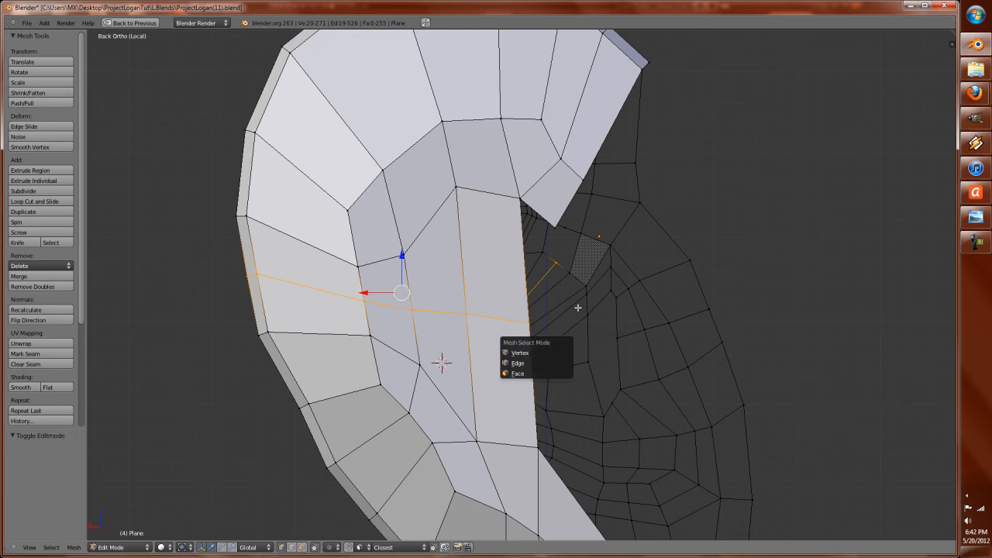
# Step: Delete the middle vertices of the inner strip on the back of the ear, removing its surrounding faces
pyautogui.press('x')
pyautogui.click(526, 318)
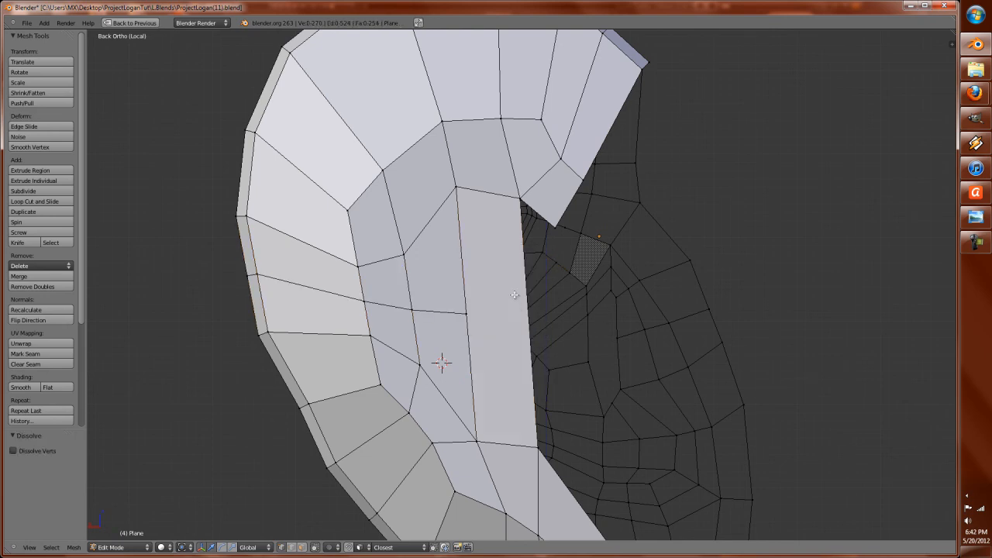
pyautogui.keyDown('alt'); pyautogui.rightClick(533, 326); pyautogui.keyUp('alt')
pyautogui.press('x')
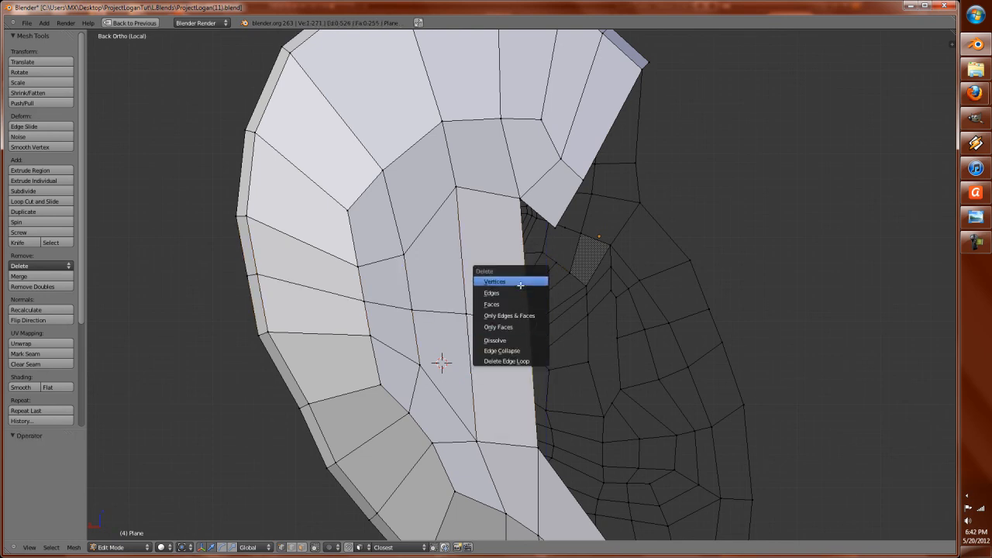
pyautogui.click(481, 289)
pyautogui.press('x')
pyautogui.click(474, 315)
pyautogui.press('x')
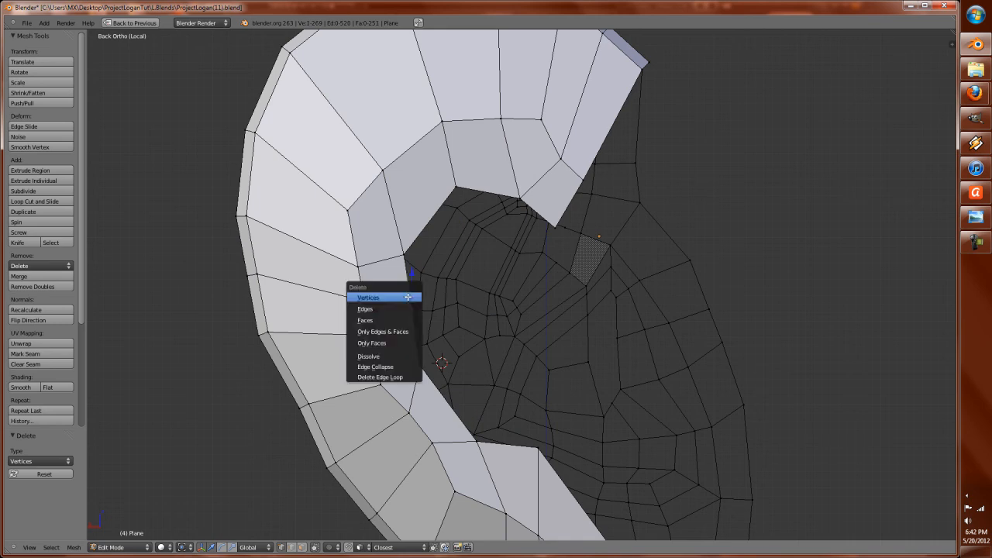
pyautogui.click(395, 298)
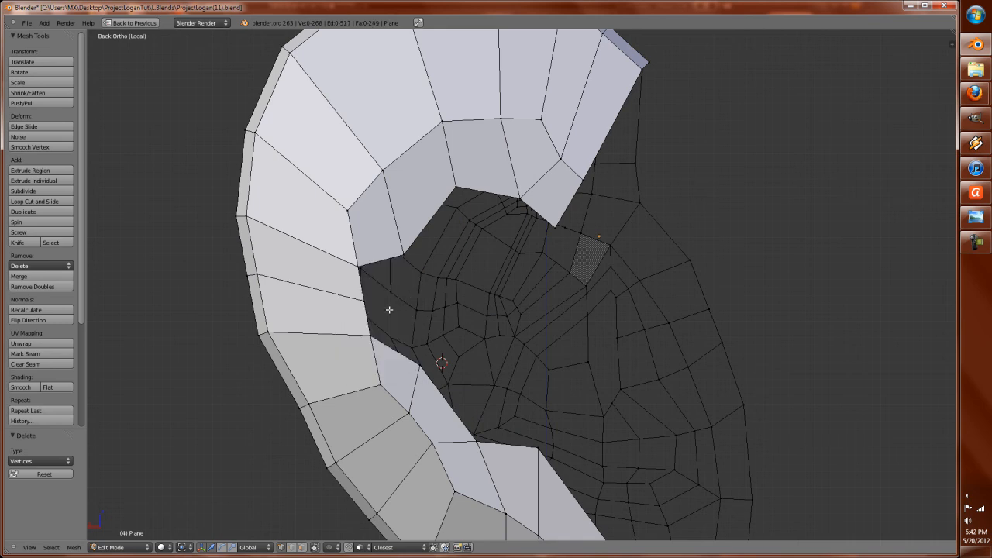
pyautogui.rightClick(426, 365)
pyautogui.press('g')
pyautogui.click(371, 335)
pyautogui.press('v')
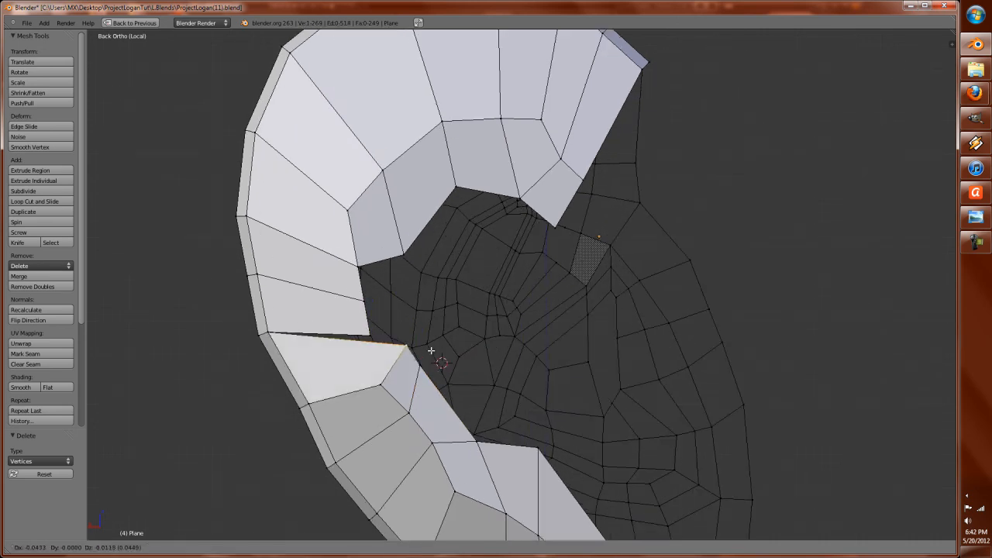
pyautogui.rightClick(426, 351)
pyautogui.hotkey('ctrl', 'z')
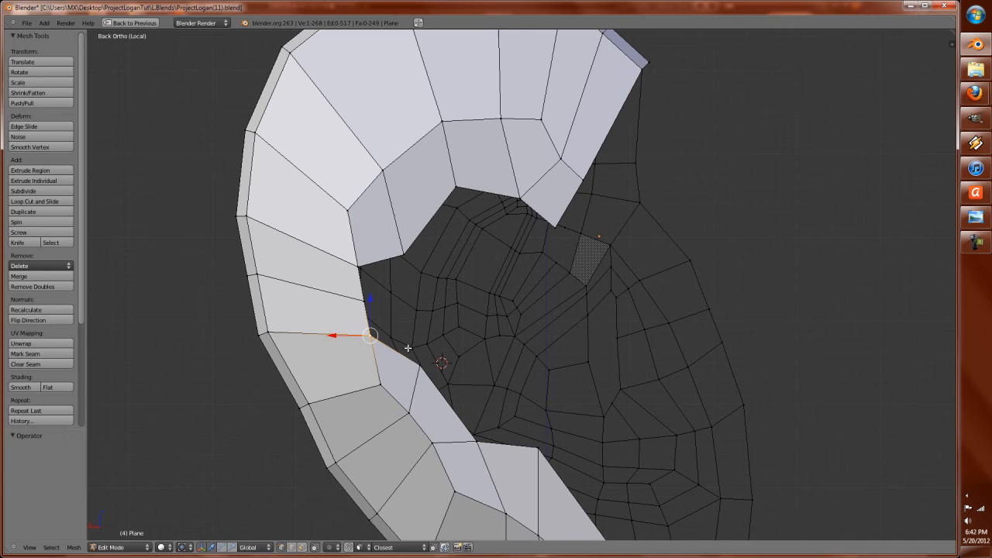
pyautogui.press('v')
pyautogui.rightClick(380, 310)
pyautogui.hotkey('ctrl', 'z')
pyautogui.press('v')
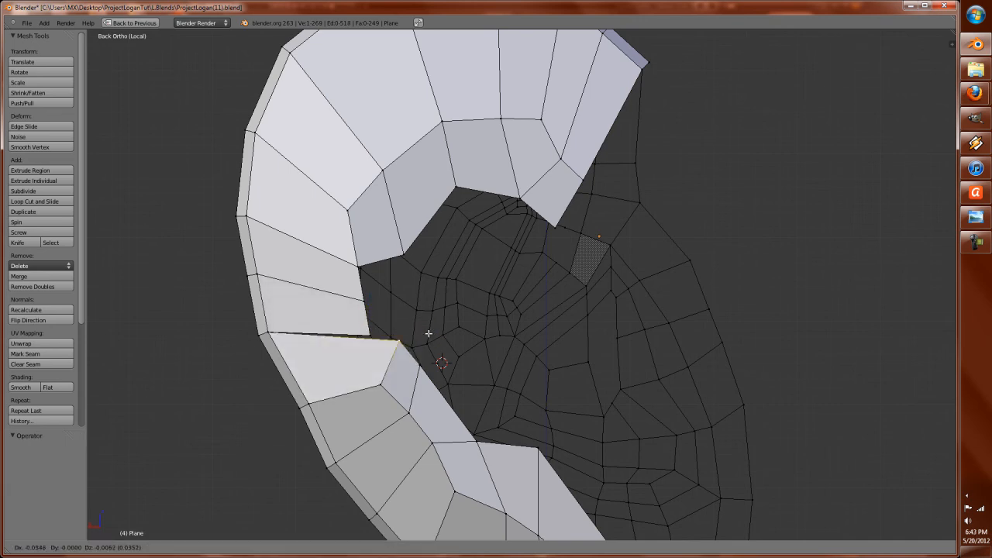
pyautogui.rightClick(428, 337)
pyautogui.hotkey('ctrl', 'z')
pyautogui.rightClick(400, 325)
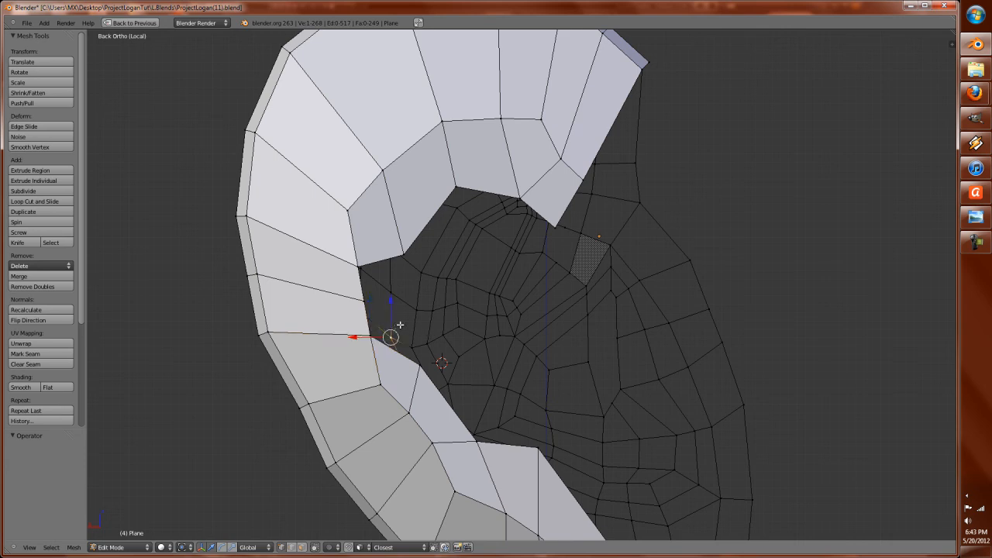
# Step: Rip the inner corner vertex on the back of the ear and pull the torn face corner inward
pyautogui.rightClick(371, 334)
pyautogui.press('v')
pyautogui.rightClick(438, 335)
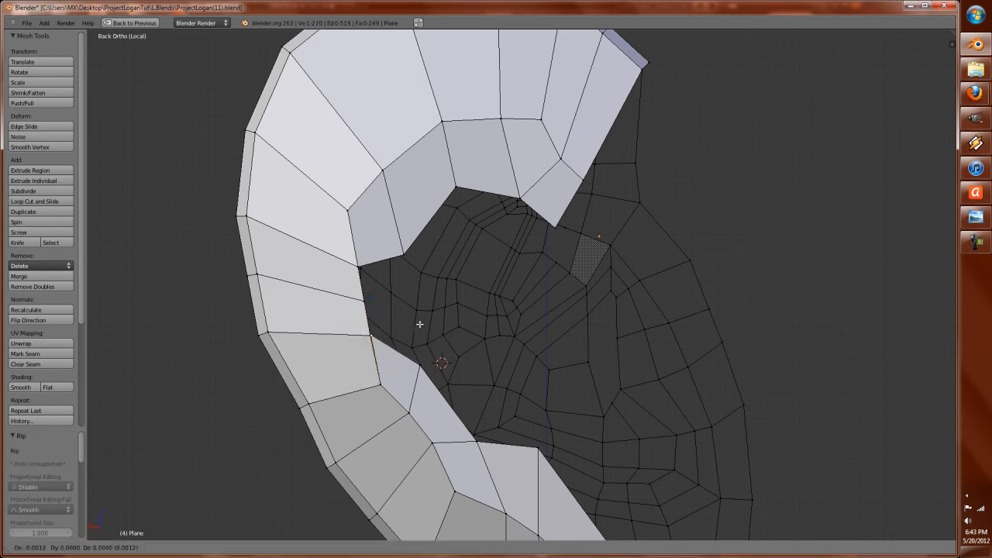
pyautogui.press('v')
pyautogui.click(444, 330)
# Step: Merge the duplicate vertices left at the ripped corner of the outer strip at their center
pyautogui.rightClick(370, 335)
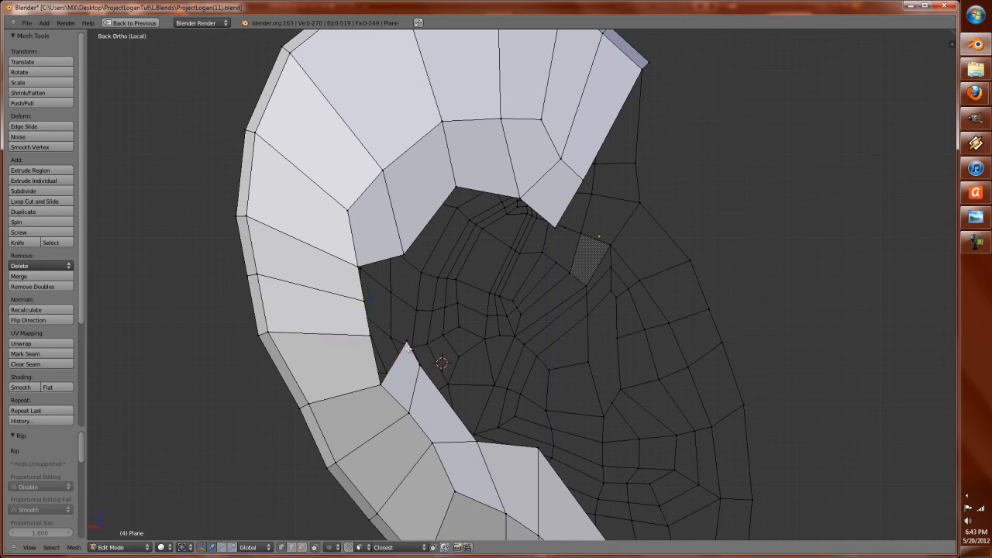
pyautogui.moveTo(402, 347); pyautogui.dragTo(343, 359, button='middle')
pyautogui.scroll(3, 327, 352)
pyautogui.rightClick(276, 362)
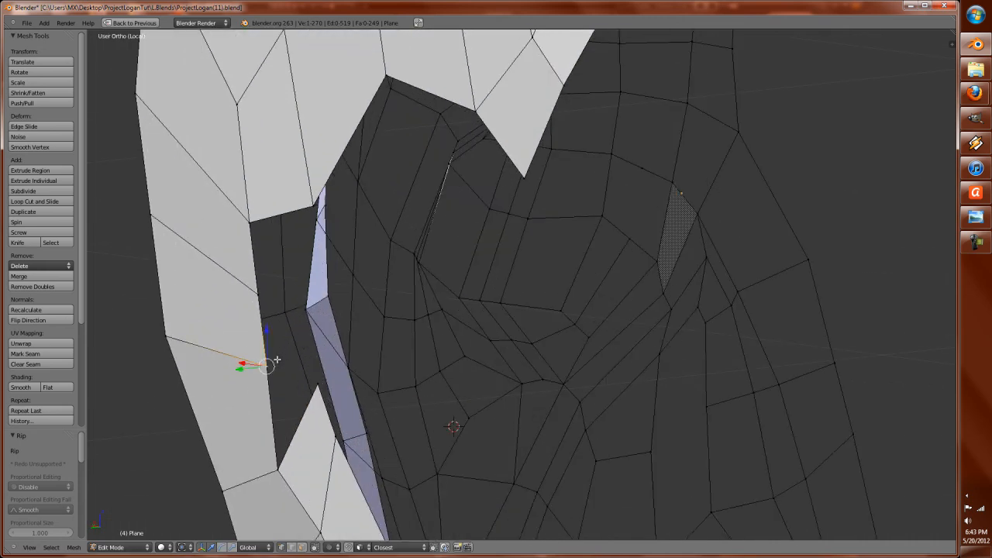
pyautogui.press('g')
pyautogui.rightClick(278, 330)
pyautogui.press('z')
pyautogui.hotkey('alt', 'm')
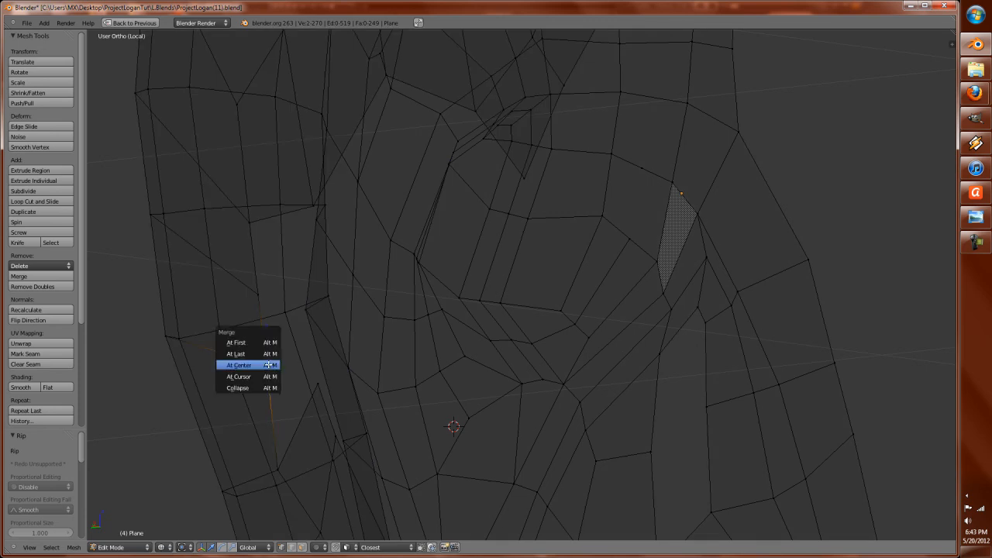
pyautogui.click(268, 364)
pyautogui.scroll(-3, 288, 354)
pyautogui.press('z')
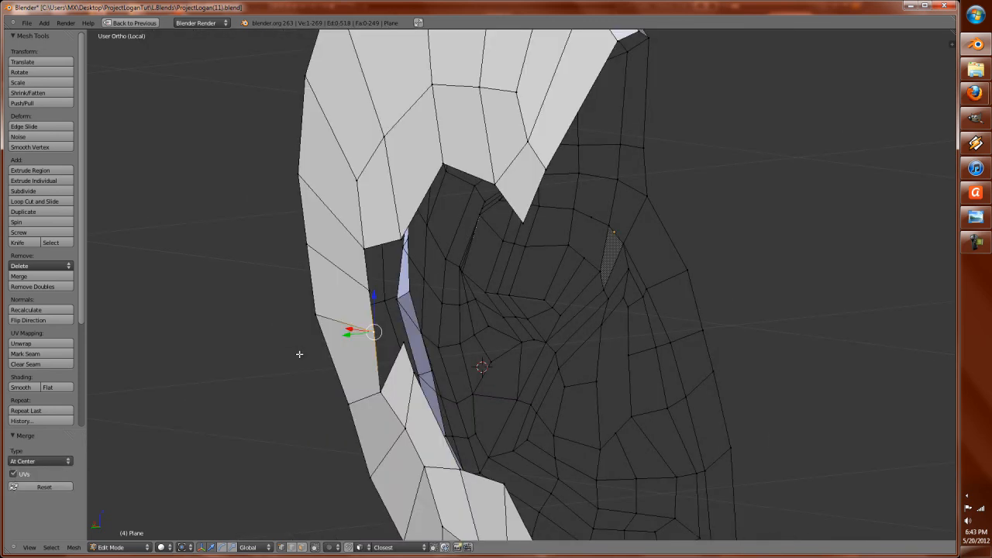
# Step: In the back view, move the inner-edge vertex and the ripped tip vertex down along the strip to even out its faces
pyautogui.press('KP_1')
pyautogui.press('ctrl+KP_1')
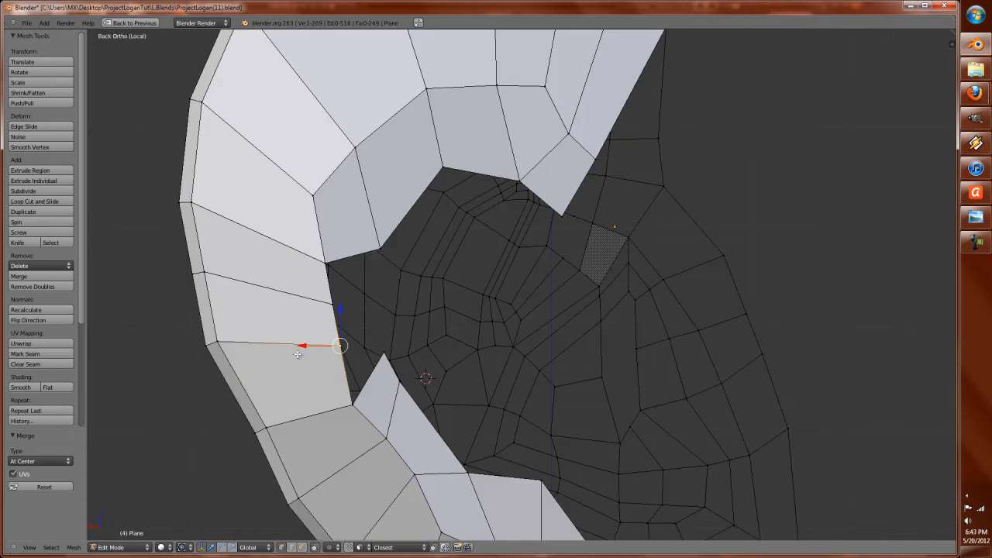
pyautogui.scroll(1, 298, 354)
pyautogui.rightClick(378, 410)
pyautogui.keyDown('shift'); pyautogui.moveTo(399, 430); pyautogui.dragTo(399, 309, button='middle'); pyautogui.keyUp('shift')
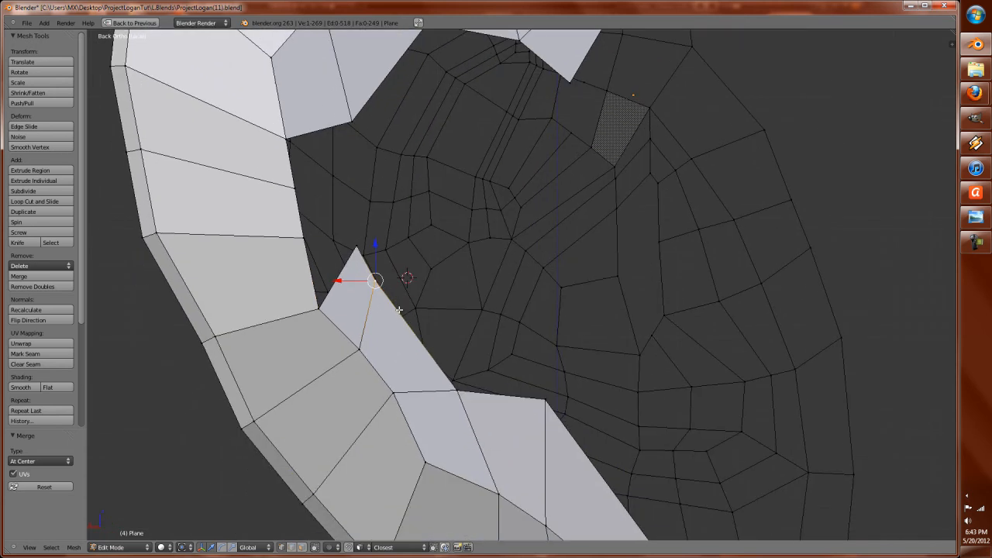
pyautogui.scroll(-1, 400, 310)
pyautogui.press('g')
pyautogui.click(400, 321)
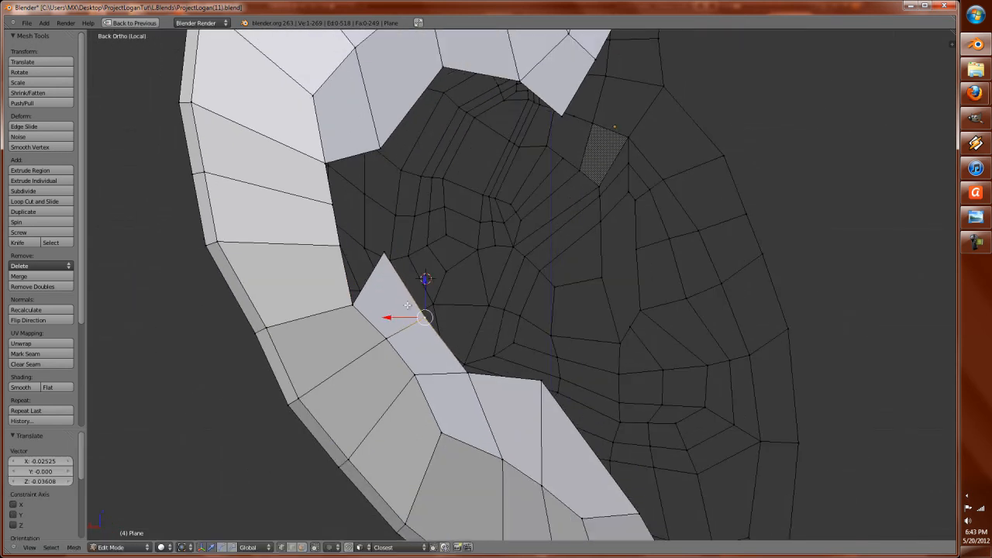
pyautogui.press('g')
pyautogui.rightClick(398, 283)
pyautogui.rightClick(385, 254)
pyautogui.press('g')
pyautogui.click(401, 280)
# Step: Extrude the exposed two-vertex edge inward on the back of the ear and fill a face joining it to the upper fold
pyautogui.rightClick(344, 248)
pyautogui.keyDown('shift'); pyautogui.rightClick(336, 207); pyautogui.keyUp('shift')
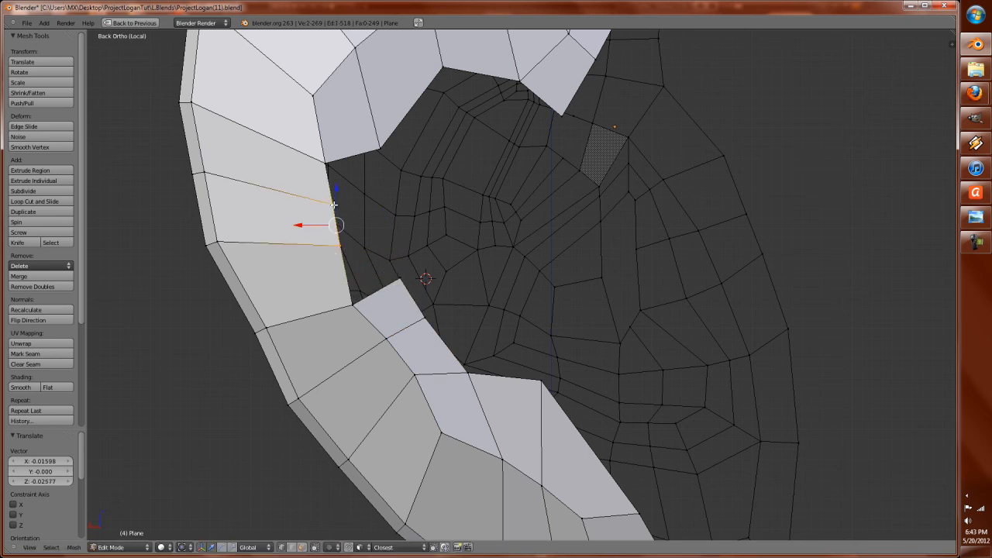
pyautogui.press('e')
pyautogui.click(382, 197)
pyautogui.rightClick(380, 190)
pyautogui.keyDown('shift'); pyautogui.rightClick(382, 145); pyautogui.keyUp('shift')
pyautogui.keyDown('shift'); pyautogui.rightClick(332, 160); pyautogui.keyUp('shift')
pyautogui.keyDown('shift'); pyautogui.rightClick(337, 203); pyautogui.keyUp('shift')
pyautogui.press('f')
# Step: Fill the remaining gap between the extruded strip and the lower inner strip with a face
pyautogui.rightClick(388, 236)
pyautogui.keyDown('shift'); pyautogui.rightClick(338, 245); pyautogui.keyUp('shift')
pyautogui.keyDown('shift'); pyautogui.rightClick(353, 305); pyautogui.keyUp('shift')
pyautogui.keyDown('shift'); pyautogui.rightClick(397, 282); pyautogui.keyUp('shift')
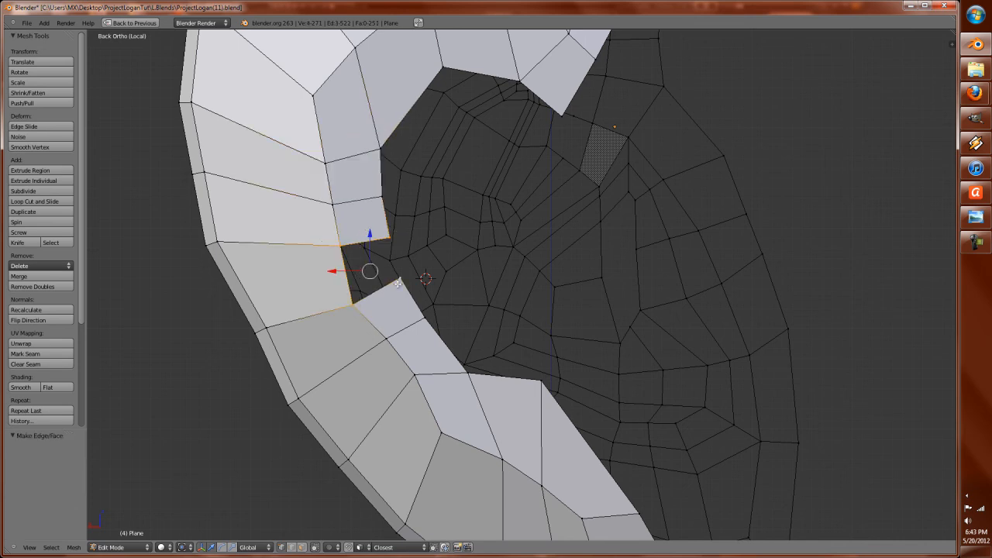
pyautogui.press('f')
# Step: Move four consecutive crease vertices on the lower back of the ear toward the outer rim by X 0.0276 and Z -0.03919
pyautogui.scroll(-3, 397, 283)
pyautogui.rightClick(424, 298)
pyautogui.keyDown('shift'); pyautogui.rightClick(439, 314); pyautogui.keyUp('shift')
pyautogui.keyDown('shift'); pyautogui.rightClick(467, 346); pyautogui.keyUp('shift')
pyautogui.keyDown('shift'); pyautogui.rightClick(473, 368); pyautogui.keyUp('shift')
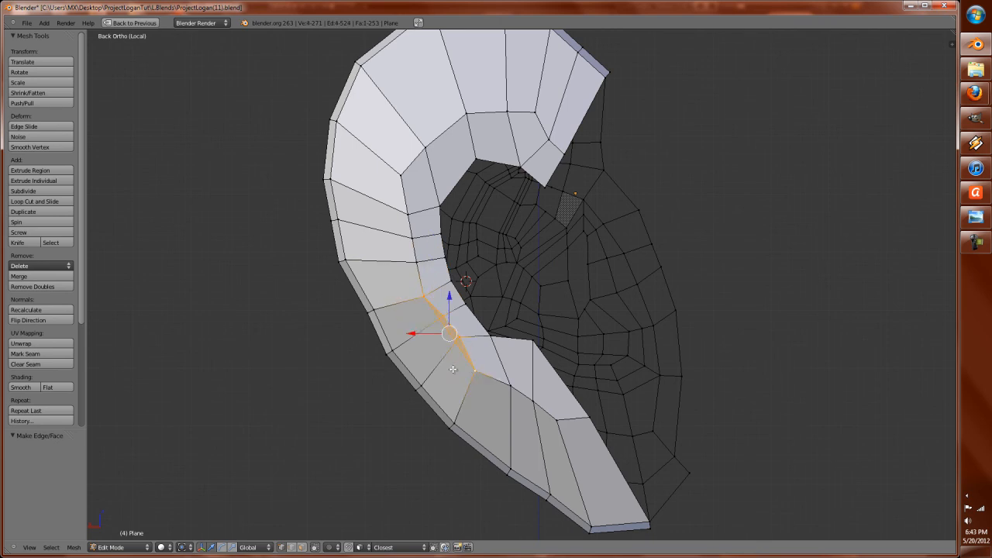
pyautogui.press('g')
pyautogui.click(445, 373)
# Step: Reposition three individual vertices of the moved crease to smooth its curve
pyautogui.rightClick(430, 342)
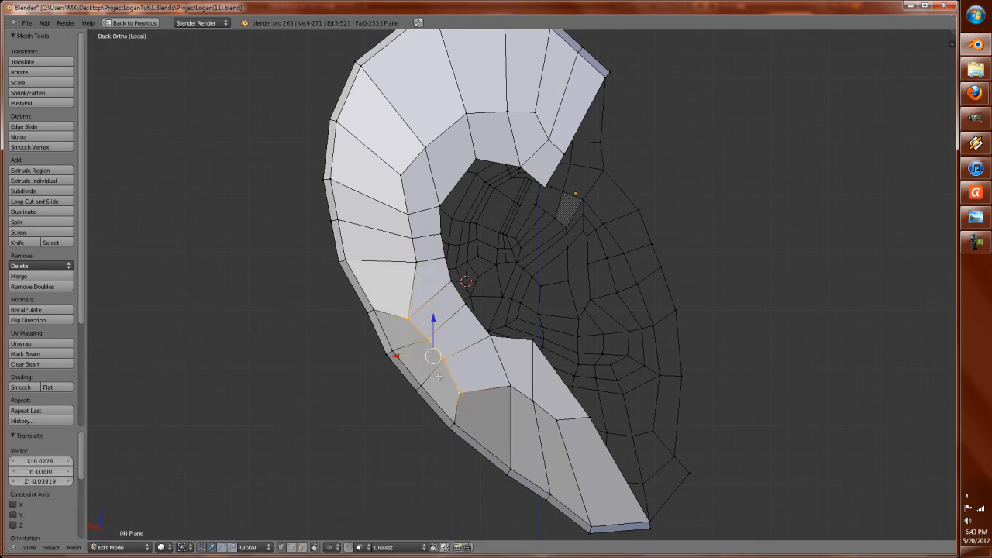
pyautogui.press('g')
pyautogui.click(434, 355)
pyautogui.rightClick(450, 362)
pyautogui.press('g')
pyautogui.click(447, 373)
pyautogui.rightClick(459, 387)
pyautogui.press('g')
pyautogui.click(461, 384)
# Step: Shift the four remaining crease vertices toward the earlobe downward to continue the curve
pyautogui.rightClick(510, 388)
pyautogui.press('g')
pyautogui.click(506, 414)
pyautogui.rightClick(534, 406)
pyautogui.press('g')
pyautogui.click(535, 435)
pyautogui.rightClick(563, 433)
pyautogui.press('g')
pyautogui.click(572, 454)
pyautogui.rightClick(589, 426)
pyautogui.press('g')
pyautogui.click(592, 440)
# Step: Extrude the boundary loop of the ear canal hole on the front of the ear and scale the new ring
pyautogui.moveTo(501, 343); pyautogui.dragTo(282, 312, button='middle')
pyautogui.scroll(3, 412, 358)
pyautogui.keyDown('alt'); pyautogui.rightClick(455, 348); pyautogui.keyUp('alt')
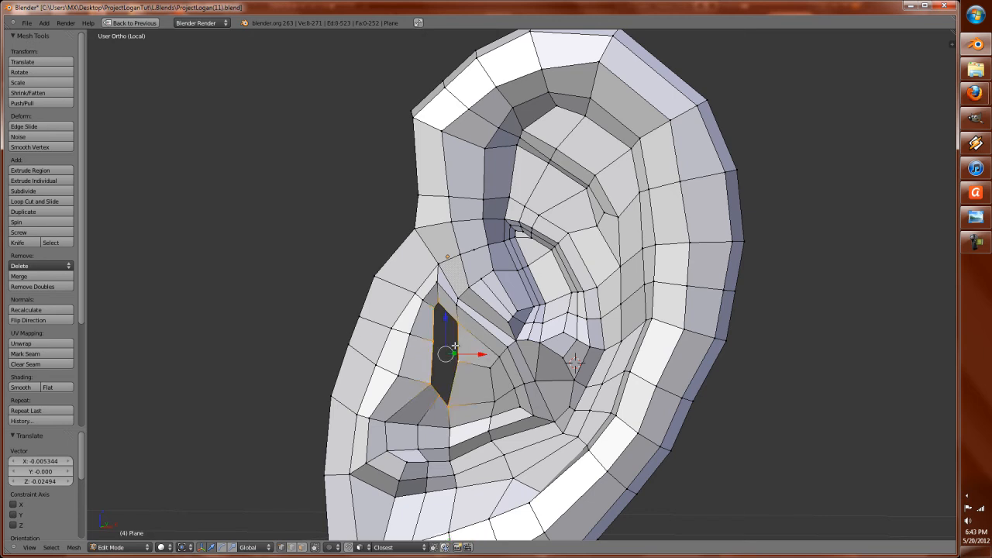
pyautogui.press('e')
pyautogui.click(455, 346)
pyautogui.press('s')
pyautogui.click(482, 394)
# Step: Adjust the canal ring's position and extrude it 0.09128 along the Y axis into the ear
pyautogui.moveTo(482, 394); pyautogui.dragTo(504, 376, button='middle')
pyautogui.moveTo(448, 353); pyautogui.dragTo(453, 351)
pyautogui.moveTo(453, 352); pyautogui.dragTo(640, 372, button='middle')
pyautogui.press('e')
pyautogui.press('x')
pyautogui.press('y')
pyautogui.click(491, 369)
# Step: Fill the lower part of the ear canal's open inner end with a four-sided face
pyautogui.scroll(3, 640, 372)
pyautogui.scroll(5, 585, 286)
pyautogui.keyDown('shift'); pyautogui.moveTo(651, 429); pyautogui.dragTo(598, 311, button='middle'); pyautogui.keyUp('shift')
pyautogui.moveTo(590, 356); pyautogui.dragTo(577, 367, button='middle')
pyautogui.click(512, 334)
pyautogui.keyDown('shift'); pyautogui.click(599, 269); pyautogui.keyUp('shift')
pyautogui.keyDown('shift'); pyautogui.click(601, 386); pyautogui.keyUp('shift')
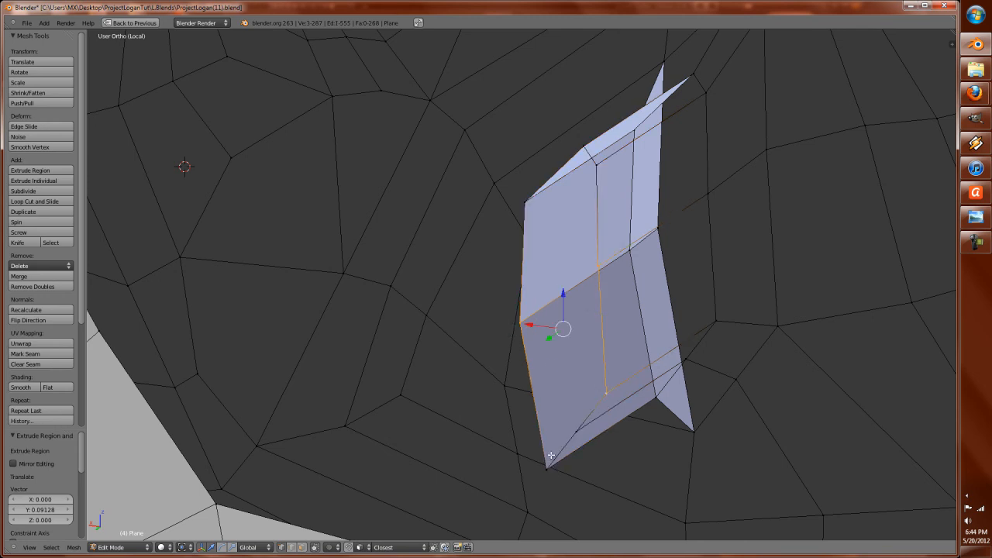
pyautogui.press('f')
# Step: Fill the upper part of the ear canal's open inner end with a second four-sided face
pyautogui.moveTo(549, 456); pyautogui.dragTo(581, 392, button='middle')
pyautogui.rightClick(580, 386)
pyautogui.keyDown('shift'); pyautogui.rightClick(646, 337); pyautogui.keyUp('shift')
pyautogui.moveTo(646, 338); pyautogui.dragTo(577, 242, button='middle')
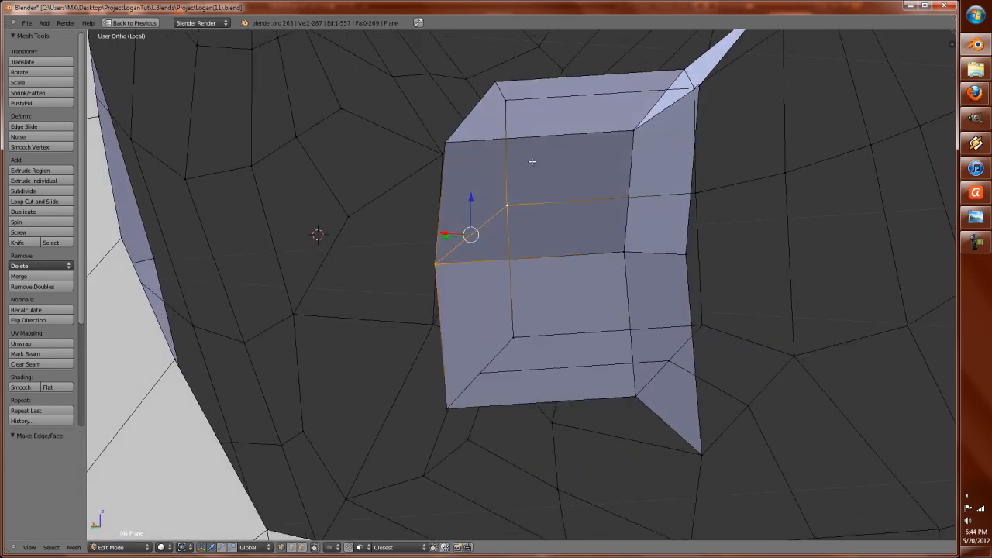
pyautogui.keyDown('shift'); pyautogui.rightClick(490, 108); pyautogui.keyUp('shift')
pyautogui.keyDown('shift'); pyautogui.rightClick(446, 140); pyautogui.keyUp('shift')
pyautogui.press('f')
# Step: Add a centered loop cut through the canal's end faces and merge the doubled vertices at its lower end at center
pyautogui.hotkey('ctrl', 'r')
pyautogui.click(475, 136)
pyautogui.rightClick(475, 136)
pyautogui.moveTo(483, 294); pyautogui.dragTo(535, 288, button='middle')
pyautogui.rightClick(555, 289)
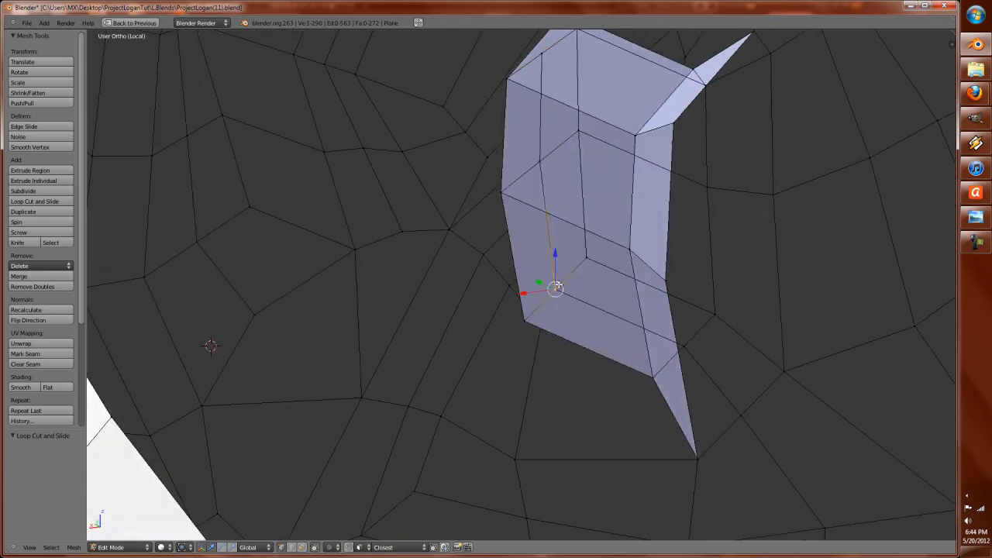
pyautogui.press('g')
pyautogui.rightClick(558, 268)
pyautogui.press('a')
pyautogui.rightClick(558, 292)
pyautogui.press('z')
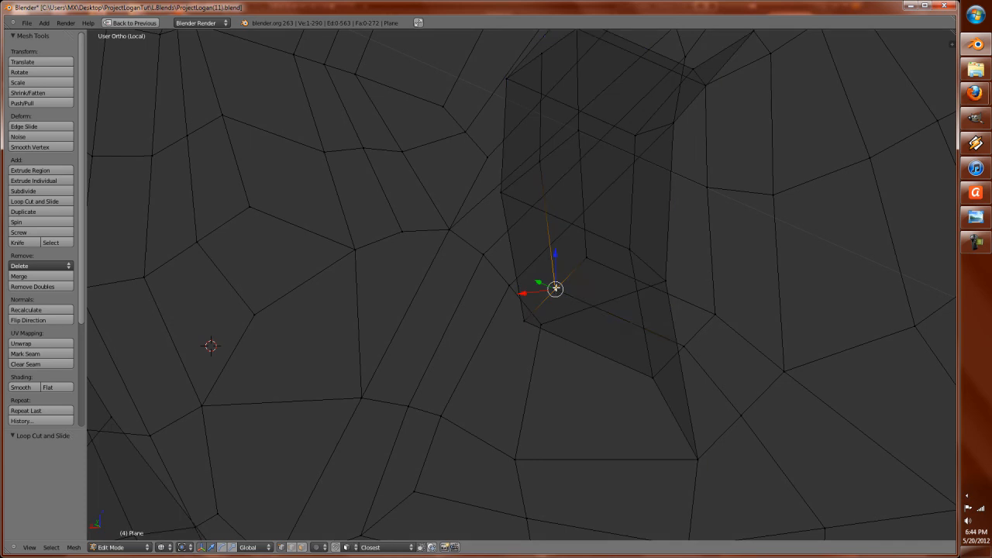
pyautogui.press('z')
pyautogui.hotkey('alt', 'm')
pyautogui.click(556, 287)
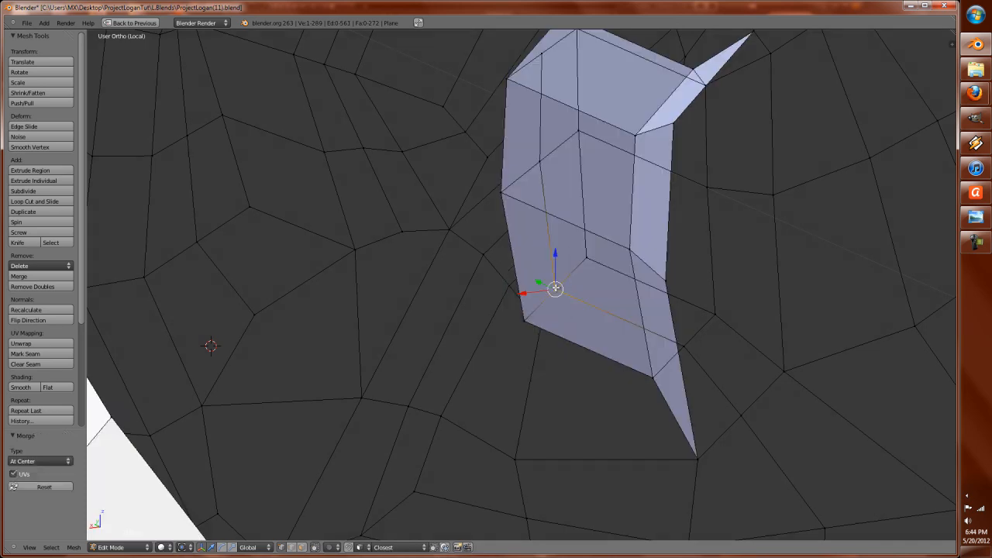
# Step: Show the 3D view properties and enable the Screencast Keys add-on in the user preferences
pyautogui.scroll(-2, 730, 343)
pyautogui.press('n')
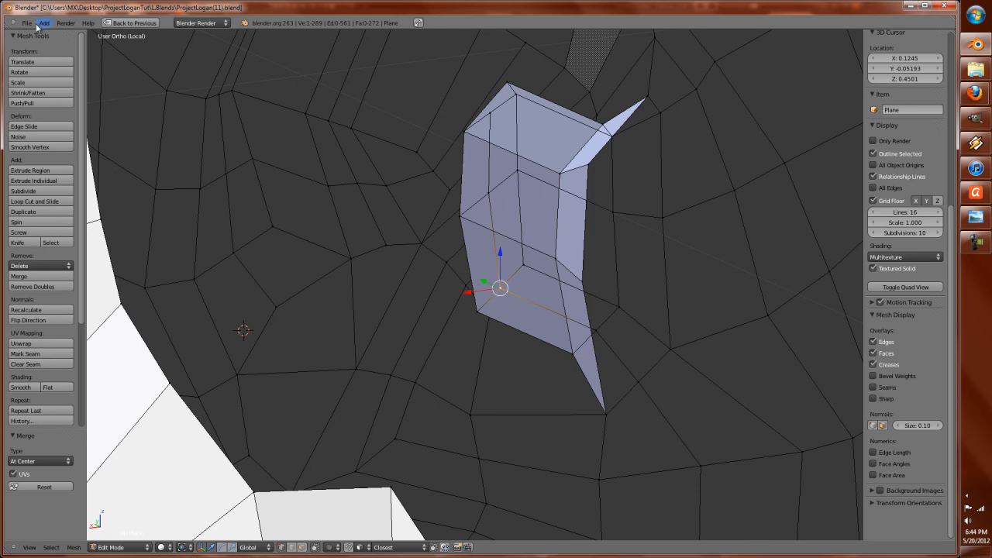
pyautogui.click(31, 23)
pyautogui.click(58, 126)
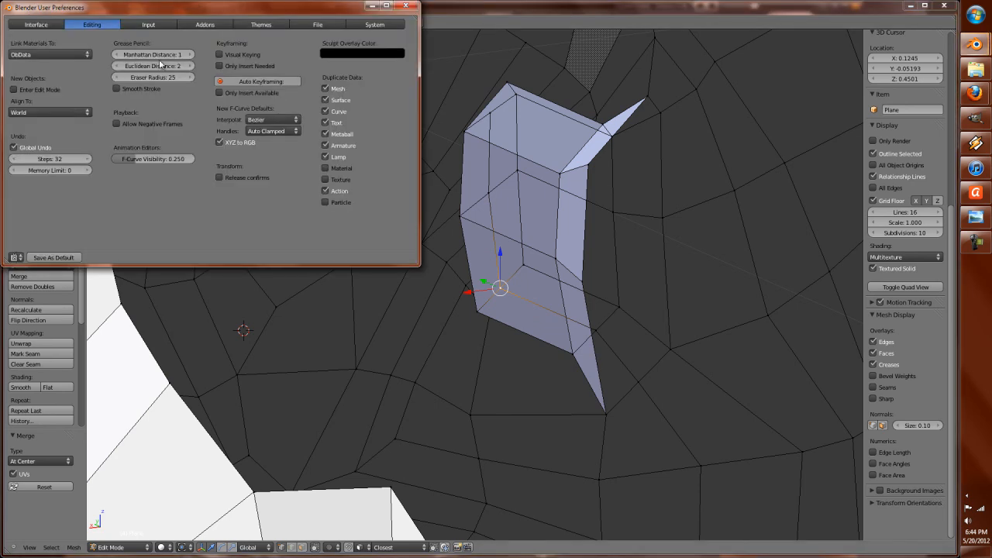
pyautogui.click(205, 24)
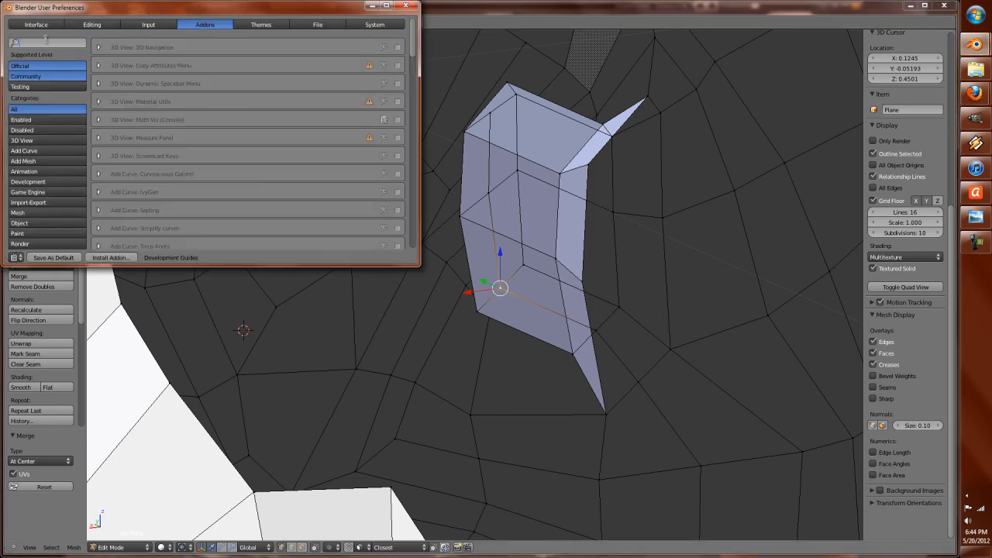
pyautogui.write('screen')
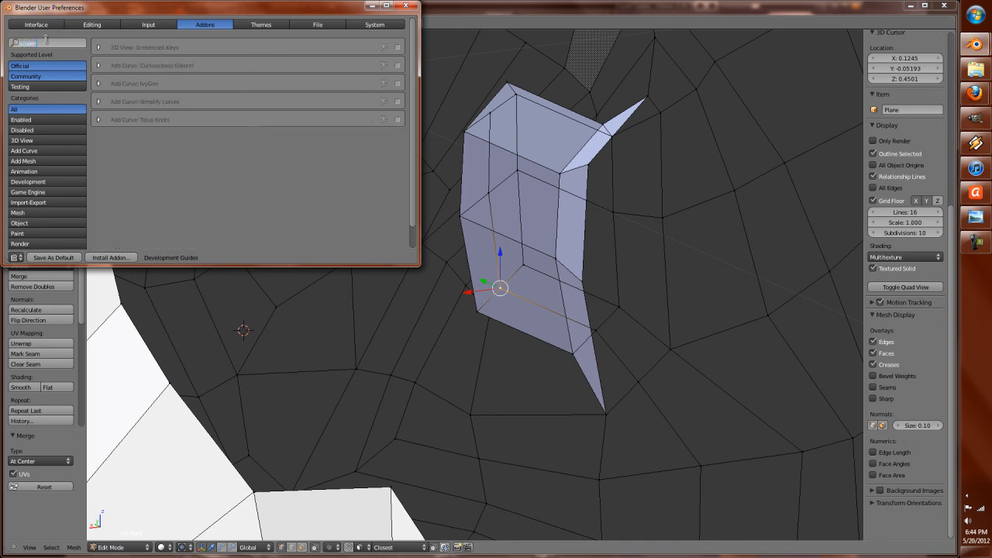
pyautogui.click(398, 47)
pyautogui.click(406, 6)
# Step: Merge the two vertices at the upper end of the canal's loop cut at center
pyautogui.moveTo(480, 217); pyautogui.dragTo(535, 214, button='middle')
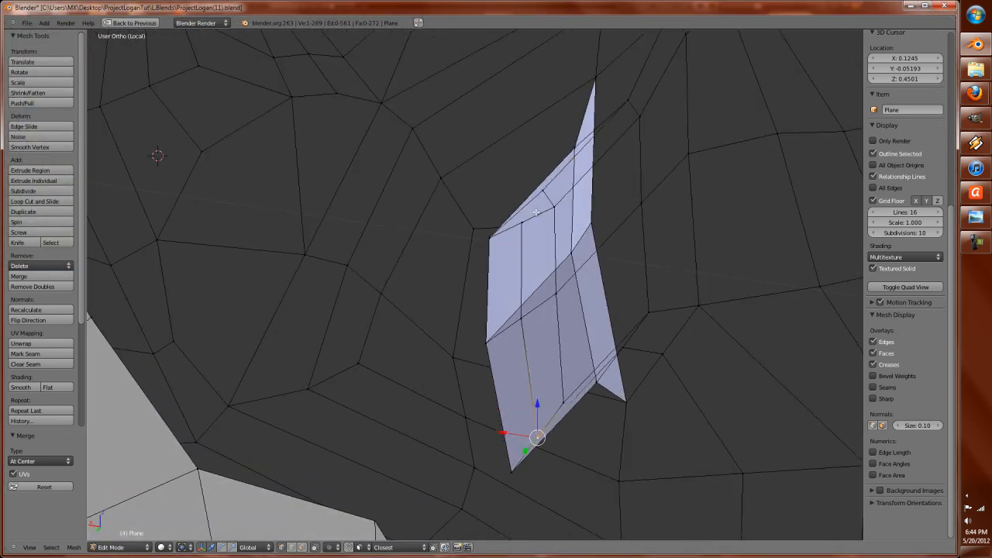
pyautogui.keyDown('shift'); pyautogui.rightClick(517, 231); pyautogui.keyUp('shift')
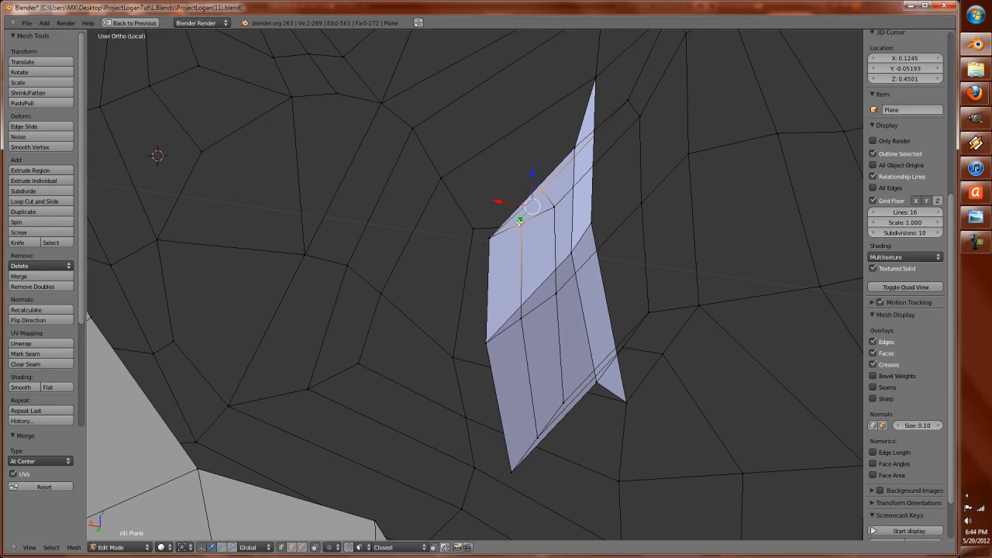
pyautogui.hotkey('alt', 'm')
pyautogui.click(519, 222)
# Step: Move one vertex of the canal's inner geometry by X -0.003502, Y -0.002303 and Z -0.000847
pyautogui.moveTo(501, 206); pyautogui.dragTo(522, 237, button='middle')
pyautogui.rightClick(558, 250)
pyautogui.press('g')
pyautogui.click(556, 238)
# Step: Recalculate the normals of the whole ear mesh and check the canal's shading in Object Mode
pyautogui.rightClick(488, 299)
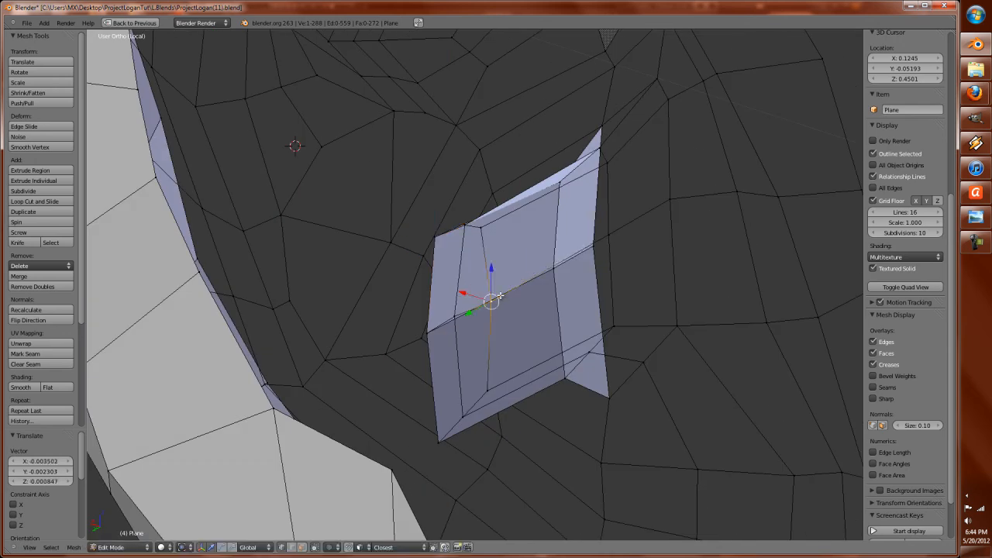
pyautogui.press('a')
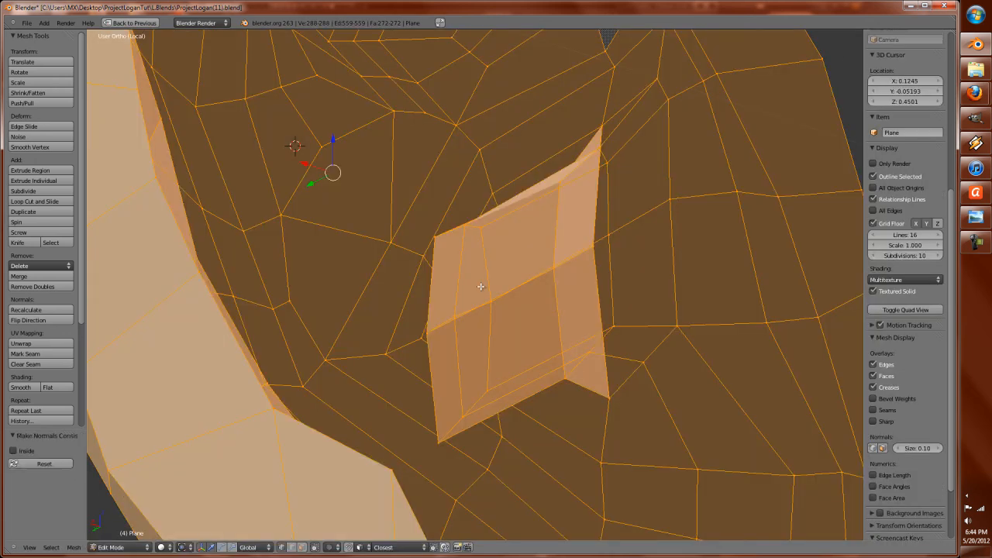
pyautogui.press('Tab')
pyautogui.moveTo(490, 302); pyautogui.dragTo(354, 325, button='middle')
pyautogui.scroll(2, 352, 289)
# Step: Shift the vertex at the lower front corner of the ear canal opening along Y in two moves, the second by 0.004267
pyautogui.press('Tab')
pyautogui.rightClick(360, 317)
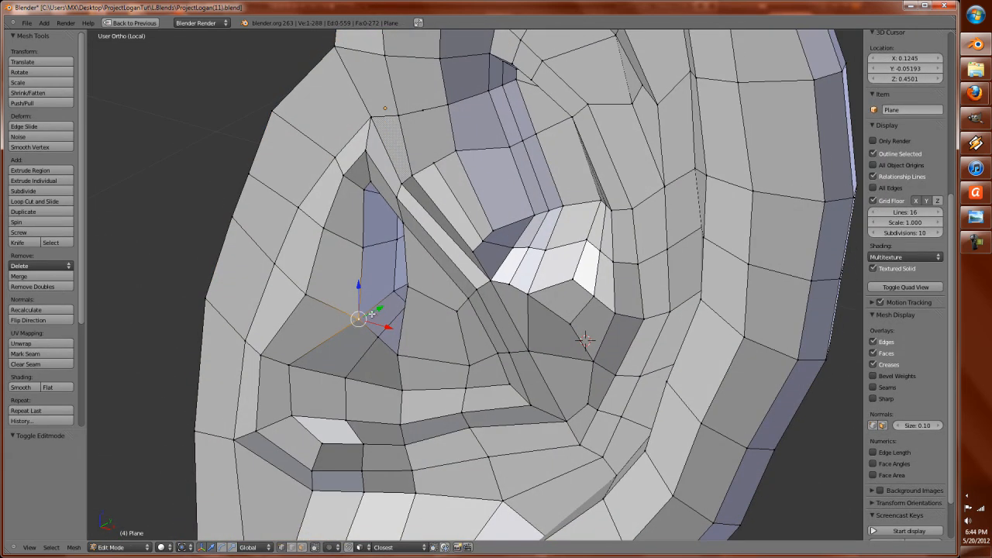
pyautogui.press('g')
pyautogui.press('y')
pyautogui.click(363, 248)
pyautogui.press('g')
pyautogui.press('y')
pyautogui.click(379, 238)
# Step: Shift the two neighbouring vertices just in front of the canal opening along Y, finishing with a move of 0.003374
pyautogui.rightClick(324, 233)
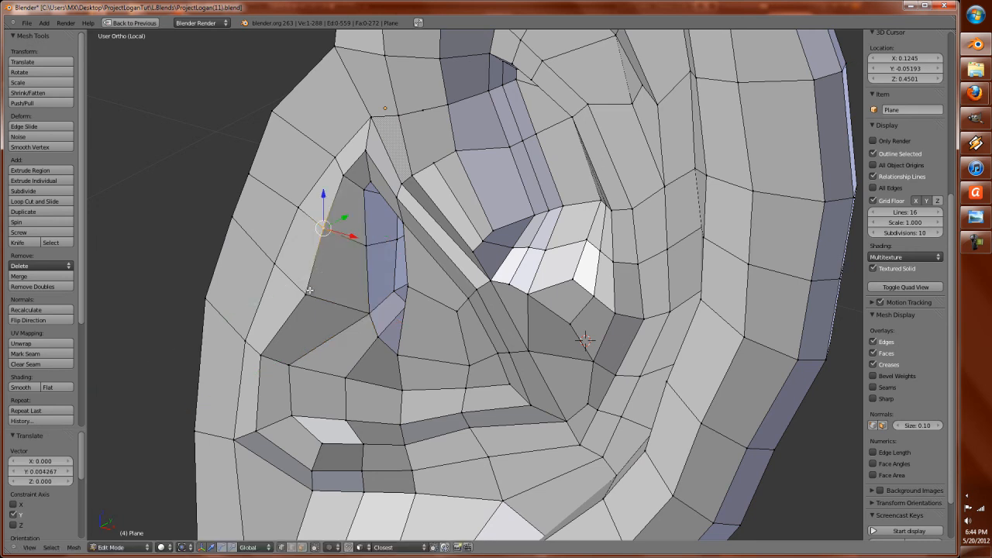
pyautogui.keyDown('shift'); pyautogui.rightClick(312, 289); pyautogui.keyUp('shift')
pyautogui.moveTo(341, 270); pyautogui.dragTo(351, 273)
pyautogui.moveTo(351, 274); pyautogui.dragTo(328, 283, button='middle')
pyautogui.moveTo(349, 244); pyautogui.dragTo(353, 239)
pyautogui.moveTo(315, 265); pyautogui.dragTo(394, 289, button='middle')
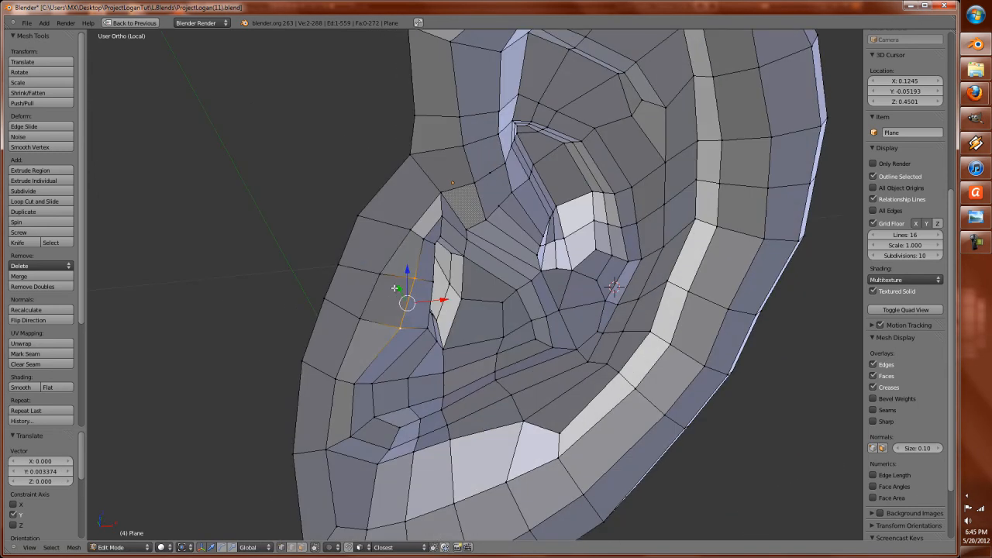
# Step: Extend the selection to four vertices along the edge in front of the canal, move them along Y and check the ear in Object Mode
pyautogui.keyDown('shift'); pyautogui.rightClick(339, 350); pyautogui.keyUp('shift')
pyautogui.moveTo(351, 292); pyautogui.dragTo(379, 309, button='middle')
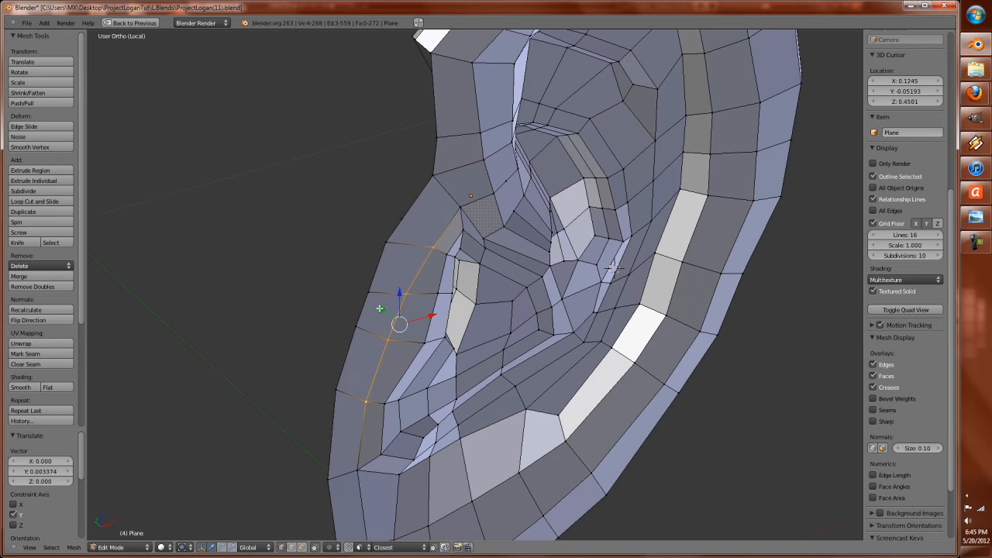
pyautogui.press('g')
pyautogui.press('y')
pyautogui.click(386, 311)
pyautogui.moveTo(445, 327); pyautogui.dragTo(381, 303, button='middle')
pyautogui.press('Tab')
pyautogui.scroll(-2, 382, 303)
pyautogui.moveTo(471, 306); pyautogui.dragTo(531, 280, button='middle')
pyautogui.scroll(1, 532, 279)
pyautogui.moveTo(407, 294); pyautogui.dragTo(471, 329, button='middle')
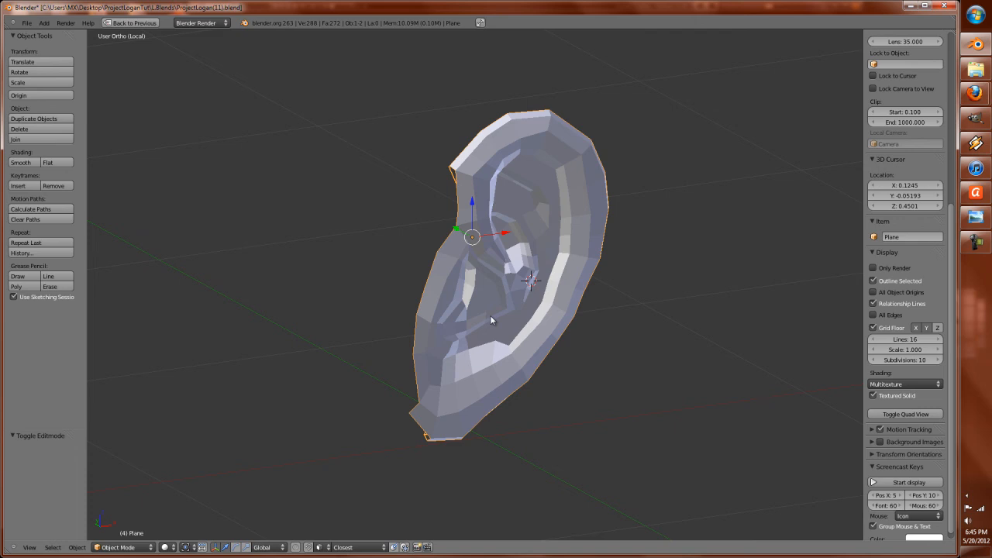
pyautogui.scroll(2, 496, 313)
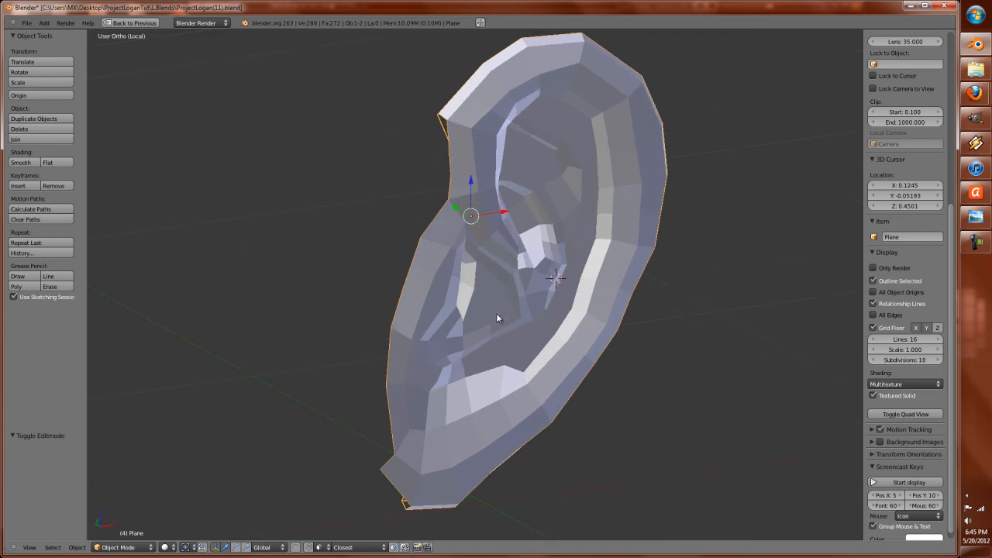
# Step: Leave local view, show layer 1 with the head from the front and turn off Textured Solid shading
pyautogui.press('KP_Divide')
pyautogui.press('KP_1')
pyautogui.press('a')
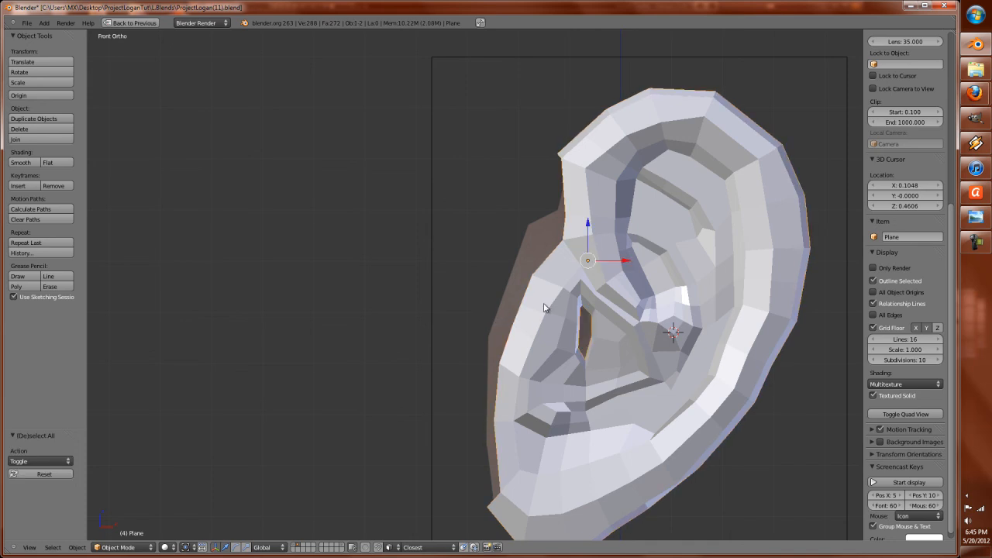
pyautogui.press('1')
pyautogui.scroll(-7, 543, 304)
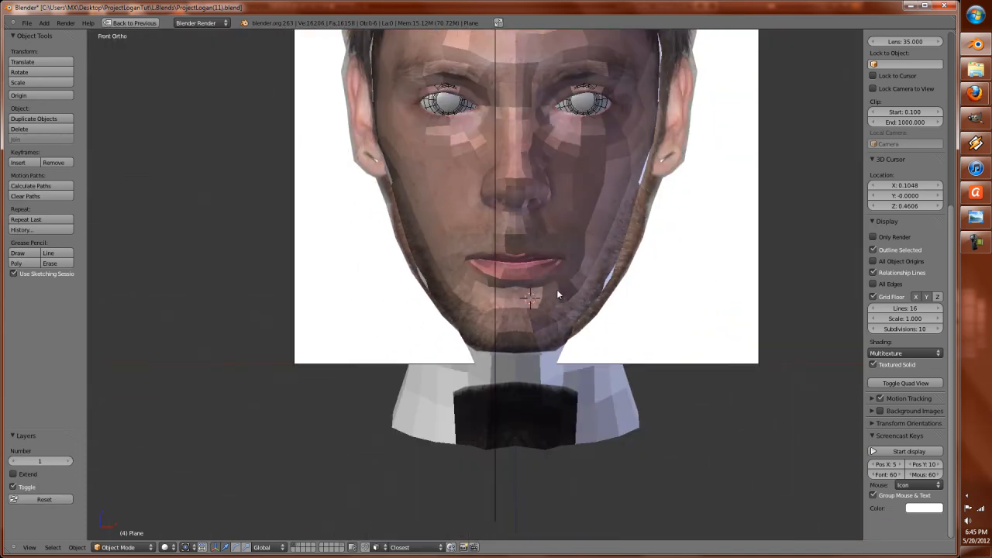
pyautogui.press('z')
pyautogui.click(894, 365)
pyautogui.press('z')
pyautogui.moveTo(662, 323); pyautogui.dragTo(589, 327, button='middle')
# Step: Move the ear object from layer 2 to layer 1 and show layer 1 in front view
pyautogui.press('2')
pyautogui.rightClick(496, 314)
pyautogui.press('m')
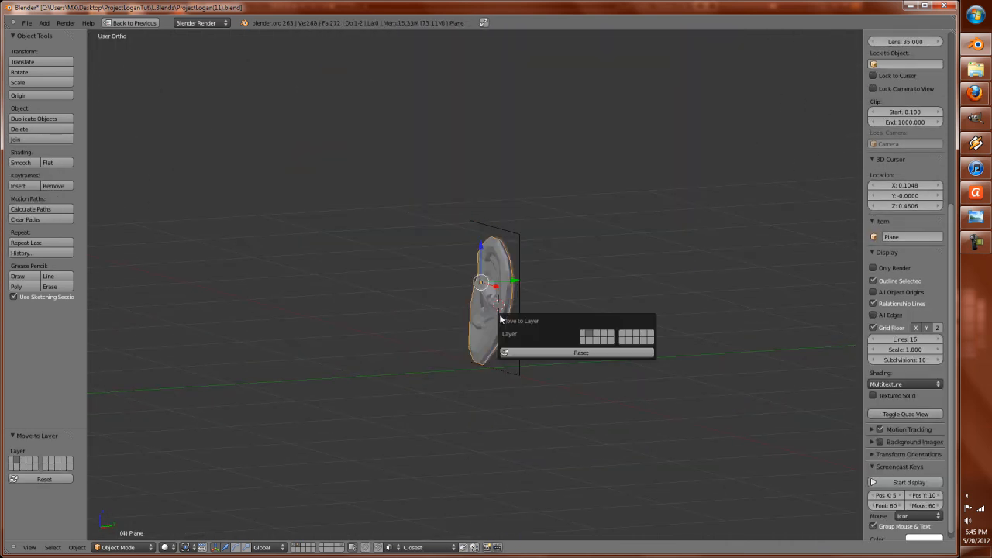
pyautogui.press('1')
pyautogui.press('1')
pyautogui.scroll(3, 553, 293)
pyautogui.press('KP_1')
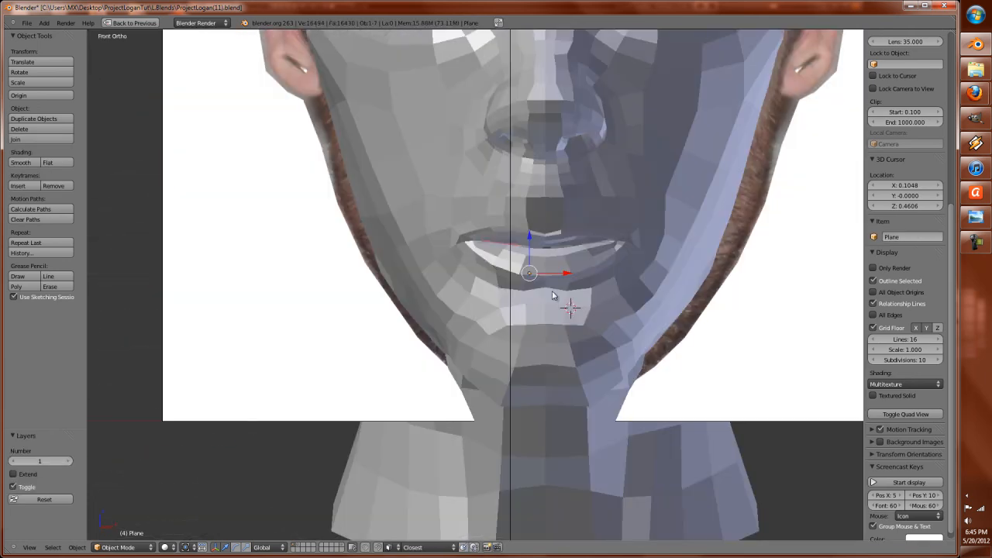
# Step: Save the project as a new incremented file named ProjectLogan(12).blend
pyautogui.click(28, 23)
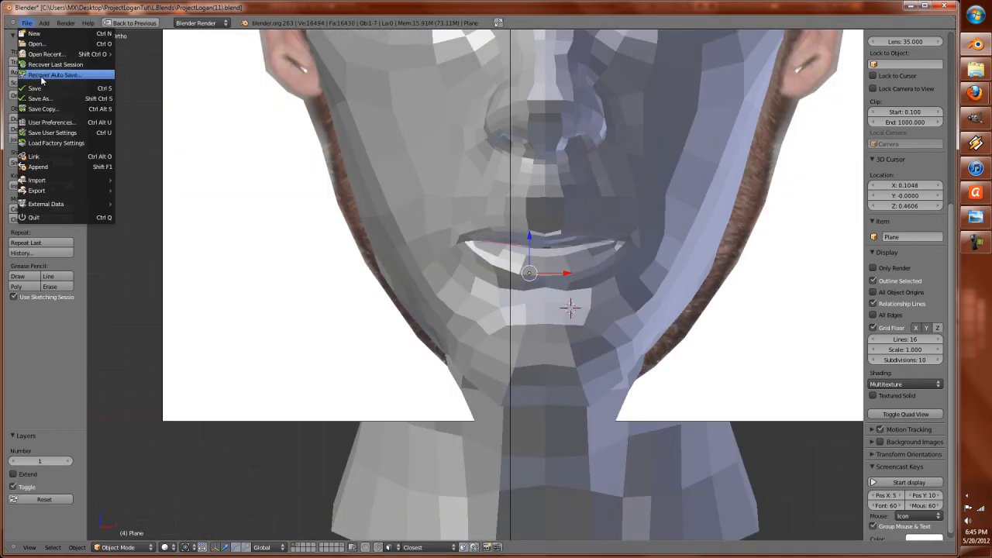
pyautogui.click(40, 93)
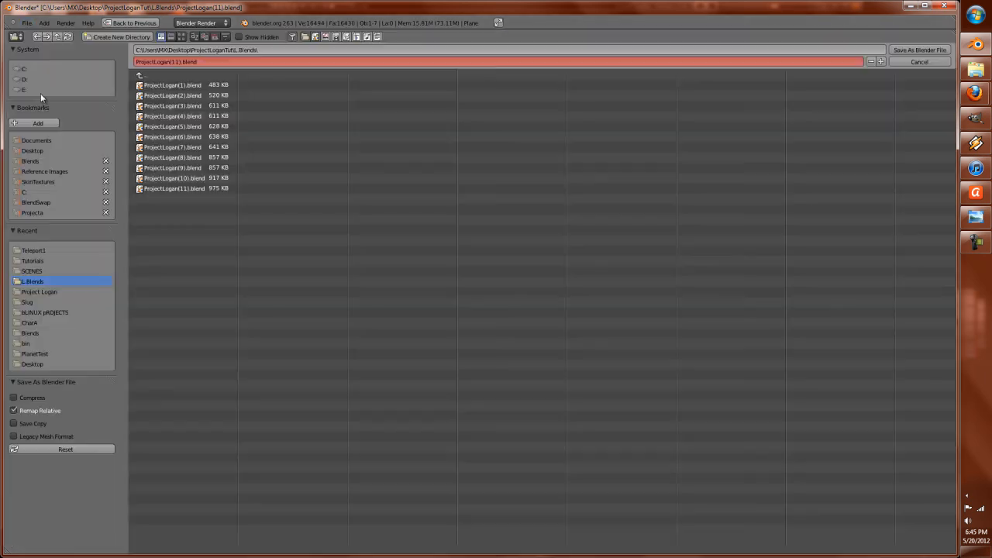
pyautogui.click(884, 61)
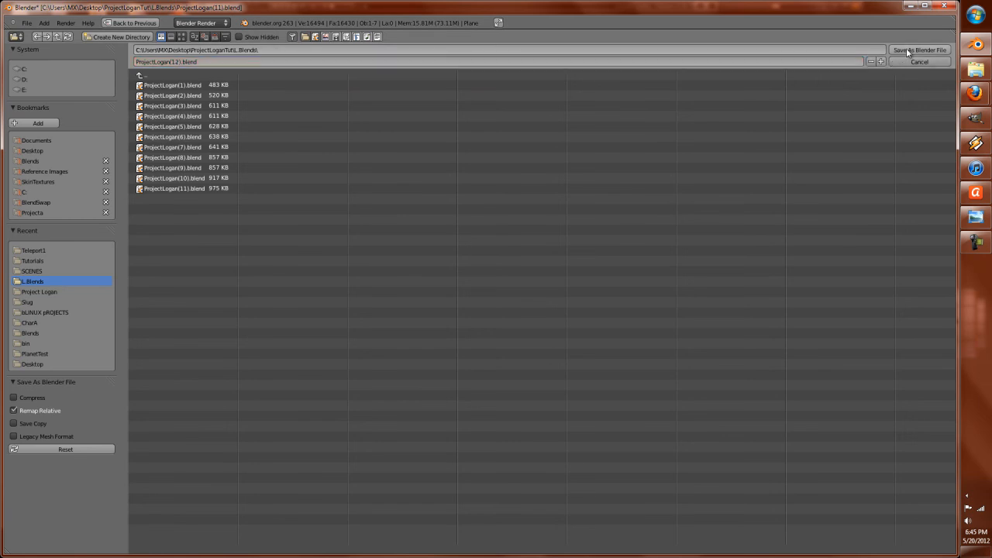
pyautogui.click(919, 49)
# Step: Move the ear beside the head by X 1.271 and Z 1.198, checking it against the reference photo in wireframe
pyautogui.press('g')
pyautogui.click(802, 124)
pyautogui.keyDown('shift'); pyautogui.moveTo(766, 163); pyautogui.dragTo(613, 370, button='middle'); pyautogui.keyUp('shift')
pyautogui.scroll(2, 613, 370)
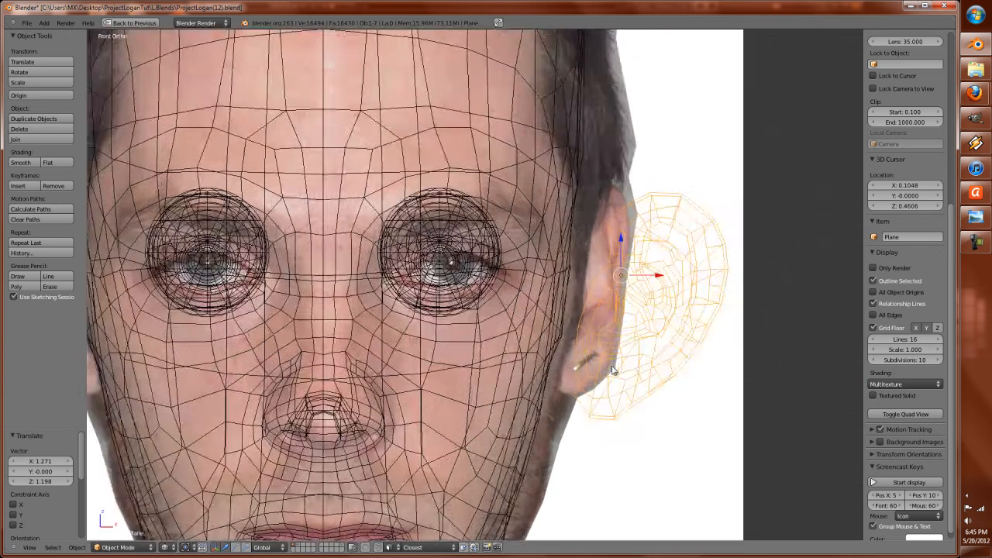
pyautogui.press('z')
pyautogui.scroll(-2, 589, 348)
pyautogui.rightClick(487, 337)
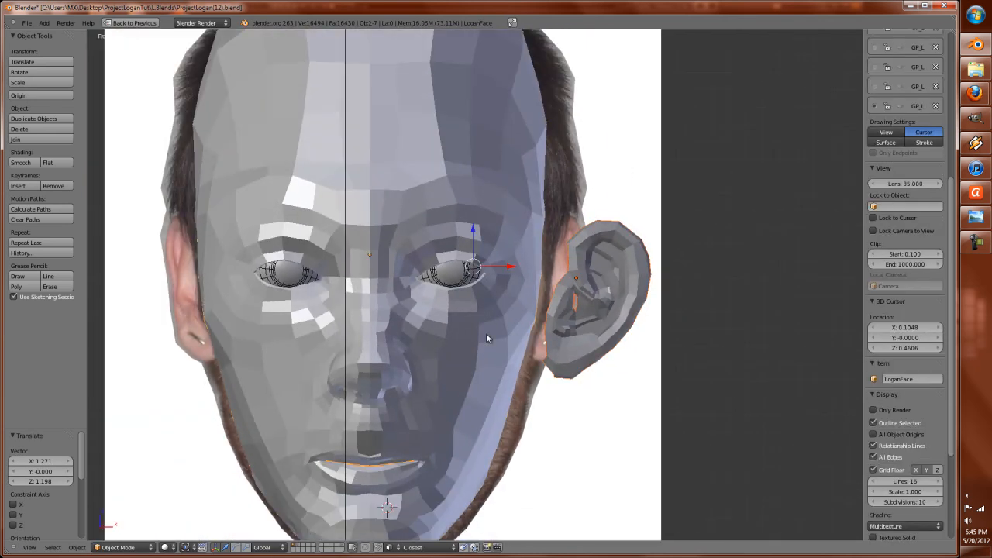
pyautogui.press('KP_Divide')
pyautogui.scroll(4, 486, 333)
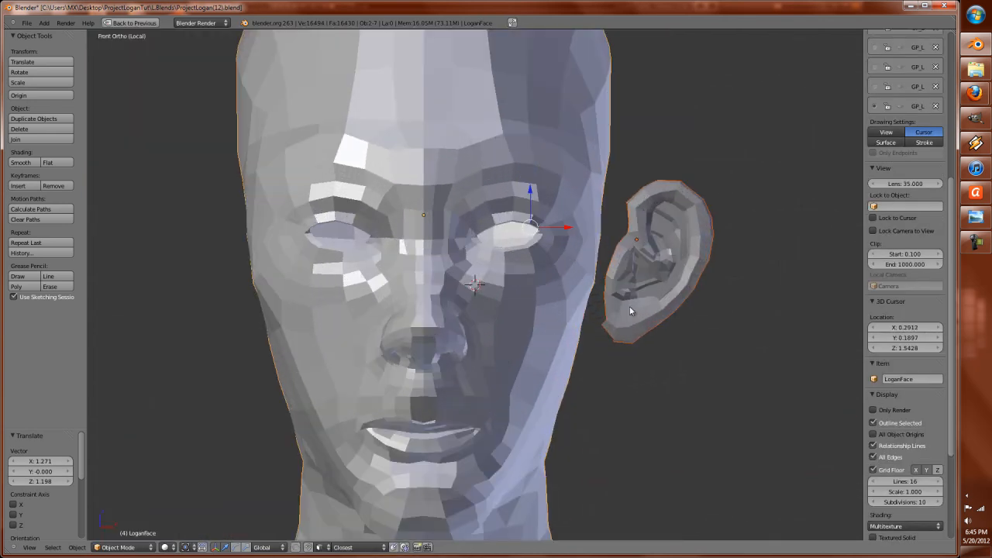
pyautogui.rightClick(628, 314)
pyautogui.scroll(1, 686, 341)
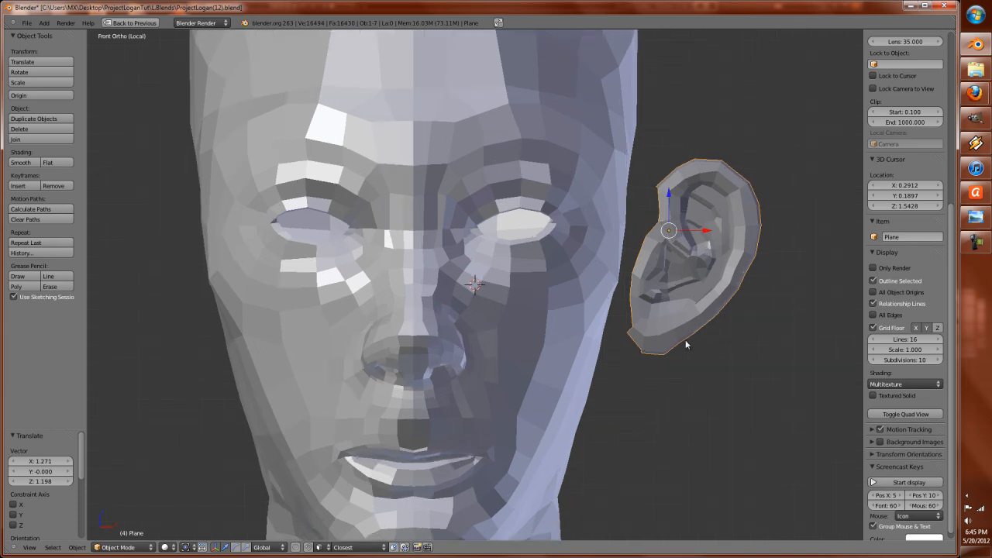
pyautogui.press('KP_Divide')
pyautogui.scroll(3, 680, 344)
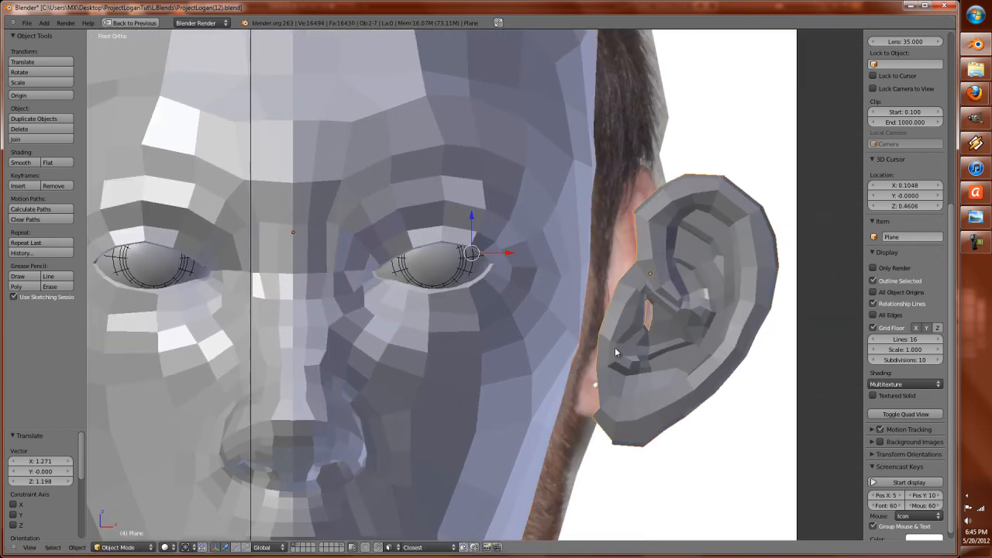
# Step: Move the ear by X -0.169 and Z 0.0594 to the side of the head and rotate it 24.436° about Z
pyautogui.rightClick(650, 348)
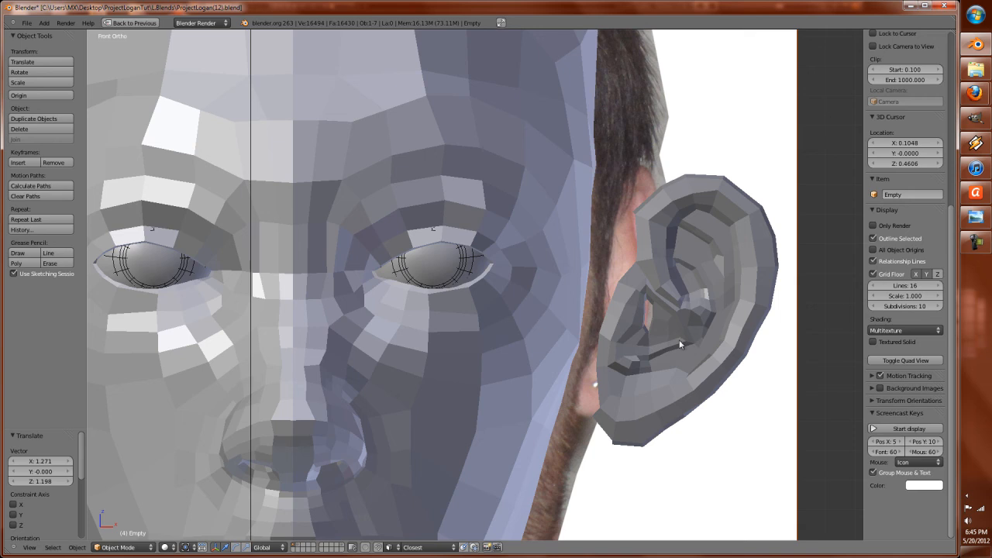
pyautogui.rightClick(675, 336)
pyautogui.press('g')
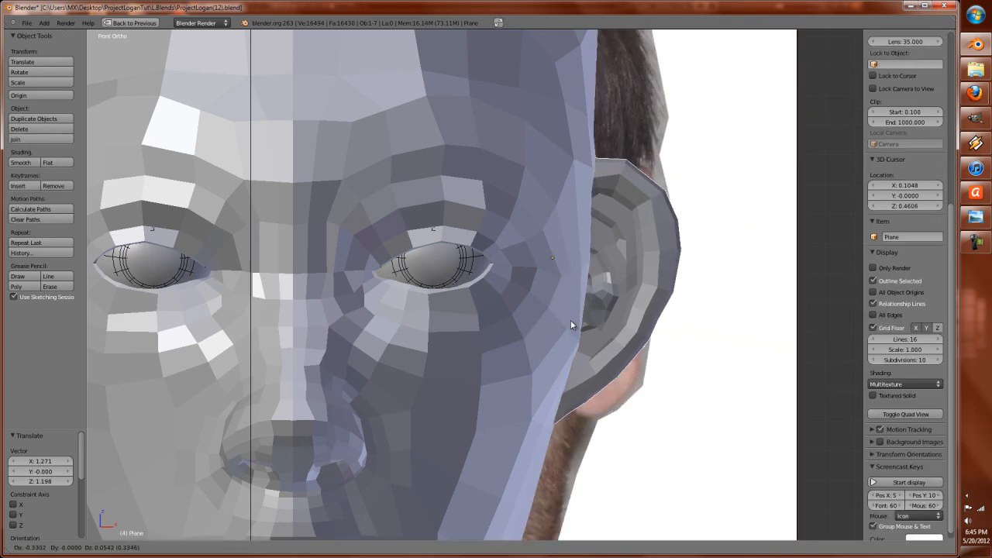
pyautogui.click(624, 318)
pyautogui.press('r')
pyautogui.press('z')
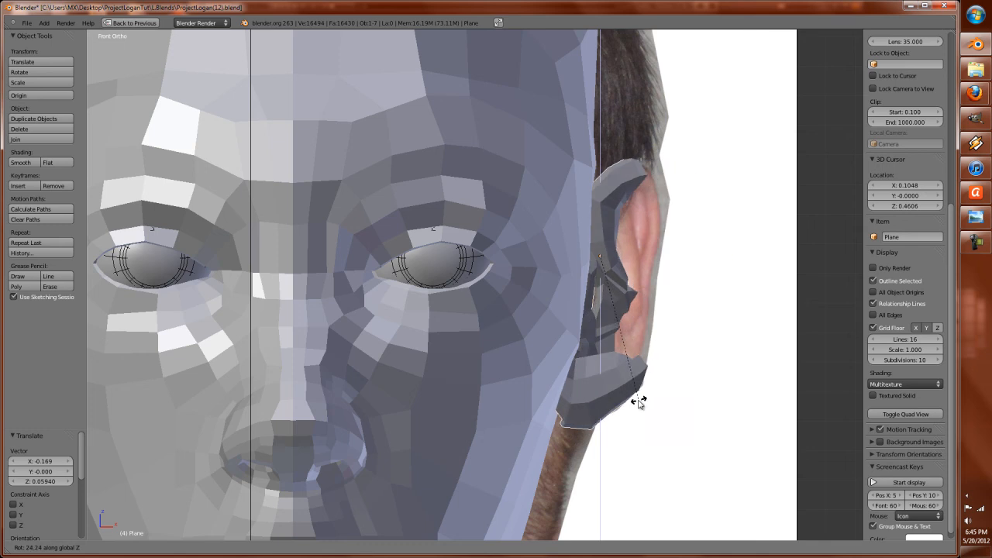
pyautogui.click(639, 402)
# Step: Start the Screencast Keys display and set its colour to blue
pyautogui.scroll(-1, 643, 403)
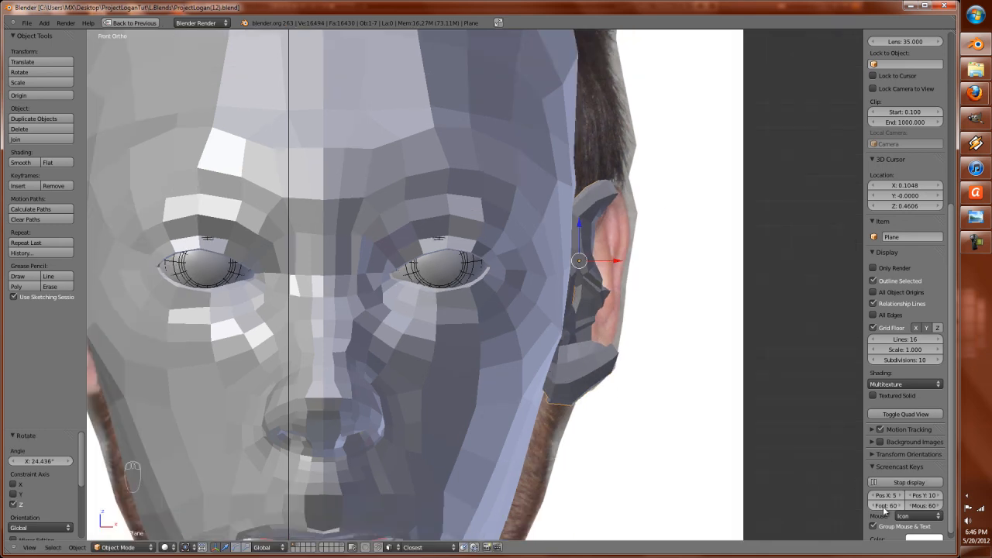
pyautogui.scroll(-2, 561, 462)
pyautogui.click(927, 538)
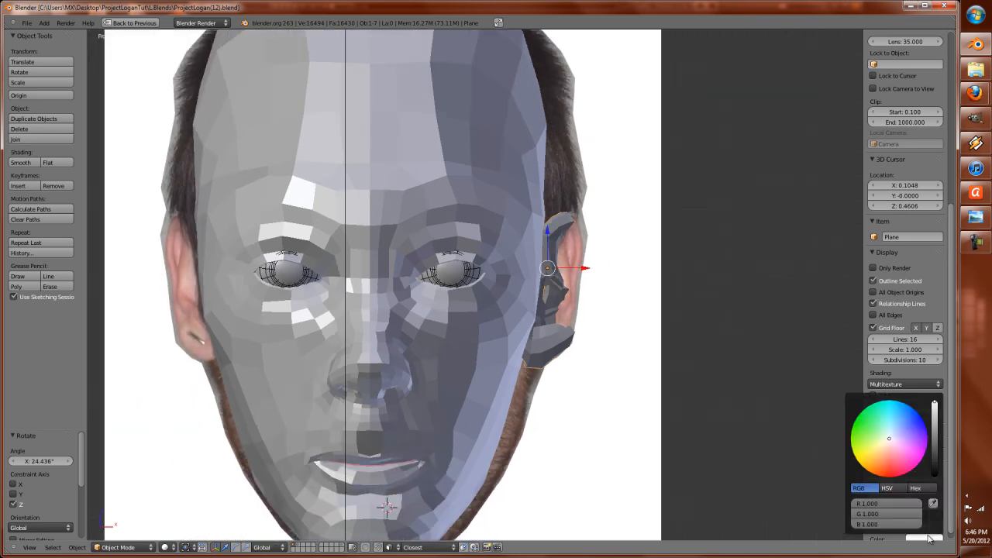
pyautogui.scroll(3, 439, 411)
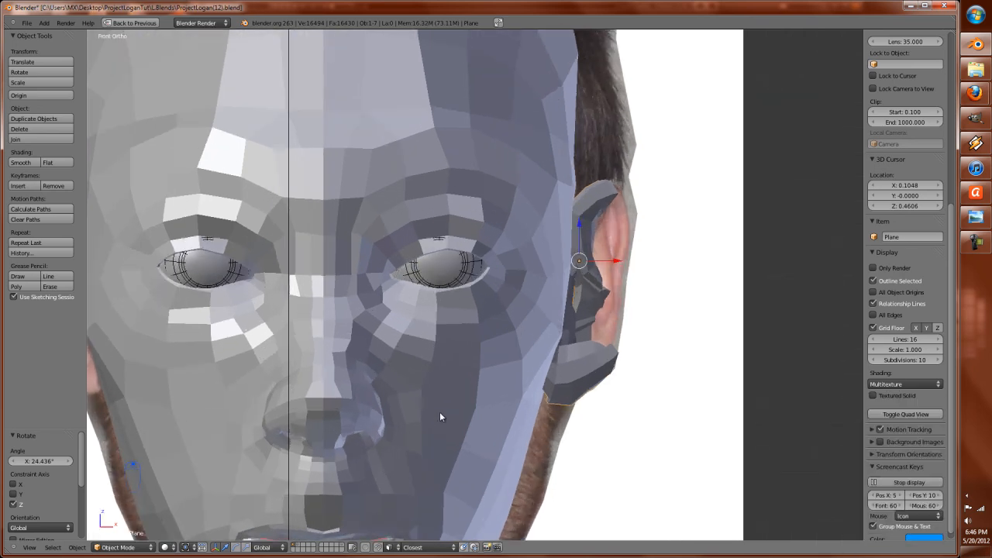
# Step: Rotate the ear by -10.974° about the global Z axis
pyautogui.press('r')
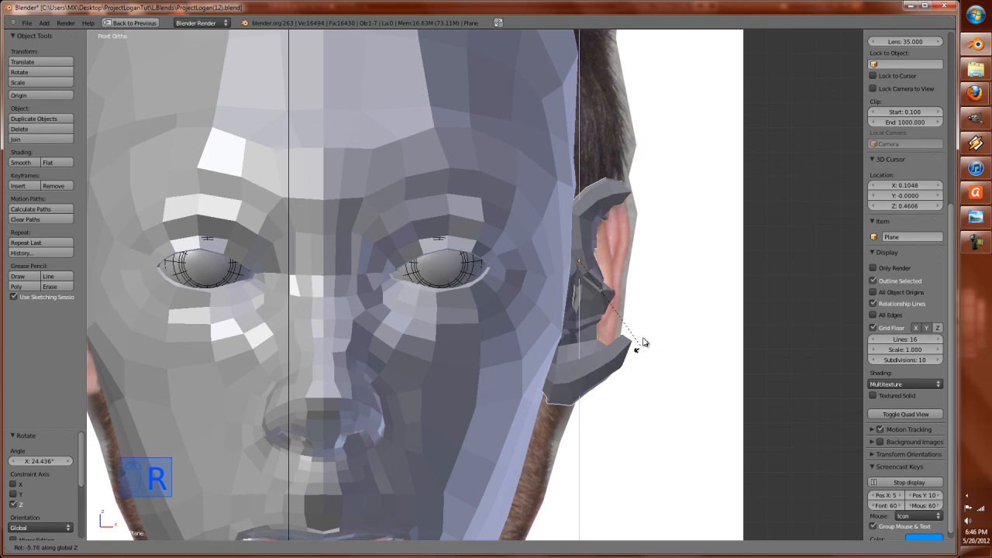
pyautogui.click(645, 339)
pyautogui.moveTo(645, 339); pyautogui.dragTo(556, 358, button='middle')
# Step: In the right side view in wireframe, move the ear by Y 0.121 and Z -0.239 towards the photo's ear
pyautogui.press('KP_1')
pyautogui.press('KP_3')
pyautogui.press('z')
pyautogui.press('z')
pyautogui.press('z')
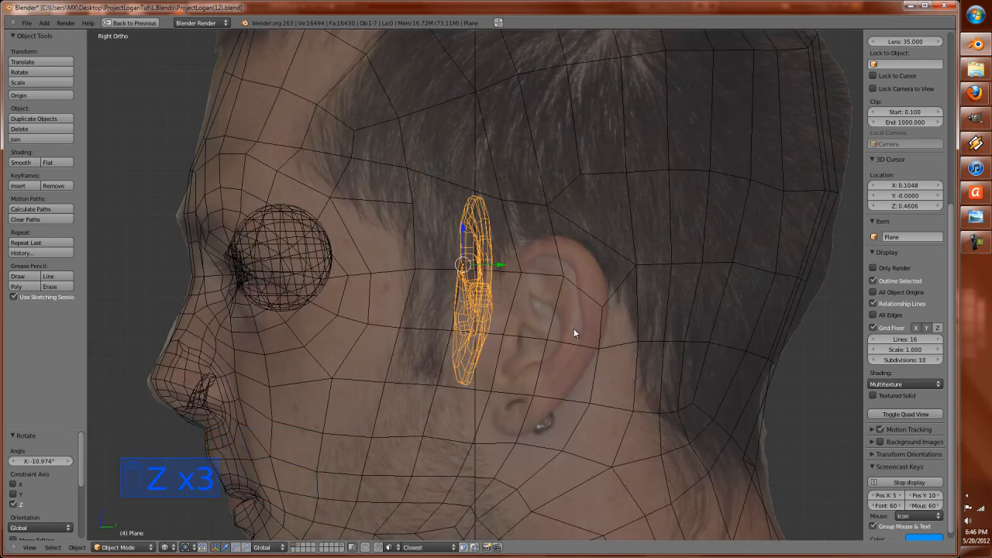
pyautogui.press('g')
pyautogui.click(599, 381)
# Step: Rotate the ear about Z to face sideways and move it by Y 0.118 and Z 0.03773 onto the photo's ear
pyautogui.press('r')
pyautogui.press('z')
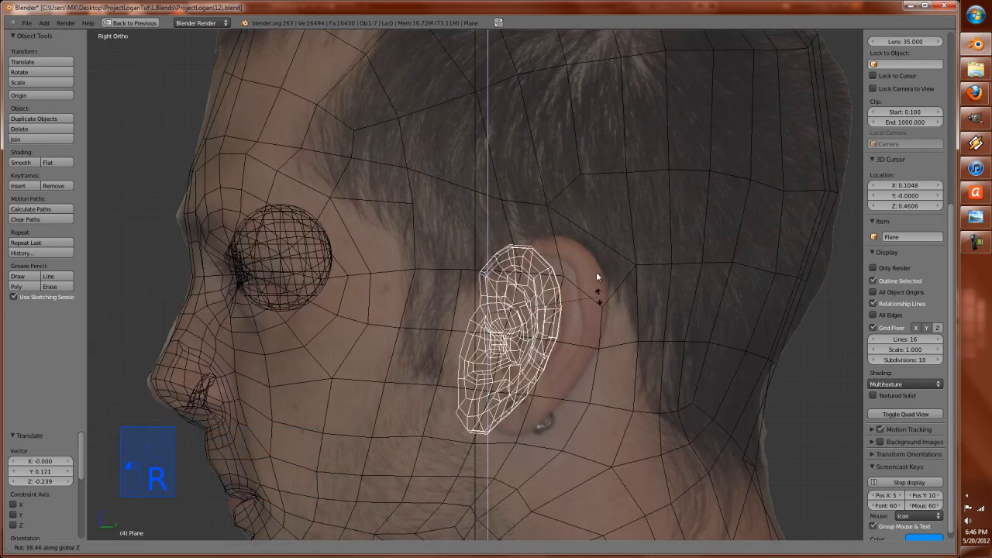
pyautogui.click(594, 253)
pyautogui.press('g')
pyautogui.click(607, 252)
pyautogui.press('z')
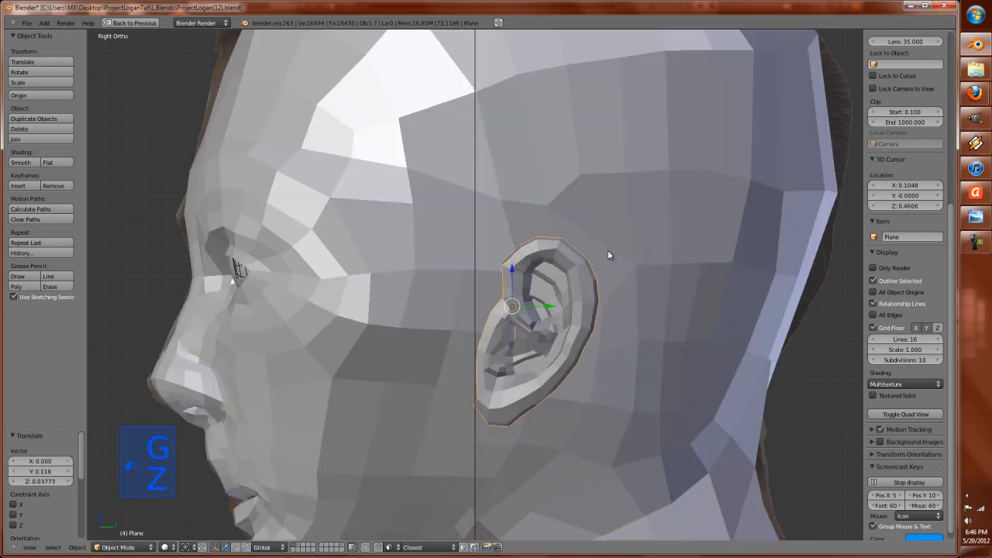
# Step: In front wireframe view, rotate the ear 9.675°, move it onto the reference ear and rotate it by -4.747°
pyautogui.press('KP_1')
pyautogui.press('z')
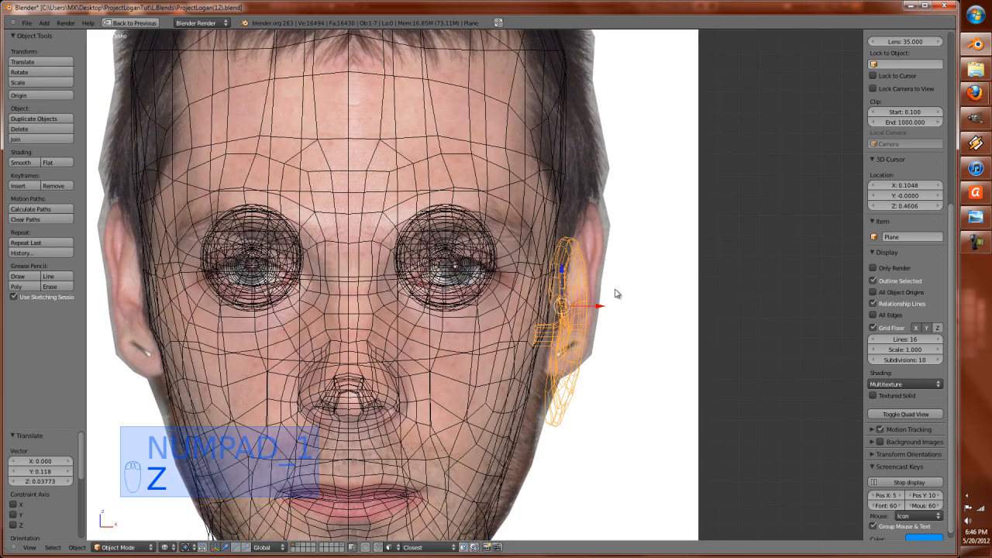
pyautogui.press('r')
pyautogui.click(637, 392)
pyautogui.press('g')
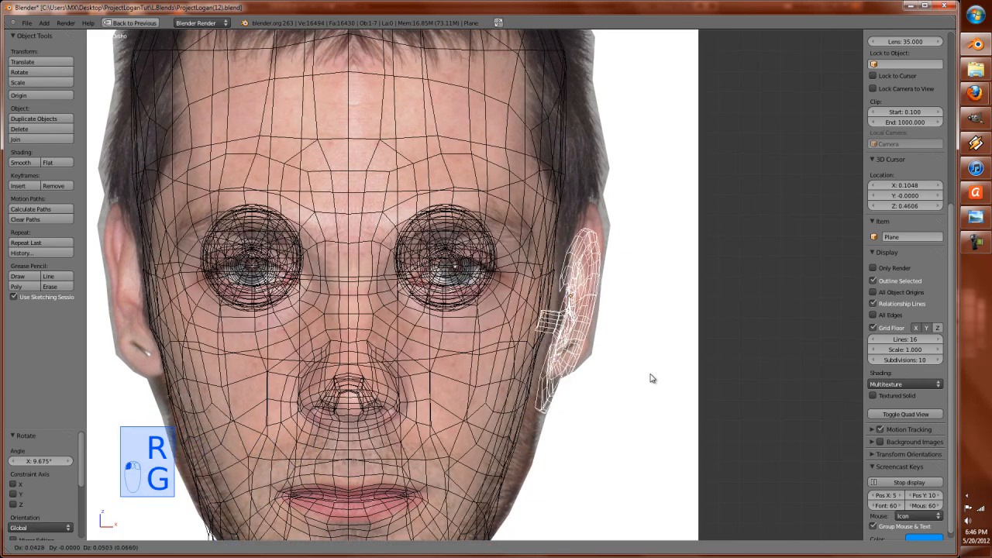
pyautogui.click(657, 369)
pyautogui.press('r')
pyautogui.click(661, 361)
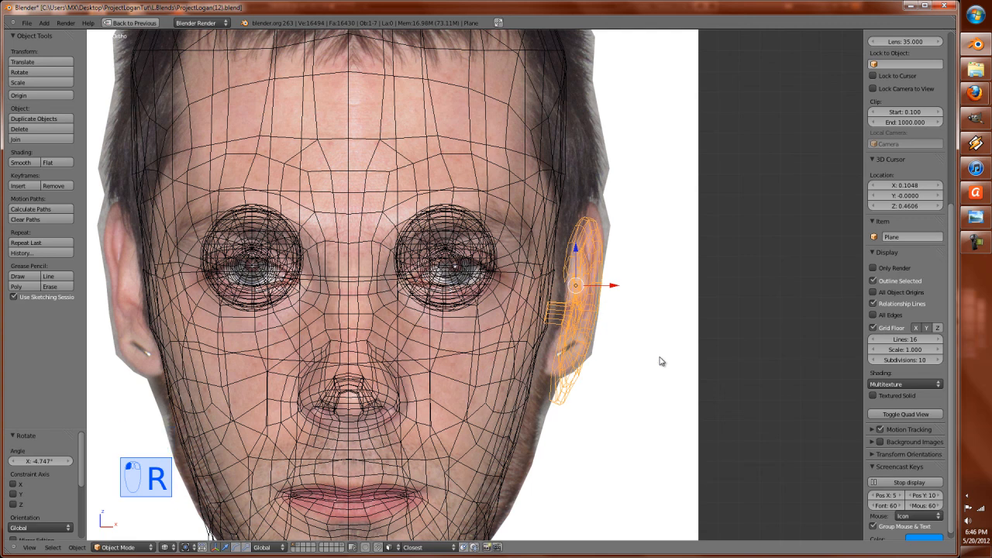
# Step: In the right side view, scale the ear by 1.153 and rotate it by -7.033° to match the reference ear
pyautogui.press('KP_1')
pyautogui.press('KP_3')
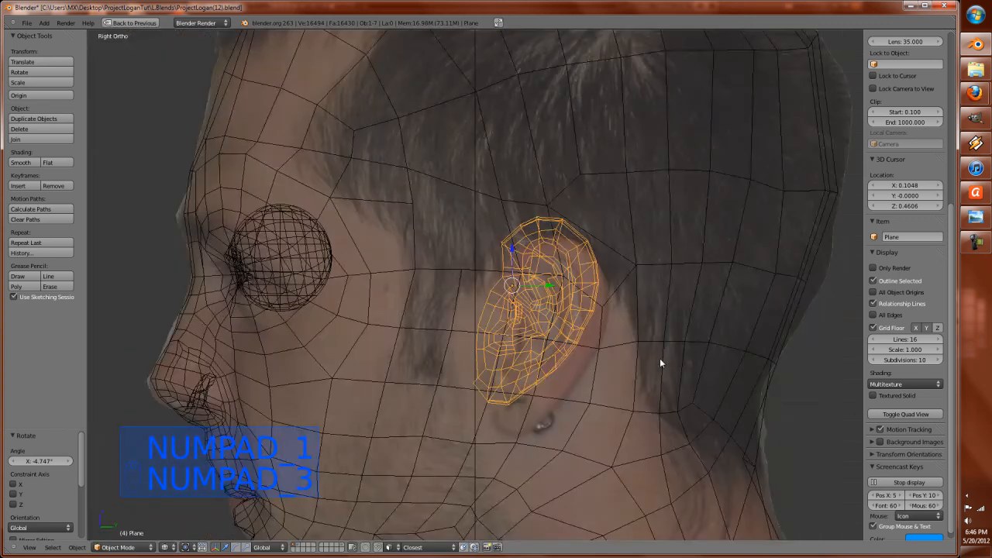
pyautogui.press('s')
pyautogui.click(677, 383)
pyautogui.press('r')
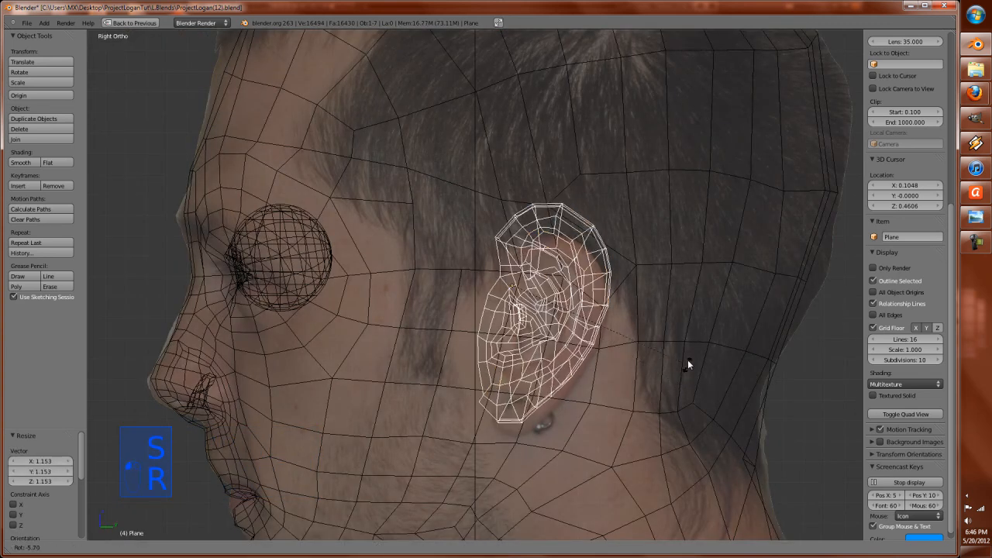
pyautogui.click(687, 361)
# Step: In front view, scale the ear down by about 0.87 and return to solid shading
pyautogui.press('KP_1')
pyautogui.press('z')
pyautogui.press('z')
pyautogui.press('s')
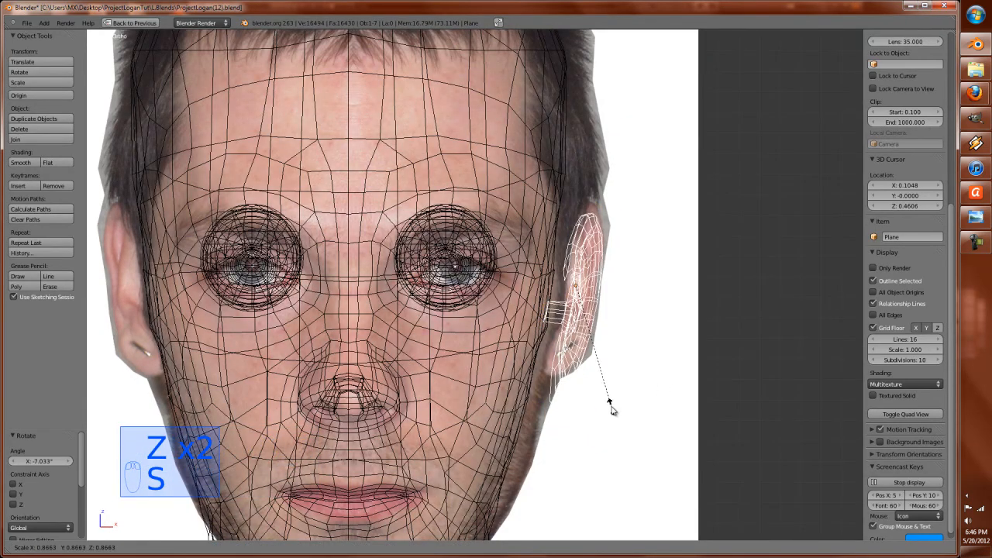
pyautogui.click(612, 410)
pyautogui.press('z')
# Step: Move the front reference image's empty by 1.599 along Y and return to the front view
pyautogui.moveTo(620, 408)
pyautogui.mouseDown(button='middle')
pyautogui.moveTo(582, 403)
pyautogui.moveTo(545, 434)
pyautogui.mouseUp(button='middle')
pyautogui.rightClick(545, 434)
pyautogui.scroll(-6, 545, 436)
pyautogui.moveTo(480, 389); pyautogui.dragTo(608, 360)
pyautogui.moveTo(608, 360); pyautogui.dragTo(577, 368, button='middle')
pyautogui.press('KP_1')
pyautogui.scroll(3, 570, 363)
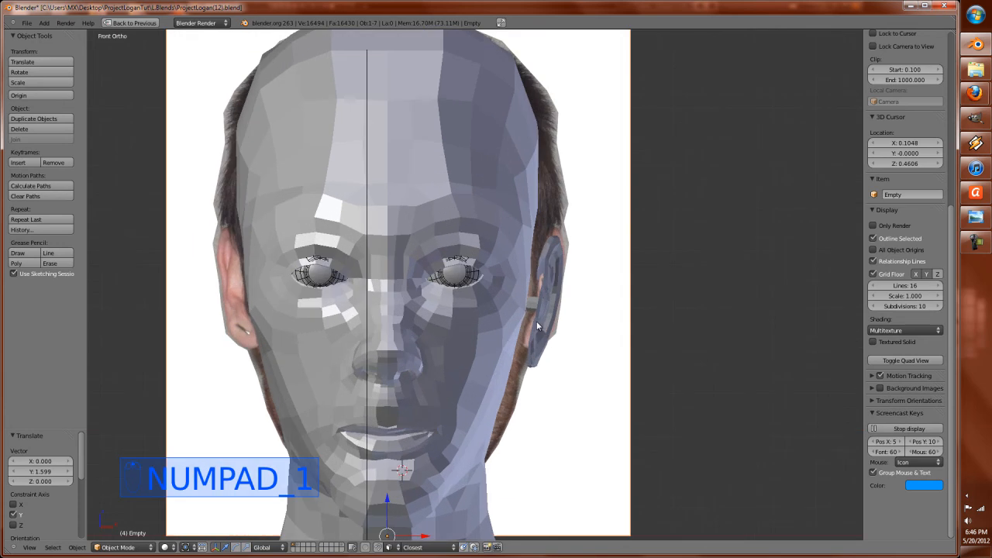
# Step: Rotate the ear by -20.457° about the Z axis and move it about -0.073 along X against the head
pyautogui.rightClick(539, 326)
pyautogui.scroll(2, 589, 341)
pyautogui.press('r')
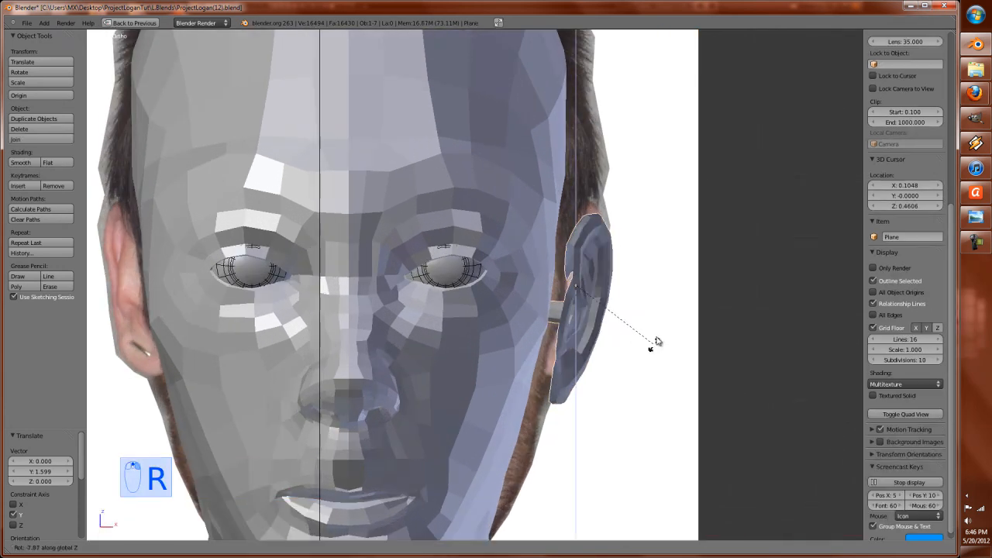
pyautogui.click(628, 327)
pyautogui.press('g')
pyautogui.press('x')
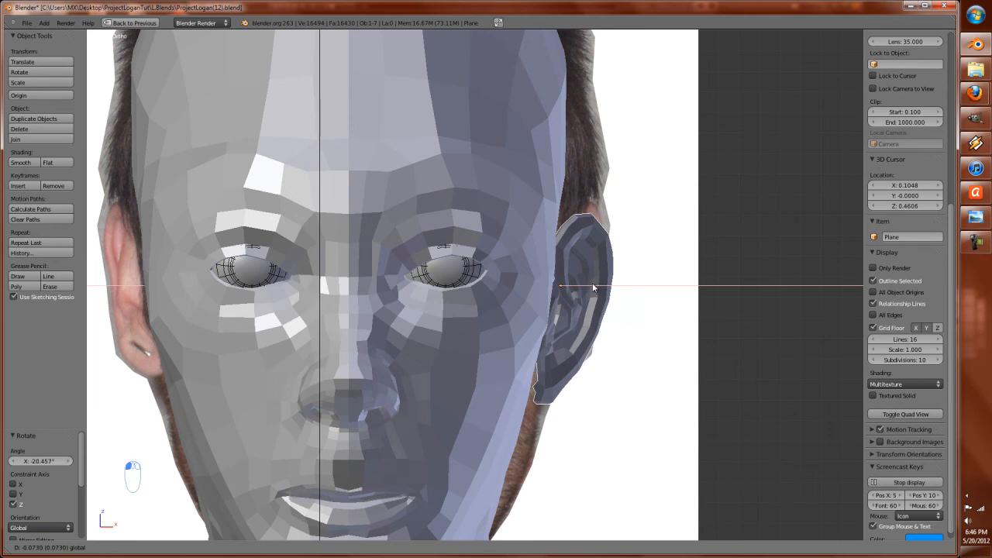
pyautogui.click(594, 283)
pyautogui.moveTo(613, 318); pyautogui.dragTo(557, 343, button='middle')
pyautogui.press('a')
pyautogui.scroll(-3, 490, 373)
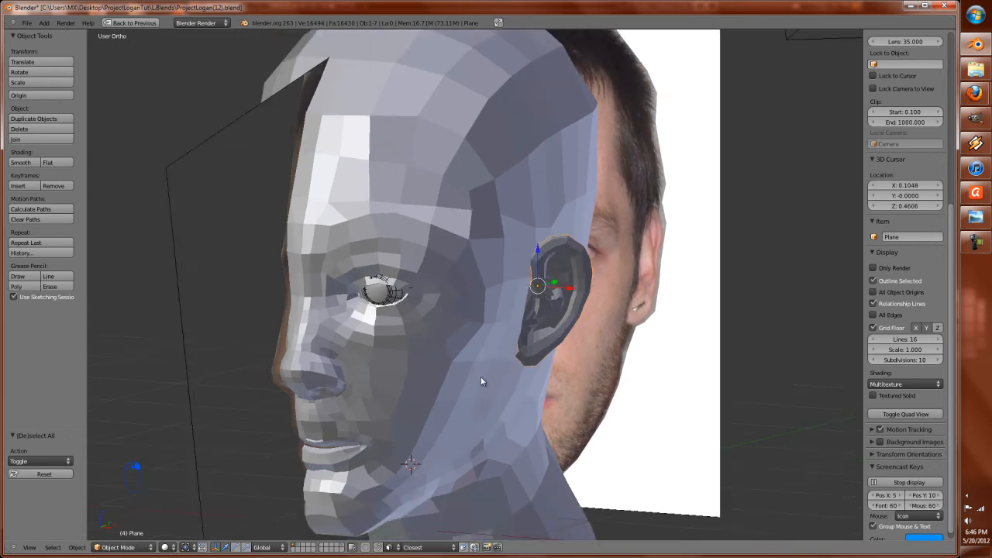
pyautogui.scroll(1, 500, 359)
pyautogui.press('KP_1')
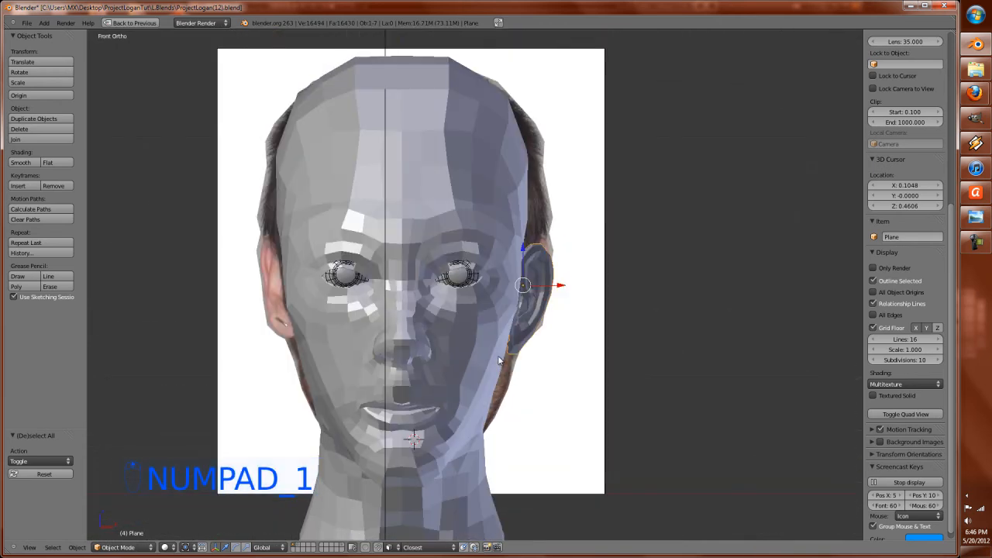
# Step: Move the ear by -2.525 along X past the opposite side of the head
pyautogui.press('x')
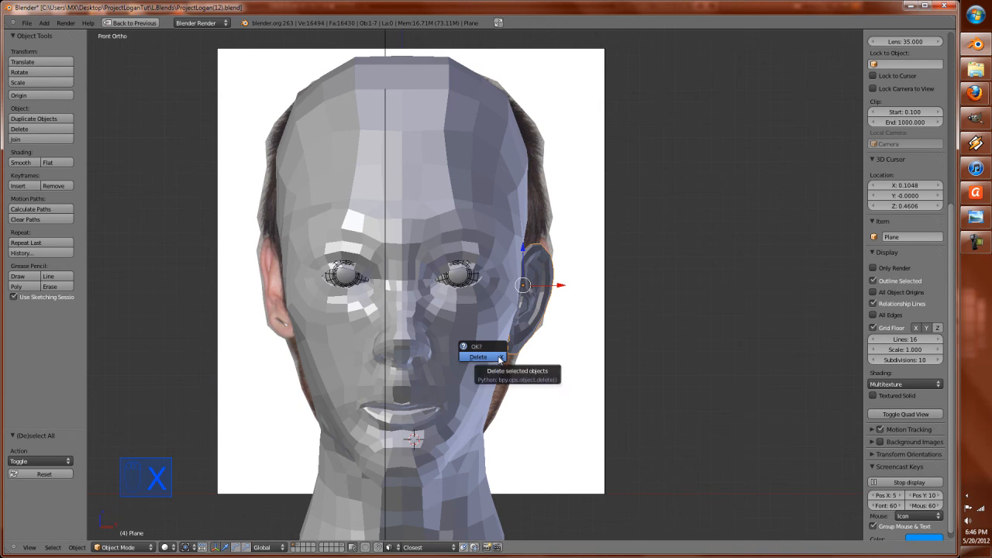
pyautogui.press('Escape')
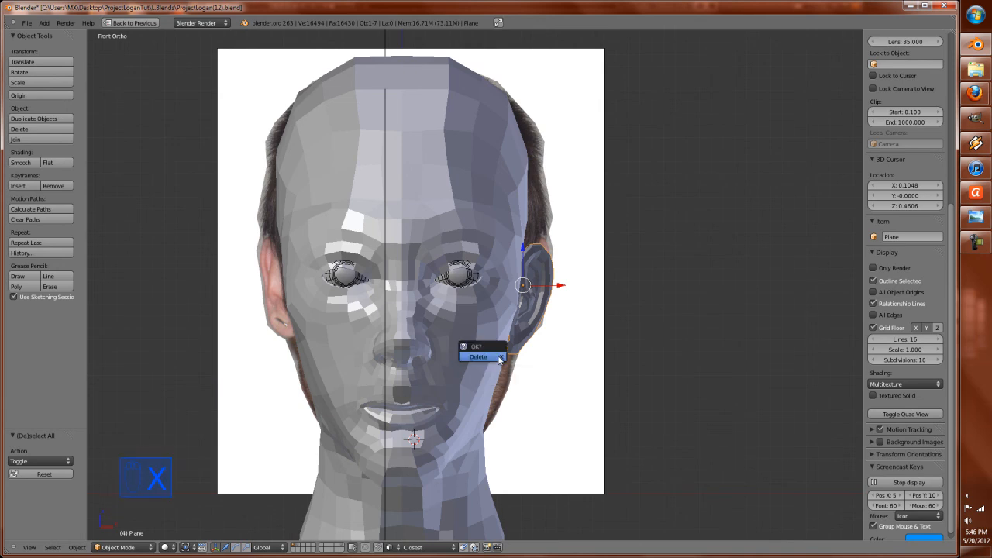
pyautogui.scroll(-1, 499, 359)
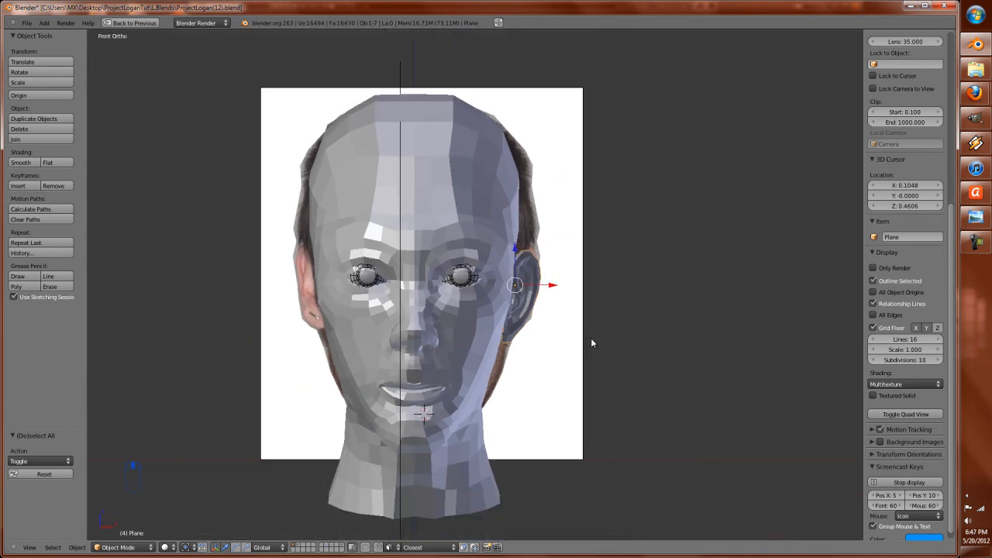
pyautogui.press('g')
pyautogui.press('x')
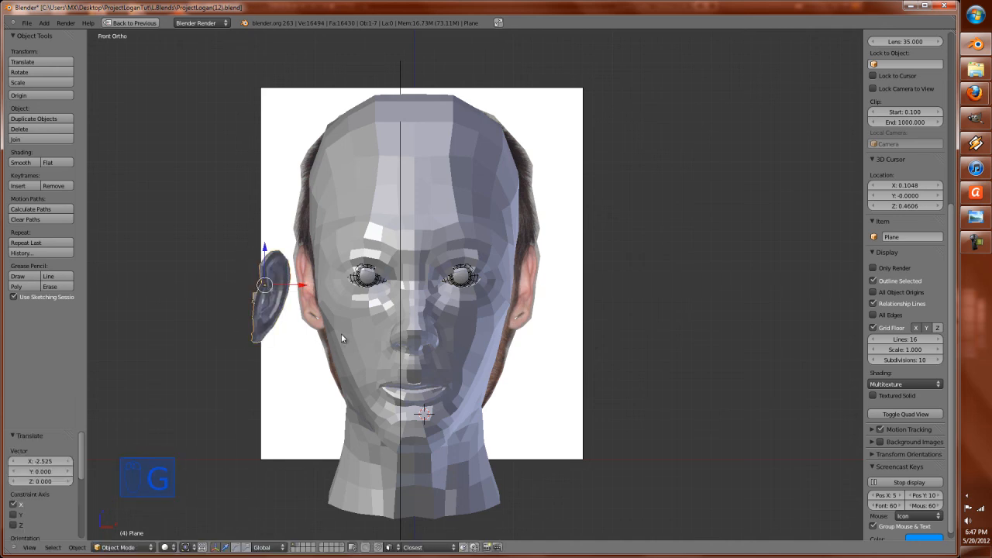
pyautogui.click(341, 333)
# Step: Undo the ear's move to the opposite side of the head
pyautogui.press('Tab')
pyautogui.press('a')
pyautogui.press('a')
pyautogui.press('a')
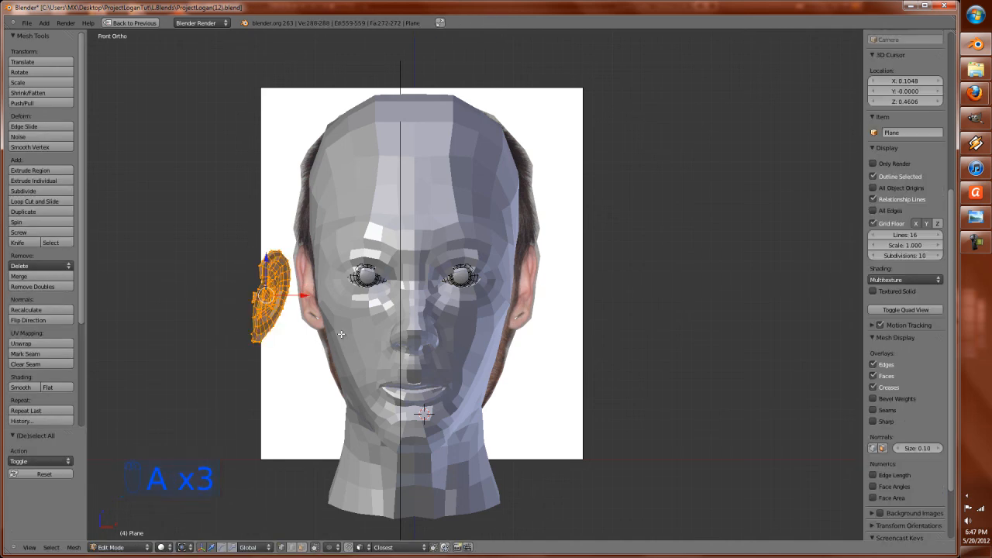
pyautogui.press('x')
pyautogui.press('Escape')
pyautogui.scroll(2, 289, 343)
pyautogui.press('Tab')
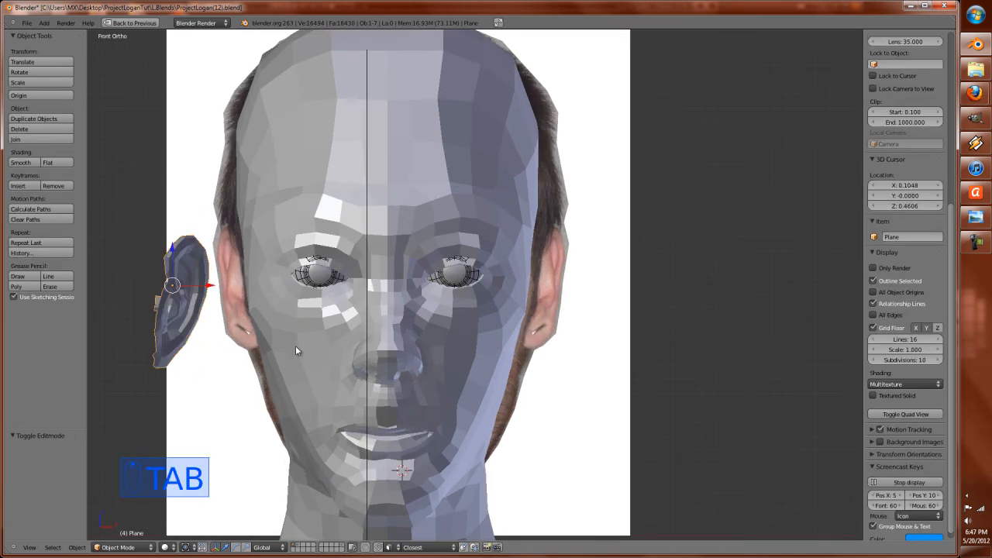
pyautogui.hotkey('ctrl', 'z')
pyautogui.hotkey('ctrl', 'z')
pyautogui.scroll(-2, 393, 405)
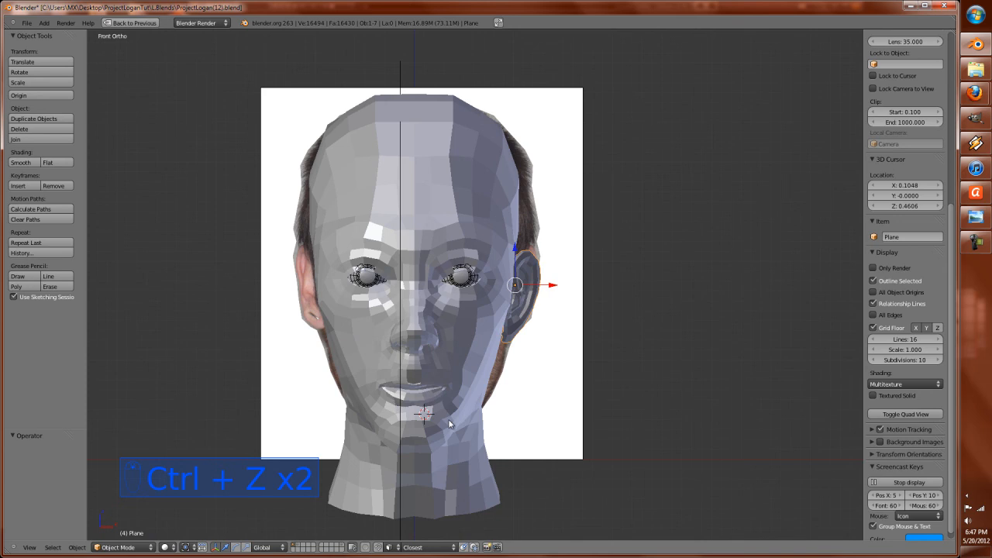
# Step: Reset the 3D cursor to the world origin and use it as the pivot point
pyautogui.hotkey('shift', 'c')
pyautogui.scroll(6, 450, 405)
pyautogui.keyDown('shift'); pyautogui.moveTo(345, 320); pyautogui.dragTo(468, 352, button='middle'); pyautogui.keyUp('shift')
pyautogui.press('.')
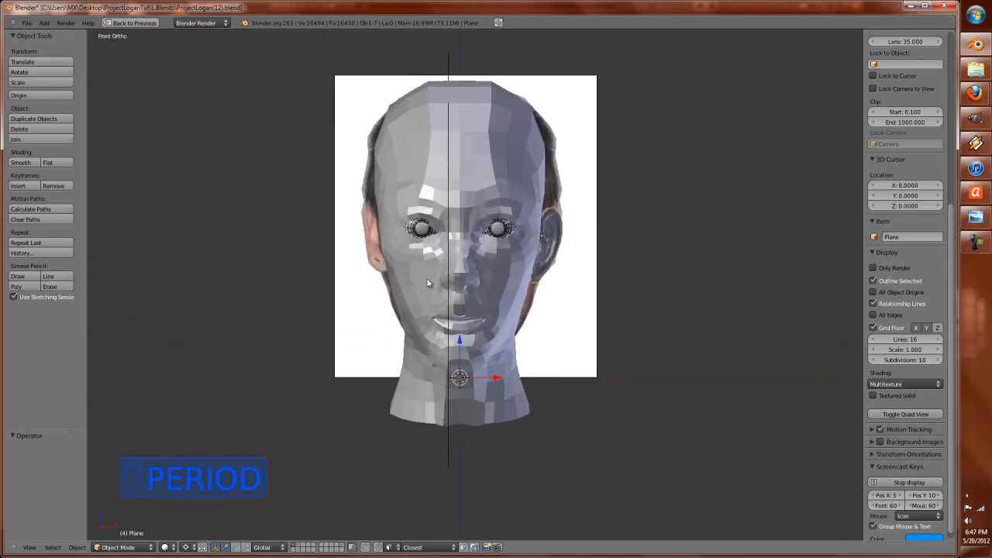
# Step: Try to mirror the ear object across the 3D cursor by scaling it -1 along X in Object Mode
pyautogui.rightClick(550, 246)
pyautogui.rightClick(551, 243)
pyautogui.press('s')
pyautogui.press('x')
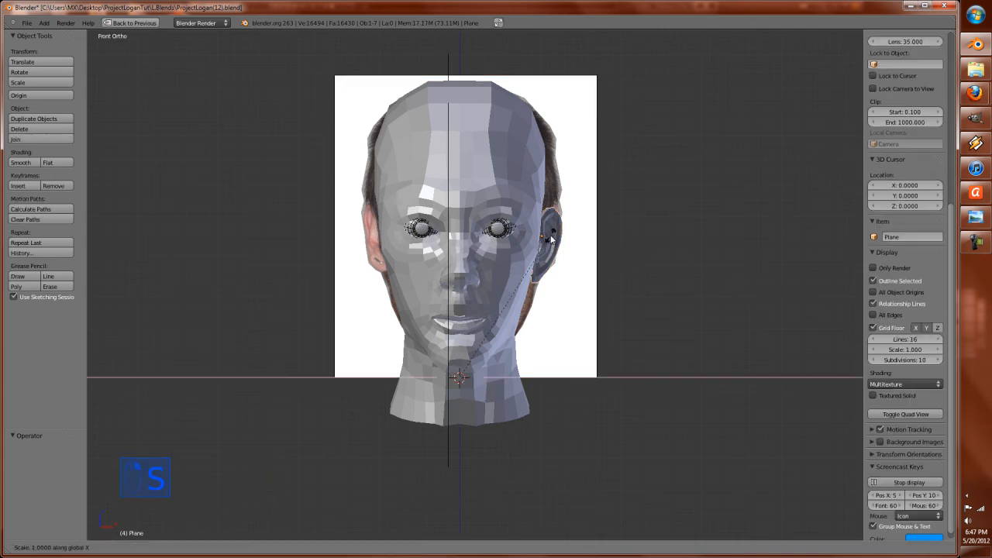
pyautogui.press('0')
pyautogui.click(551, 238)
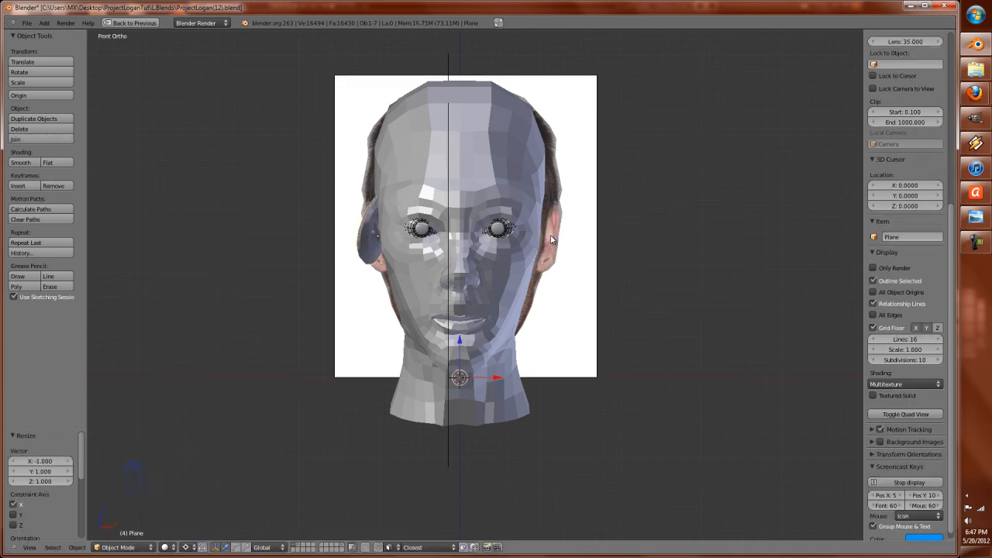
pyautogui.keyDown('shift'); pyautogui.moveTo(487, 349); pyautogui.dragTo(556, 398, button='middle'); pyautogui.keyUp('shift')
pyautogui.scroll(1, 557, 399)
pyautogui.hotkey('ctrl', 'z')
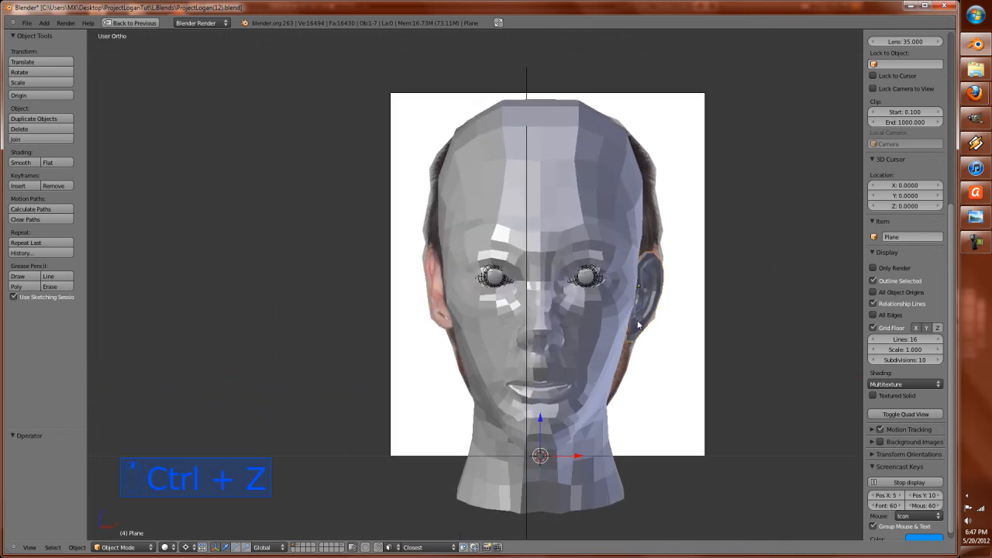
# Step: Move the ear by -2.122 along X onto the opposite reference ear
pyautogui.press('g')
pyautogui.press('x')
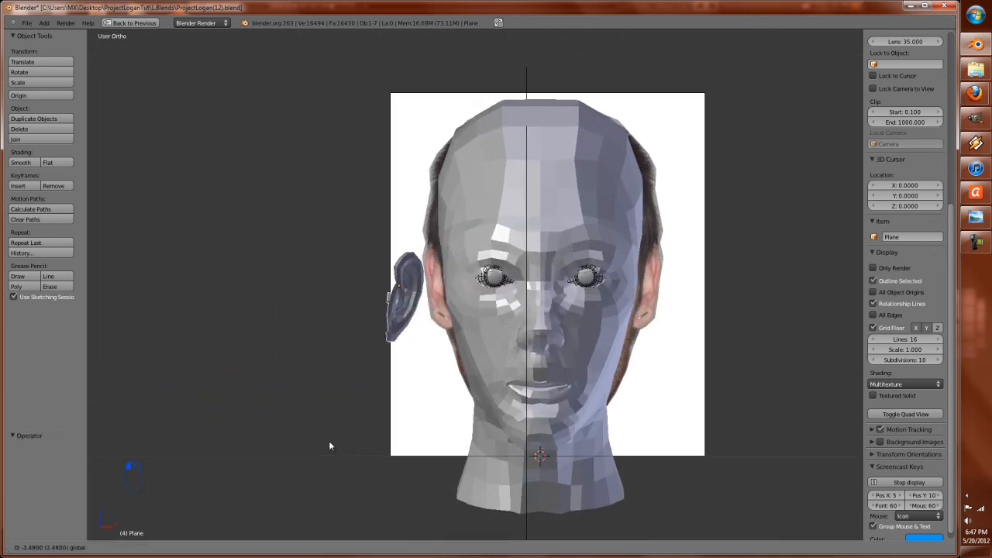
pyautogui.click(364, 444)
pyautogui.scroll(3, 488, 419)
pyautogui.scroll(2, 489, 418)
pyautogui.scroll(-3, 548, 458)
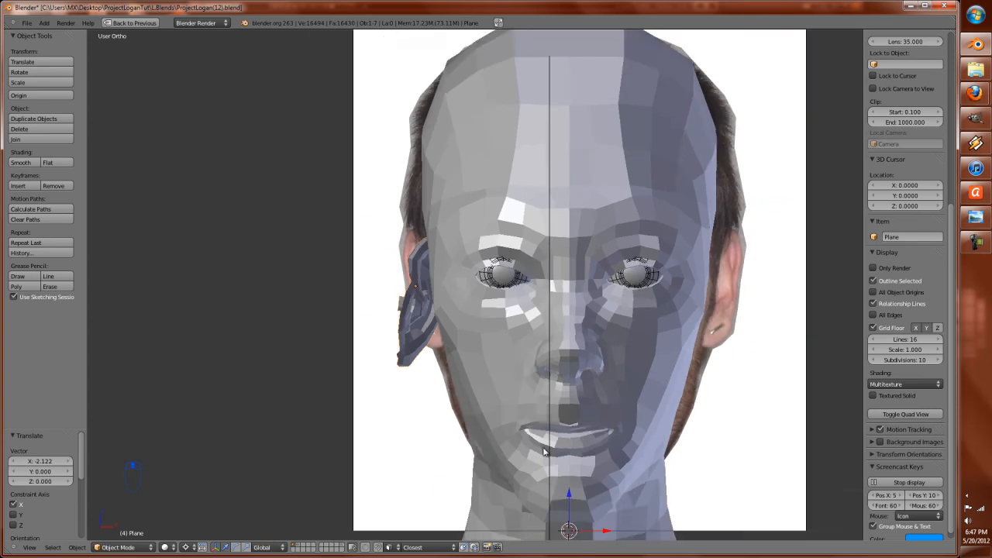
pyautogui.scroll(2, 477, 395)
# Step: Abandon scaling the selected ear mesh and undo the ear's -2.122 move along X
pyautogui.press('Tab')
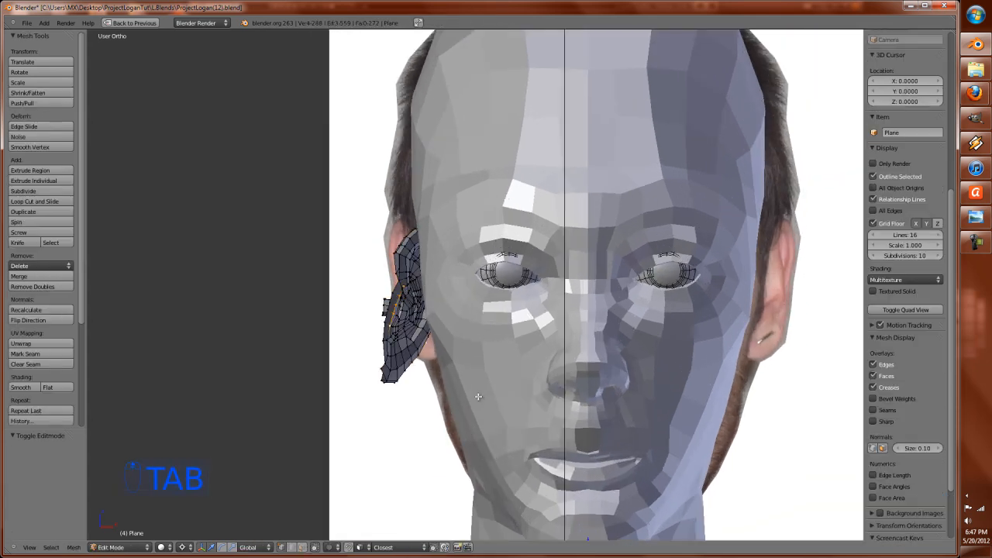
pyautogui.press('a')
pyautogui.press('a')
pyautogui.press('a')
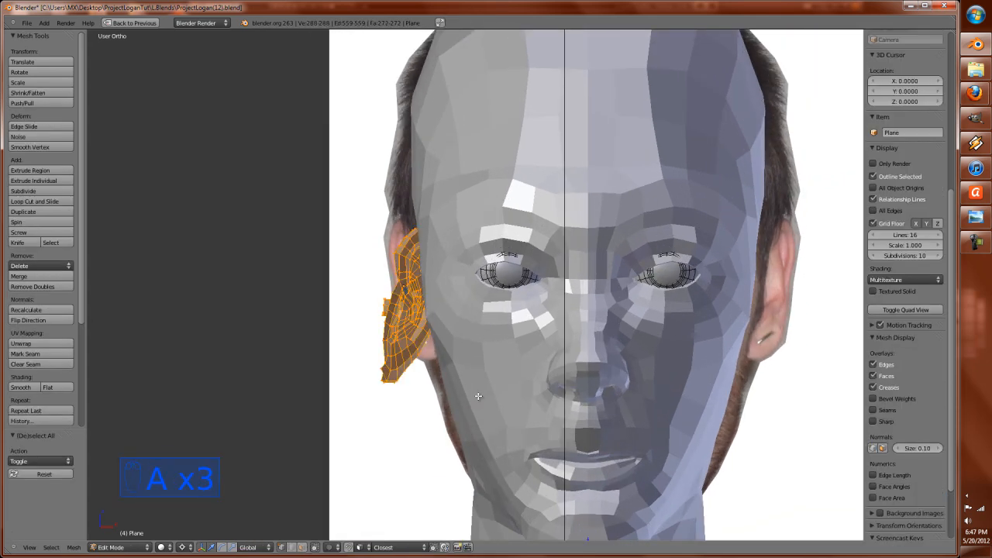
pyautogui.press('x')
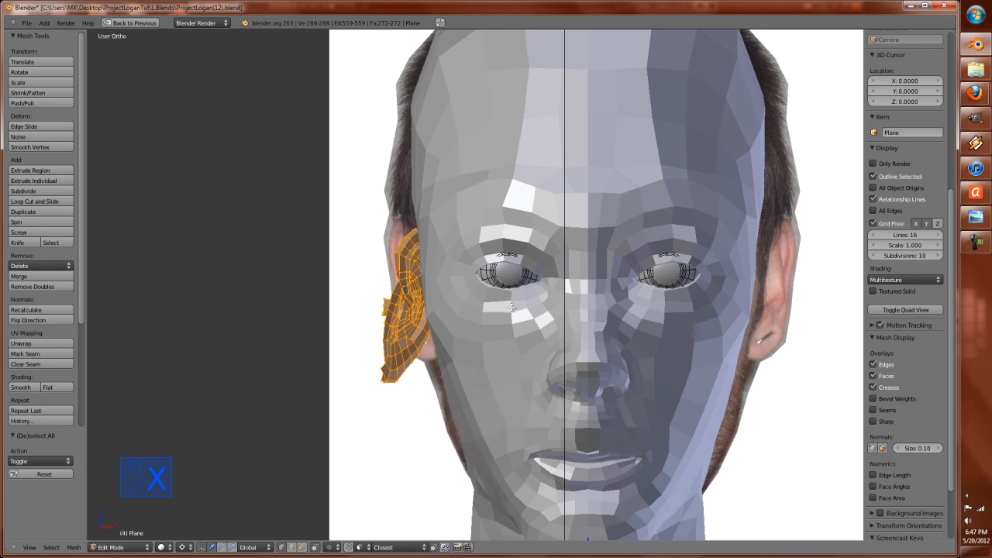
pyautogui.press('s')
pyautogui.rightClick(510, 308)
pyautogui.hotkey('ctrl', 'z')
pyautogui.hotkey('ctrl', 'z')
pyautogui.hotkey('ctrl', 'z')
pyautogui.press('Tab')
pyautogui.hotkey('ctrl', 'z')
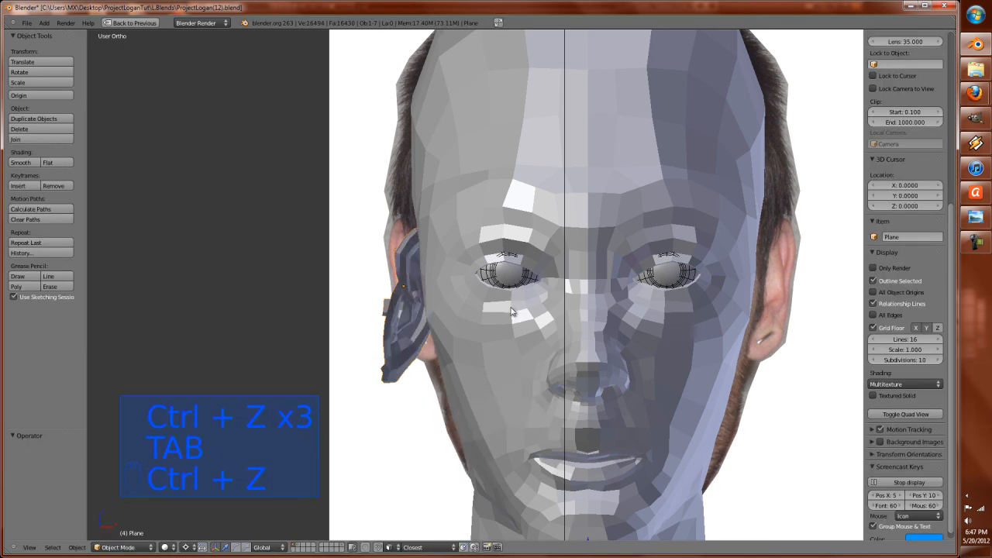
pyautogui.hotkey('ctrl', 'z')
# Step: In Edit Mode, mirror the whole ear mesh to the other side of the head by scaling it -1 along X
pyautogui.press('Tab')
pyautogui.press('a')
pyautogui.press('a')
pyautogui.press('a')
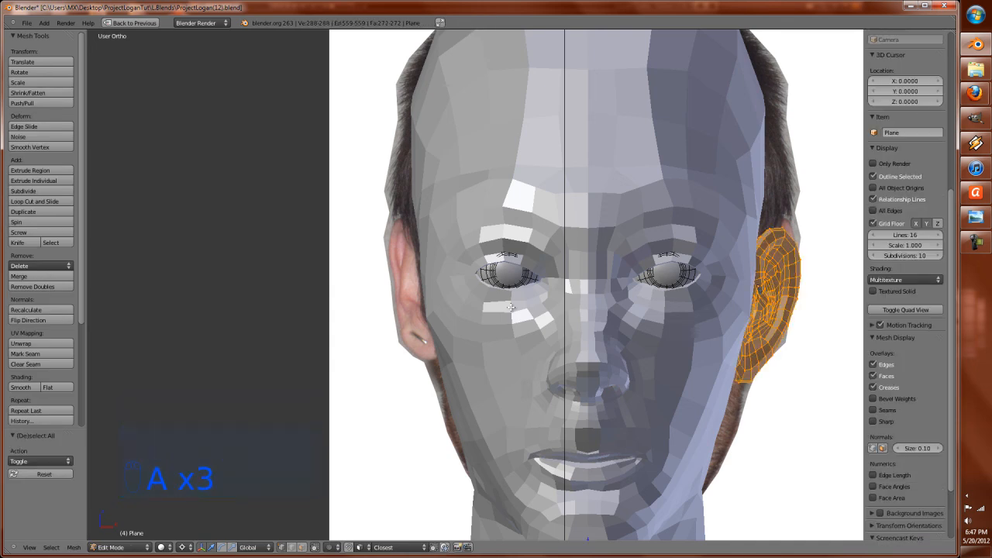
pyautogui.press('s')
pyautogui.press('x')
pyautogui.press('-')
pyautogui.press('1')
pyautogui.press('Return')
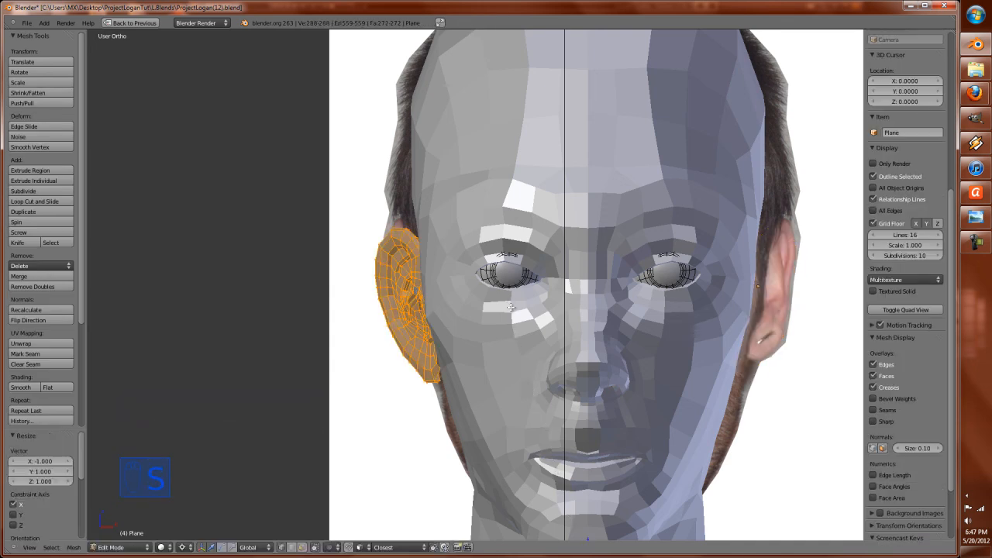
pyautogui.press('Tab')
pyautogui.press('KP_1')
pyautogui.scroll(-3, 511, 310)
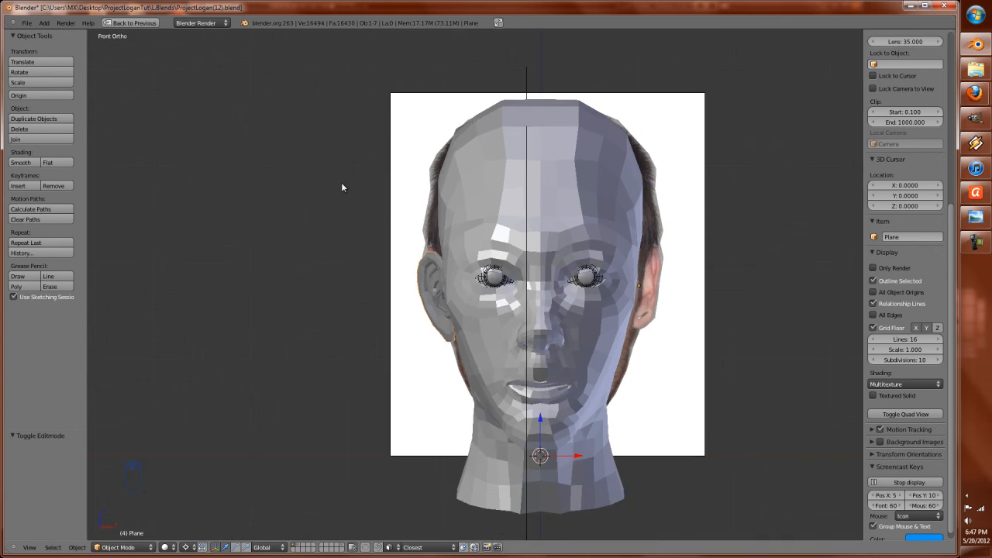
# Step: Set the pivot point back to the bounding box center and check the mirrored ear in left and front views
pyautogui.press(',')
pyautogui.scroll(3, 468, 231)
pyautogui.scroll(-2, 469, 306)
pyautogui.moveTo(468, 307); pyautogui.dragTo(573, 321, button='middle')
pyautogui.press('KP_1')
pyautogui.press('ctrl+KP_1')
pyautogui.press('ctrl+KP_3')
pyautogui.scroll(3, 296, 373)
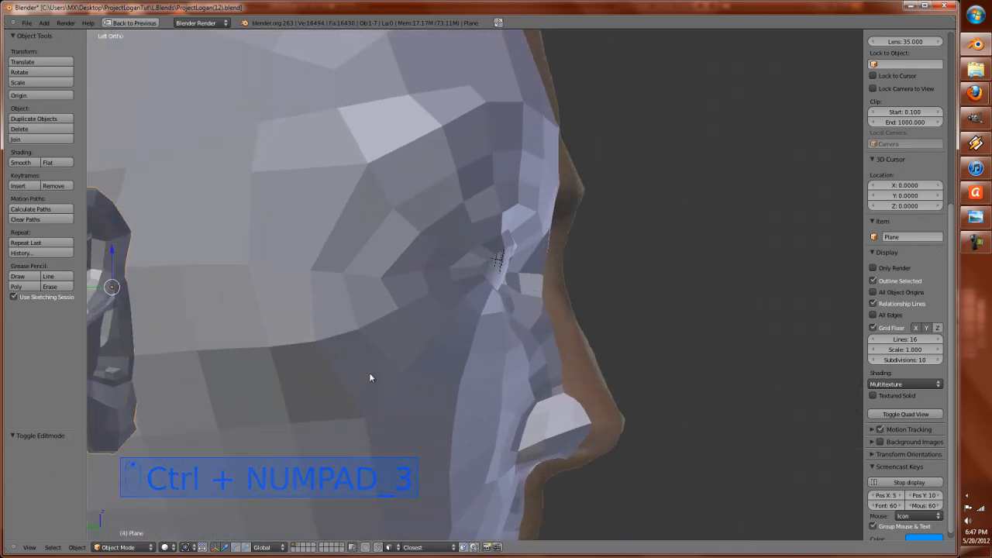
pyautogui.keyDown('shift'); pyautogui.moveTo(295, 378); pyautogui.dragTo(524, 364, button='middle'); pyautogui.keyUp('shift')
pyautogui.scroll(4, 482, 361)
pyautogui.scroll(-3, 482, 360)
pyautogui.press('KP_1')
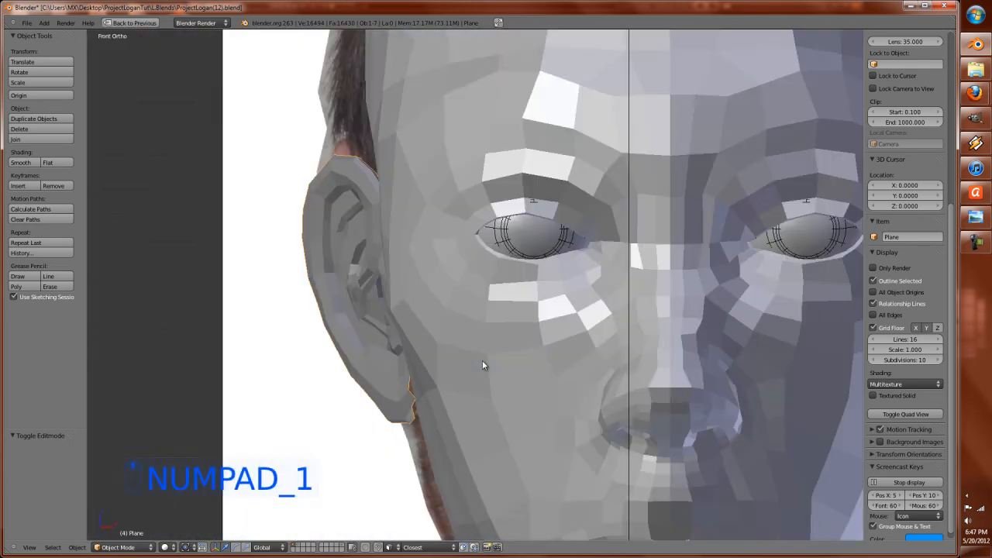
# Step: Rotate the mirrored ear by -6.166° about the Z axis in front view
pyautogui.press('z')
pyautogui.press('z')
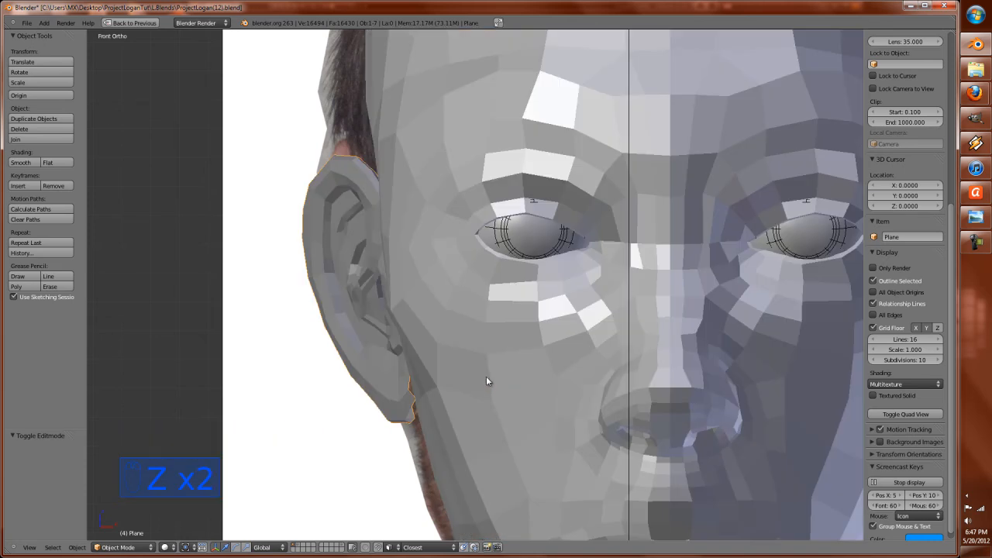
pyautogui.press('r')
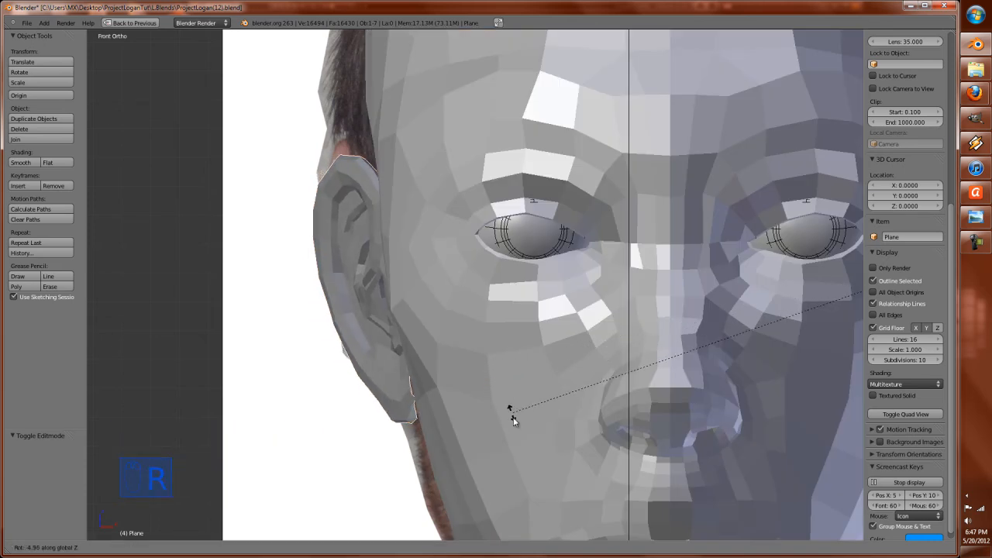
pyautogui.click(513, 422)
pyautogui.scroll(-2, 439, 393)
pyautogui.press('KP_1')
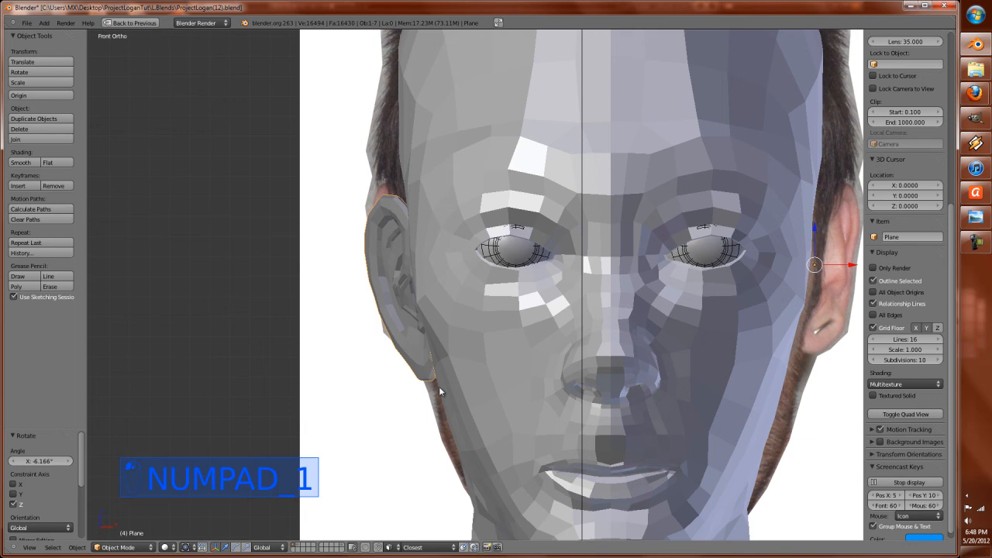
# Step: In left side wireframe view, move the ear by -0.193 along Y and -0.160 along Z onto the reference ear
pyautogui.press('KP_4')
pyautogui.press('KP_4')
pyautogui.press('KP_4')
pyautogui.press('KP_4')
pyautogui.press('KP_4')
pyautogui.press('KP_4')
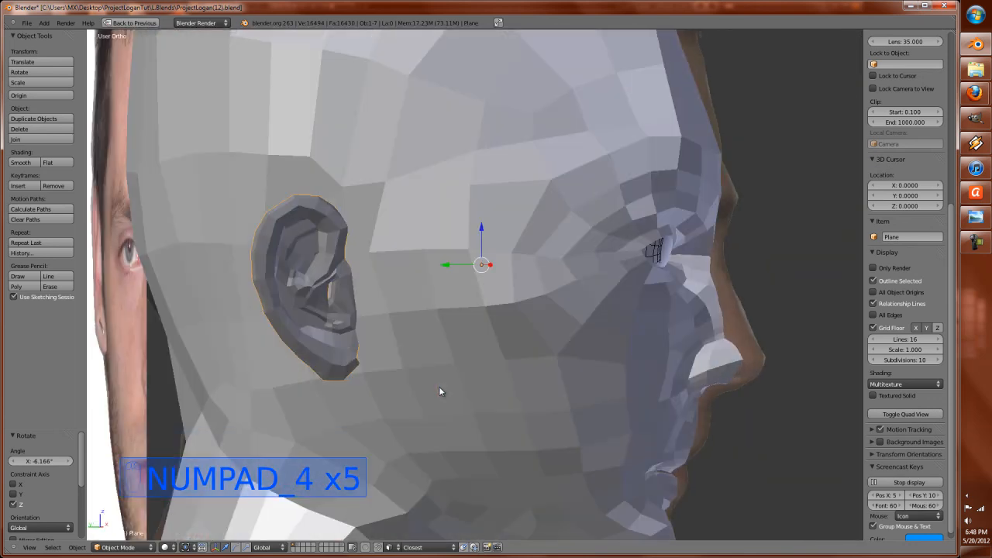
pyautogui.press('KP_4')
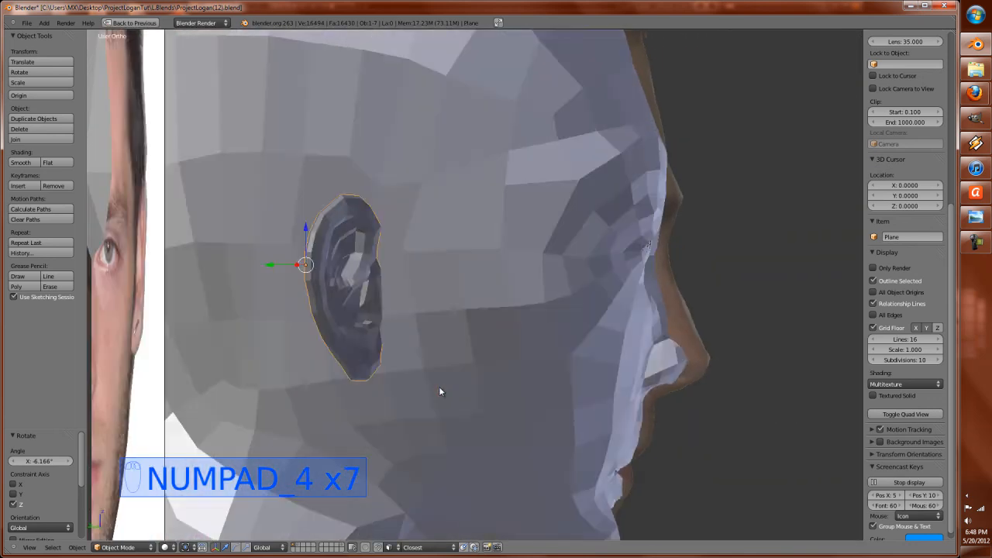
pyautogui.press('KP_1')
pyautogui.press('ctrl+KP_1')
pyautogui.press('ctrl+KP_3')
pyautogui.press('z')
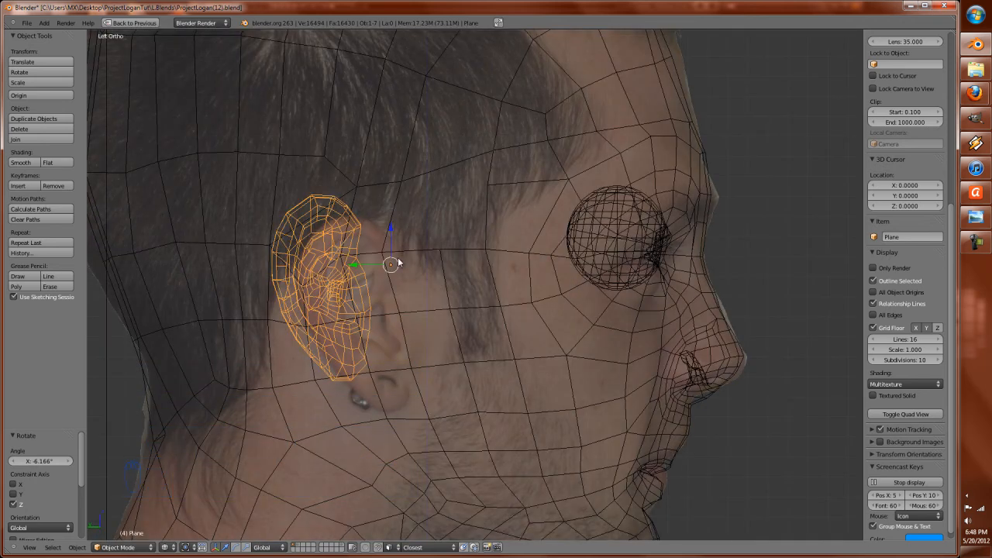
pyautogui.press('g')
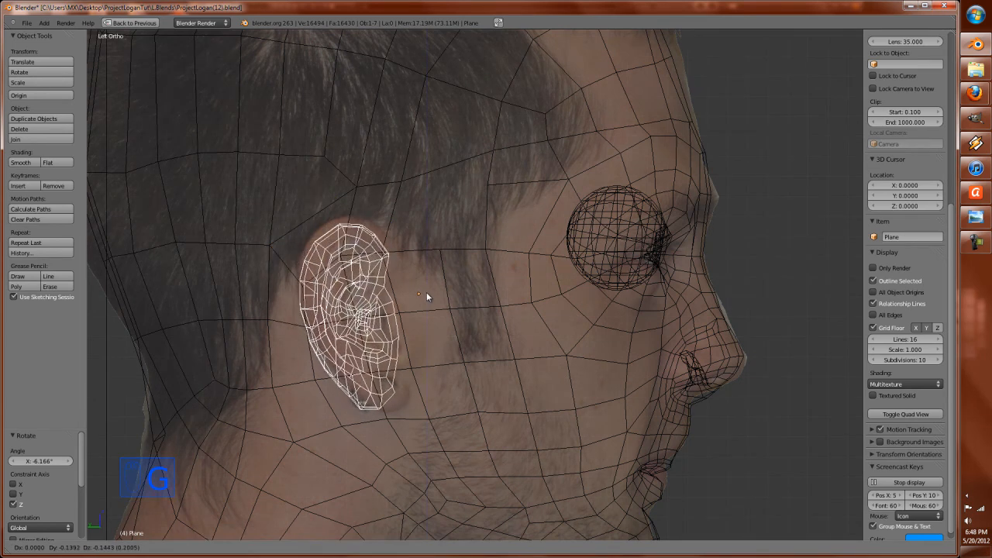
pyautogui.click(438, 296)
# Step: Scale the ear by about 1.11 and rotate it by -5.701° to match the side reference ear
pyautogui.press('s')
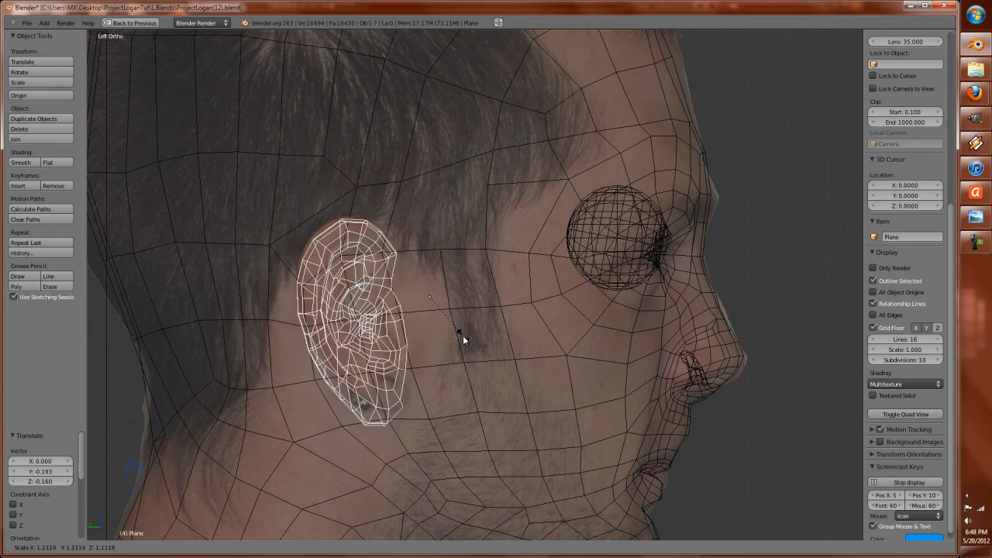
pyautogui.click(463, 335)
pyautogui.press('r')
pyautogui.click(524, 407)
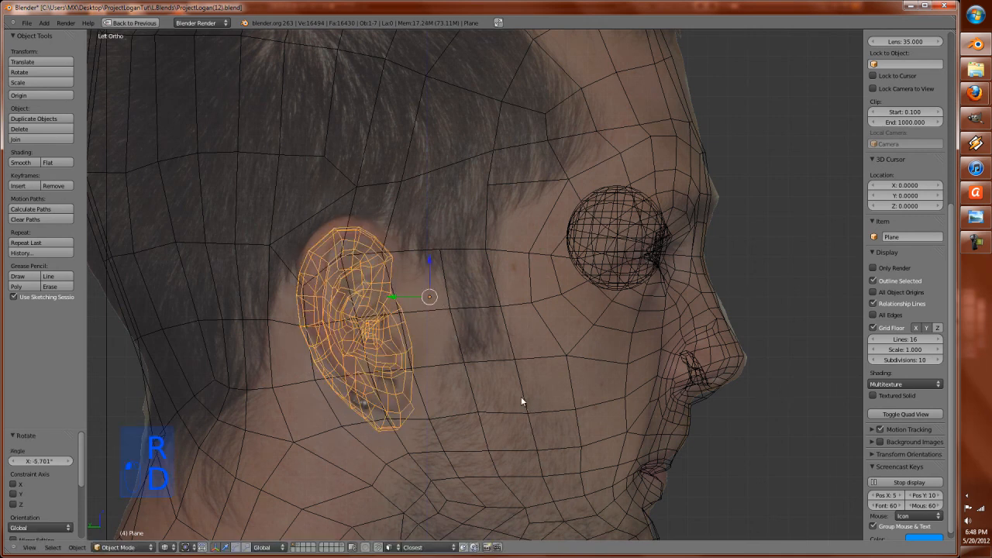
# Step: Scale the ear and move it by -0.007732 along Y and 0.05928 along Z over the side reference ear
pyautogui.press('s')
pyautogui.click(513, 382)
pyautogui.press('g')
pyautogui.click(515, 372)
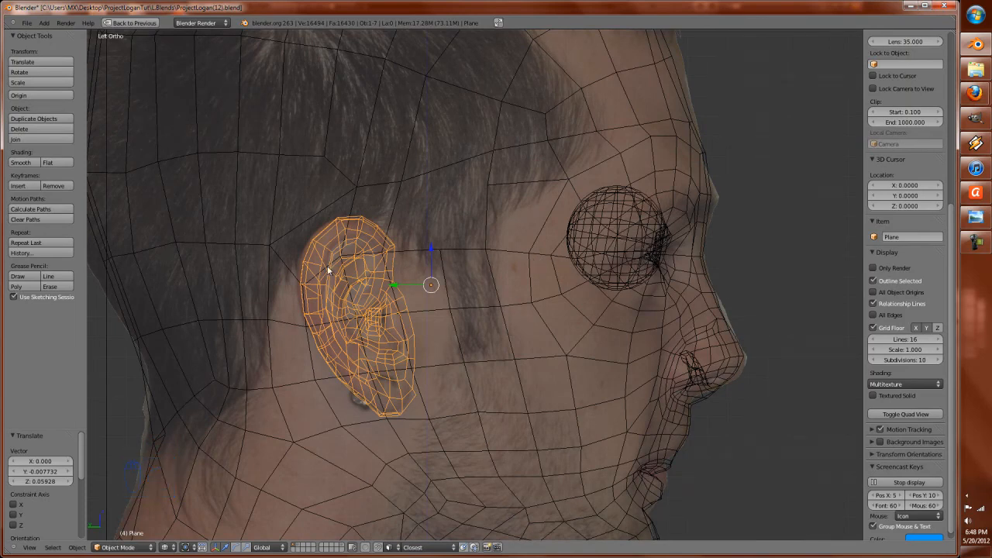
pyautogui.press('KP_1')
pyautogui.press('KP_3')
pyautogui.press('KP_1')
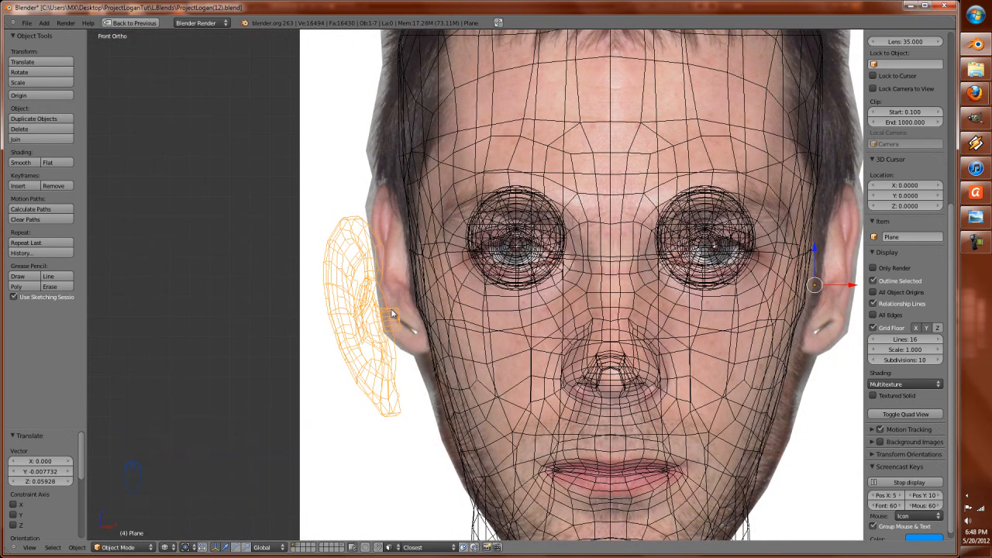
# Step: In front view, move the ear by 0.183 along X against the head and switch to solid shading
pyautogui.press('g')
pyautogui.press('x')
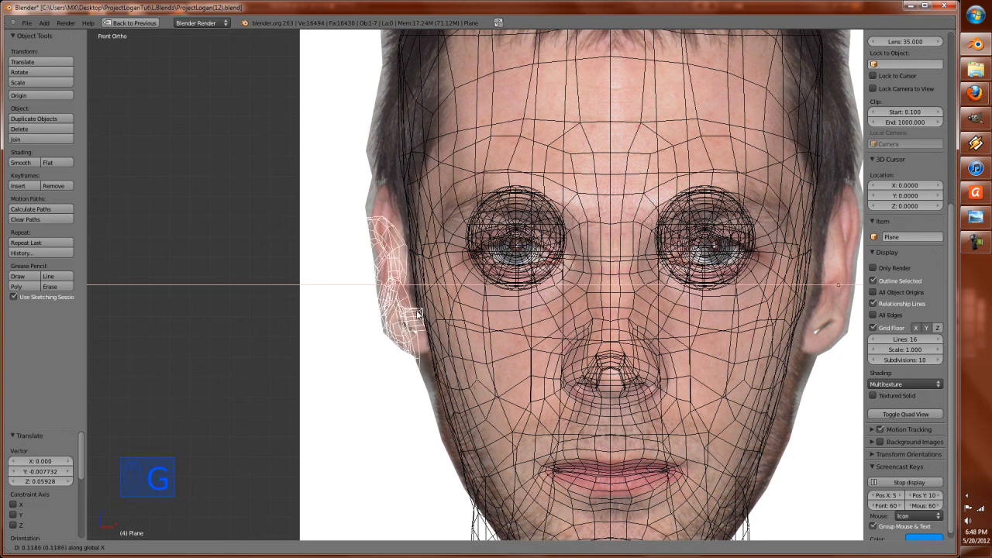
pyautogui.click(426, 315)
pyautogui.press('z')
pyautogui.press('r')
pyautogui.rightClick(507, 360)
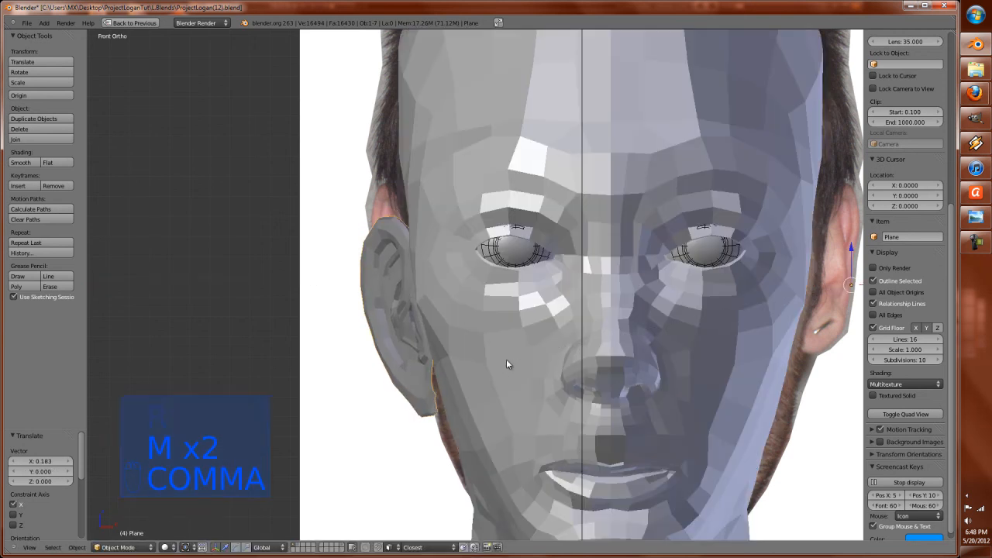
# Step: Set the ear's origin to its geometry and rotate the ear by -5.464° in front view
pyautogui.scroll(-3, 506, 359)
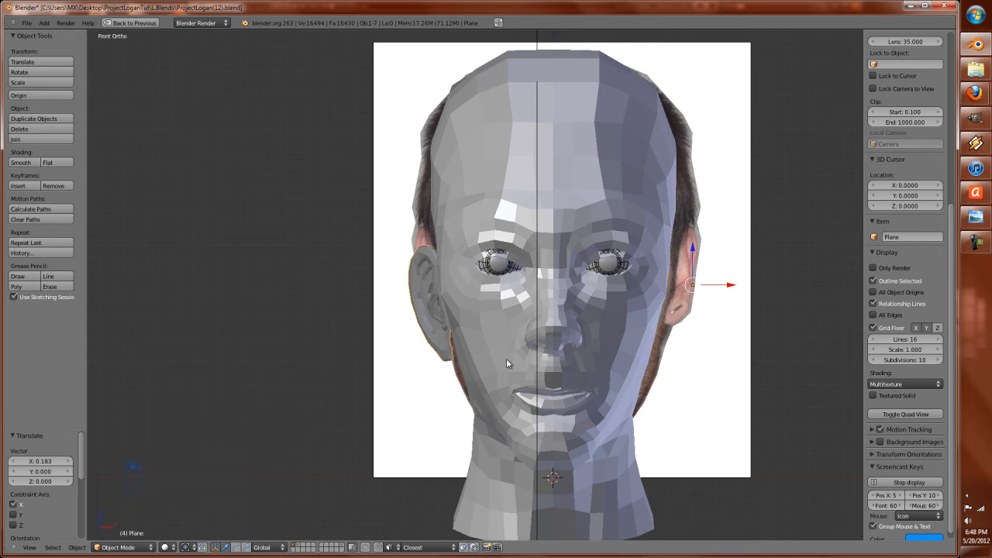
pyautogui.hotkey('ctrl', 'alt', 'shift', 'c')
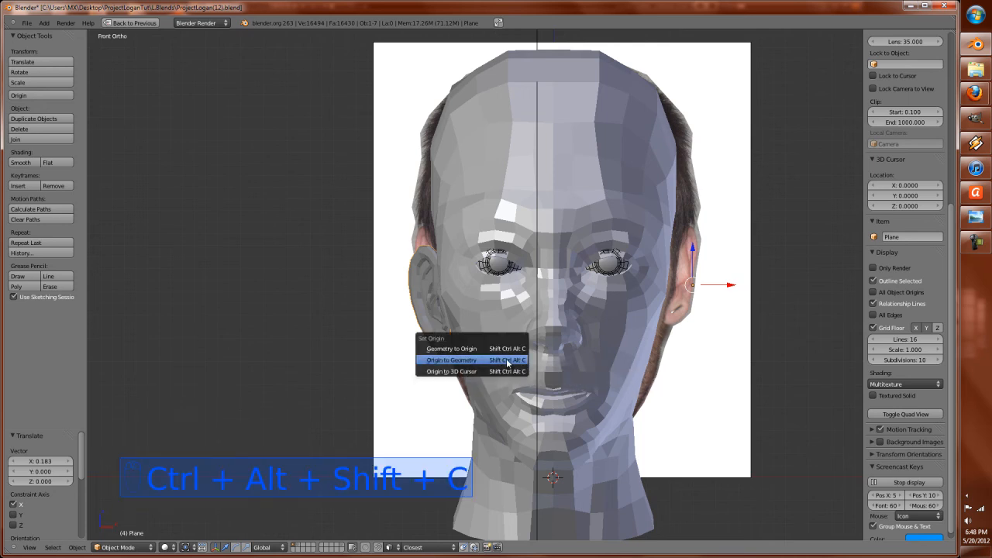
pyautogui.click(508, 349)
pyautogui.scroll(1, 509, 349)
pyautogui.scroll(3, 508, 355)
pyautogui.scroll(-1, 512, 349)
pyautogui.press('r')
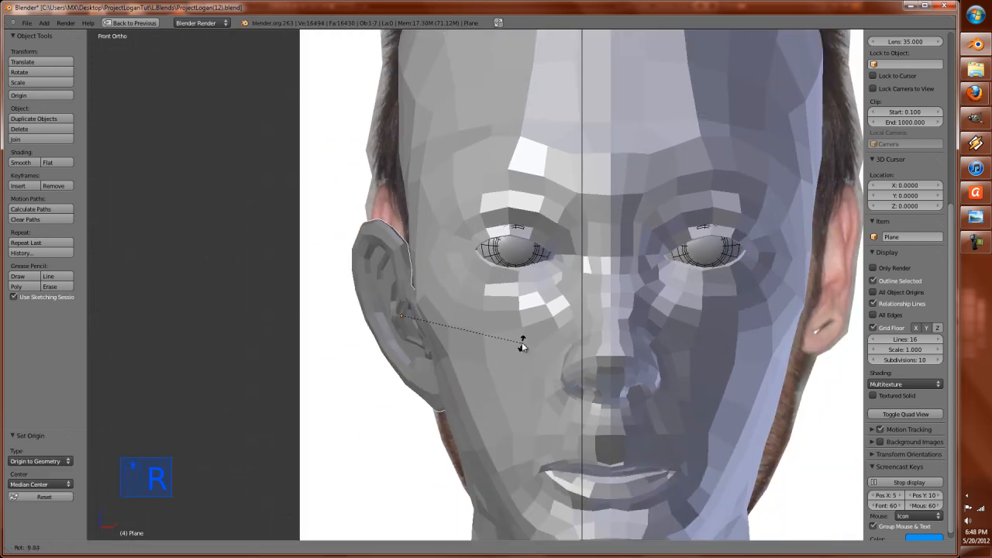
pyautogui.click(518, 355)
# Step: Move the ear by 0.007732 along X and check its fit from the left side
pyautogui.press('g')
pyautogui.press('x')
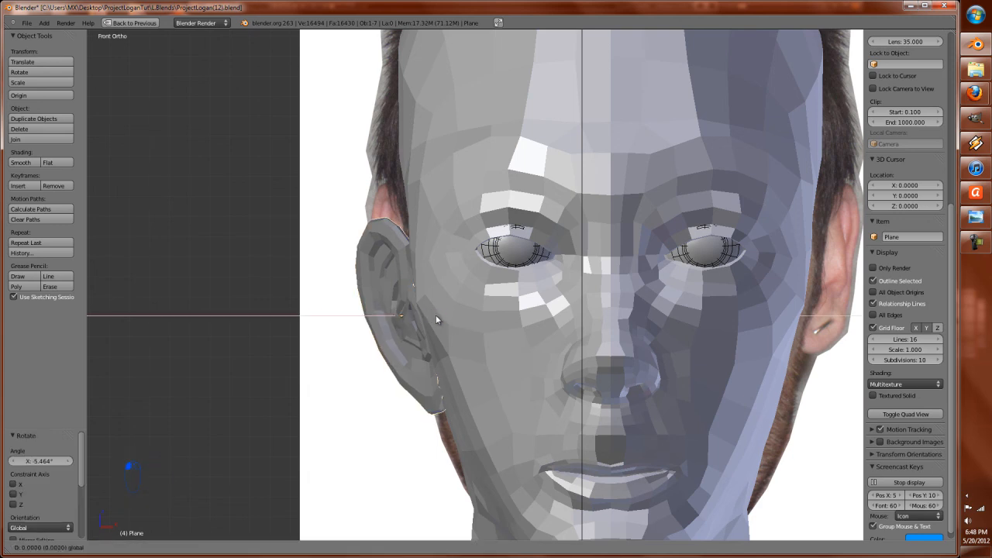
pyautogui.click(437, 319)
pyautogui.press('KP_1')
pyautogui.press('ctrl+KP_1')
pyautogui.press('ctrl+KP_3')
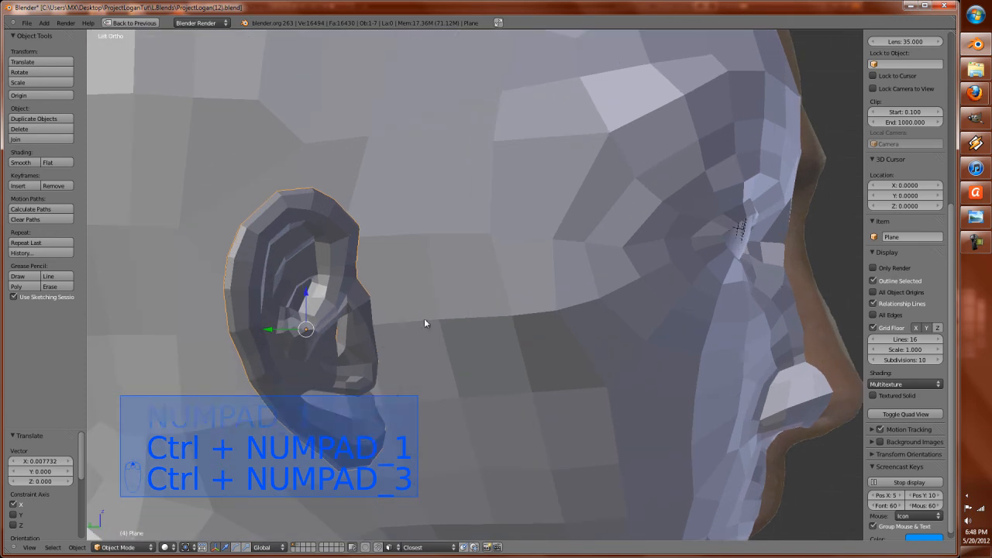
pyautogui.moveTo(423, 318); pyautogui.dragTo(478, 282, button='middle')
# Step: Examine the ear mesh and the head mesh in edit mode
pyautogui.rightClick(496, 300)
pyautogui.press('Tab')
pyautogui.press('Tab')
pyautogui.rightClick(447, 259)
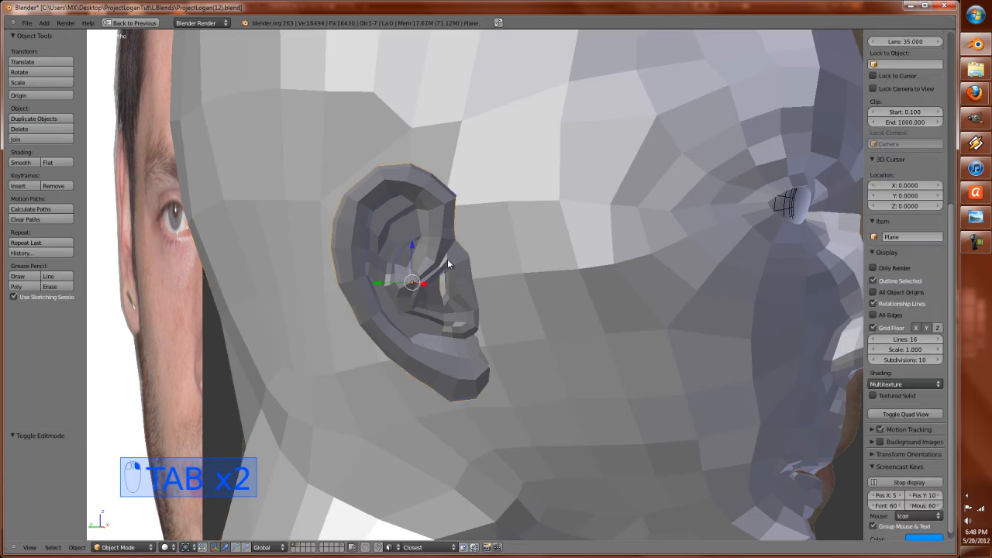
pyautogui.press('Tab')
pyautogui.scroll(2, 456, 259)
pyautogui.scroll(2, 456, 259)
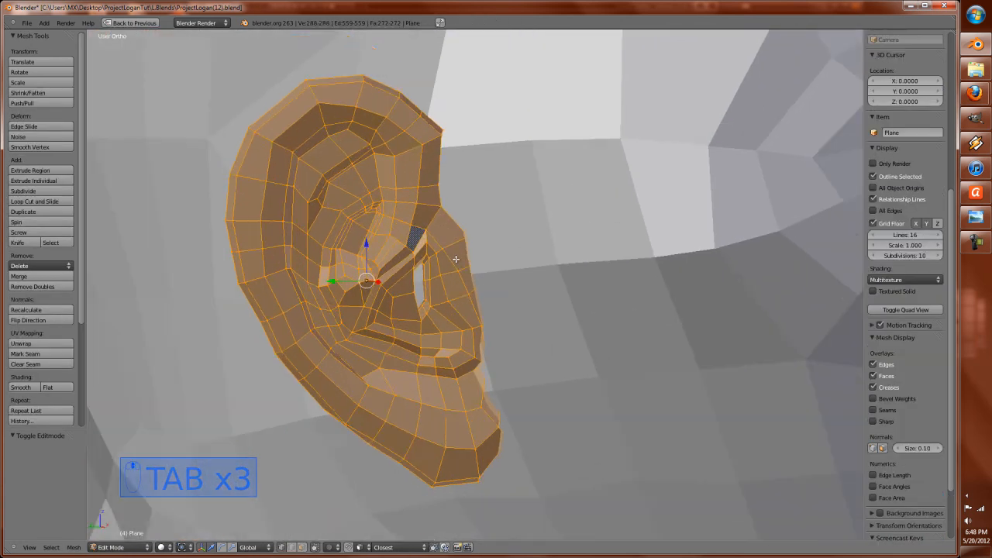
pyautogui.scroll(-2, 456, 259)
pyautogui.press('Tab')
pyautogui.rightClick(529, 259)
pyautogui.press('Tab')
pyautogui.scroll(-3, 530, 259)
pyautogui.press('Tab')
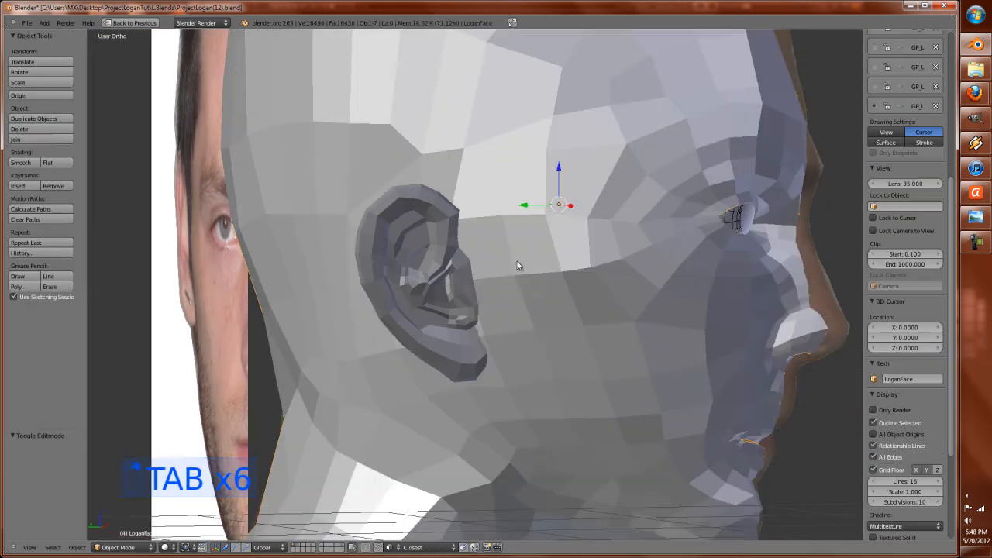
# Step: Join the ear into the LoganFace head mesh and deselect all objects
pyautogui.rightClick(467, 281)
pyautogui.keyDown('shift'); pyautogui.rightClick(499, 269); pyautogui.keyUp('shift')
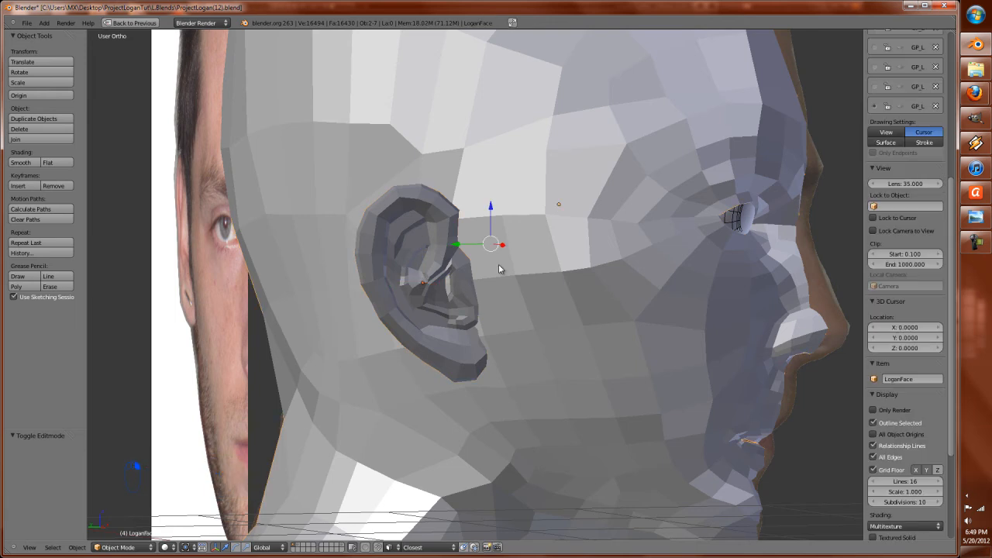
pyautogui.hotkey('ctrl', 'j')
pyautogui.press('Tab')
pyautogui.press('Tab')
pyautogui.hotkey('alt', 'z')
pyautogui.moveTo(546, 301); pyautogui.dragTo(523, 316, button='middle')
pyautogui.hotkey('alt', 'z')
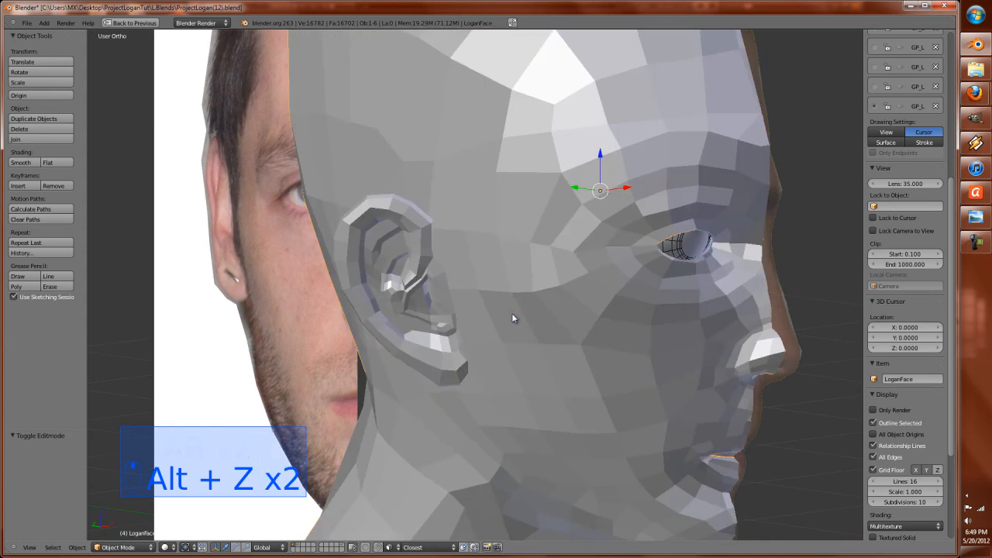
pyautogui.press('KP_1')
pyautogui.press('a')
pyautogui.press('a')
pyautogui.scroll(-4, 536, 307)
pyautogui.moveTo(537, 307); pyautogui.dragTo(621, 317, button='middle')
pyautogui.scroll(5, 583, 314)
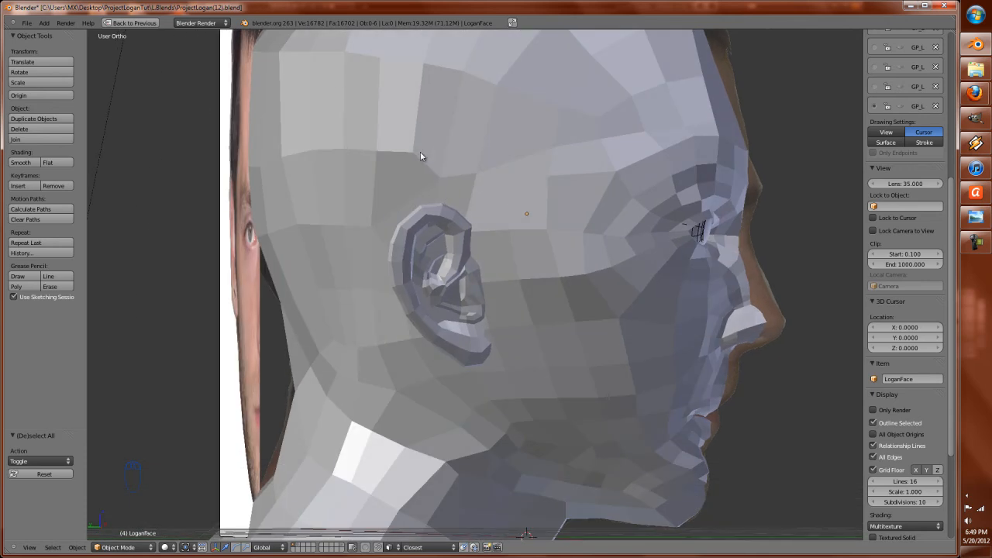
# Step: In edit mode, turn off the viewport display of LoganFace's Mirror modifier
pyautogui.press('Tab')
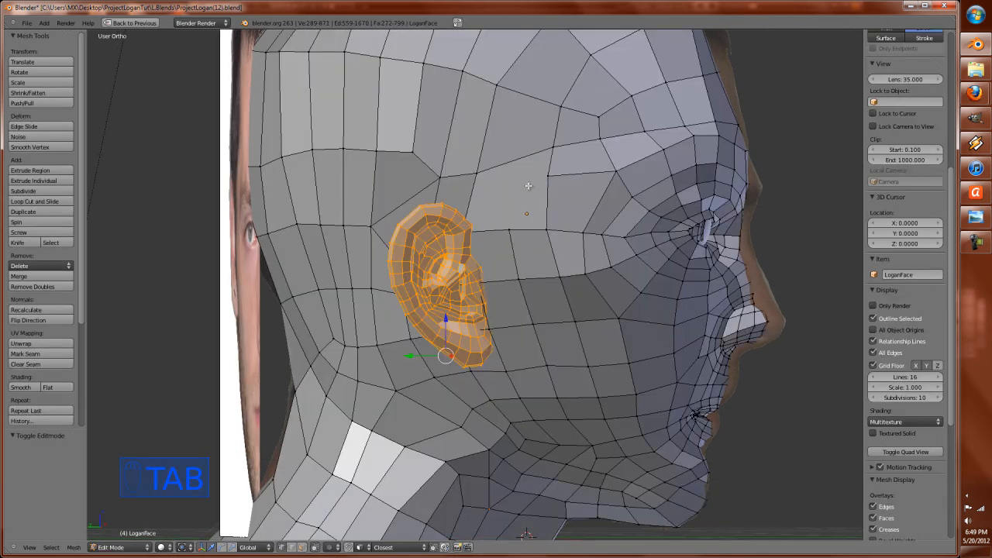
pyautogui.scroll(1, 523, 184)
pyautogui.keyDown('shift'); pyautogui.moveTo(514, 186); pyautogui.dragTo(550, 281, button='middle'); pyautogui.keyUp('shift')
pyautogui.scroll(1, 550, 280)
pyautogui.keyDown('shift'); pyautogui.moveTo(540, 337); pyautogui.dragTo(488, 173, button='middle'); pyautogui.keyUp('shift')
pyautogui.scroll(3, 500, 241)
pyautogui.press('z')
pyautogui.scroll(-6, 513, 286)
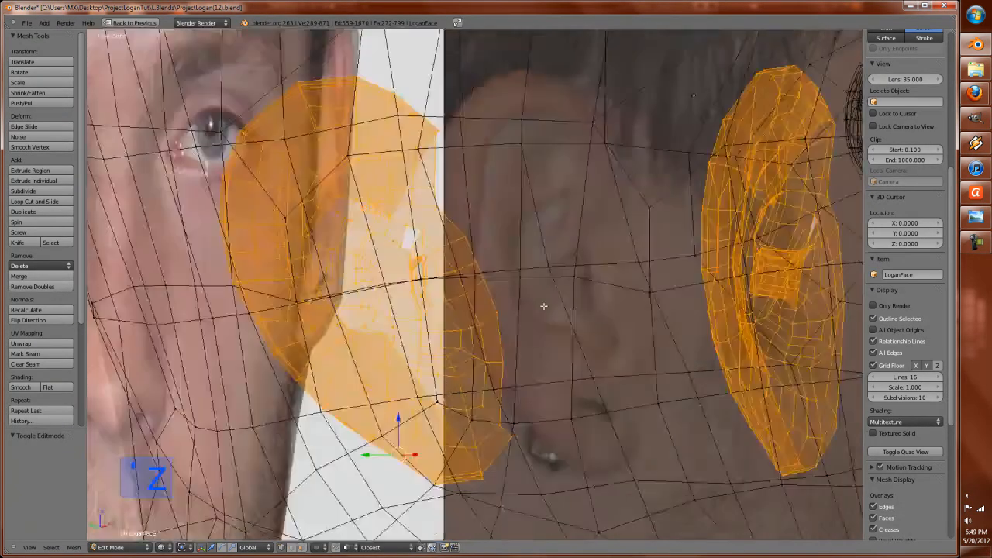
pyautogui.hotkey('ctrl', 'Up')
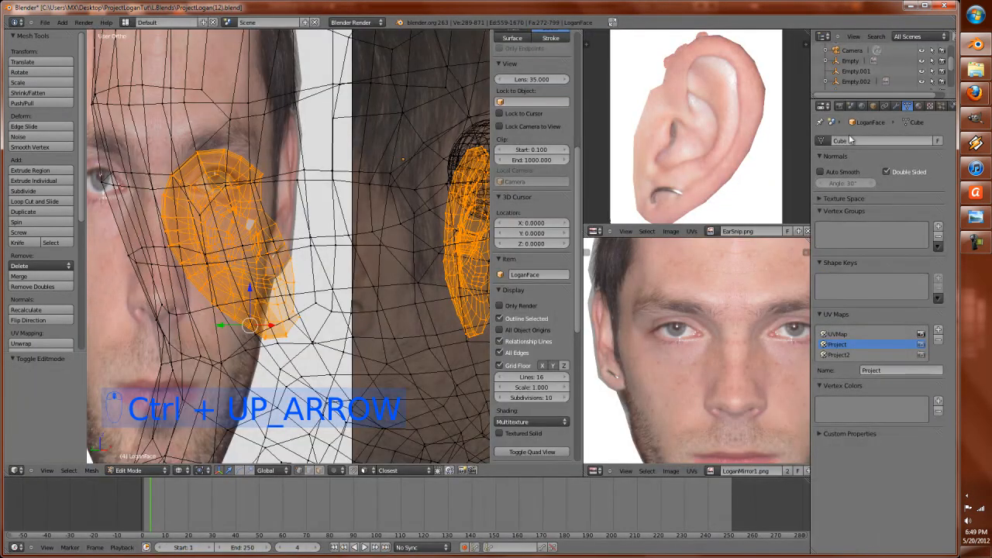
pyautogui.click(895, 106)
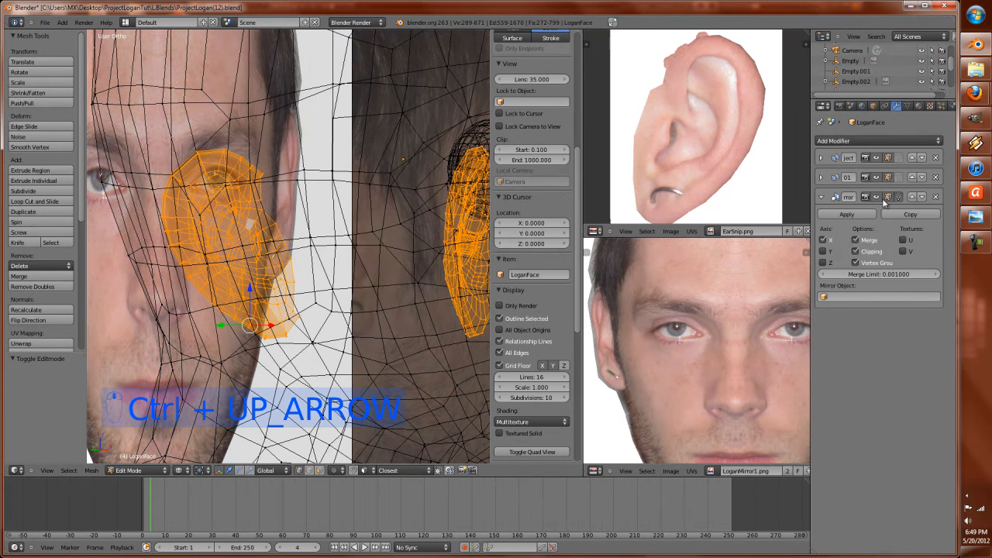
pyautogui.click(879, 200)
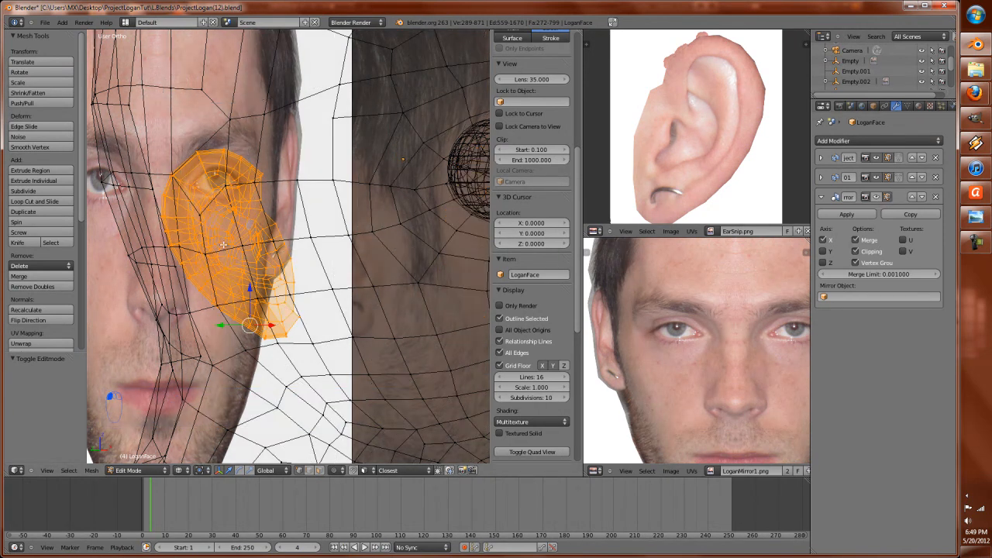
# Step: Isolate the head in local view with solid shading and delete the head vertex behind the ear
pyautogui.scroll(-2, 354, 269)
pyautogui.press('z')
pyautogui.moveTo(354, 268); pyautogui.dragTo(199, 285, button='middle')
pyautogui.press('KP_Divide')
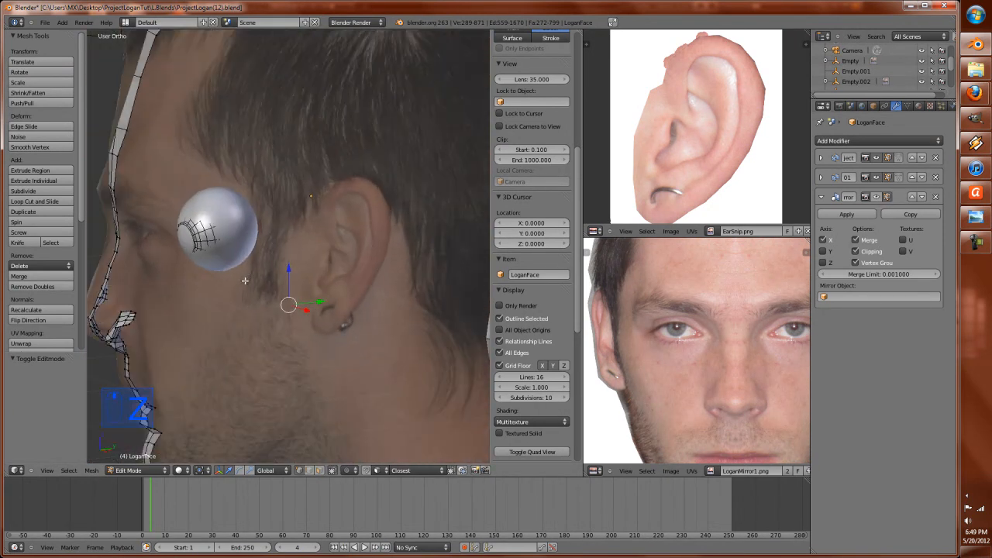
pyautogui.scroll(8, 271, 280)
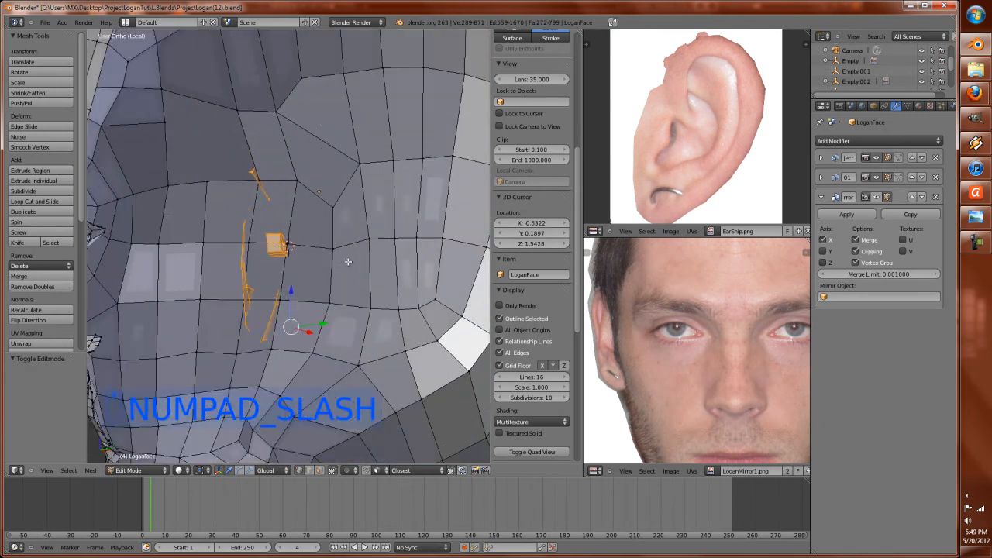
pyautogui.rightClick(366, 241)
pyautogui.press('x')
pyautogui.click(363, 239)
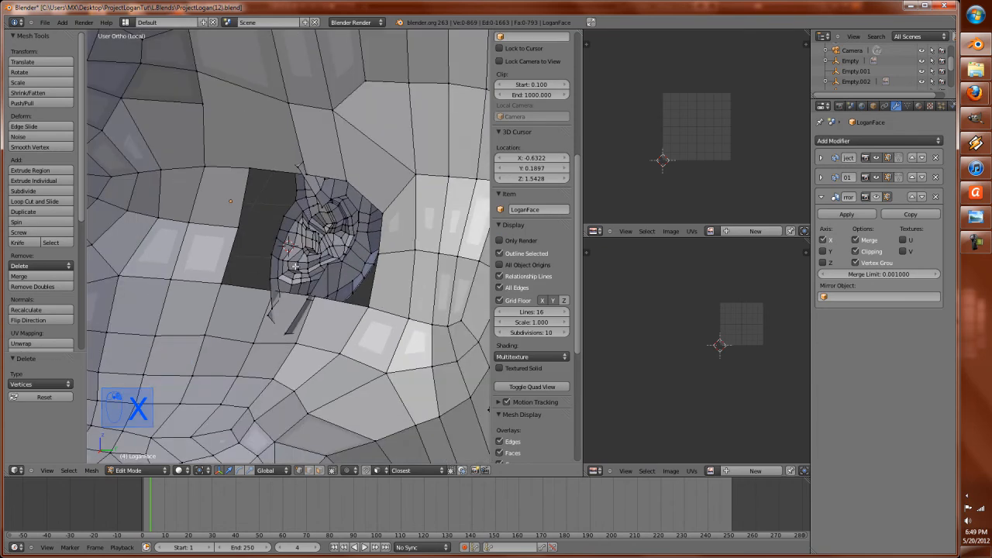
# Step: Delete two more head vertices overlapping the ear's lower half, selecting them in wireframe
pyautogui.press('z')
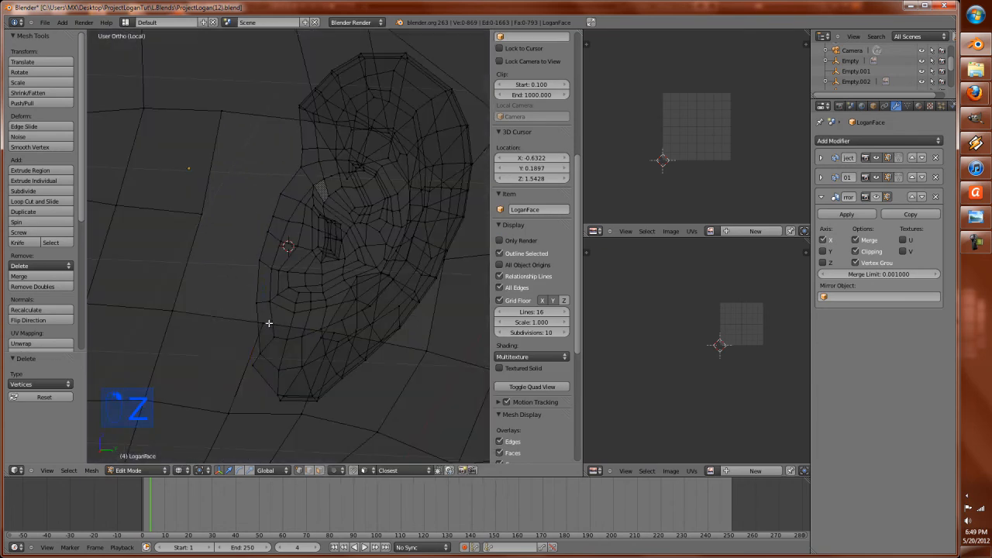
pyautogui.rightClick(264, 324)
pyautogui.keyDown('shift'); pyautogui.rightClick(332, 333); pyautogui.keyUp('shift')
pyautogui.press('x')
pyautogui.click(332, 335)
pyautogui.press('z')
# Step: Move the two head vertices at the ear's upper edge up by 0.08976 along Z
pyautogui.rightClick(320, 121)
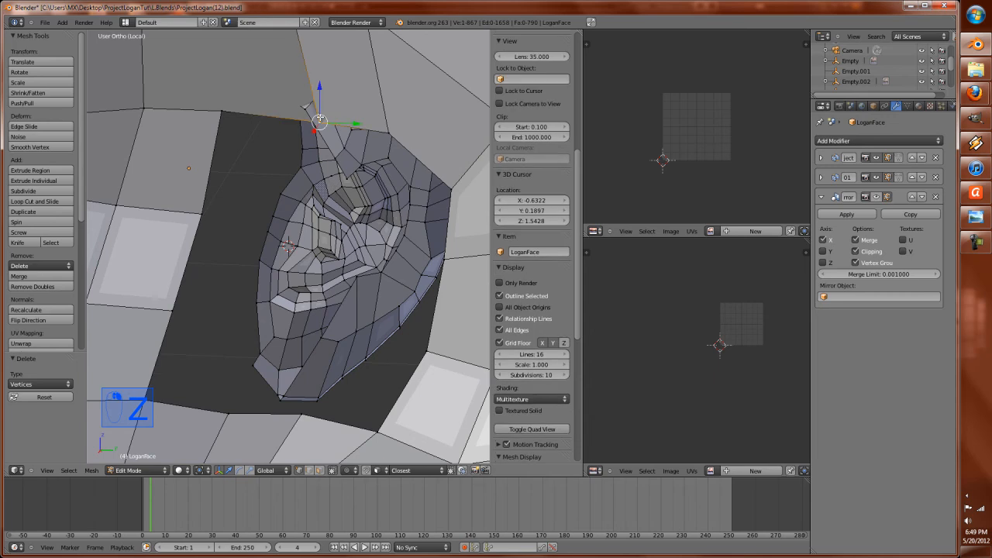
pyautogui.keyDown('shift'); pyautogui.rightClick(380, 125); pyautogui.keyUp('shift')
pyautogui.moveTo(355, 110); pyautogui.dragTo(348, 79)
pyautogui.scroll(-2, 395, 263)
pyautogui.scroll(3, 395, 264)
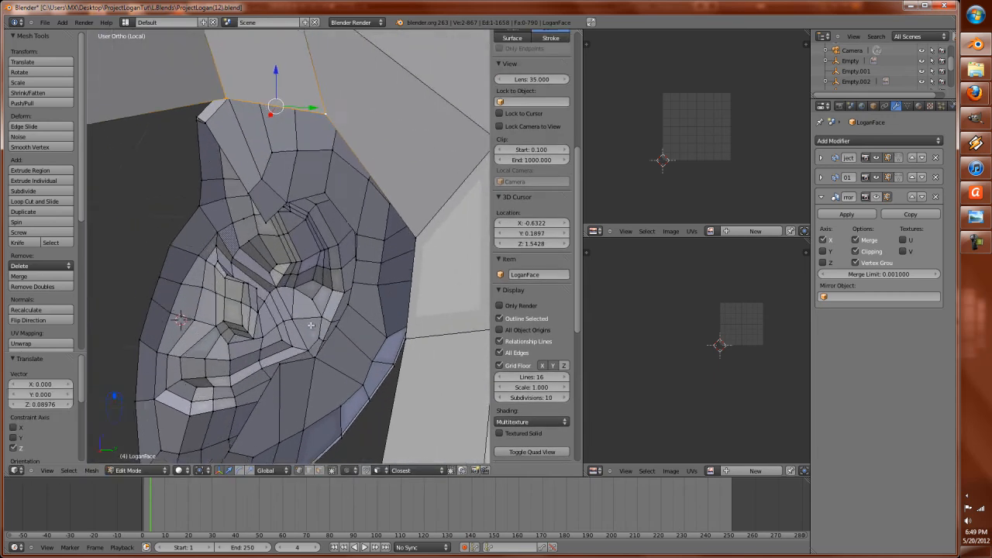
# Step: Merge three adjacent vertices along the inner edge of the ear's outer rim at their center
pyautogui.moveTo(386, 253); pyautogui.dragTo(407, 269, button='middle')
pyautogui.keyDown('shift'); pyautogui.moveTo(281, 302); pyautogui.dragTo(336, 235, button='middle'); pyautogui.keyUp('shift')
pyautogui.scroll(2, 406, 239)
pyautogui.rightClick(345, 225)
pyautogui.keyDown('shift'); pyautogui.rightClick(341, 276); pyautogui.keyUp('shift')
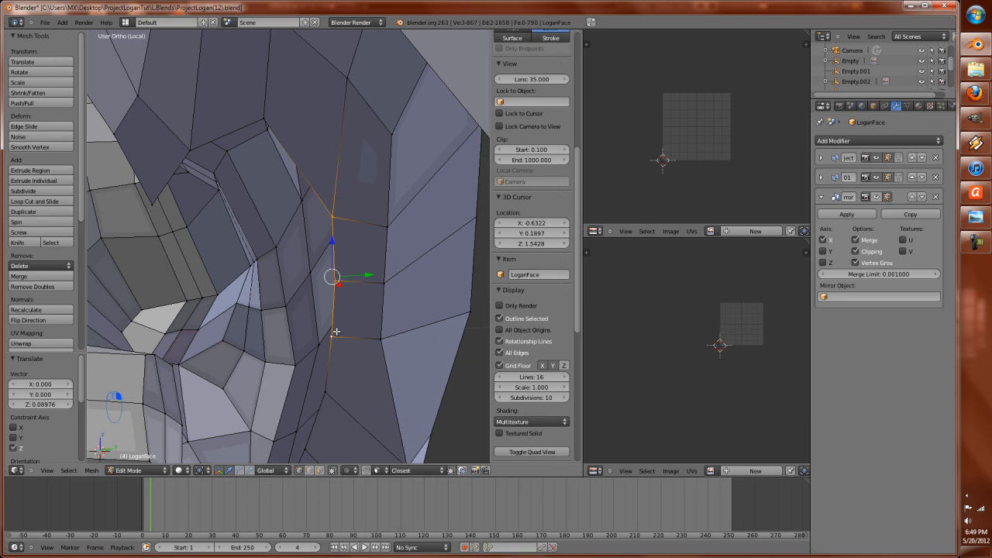
pyautogui.hotkey('alt', 'm')
pyautogui.click(330, 331)
# Step: Combine the two triangular faces beside the merged vertex into one face and return to vertex selection
pyautogui.hotkey('ctrl', 'Tab')
pyautogui.click(330, 344)
pyautogui.rightClick(366, 274)
pyautogui.keyDown('shift'); pyautogui.rightClick(367, 300); pyautogui.keyUp('shift')
pyautogui.press('f')
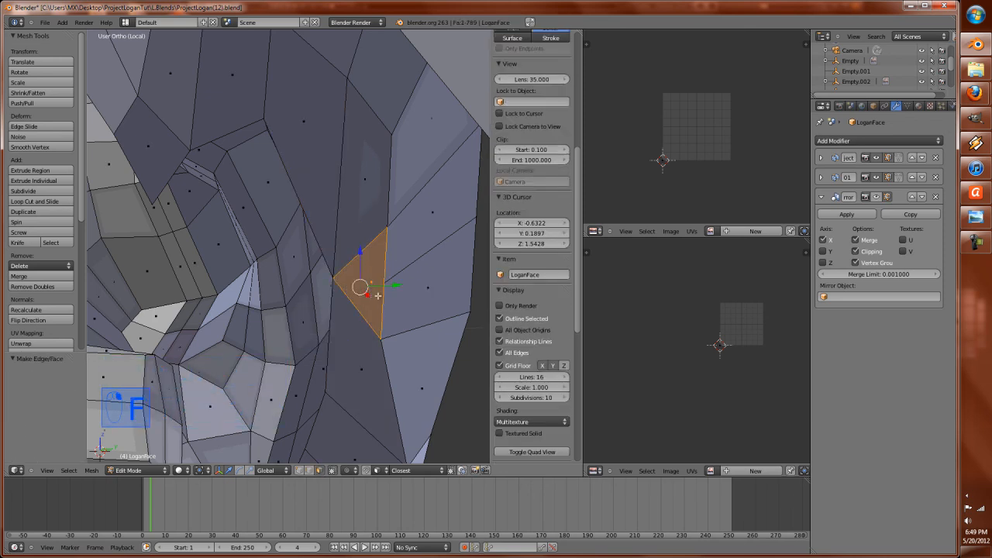
pyautogui.hotkey('ctrl', 'Tab')
pyautogui.click(378, 277)
# Step: Move the combined face's outer vertex by 0.02080 along Y and 0.004929 along Z toward the ear's rim
pyautogui.moveTo(379, 282); pyautogui.dragTo(362, 291, button='middle')
pyautogui.scroll(-4, 425, 268)
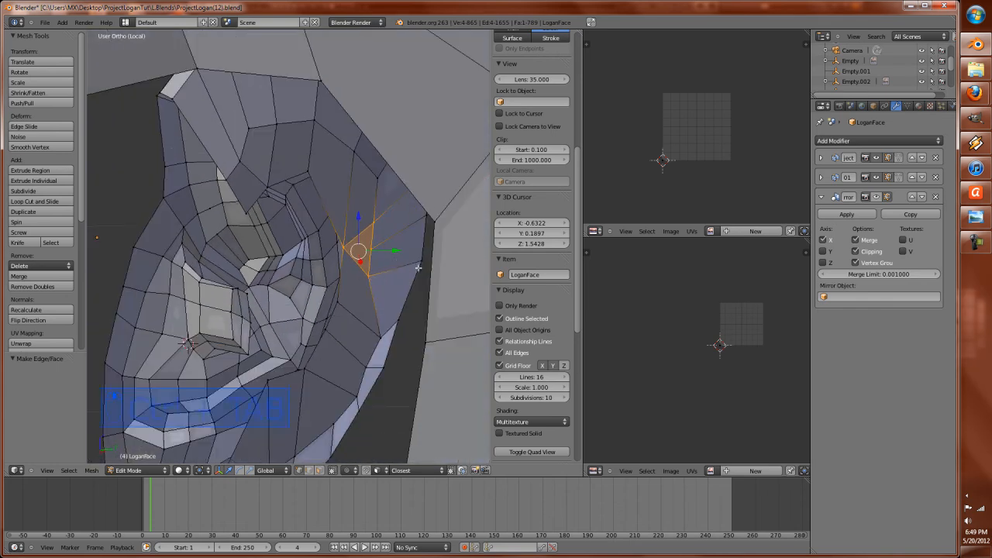
pyautogui.rightClick(377, 250)
pyautogui.press('g')
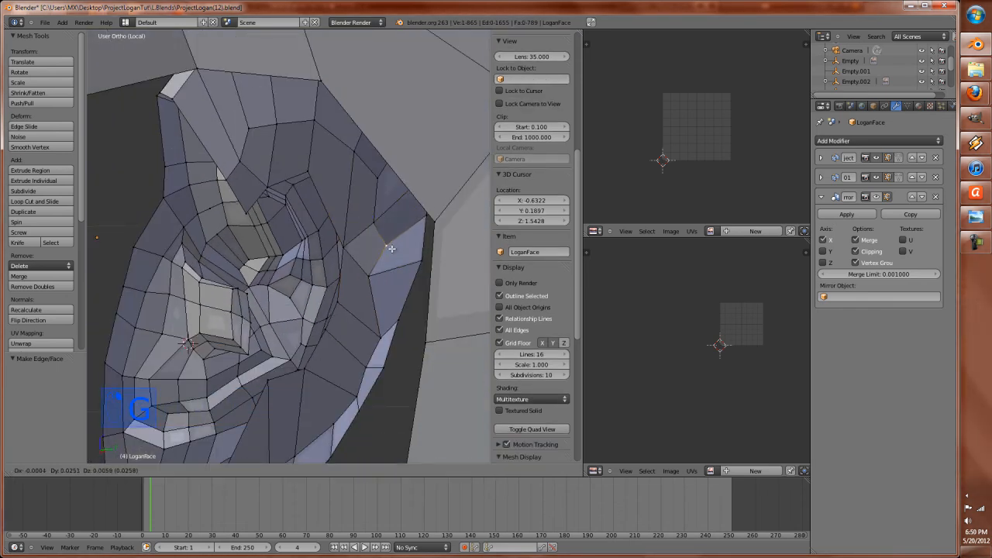
pyautogui.click(391, 248)
# Step: Merge the three vertices along the back edge of the ear's lower inner folds at their center
pyautogui.scroll(4, 381, 250)
pyautogui.moveTo(268, 320)
pyautogui.mouseDown(button='middle')
pyautogui.moveTo(302, 329)
pyautogui.moveTo(259, 320)
pyautogui.mouseUp(button='middle')
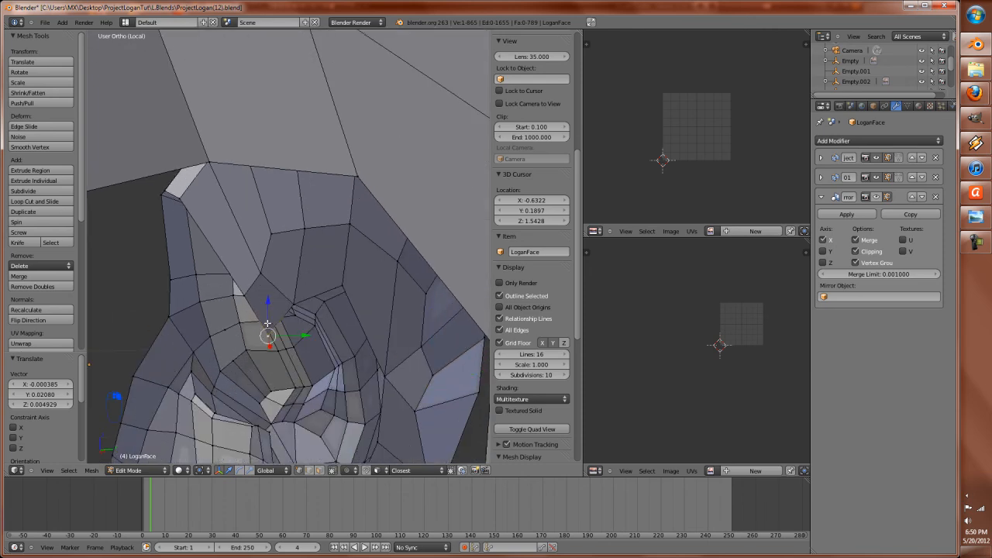
pyautogui.scroll(2, 267, 329)
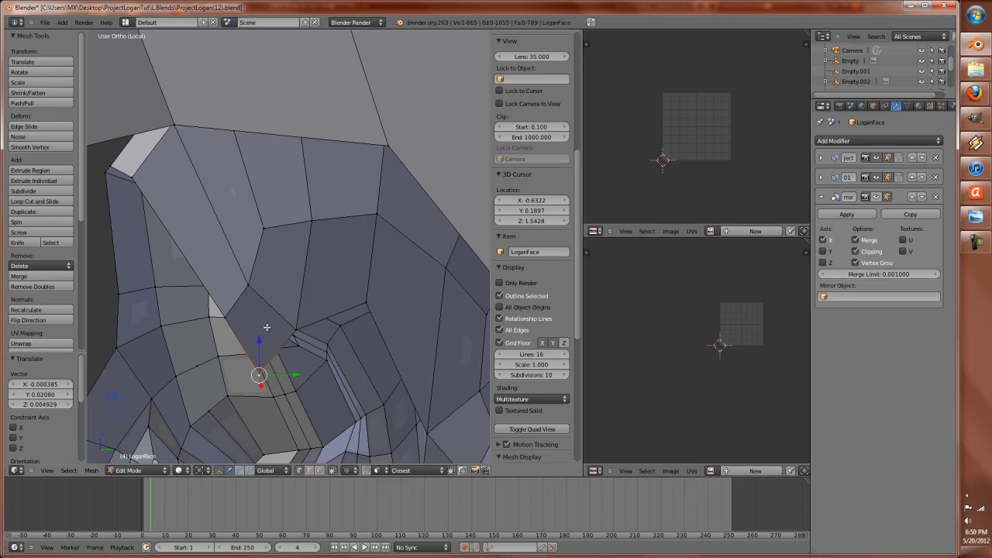
pyautogui.scroll(-3, 279, 320)
pyautogui.keyDown('shift'); pyautogui.moveTo(321, 381); pyautogui.dragTo(305, 190, button='middle'); pyautogui.keyUp('shift')
pyautogui.scroll(4, 345, 295)
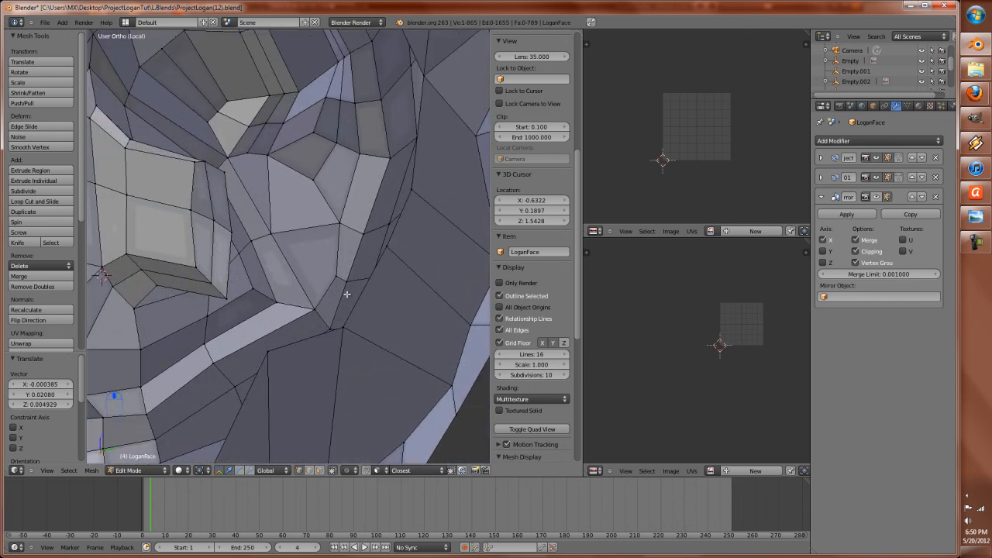
pyautogui.moveTo(346, 295); pyautogui.dragTo(355, 298, button='middle')
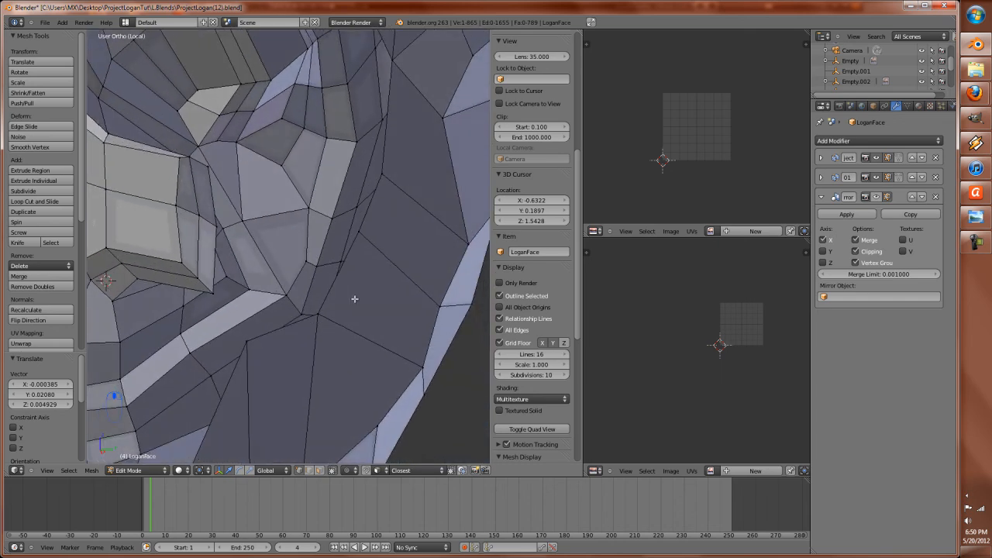
pyautogui.keyDown('shift'); pyautogui.rightClick(361, 233); pyautogui.keyUp('shift')
pyautogui.hotkey('alt', 'm')
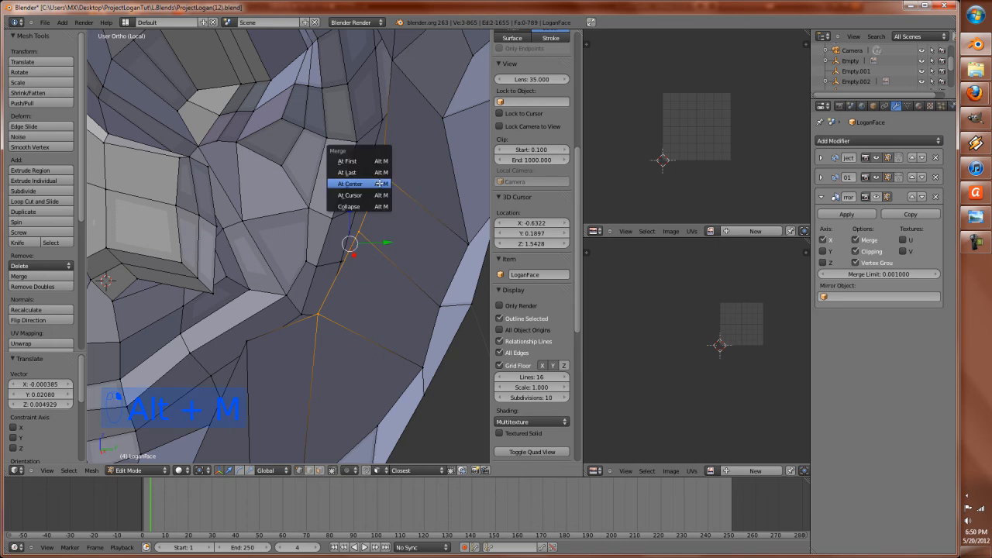
pyautogui.click(377, 184)
# Step: Switch to face selection and combine the two adjacent faces beside the merged vertex on the back of the ear
pyautogui.hotkey('ctrl', 'Tab')
pyautogui.click(372, 298)
pyautogui.keyDown('shift'); pyautogui.rightClick(415, 270); pyautogui.keyUp('shift')
pyautogui.press('f')
# Step: Switch to edge selection and fill a face between the ear's middle rear edge and the facing head edge
pyautogui.scroll(-4, 404, 276)
pyautogui.keyDown('shift'); pyautogui.moveTo(354, 314); pyautogui.dragTo(414, 204, button='middle'); pyautogui.keyUp('shift')
pyautogui.scroll(2, 372, 250)
pyautogui.press('KP_1')
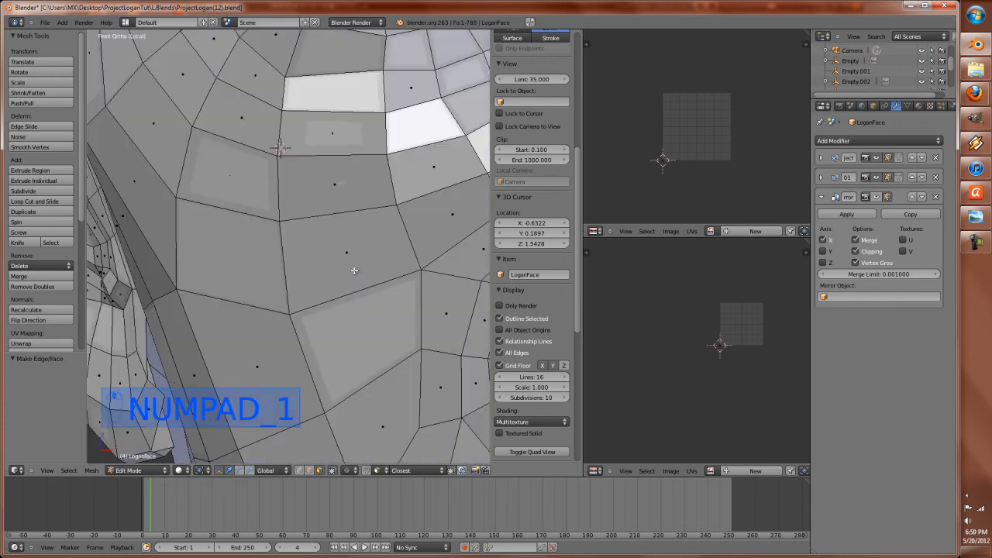
pyautogui.press('ctrl+KP_1')
pyautogui.press('KP_3')
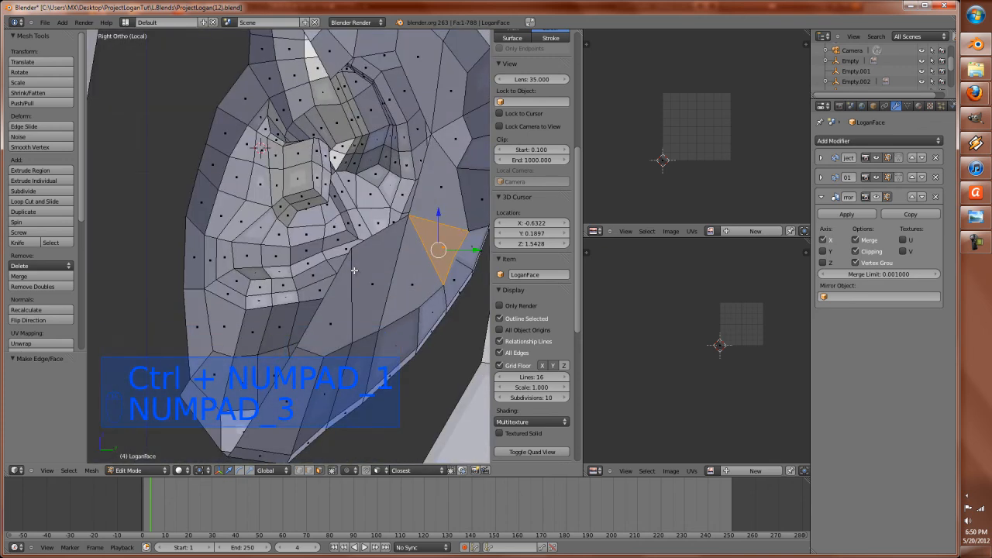
pyautogui.scroll(-3, 351, 270)
pyautogui.keyDown('shift'); pyautogui.moveTo(364, 335); pyautogui.dragTo(323, 407, button='middle'); pyautogui.keyUp('shift')
pyautogui.scroll(3, 333, 387)
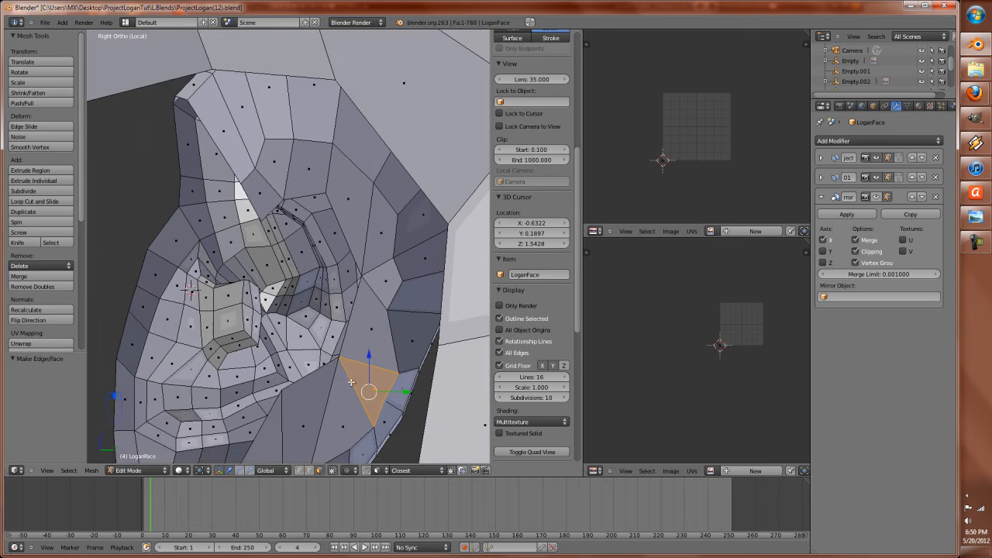
pyautogui.keyDown('shift'); pyautogui.moveTo(357, 376); pyautogui.dragTo(261, 365, button='middle'); pyautogui.keyUp('shift')
pyautogui.hotkey('ctrl', 'Tab')
pyautogui.click(248, 355)
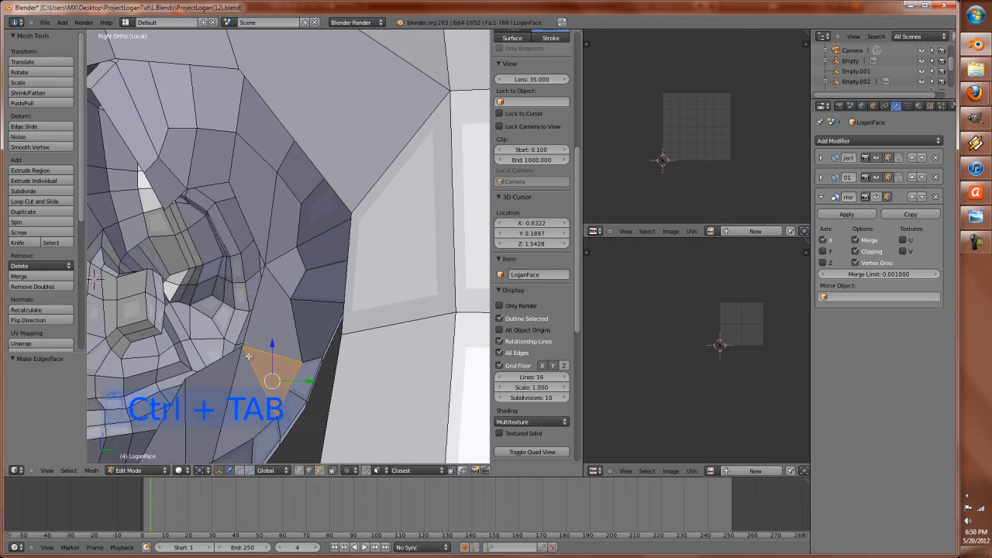
pyautogui.rightClick(257, 307)
pyautogui.press('f')
# Step: Fill two more faces joining the ear's upper rear edges to the head edges behind and above the ear
pyautogui.moveTo(357, 287); pyautogui.dragTo(358, 315, button='middle')
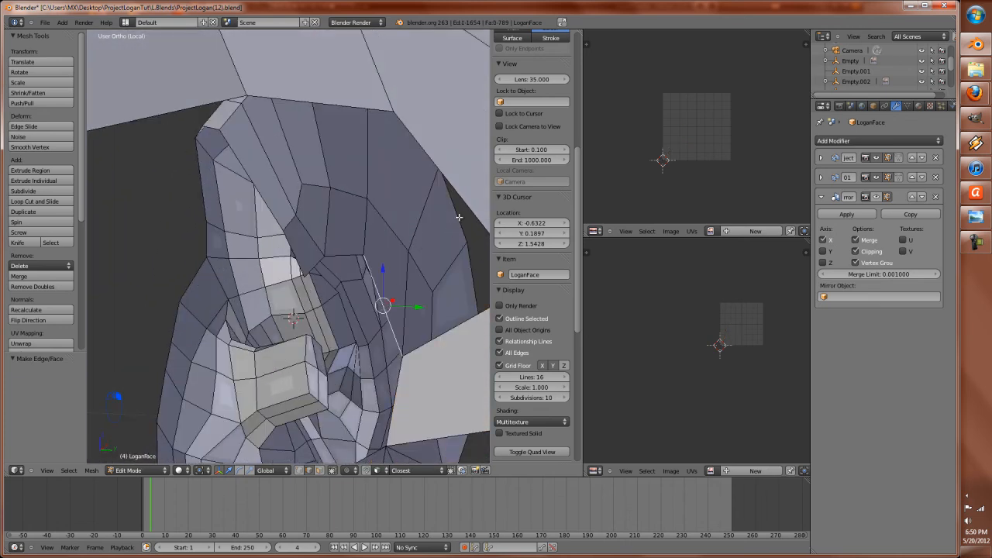
pyautogui.scroll(-3, 465, 210)
pyautogui.press('f')
pyautogui.moveTo(427, 222); pyautogui.dragTo(377, 227, button='middle')
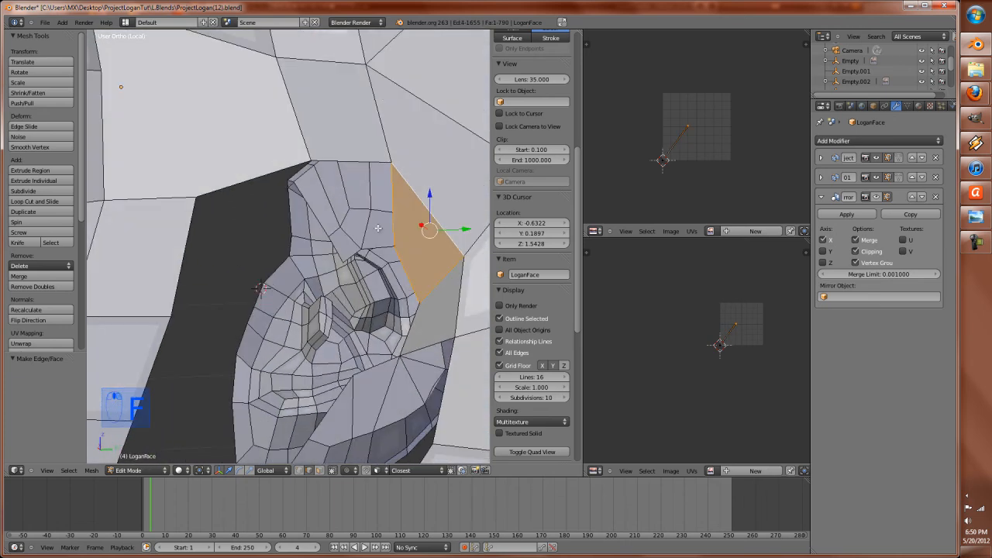
pyautogui.scroll(1, 377, 248)
pyautogui.rightClick(397, 241)
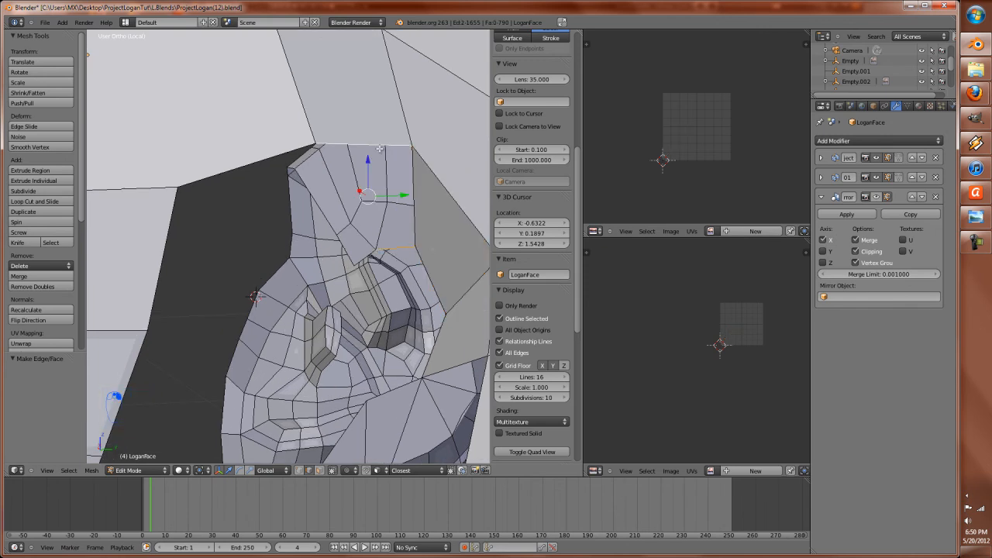
pyautogui.moveTo(379, 149); pyautogui.dragTo(390, 184, button='middle')
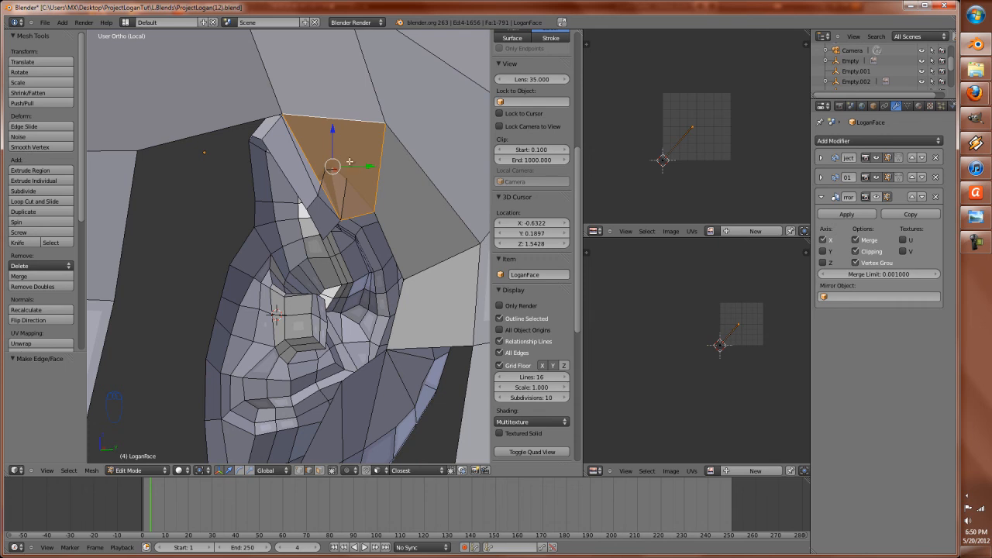
# Step: Move the head edge above the ear by 0.01632 along X
pyautogui.moveTo(345, 122)
pyautogui.mouseDown(button='middle')
pyautogui.moveTo(414, 132)
pyautogui.moveTo(326, 120)
pyautogui.mouseUp(button='middle')
pyautogui.moveTo(268, 110); pyautogui.dragTo(276, 111)
pyautogui.moveTo(275, 112); pyautogui.dragTo(323, 200, button='middle')
# Step: Fill two faces between the ear's lower rear edges and the head edges behind them
pyautogui.scroll(2, 323, 200)
pyautogui.press('KP_0')
pyautogui.press('KP_1')
pyautogui.press('ctrl+KP_1')
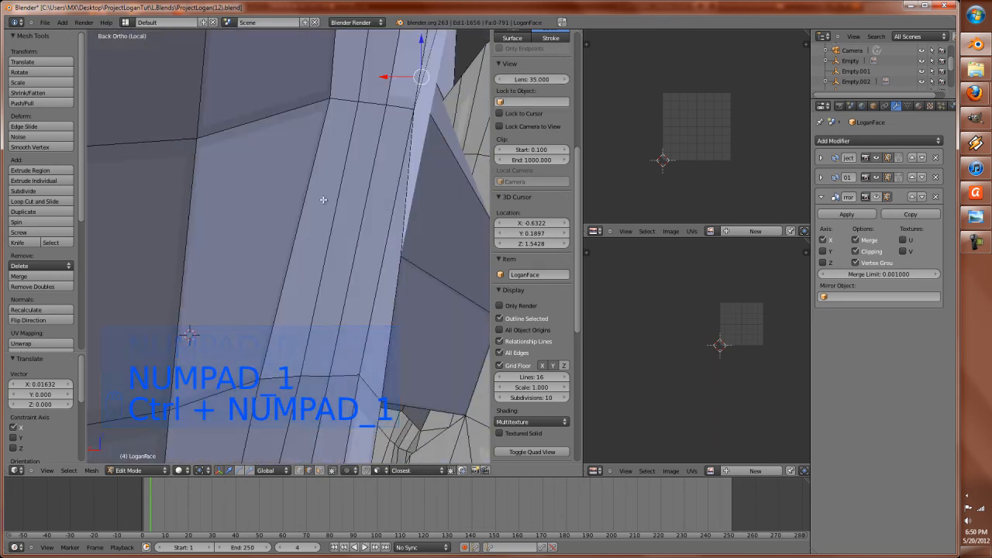
pyautogui.press('KP_1')
pyautogui.press('KP_3')
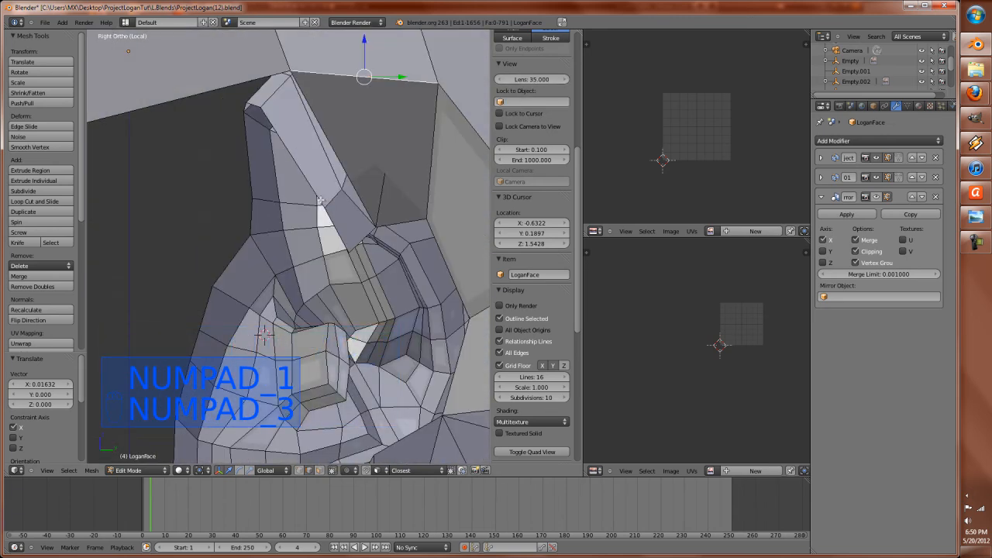
pyautogui.scroll(-5, 321, 203)
pyautogui.keyDown('shift'); pyautogui.moveTo(324, 206); pyautogui.dragTo(305, 117, button='middle'); pyautogui.keyUp('shift')
pyautogui.scroll(5, 315, 233)
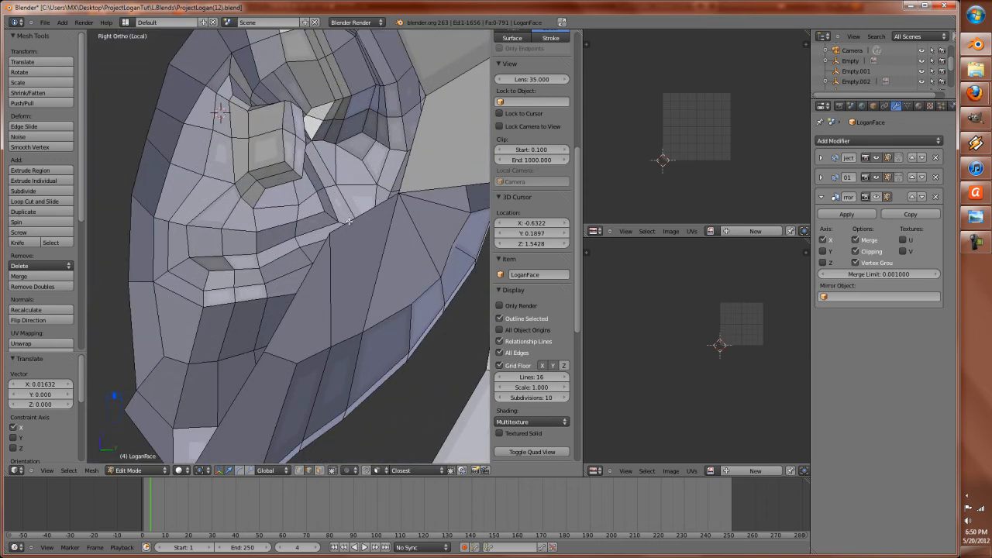
pyautogui.scroll(-2, 342, 224)
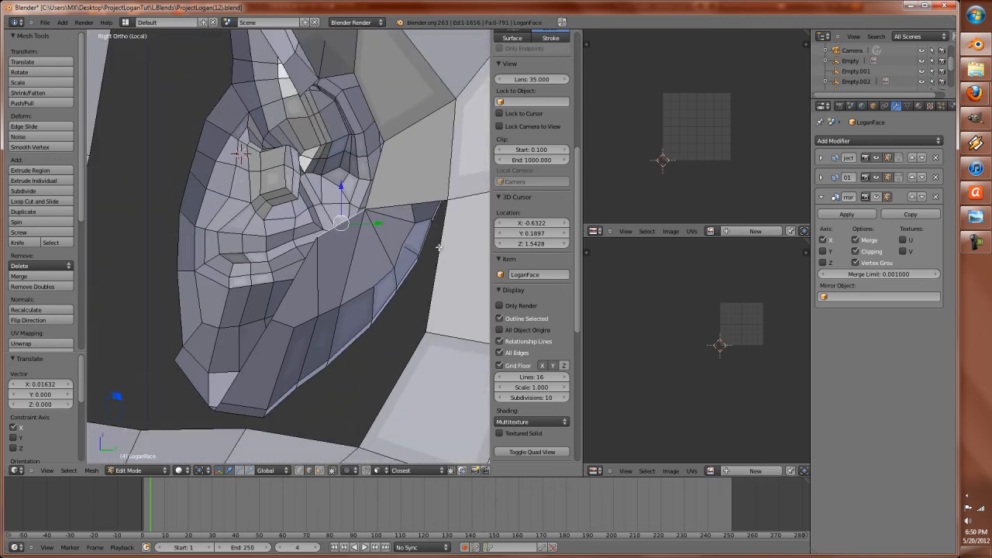
pyautogui.press('f')
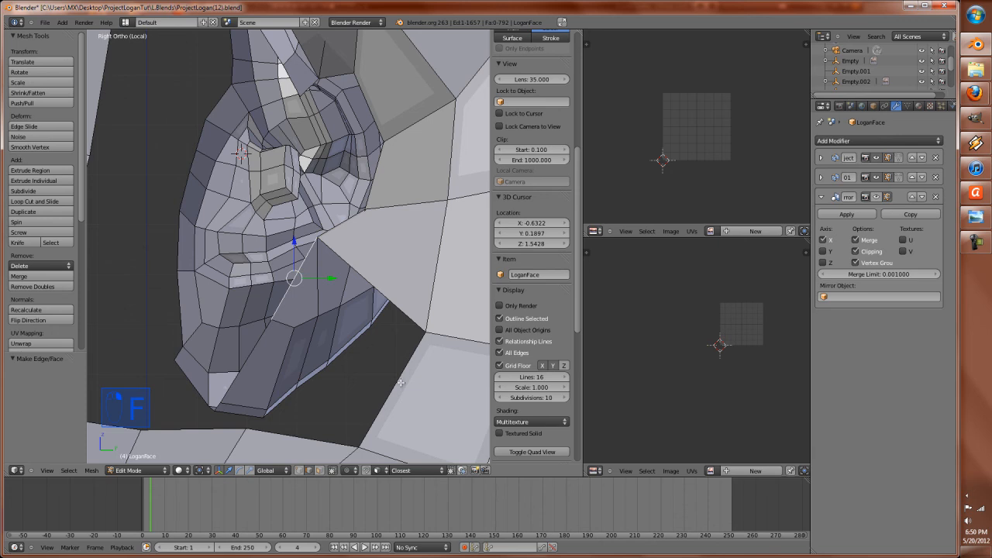
pyautogui.press('f')
# Step: Fill a face between the earlobe's rear edge and the head edge below it
pyautogui.keyDown('shift'); pyautogui.moveTo(271, 388); pyautogui.dragTo(306, 299, button='middle'); pyautogui.keyUp('shift')
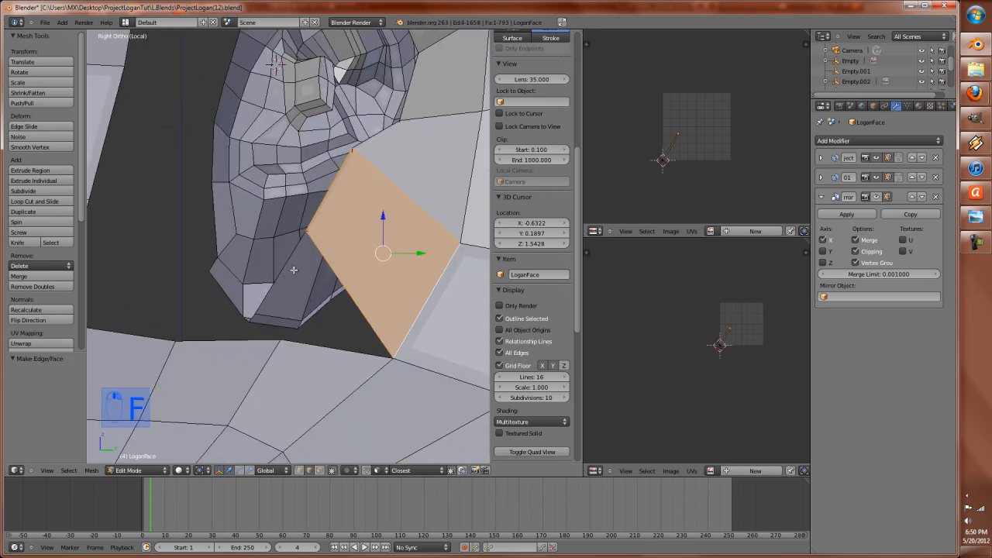
pyautogui.keyDown('shift'); pyautogui.rightClick(296, 344); pyautogui.keyUp('shift')
pyautogui.press('f')
# Step: Switch to vertex selection and adjust the earlobe's bottom vertex, finishing with a move of 0.01016 along Y and -0.000437 along Z
pyautogui.moveTo(254, 343)
pyautogui.mouseDown(button='middle')
pyautogui.moveTo(285, 347)
pyautogui.moveTo(197, 359)
pyautogui.moveTo(256, 372)
pyautogui.mouseUp(button='middle')
pyautogui.scroll(2, 267, 344)
pyautogui.scroll(2, 244, 357)
pyautogui.rightClick(244, 357)
pyautogui.hotkey('ctrl', 'Tab')
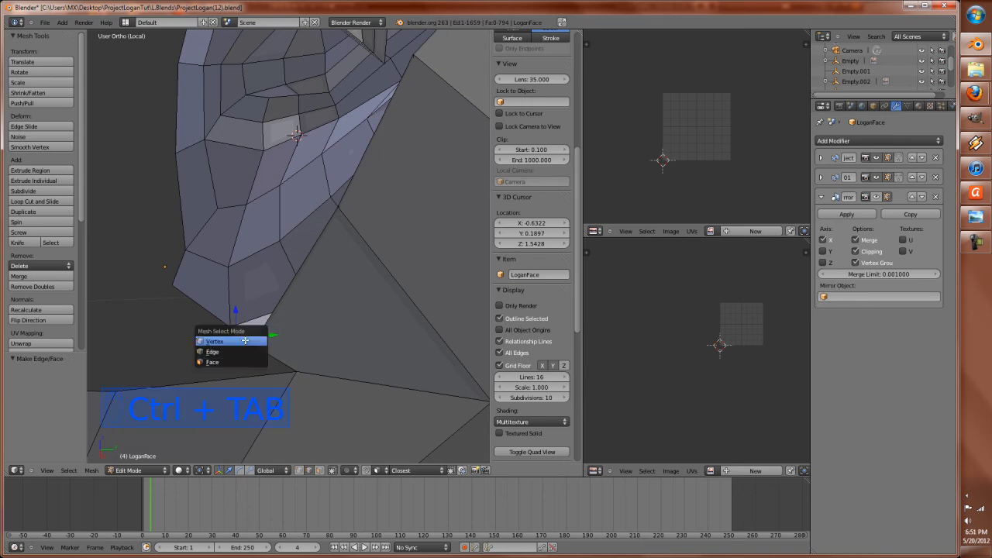
pyautogui.click(252, 348)
pyautogui.press('g')
pyautogui.click(275, 348)
pyautogui.press('g')
pyautogui.click(251, 345)
# Step: Merge the three vertices at the bottom of the earlobe at their center
pyautogui.moveTo(252, 346); pyautogui.dragTo(189, 361, button='middle')
pyautogui.keyDown('shift'); pyautogui.rightClick(235, 365); pyautogui.keyUp('shift')
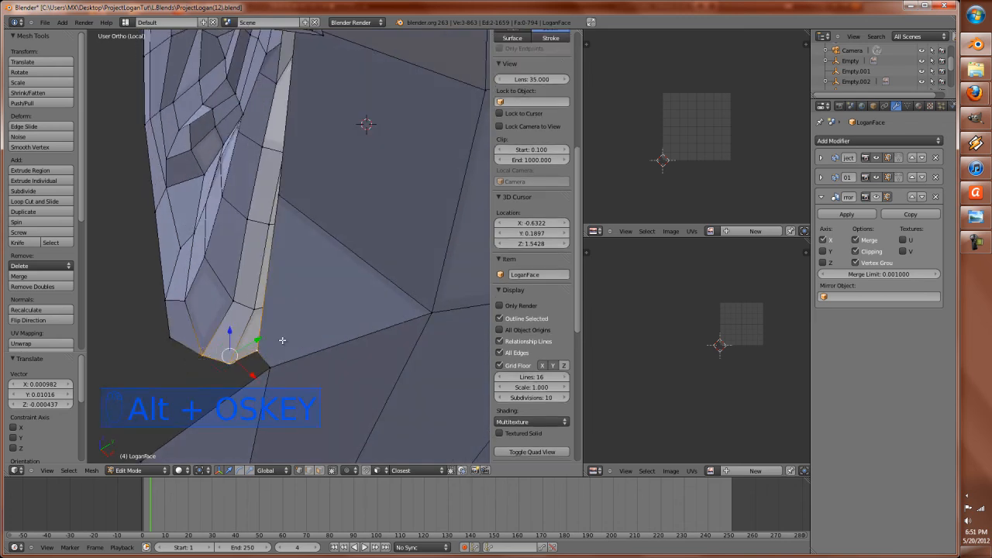
pyautogui.click(278, 341)
# Step: Switch to face selection and combine the two adjacent faces at the bottom of the earlobe
pyautogui.hotkey('ctrl', 'Tab')
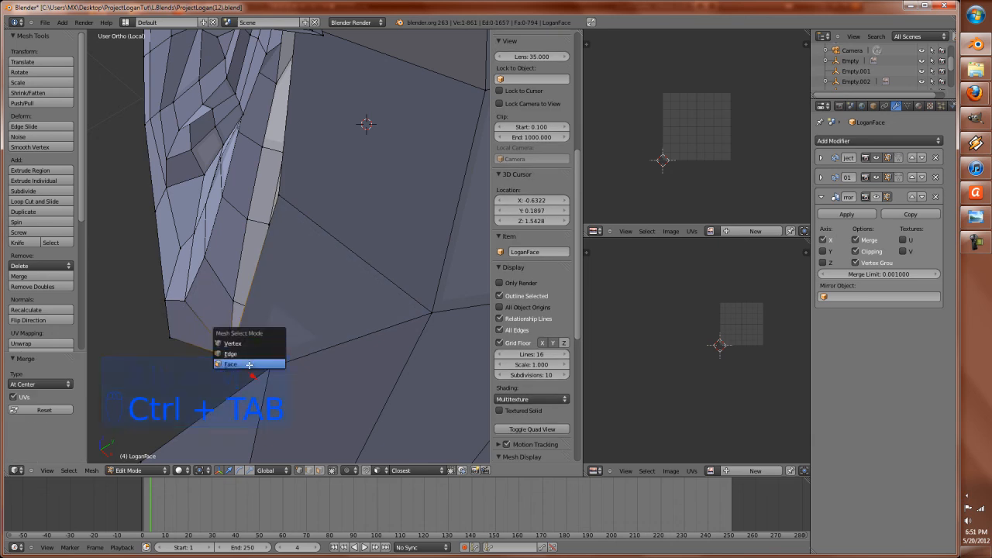
pyautogui.click(247, 359)
pyautogui.moveTo(246, 358); pyautogui.dragTo(117, 303, button='middle')
pyautogui.rightClick(220, 322)
pyautogui.press('f')
# Step: Extrude the six vertices along the ear's front edge by -0.115 along Y toward the face
pyautogui.press('KP_1')
pyautogui.press('ctrl+KP_1')
pyautogui.moveTo(313, 309); pyautogui.dragTo(175, 300, button='middle')
pyautogui.scroll(3, 248, 301)
pyautogui.moveTo(290, 278); pyautogui.dragTo(320, 308, button='middle')
pyautogui.keyDown('shift'); pyautogui.moveTo(364, 265); pyautogui.dragTo(342, 344, button='middle'); pyautogui.keyUp('shift')
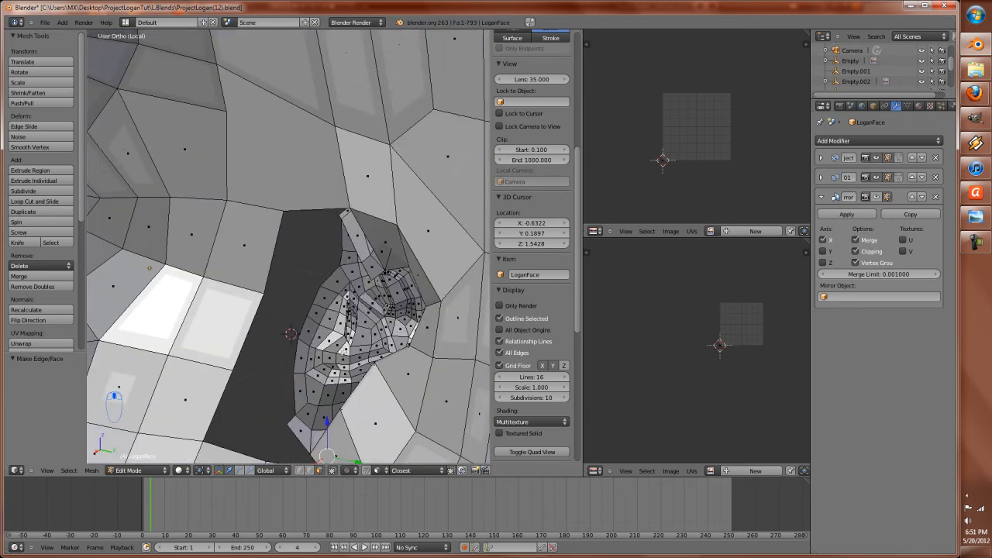
pyautogui.scroll(4, 341, 344)
pyautogui.moveTo(391, 293); pyautogui.dragTo(406, 228, button='middle')
pyautogui.hotkey('ctrl', 'Tab')
pyautogui.click(402, 276)
pyautogui.hotkey('ctrl', 'Tab')
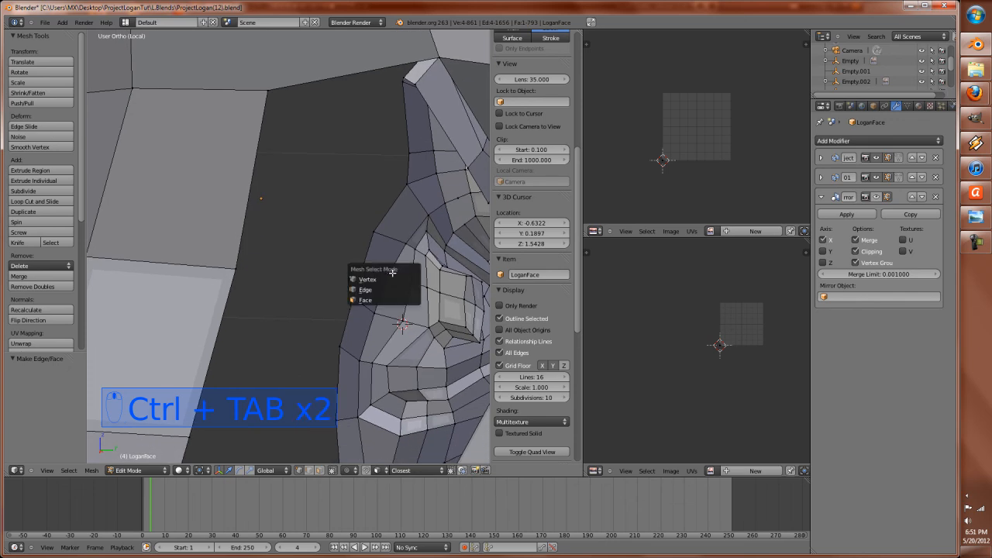
pyautogui.click(385, 278)
pyautogui.rightClick(363, 264)
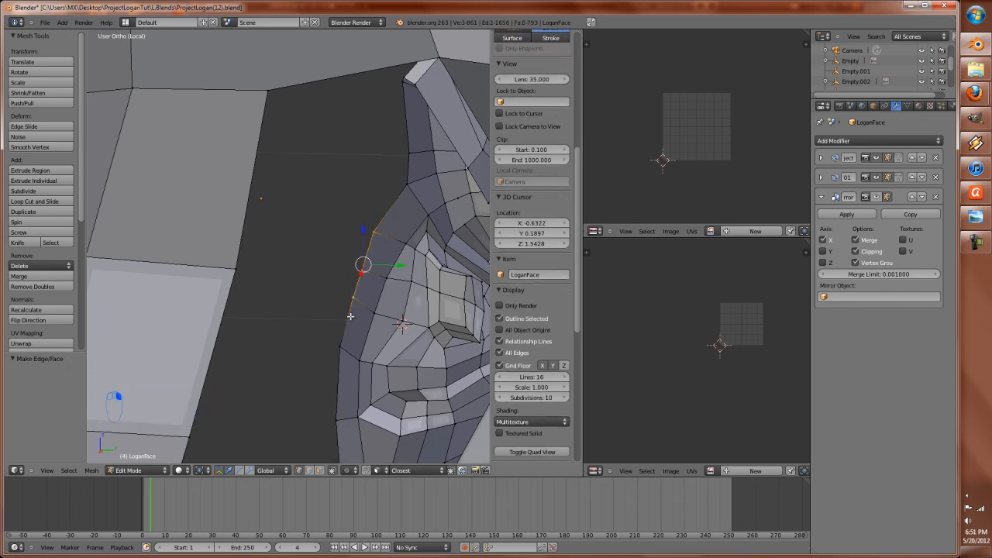
pyautogui.keyDown('shift'); pyautogui.moveTo(338, 413); pyautogui.dragTo(332, 368, button='middle'); pyautogui.keyUp('shift')
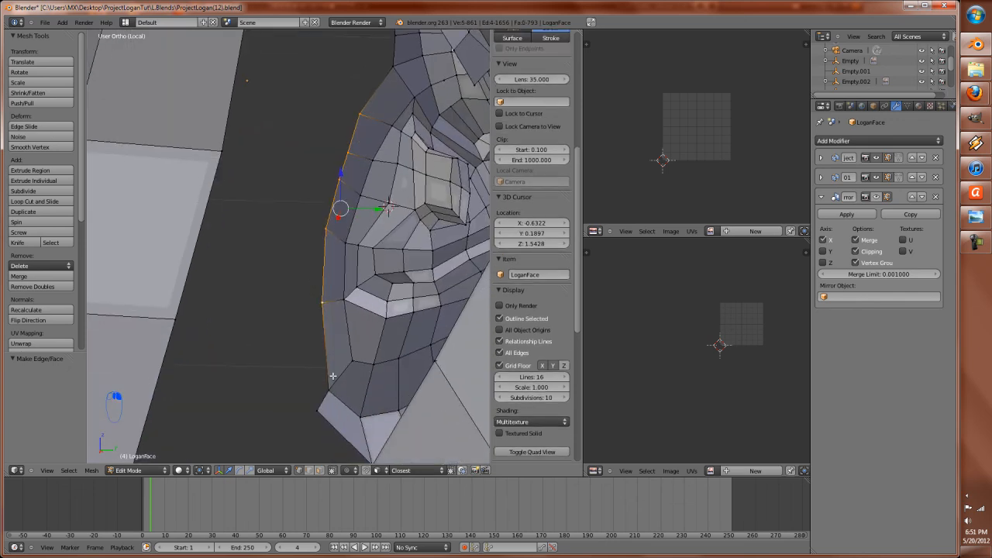
pyautogui.press('e')
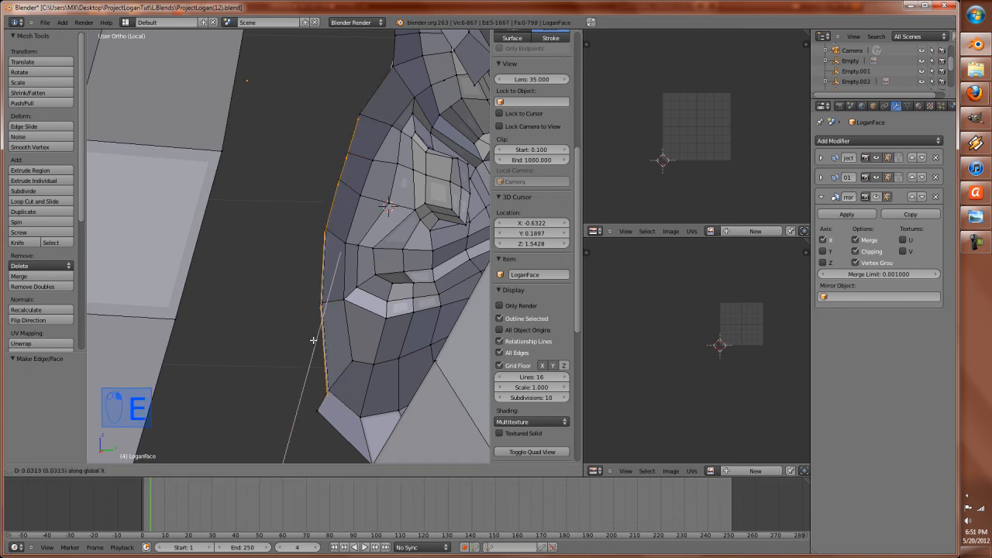
pyautogui.click(297, 332)
# Step: Merge the three uppermost outer vertices of the extruded strip at their center
pyautogui.scroll(2, 300, 314)
pyautogui.rightClick(301, 333)
pyautogui.keyDown('shift'); pyautogui.rightClick(310, 283); pyautogui.keyUp('shift')
pyautogui.rightClick(314, 264)
pyautogui.keyDown('shift'); pyautogui.rightClick(328, 223); pyautogui.keyUp('shift')
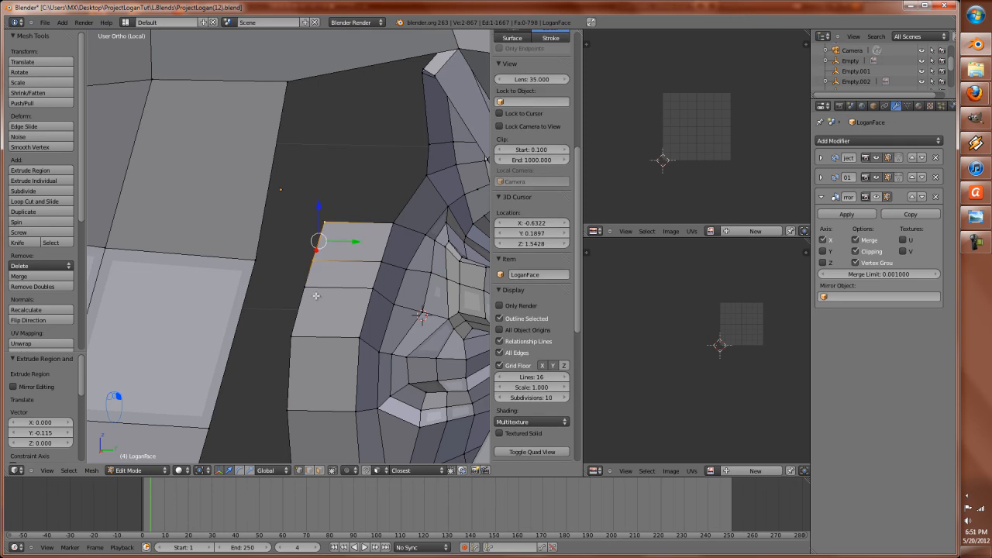
pyautogui.hotkey('alt', 'm')
pyautogui.click(304, 295)
# Step: Switch to face selection and combine the two triangular faces at the upper end of the extruded strip
pyautogui.hotkey('ctrl', 'Tab')
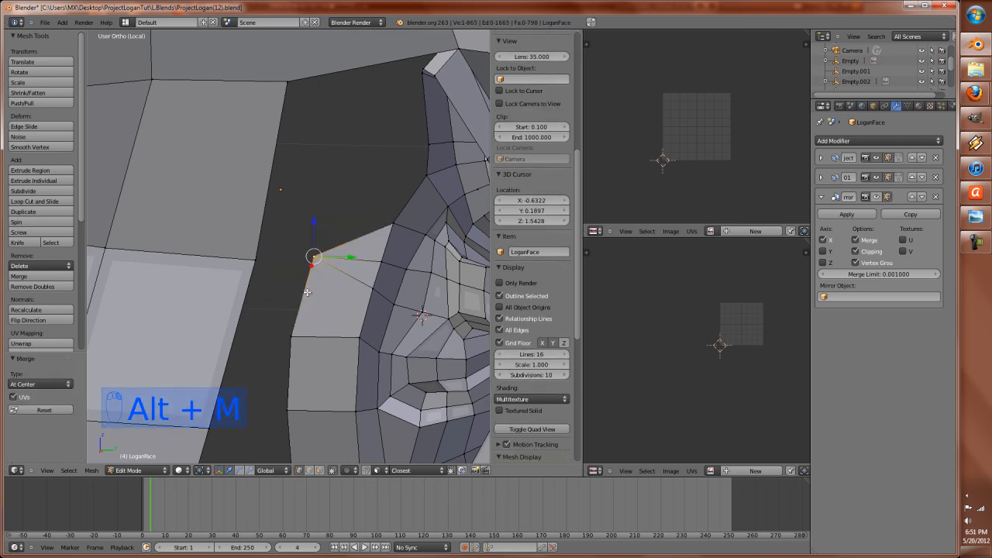
pyautogui.click(294, 312)
pyautogui.rightClick(358, 263)
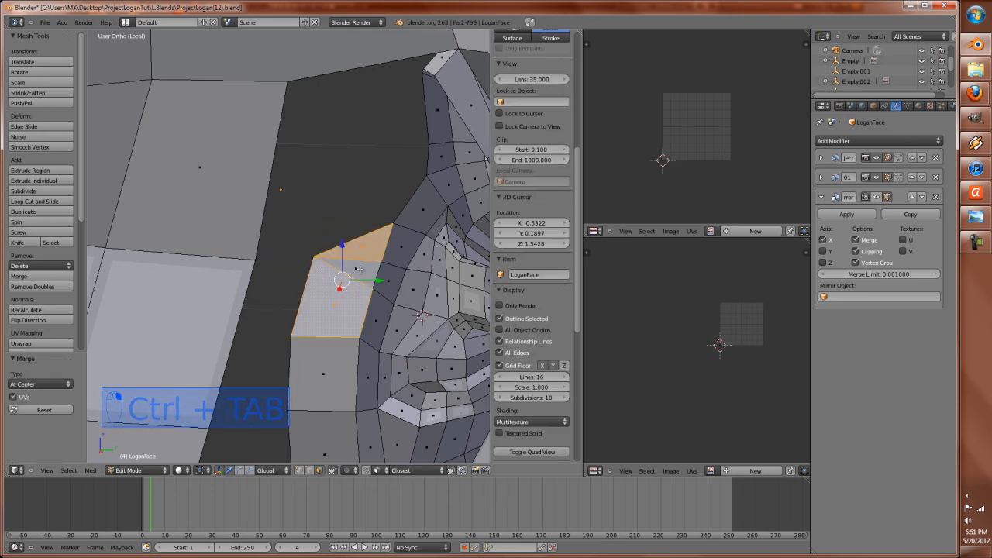
pyautogui.rightClick(365, 248)
pyautogui.press('f')
# Step: Move the combined face's middle vertex on the ear side by 0.0139 along Y and -0.005812 along Z
pyautogui.hotkey('ctrl', 'Tab')
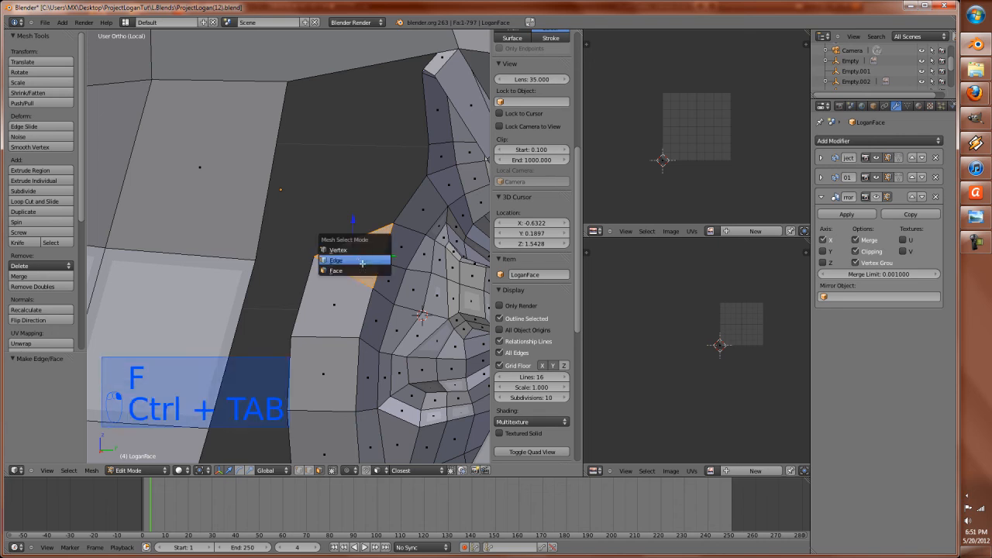
pyautogui.click(360, 252)
pyautogui.rightClick(383, 262)
pyautogui.press('g')
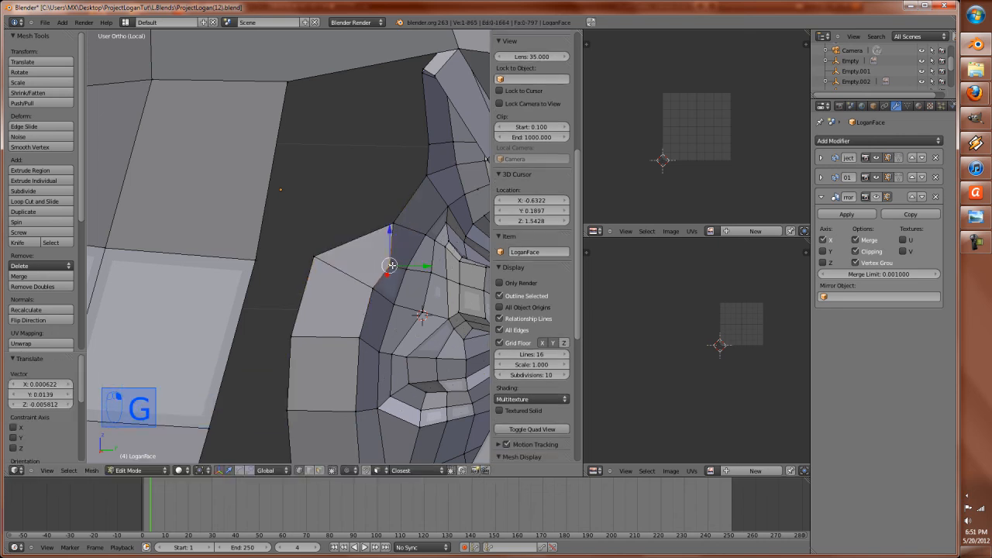
pyautogui.click(391, 266)
# Step: Merge the three lower outer vertices of the extruded strip at their center
pyautogui.scroll(-3, 354, 333)
pyautogui.keyDown('shift'); pyautogui.moveTo(352, 335); pyautogui.dragTo(347, 291, button='middle'); pyautogui.keyUp('shift')
pyautogui.scroll(2, 345, 291)
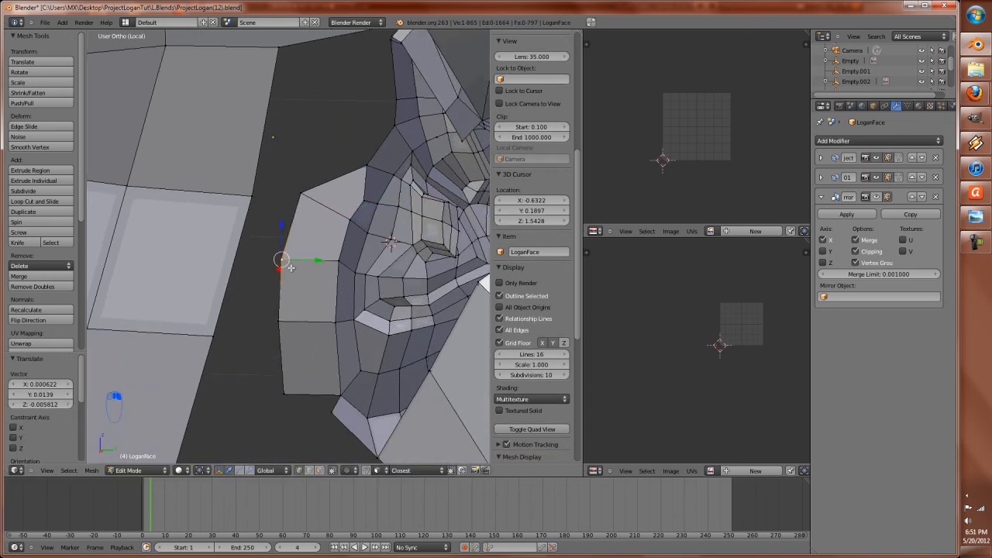
pyautogui.keyDown('shift'); pyautogui.rightClick(289, 326); pyautogui.keyUp('shift')
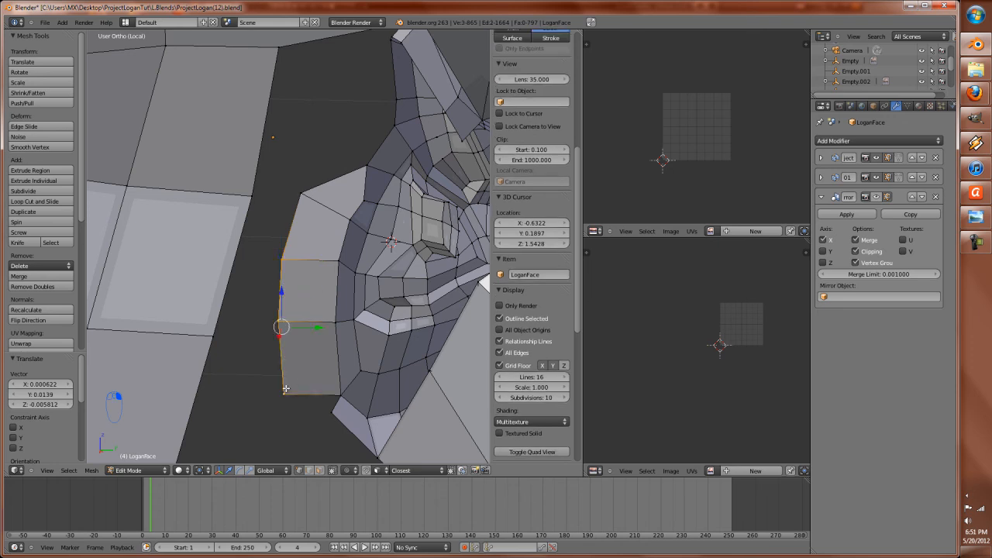
pyautogui.hotkey('alt', 'm')
pyautogui.click(287, 387)
# Step: Combine the two triangular faces at the lower end of the extruded strip and return to vertex selection
pyautogui.hotkey('ctrl', 'Tab')
pyautogui.click(299, 433)
pyautogui.press('f')
pyautogui.moveTo(322, 337); pyautogui.dragTo(332, 292, button='middle')
pyautogui.hotkey('ctrl', 'Tab')
pyautogui.click(317, 273)
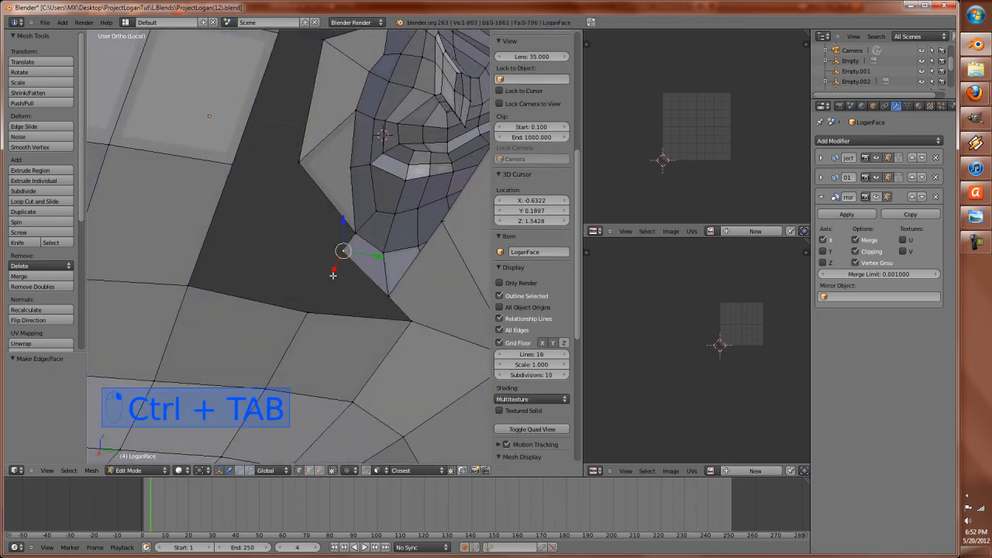
# Step: Fill a four-sided face between the lower end of the strip and the head edge directly below it
pyautogui.keyDown('shift'); pyautogui.rightClick(310, 310); pyautogui.keyUp('shift')
pyautogui.keyDown('shift'); pyautogui.rightClick(396, 301); pyautogui.keyUp('shift')
pyautogui.press('f')
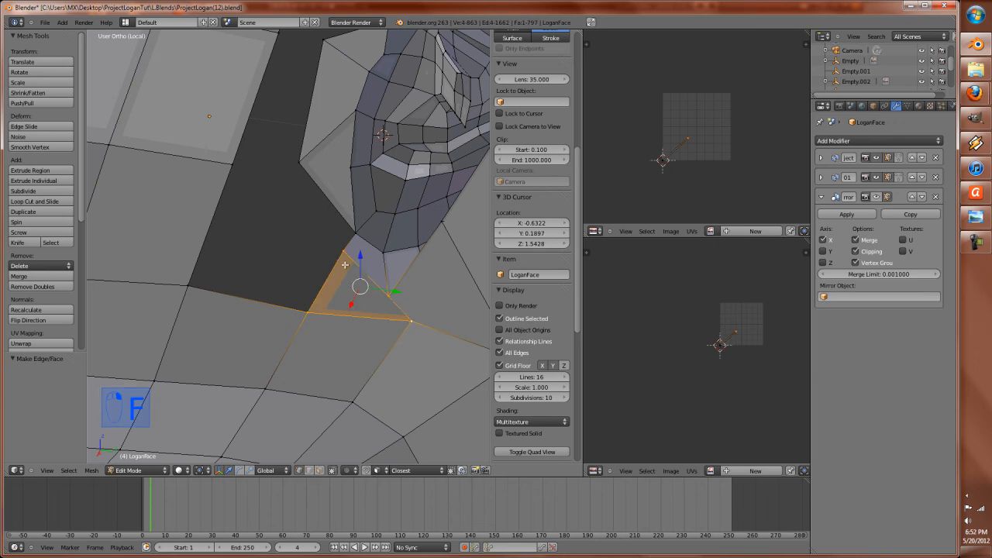
# Step: Fill a four-sided face joining the strip's lower outer vertices to the head vertex below them
pyautogui.moveTo(345, 254); pyautogui.dragTo(350, 241, button='right')
pyautogui.rightClick(352, 238)
pyautogui.keyDown('shift'); pyautogui.rightClick(354, 231); pyautogui.keyUp('shift')
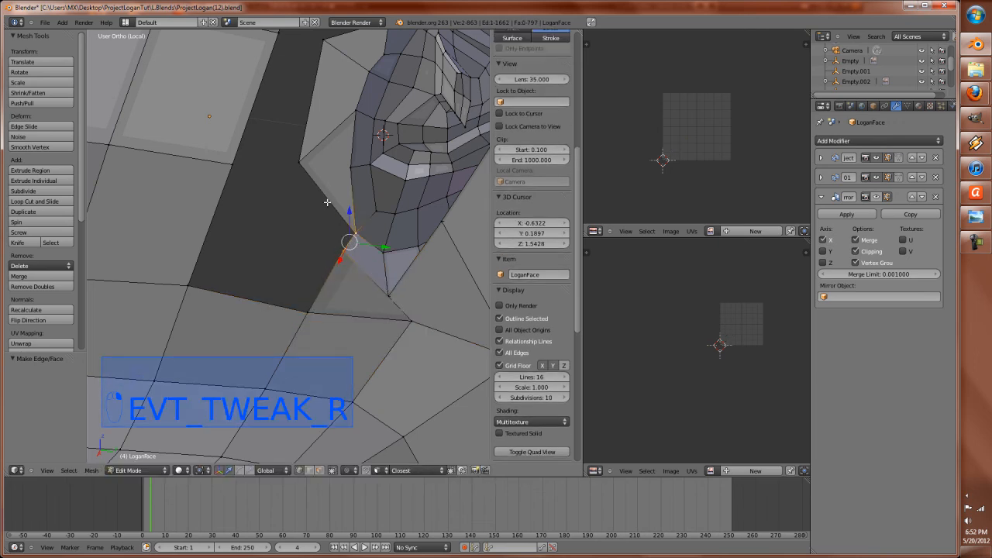
pyautogui.keyDown('shift'); pyautogui.rightClick(300, 162); pyautogui.keyUp('shift')
pyautogui.keyDown('shift'); pyautogui.rightClick(307, 304); pyautogui.keyUp('shift')
pyautogui.press('f')
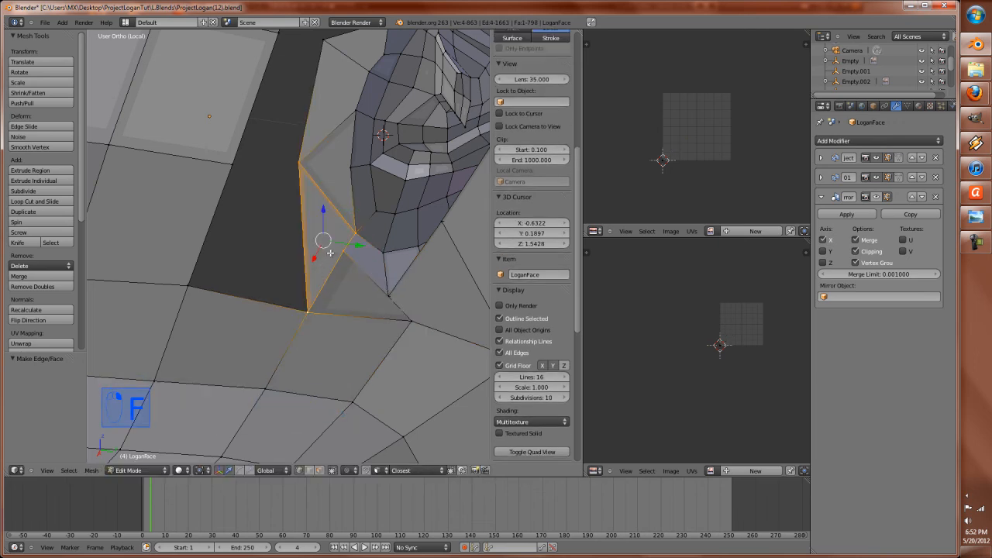
# Step: Move the shared vertex at the strip's lower end by 0.01103 along X, 0.02877 along Y and -0.02898 along Z
pyautogui.rightClick(348, 252)
pyautogui.press('g')
pyautogui.click(361, 271)
pyautogui.scroll(-2, 299, 241)
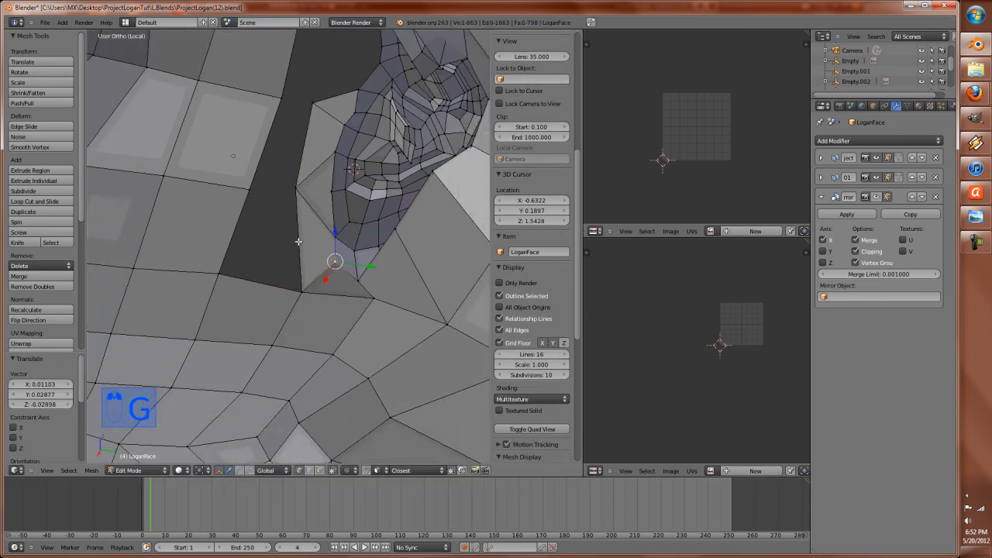
# Step: Fill two four-sided faces one above the other between the cheek edge and the strip's outer edge
pyautogui.moveTo(298, 241); pyautogui.dragTo(290, 256, button='middle')
pyautogui.keyDown('shift'); pyautogui.rightClick(253, 342); pyautogui.keyUp('shift')
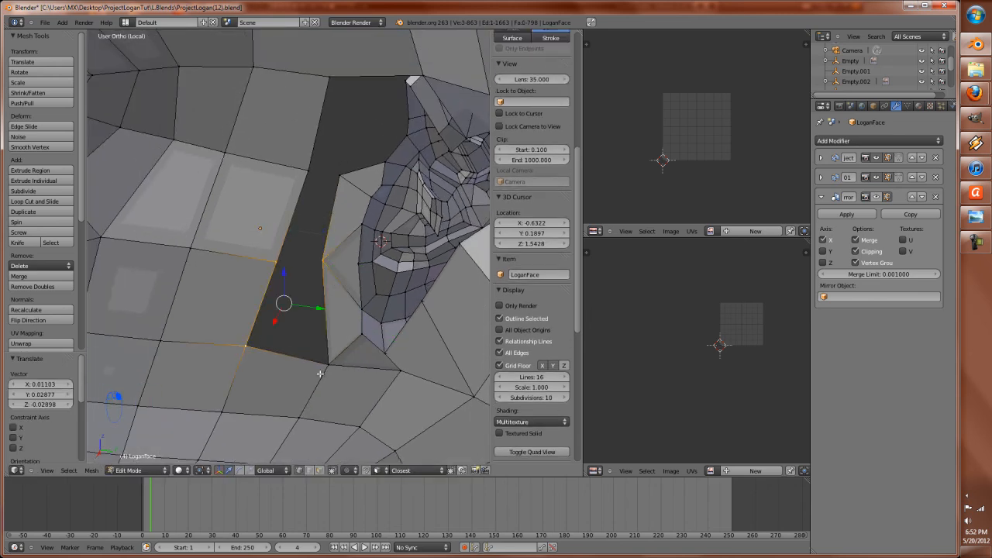
pyautogui.press('f')
pyautogui.scroll(2, 350, 163)
pyautogui.rightClick(361, 146)
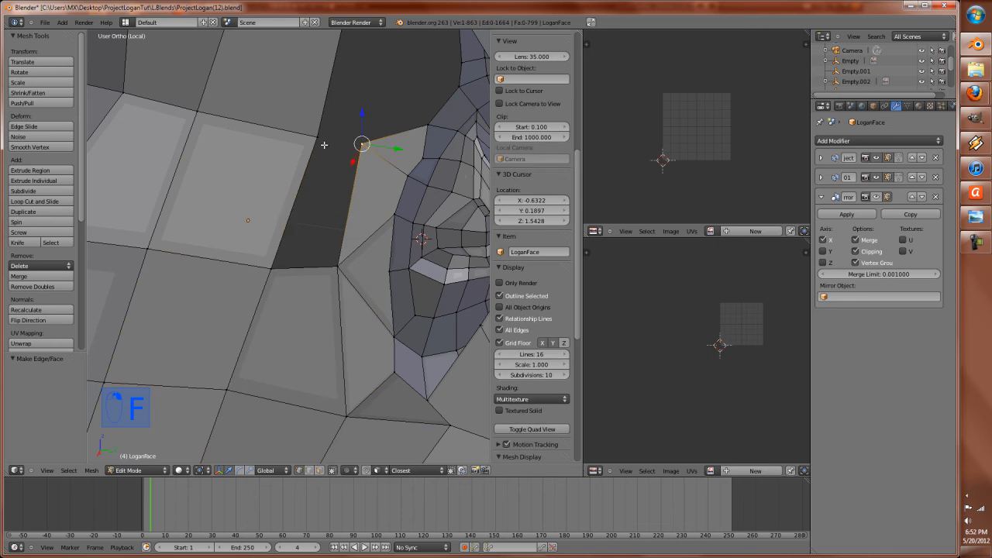
pyautogui.keyDown('shift'); pyautogui.rightClick(266, 269); pyautogui.keyUp('shift')
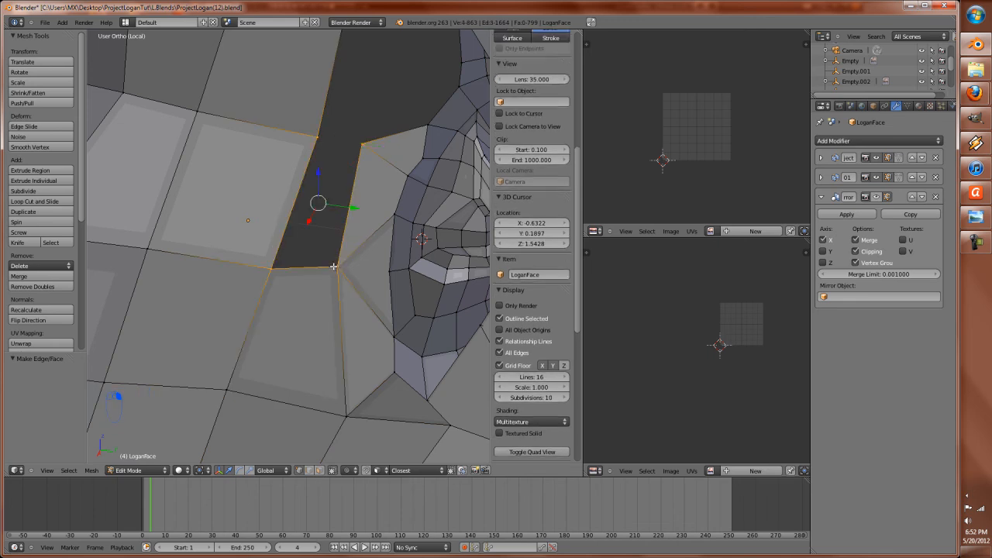
pyautogui.press('f')
# Step: Merge the three outer vertices above the ear at the last one and move it by 0.02565, -0.006864, -0.115 in XYZ
pyautogui.scroll(-3, 333, 266)
pyautogui.scroll(4, 302, 308)
pyautogui.keyDown('shift'); pyautogui.moveTo(349, 208); pyautogui.dragTo(343, 361, button='middle'); pyautogui.keyUp('shift')
pyautogui.rightClick(345, 364)
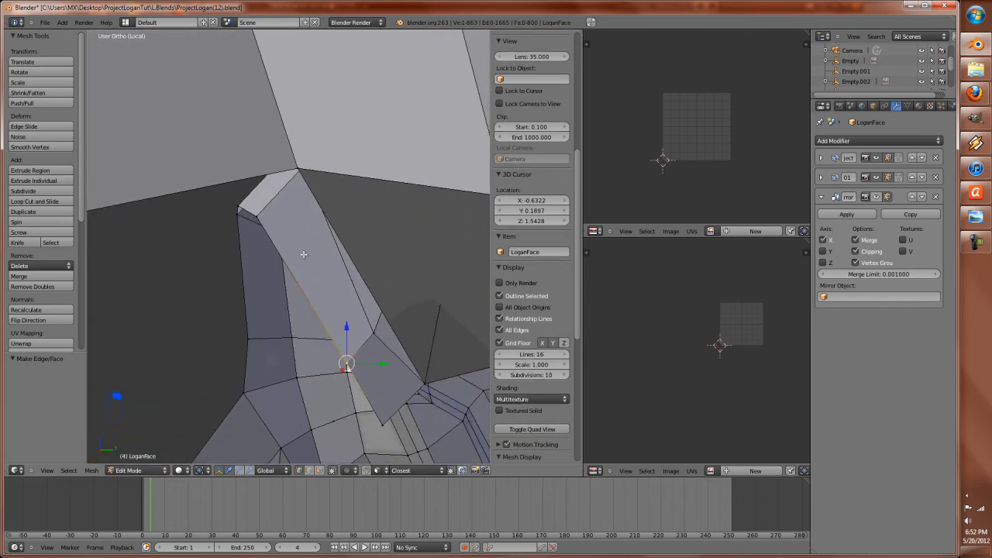
pyautogui.keyDown('shift'); pyautogui.rightClick(383, 420); pyautogui.keyUp('shift')
pyautogui.hotkey('alt', 'm')
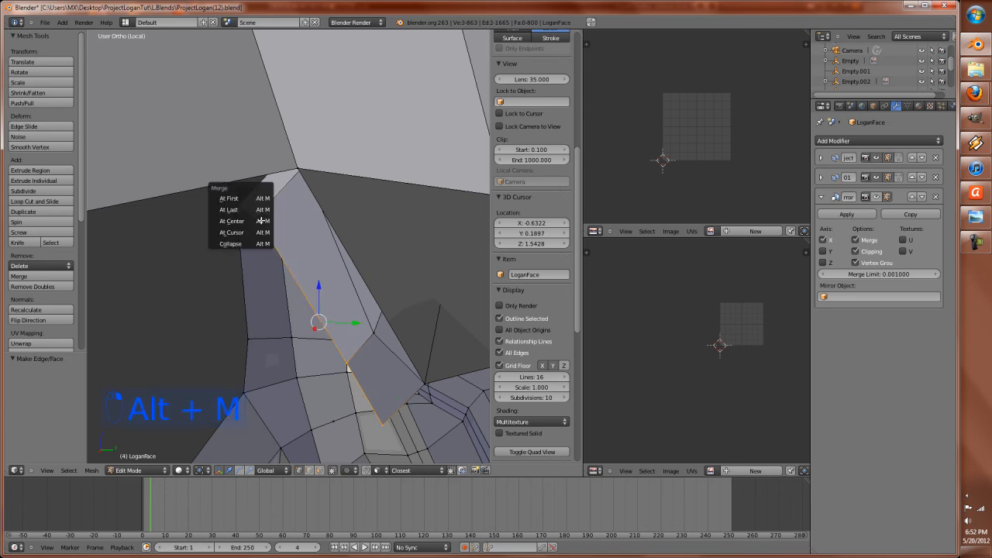
pyautogui.click(261, 217)
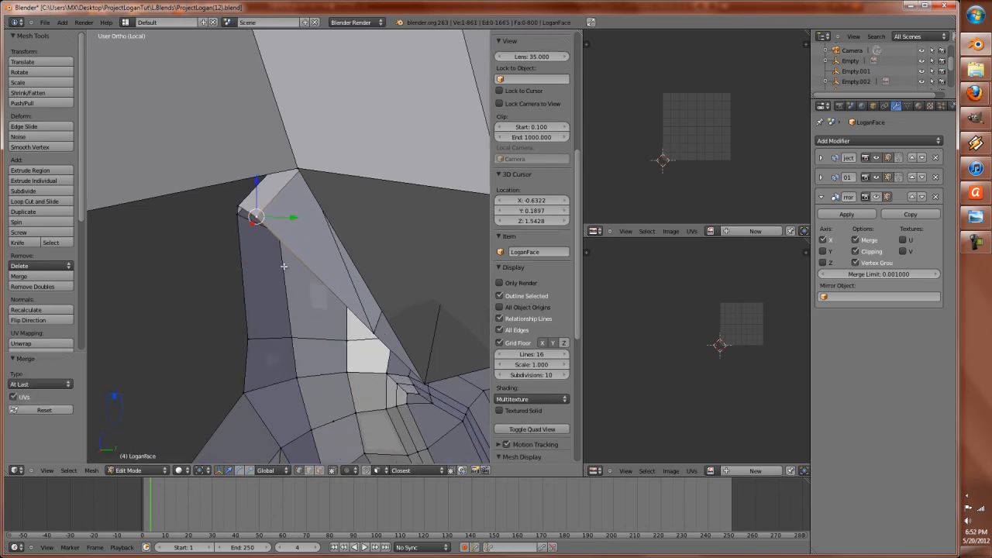
pyautogui.press('g')
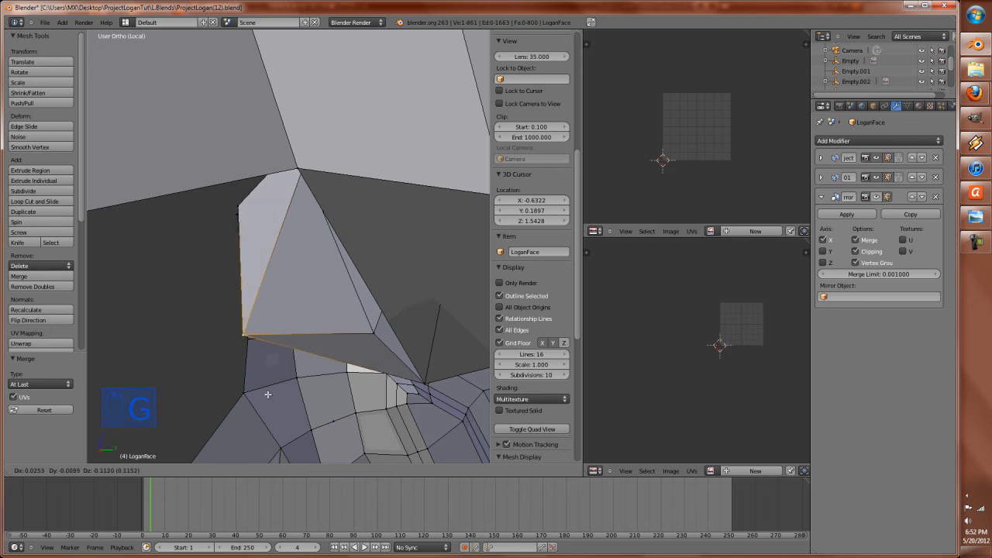
pyautogui.click(265, 390)
# Step: Switch to face selection and combine the large triangular face above the ear with the narrow face below it
pyautogui.hotkey('ctrl', 'Tab')
pyautogui.click(232, 396)
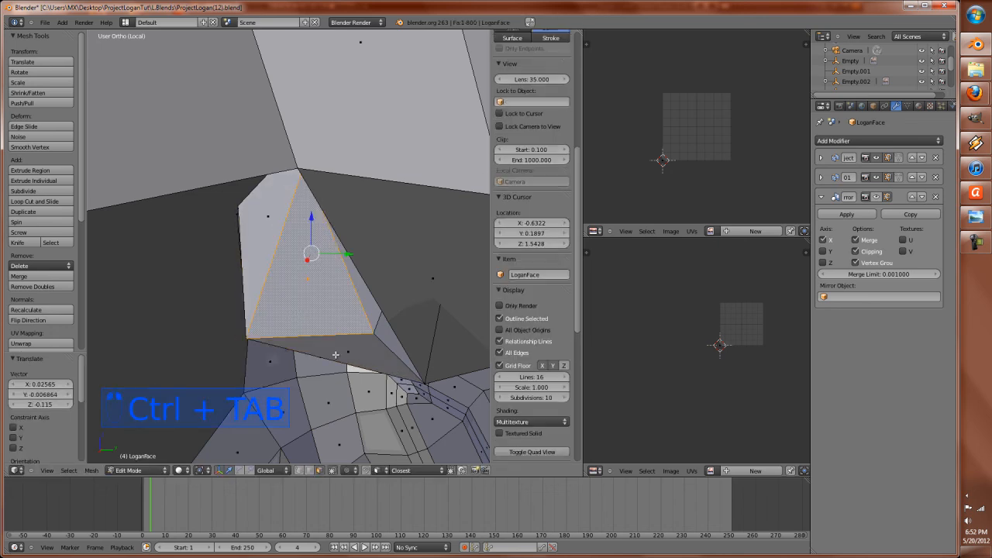
pyautogui.press('f')
# Step: Return to vertex selection and move the combined face's middle side vertex by -0.01416 along Y and 0.03458 along Z
pyautogui.scroll(-2, 333, 355)
pyautogui.press('KP_1')
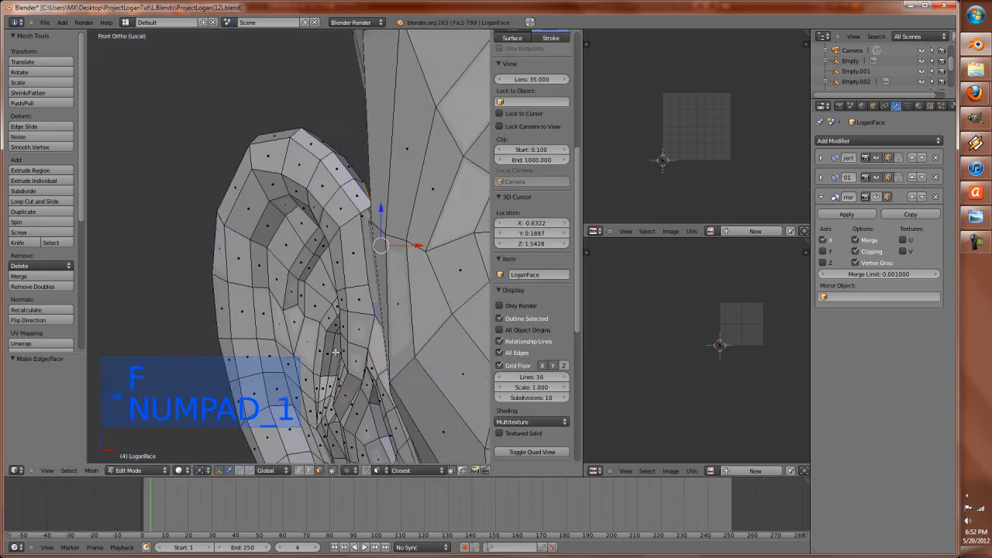
pyautogui.press('KP_3')
pyautogui.hotkey('ctrl', 'Tab')
pyautogui.click(306, 332)
pyautogui.scroll(3, 386, 285)
pyautogui.press('g')
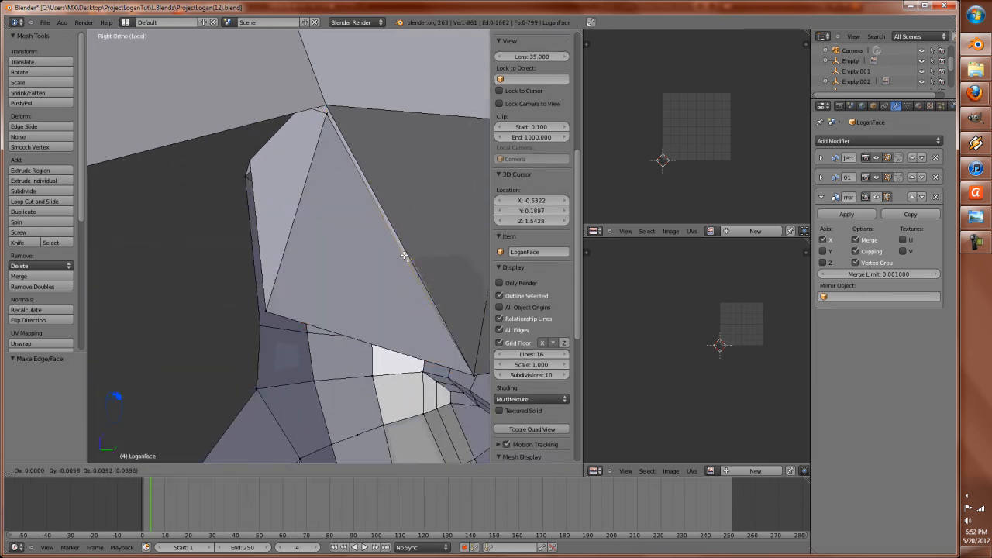
pyautogui.click(394, 262)
# Step: Move the same side vertex by -0.01407 along X and 0.02894 along Y
pyautogui.moveTo(395, 268); pyautogui.dragTo(313, 331, button='middle')
pyautogui.press('g')
pyautogui.press('x')
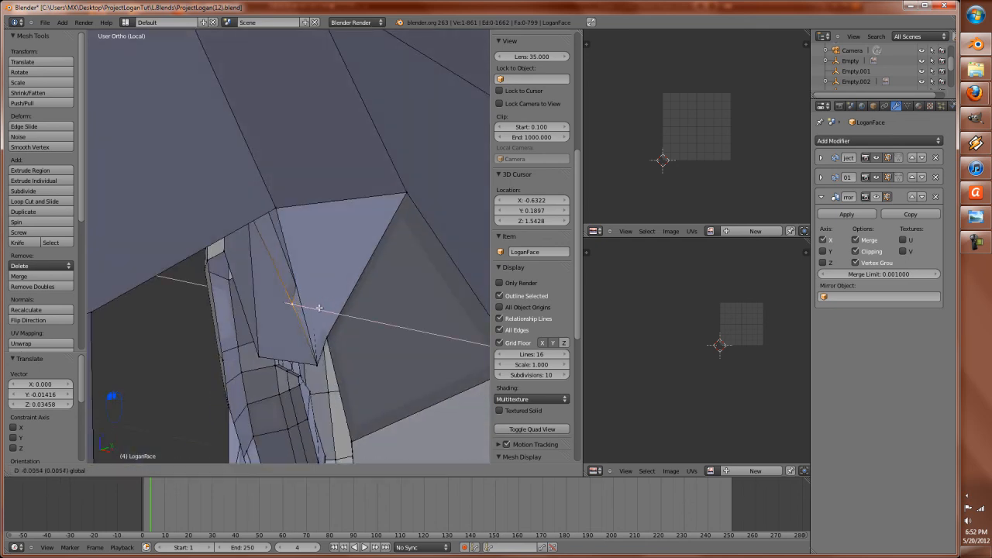
pyautogui.click(310, 297)
pyautogui.press('g')
pyautogui.press('x')
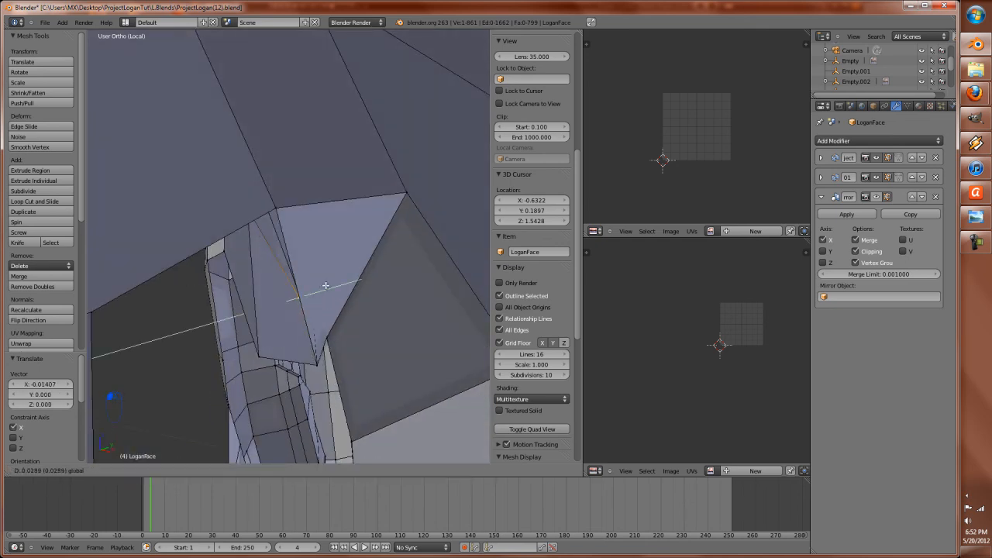
pyautogui.click(326, 285)
# Step: Move the head vertex at the upper tip of the triangular face by 0.02595 along X
pyautogui.moveTo(326, 287); pyautogui.dragTo(246, 293, button='middle')
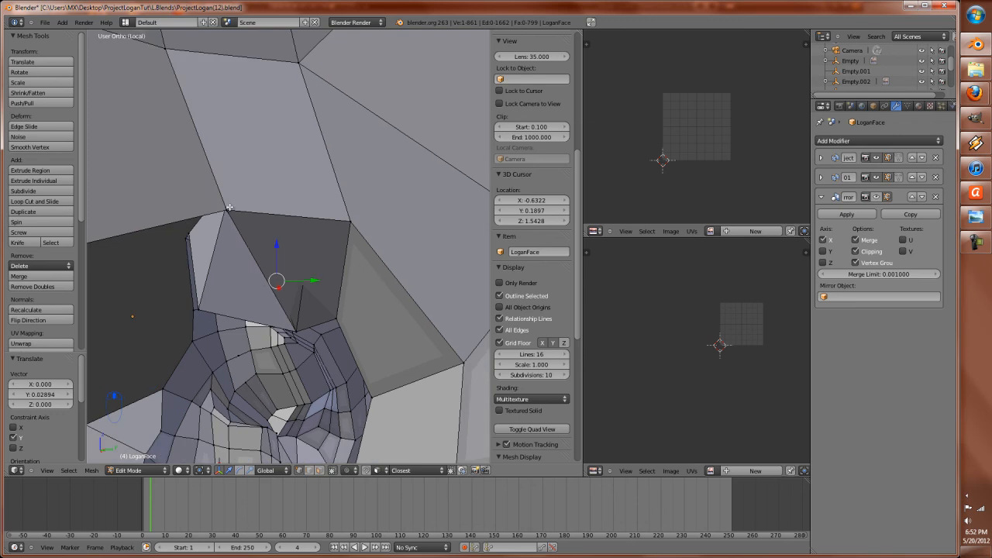
pyautogui.moveTo(274, 223); pyautogui.dragTo(304, 240, button='middle')
pyautogui.press('g')
pyautogui.press('x')
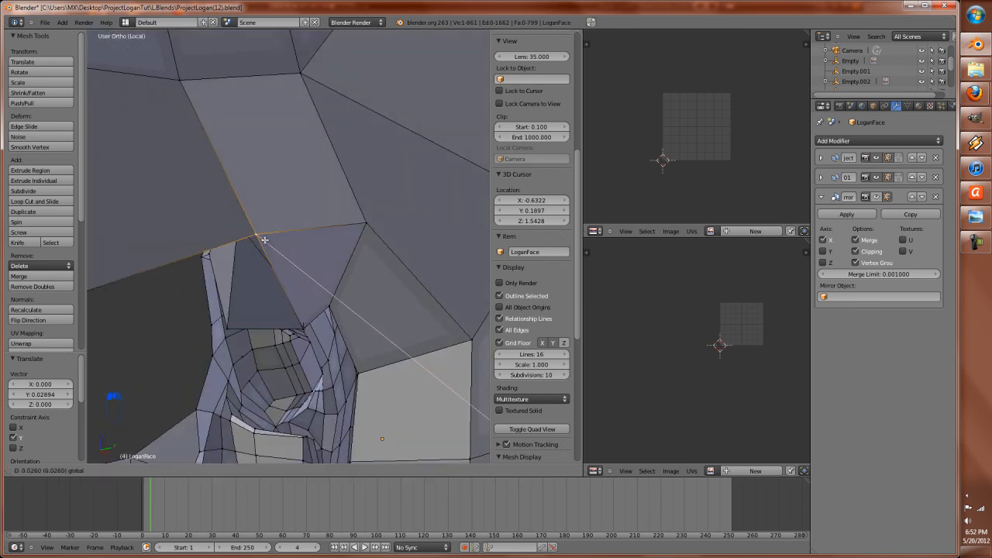
pyautogui.click(386, 241)
# Step: Examine the joint between ear and head from the back, front and right, and from farther away
pyautogui.moveTo(387, 241); pyautogui.dragTo(389, 301, button='middle')
pyautogui.press('KP_1')
pyautogui.press('ctrl+KP_1')
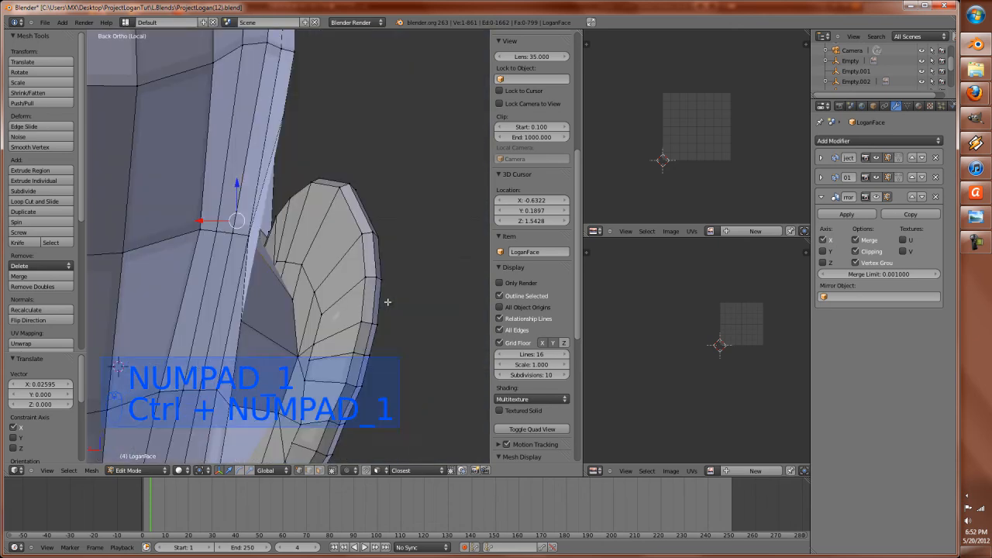
pyautogui.press('KP_1')
pyautogui.press('KP_3')
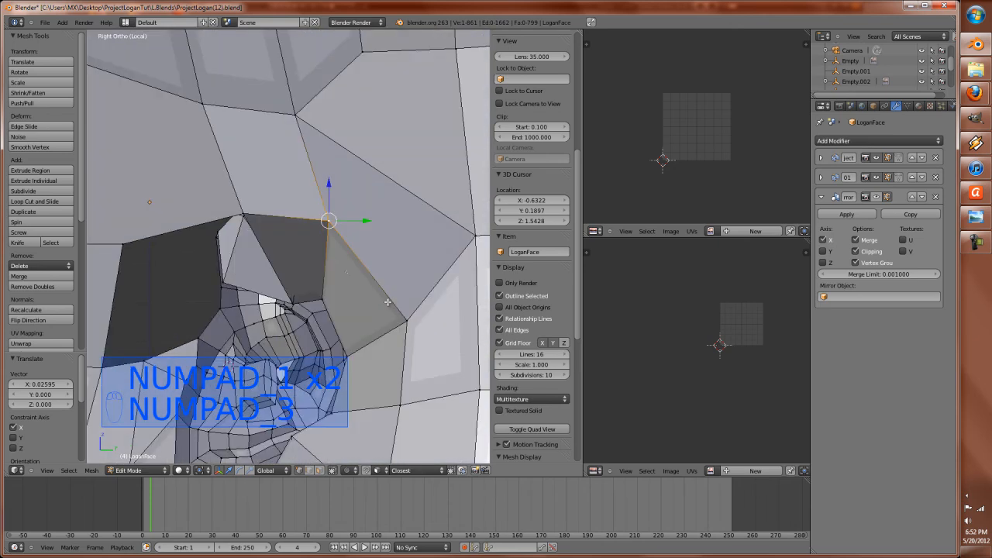
pyautogui.moveTo(387, 302); pyautogui.dragTo(251, 269, button='middle')
pyautogui.scroll(-8, 272, 240)
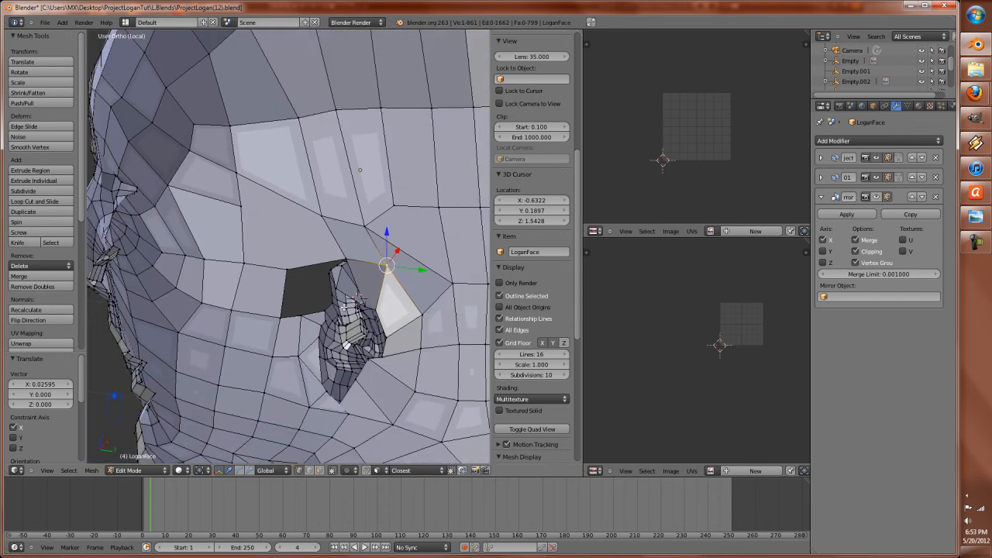
# Step: Knife a new edge across the head face above the open gap, from its upper edge to its lower edge
pyautogui.scroll(3, 317, 310)
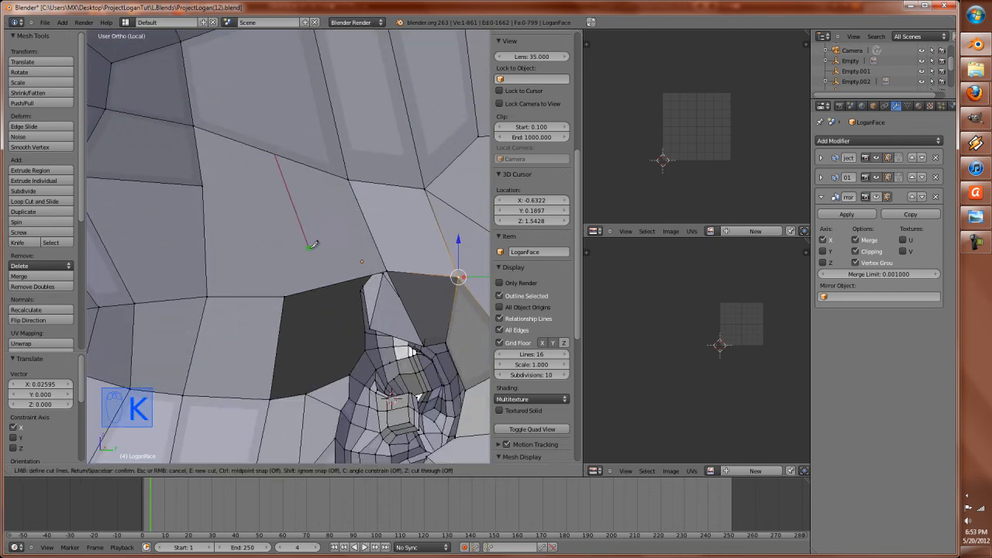
pyautogui.click(326, 284)
pyautogui.press('Return')
pyautogui.scroll(3, 330, 275)
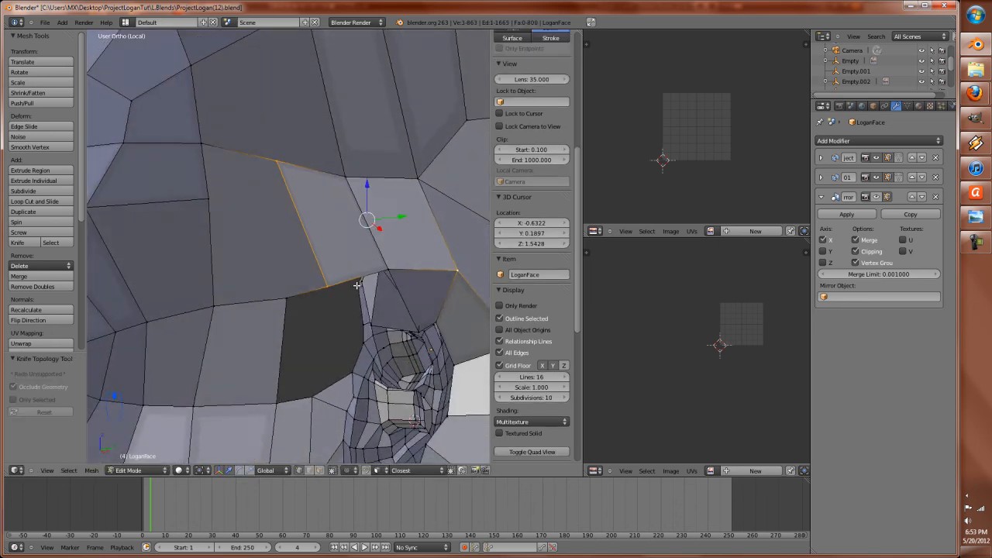
# Step: Fill a four-sided face between the newly cut head edge and the ear's upper end, and check it in Object Mode
pyautogui.moveTo(358, 312); pyautogui.dragTo(276, 275, button='middle')
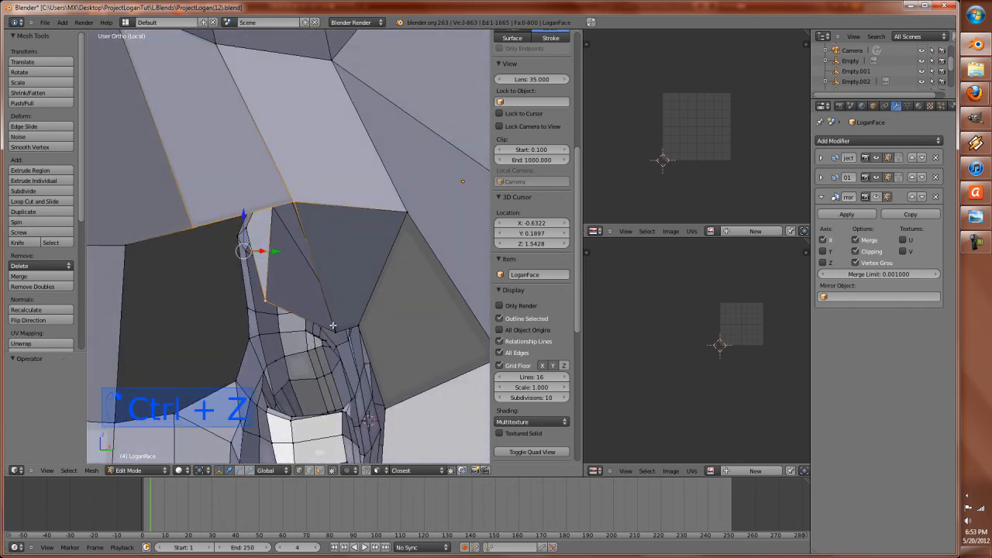
pyautogui.press('f')
pyautogui.moveTo(332, 319)
pyautogui.mouseDown(button='middle')
pyautogui.moveTo(253, 311)
pyautogui.moveTo(300, 273)
pyautogui.moveTo(312, 280)
pyautogui.moveTo(303, 286)
pyautogui.moveTo(338, 288)
pyautogui.moveTo(323, 295)
pyautogui.moveTo(328, 288)
pyautogui.moveTo(207, 250)
pyautogui.moveTo(319, 294)
pyautogui.moveTo(318, 317)
pyautogui.mouseUp(button='middle')
pyautogui.press('Tab')
pyautogui.press('Tab')
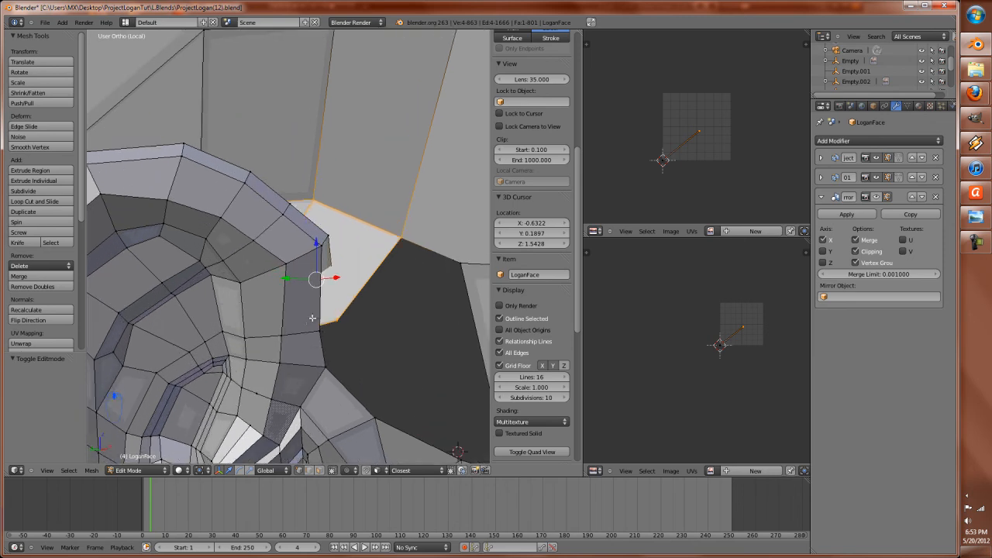
# Step: Fill the lower part of the gap in front of the ear with two faces between ear and temple
pyautogui.moveTo(321, 358); pyautogui.dragTo(221, 298, button='middle')
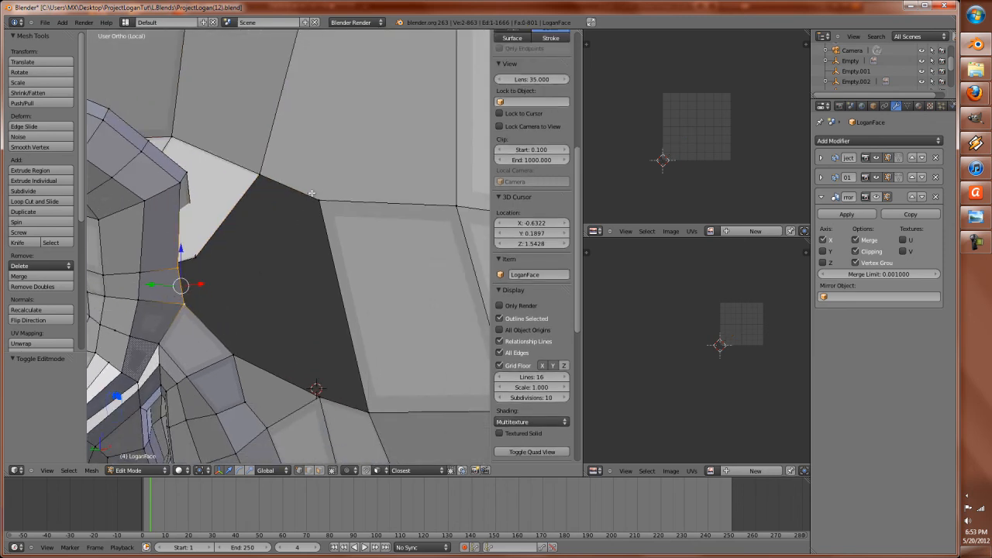
pyautogui.press('f')
pyautogui.press('f')
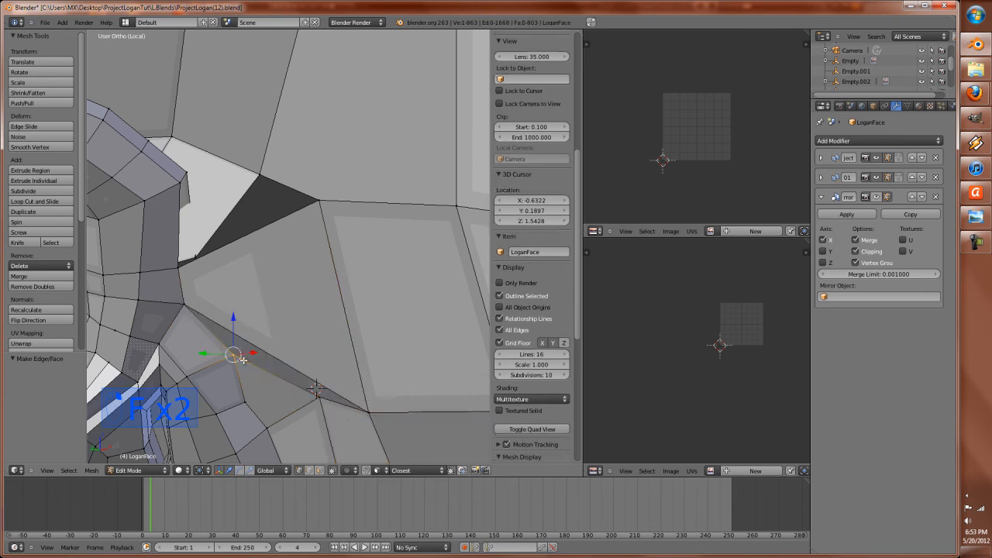
# Step: Switch to Sculpt Mode, smooth the head surface in front of the ear, and return to Edit Mode
pyautogui.press('KP_1')
pyautogui.press('ctrl+KP_1')
pyautogui.press('ctrl+KP_3')
pyautogui.press('Tab')
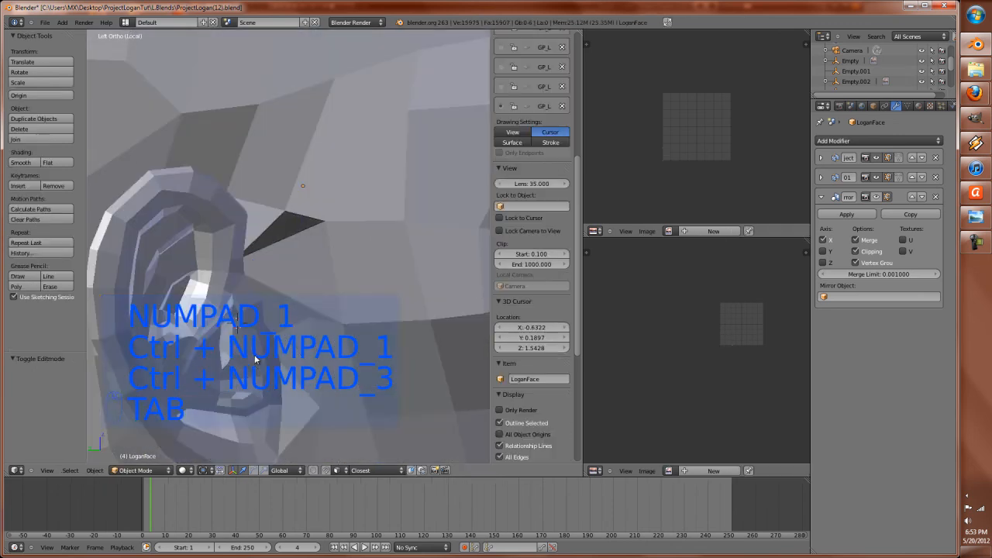
pyautogui.press('Tab')
pyautogui.press('Tab')
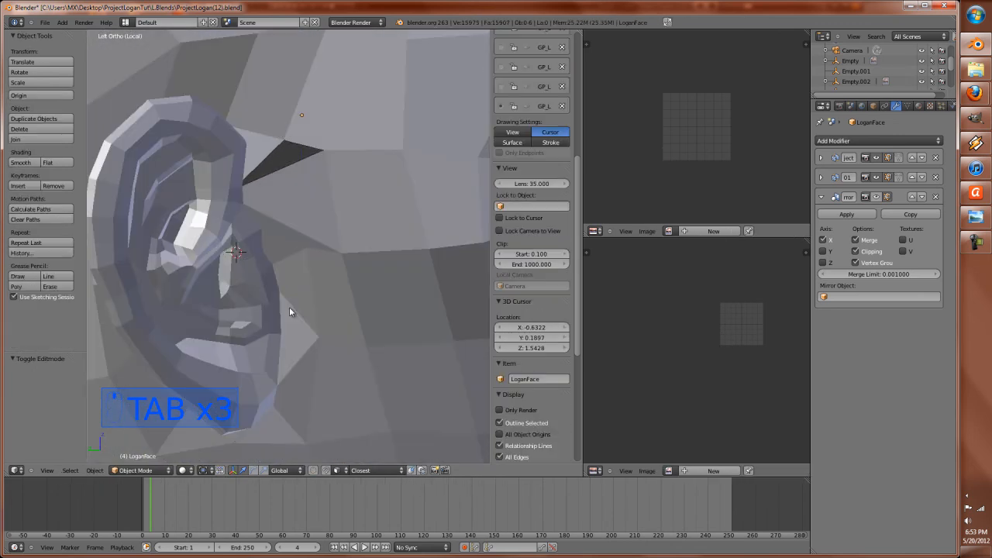
pyautogui.click(150, 470)
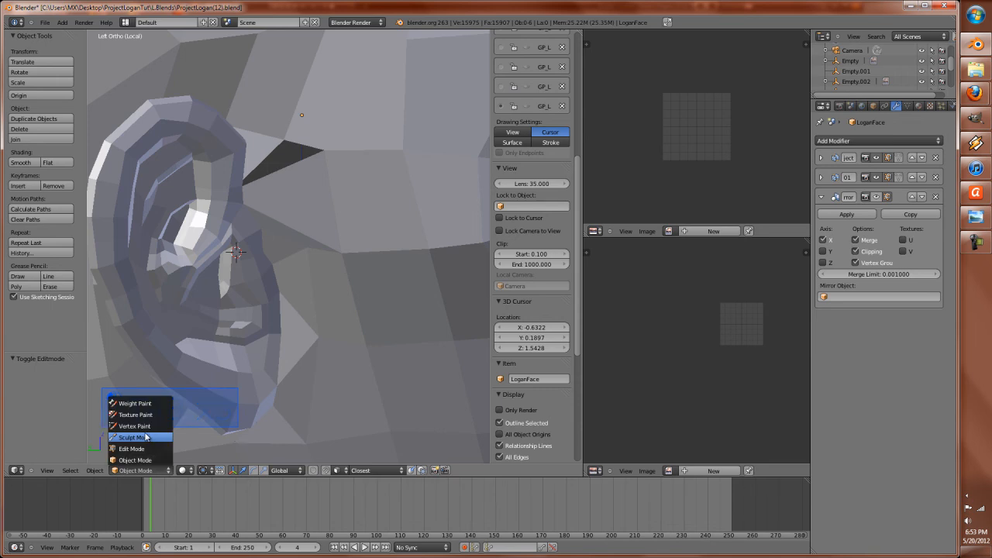
pyautogui.click(146, 437)
pyautogui.moveTo(351, 272)
pyautogui.keyDown('shift'); pyautogui.mouseDown()
pyautogui.moveTo(355, 333)
pyautogui.moveTo(370, 211)
pyautogui.moveTo(399, 227)
pyautogui.mouseUp(); pyautogui.keyUp('shift')
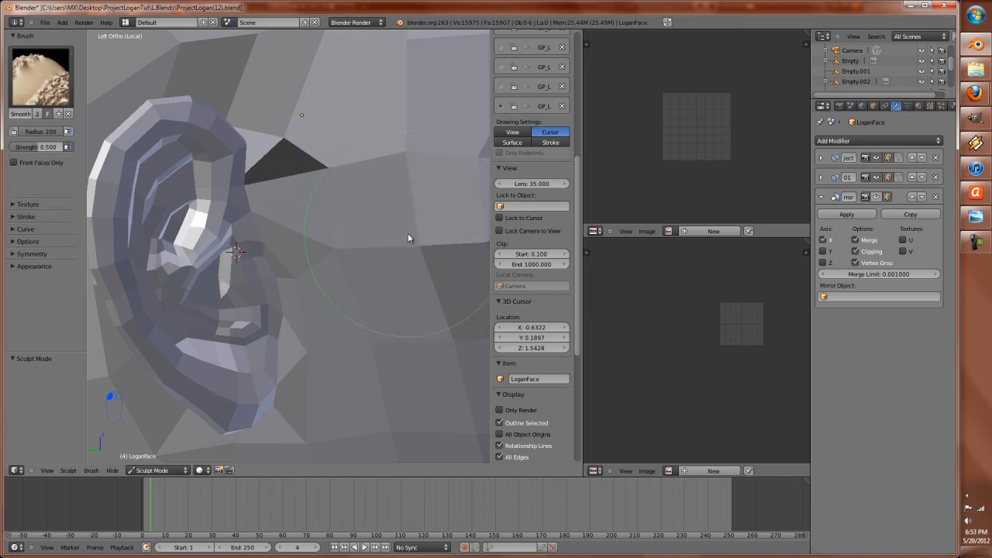
pyautogui.press('Tab')
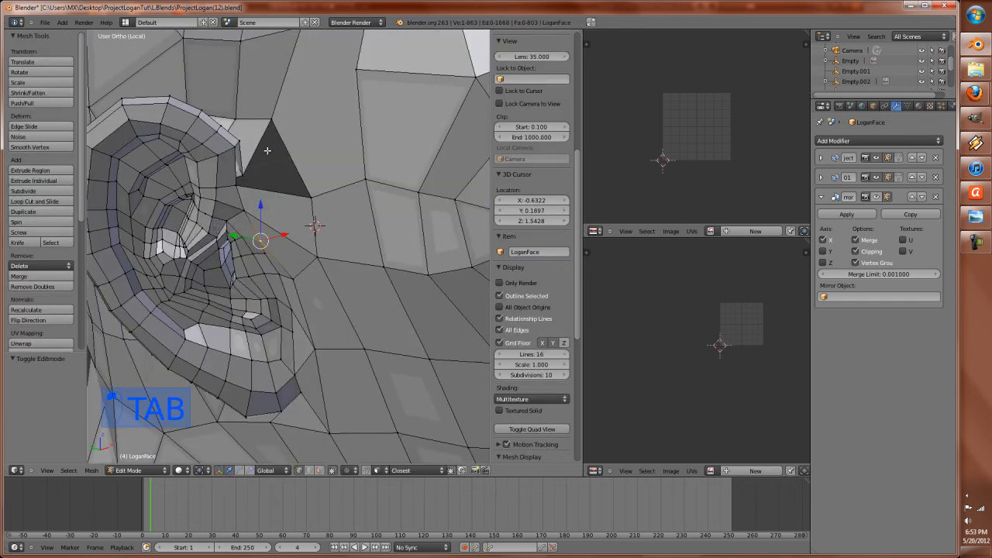
# Step: Fill the remaining gap in front of the upper ear with a single six-sided face
pyautogui.press('f')
pyautogui.scroll(5, 280, 170)
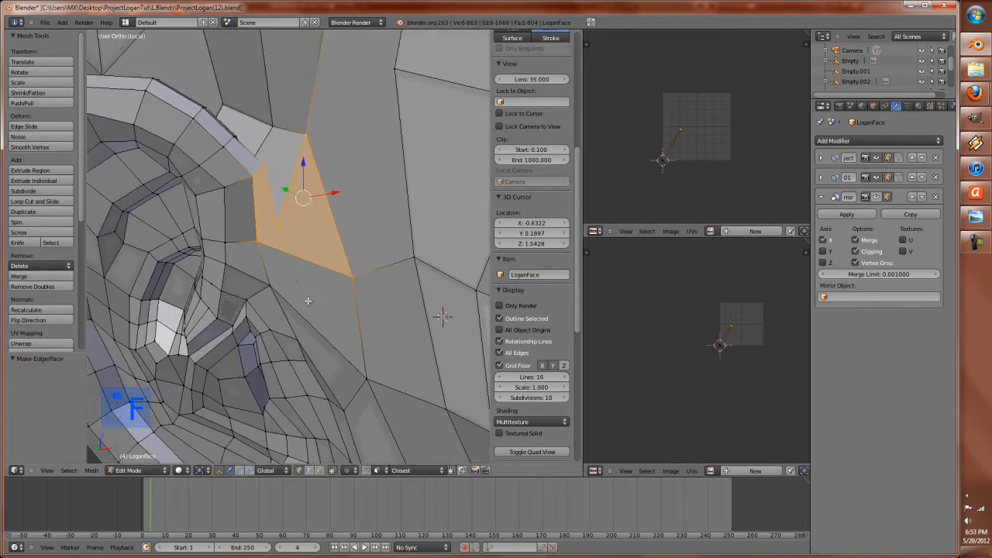
# Step: Knife-cut the new six-sided face from its inner notch vertex to the vertex on the ear's front edge
pyautogui.scroll(3, 305, 298)
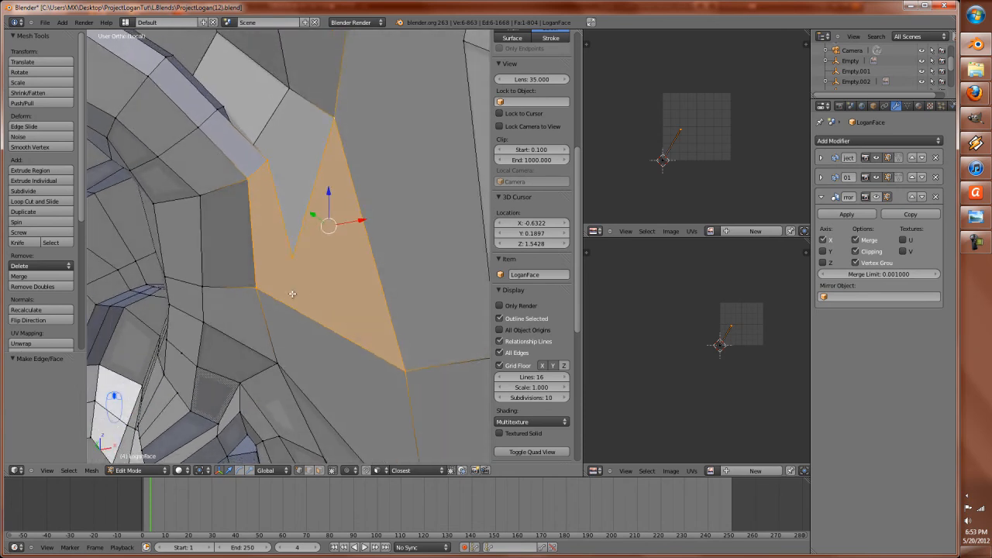
pyautogui.press('a')
pyautogui.press('k')
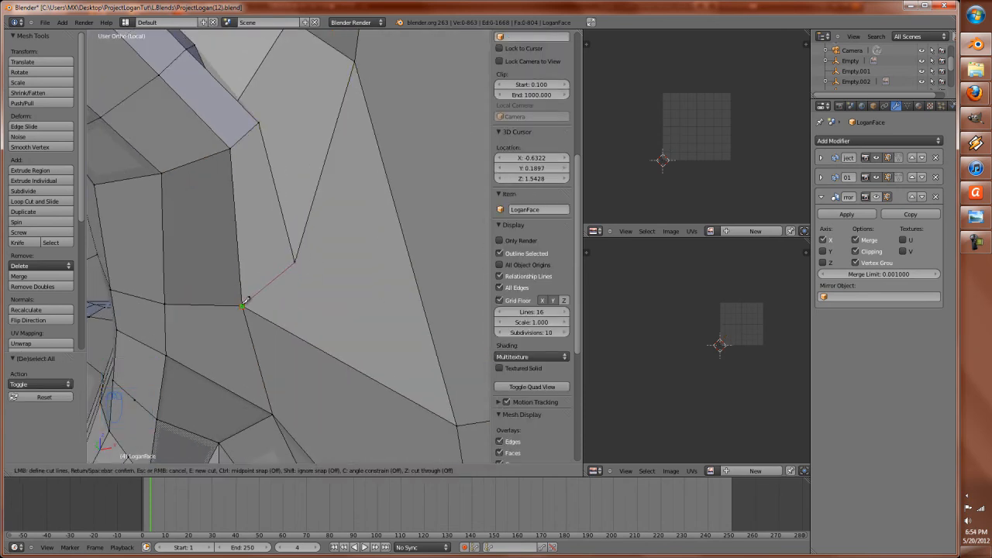
pyautogui.press('Return')
pyautogui.scroll(-2, 243, 304)
pyautogui.moveTo(279, 275)
pyautogui.mouseDown(button='middle')
pyautogui.moveTo(303, 306)
pyautogui.moveTo(322, 285)
pyautogui.moveTo(290, 271)
pyautogui.mouseUp(button='middle')
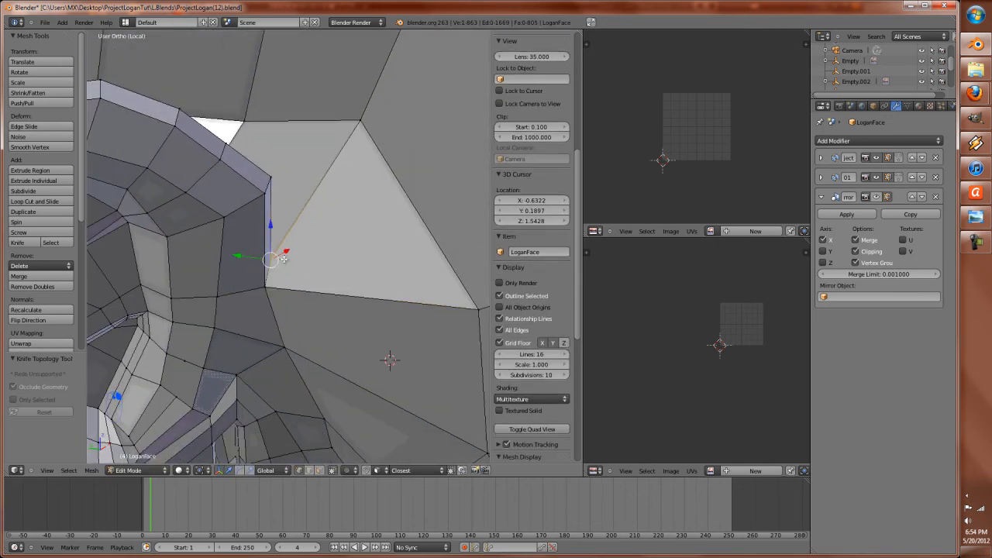
# Step: In the left side view, shift the selected vertex beside the ear's front edge toward the temple and inspect it in wireframe
pyautogui.press('KP_1')
pyautogui.press('ctrl+KP_1')
pyautogui.press('ctrl+KP_3')
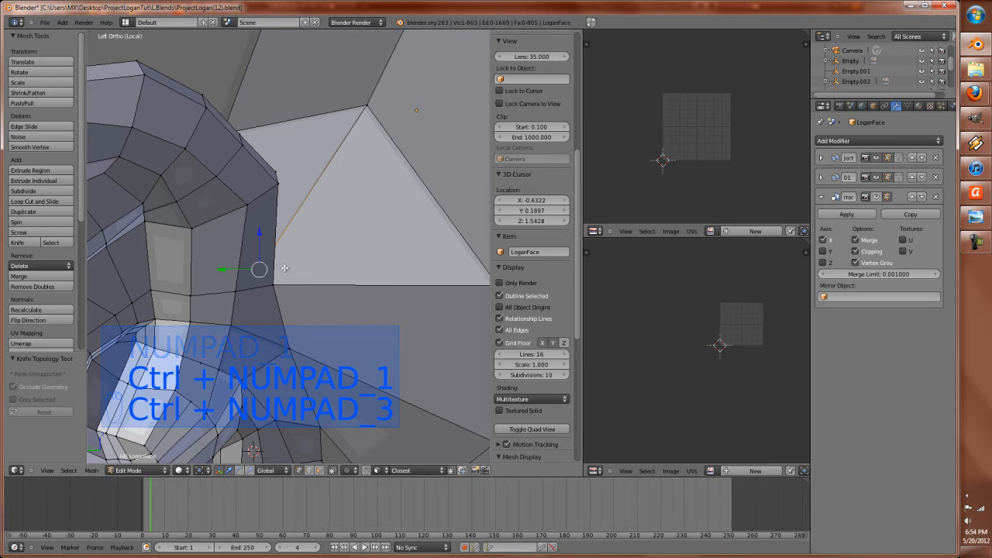
pyautogui.press('g')
pyautogui.click(329, 258)
pyautogui.press('z')
pyautogui.moveTo(296, 282)
pyautogui.mouseDown(button='middle')
pyautogui.moveTo(278, 301)
pyautogui.moveTo(265, 290)
pyautogui.mouseUp(button='middle')
pyautogui.press('z')
pyautogui.press('z')
# Step: Reposition the vertex where the ear's front edge meets the new temple faces in the left side view
pyautogui.press('KP_1')
pyautogui.press('ctrl+KP_1')
pyautogui.press('ctrl+KP_3')
pyautogui.press('z')
pyautogui.scroll(-1, 263, 288)
pyautogui.press('g')
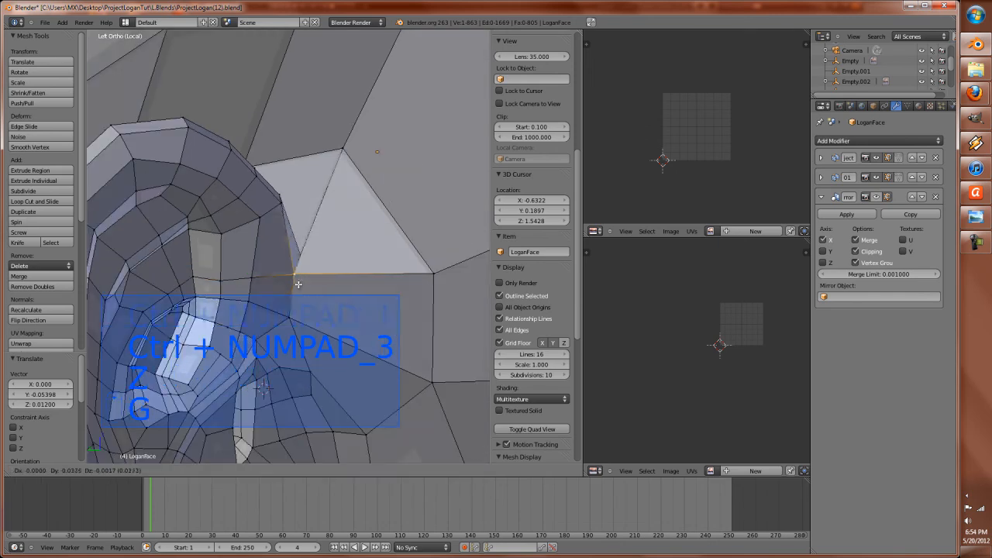
pyautogui.click(299, 276)
# Step: Return to Sculpt Mode and reshape the head surface around the ear, alternating the Grab and Smooth brushes
pyautogui.press('Tab')
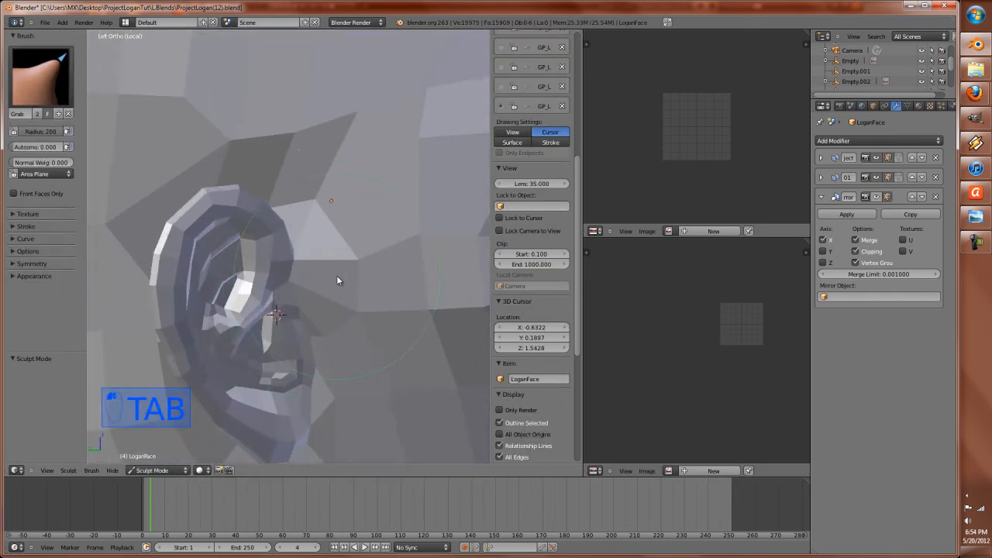
pyautogui.moveTo(284, 101); pyautogui.dragTo(259, 272, button='middle')
pyautogui.moveTo(259, 270)
pyautogui.mouseDown()
pyautogui.moveTo(281, 200)
pyautogui.moveTo(259, 341)
pyautogui.moveTo(255, 326)
pyautogui.mouseUp()
pyautogui.press('s')
pyautogui.press('g')
pyautogui.moveTo(248, 359); pyautogui.dragTo(272, 341, button='middle')
pyautogui.press('s')
pyautogui.press('g')
pyautogui.moveTo(240, 385)
pyautogui.mouseDown(button='middle')
pyautogui.moveTo(220, 382)
pyautogui.moveTo(312, 401)
pyautogui.moveTo(288, 407)
pyautogui.mouseUp(button='middle')
pyautogui.press('s')
pyautogui.press('g')
pyautogui.scroll(-5, 356, 319)
pyautogui.moveTo(357, 318); pyautogui.dragTo(344, 339, button='middle')
pyautogui.scroll(-2, 344, 340)
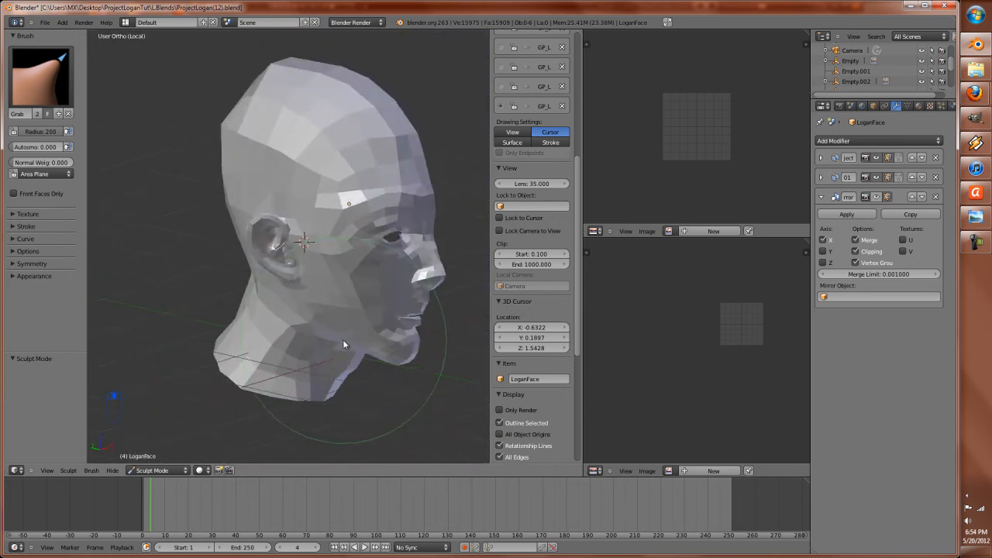
# Step: Smooth the side of the head around the temple with a sculpting stroke
pyautogui.scroll(4, 341, 310)
pyautogui.moveTo(331, 226)
pyautogui.keyDown('shift'); pyautogui.mouseDown(button='middle')
pyautogui.moveTo(220, 303)
pyautogui.moveTo(322, 320)
pyautogui.mouseUp(button='middle'); pyautogui.keyUp('shift')
pyautogui.scroll(3, 322, 321)
pyautogui.moveTo(307, 310)
pyautogui.keyDown('shift'); pyautogui.mouseDown()
pyautogui.moveTo(286, 337)
pyautogui.moveTo(310, 152)
pyautogui.mouseUp(); pyautogui.keyUp('shift')
pyautogui.scroll(-2, 288, 202)
pyautogui.moveTo(287, 201); pyautogui.dragTo(287, 272, button='middle')
pyautogui.scroll(4, 288, 271)
pyautogui.press('Tab')
pyautogui.press('Tab')
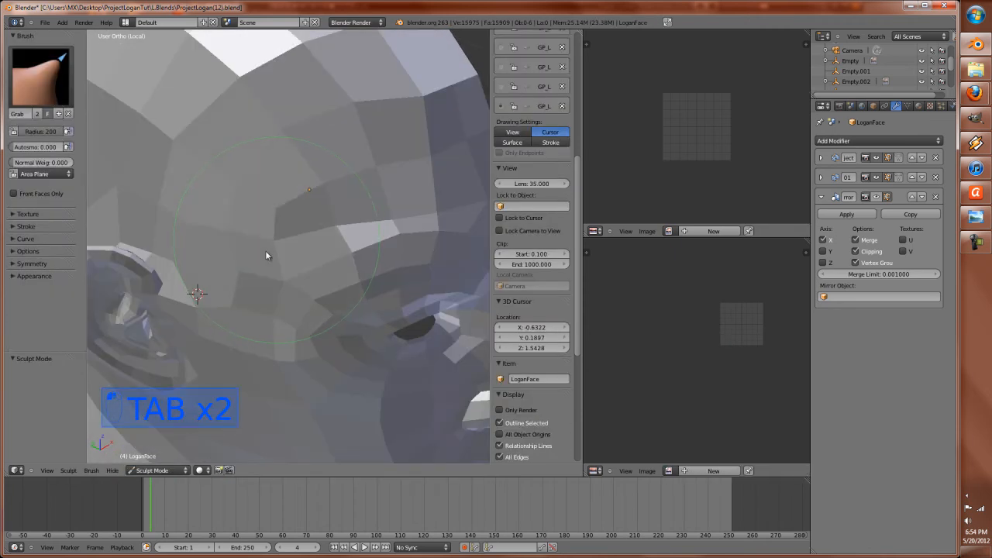
# Step: Pull the temple and forehead profile into shape with the Grab brush
pyautogui.moveTo(256, 262)
pyautogui.mouseDown(button='middle')
pyautogui.moveTo(259, 246)
pyautogui.moveTo(361, 158)
pyautogui.moveTo(381, 197)
pyautogui.moveTo(273, 240)
pyautogui.moveTo(238, 272)
pyautogui.mouseUp(button='middle')
pyautogui.moveTo(252, 214); pyautogui.dragTo(270, 213)
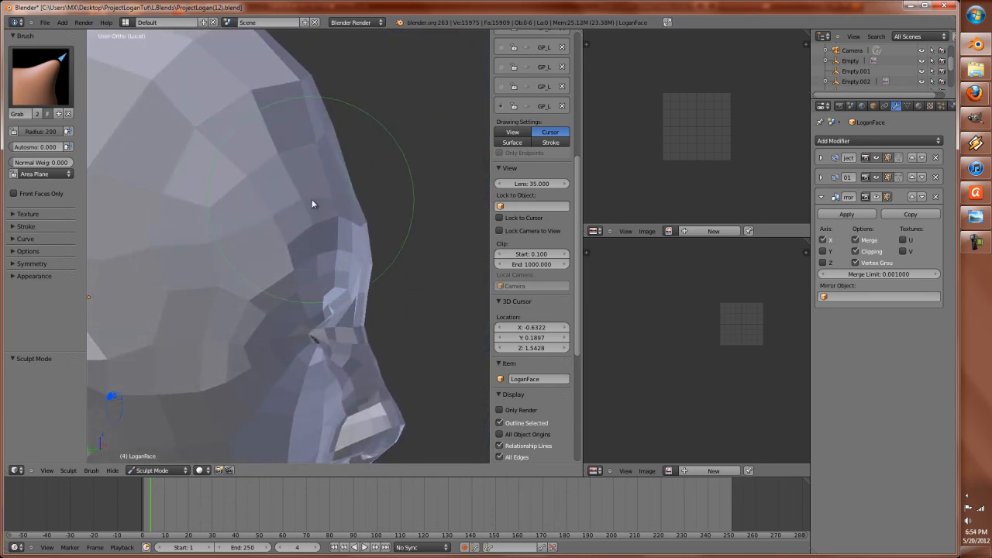
pyautogui.moveTo(345, 180); pyautogui.dragTo(349, 179)
pyautogui.scroll(-3, 345, 264)
pyautogui.moveTo(336, 293); pyautogui.dragTo(257, 289, button='middle')
pyautogui.scroll(-2, 260, 293)
pyautogui.scroll(2, 261, 297)
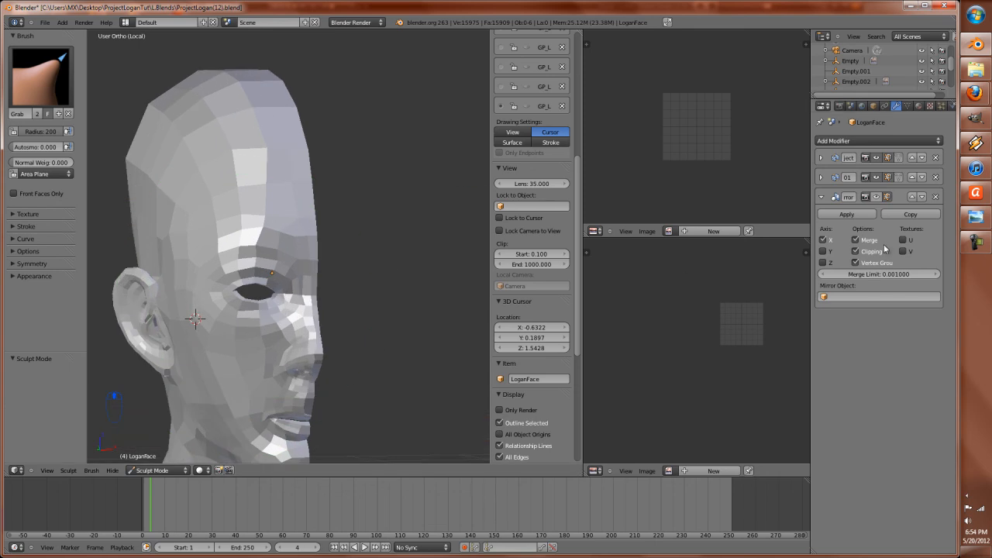
# Step: Turn on the Mirror modifier's viewport display and view the whole head from the front in Object Mode
pyautogui.click(876, 200)
pyautogui.scroll(-3, 286, 314)
pyautogui.press('a')
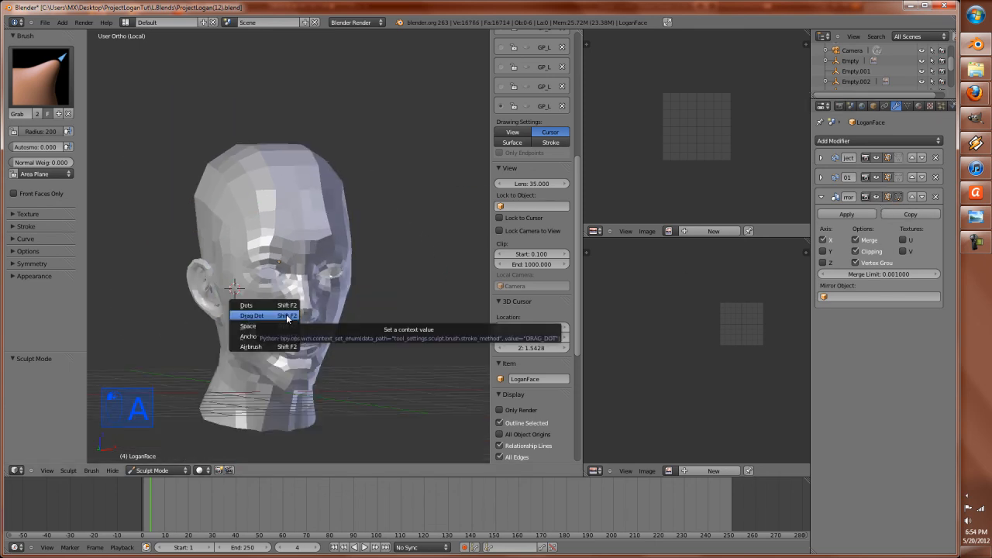
pyautogui.click(163, 470)
pyautogui.click(163, 462)
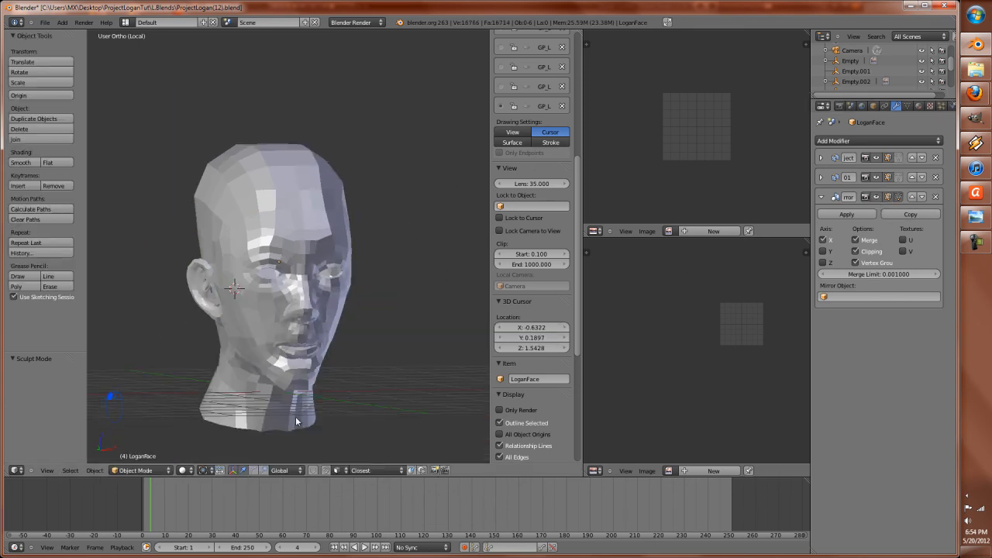
pyautogui.press('KP_1')
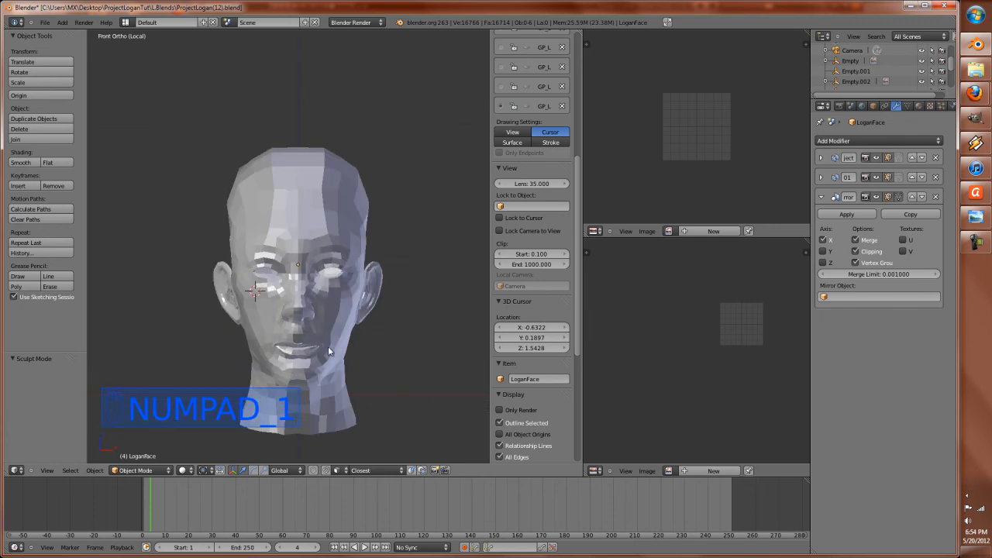
pyautogui.scroll(3, 316, 366)
pyautogui.scroll(-2, 367, 365)
# Step: Enter Edit Mode and add a loop cut through the faces running from the upper forehead to the temple
pyautogui.press('Tab')
pyautogui.moveTo(230, 262); pyautogui.dragTo(278, 291, button='middle')
pyautogui.scroll(3, 236, 288)
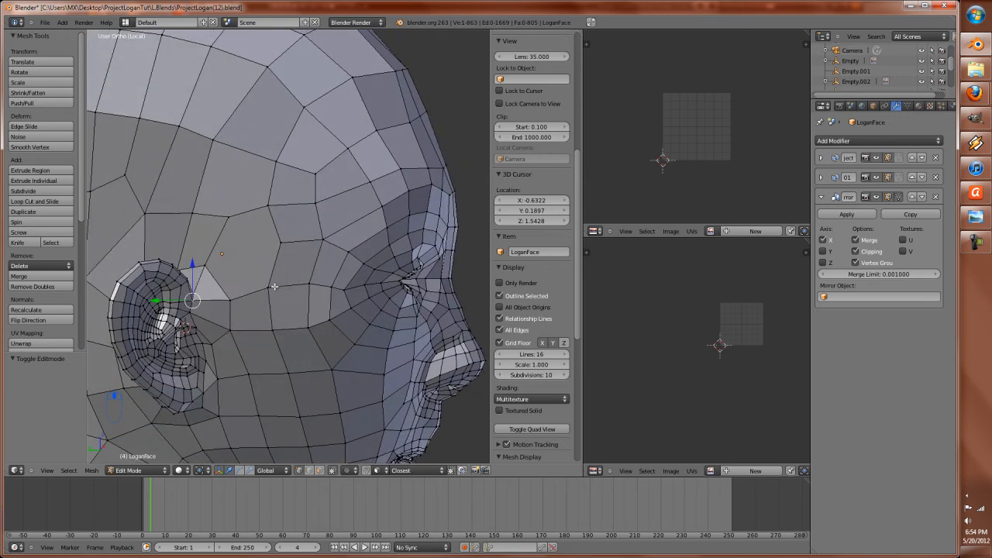
pyautogui.scroll(2, 277, 290)
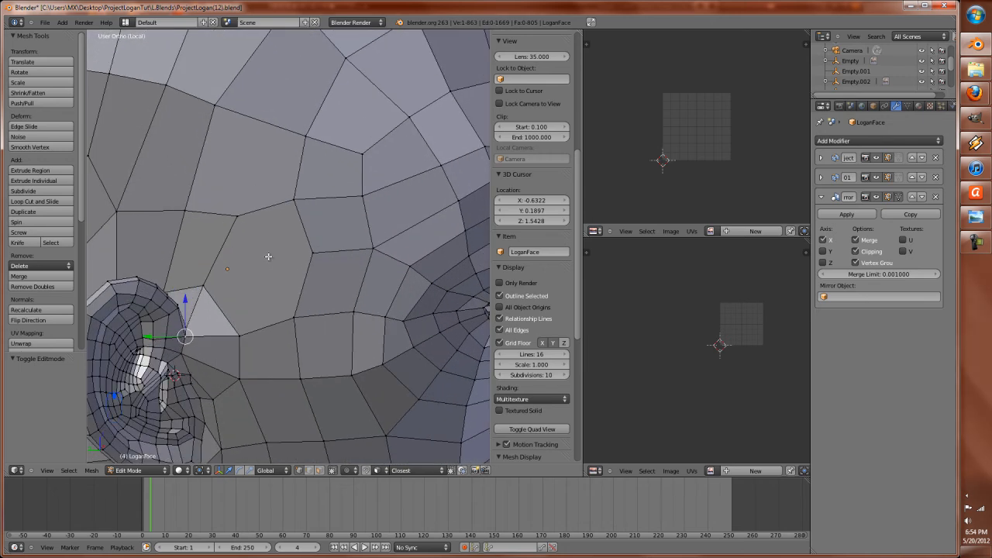
pyautogui.scroll(-2, 269, 262)
pyautogui.keyDown('shift'); pyautogui.moveTo(275, 222); pyautogui.dragTo(262, 307, button='middle'); pyautogui.keyUp('shift')
pyautogui.hotkey('ctrl', 'r')
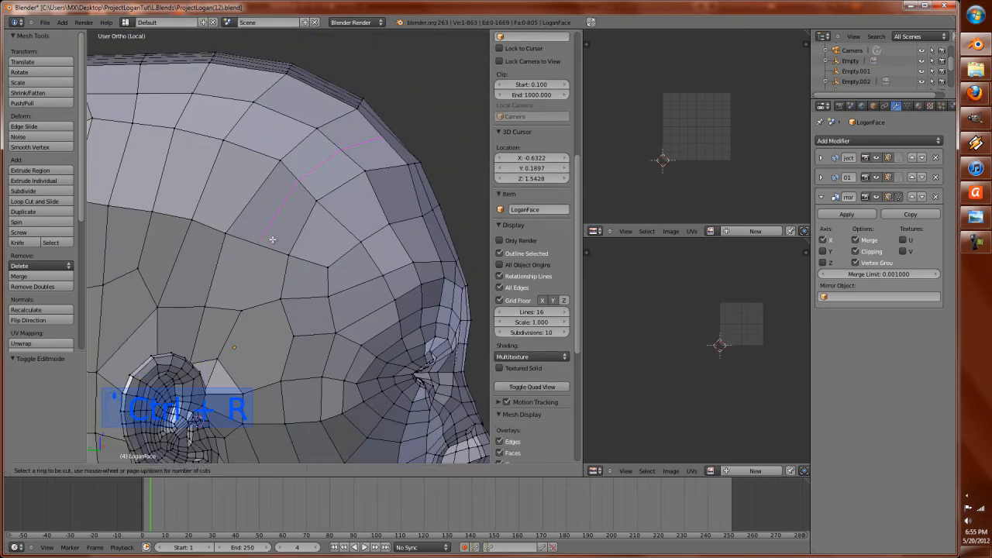
pyautogui.click(272, 239)
pyautogui.scroll(2, 243, 321)
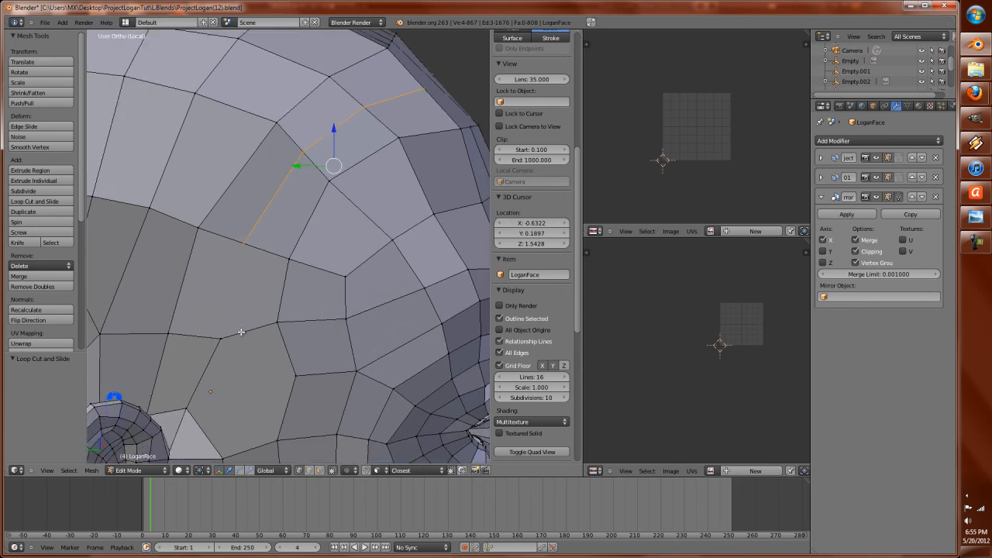
pyautogui.scroll(-1, 239, 335)
# Step: Knife-cut from the new loop's lower end through the temple vertex to the vertex ahead of the ear, and check the shading
pyautogui.press('a')
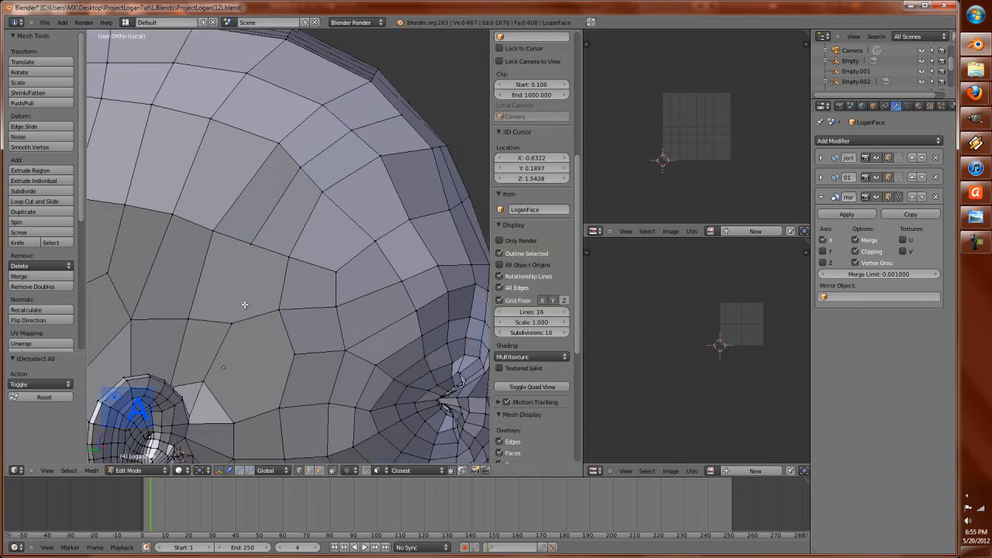
pyautogui.press('k')
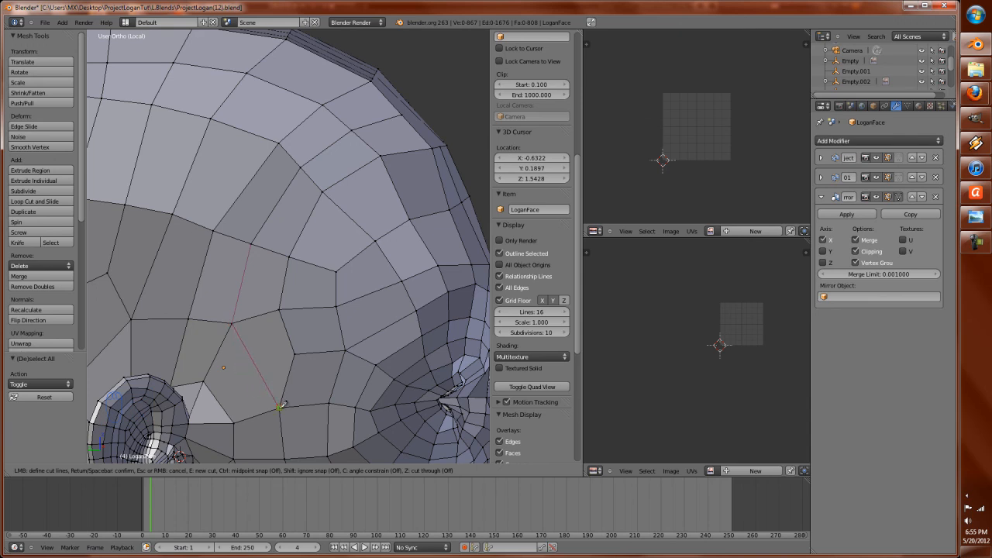
pyautogui.press('Return')
pyautogui.scroll(-1, 270, 361)
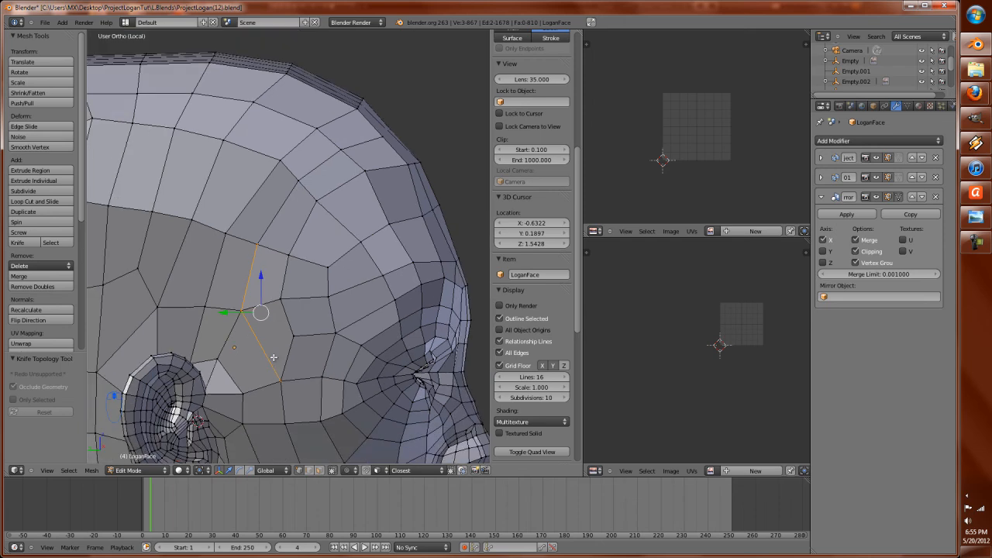
pyautogui.press('KP_1')
pyautogui.press('ctrl+KP_1')
pyautogui.press('ctrl+KP_3')
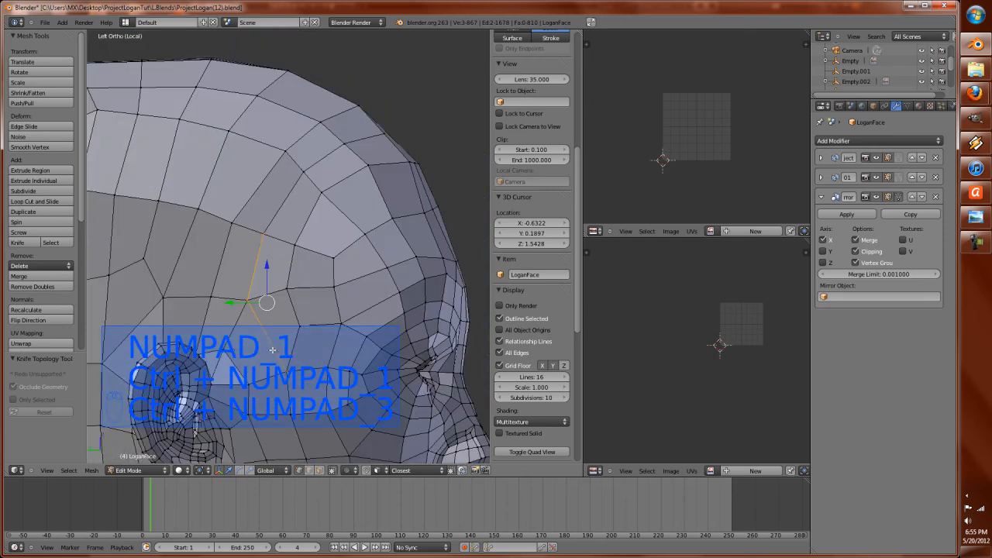
pyautogui.press('Tab')
pyautogui.scroll(6, 312, 313)
pyautogui.press('Tab')
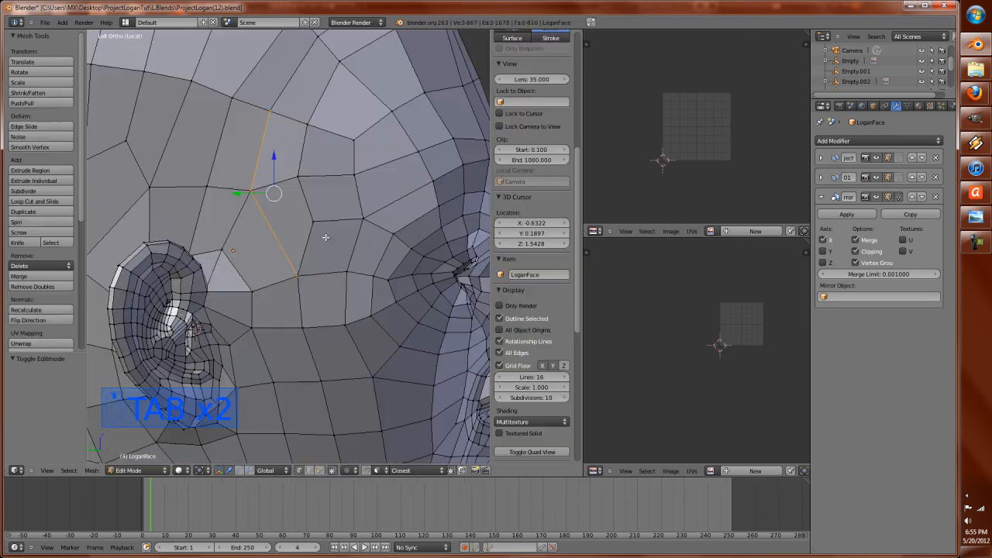
# Step: Move the lower and middle vertices of the new temple cut to even out the surrounding faces
pyautogui.rightClick(297, 269)
pyautogui.press('g')
pyautogui.click(286, 261)
pyautogui.rightClick(251, 194)
pyautogui.press('g')
pyautogui.click(249, 199)
# Step: Edge-slide the edge loop running from the crown down the side of the forehead by a factor of about -0.096
pyautogui.scroll(-3, 250, 199)
pyautogui.keyDown('shift'); pyautogui.moveTo(253, 169); pyautogui.dragTo(266, 252, button='middle'); pyautogui.keyUp('shift')
pyautogui.scroll(2, 268, 250)
pyautogui.rightClick(264, 150)
pyautogui.keyDown('shift'); pyautogui.rightClick(287, 117); pyautogui.keyUp('shift')
pyautogui.moveTo(265, 158); pyautogui.dragTo(323, 119, button='middle')
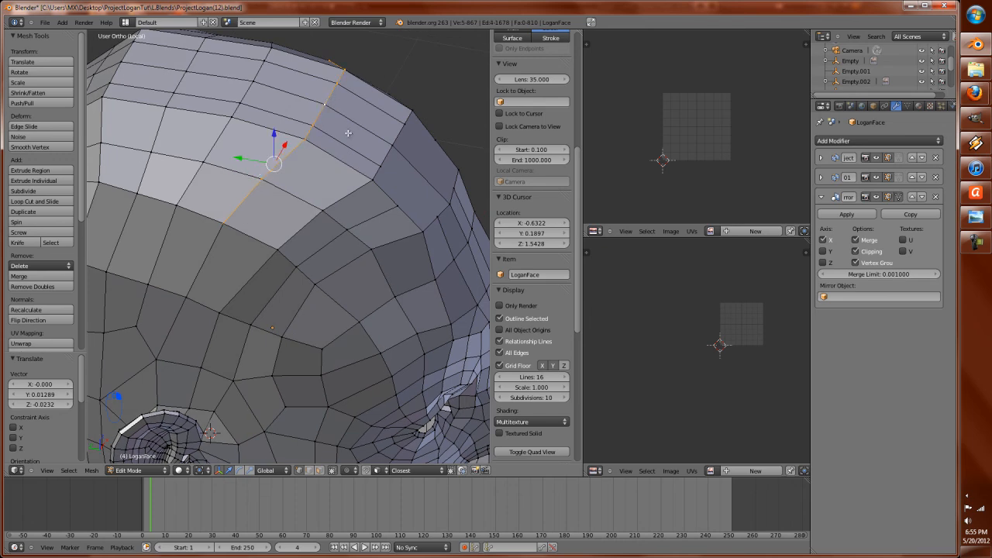
pyautogui.hotkey('ctrl', 'e')
pyautogui.click(350, 135)
pyautogui.hotkey('ctrl', 'z')
pyautogui.hotkey('ctrl', 'e')
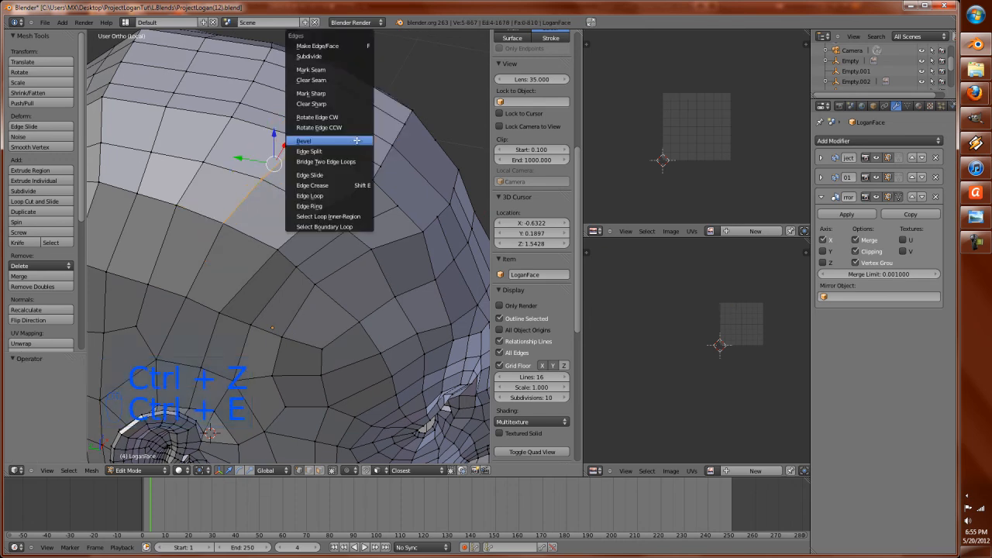
pyautogui.click(341, 174)
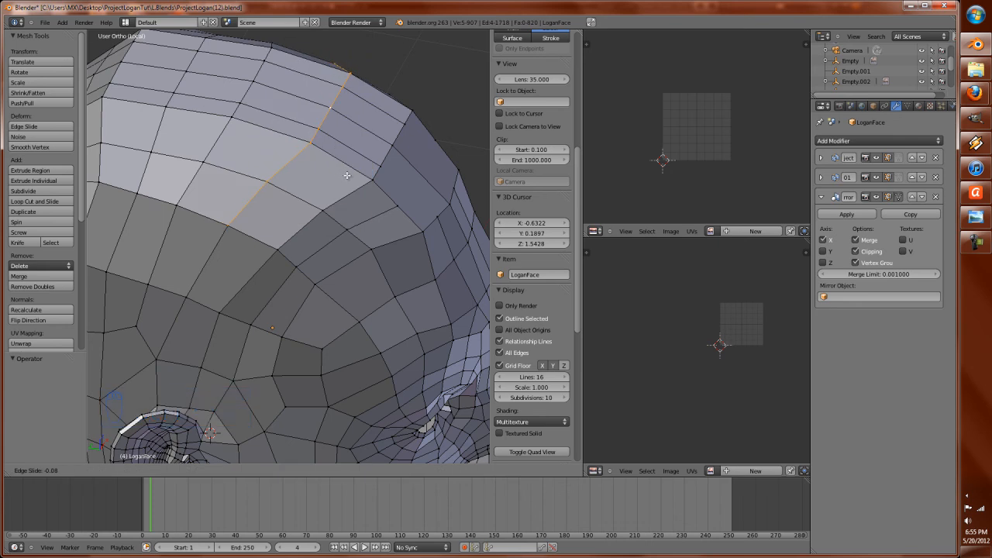
pyautogui.click(199, 139)
# Step: Edge-slide the neighbouring loop farther back on the head, and switch to Sculpt Mode
pyautogui.keyDown('alt'); pyautogui.rightClick(218, 153); pyautogui.keyUp('alt')
pyautogui.scroll(-2, 212, 178)
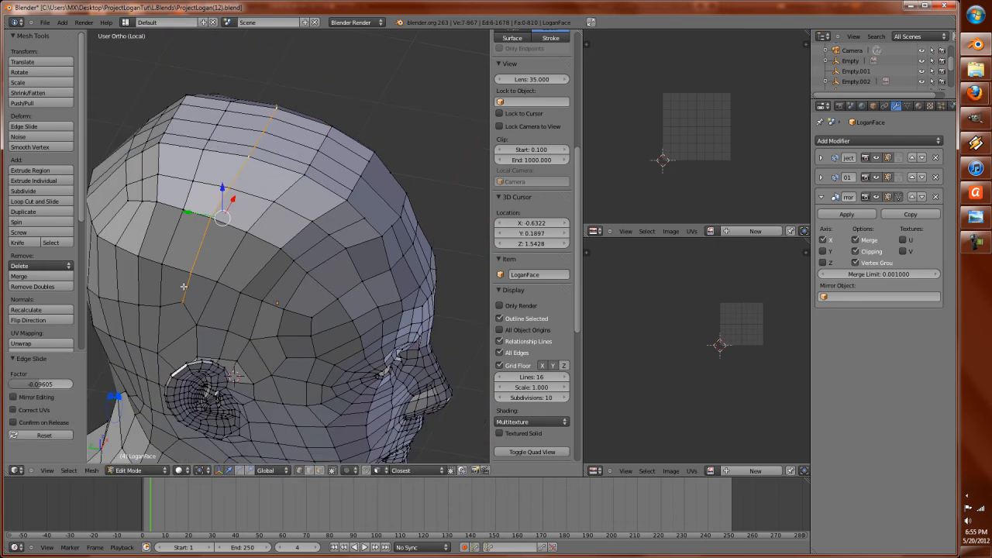
pyautogui.hotkey('ctrl', 'e')
pyautogui.click(221, 258)
pyautogui.press('Tab')
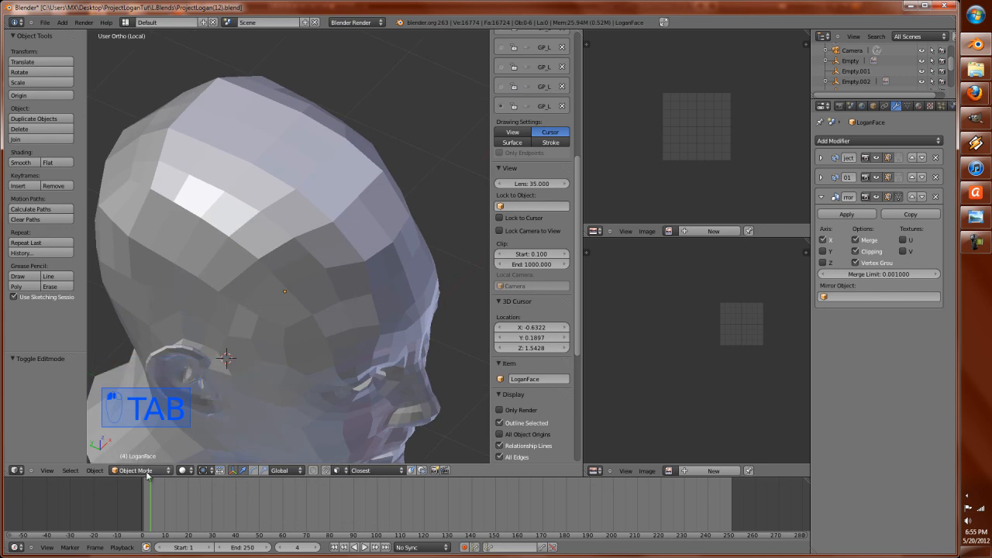
pyautogui.click(143, 470)
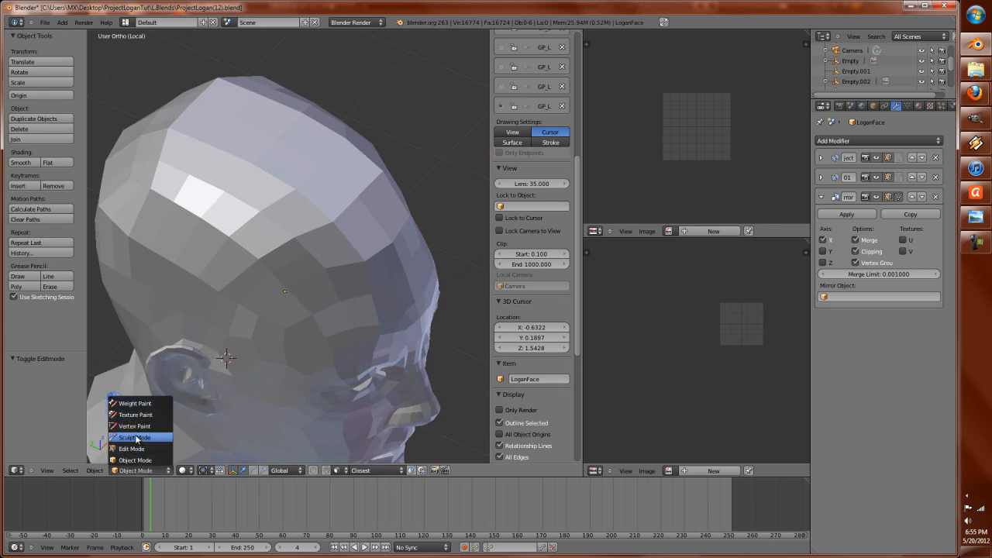
pyautogui.click(136, 437)
pyautogui.moveTo(317, 208)
pyautogui.keyDown('shift'); pyautogui.mouseDown()
pyautogui.moveTo(362, 265)
pyautogui.moveTo(351, 246)
pyautogui.mouseUp(); pyautogui.keyUp('shift')
pyautogui.moveTo(350, 247)
pyautogui.mouseDown(button='middle')
pyautogui.moveTo(305, 223)
pyautogui.moveTo(379, 193)
pyautogui.moveTo(273, 249)
pyautogui.moveTo(286, 206)
pyautogui.moveTo(307, 212)
pyautogui.mouseUp(button='middle')
pyautogui.hotkey('ctrl', 'z')
pyautogui.hotkey('ctrl', 'z')
pyautogui.hotkey('ctrl', 'z')
# Step: Smooth the surface at the back of the head behind the ear
pyautogui.scroll(4, 308, 212)
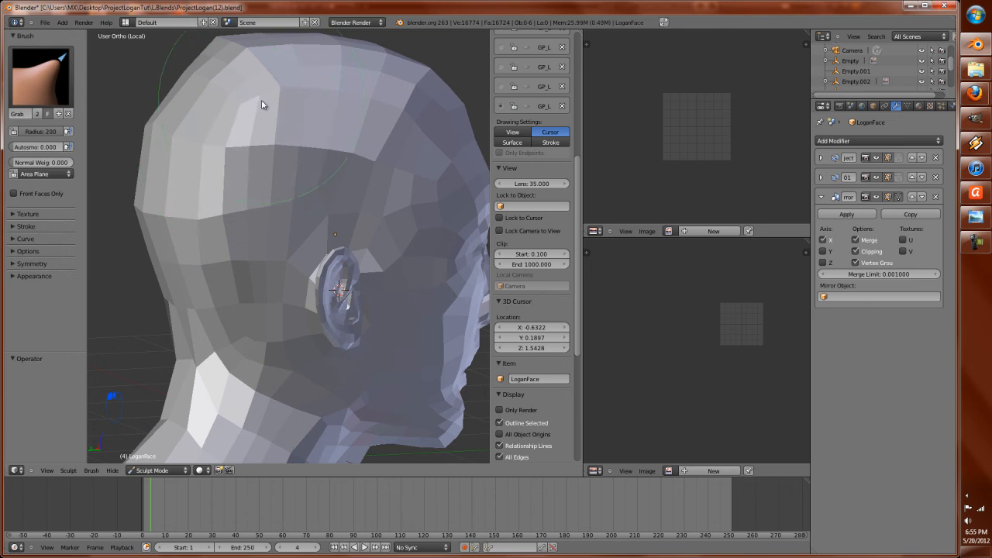
pyautogui.moveTo(258, 123); pyautogui.dragTo(308, 126, button='middle')
pyautogui.keyDown('shift'); pyautogui.moveTo(275, 235); pyautogui.dragTo(273, 201); pyautogui.keyUp('shift')
pyautogui.moveTo(274, 198); pyautogui.dragTo(284, 216, button='middle')
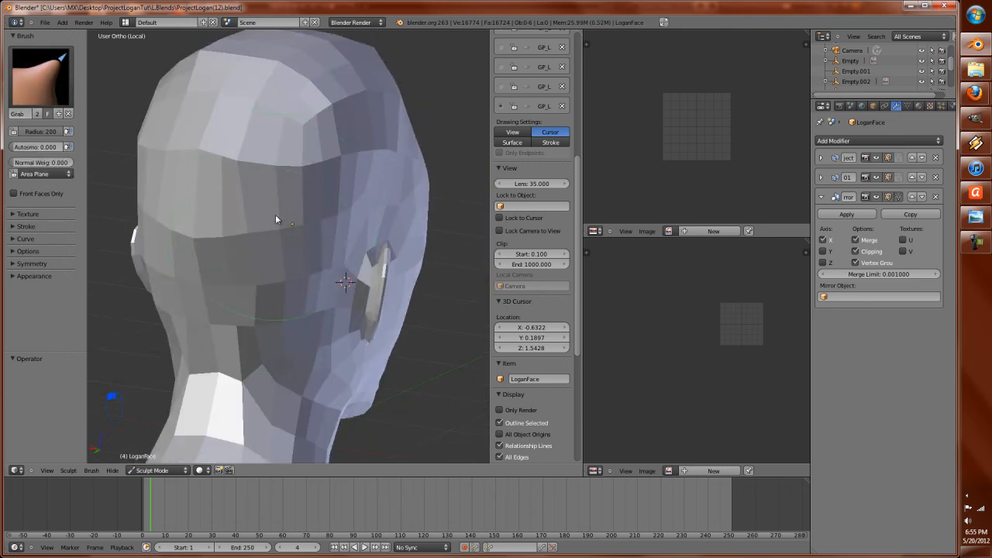
pyautogui.moveTo(315, 142); pyautogui.dragTo(238, 224, button='middle')
# Step: Examine the mirrored head from the front in solid and textured shading
pyautogui.press('KP_1')
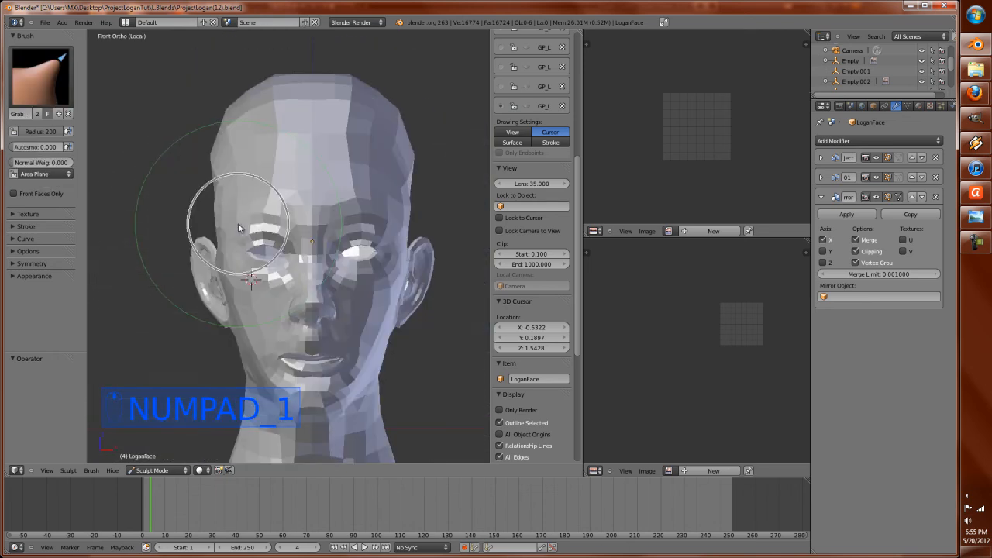
pyautogui.scroll(-2, 238, 223)
pyautogui.scroll(5, 261, 221)
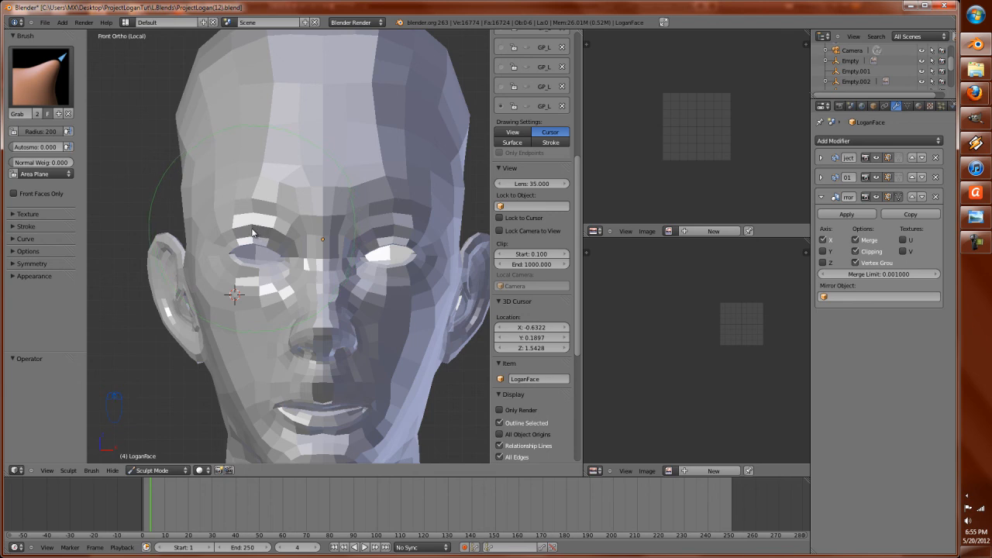
pyautogui.hotkey('alt', 'z')
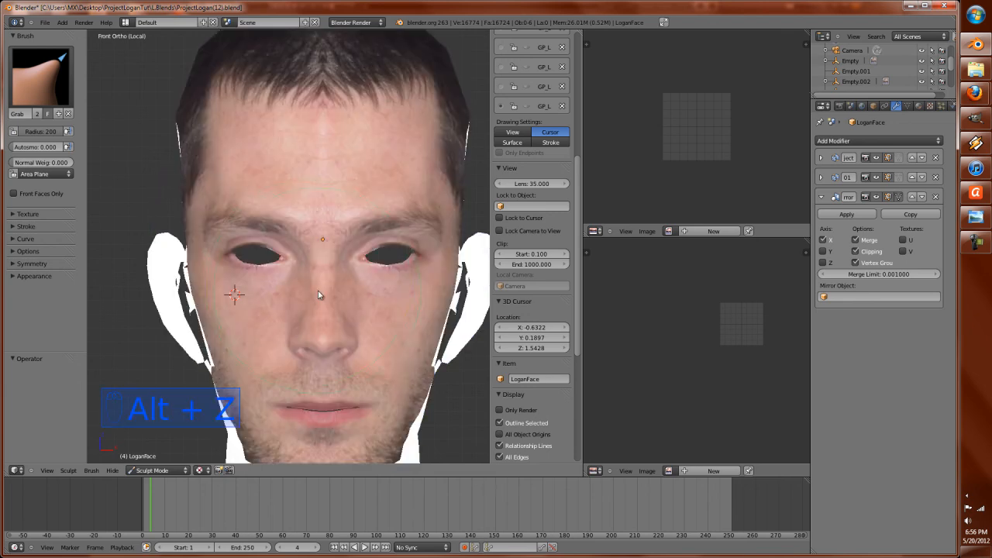
pyautogui.scroll(-3, 317, 295)
pyautogui.scroll(4, 356, 282)
pyautogui.moveTo(345, 298); pyautogui.dragTo(353, 260, button='middle')
pyautogui.press('z')
pyautogui.press('z')
# Step: Enter Edit Mode and move a vertex at the front of the neck along the Y axis
pyautogui.scroll(1, 291, 270)
pyautogui.moveTo(292, 312)
pyautogui.keyDown('shift'); pyautogui.mouseDown(button='middle')
pyautogui.moveTo(343, 251)
pyautogui.moveTo(272, 268)
pyautogui.moveTo(326, 286)
pyautogui.moveTo(388, 279)
pyautogui.moveTo(419, 329)
pyautogui.mouseUp(button='middle'); pyautogui.keyUp('shift')
pyautogui.press('Tab')
pyautogui.scroll(3, 403, 275)
pyautogui.rightClick(396, 345)
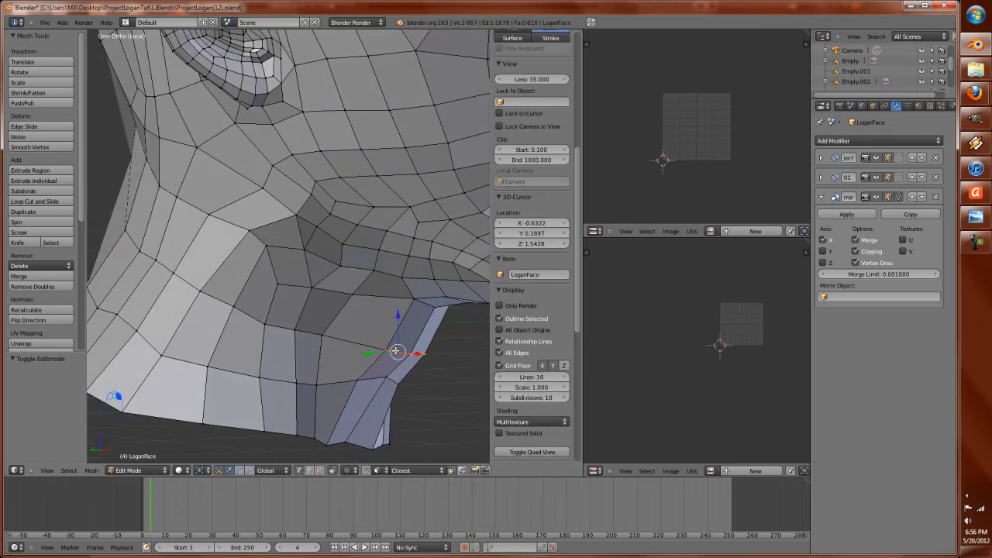
pyautogui.moveTo(371, 352); pyautogui.dragTo(308, 338)
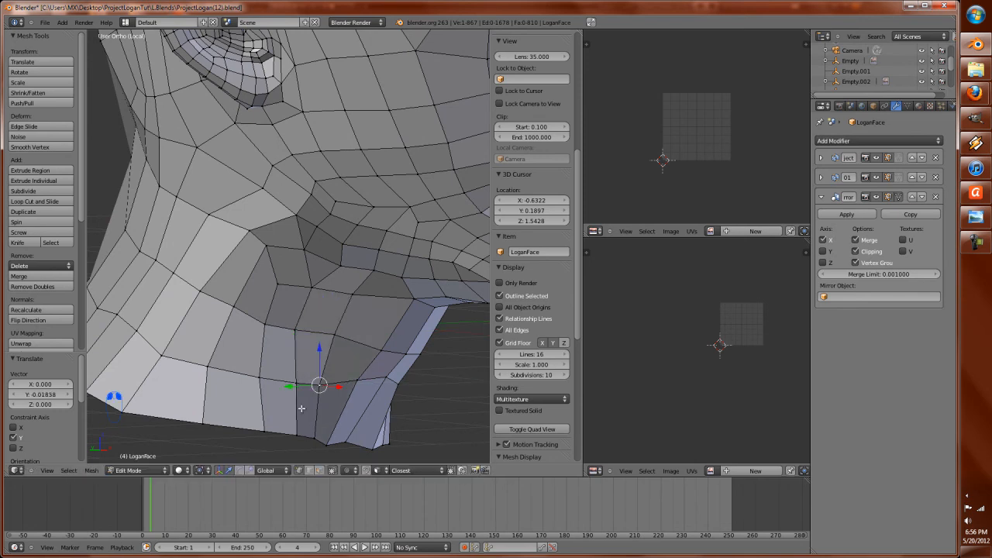
# Step: Adjust the vertices along the lower front rim of the neck by moving them slightly
pyautogui.scroll(-4, 290, 383)
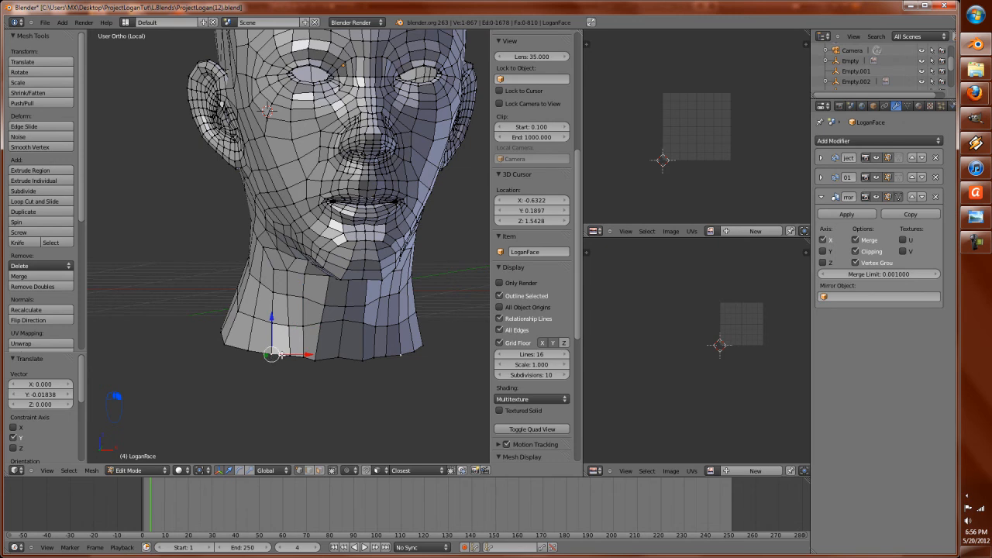
pyautogui.keyDown('shift'); pyautogui.rightClick(286, 356); pyautogui.keyUp('shift')
pyautogui.press('g')
pyautogui.click(277, 365)
pyautogui.moveTo(279, 364); pyautogui.dragTo(339, 333, button='middle')
# Step: Select the edge loop over the crown and back of the head, excluding its neck portion, and edge-slide it by a factor of -0.336
pyautogui.press('Tab')
pyautogui.moveTo(254, 285)
pyautogui.keyDown('shift'); pyautogui.mouseDown(button='middle')
pyautogui.moveTo(287, 321)
pyautogui.moveTo(315, 292)
pyautogui.moveTo(226, 326)
pyautogui.mouseUp(button='middle'); pyautogui.keyUp('shift')
pyautogui.scroll(-2, 228, 321)
pyautogui.moveTo(246, 261)
pyautogui.keyDown('shift'); pyautogui.mouseDown(button='middle')
pyautogui.moveTo(264, 303)
pyautogui.moveTo(255, 233)
pyautogui.moveTo(306, 314)
pyautogui.mouseUp(button='middle'); pyautogui.keyUp('shift')
pyautogui.moveTo(262, 206)
pyautogui.mouseDown(button='middle')
pyautogui.moveTo(276, 230)
pyautogui.moveTo(288, 209)
pyautogui.moveTo(249, 208)
pyautogui.mouseUp(button='middle')
pyautogui.press('Tab')
pyautogui.scroll(3, 279, 225)
pyautogui.keyDown('alt'); pyautogui.rightClick(264, 211); pyautogui.keyUp('alt')
pyautogui.moveTo(280, 246); pyautogui.dragTo(269, 230, button='middle')
pyautogui.scroll(-2, 269, 230)
pyautogui.press('z')
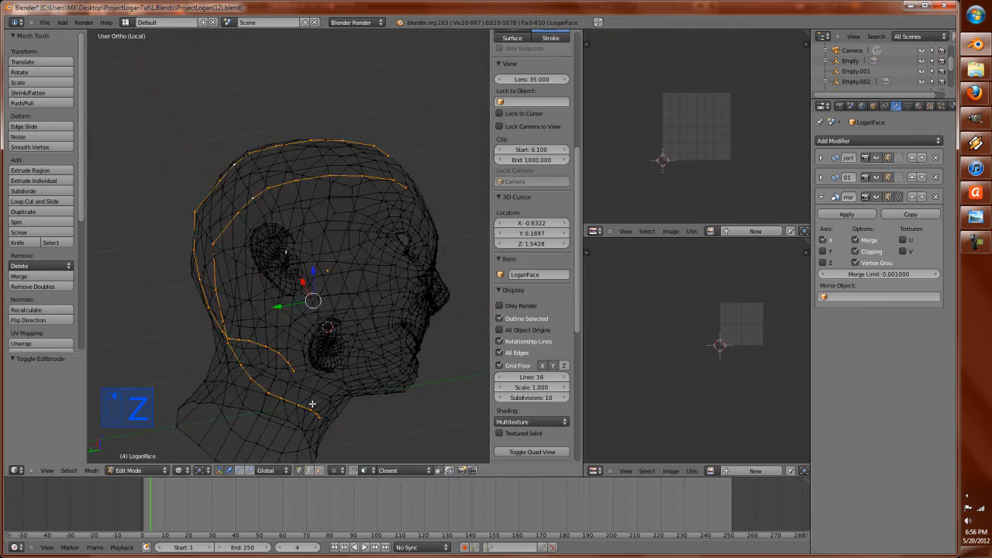
pyautogui.moveTo(316, 414); pyautogui.dragTo(251, 370, button='middle')
pyautogui.rightClick(250, 370)
pyautogui.press('z')
pyautogui.moveTo(266, 326)
pyautogui.mouseDown(button='middle')
pyautogui.moveTo(303, 342)
pyautogui.moveTo(321, 328)
pyautogui.mouseUp(button='middle')
pyautogui.scroll(2, 321, 327)
pyautogui.hotkey('ctrl', 'e')
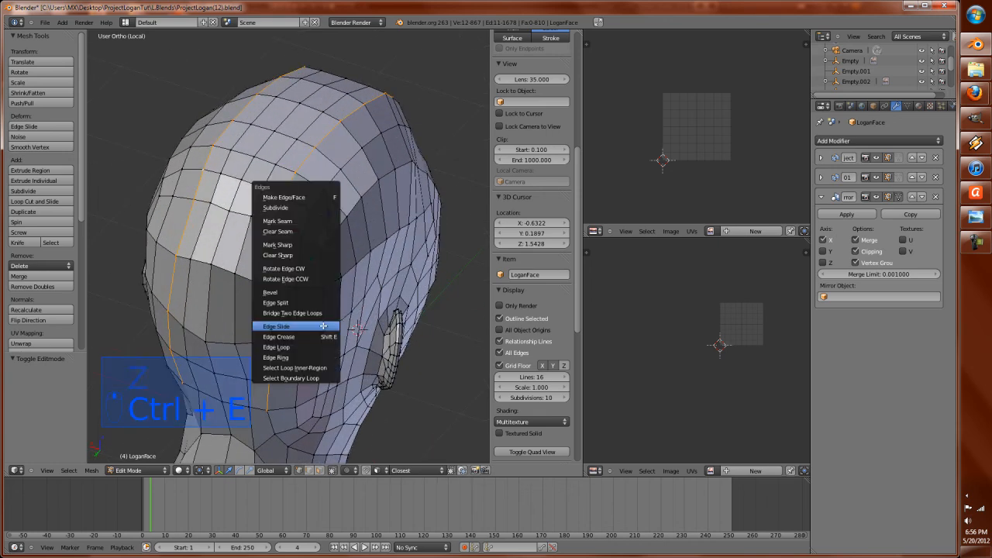
pyautogui.click(321, 327)
pyautogui.click(333, 328)
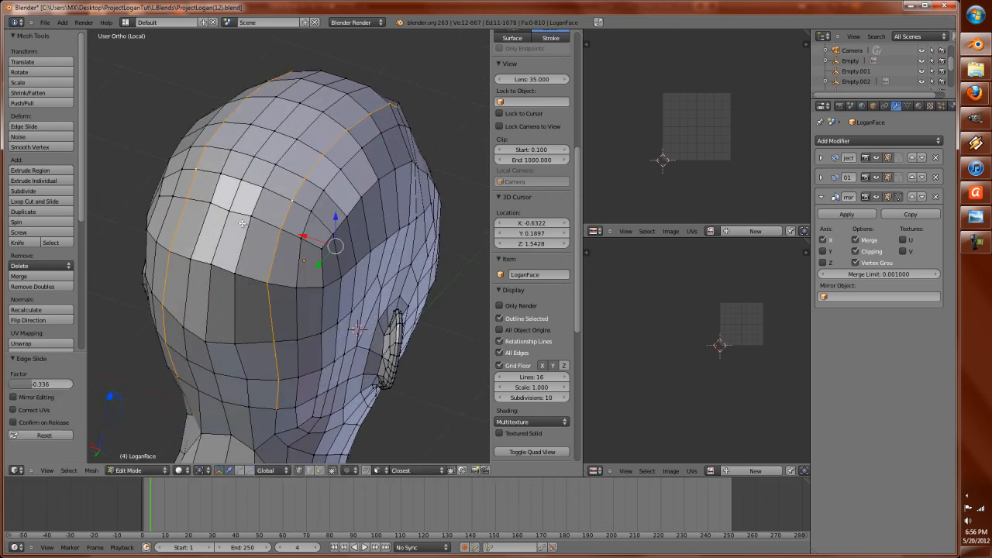
# Step: Select the neighbouring edge loop over the top of the head and edge-slide it by a factor of -0.172
pyautogui.keyDown('alt'); pyautogui.rightClick(248, 266); pyautogui.keyUp('alt')
pyautogui.scroll(-3, 259, 279)
pyautogui.press('z')
pyautogui.moveTo(284, 362)
pyautogui.mouseDown(button='middle')
pyautogui.moveTo(261, 355)
pyautogui.moveTo(258, 380)
pyautogui.moveTo(225, 341)
pyautogui.moveTo(188, 326)
pyautogui.mouseUp(button='middle')
pyautogui.press('z')
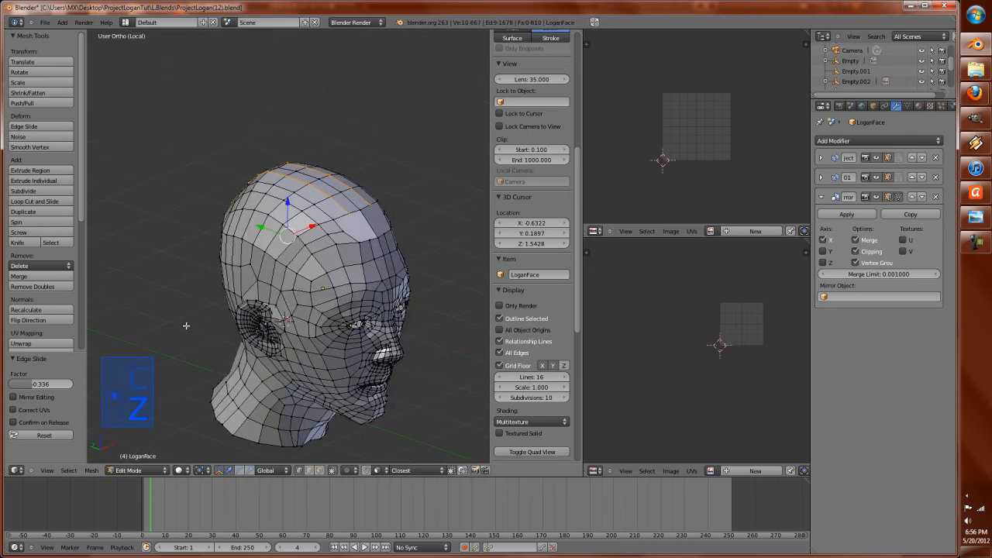
pyautogui.scroll(2, 290, 324)
pyautogui.hotkey('ctrl', 'e')
pyautogui.click(293, 297)
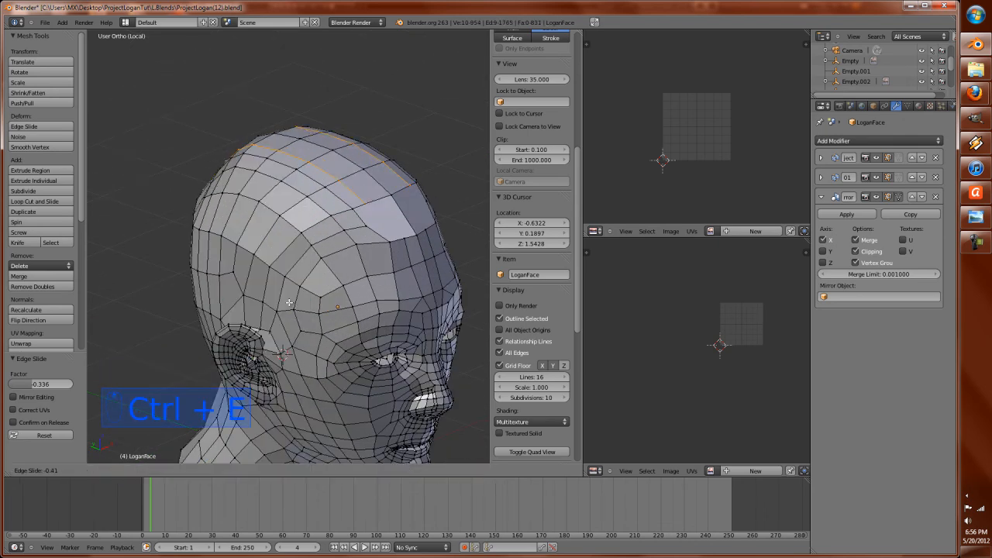
pyautogui.click(291, 301)
# Step: Knife-cut two lengthwise edges and one crosswise edge through the large faces at the top of the forehead
pyautogui.moveTo(292, 300); pyautogui.dragTo(252, 293, button='middle')
pyautogui.scroll(4, 321, 279)
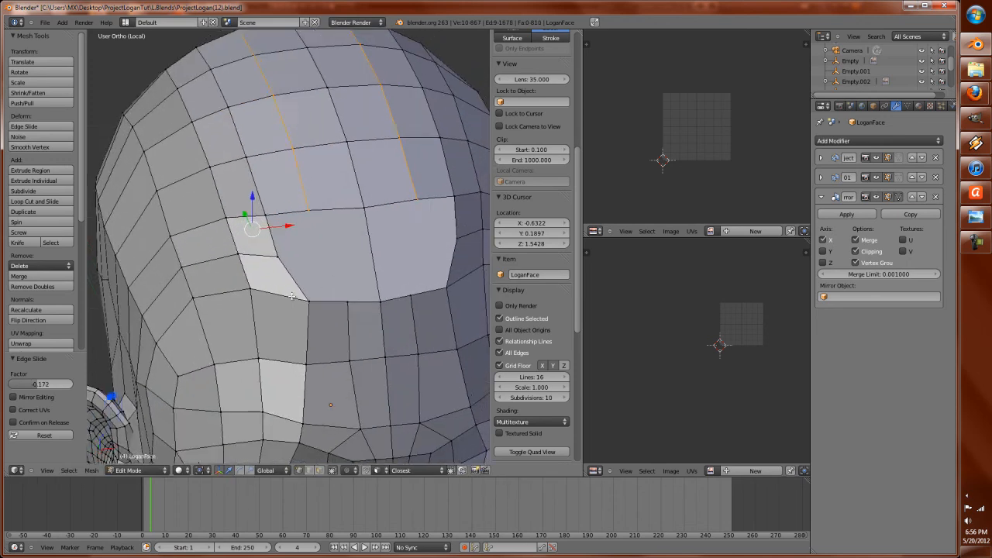
pyautogui.moveTo(335, 269); pyautogui.dragTo(280, 281, button='middle')
pyautogui.press('a')
pyautogui.press('k')
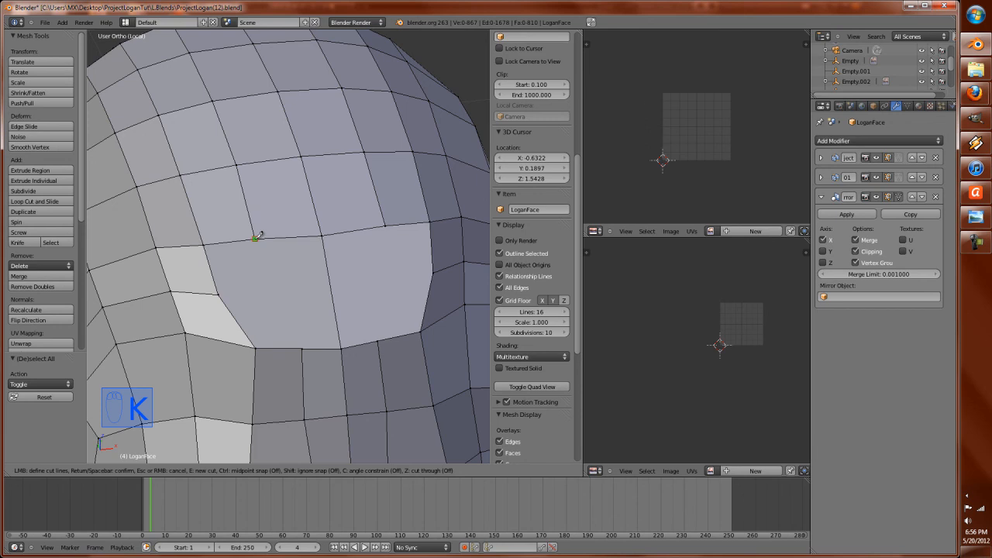
pyautogui.click(303, 348)
pyautogui.press('Return')
pyautogui.press('l')
pyautogui.press('l')
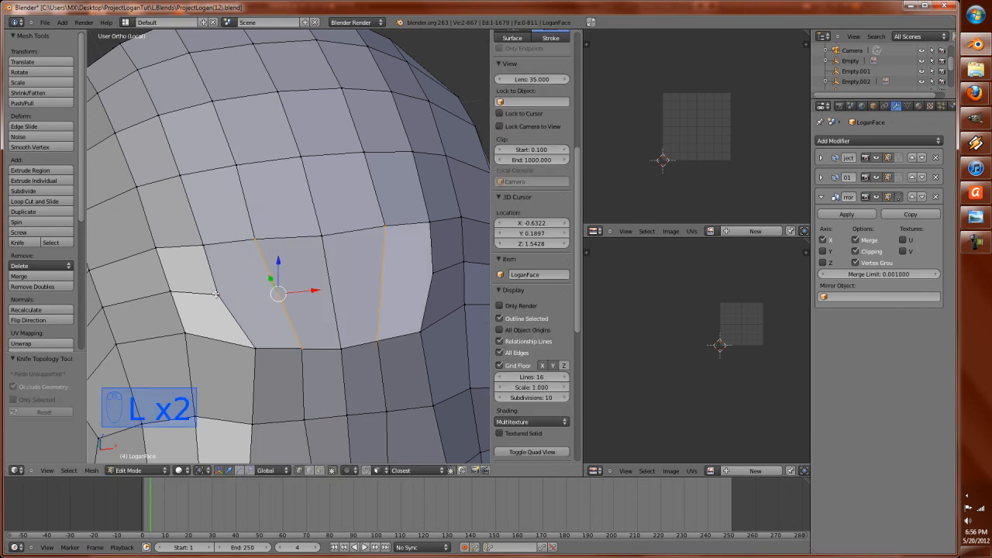
pyautogui.press('k')
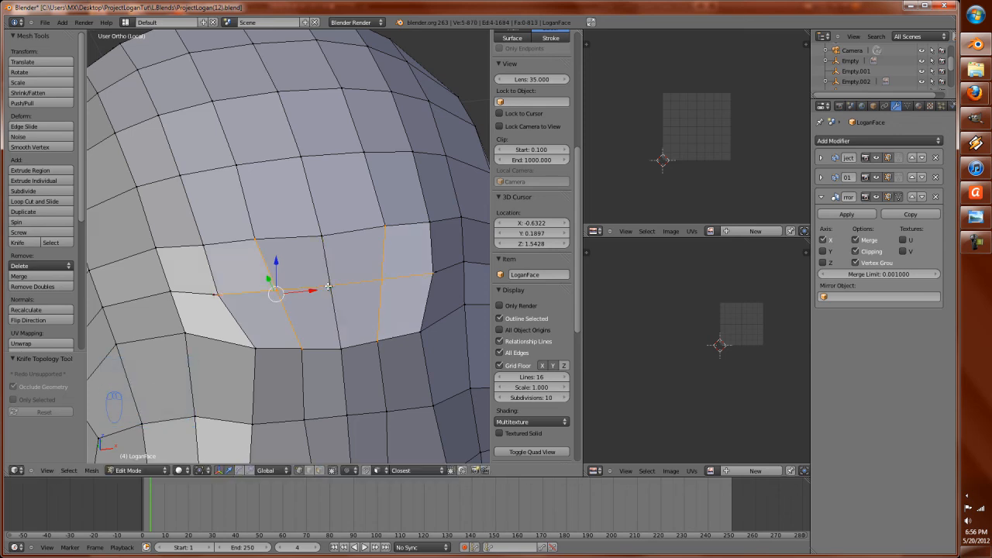
pyautogui.press('Return')
pyautogui.scroll(-6, 329, 286)
pyautogui.moveTo(310, 298); pyautogui.dragTo(358, 325, button='middle')
pyautogui.scroll(2, 372, 302)
pyautogui.press('a')
# Step: Move the extra vertex on the edge near the top of the head and dissolve it
pyautogui.press('Tab')
pyautogui.moveTo(389, 294)
pyautogui.mouseDown(button='middle')
pyautogui.moveTo(356, 293)
pyautogui.moveTo(375, 299)
pyautogui.moveTo(370, 286)
pyautogui.moveTo(386, 271)
pyautogui.moveTo(373, 247)
pyautogui.mouseUp(button='middle')
pyautogui.scroll(-3, 323, 284)
pyautogui.scroll(4, 362, 260)
pyautogui.scroll(4, 276, 294)
pyautogui.press('Tab')
pyautogui.scroll(1, 337, 288)
pyautogui.moveTo(337, 288)
pyautogui.mouseDown(button='middle')
pyautogui.moveTo(330, 307)
pyautogui.moveTo(334, 291)
pyautogui.mouseUp(button='middle')
pyautogui.scroll(3, 334, 290)
pyautogui.rightClick(348, 327)
pyautogui.press('g')
pyautogui.click(304, 333)
pyautogui.press('x')
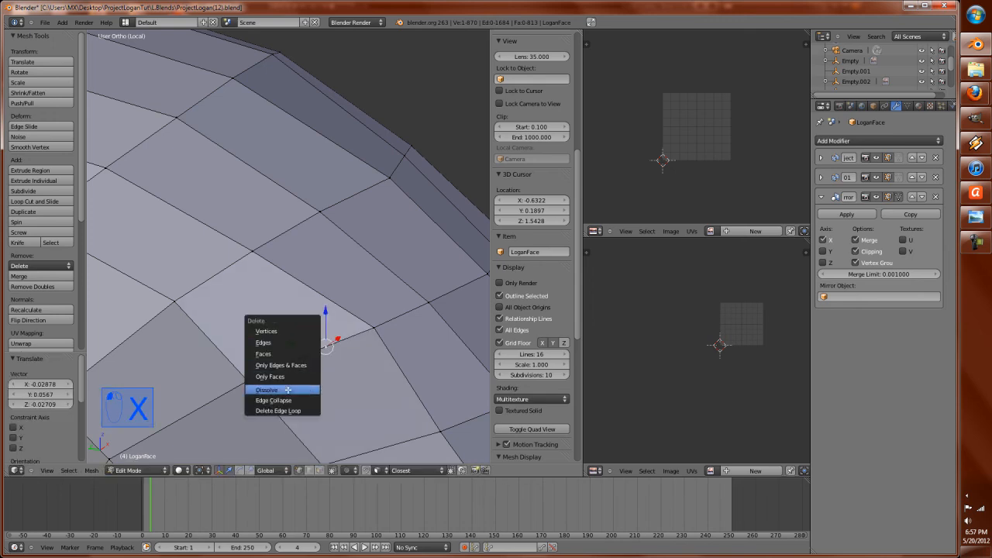
pyautogui.click(287, 390)
pyautogui.scroll(-2, 327, 345)
pyautogui.hotkey('ctrl', 'r')
pyautogui.scroll(-3, 325, 349)
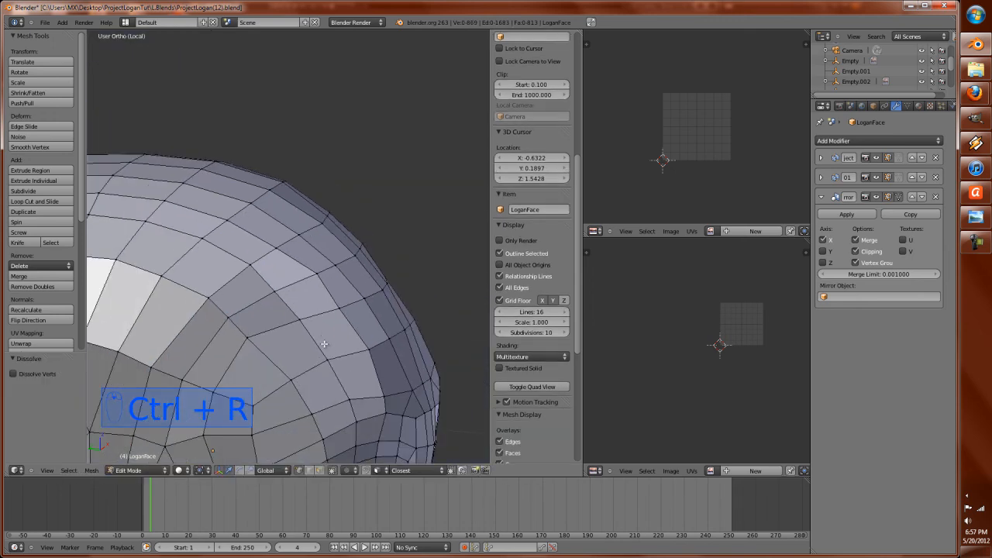
# Step: Switch to Sculpt Mode and reshape the area around the jaw and neck with the Grab brush at radius 200
pyautogui.press('Tab')
pyautogui.moveTo(297, 274)
pyautogui.mouseDown(button='middle')
pyautogui.moveTo(313, 251)
pyautogui.moveTo(287, 322)
pyautogui.moveTo(306, 268)
pyautogui.moveTo(286, 272)
pyautogui.mouseUp(button='middle')
pyautogui.scroll(3, 279, 263)
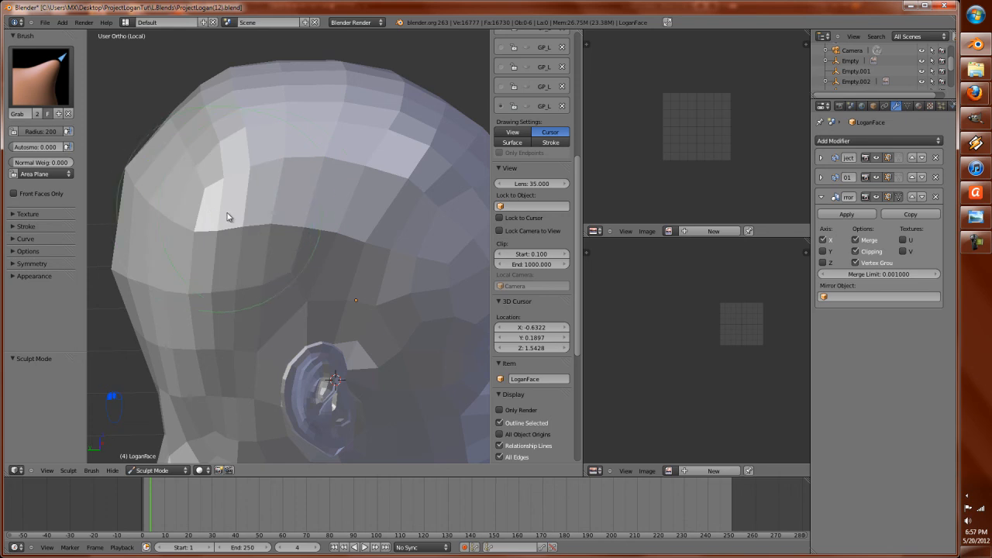
pyautogui.scroll(-3, 303, 240)
pyautogui.moveTo(288, 215)
pyautogui.mouseDown(button='middle')
pyautogui.moveTo(317, 266)
pyautogui.moveTo(252, 249)
pyautogui.mouseUp(button='middle')
pyautogui.scroll(2, 247, 271)
pyautogui.keyDown('shift'); pyautogui.moveTo(241, 291); pyautogui.dragTo(290, 191, button='middle'); pyautogui.keyUp('shift')
pyautogui.moveTo(347, 324); pyautogui.dragTo(290, 271, button='middle')
pyautogui.scroll(2, 318, 330)
pyautogui.moveTo(252, 282)
pyautogui.mouseDown()
pyautogui.moveTo(241, 258)
pyautogui.moveTo(233, 257)
pyautogui.moveTo(245, 265)
pyautogui.moveTo(199, 233)
pyautogui.moveTo(226, 277)
pyautogui.moveTo(220, 303)
pyautogui.mouseUp()
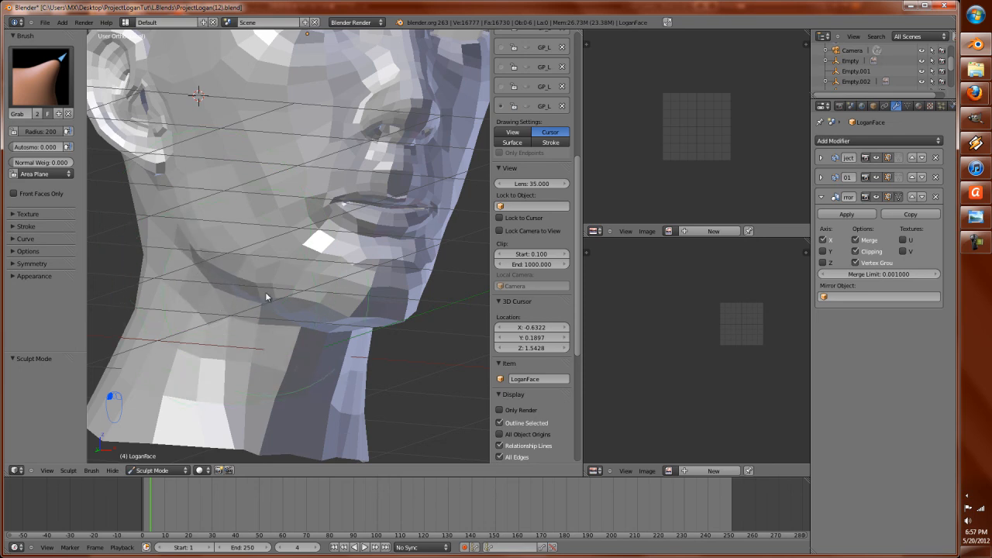
# Step: Set the Grab brush radius to 183 and pull the nostril wing and side of the nose into shape
pyautogui.scroll(-3, 263, 294)
pyautogui.moveTo(260, 293); pyautogui.dragTo(350, 279, button='middle')
pyautogui.scroll(6, 267, 329)
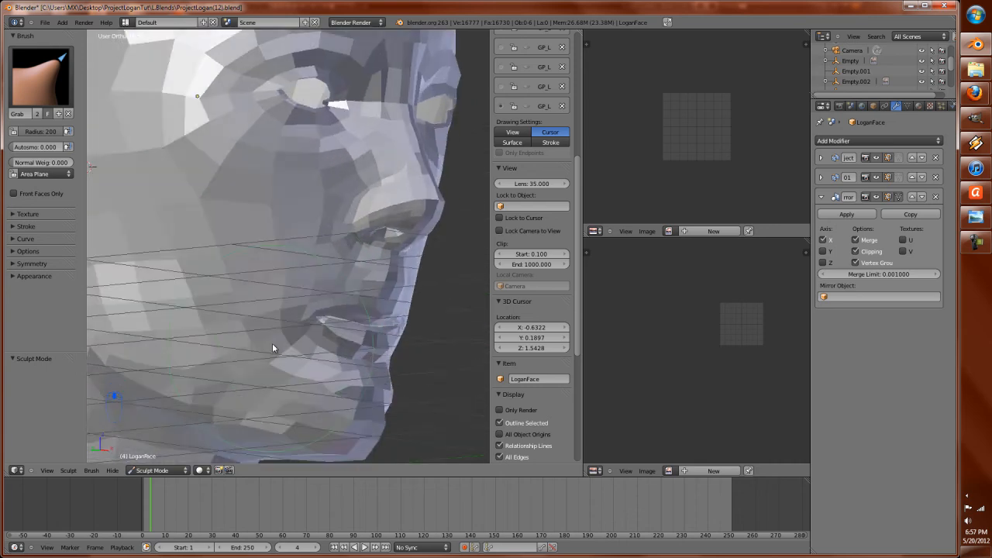
pyautogui.press('f')
pyautogui.click(293, 333)
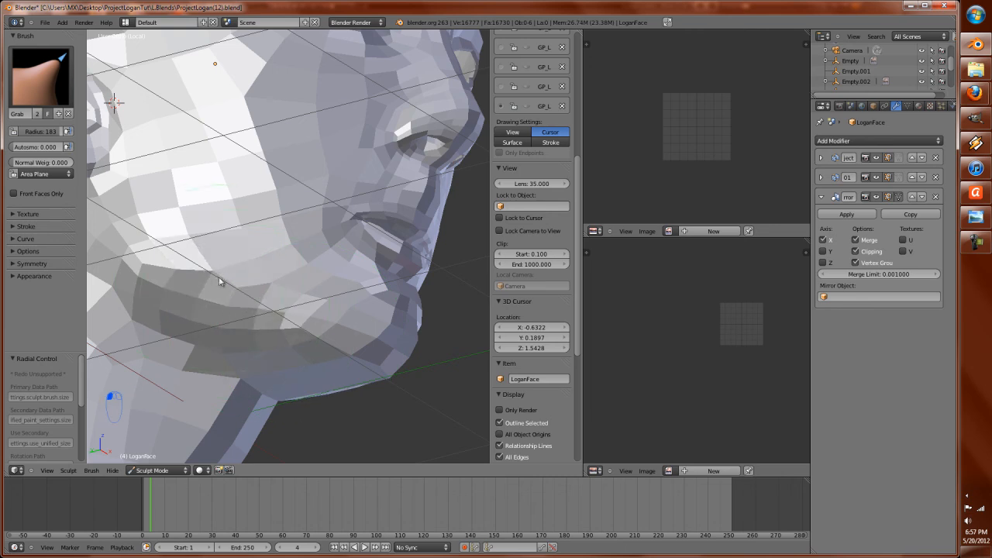
pyautogui.moveTo(226, 287); pyautogui.dragTo(79, 375, button='middle')
pyautogui.scroll(-1, 354, 266)
pyautogui.scroll(4, 351, 281)
pyautogui.scroll(3, 211, 363)
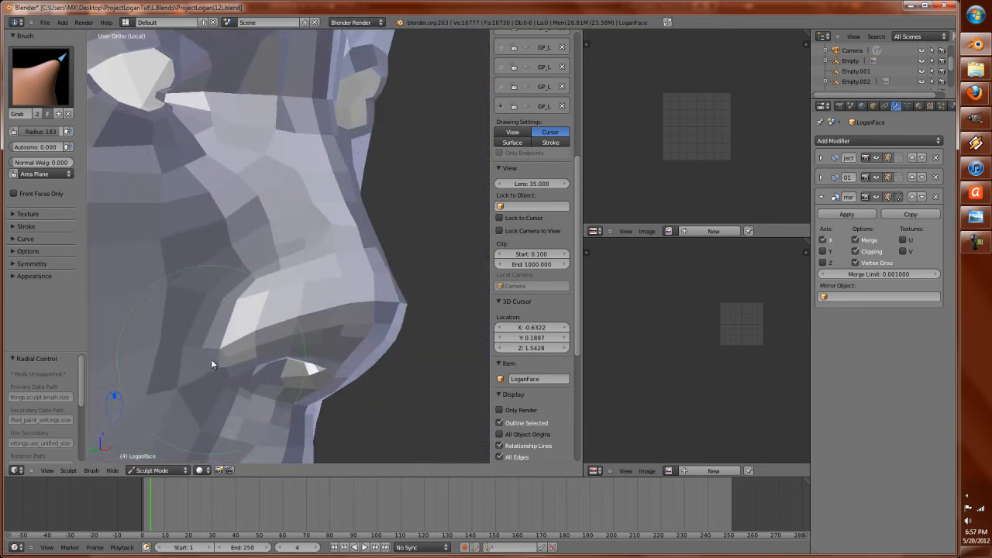
pyautogui.moveTo(210, 371); pyautogui.dragTo(221, 368)
pyautogui.moveTo(228, 291); pyautogui.dragTo(240, 283)
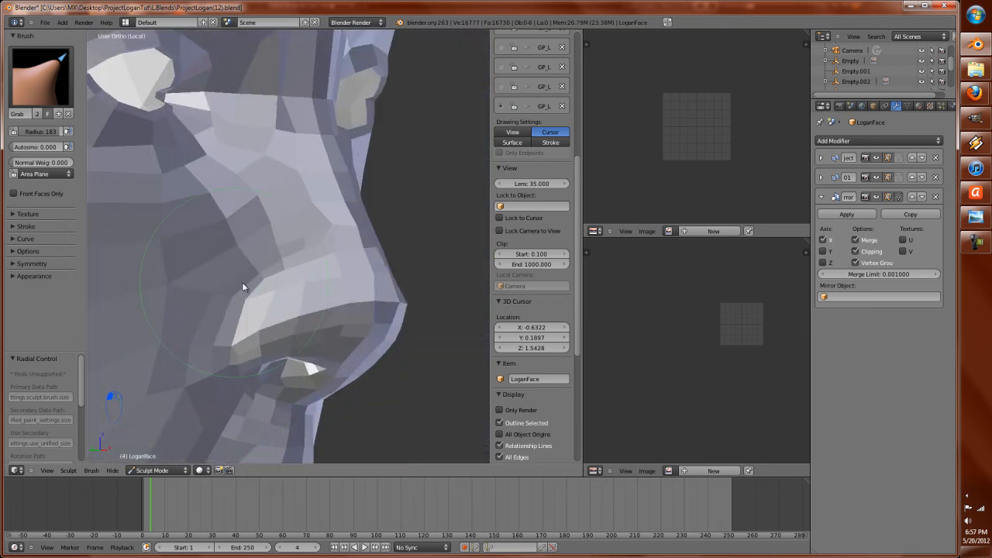
pyautogui.moveTo(280, 249); pyautogui.dragTo(288, 245)
# Step: Reshape the underside and tip of the nose from the front with the Grab brush
pyautogui.scroll(-3, 291, 249)
pyautogui.moveTo(316, 273); pyautogui.dragTo(349, 245, button='middle')
pyautogui.scroll(3, 320, 287)
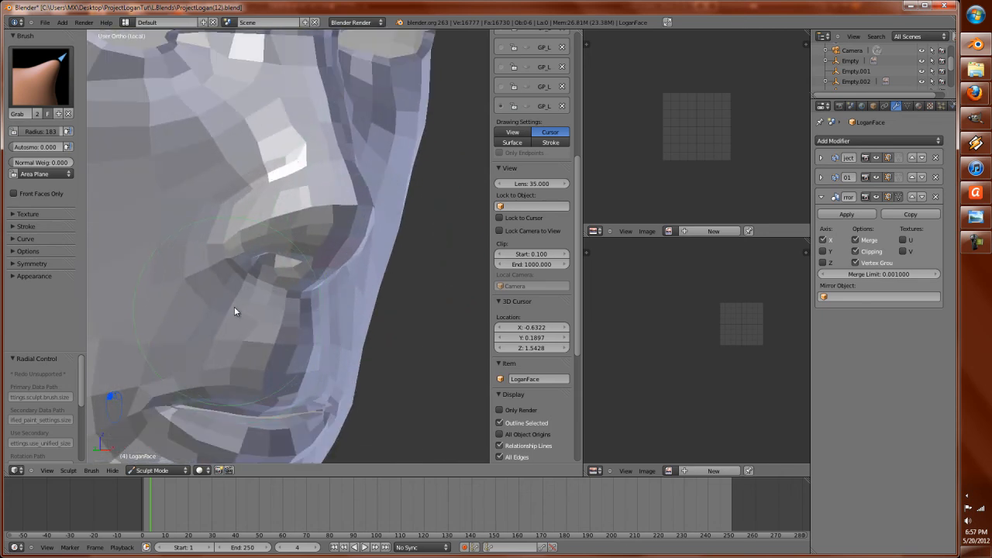
pyautogui.moveTo(256, 328); pyautogui.dragTo(216, 333, button='middle')
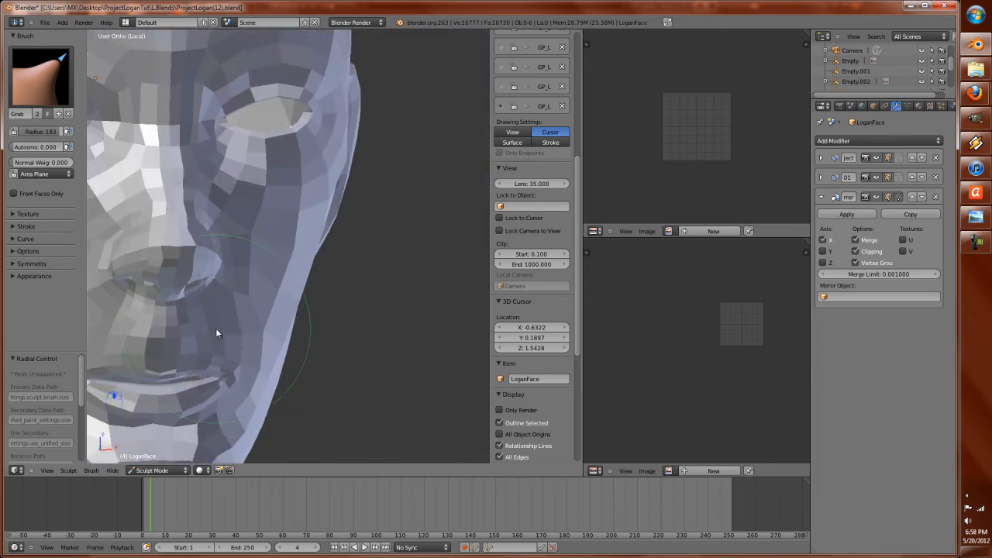
pyautogui.scroll(3, 318, 326)
pyautogui.press('KP_1')
pyautogui.moveTo(316, 320); pyautogui.dragTo(253, 300, button='middle')
pyautogui.press('KP_1')
pyautogui.moveTo(240, 231)
pyautogui.mouseDown()
pyautogui.moveTo(237, 259)
pyautogui.moveTo(199, 279)
pyautogui.moveTo(217, 303)
pyautogui.moveTo(227, 299)
pyautogui.mouseUp()
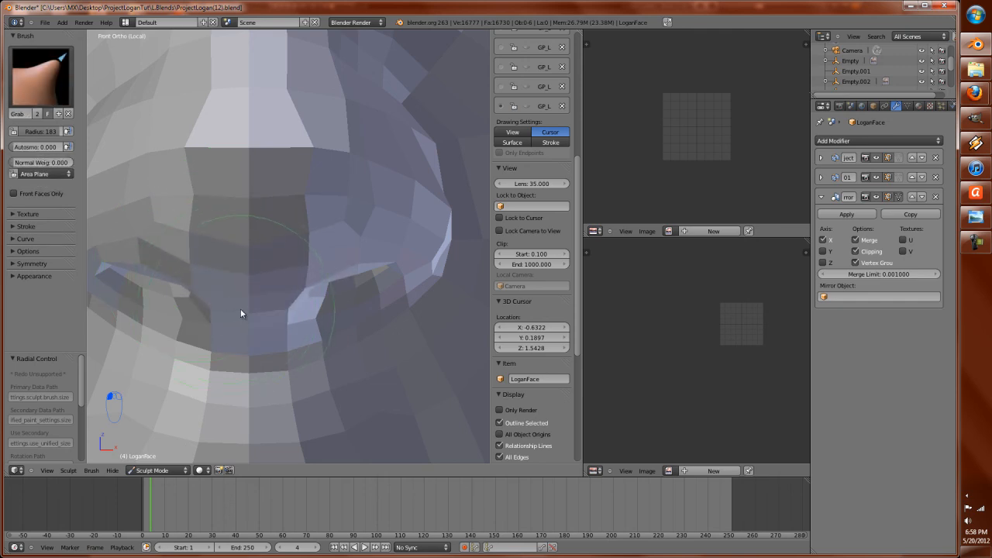
pyautogui.moveTo(339, 235); pyautogui.dragTo(337, 294, button='middle')
pyautogui.moveTo(338, 294)
pyautogui.mouseDown()
pyautogui.moveTo(339, 266)
pyautogui.moveTo(339, 313)
pyautogui.moveTo(341, 290)
pyautogui.mouseUp()
pyautogui.scroll(-2, 341, 290)
pyautogui.moveTo(341, 290)
pyautogui.mouseDown(button='middle')
pyautogui.moveTo(324, 287)
pyautogui.moveTo(333, 299)
pyautogui.mouseUp(button='middle')
pyautogui.scroll(2, 285, 324)
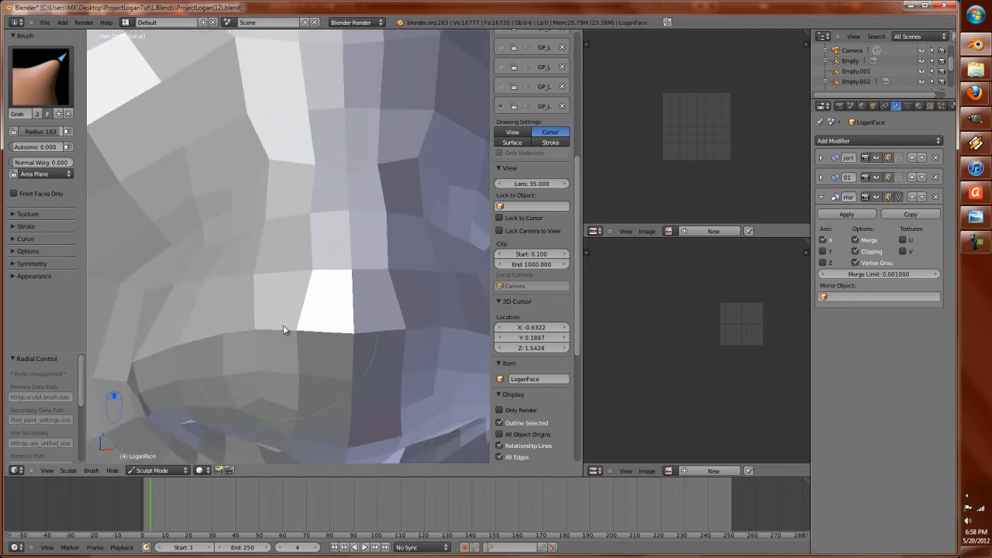
# Step: Set the Grab brush radius to 150 and refine the side of the nose tip and the nostril contour
pyautogui.press('f')
pyautogui.click(252, 327)
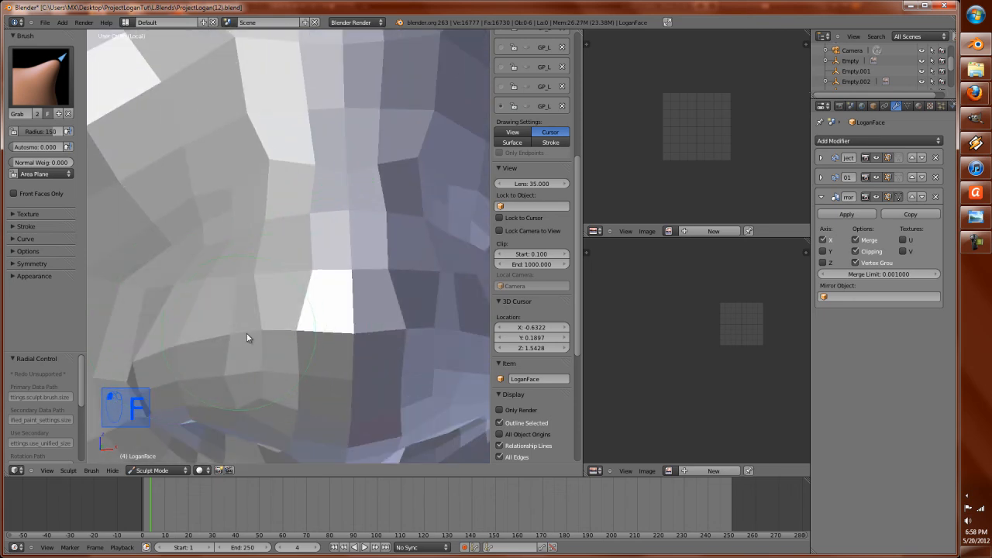
pyautogui.moveTo(258, 352); pyautogui.dragTo(232, 352)
pyautogui.moveTo(231, 390); pyautogui.dragTo(237, 393)
pyautogui.moveTo(232, 309)
pyautogui.mouseDown()
pyautogui.moveTo(240, 285)
pyautogui.moveTo(226, 270)
pyautogui.mouseUp()
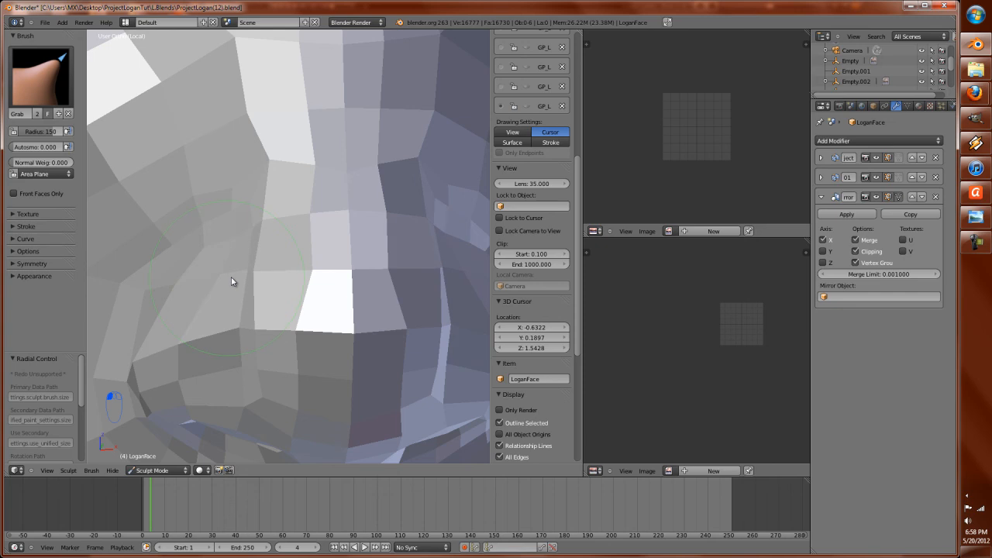
pyautogui.moveTo(228, 323); pyautogui.dragTo(237, 327)
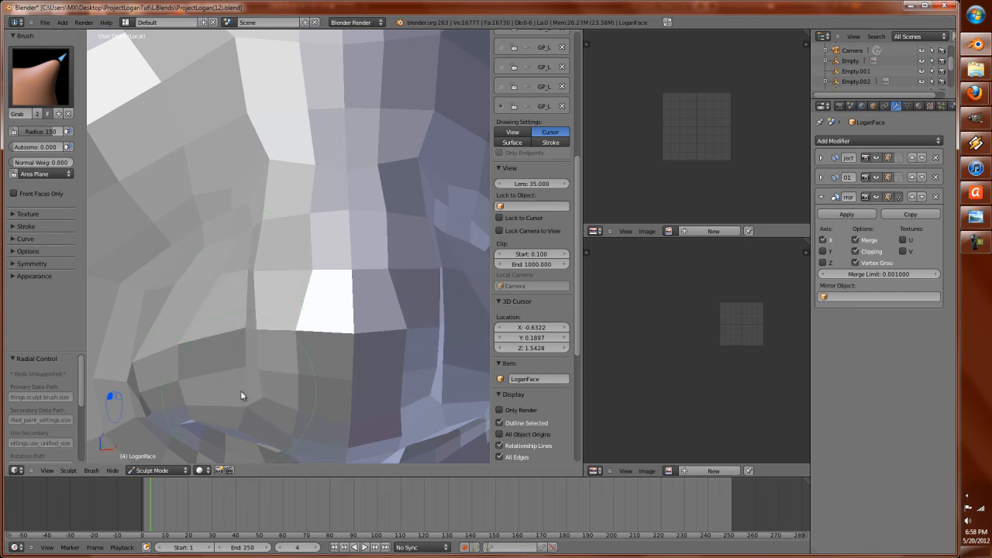
# Step: Examine the reshaped face from the front in textured and solid shading
pyautogui.moveTo(250, 407)
pyautogui.mouseDown(button='middle')
pyautogui.moveTo(340, 383)
pyautogui.moveTo(327, 379)
pyautogui.mouseUp(button='middle')
pyautogui.press('KP_1')
pyautogui.scroll(3, 325, 379)
pyautogui.hotkey('alt', 'z')
pyautogui.scroll(-2, 326, 375)
pyautogui.hotkey('alt', 'z')
pyautogui.hotkey('alt', 'z')
pyautogui.hotkey('alt', 'z')
pyautogui.scroll(-1, 329, 364)
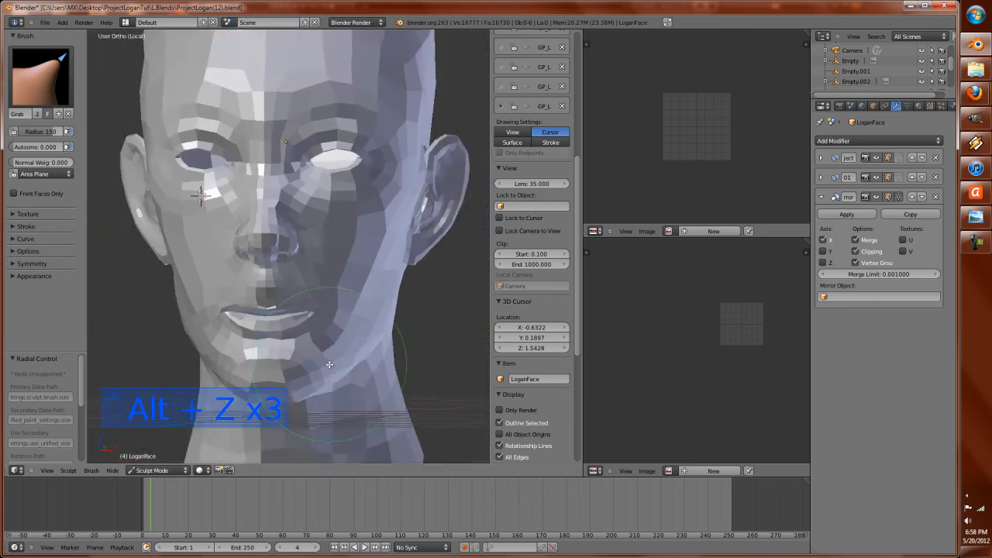
# Step: Enter Edit Mode and preview loop cuts around the ear to examine the edge flow, without adding any
pyautogui.press('Tab')
pyautogui.press('KP_1')
pyautogui.scroll(-4, 325, 362)
pyautogui.moveTo(221, 329); pyautogui.dragTo(301, 312, button='middle')
pyautogui.scroll(2, 323, 313)
pyautogui.scroll(1, 363, 340)
pyautogui.hotkey('ctrl', 'r')
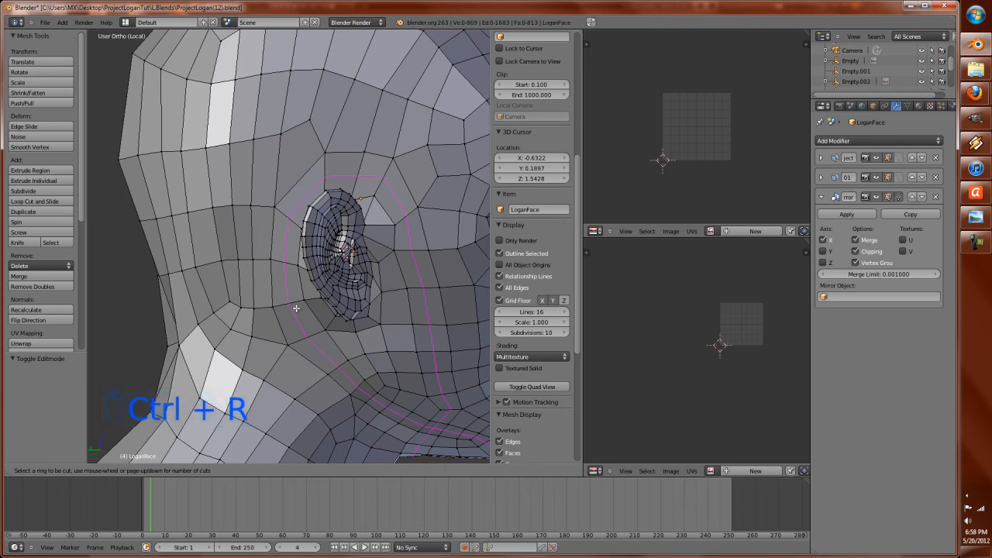
pyautogui.rightClick(296, 309)
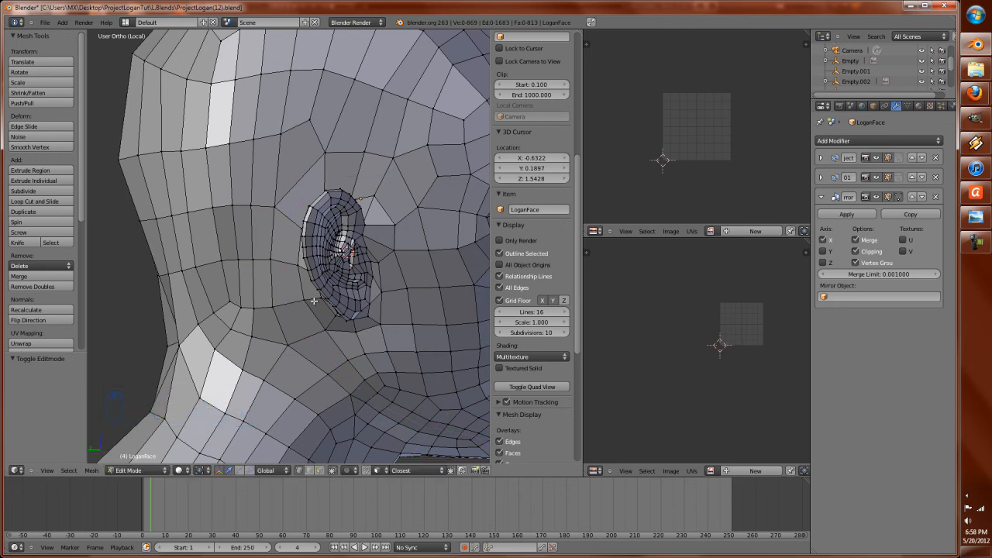
pyautogui.hotkey('ctrl', 'r')
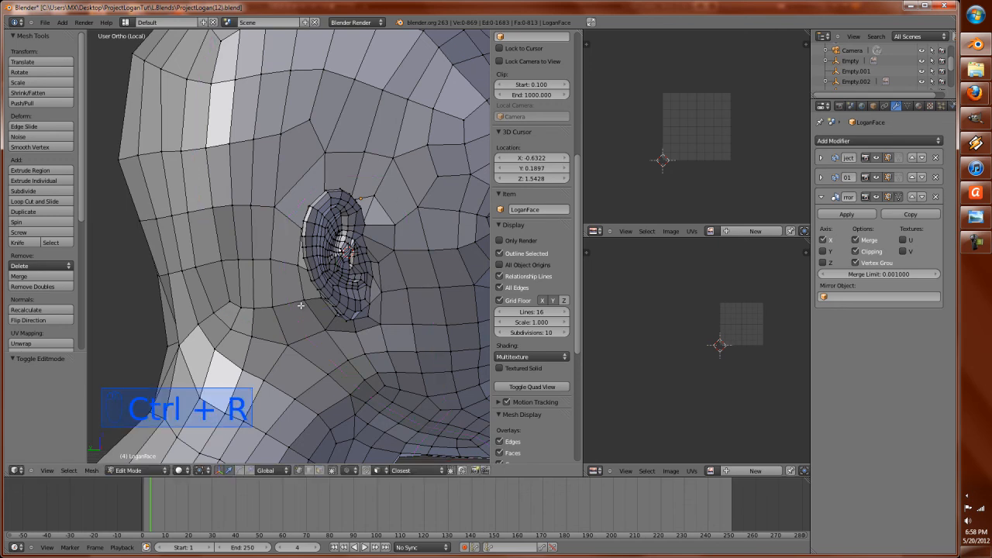
pyautogui.hotkey('ctrl', 'r')
pyautogui.moveTo(388, 226); pyautogui.dragTo(324, 244, button='middle')
pyautogui.hotkey('ctrl', 'r')
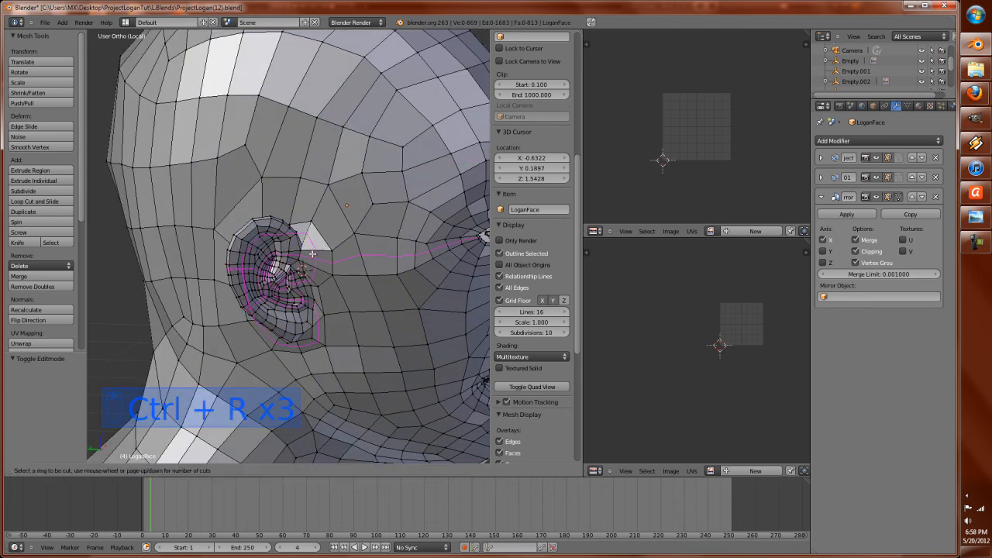
pyautogui.rightClick(313, 254)
# Step: Examine the mesh topology around the eye and the bridge of the nose, including from the front
pyautogui.moveTo(362, 344); pyautogui.dragTo(348, 253, button='middle')
pyautogui.scroll(4, 348, 253)
pyautogui.moveTo(358, 217); pyautogui.dragTo(343, 238, button='middle')
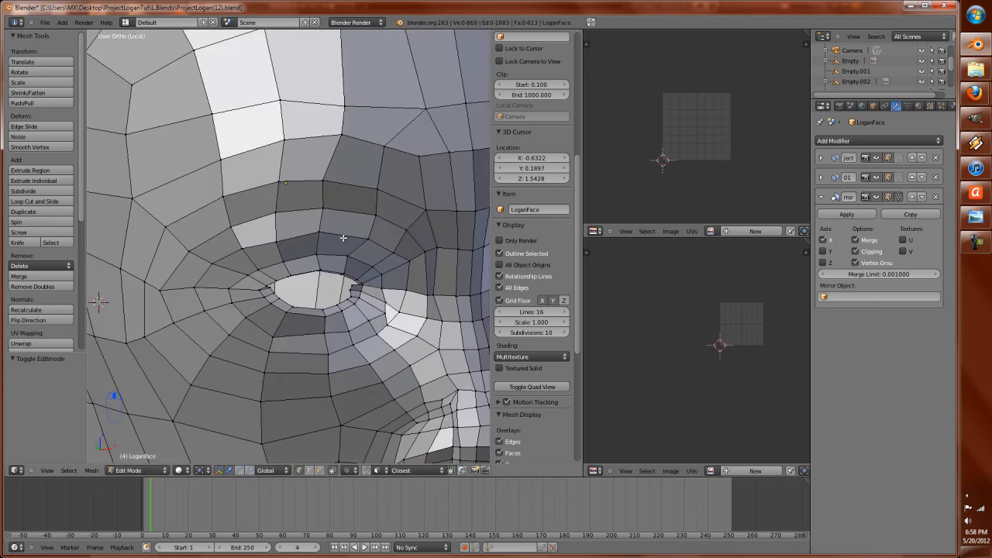
pyautogui.scroll(1, 343, 238)
pyautogui.scroll(-2, 334, 264)
pyautogui.scroll(4, 325, 310)
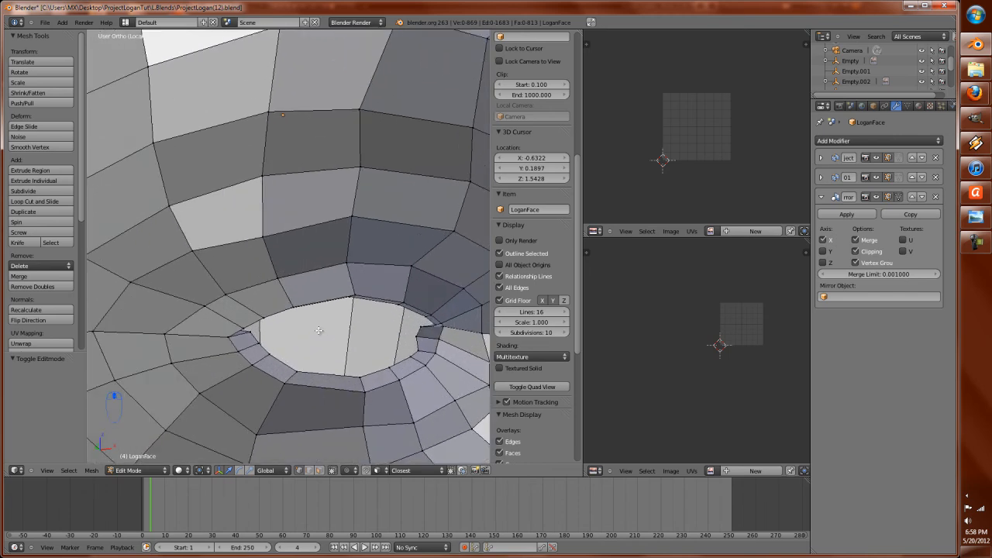
pyautogui.press('KP_1')
pyautogui.scroll(-3, 342, 309)
pyautogui.scroll(6, 353, 312)
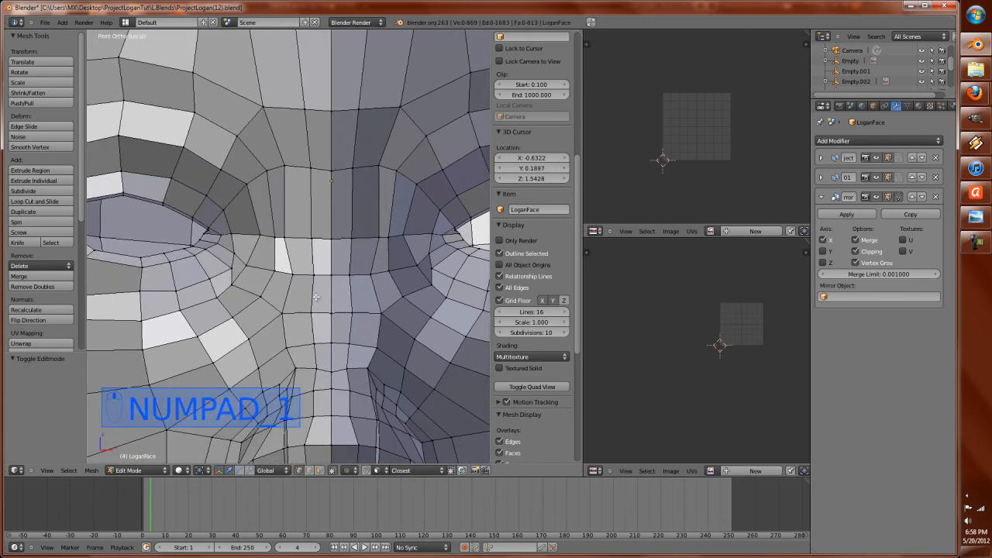
pyautogui.scroll(1, 358, 315)
pyautogui.scroll(-3, 358, 314)
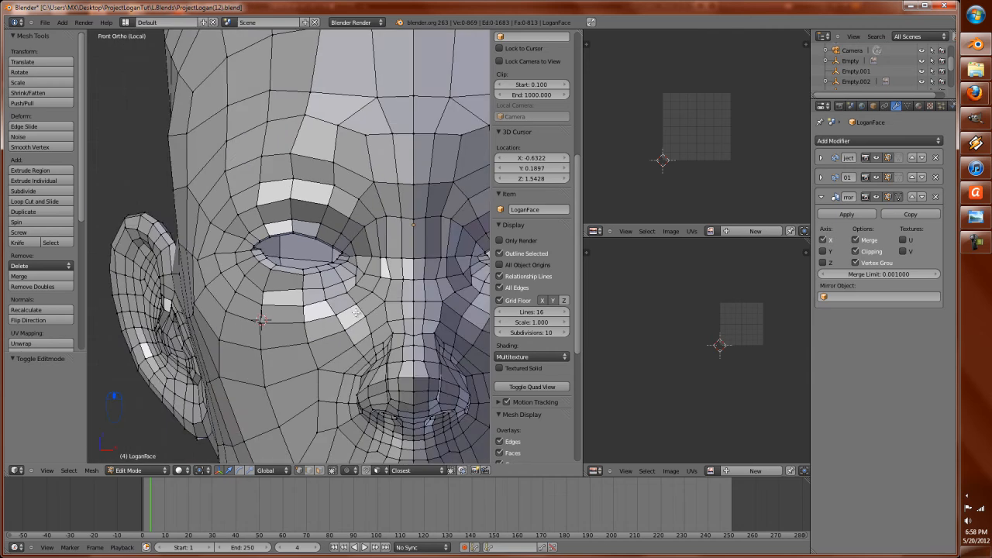
pyautogui.scroll(1, 364, 309)
pyautogui.scroll(2, 364, 309)
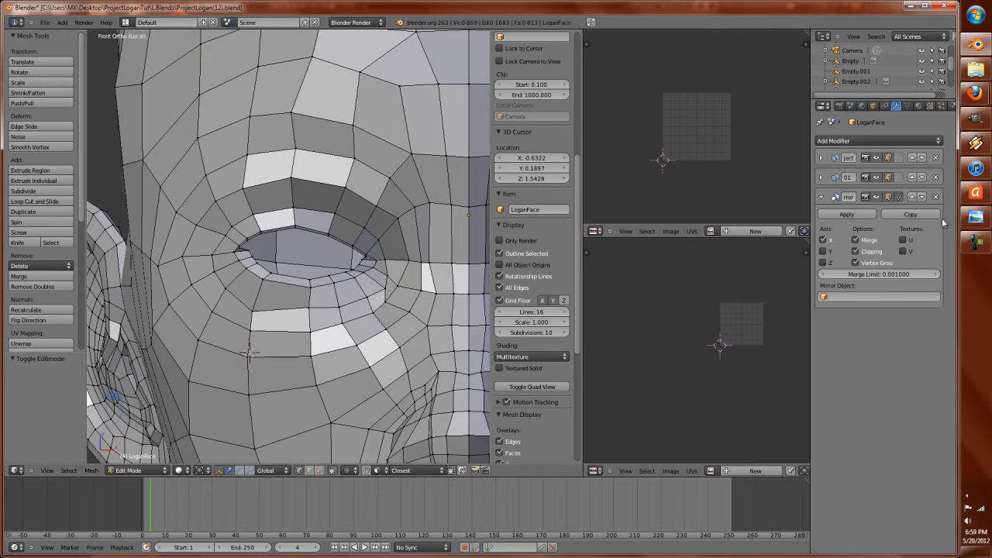
# Step: Save the head model over the existing file and return to Edit Mode
pyautogui.click(975, 241)
pyautogui.click(973, 241)
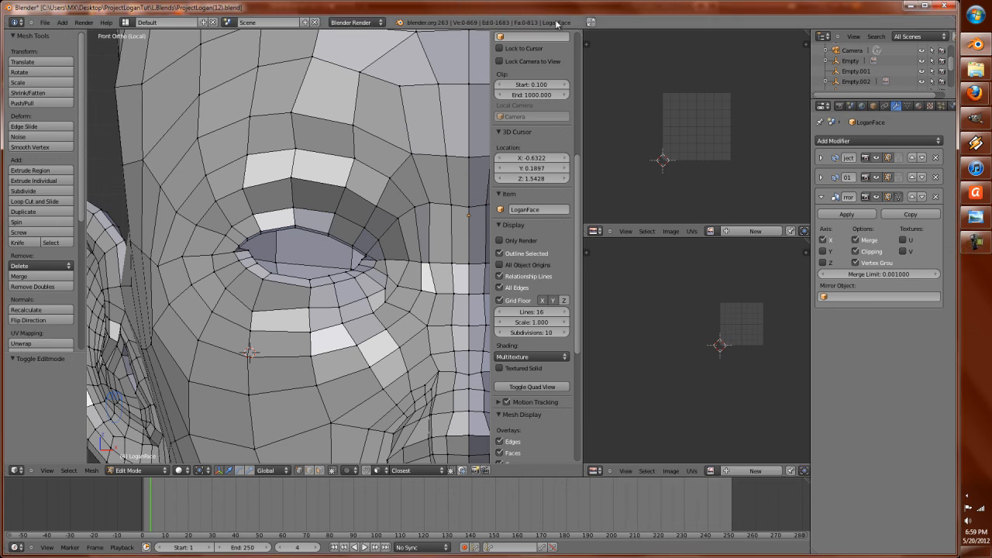
pyautogui.click(590, 22)
pyautogui.scroll(-6, 348, 328)
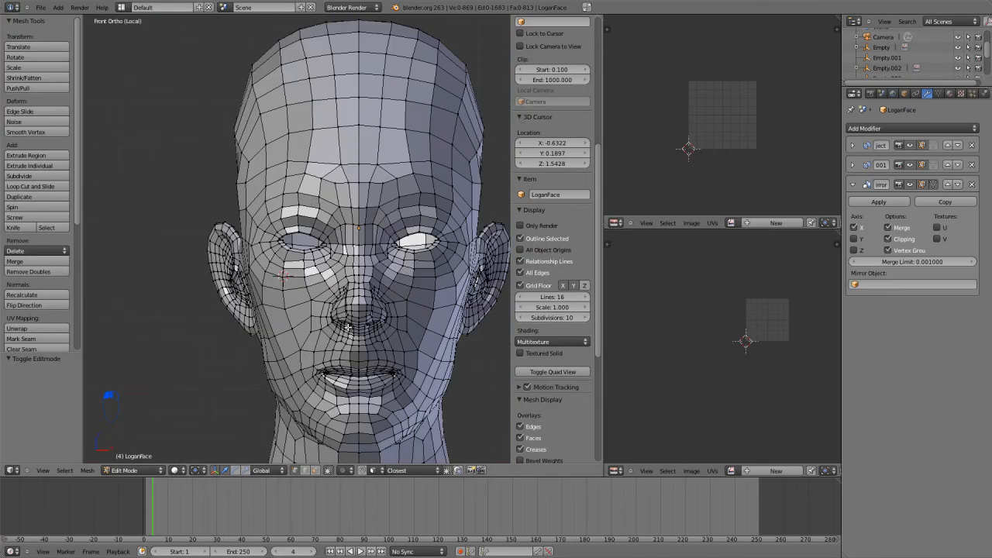
pyautogui.press('Tab')
pyautogui.moveTo(263, 306)
pyautogui.mouseDown(button='middle')
pyautogui.moveTo(317, 324)
pyautogui.moveTo(355, 309)
pyautogui.moveTo(385, 326)
pyautogui.moveTo(355, 314)
pyautogui.moveTo(368, 326)
pyautogui.moveTo(377, 317)
pyautogui.moveTo(365, 318)
pyautogui.moveTo(401, 318)
pyautogui.moveTo(388, 310)
pyautogui.mouseUp(button='middle')
pyautogui.hotkey('ctrl', 's')
pyautogui.click(377, 317)
pyautogui.press('Tab')
# Step: Lower the vertex above and behind the ear toward the ear, and dissolve it
pyautogui.scroll(8, 320, 291)
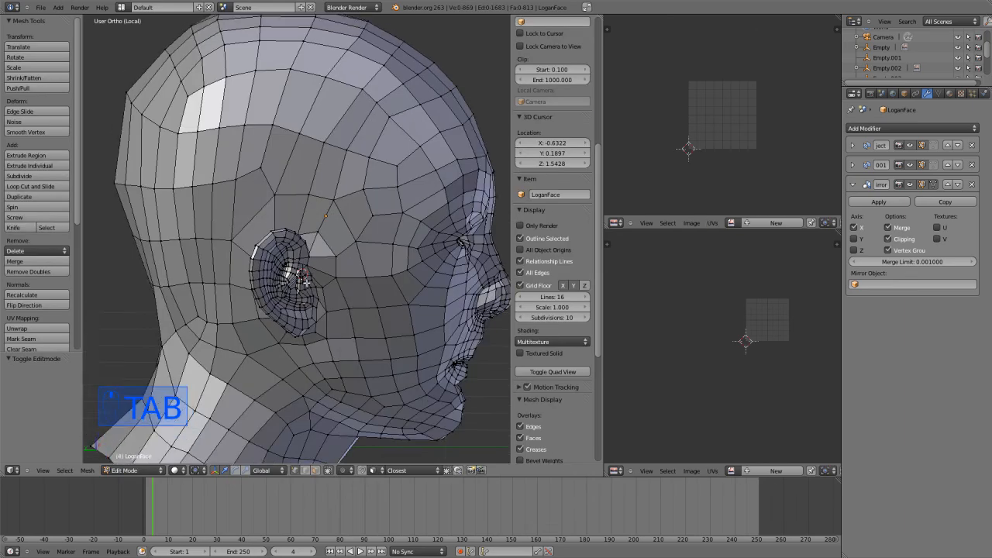
pyautogui.moveTo(320, 291); pyautogui.dragTo(331, 299, button='middle')
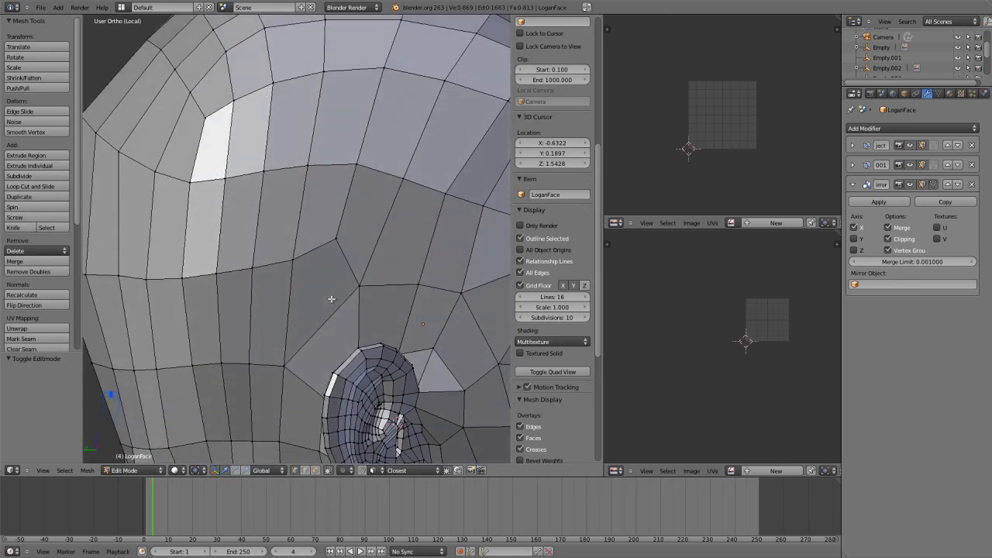
pyautogui.rightClick(338, 237)
pyautogui.press('g')
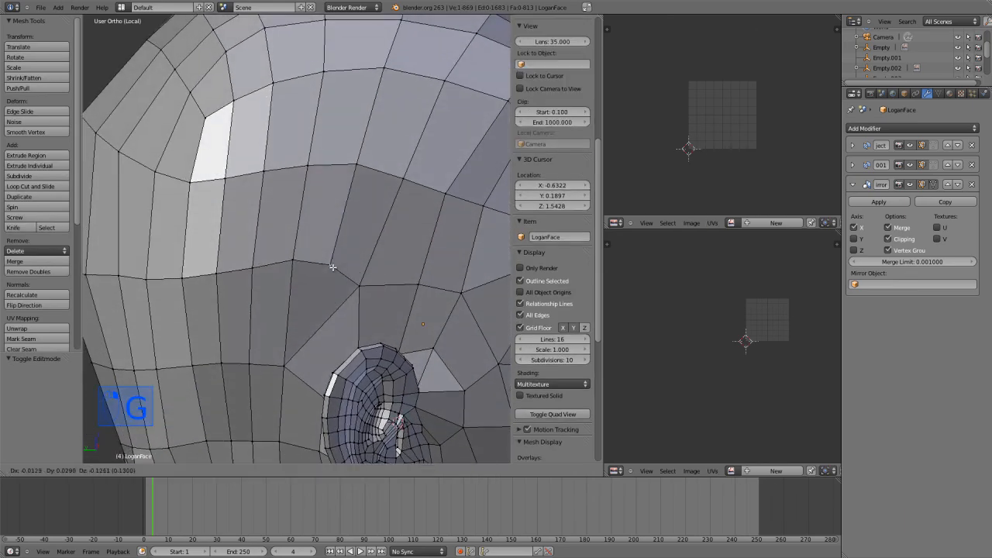
pyautogui.click(333, 269)
pyautogui.moveTo(312, 346); pyautogui.dragTo(339, 342, button='middle')
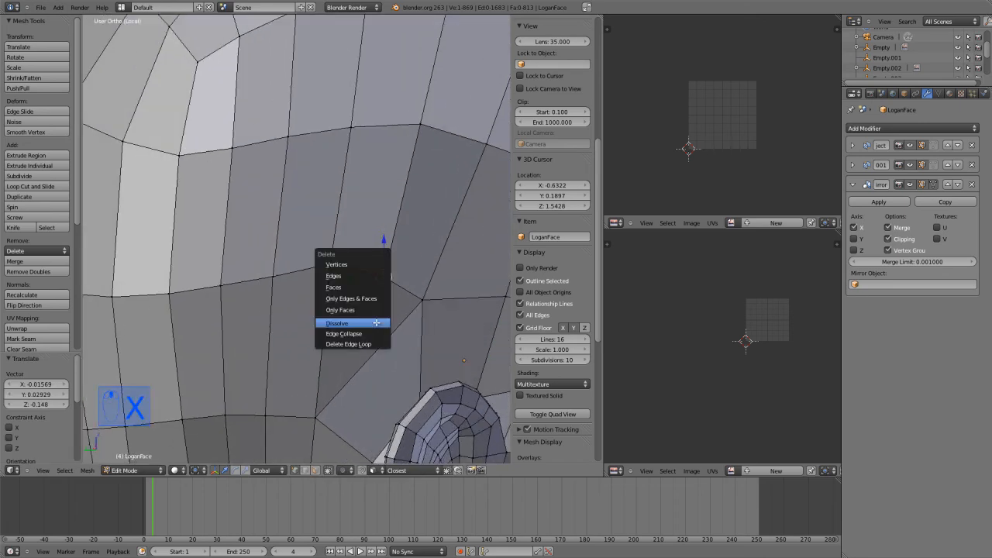
pyautogui.click(376, 322)
# Step: Switch to edge selection and dissolve the diagonal edge just above and behind the ear
pyautogui.scroll(2, 388, 316)
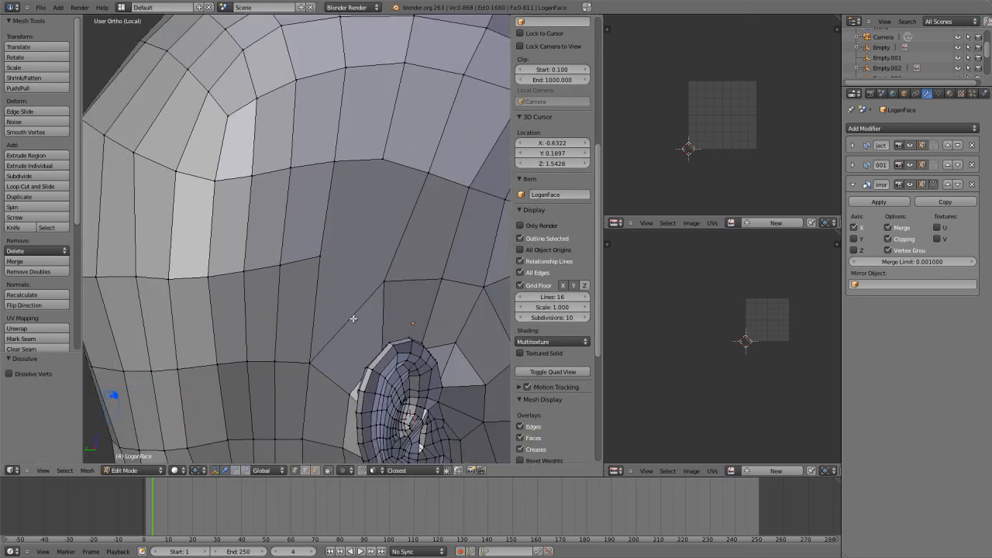
pyautogui.hotkey('ctrl', 'Tab')
pyautogui.click(349, 316)
pyautogui.press('x')
pyautogui.click(350, 317)
pyautogui.scroll(-2, 352, 319)
pyautogui.moveTo(351, 319); pyautogui.dragTo(366, 340, button='middle')
pyautogui.scroll(2, 372, 346)
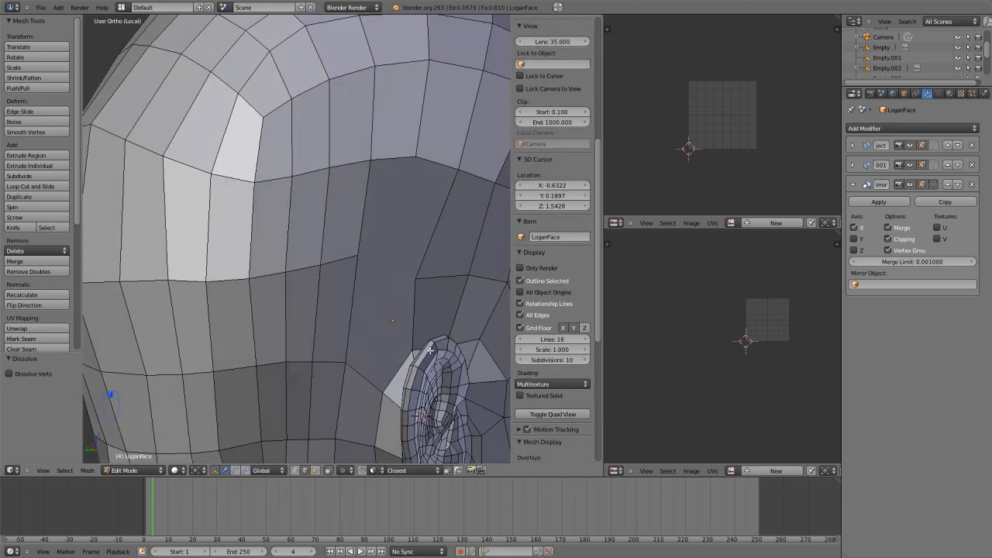
# Step: Add a loop cut starting above the ear and running down the cheek to the underside of the jaw
pyautogui.scroll(-3, 427, 348)
pyautogui.scroll(2, 391, 306)
pyautogui.hotkey('ctrl', 'r')
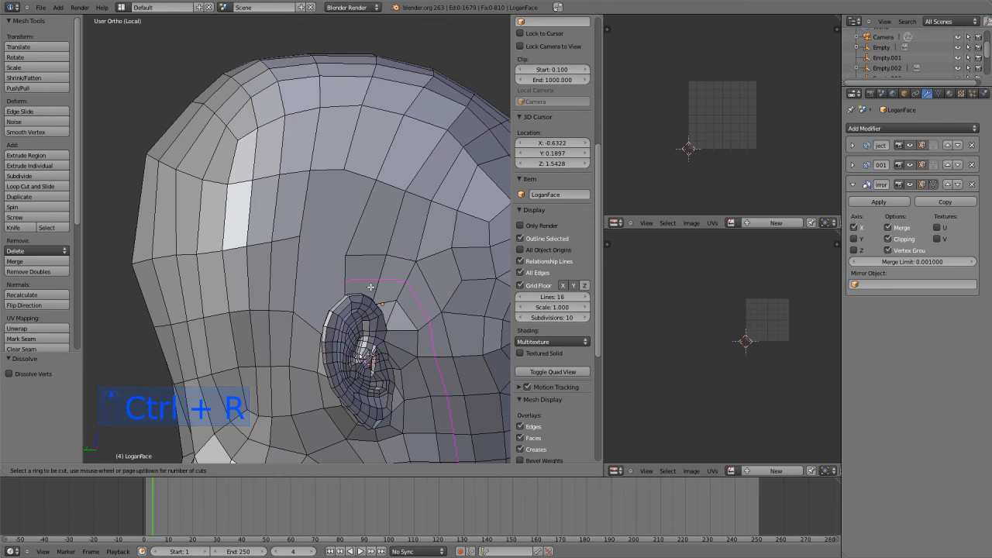
pyautogui.click(370, 287)
pyautogui.click(370, 288)
pyautogui.scroll(-4, 364, 310)
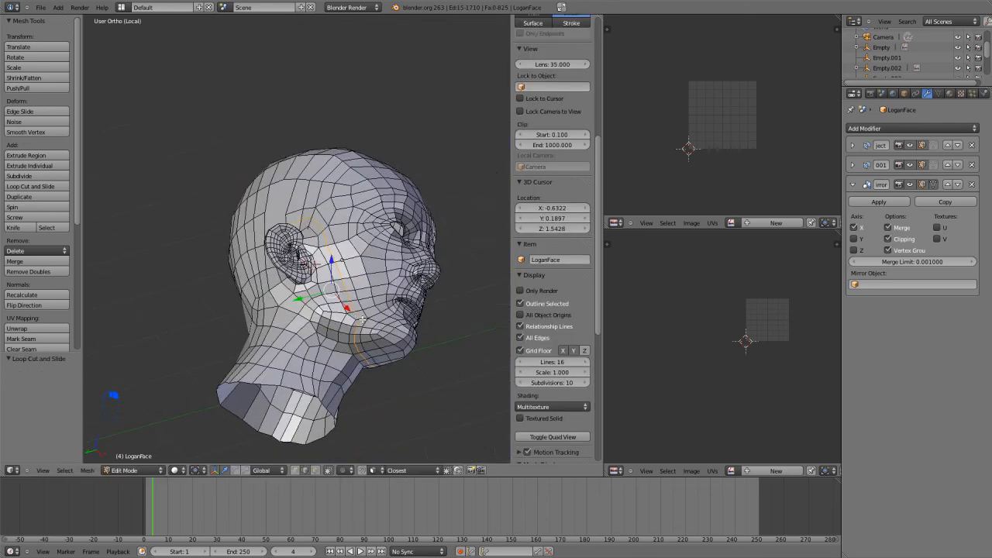
# Step: Edge-slide the part of the new loop that crosses the jaw to even out its spacing
pyautogui.scroll(6, 362, 319)
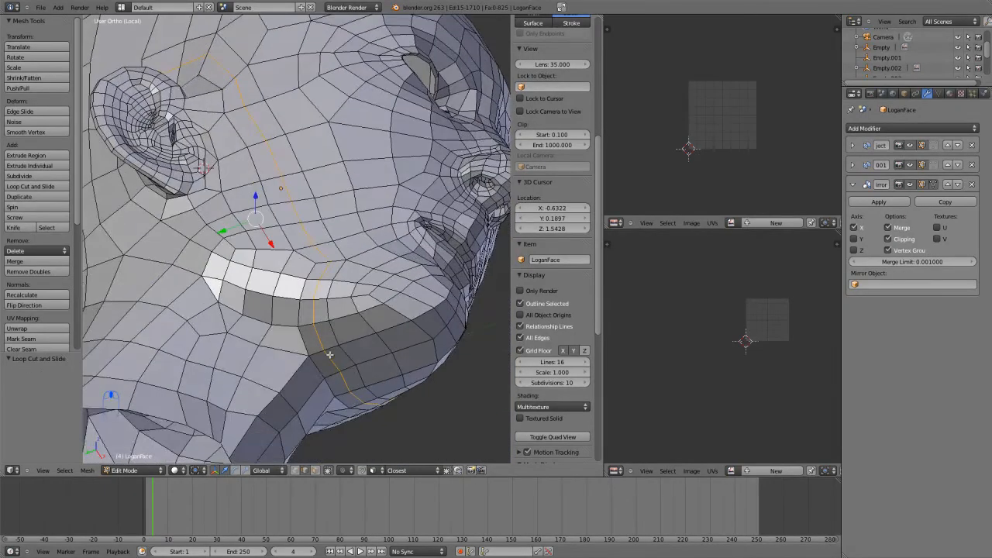
pyautogui.scroll(1, 330, 355)
pyautogui.rightClick(339, 351)
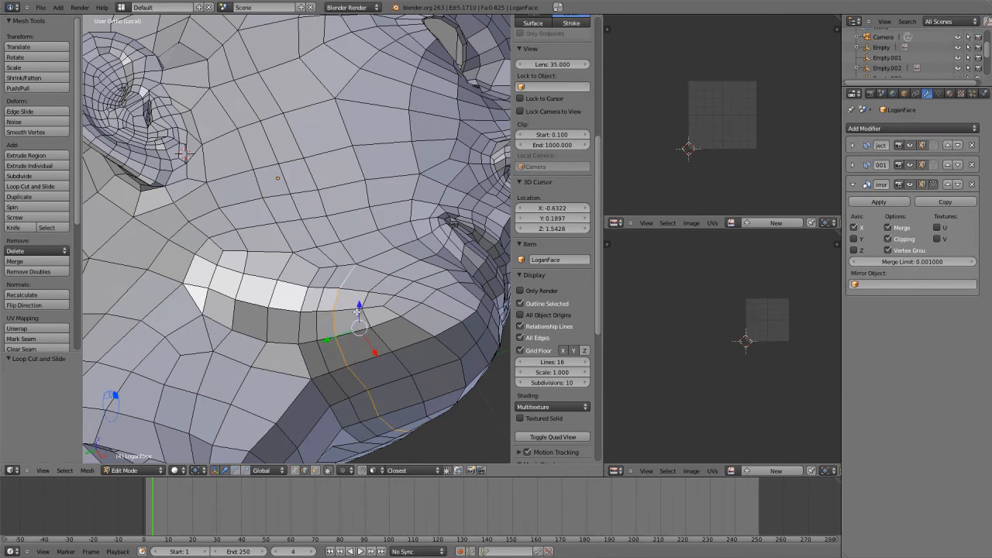
pyautogui.hotkey('ctrl', 'r')
pyautogui.hotkey('ctrl', 'z')
pyautogui.moveTo(359, 310); pyautogui.dragTo(292, 295, button='middle')
pyautogui.hotkey('ctrl', 'e')
pyautogui.click(326, 321)
pyautogui.click(295, 301)
# Step: Reduce the selection to the new loop's lower cheek edges and edge-slide them by a factor of about 0.29
pyautogui.scroll(-2, 292, 295)
pyautogui.press('z')
pyautogui.press('c')
pyautogui.moveTo(174, 113)
pyautogui.mouseDown(button='middle')
pyautogui.moveTo(240, 126)
pyautogui.moveTo(302, 276)
pyautogui.moveTo(308, 344)
pyautogui.mouseUp(button='middle')
pyautogui.rightClick(278, 229)
pyautogui.press('z')
pyautogui.scroll(3, 278, 230)
pyautogui.hotkey('ctrl', 'e')
pyautogui.click(314, 291)
pyautogui.click(307, 286)
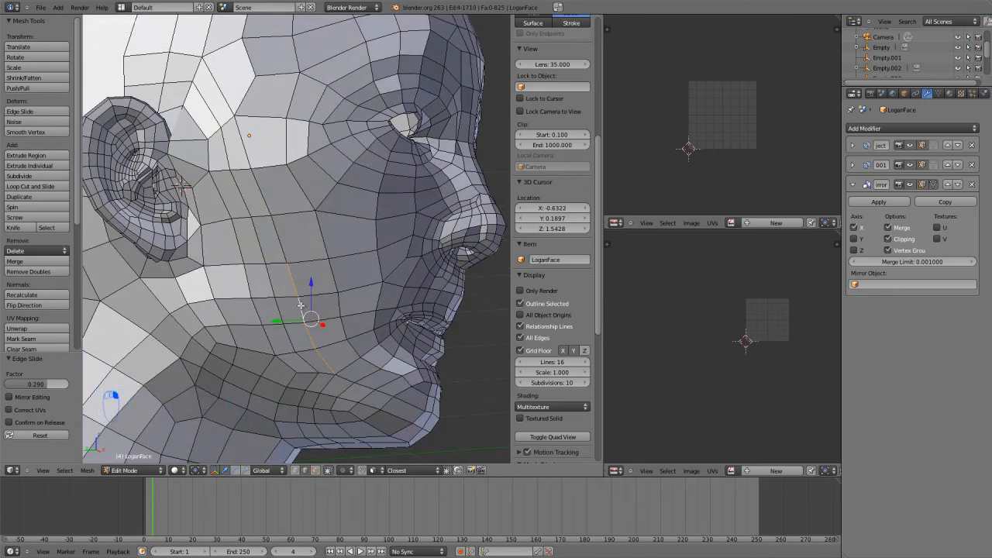
# Step: Extend the selection up the cheek to the temple and edge-slide it by a factor of about -0.24
pyautogui.keyDown('shift'); pyautogui.rightClick(283, 248); pyautogui.keyUp('shift')
pyautogui.keyDown('shift'); pyautogui.rightClick(266, 198); pyautogui.keyUp('shift')
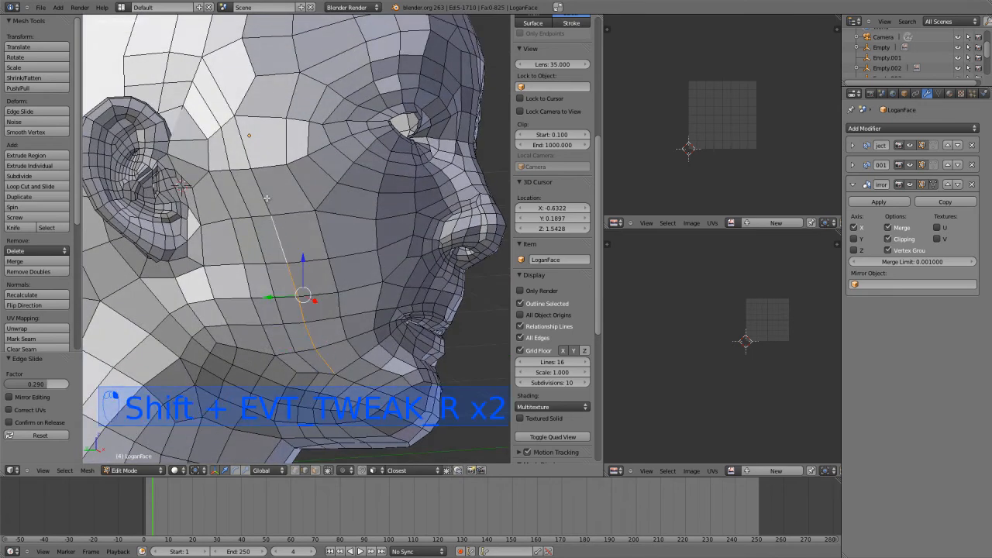
pyautogui.keyDown('shift'); pyautogui.rightClick(228, 86); pyautogui.keyUp('shift')
pyautogui.hotkey('ctrl', 'e')
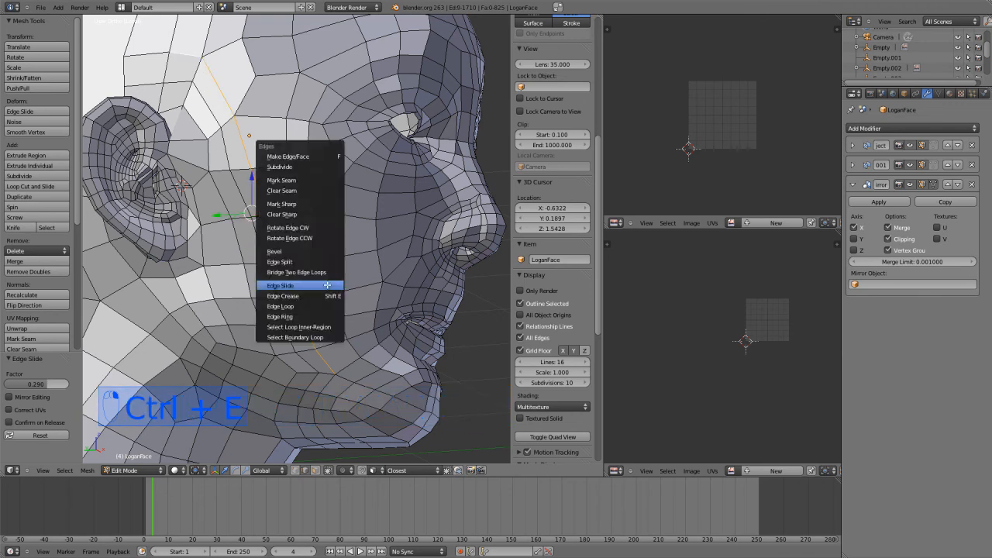
pyautogui.click(333, 282)
pyautogui.click(329, 288)
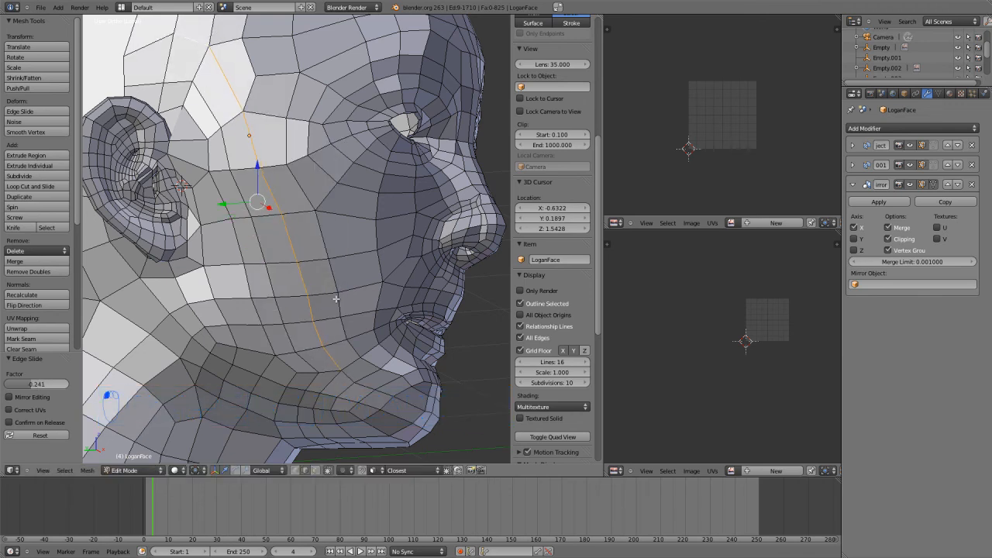
# Step: Select six edges of the loop on the mid cheek and edge-slide them by a factor of about -0.22
pyautogui.moveTo(330, 288); pyautogui.dragTo(313, 307, button='middle')
pyautogui.rightClick(304, 357)
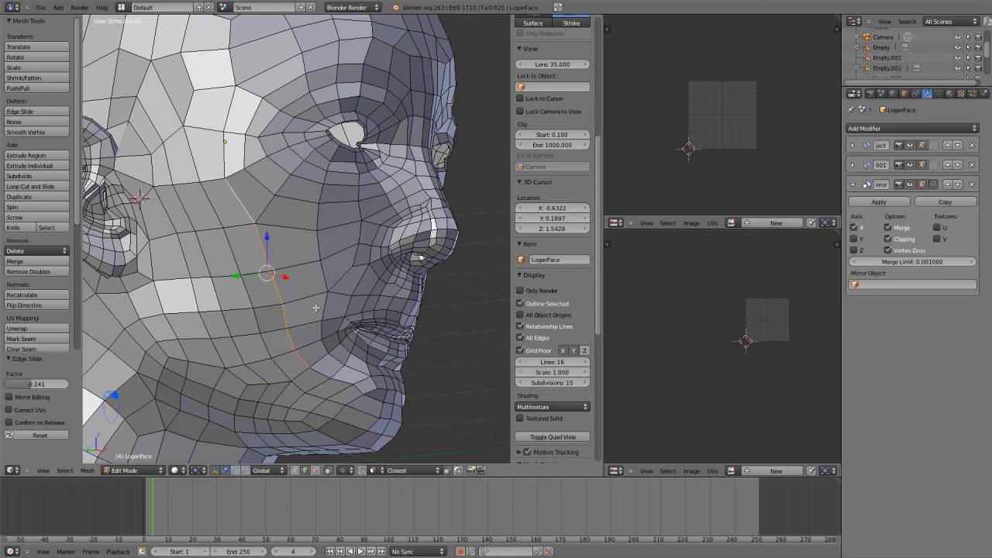
pyautogui.hotkey('ctrl', 'e')
pyautogui.click(310, 296)
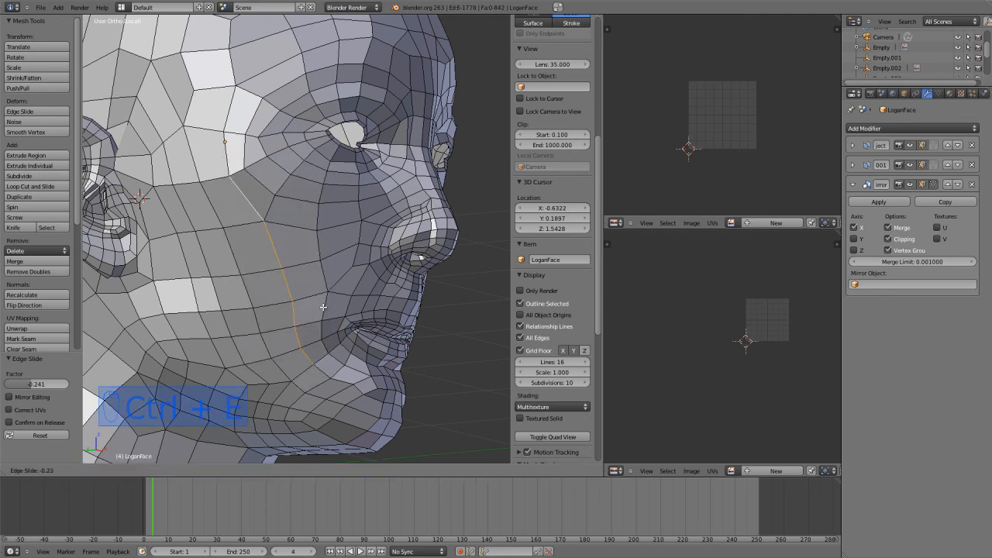
pyautogui.click(325, 314)
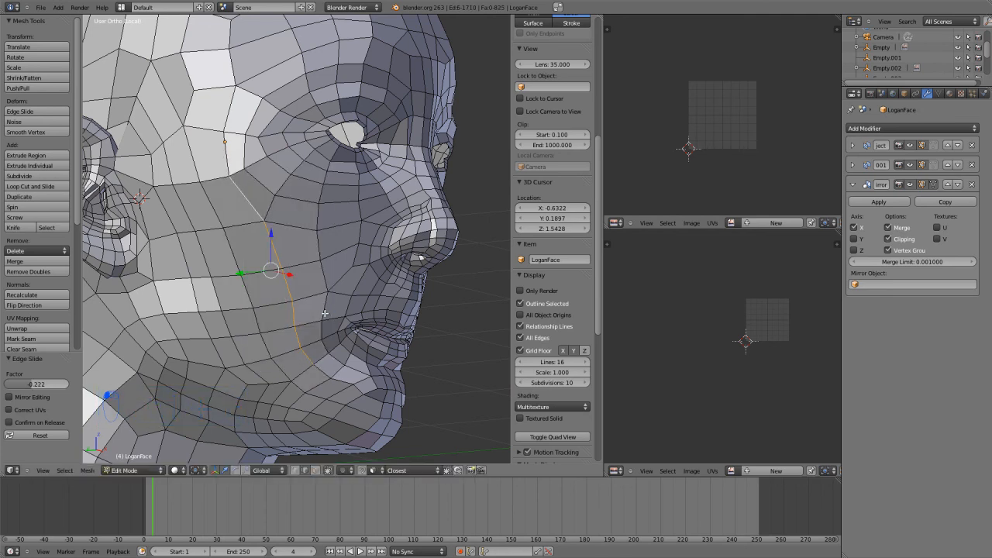
# Step: Edge-slide the three edges beside the corner of the mouth by a factor of about 0.28
pyautogui.hotkey('ctrl', 'e')
pyautogui.click(339, 359)
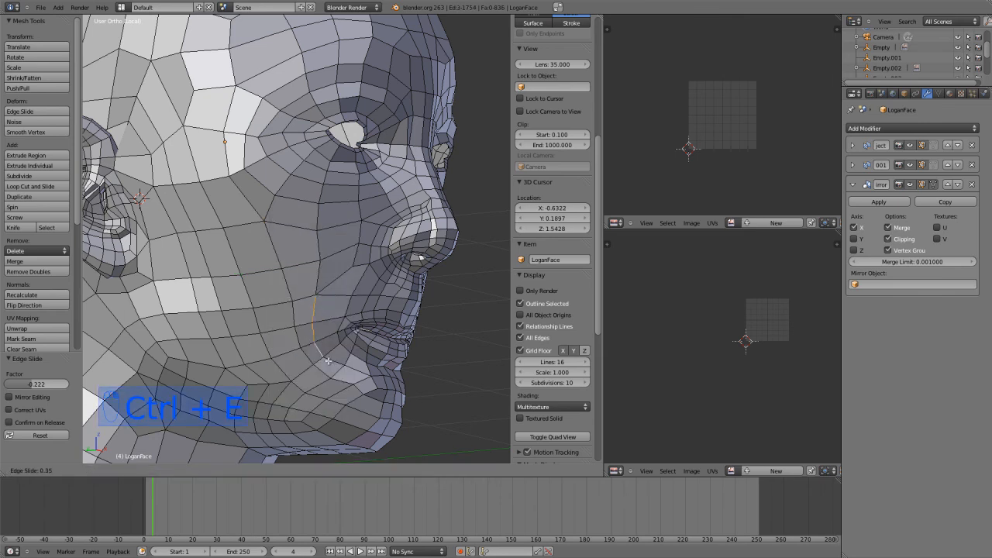
pyautogui.click(328, 335)
# Step: Select the edge line in front of the ear down to the jaw and edge-slide it by a factor of about -0.13
pyautogui.moveTo(329, 334); pyautogui.dragTo(335, 326, button='middle')
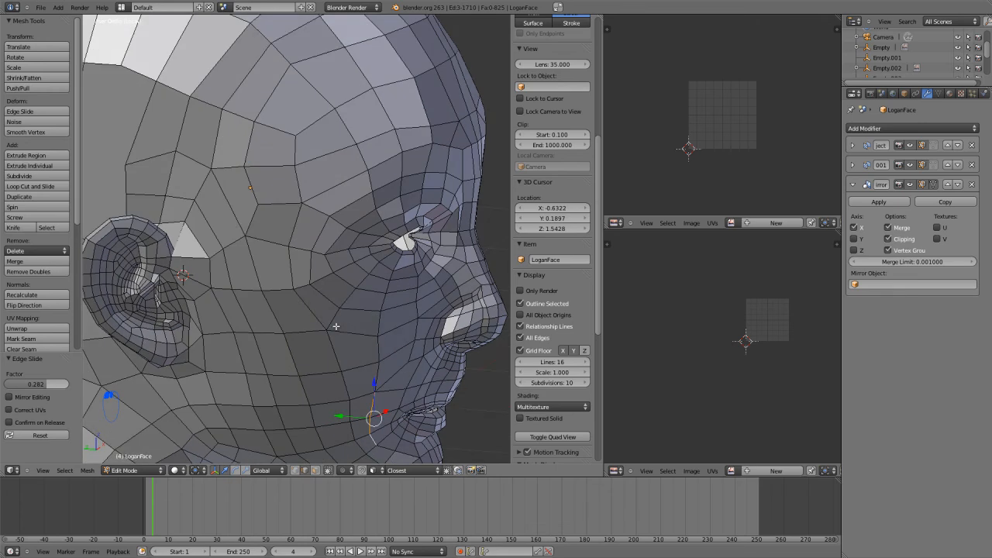
pyautogui.keyDown('shift'); pyautogui.moveTo(247, 316); pyautogui.dragTo(231, 236, button='middle'); pyautogui.keyUp('shift')
pyautogui.keyDown('shift'); pyautogui.rightClick(261, 313); pyautogui.keyUp('shift')
pyautogui.keyDown('shift'); pyautogui.moveTo(261, 303); pyautogui.dragTo(259, 280, button='middle'); pyautogui.keyUp('shift')
pyautogui.moveTo(259, 280); pyautogui.dragTo(272, 251, button='middle')
pyautogui.scroll(2, 277, 244)
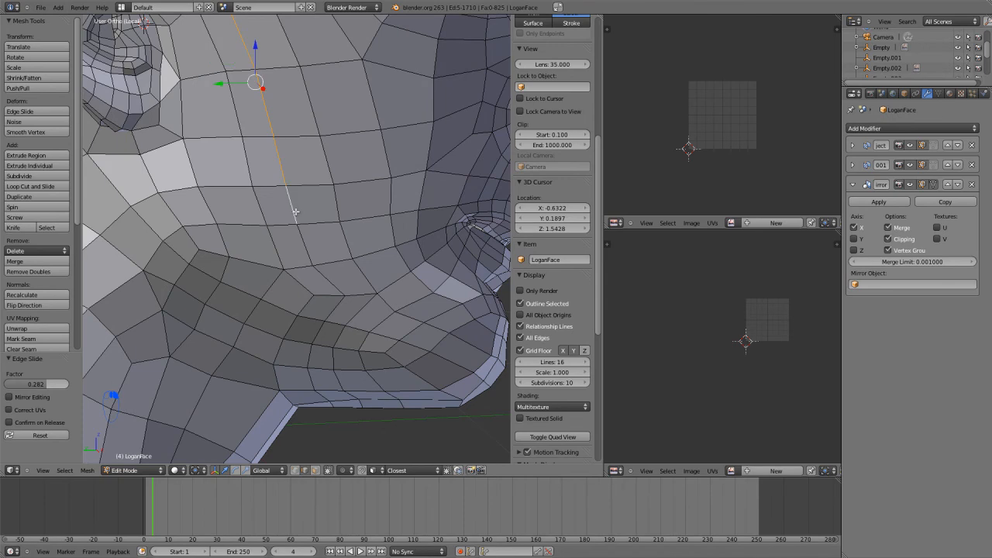
pyautogui.hotkey('ctrl', 'e')
pyautogui.click(332, 273)
pyautogui.click(331, 266)
# Step: Select the short run of lower cheek edges below the ear and start an edge slide on them
pyautogui.moveTo(332, 266)
pyautogui.mouseDown(button='middle')
pyautogui.moveTo(334, 255)
pyautogui.moveTo(331, 263)
pyautogui.mouseUp(button='middle')
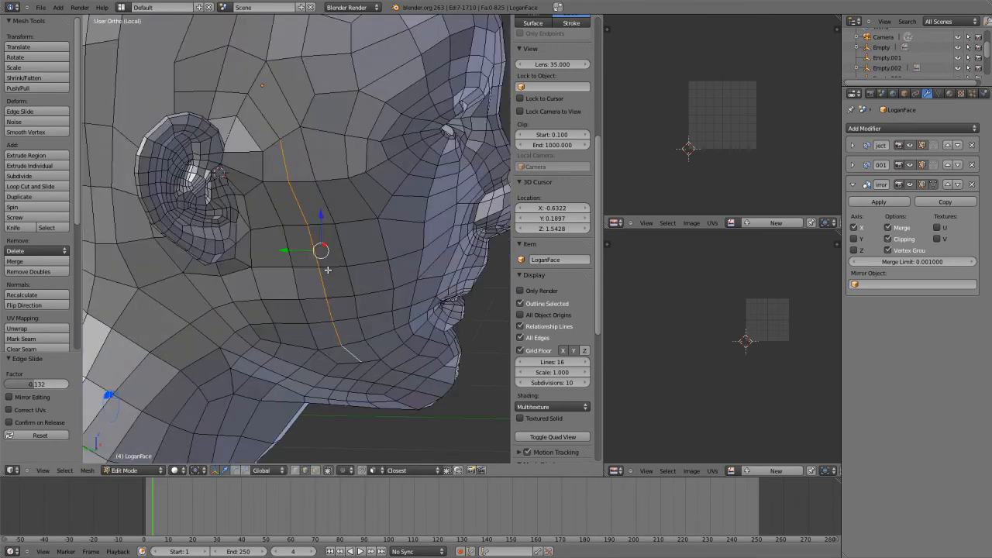
pyautogui.scroll(2, 328, 270)
pyautogui.moveTo(315, 376); pyautogui.dragTo(316, 366, button='middle')
pyautogui.rightClick(315, 366)
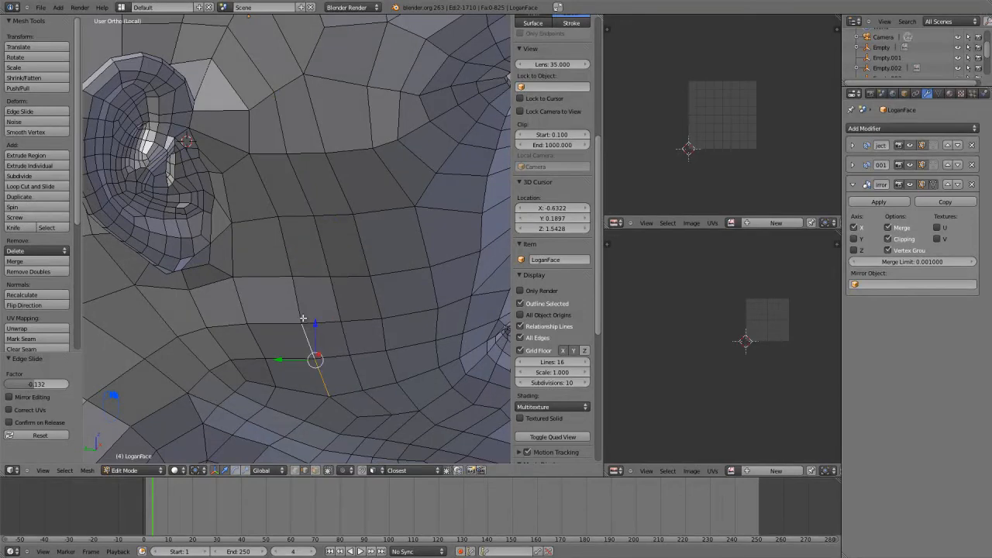
pyautogui.hotkey('ctrl', 'e')
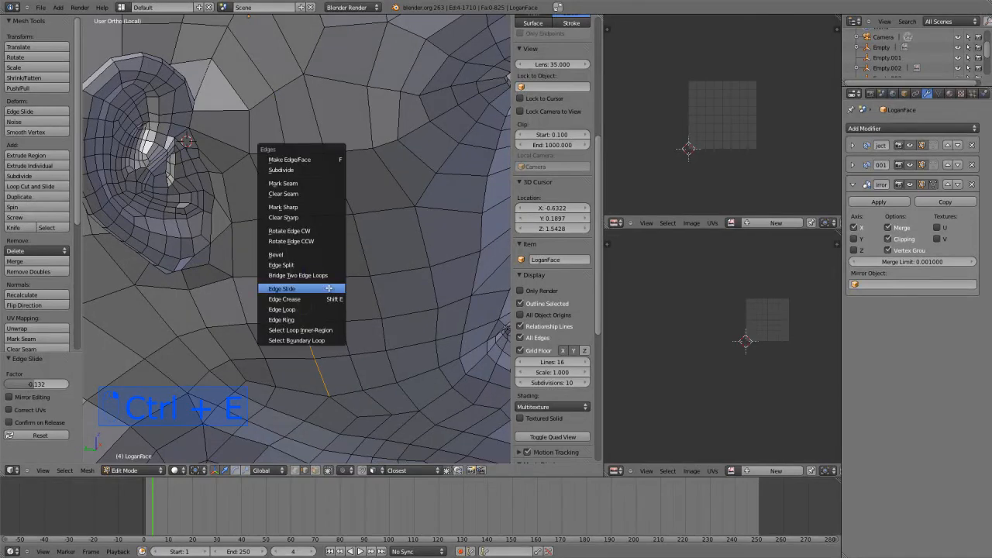
# Step: Slide the selected edge on the cheek below the ear with Edge Slide, and switch back to Sculpt Mode
pyautogui.click(322, 285)
pyautogui.click(317, 290)
pyautogui.scroll(-2, 316, 289)
pyautogui.press('Tab')
# Step: Examine the head's shape around the ear, face and jaw from the side and front
pyautogui.moveTo(304, 258)
pyautogui.mouseDown(button='middle')
pyautogui.moveTo(278, 255)
pyautogui.moveTo(370, 393)
pyautogui.mouseUp(button='middle')
pyautogui.moveTo(301, 256)
pyautogui.keyDown('shift'); pyautogui.mouseDown()
pyautogui.moveTo(280, 249)
pyautogui.moveTo(305, 152)
pyautogui.mouseUp(); pyautogui.keyUp('shift')
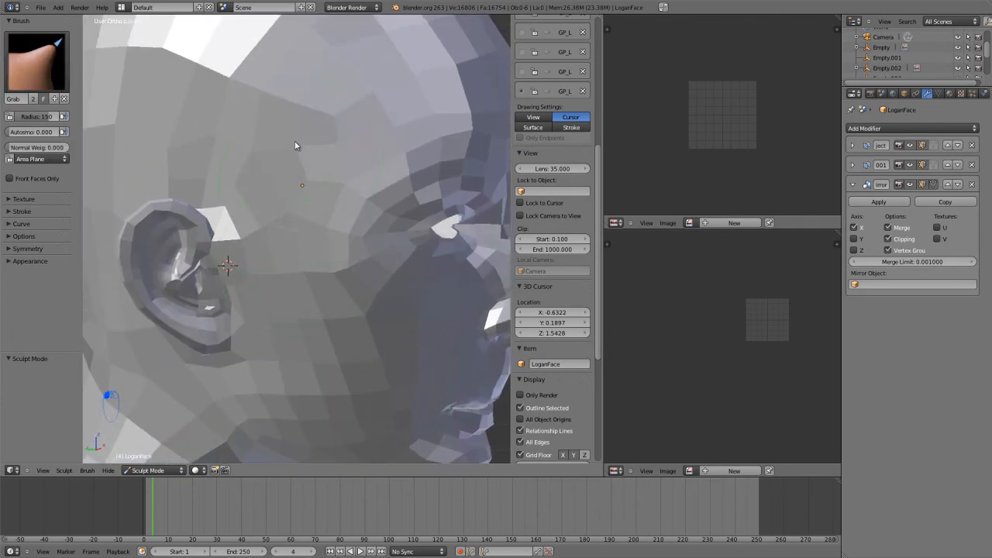
pyautogui.scroll(-4, 303, 212)
pyautogui.moveTo(347, 366); pyautogui.dragTo(280, 360, button='middle')
pyautogui.scroll(-2, 280, 360)
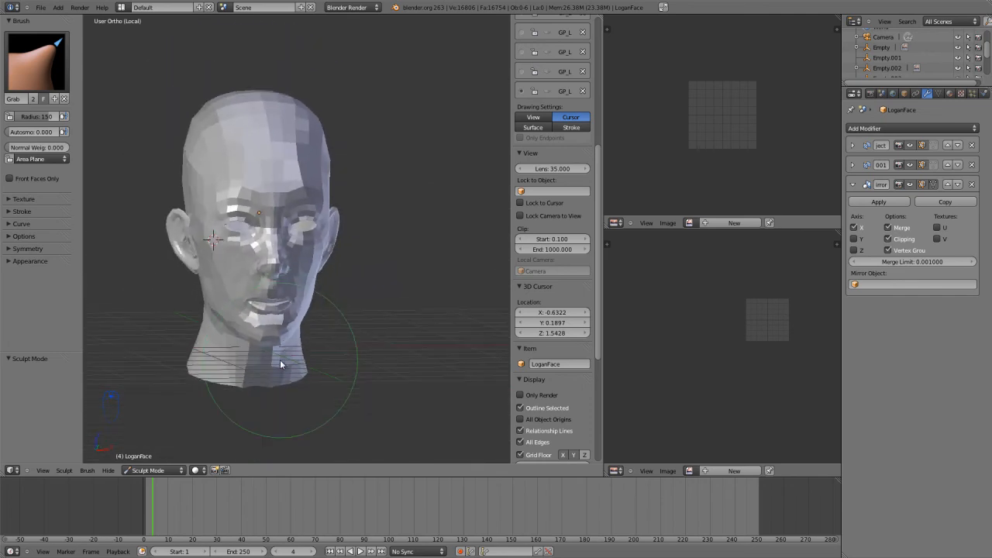
pyautogui.press('KP_1')
pyautogui.scroll(6, 279, 360)
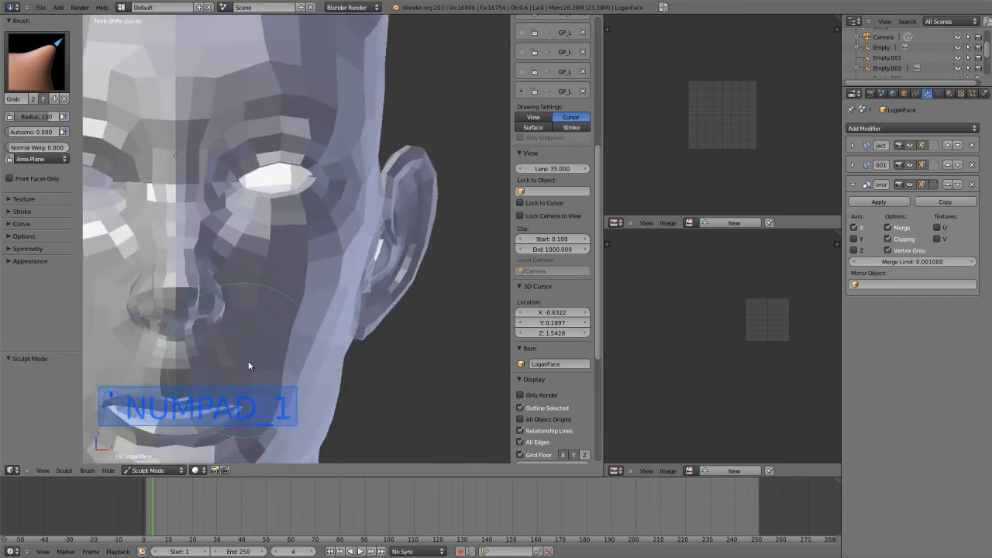
pyautogui.keyDown('shift'); pyautogui.moveTo(193, 380); pyautogui.dragTo(352, 333, button='middle'); pyautogui.keyUp('shift')
pyautogui.keyDown('shift'); pyautogui.moveTo(345, 368); pyautogui.dragTo(364, 294, button='middle'); pyautogui.keyUp('shift')
pyautogui.press('s')
pyautogui.press('g')
pyautogui.moveTo(234, 357); pyautogui.dragTo(268, 363, button='middle')
pyautogui.hotkey('ctrl', 'z')
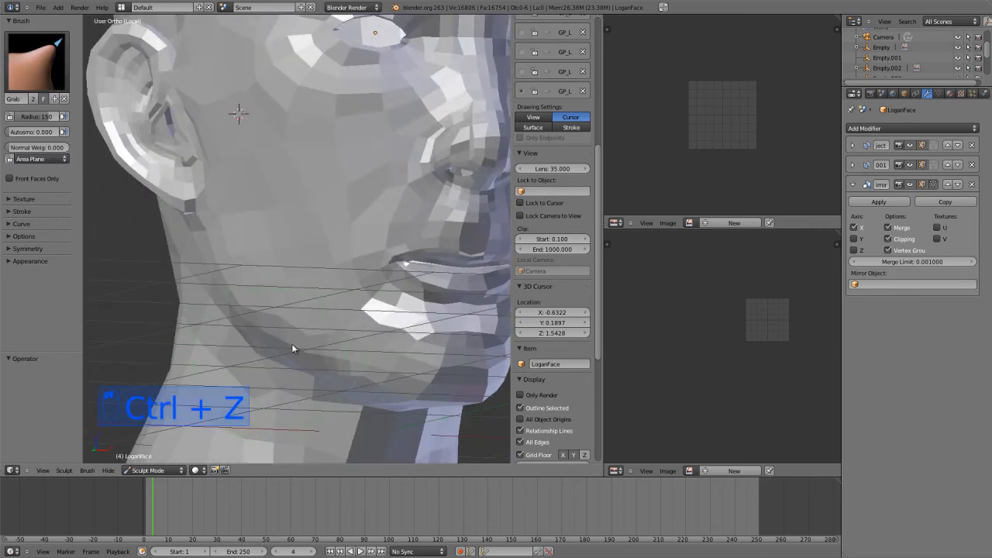
pyautogui.press('s')
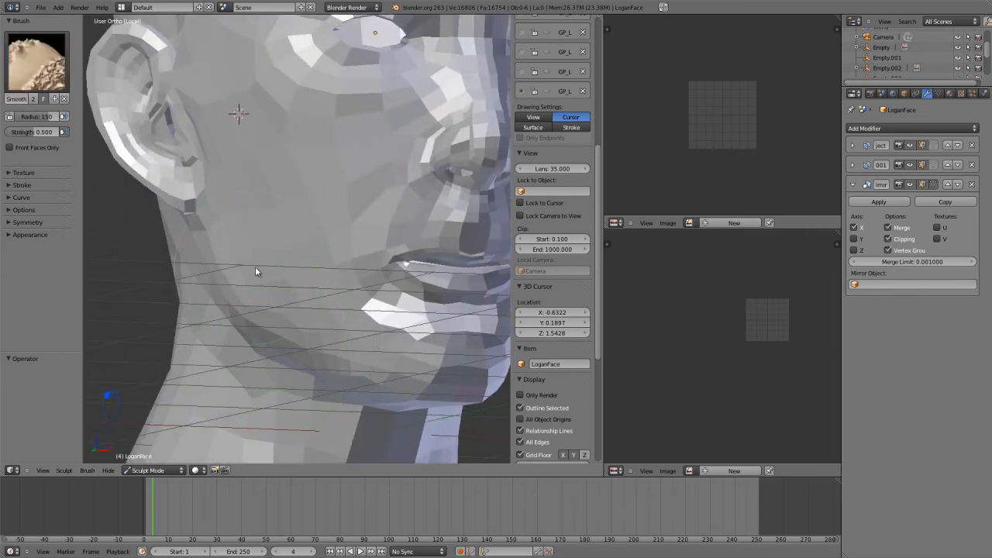
pyautogui.press('g')
pyautogui.moveTo(357, 223)
pyautogui.mouseDown(button='middle')
pyautogui.moveTo(353, 248)
pyautogui.moveTo(330, 248)
pyautogui.moveTo(371, 243)
pyautogui.moveTo(346, 257)
pyautogui.moveTo(339, 355)
pyautogui.mouseUp(button='middle')
pyautogui.press('Tab')
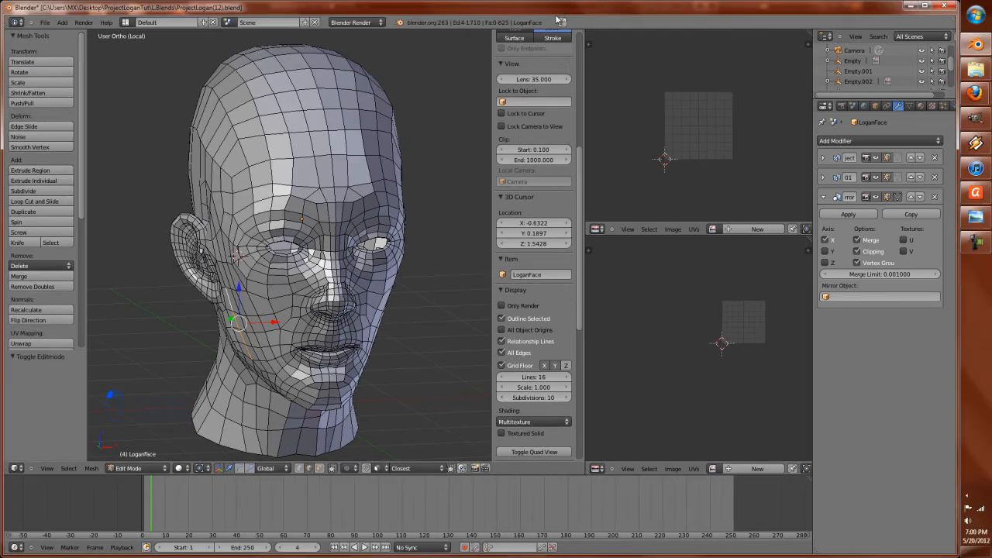
pyautogui.scroll(2, 447, 275)
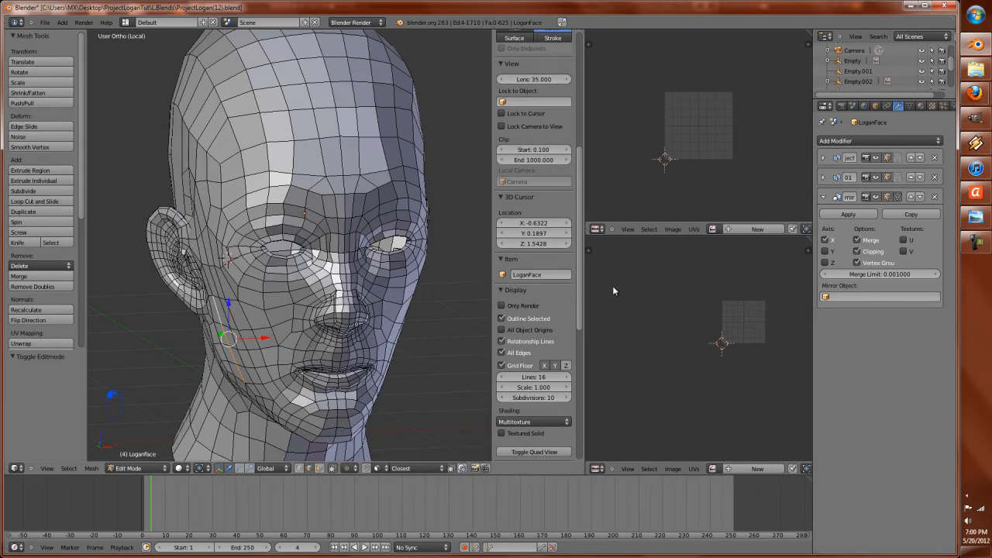
pyautogui.press('Tab')
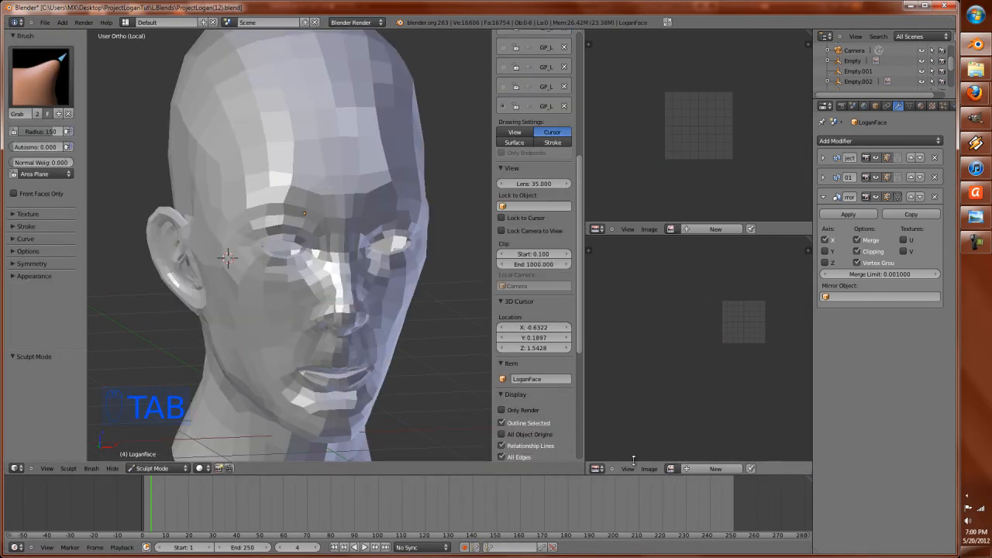
# Step: Load LoganMirror1.png into the lower image editor and frame the eye
pyautogui.click(671, 468)
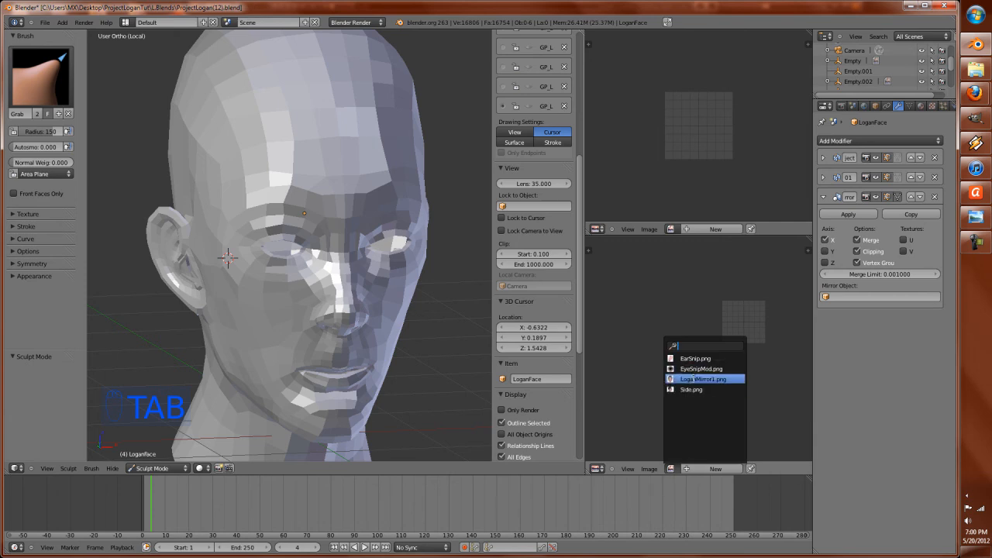
pyautogui.click(693, 377)
pyautogui.scroll(5, 733, 397)
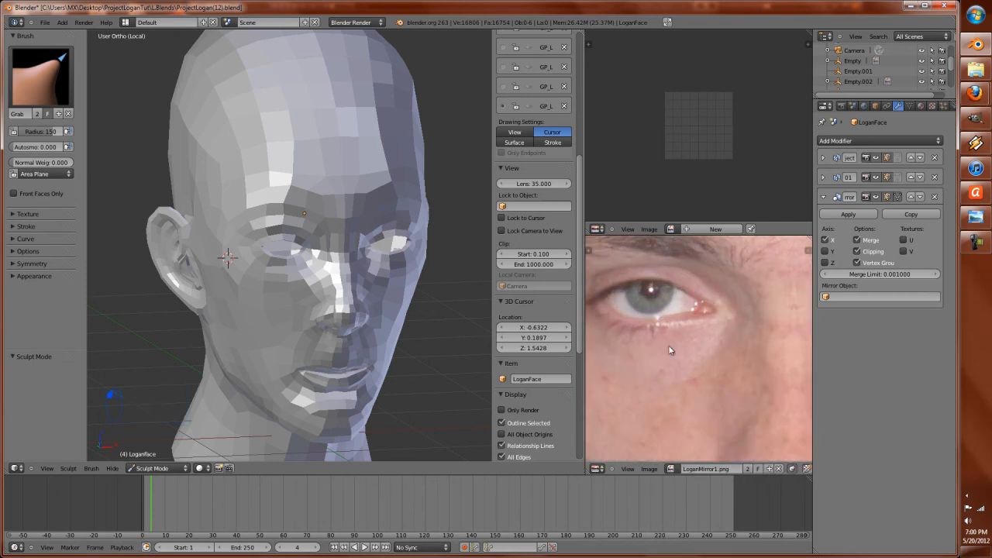
pyautogui.scroll(-1, 727, 399)
pyautogui.scroll(1, 727, 399)
pyautogui.scroll(-1, 727, 399)
pyautogui.scroll(-1, 739, 401)
pyautogui.moveTo(738, 401); pyautogui.dragTo(713, 402, button='middle')
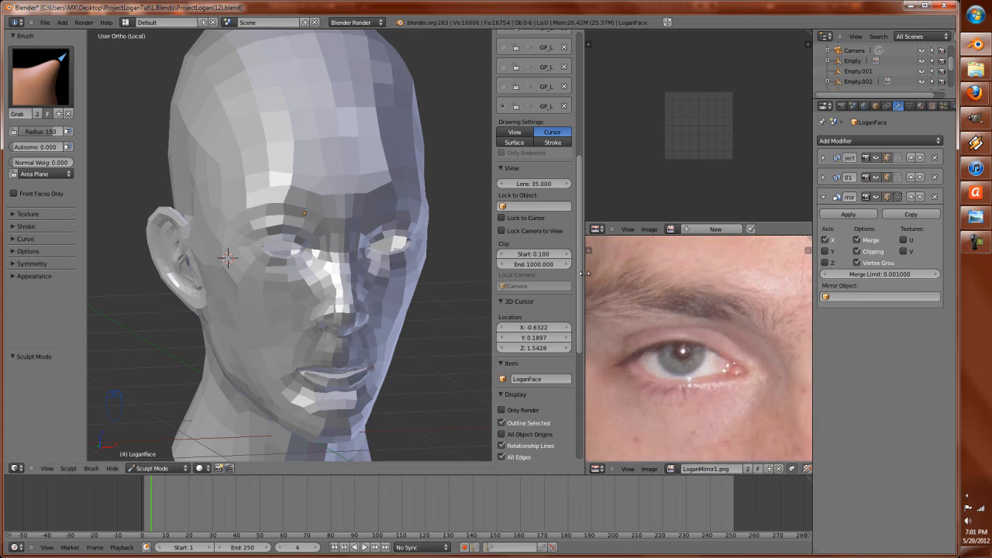
# Step: Widen the image editor and maximize it so the whole eye and brow fill the window
pyautogui.moveTo(589, 272); pyautogui.dragTo(460, 273)
pyautogui.scroll(1, 662, 377)
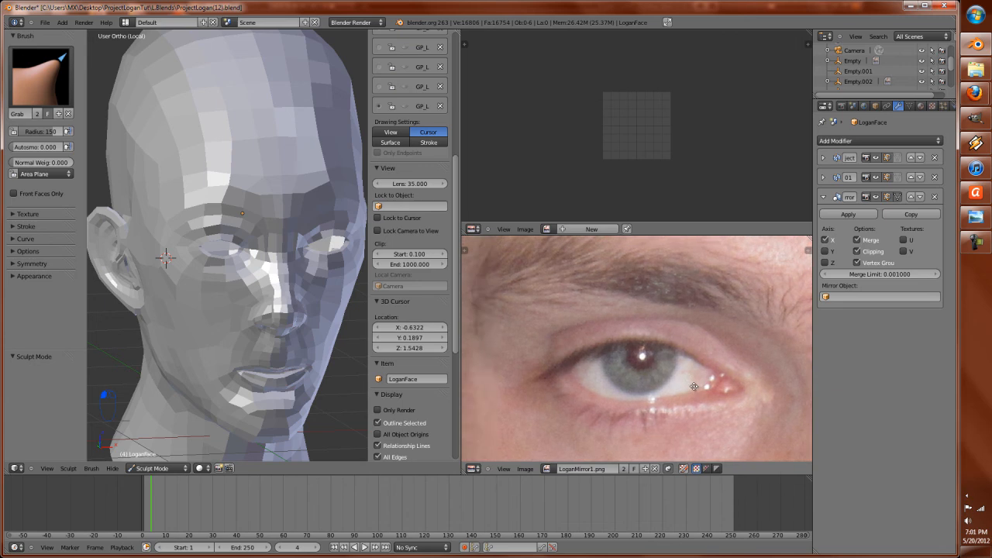
pyautogui.moveTo(693, 392); pyautogui.dragTo(676, 369, button='middle')
pyautogui.press('Left')
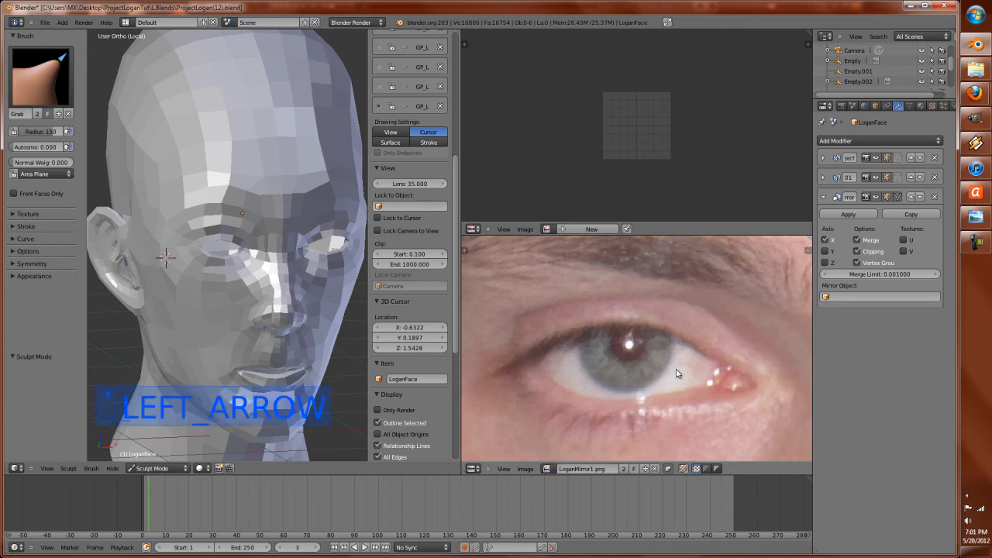
pyautogui.hotkey('ctrl', 'Up')
pyautogui.scroll(2, 674, 369)
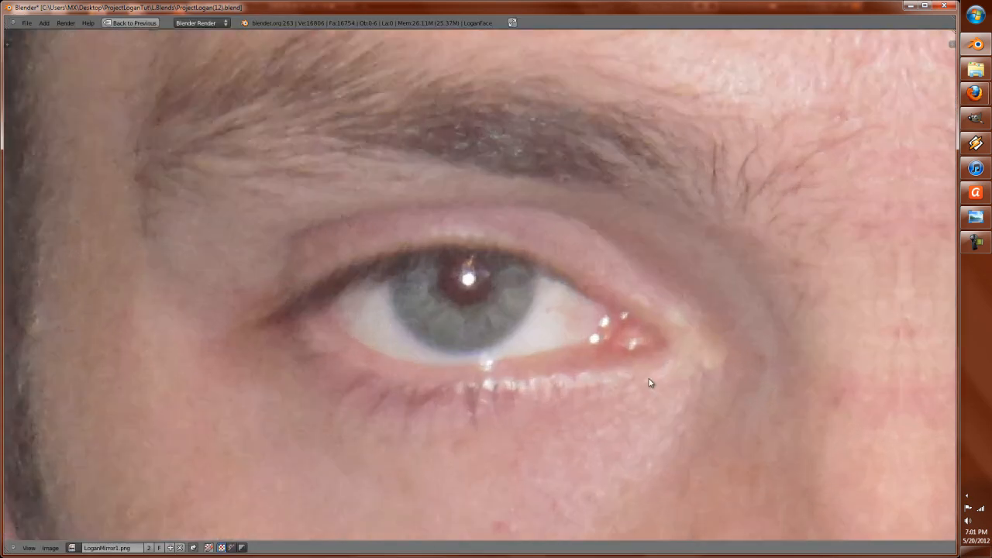
pyautogui.scroll(-1, 652, 380)
pyautogui.moveTo(663, 380); pyautogui.dragTo(725, 404, button='middle')
pyautogui.scroll(1, 725, 403)
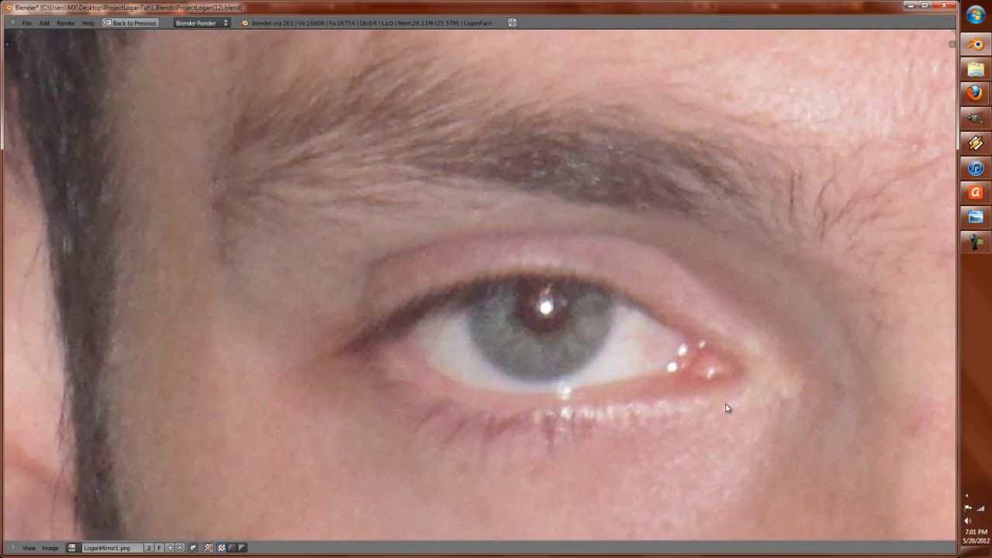
# Step: Launch the Snipping Tool and capture a rectangular area around the whole eye
pyautogui.press('super')
pyautogui.write('snip')
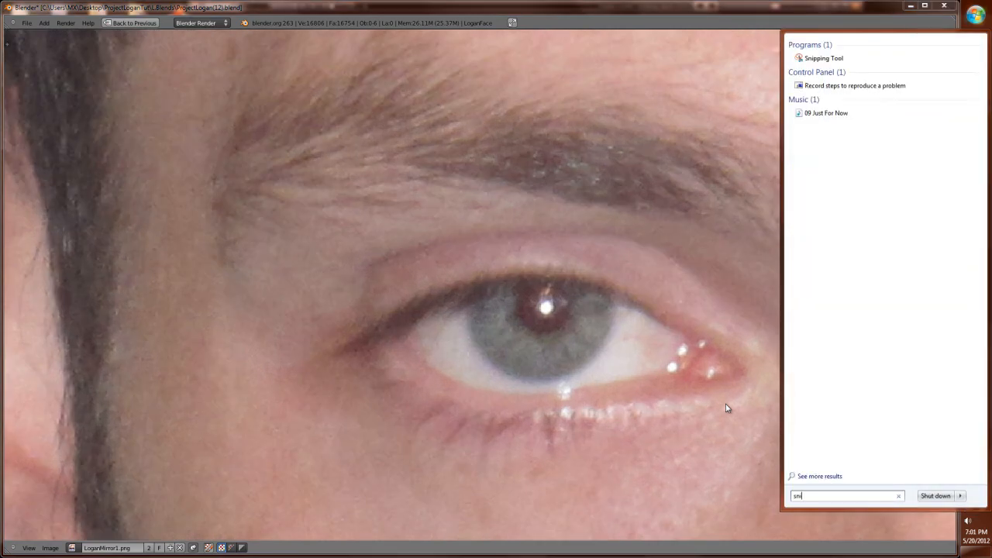
pyautogui.press('Return')
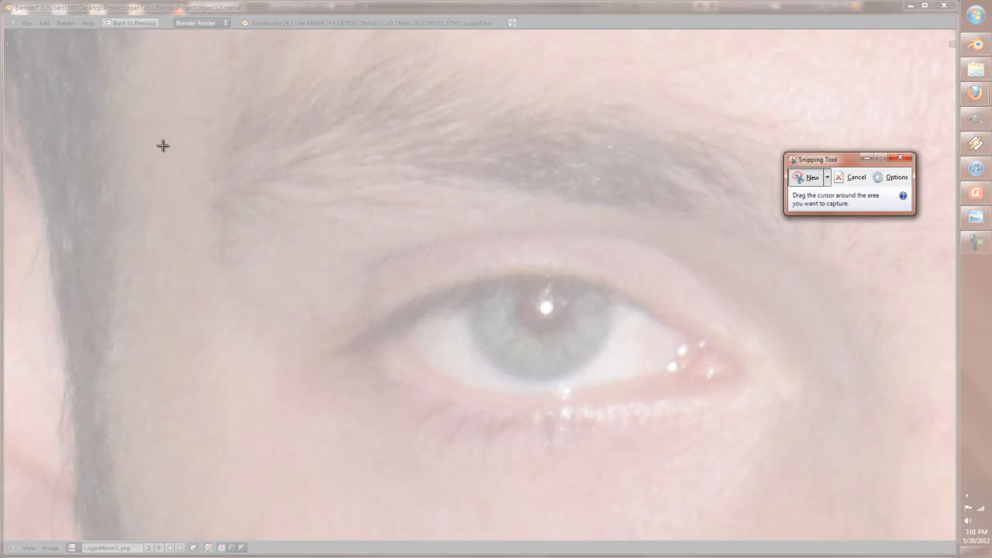
pyautogui.moveTo(173, 208); pyautogui.dragTo(891, 489)
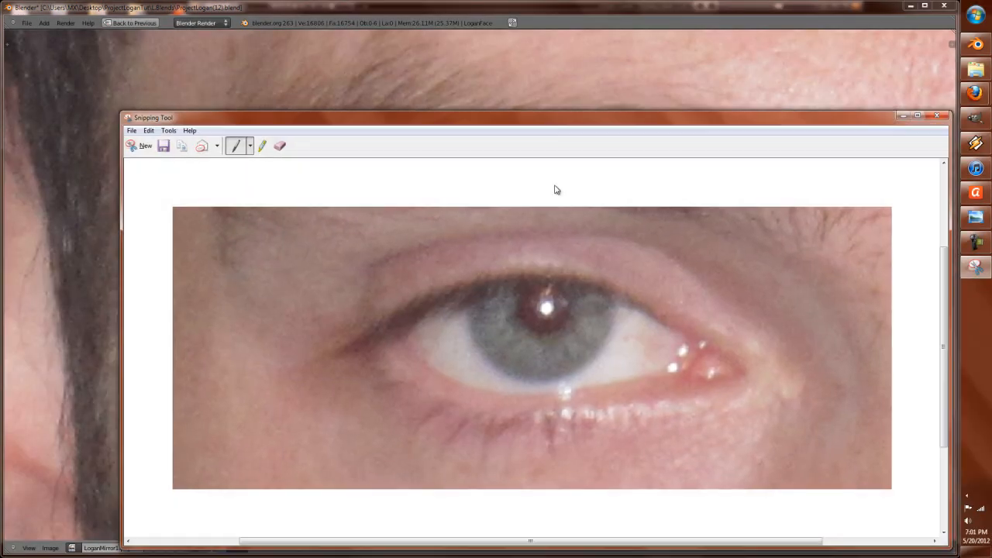
# Step: Start saving the capture and choose the Textures folder inside ProjectLoganTut on the Desktop
pyautogui.click(164, 147)
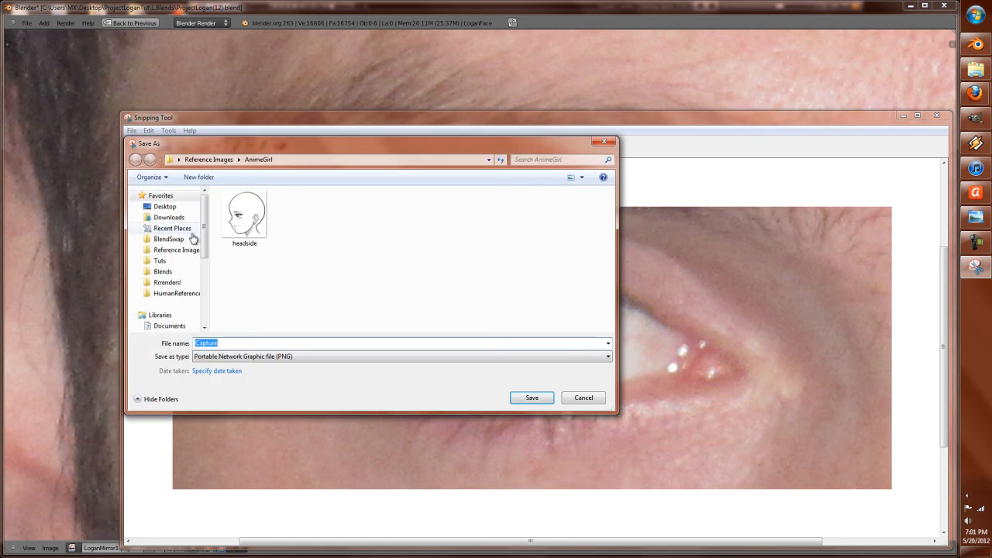
pyautogui.click(164, 206)
pyautogui.click(270, 293)
pyautogui.scroll(-5, 284, 292)
pyautogui.scroll(2, 284, 292)
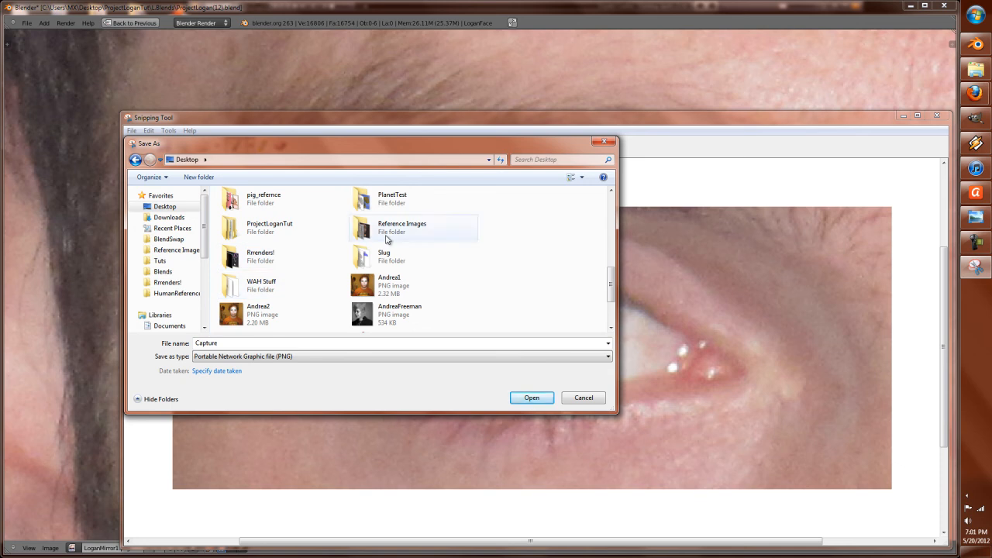
pyautogui.doubleClick(302, 227)
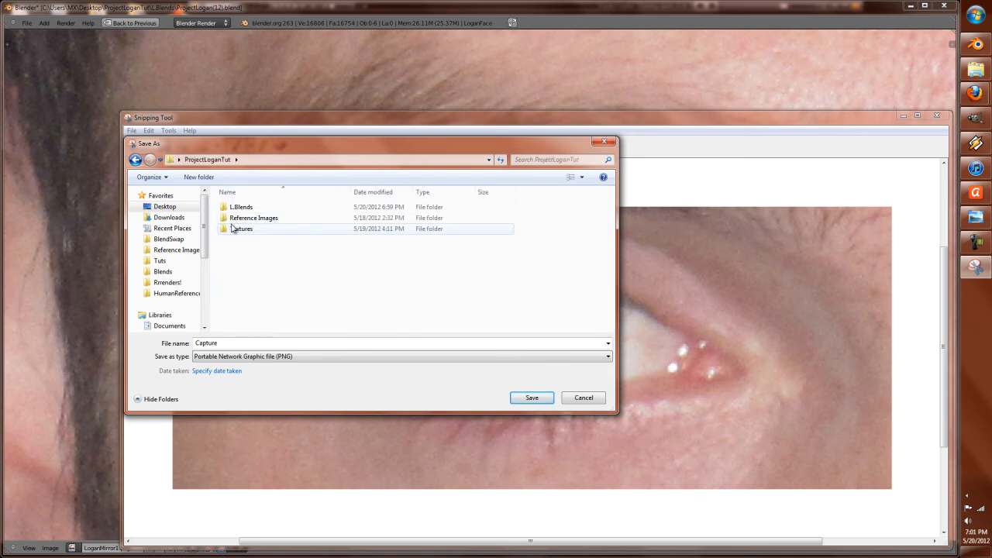
pyautogui.click(233, 230)
pyautogui.doubleClick(238, 231)
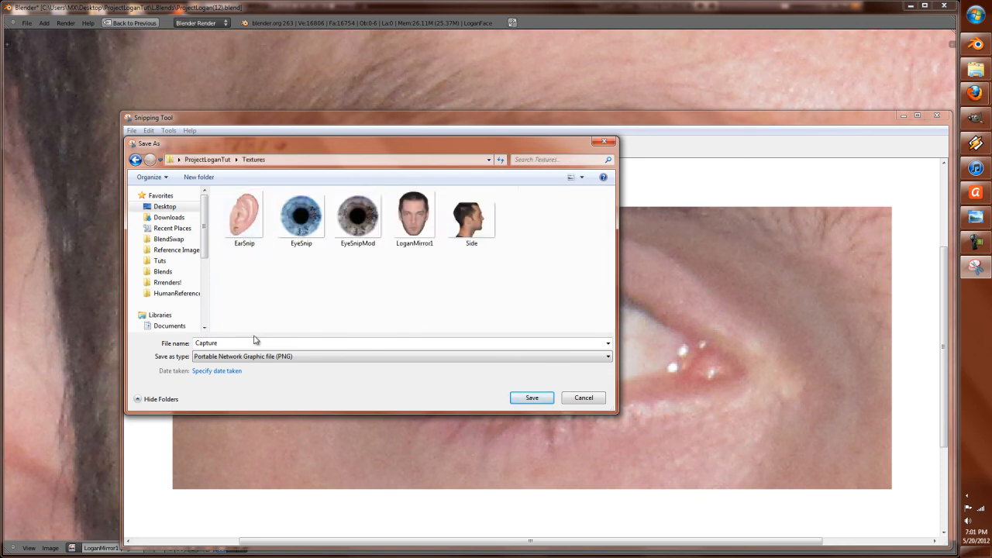
# Step: Save the capture as EyeSnip1 without replacing the existing EyeSnip file, and close the Snipping Tool
pyautogui.write('Eye')
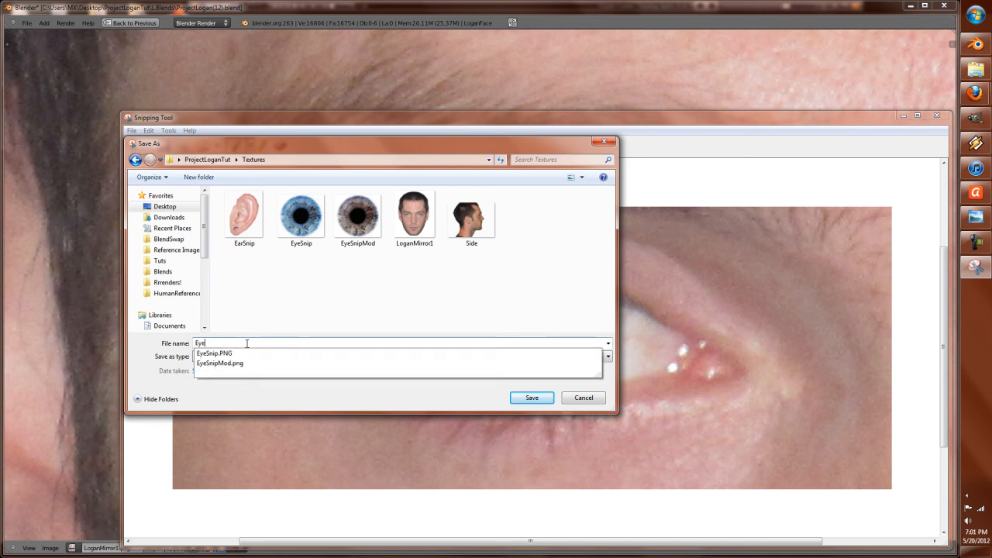
pyautogui.write('Snip')
pyautogui.press('Return')
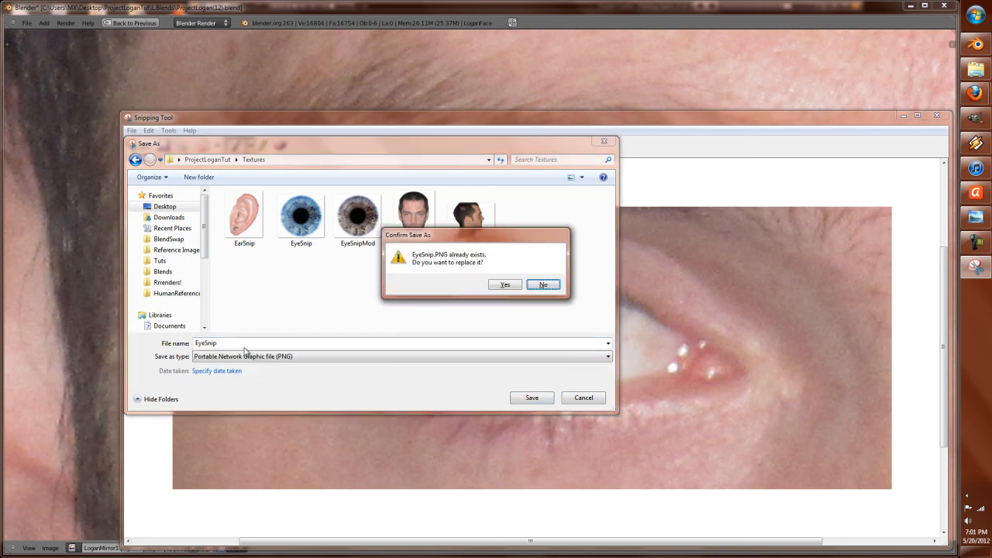
pyautogui.click(543, 285)
pyautogui.click(267, 341)
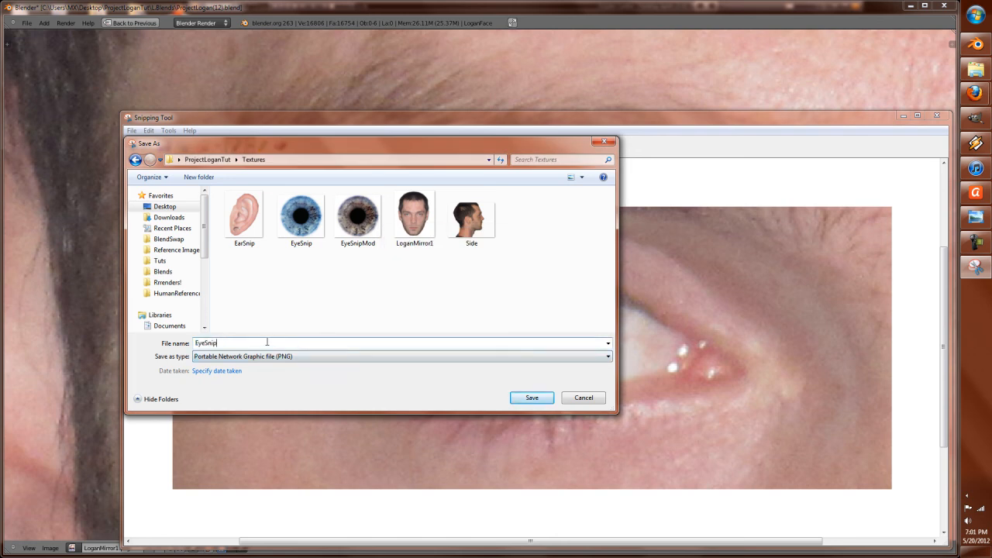
pyautogui.write('2')
pyautogui.press('Return')
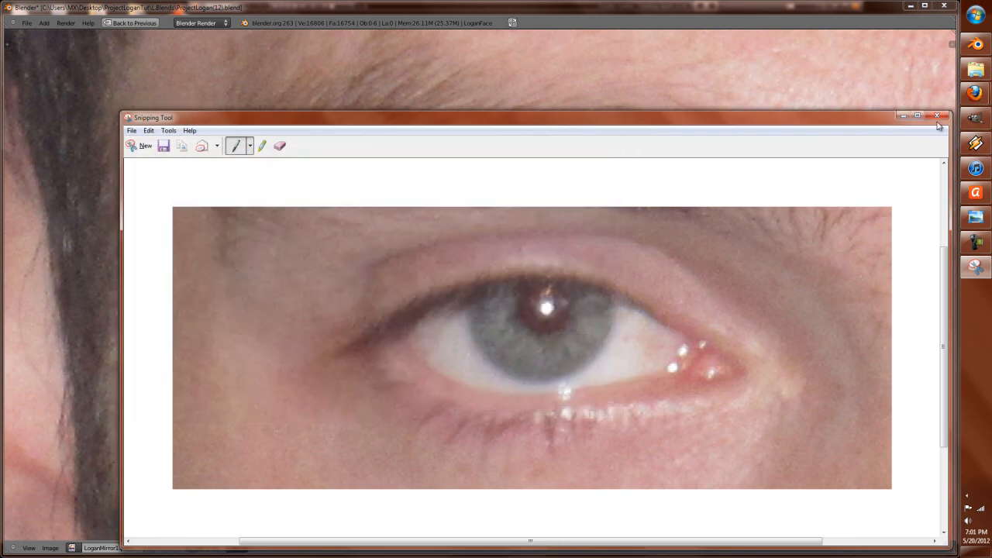
pyautogui.click(936, 116)
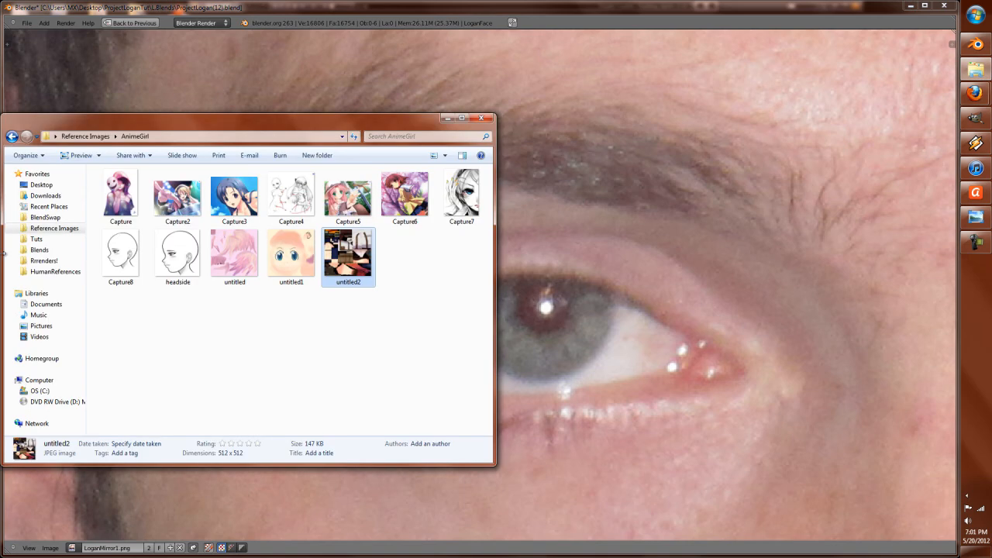
# Step: Switch to Windows Explorer and open the Textures folder inside ProjectLoganTut on the Desktop
pyautogui.click(42, 196)
pyautogui.click(41, 185)
pyautogui.click(139, 377)
pyautogui.scroll(-5, 136, 375)
pyautogui.scroll(5, 137, 375)
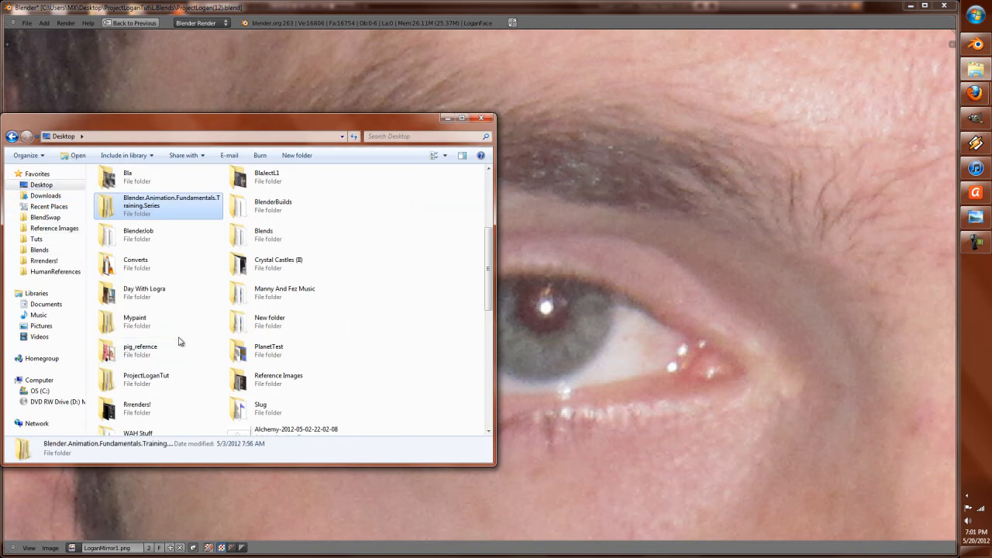
pyautogui.doubleClick(156, 383)
pyautogui.doubleClick(232, 198)
# Step: Load EyeSnip1.PNG from the Textures folder into Blender's maximized image editor
pyautogui.moveTo(238, 205); pyautogui.dragTo(627, 241)
pyautogui.click(627, 240)
pyautogui.scroll(-6, 627, 240)
pyautogui.moveTo(779, 317); pyautogui.dragTo(671, 331, button='middle')
pyautogui.scroll(1, 671, 331)
pyautogui.scroll(1, 671, 331)
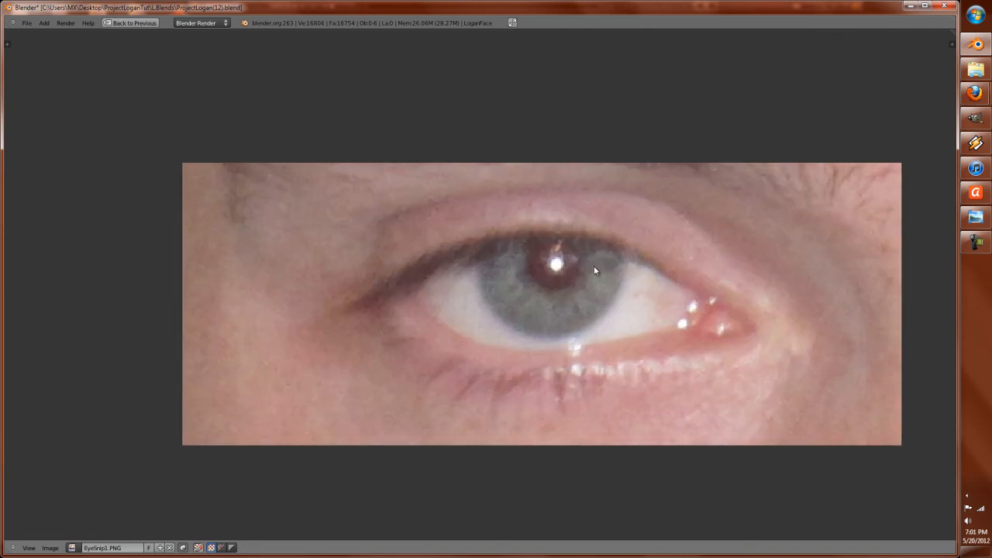
# Step: Restore the previous window layout and switch the head model from Sculpt Mode to Object Mode
pyautogui.click(124, 23)
pyautogui.scroll(5, 133, 396)
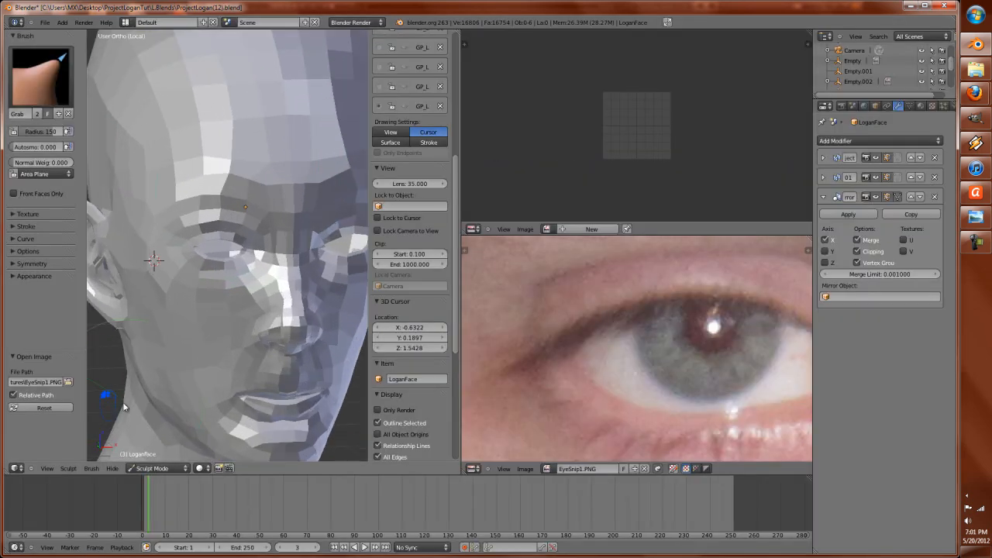
pyautogui.click(153, 468)
pyautogui.click(155, 458)
pyautogui.scroll(-4, 259, 373)
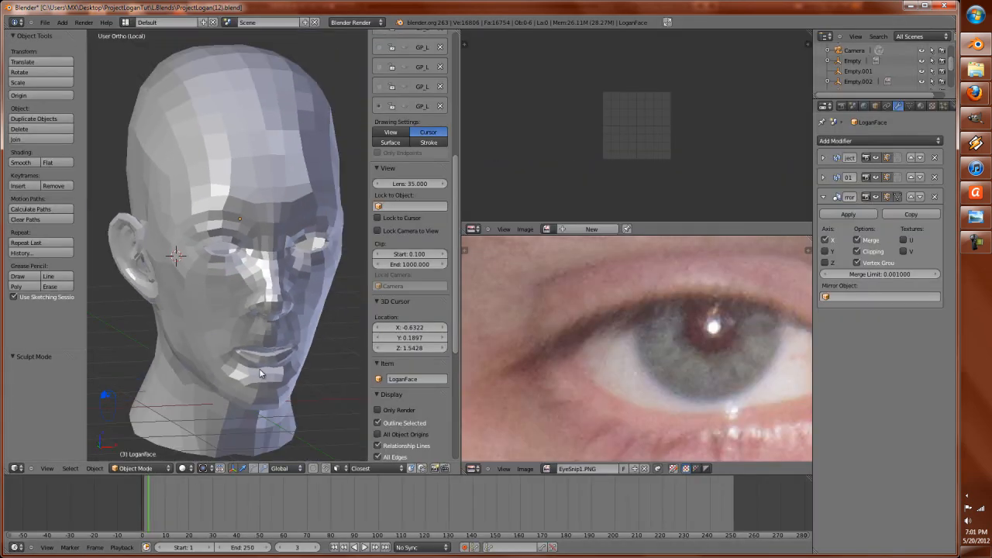
# Step: Hide the 3D view's side panels and add an empty beside the ear in front view
pyautogui.press('KP_1')
pyautogui.press('t')
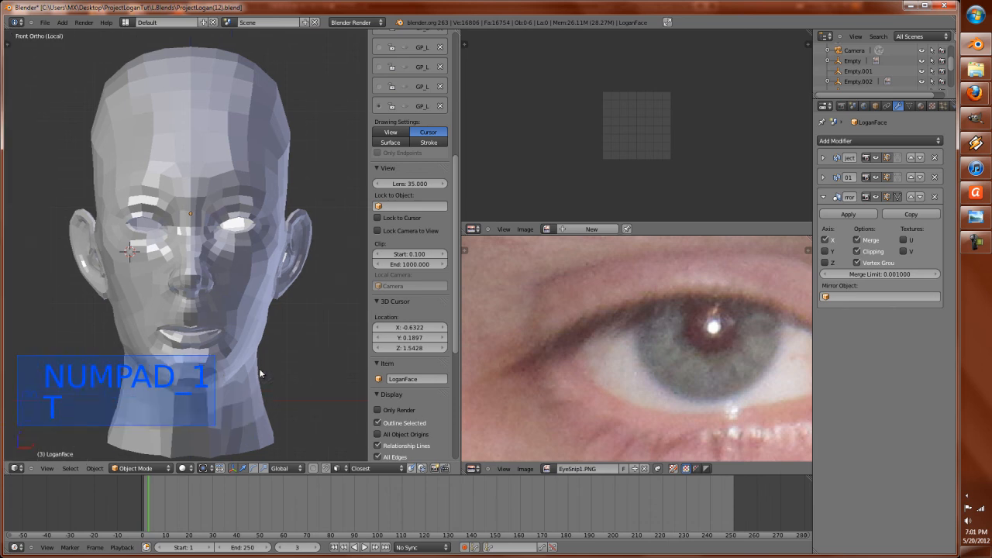
pyautogui.press('n')
pyautogui.scroll(4, 166, 290)
pyautogui.click(116, 277)
pyautogui.hotkey('shift', 'a')
pyautogui.click(117, 278)
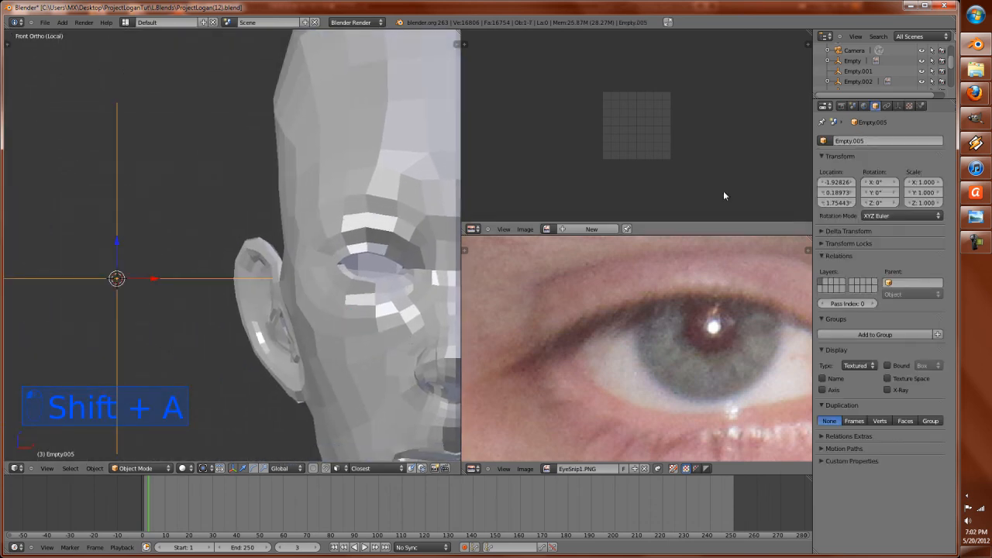
# Step: Set the new empty to display as an image using EyeSnip1.PNG and rotate it 90° about the X axis
pyautogui.click(897, 106)
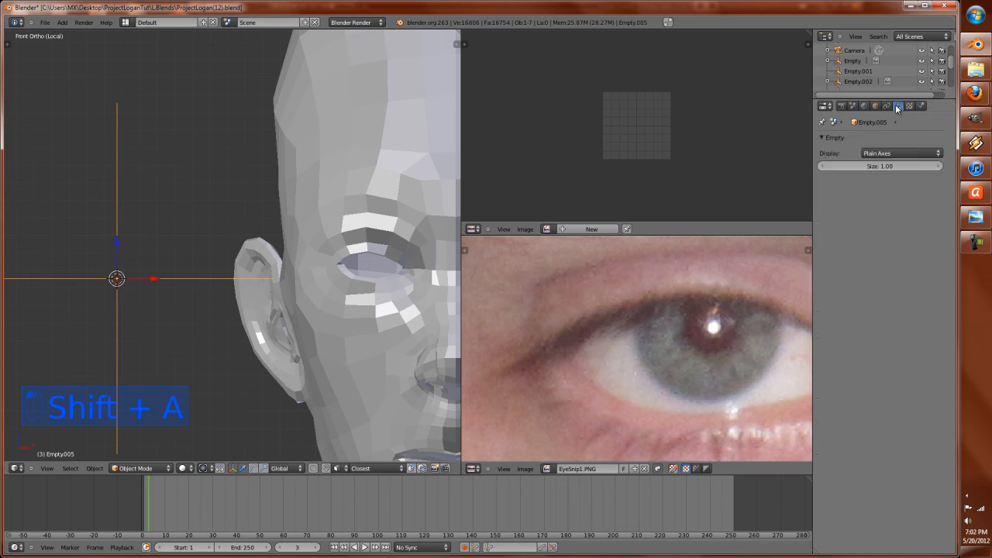
pyautogui.click(899, 153)
pyautogui.click(891, 62)
pyautogui.click(823, 166)
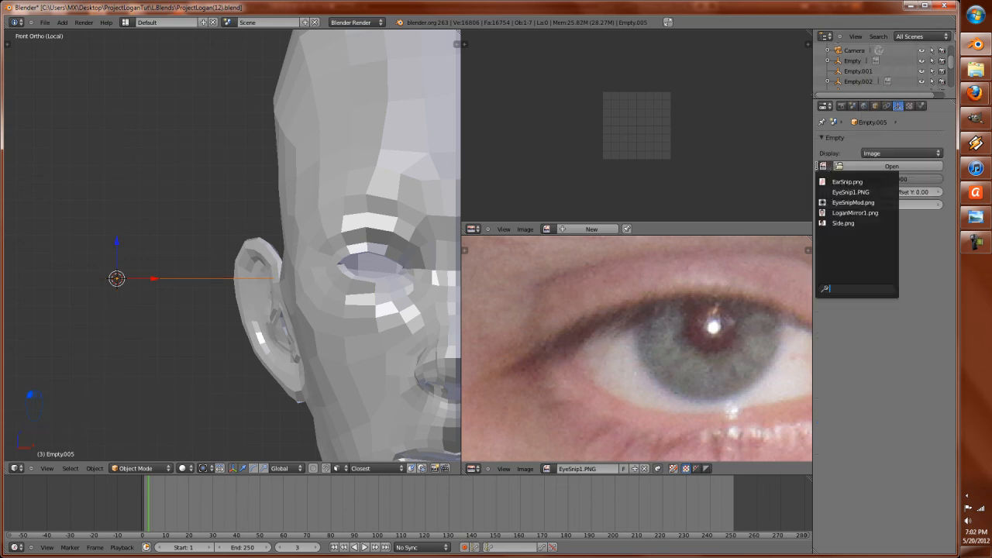
pyautogui.click(850, 192)
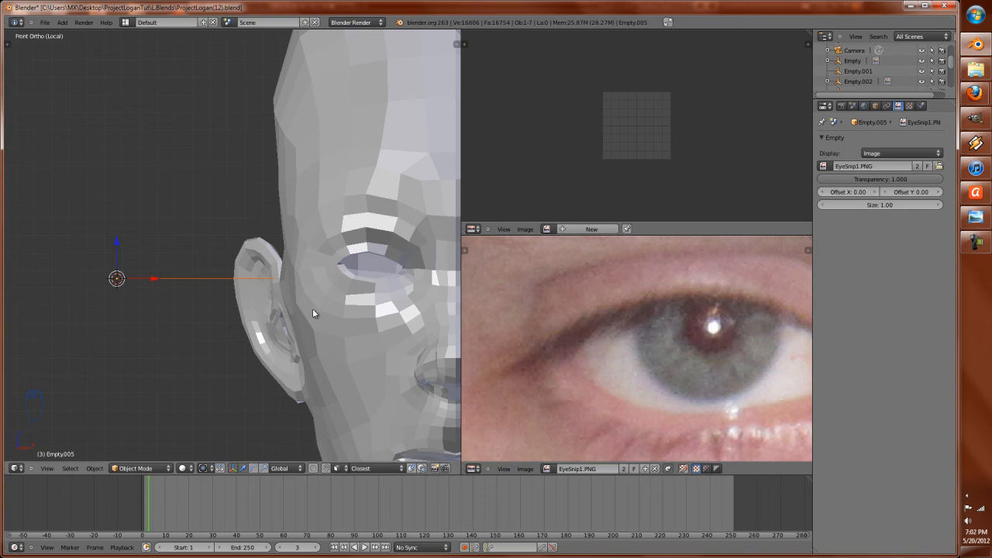
pyautogui.write('rx90')
pyautogui.press('Return')
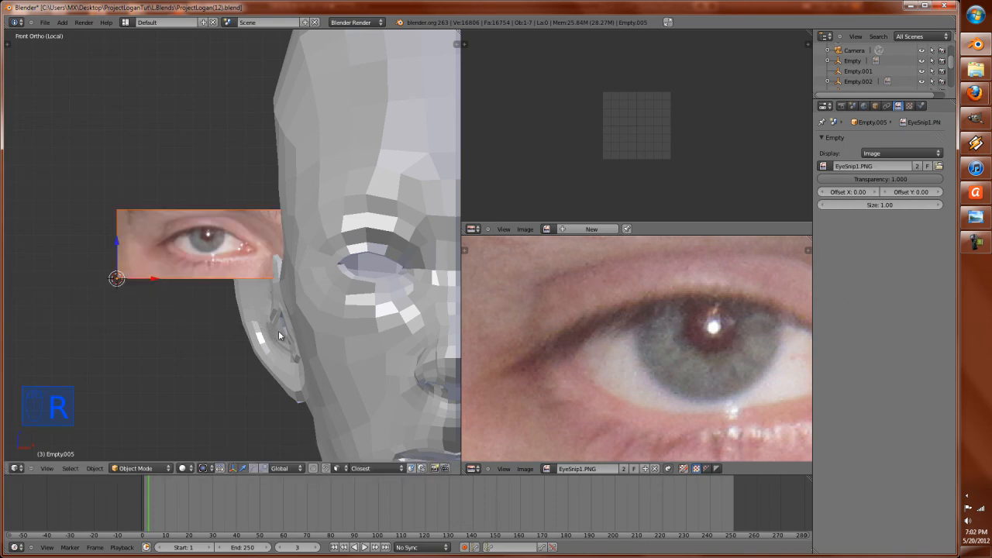
# Step: Scale the eye image roughly to the head's proportions and move it over the eye next to it in front view
pyautogui.scroll(-3, 278, 336)
pyautogui.press('s')
pyautogui.press('g')
pyautogui.press('s')
pyautogui.press('s')
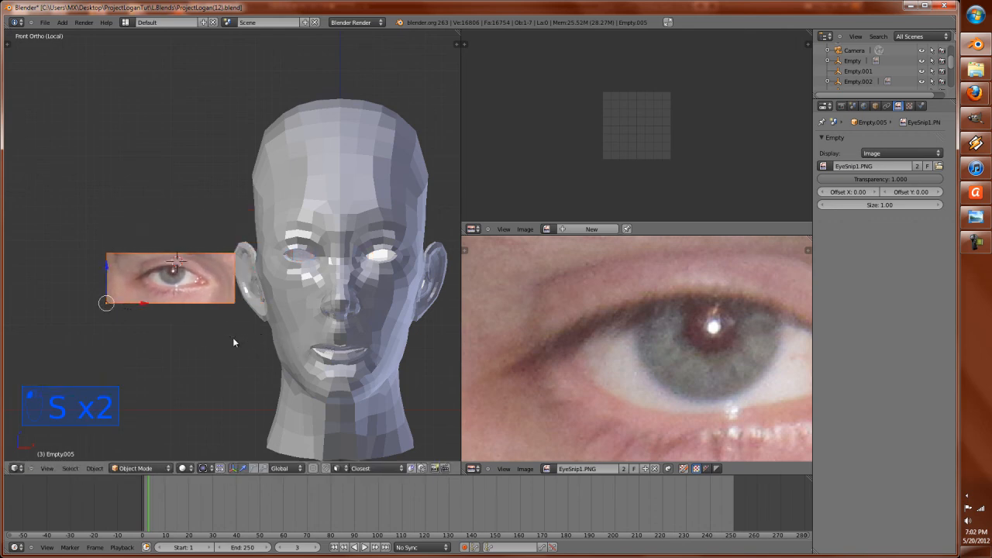
pyautogui.press('g')
pyautogui.click(362, 316)
pyautogui.scroll(4, 364, 315)
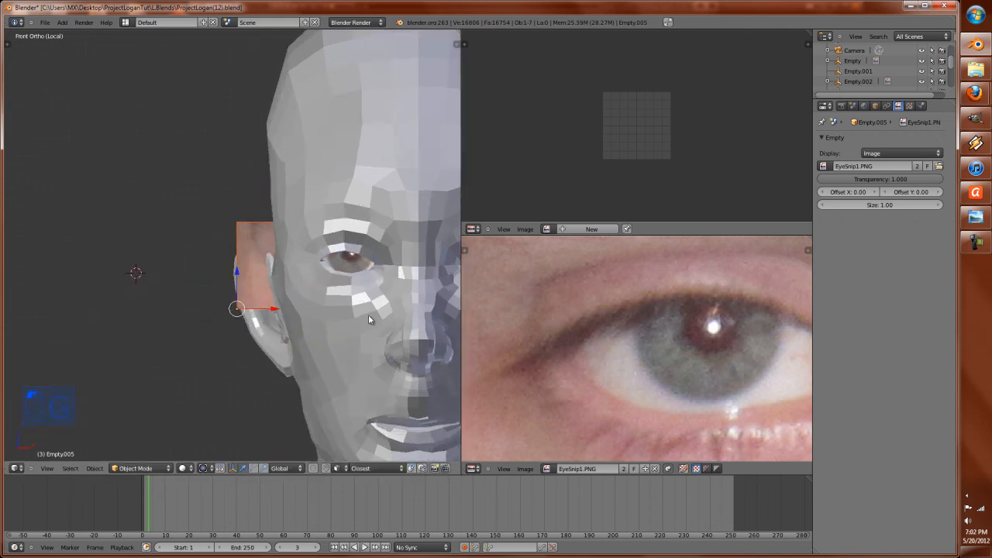
pyautogui.moveTo(199, 313); pyautogui.dragTo(254, 332, button='middle')
pyautogui.moveTo(70, 324); pyautogui.dragTo(235, 400, button='middle')
pyautogui.press('KP_1')
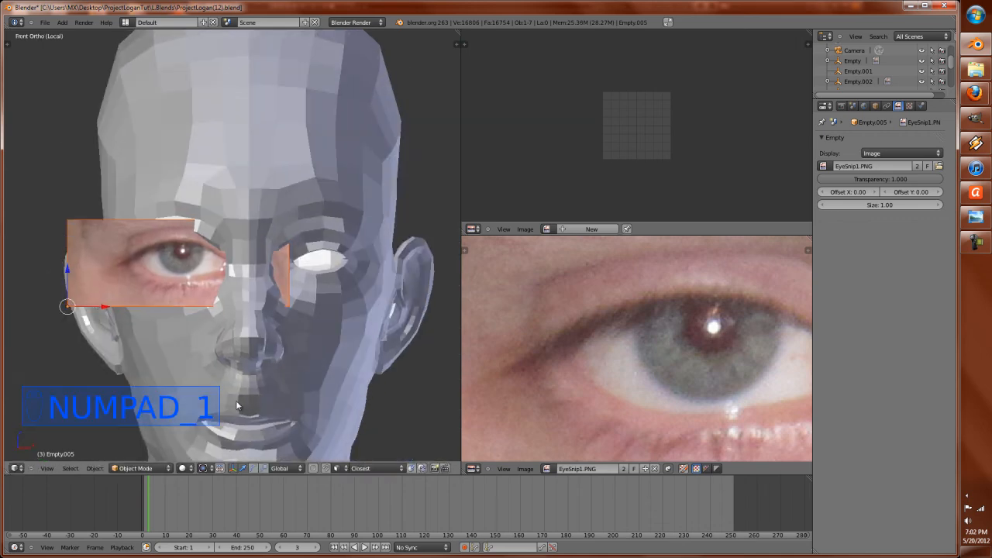
# Step: Maximize the 3D view, scale the eye image down further and reposition it over the model's eye socket
pyautogui.hotkey('ctrl', 'Up')
pyautogui.press('s')
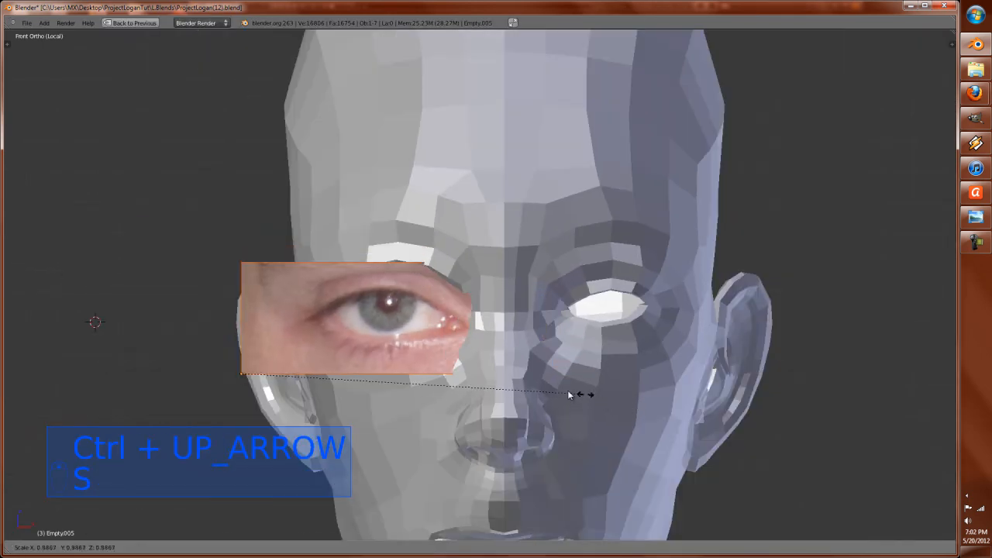
pyautogui.click(481, 378)
pyautogui.press('g')
pyautogui.click(532, 360)
pyautogui.scroll(2, 532, 360)
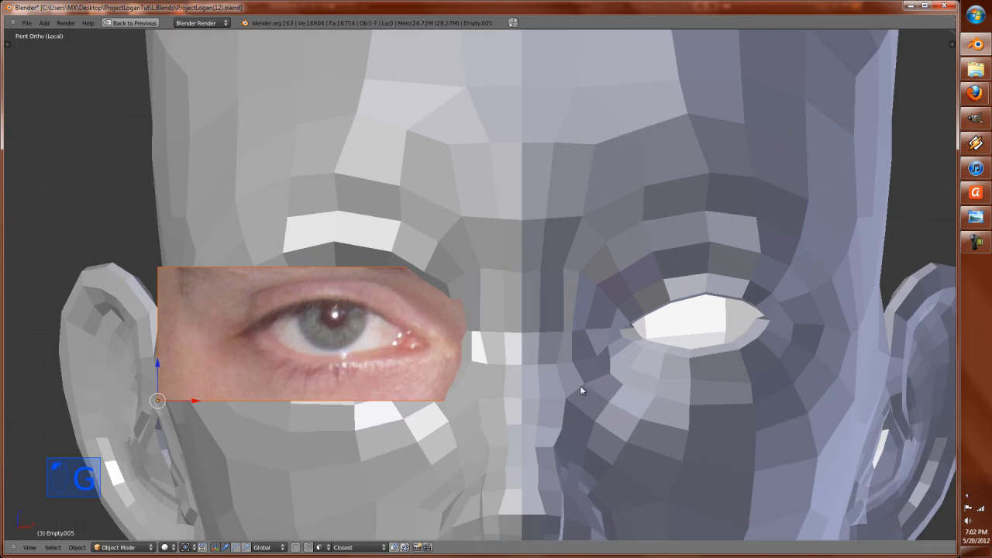
# Step: Lower the eye image's transparency value to about 0.62 in the regular layout and maximize the 3D view again
pyautogui.press('z')
pyautogui.press('z')
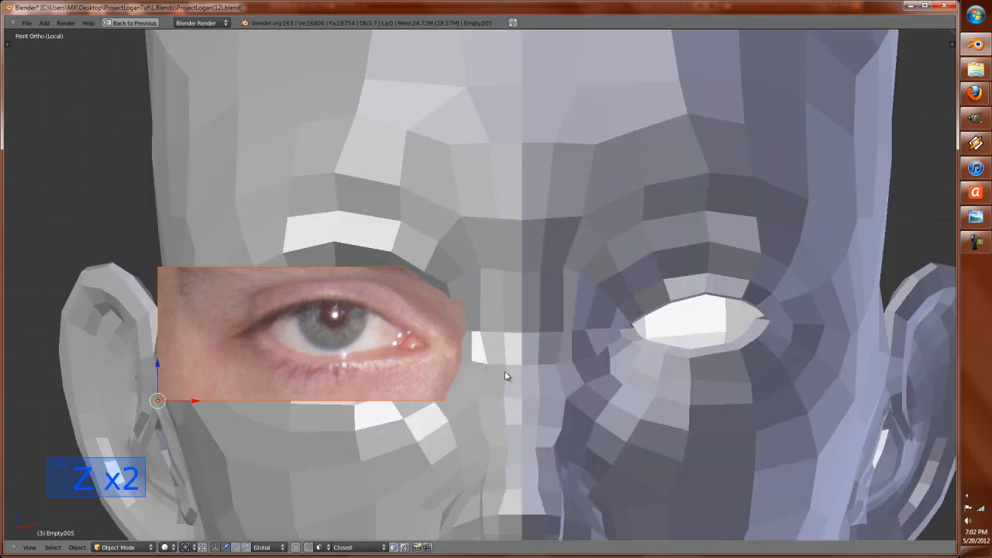
pyautogui.scroll(-1, 514, 380)
pyautogui.hotkey('ctrl', 'Up')
pyautogui.moveTo(927, 181); pyautogui.dragTo(874, 186)
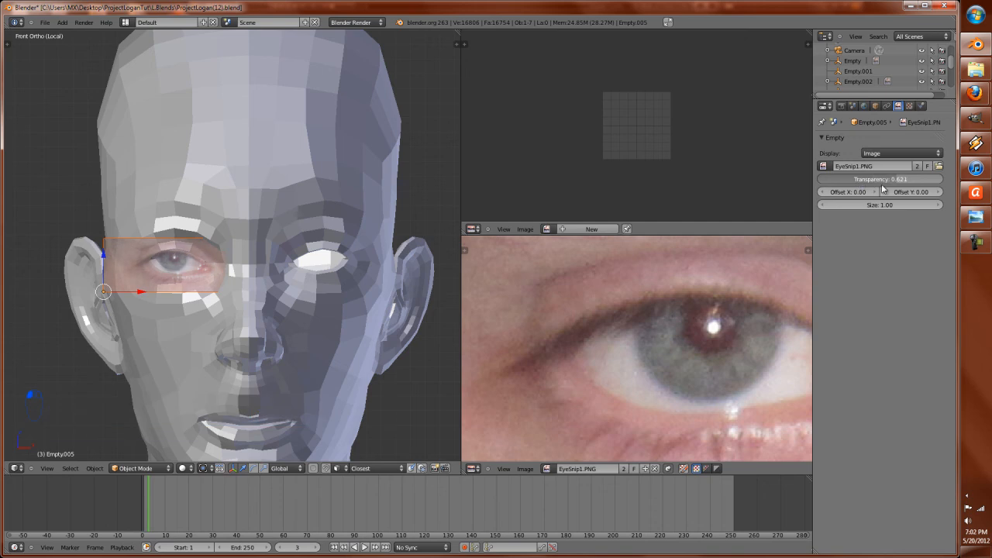
pyautogui.hotkey('ctrl', 'Up')
# Step: Scale the eye image down and shift it so the photographed eye lines up with the model's eye opening
pyautogui.scroll(3, 203, 344)
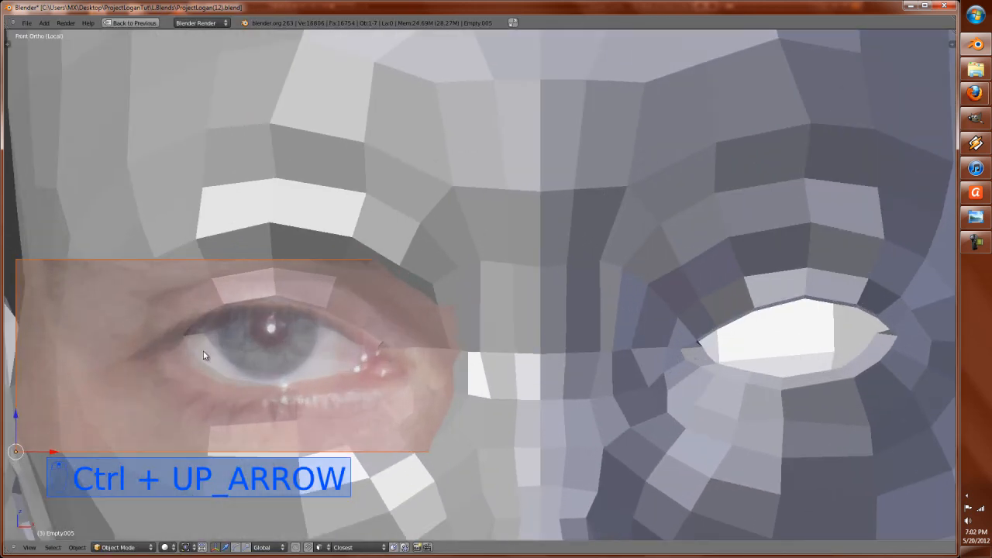
pyautogui.keyDown('shift'); pyautogui.moveTo(359, 390); pyautogui.dragTo(548, 365, button='middle'); pyautogui.keyUp('shift')
pyautogui.press('s')
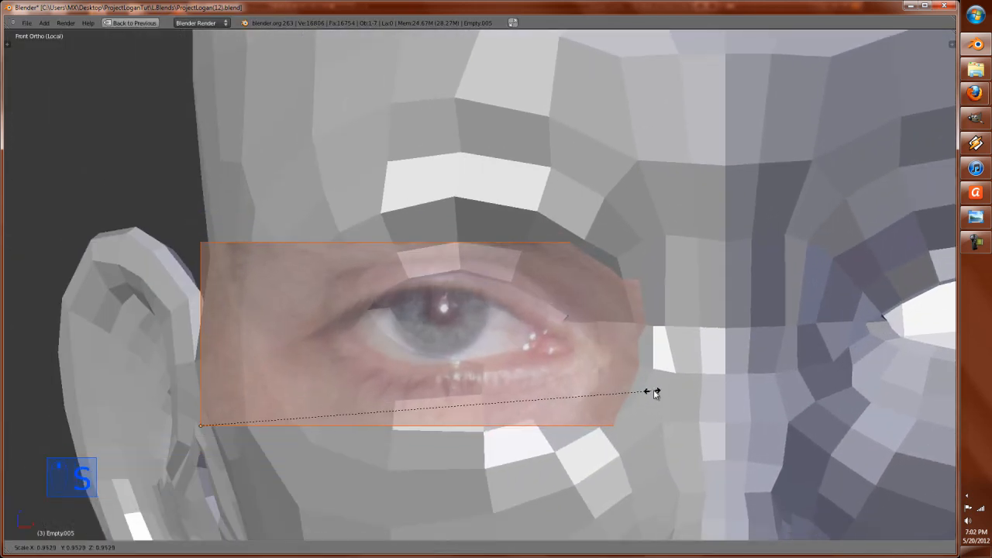
pyautogui.press('g')
pyautogui.click(681, 374)
pyautogui.scroll(3, 681, 374)
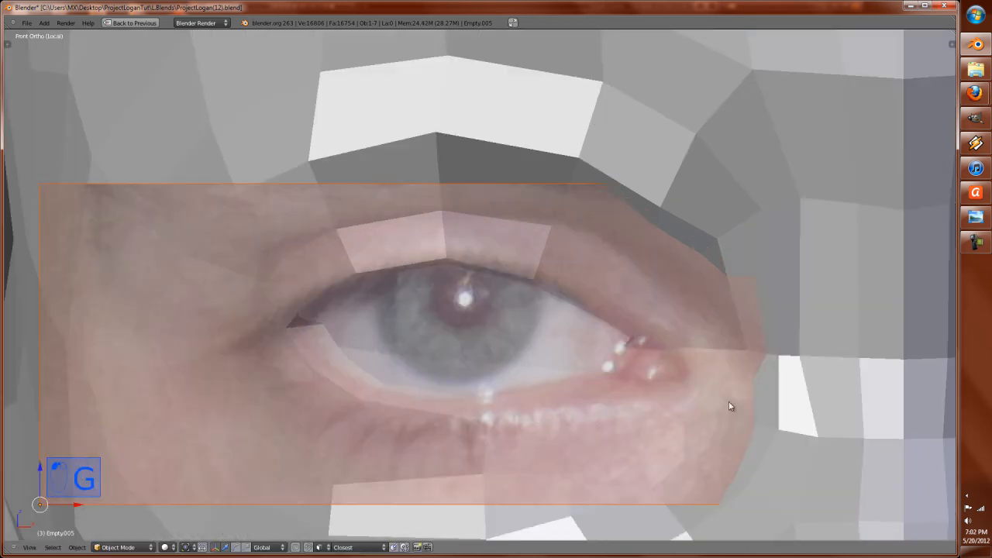
pyautogui.press('s')
pyautogui.click(655, 408)
pyautogui.press('g')
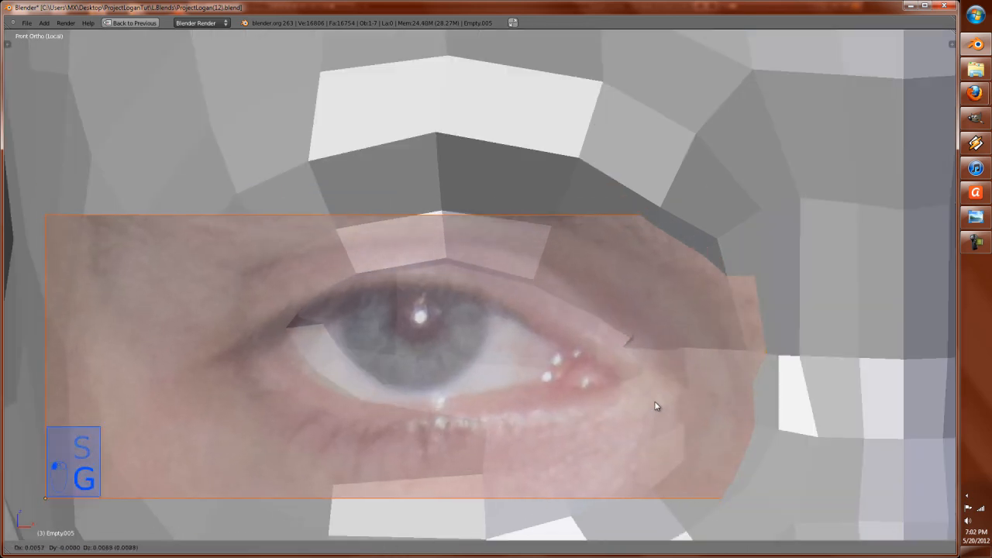
pyautogui.click(689, 389)
# Step: Rotate the eye image slightly counterclockwise and fine-tune its position and size to match the eyelid corners
pyautogui.press('g')
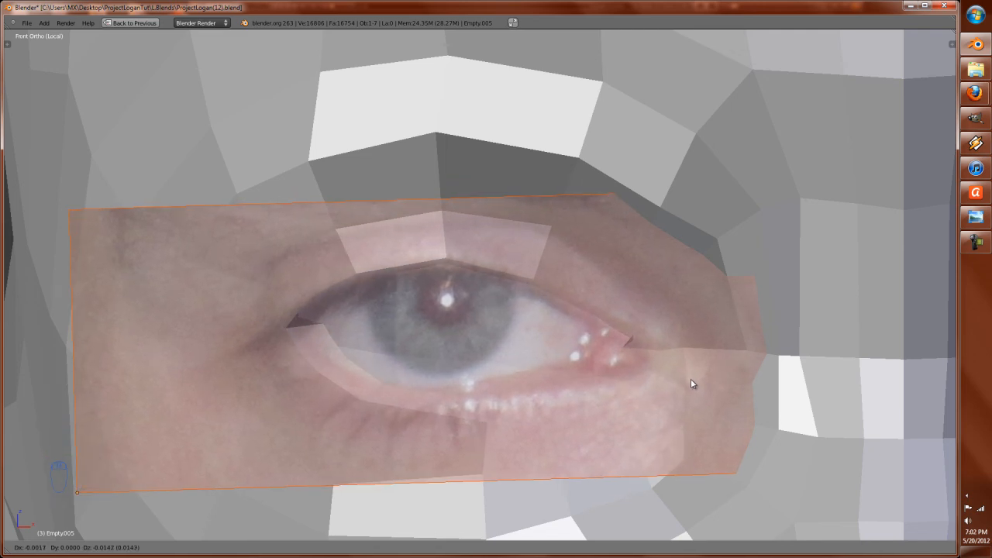
pyautogui.click(694, 381)
pyautogui.press('r')
pyautogui.click(719, 375)
pyautogui.press('g')
pyautogui.press('s')
pyautogui.click(721, 375)
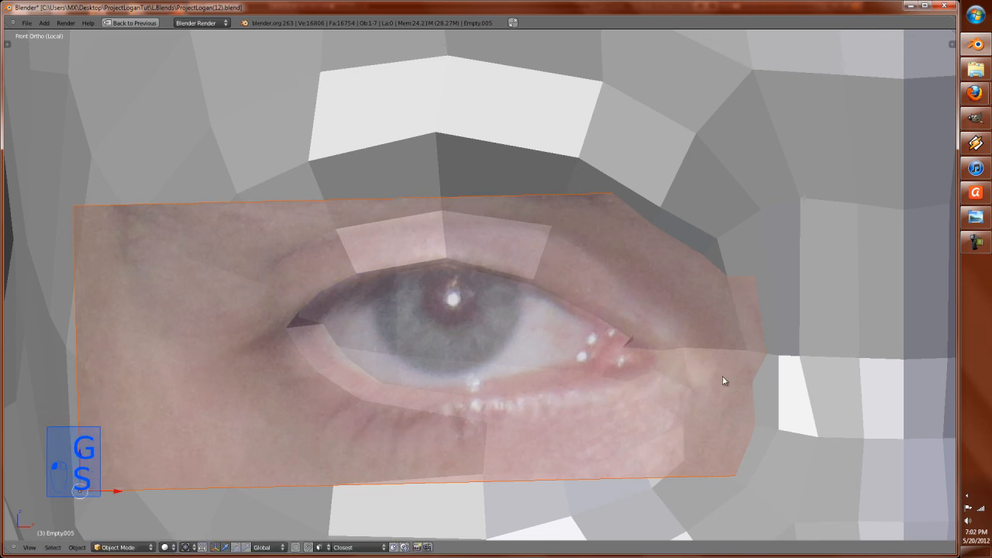
# Step: Push the eye image back along the global Y axis so it sits behind the eye opening, and check it in front view
pyautogui.scroll(-3, 560, 383)
pyautogui.moveTo(561, 383); pyautogui.dragTo(595, 399, button='middle')
pyautogui.scroll(-3, 776, 377)
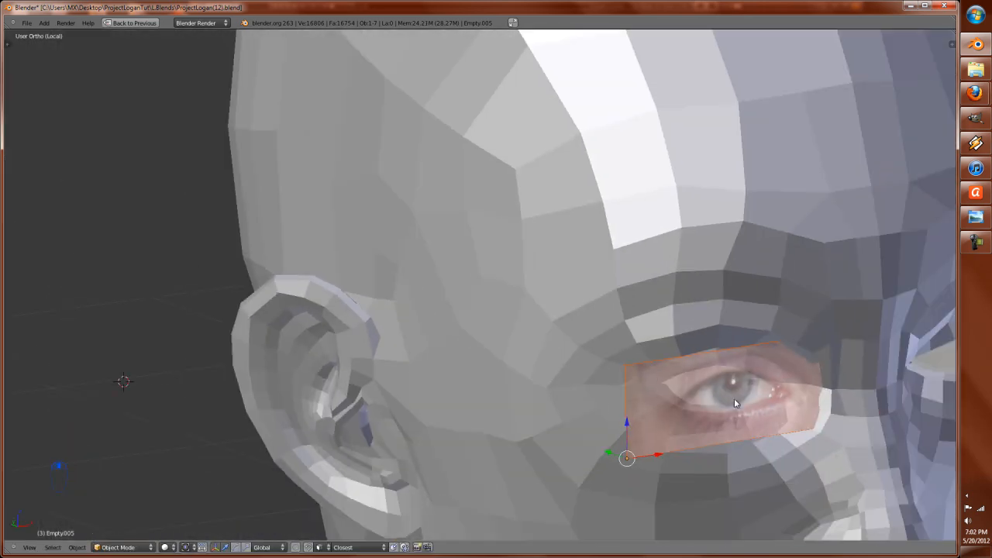
pyautogui.press('r')
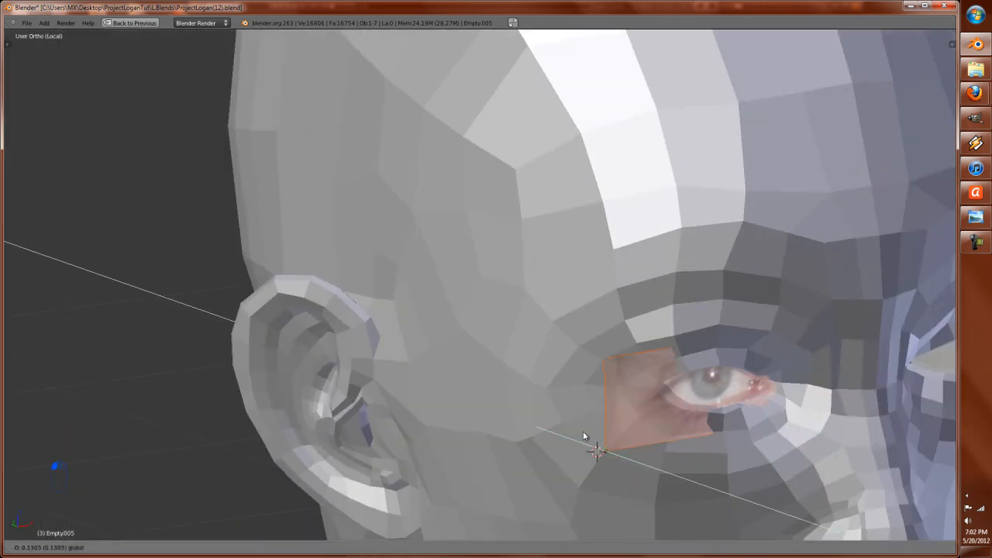
pyautogui.click(560, 411)
pyautogui.press('KP_1')
pyautogui.press('z')
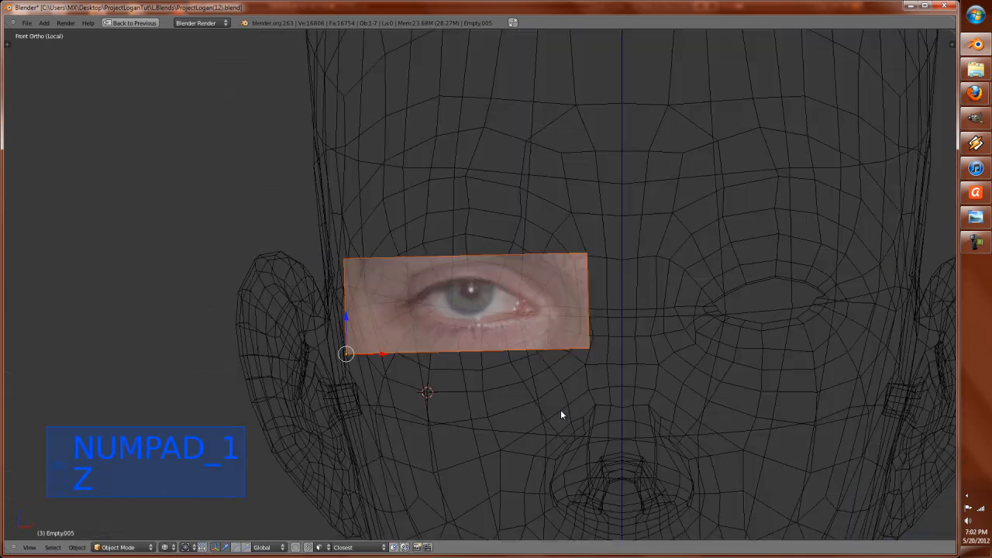
pyautogui.scroll(4, 612, 386)
pyautogui.press('z')
# Step: Select the LoganFace mesh together with the eye image and leave local view
pyautogui.rightClick(521, 299)
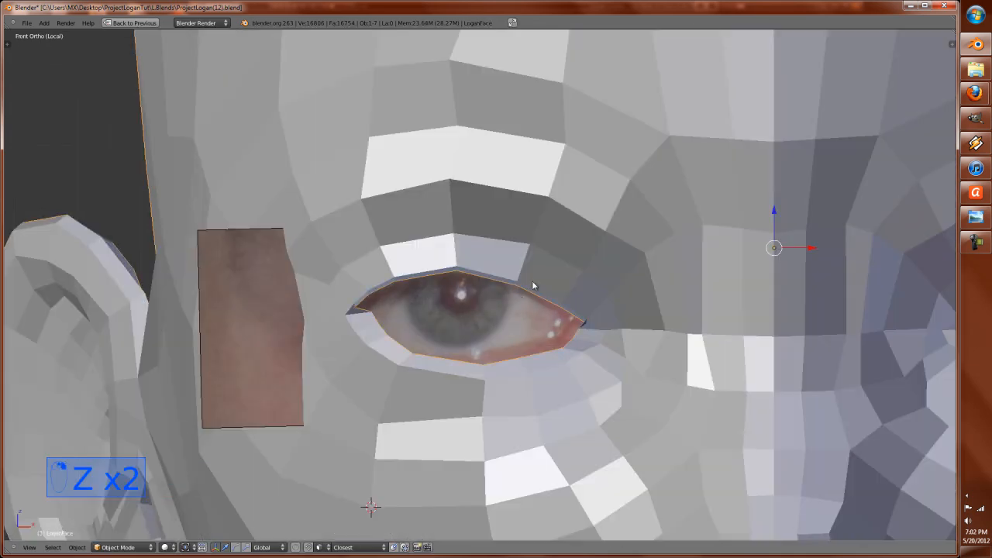
pyautogui.rightClick(524, 299)
pyautogui.scroll(1, 547, 303)
pyautogui.scroll(1, 548, 307)
pyautogui.press('Tab')
pyautogui.rightClick(568, 271)
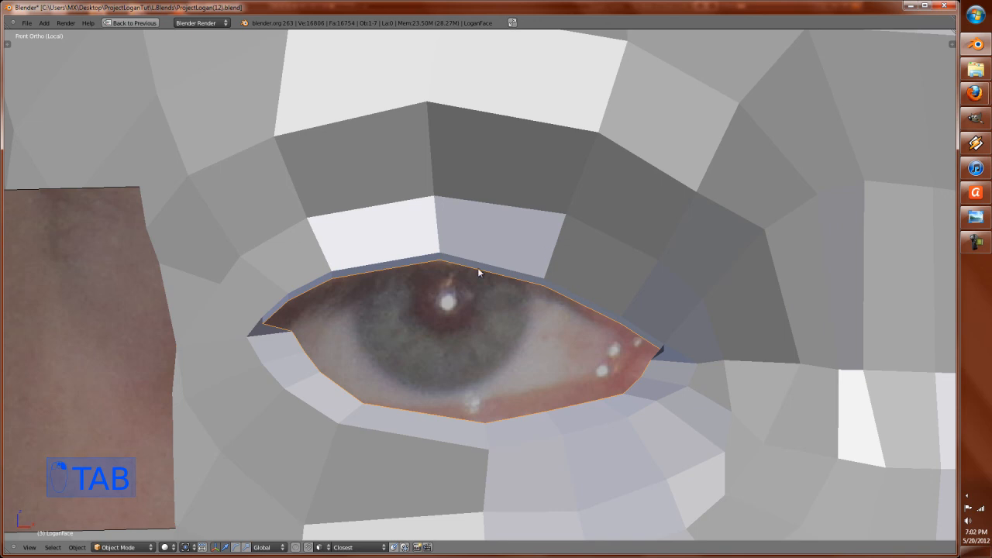
pyautogui.keyDown('shift'); pyautogui.rightClick(81, 339); pyautogui.keyUp('shift')
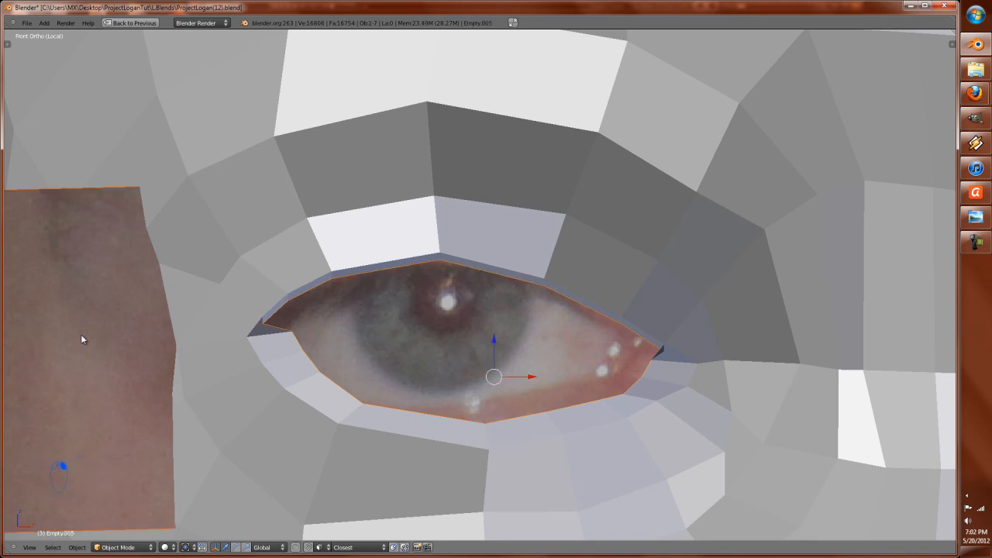
pyautogui.press('KP_Divide')
pyautogui.scroll(-3, 134, 308)
pyautogui.scroll(2, 133, 311)
# Step: Isolate the reference image plane crossing the middle of the face and hide it
pyautogui.moveTo(132, 315); pyautogui.dragTo(435, 316, button='middle')
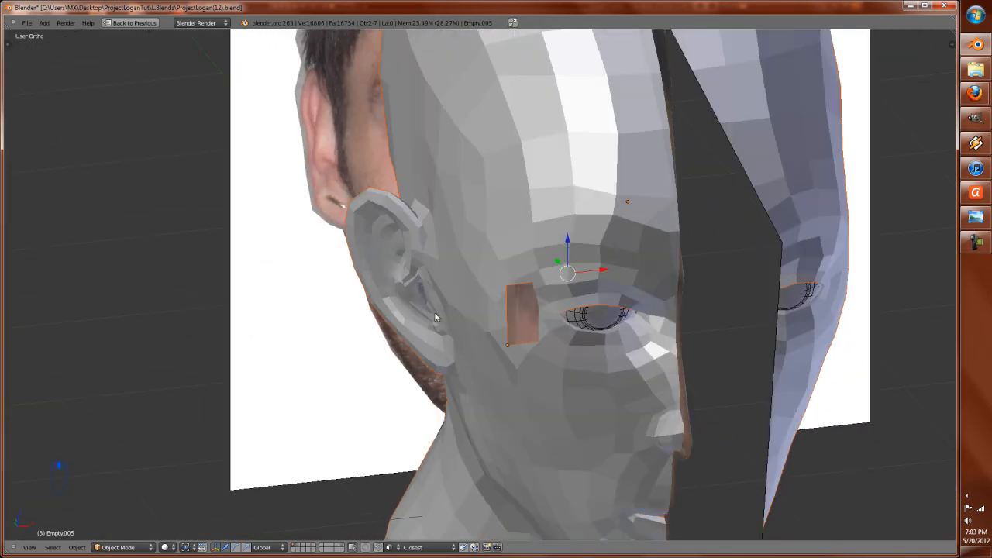
pyautogui.rightClick(540, 402)
pyautogui.press('KP_Divide')
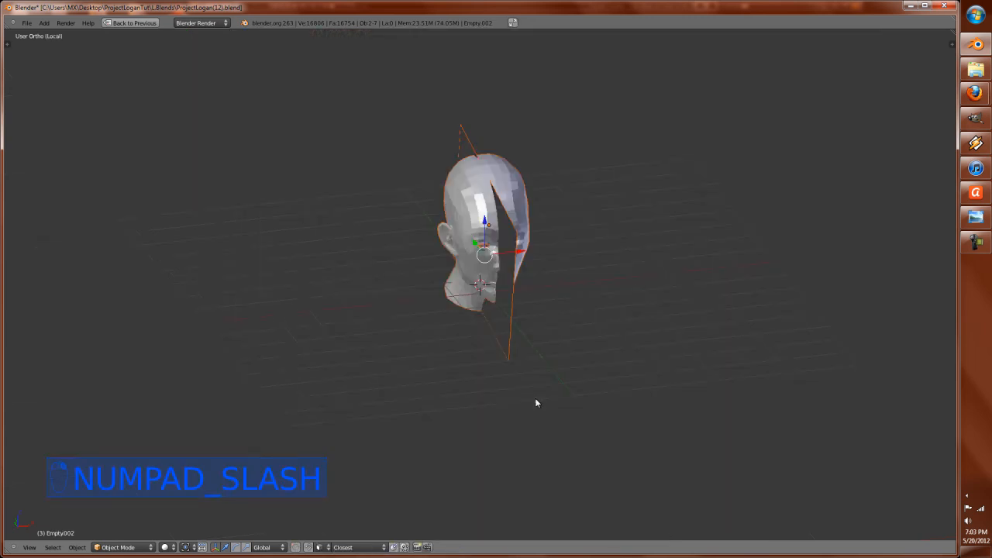
pyautogui.scroll(4, 535, 398)
pyautogui.rightClick(568, 347)
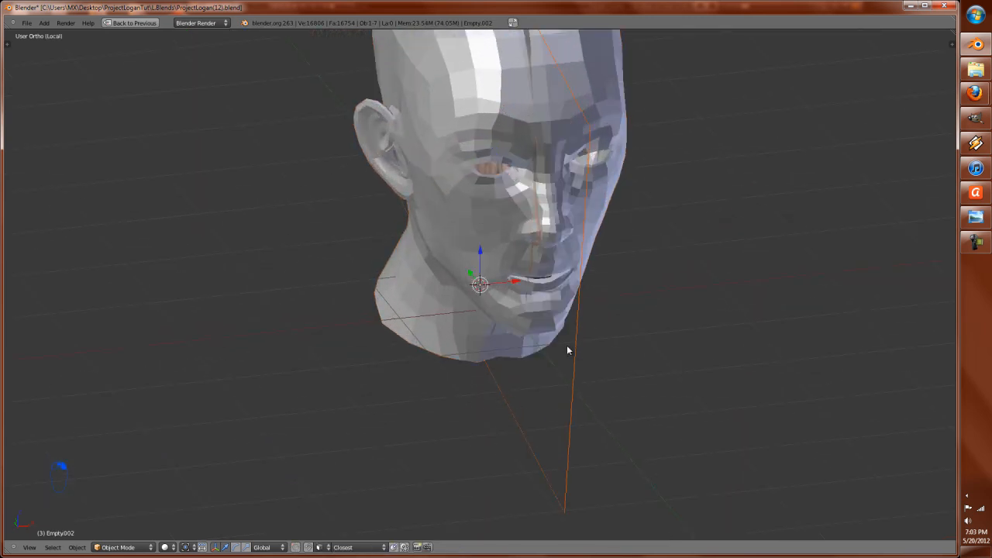
pyautogui.press('h')
pyautogui.moveTo(567, 347); pyautogui.dragTo(534, 319, button='middle')
pyautogui.press('z')
pyautogui.keyDown('shift'); pyautogui.moveTo(466, 204); pyautogui.dragTo(480, 213, button='middle'); pyautogui.keyUp('shift')
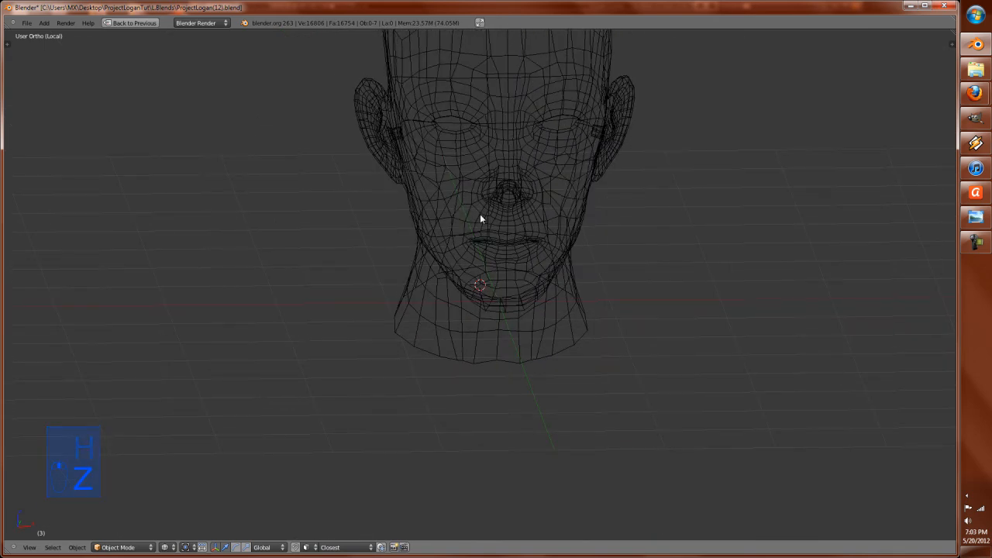
# Step: Leave local view, select the eye image and the LoganFace mesh, and isolate both in a solid front view
pyautogui.press('KP_Divide')
pyautogui.rightClick(527, 304)
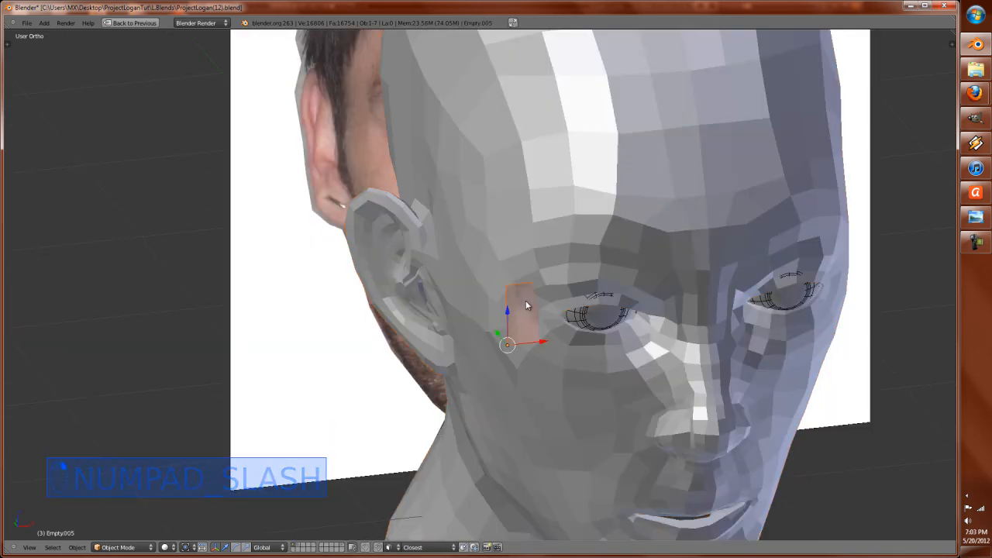
pyautogui.press('z')
pyautogui.scroll(-3, 488, 392)
pyautogui.keyDown('shift'); pyautogui.rightClick(491, 444); pyautogui.keyUp('shift')
pyautogui.press('KP_Divide')
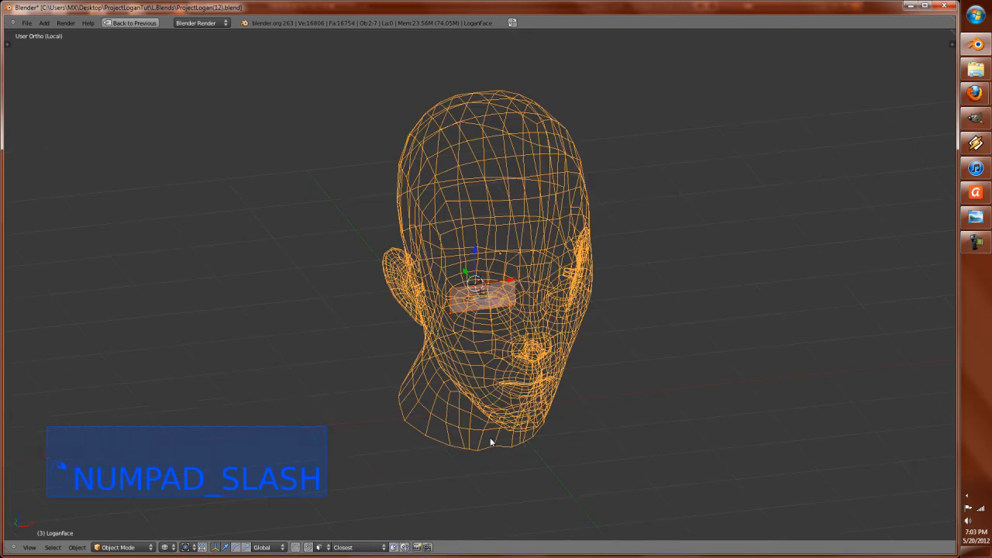
pyautogui.scroll(4, 552, 438)
pyautogui.press('z')
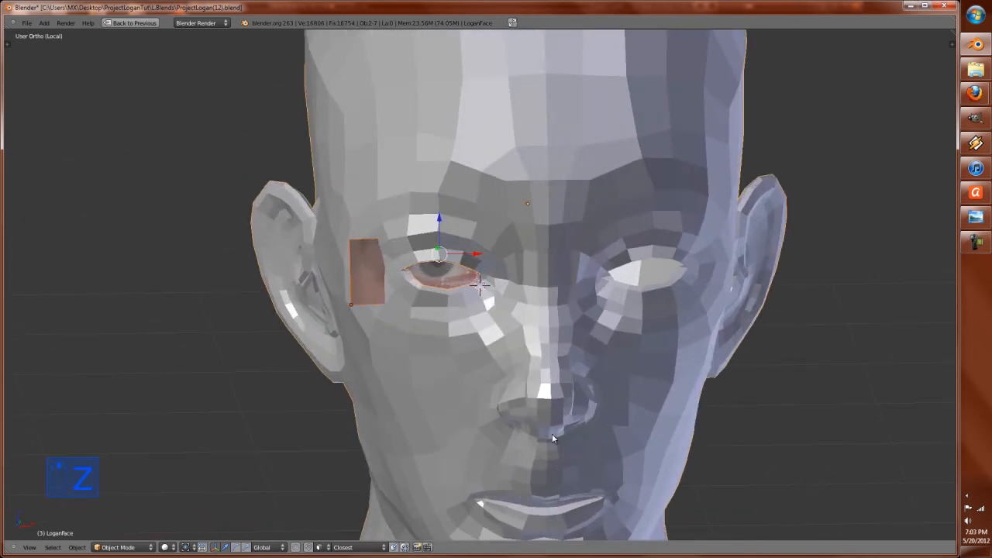
pyautogui.press('KP_1')
pyautogui.scroll(3, 552, 435)
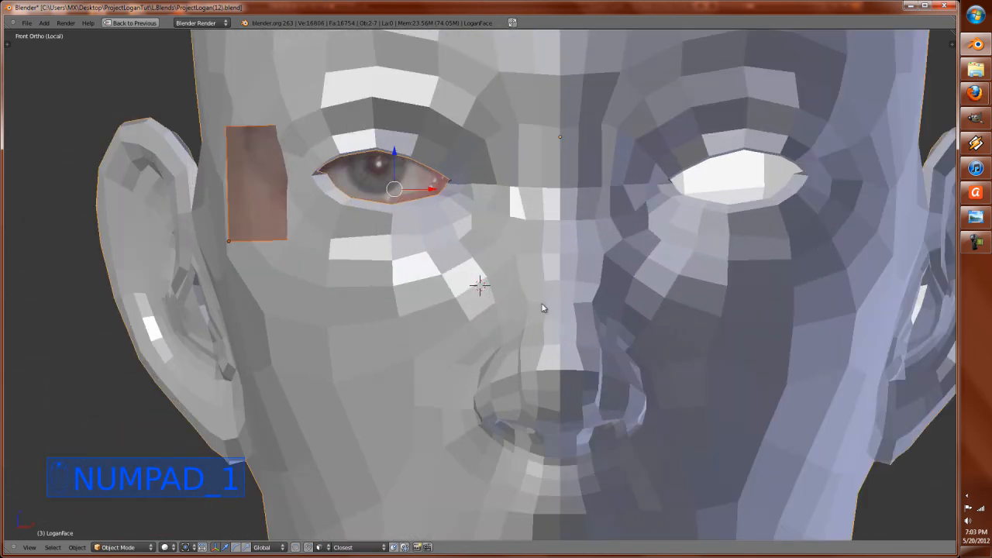
# Step: Select only the eye image and move it slightly toward the nose behind the eye opening
pyautogui.keyDown('shift'); pyautogui.moveTo(520, 256); pyautogui.dragTo(644, 398, button='middle'); pyautogui.keyUp('shift')
pyautogui.scroll(2, 652, 410)
pyautogui.scroll(2, 616, 400)
pyautogui.press('g')
pyautogui.rightClick(626, 405)
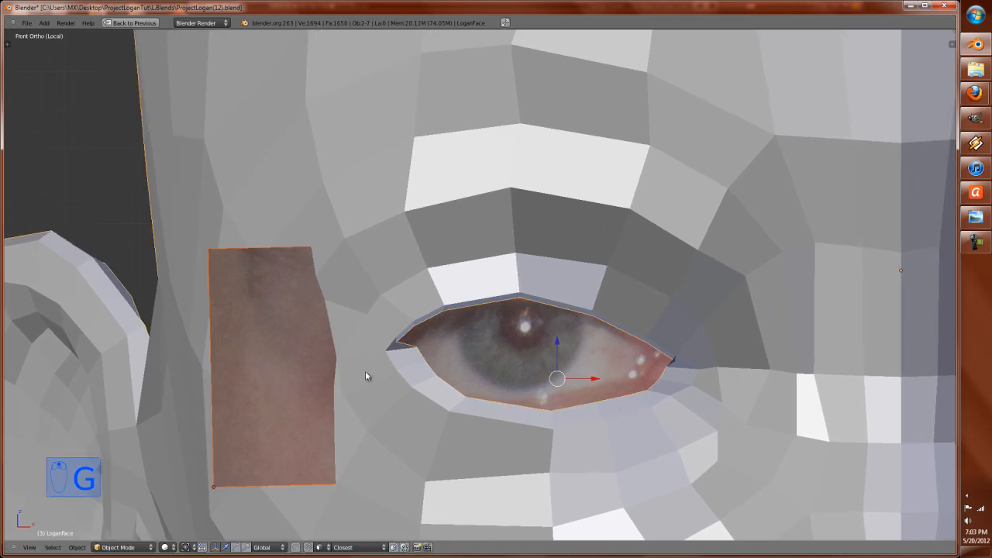
pyautogui.rightClick(324, 372)
pyautogui.press('g')
pyautogui.rightClick(348, 370)
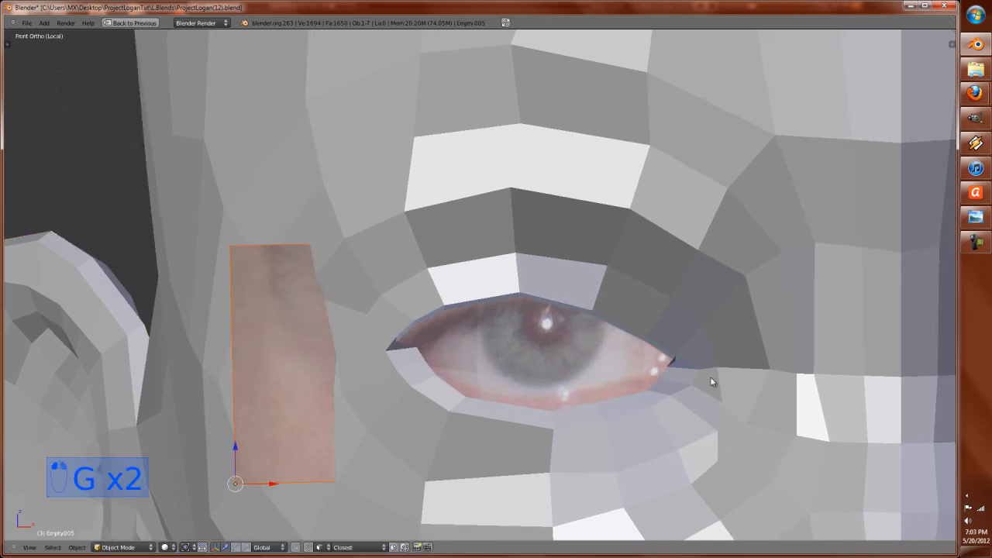
# Step: Rotate the eye image slightly clockwise, nudge it into line with the eye opening and select the LoganFace mesh
pyautogui.press('r')
pyautogui.click(697, 391)
pyautogui.press('g')
pyautogui.click(694, 401)
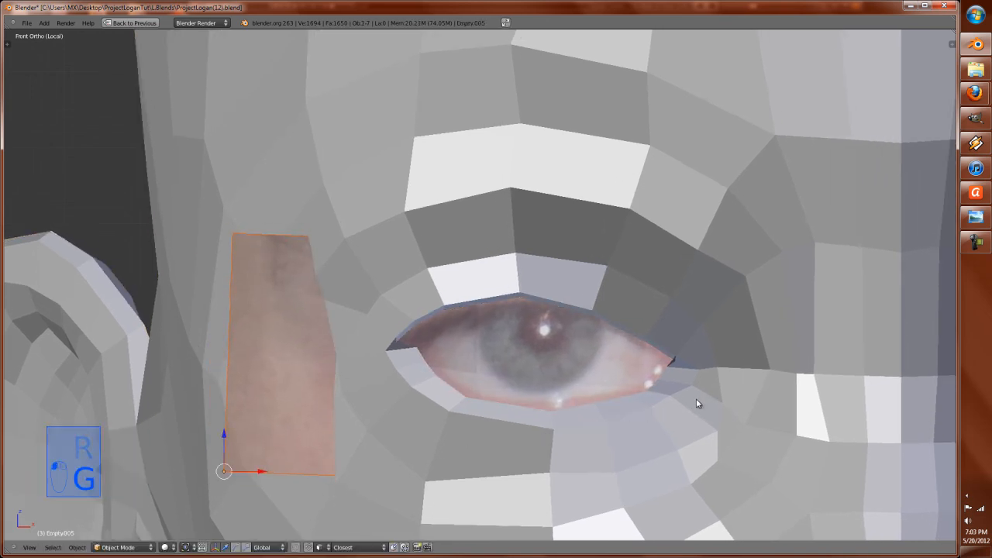
pyautogui.press('z')
pyautogui.press('z')
pyautogui.rightClick(621, 409)
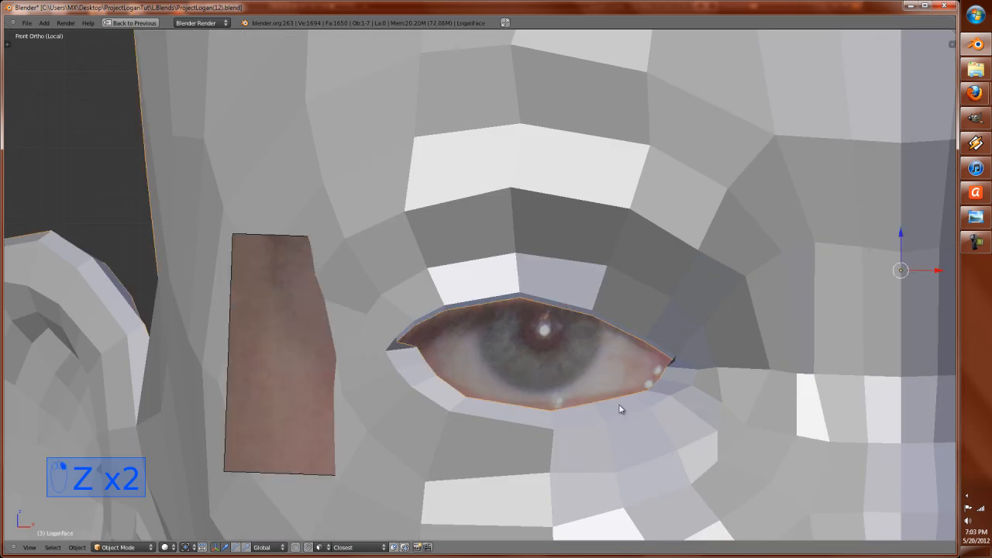
# Step: Select the eye image, compare its alignment with the face in wireframe, textured and solid shading, and deselect everything
pyautogui.scroll(-4, 620, 409)
pyautogui.rightClick(549, 349)
pyautogui.press('z')
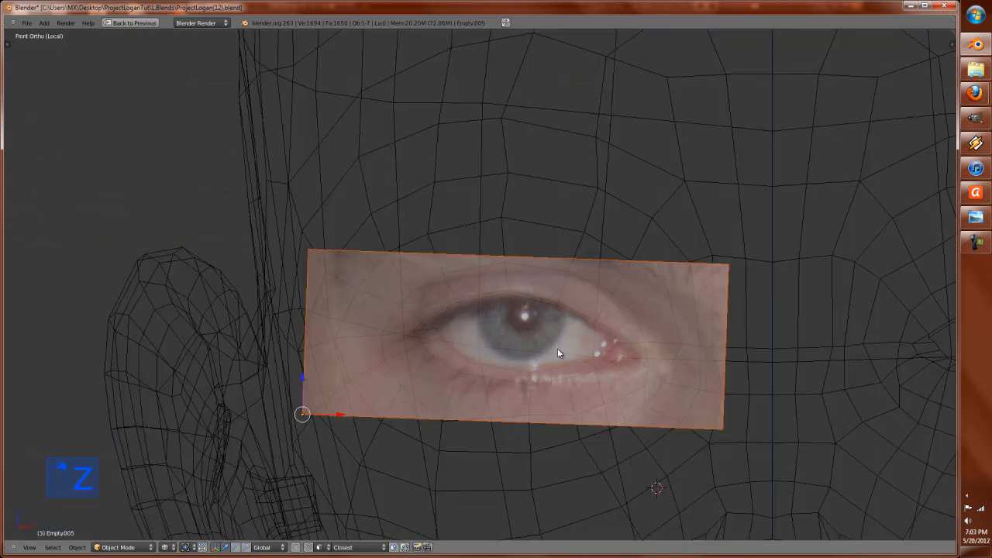
pyautogui.press('z')
pyautogui.hotkey('alt', 'z')
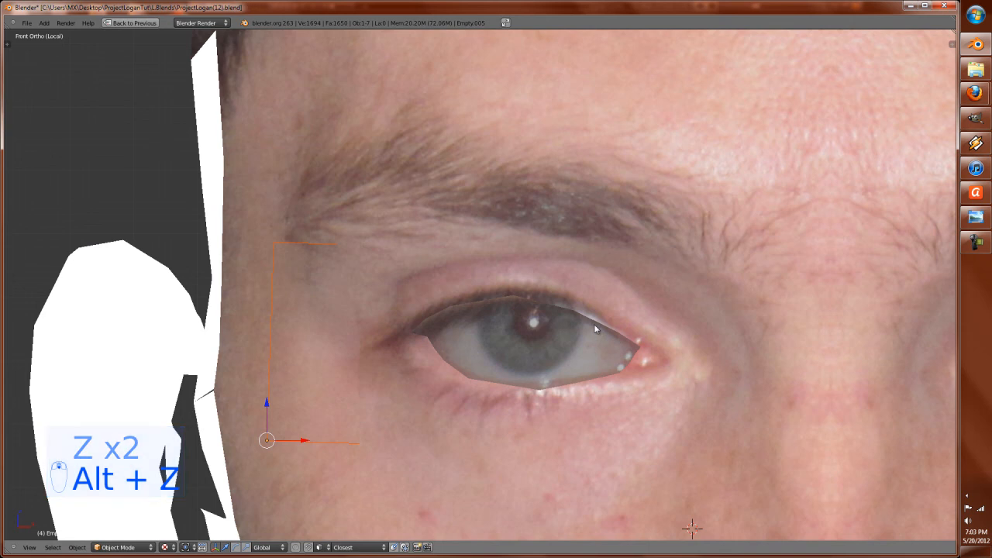
pyautogui.hotkey('alt', 'z')
pyautogui.hotkey('alt', 'z')
pyautogui.hotkey('alt', 'z')
pyautogui.hotkey('alt', 'z')
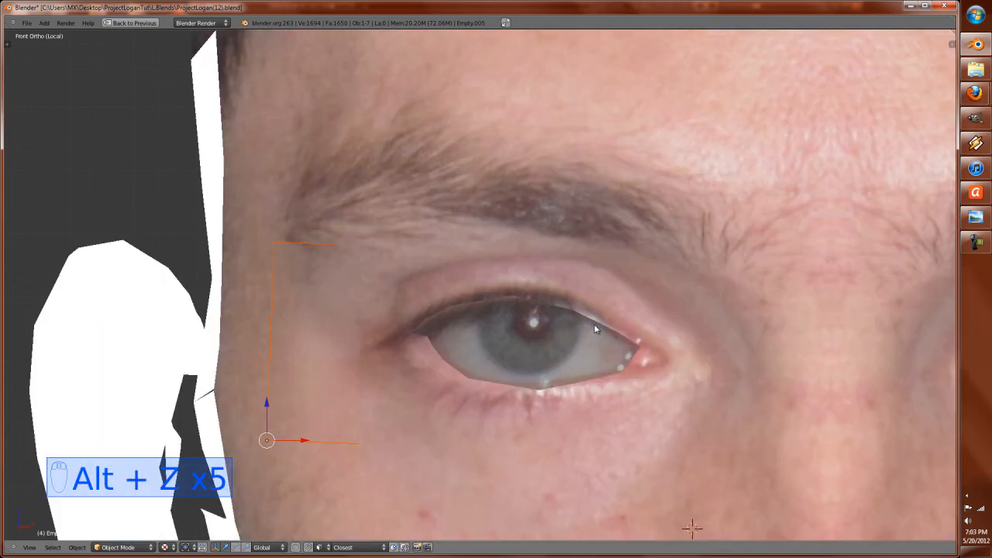
pyautogui.hotkey('alt', 'z')
pyautogui.press('a')
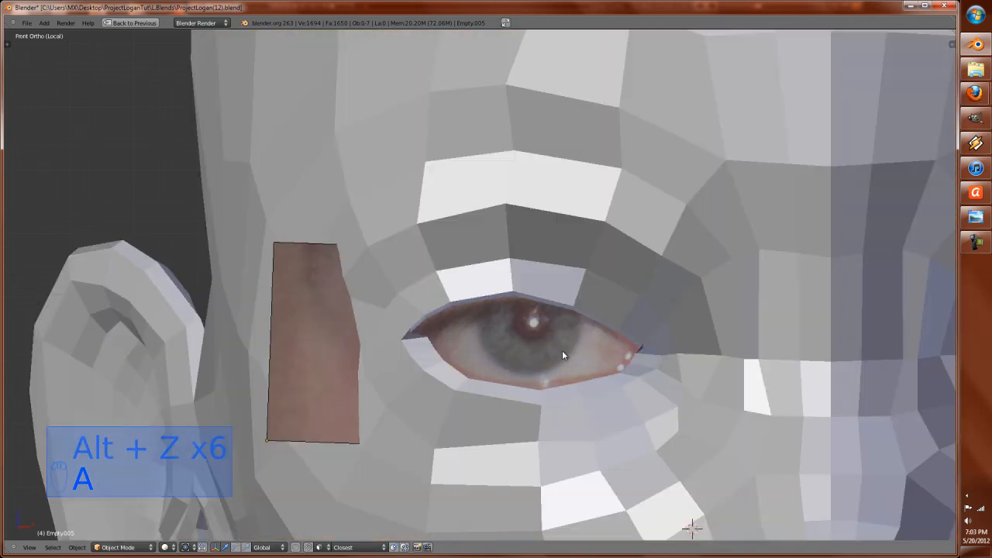
# Step: Select the LoganFace mesh and compare its textured skin with the solid surface around the eye opening
pyautogui.rightClick(610, 270)
pyautogui.hotkey('alt', 'z')
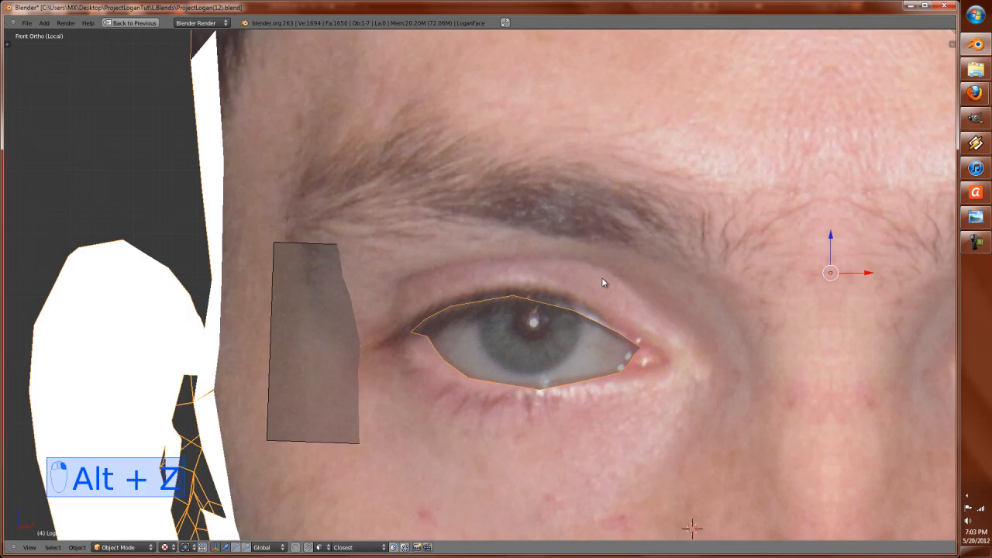
pyautogui.hotkey('alt', 'z')
pyautogui.hotkey('alt', 'z')
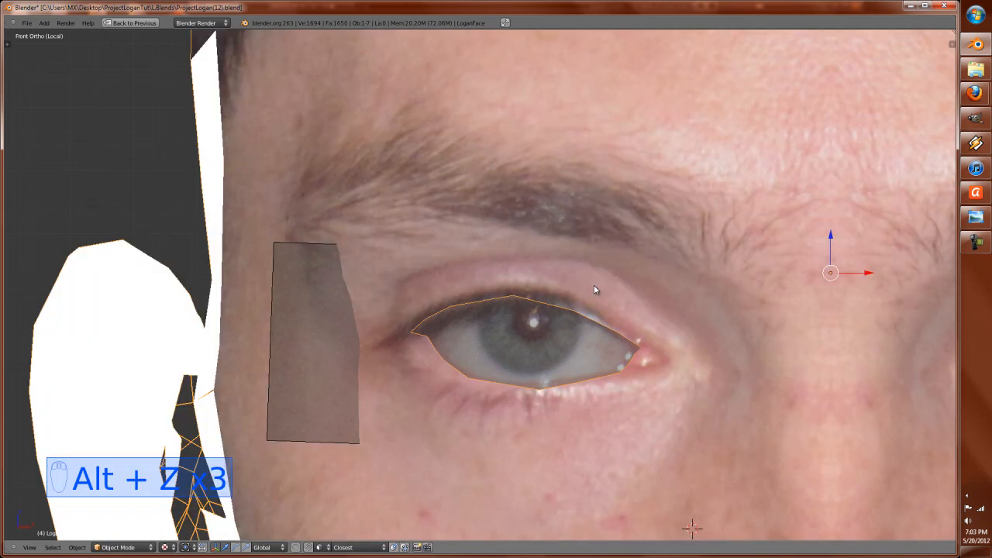
pyautogui.hotkey('alt', 'z')
# Step: Add a new grease pencil layer and set its stroke colour to pure bright red
pyautogui.press('n')
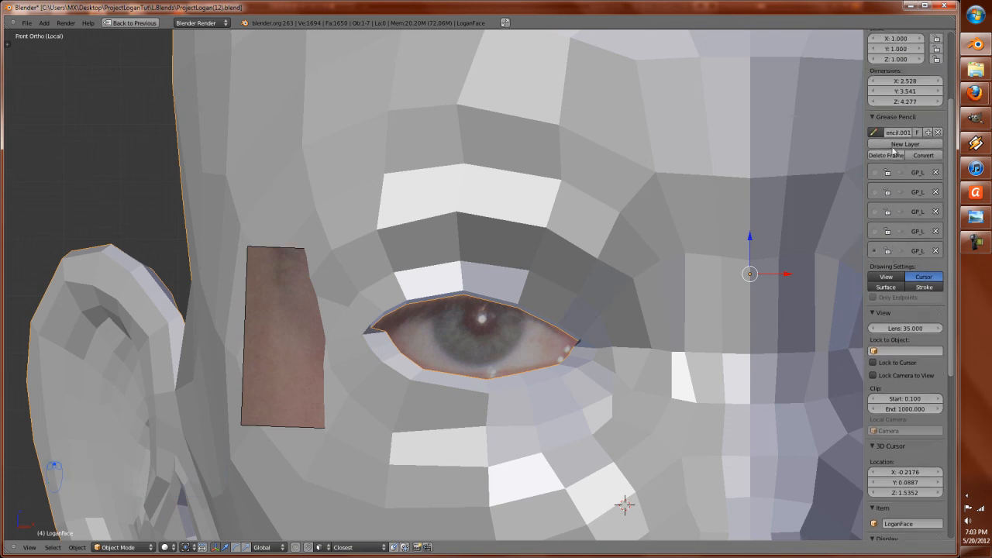
pyautogui.click(899, 144)
pyautogui.click(891, 288)
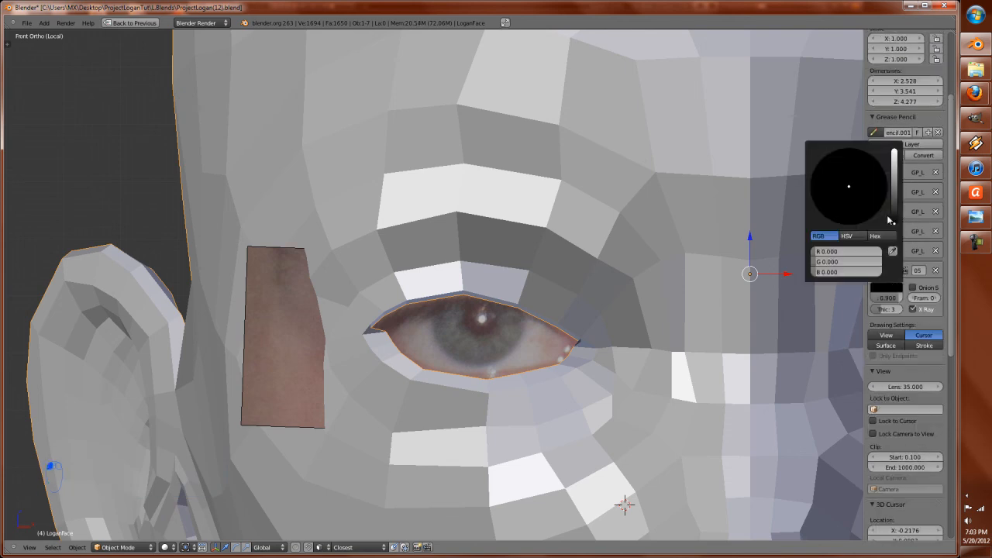
pyautogui.moveTo(895, 213); pyautogui.dragTo(898, 139)
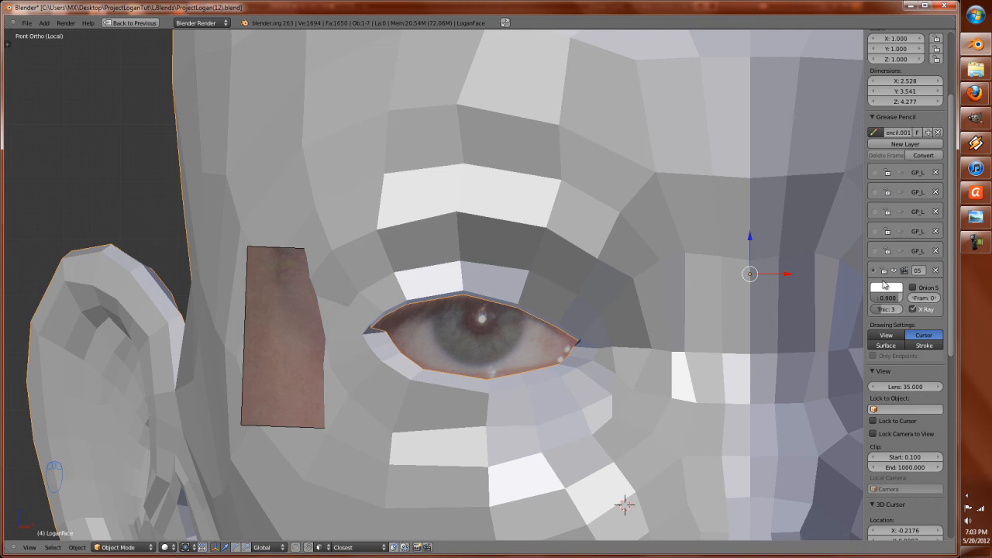
pyautogui.click(883, 286)
pyautogui.click(851, 227)
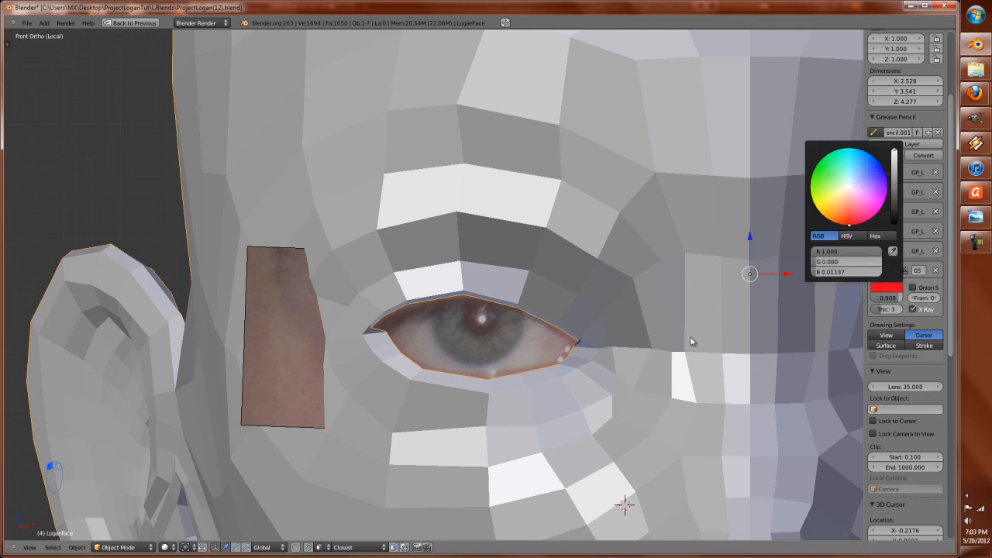
# Step: Show the face with textured shading and set the grease pencil strokes to be drawn on the surface
pyautogui.hotkey('alt', 'z')
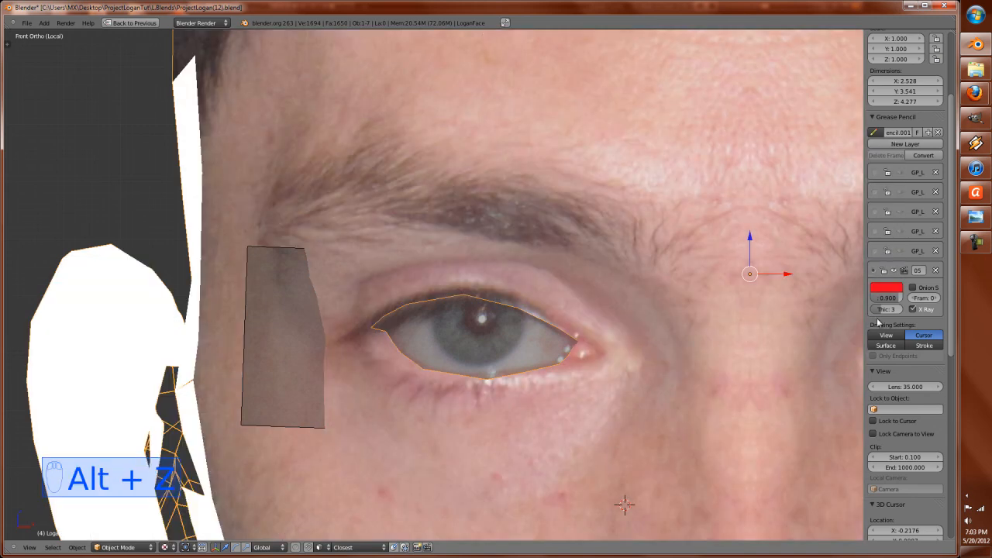
pyautogui.scroll(-1, 884, 324)
pyautogui.click(889, 328)
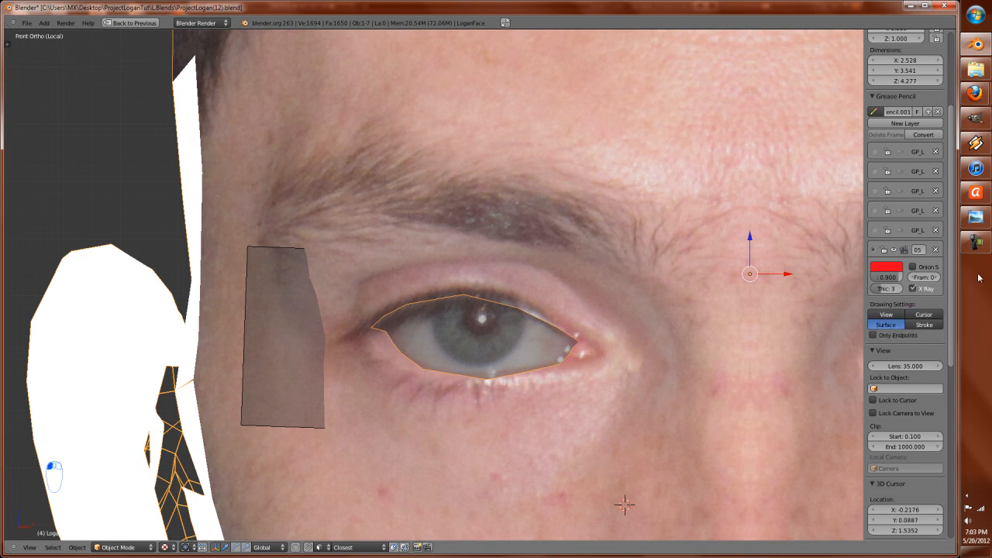
pyautogui.moveTo(989, 139)
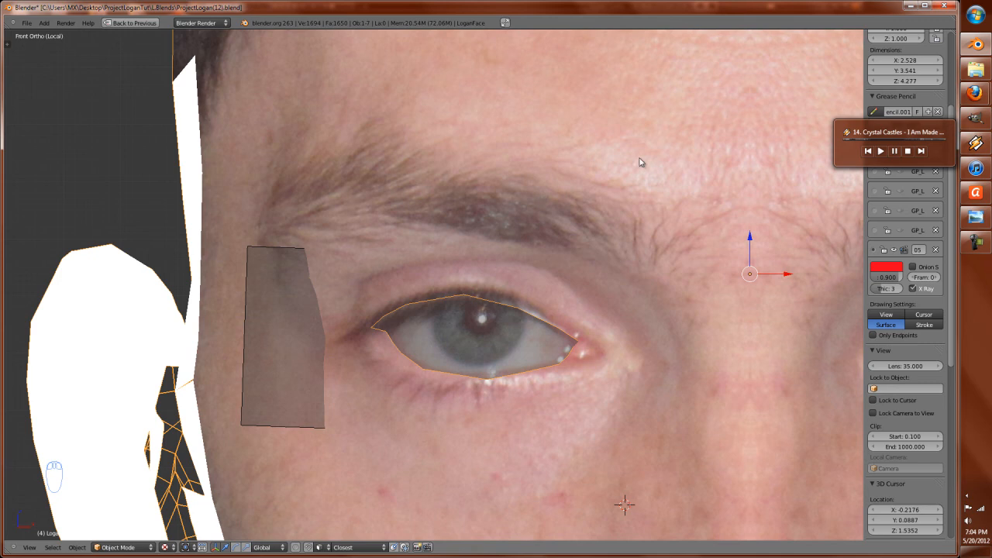
pyautogui.press('n')
pyautogui.press('n')
pyautogui.press('n')
pyautogui.press('t')
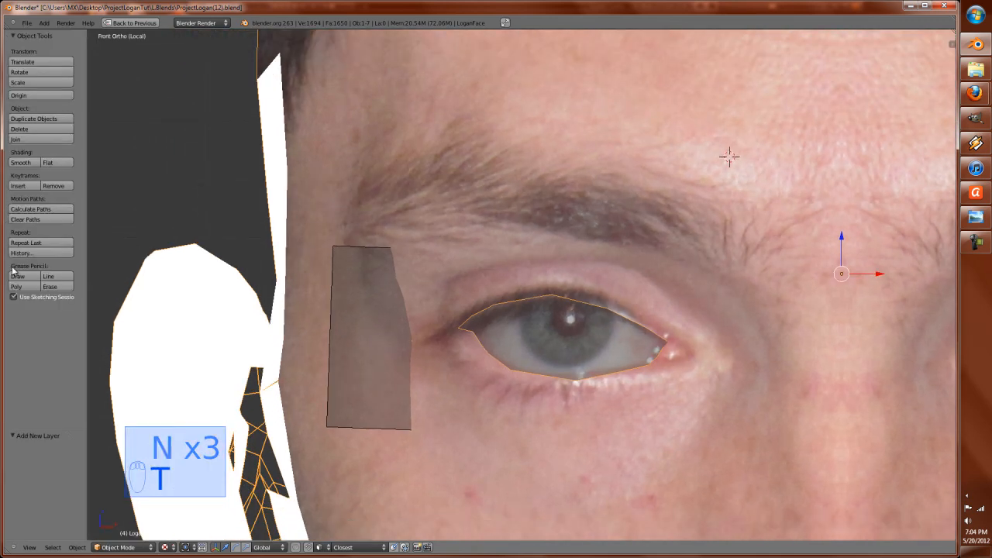
pyautogui.press('t')
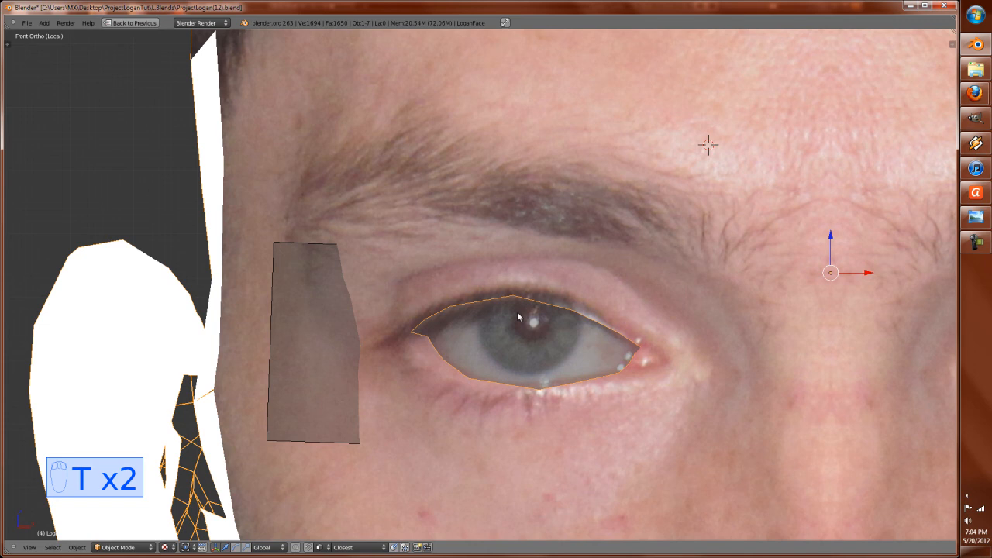
pyautogui.press('d')
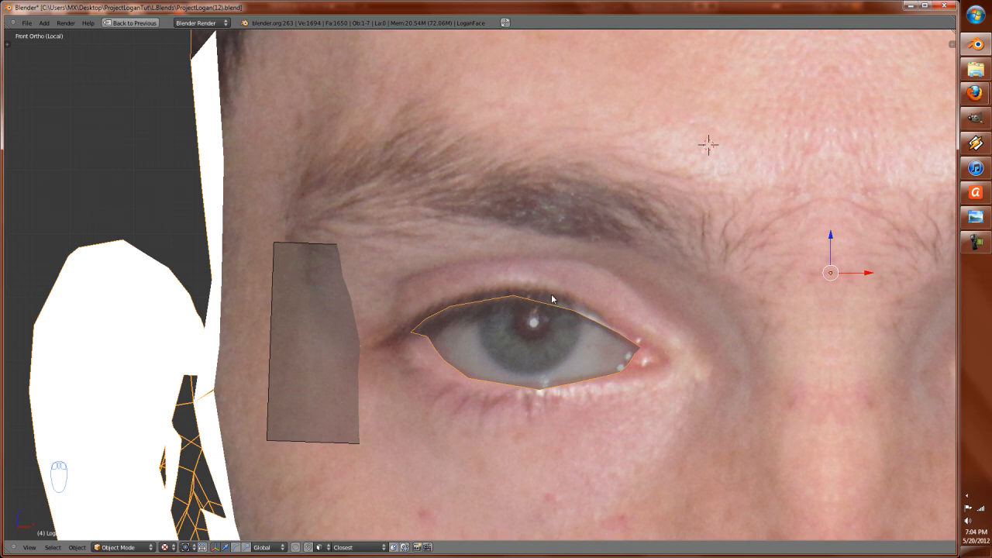
pyautogui.press('Escape')
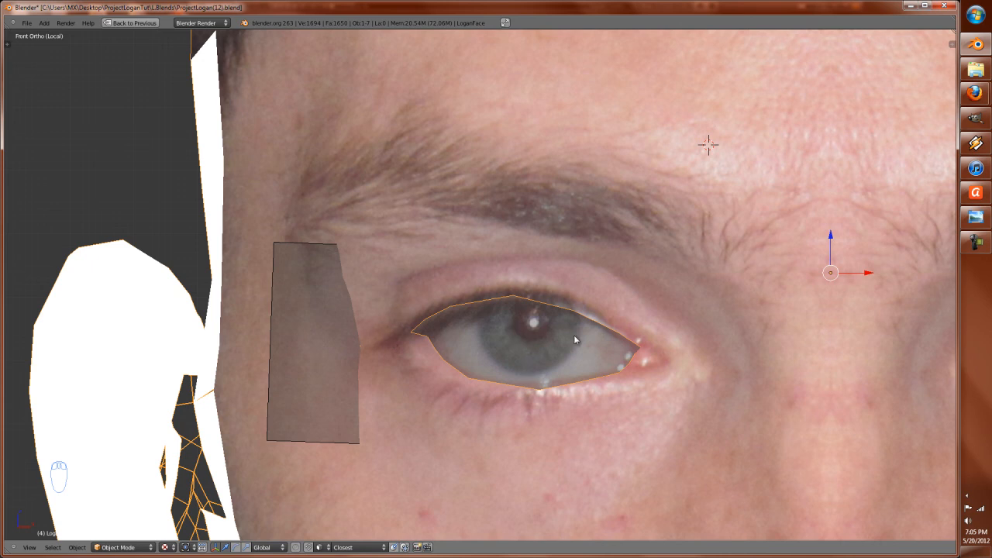
# Step: Enter edit mode on the face mesh and add an edge loop around the eye, slid outward by a factor of 0.75
pyautogui.press('Tab')
pyautogui.scroll(3, 645, 323)
pyautogui.scroll(-2, 704, 331)
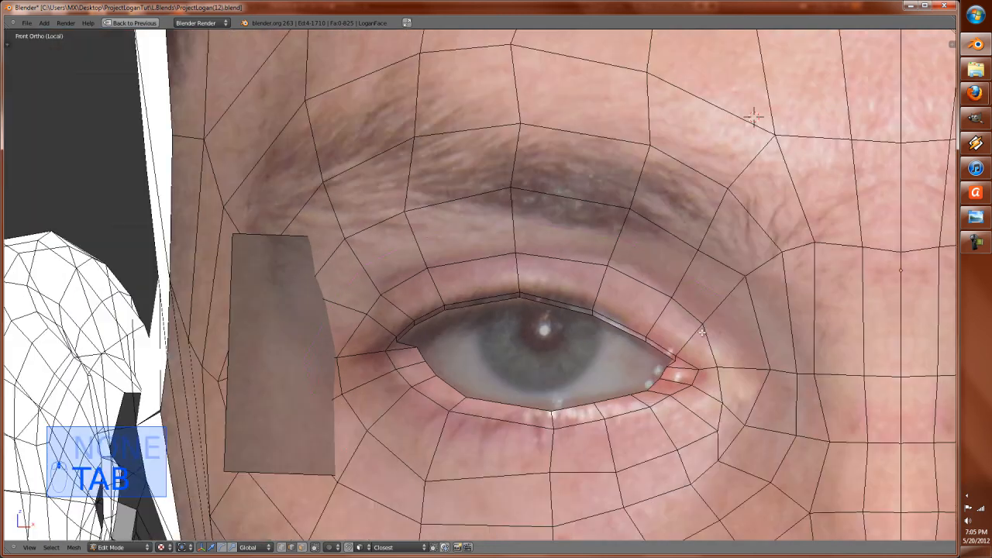
pyautogui.hotkey('ctrl', 'r')
pyautogui.click(704, 329)
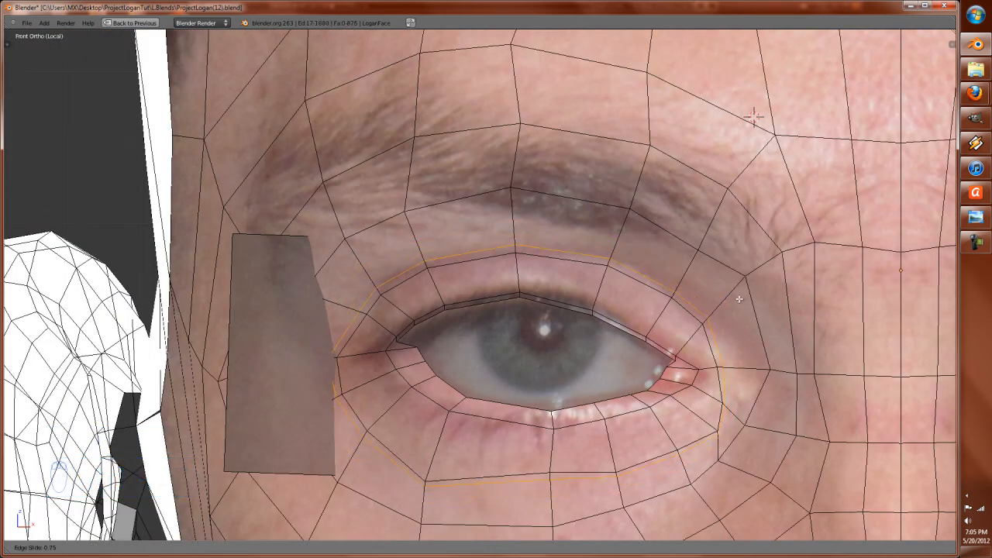
pyautogui.click(738, 298)
# Step: Select the new loop's edges above the upper eyelid and move them slightly forward along the Y axis
pyautogui.scroll(2, 674, 317)
pyautogui.scroll(2, 663, 324)
pyautogui.press('a')
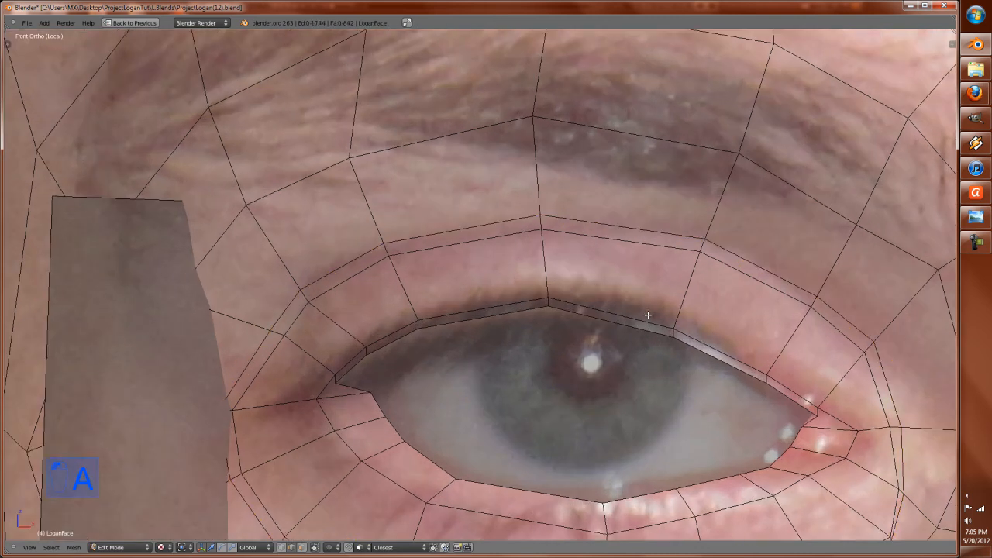
pyautogui.rightClick(437, 231)
pyautogui.keyDown('shift'); pyautogui.rightClick(677, 240); pyautogui.keyUp('shift')
pyautogui.keyDown('shift'); pyautogui.rightClick(714, 243); pyautogui.keyUp('shift')
pyautogui.keyDown('shift'); pyautogui.rightClick(832, 304); pyautogui.keyUp('shift')
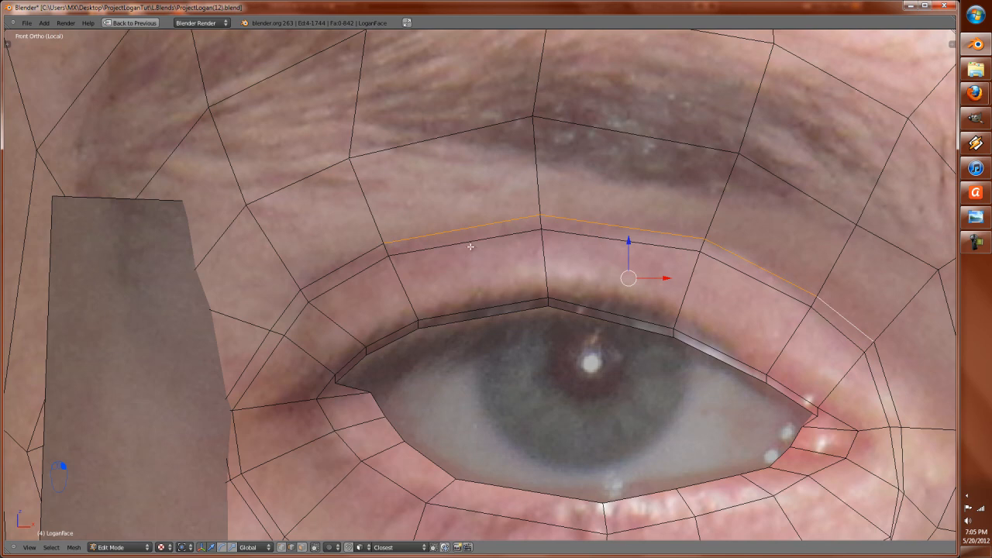
pyautogui.keyDown('shift'); pyautogui.rightClick(373, 246); pyautogui.keyUp('shift')
pyautogui.scroll(-2, 377, 248)
pyautogui.moveTo(799, 68); pyautogui.dragTo(627, 347, button='middle')
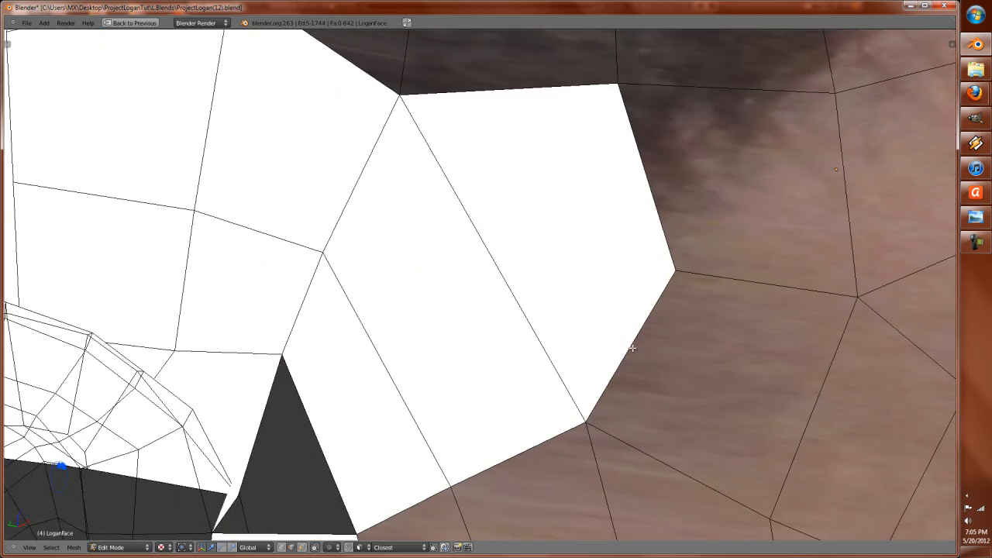
pyautogui.press('KP_Decimal')
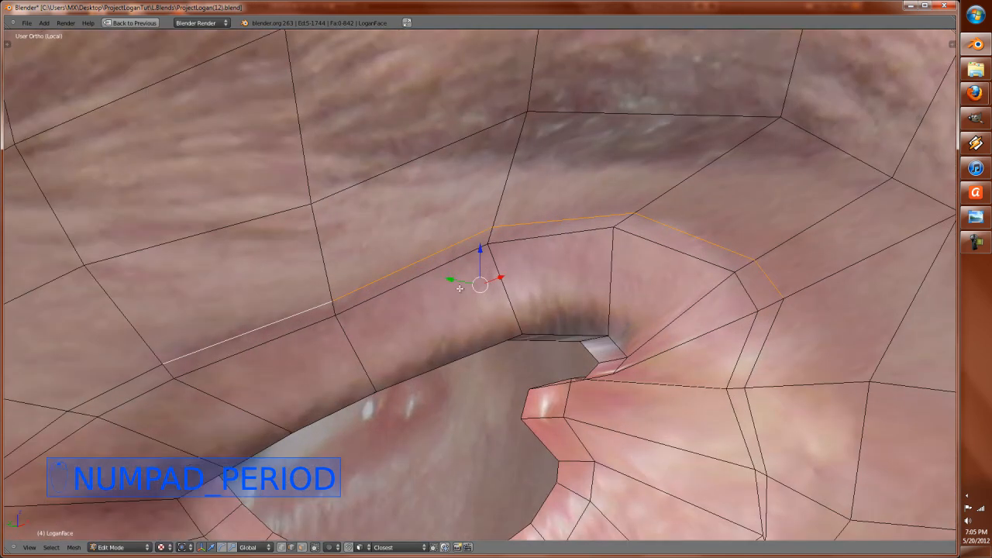
pyautogui.moveTo(452, 281); pyautogui.dragTo(468, 288)
# Step: Select the neighbouring edges just below the new upper-lid loop and move them forward along the Y axis
pyautogui.moveTo(508, 289); pyautogui.dragTo(518, 268, button='middle')
pyautogui.rightClick(681, 255)
pyautogui.keyDown('shift'); pyautogui.rightClick(578, 241); pyautogui.keyUp('shift')
pyautogui.keyDown('shift'); pyautogui.rightClick(434, 244); pyautogui.keyUp('shift')
pyautogui.keyDown('shift'); pyautogui.rightClick(275, 296); pyautogui.keyUp('shift')
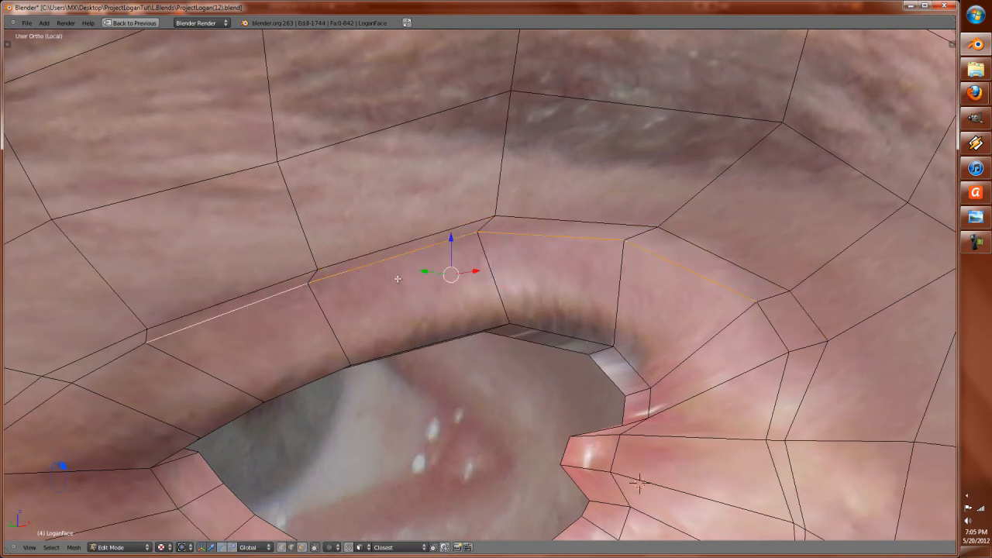
pyautogui.press('g')
pyautogui.press('y')
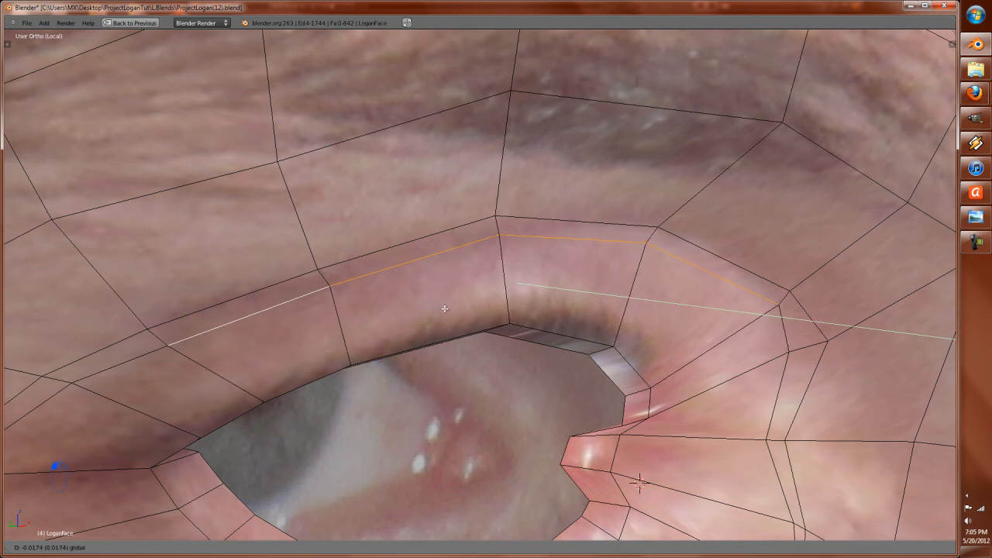
pyautogui.click(449, 319)
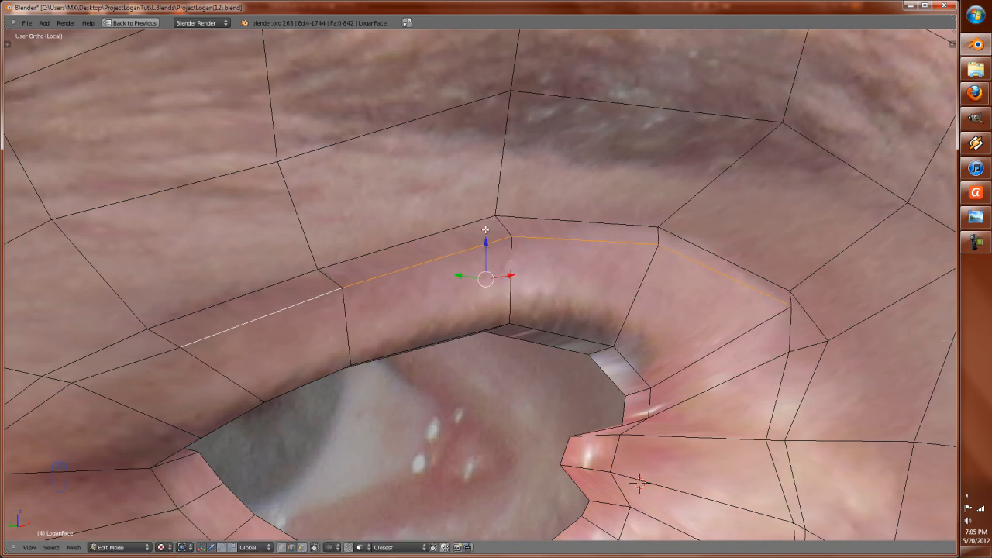
# Step: Add another edge loop close above the upper-lid fold and move its edges toward the outer eye corner slightly back
pyautogui.hotkey('ctrl', 'r')
pyautogui.click(499, 194)
pyautogui.click(496, 208)
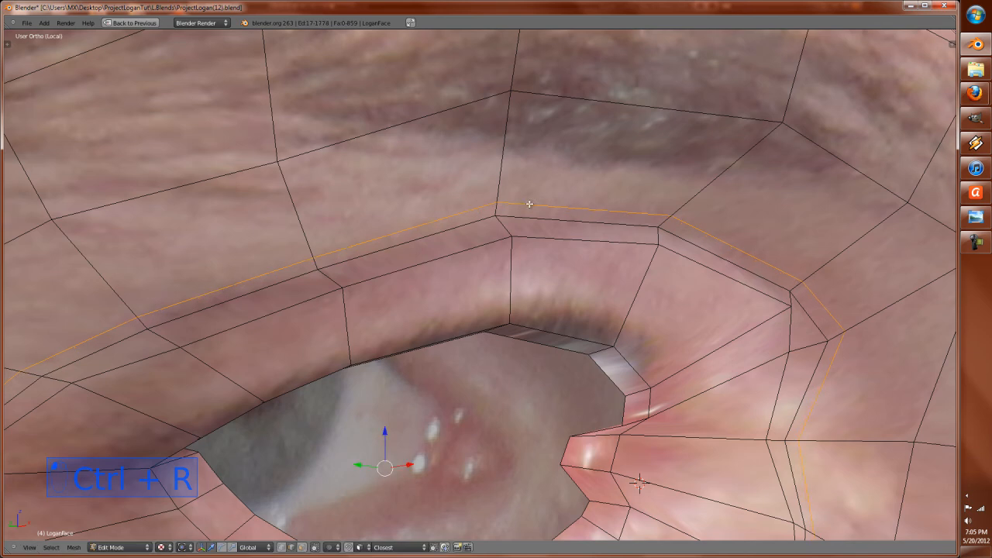
pyautogui.keyDown('shift'); pyautogui.click(334, 250); pyautogui.keyUp('shift')
pyautogui.keyDown('shift'); pyautogui.click(252, 276); pyautogui.keyUp('shift')
pyautogui.keyDown('shift'); pyautogui.click(101, 338); pyautogui.keyUp('shift')
pyautogui.press('g')
pyautogui.press('y')
pyautogui.moveTo(290, 265); pyautogui.dragTo(332, 249)
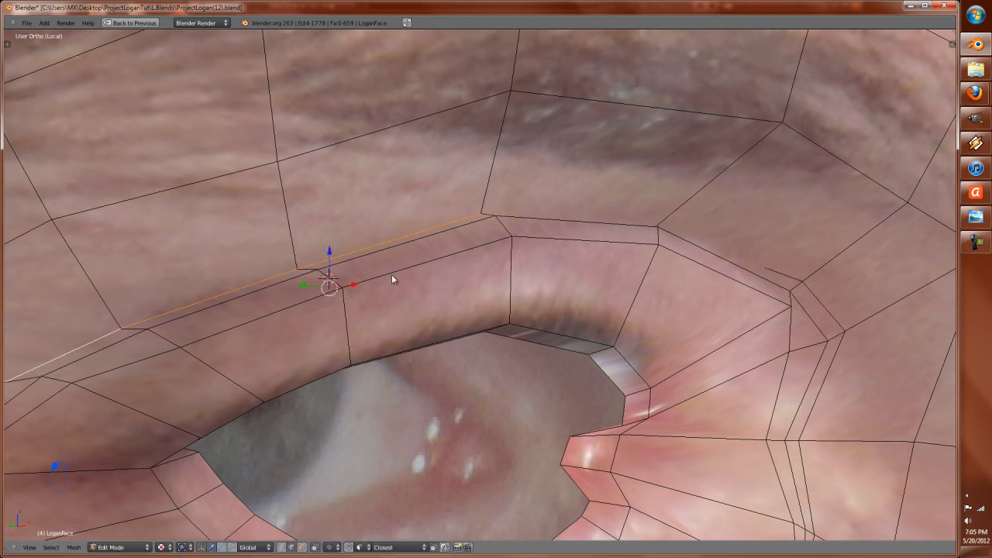
# Step: Examine the upper-lid fold in solid shading, first in object mode and again in edit mode from the front
pyautogui.press('Tab')
pyautogui.scroll(-5, 490, 359)
pyautogui.press('z')
pyautogui.press('z')
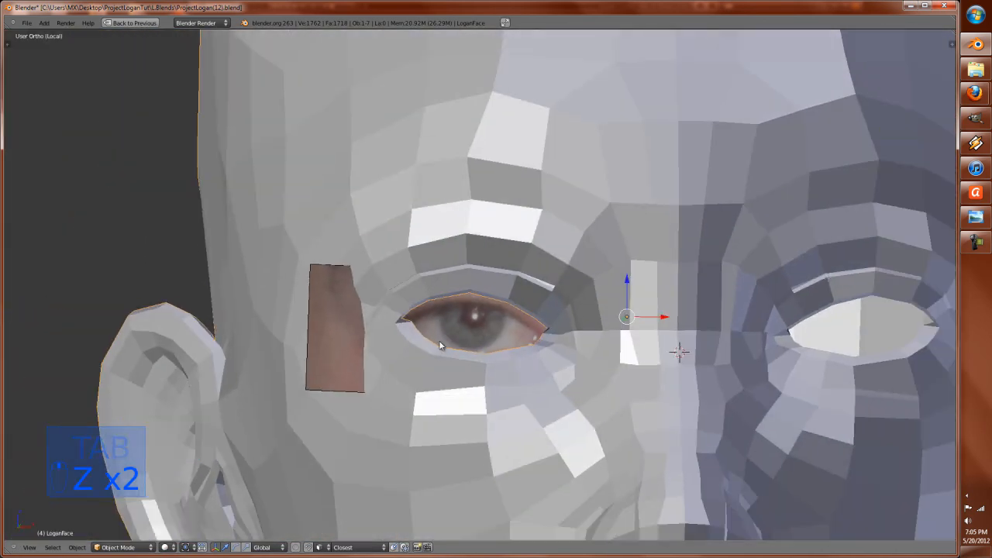
pyautogui.press('KP_1')
pyautogui.press('Tab')
pyautogui.scroll(4, 463, 329)
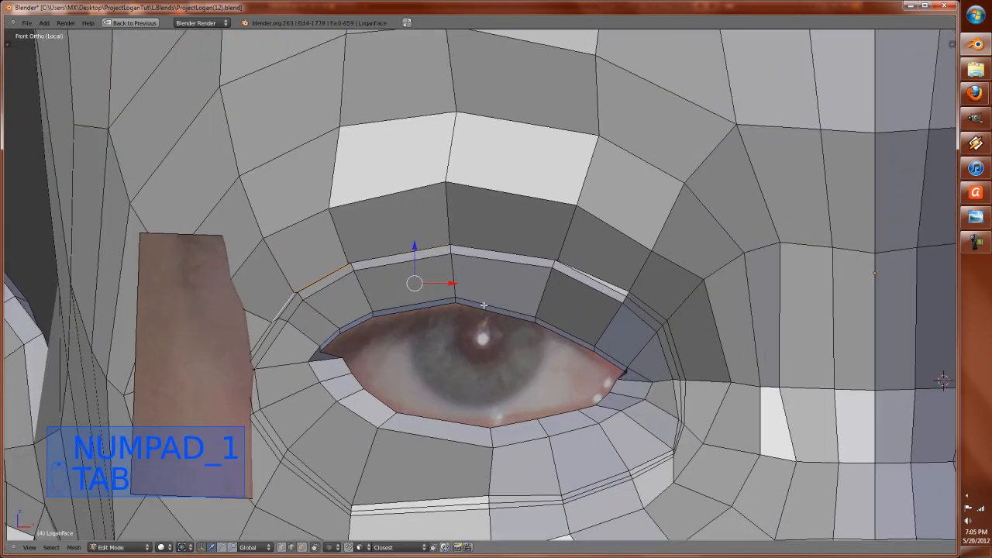
pyautogui.press('z')
pyautogui.scroll(3, 496, 267)
pyautogui.press('z')
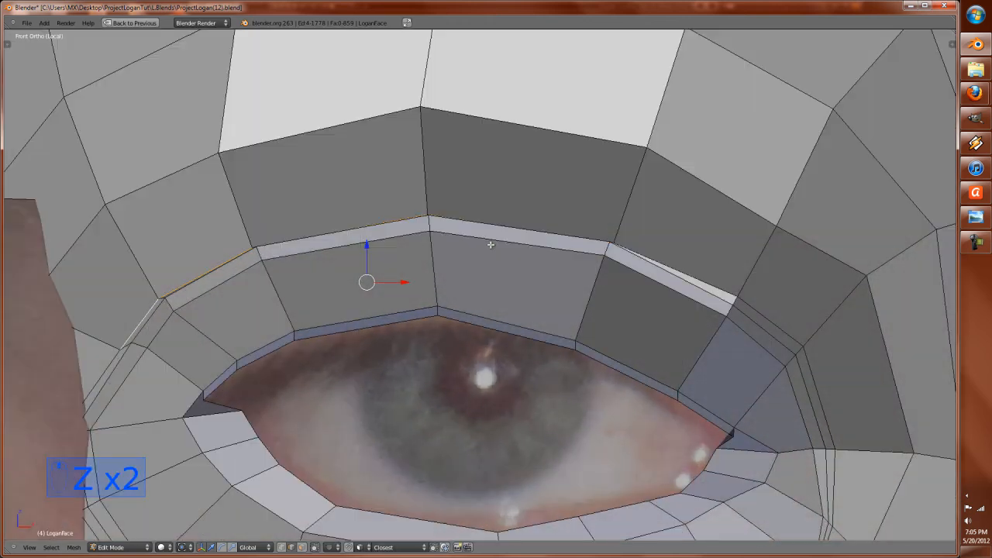
# Step: Extend the selection to all edges of the upper-lid fold and lower them about 0.009 along the Z axis
pyautogui.moveTo(499, 237); pyautogui.dragTo(527, 264, button='middle')
pyautogui.keyDown('shift'); pyautogui.rightClick(531, 250); pyautogui.keyUp('shift')
pyautogui.keyDown('shift'); pyautogui.rightClick(380, 272); pyautogui.keyUp('shift')
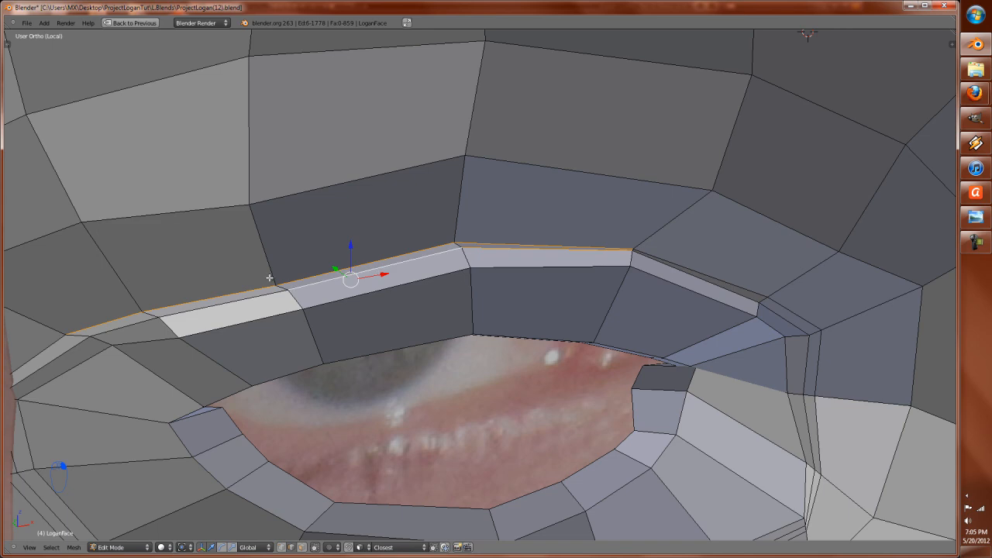
pyautogui.keyDown('shift'); pyautogui.rightClick(228, 307); pyautogui.keyUp('shift')
pyautogui.keyDown('shift'); pyautogui.rightClick(251, 325); pyautogui.keyUp('shift')
pyautogui.keyDown('shift'); pyautogui.rightClick(382, 285); pyautogui.keyUp('shift')
pyautogui.keyDown('shift'); pyautogui.rightClick(546, 268); pyautogui.keyUp('shift')
pyautogui.keyDown('shift'); pyautogui.rightClick(652, 278); pyautogui.keyUp('shift')
pyautogui.keyDown('shift'); pyautogui.rightClick(659, 266); pyautogui.keyUp('shift')
pyautogui.keyDown('shift'); pyautogui.rightClick(663, 259); pyautogui.keyUp('shift')
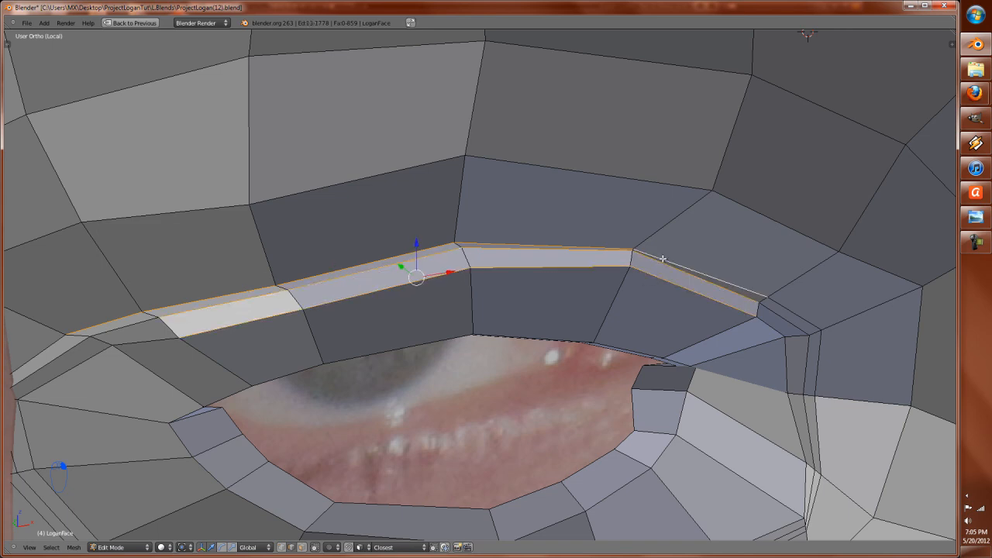
pyautogui.press('g')
pyautogui.press('z')
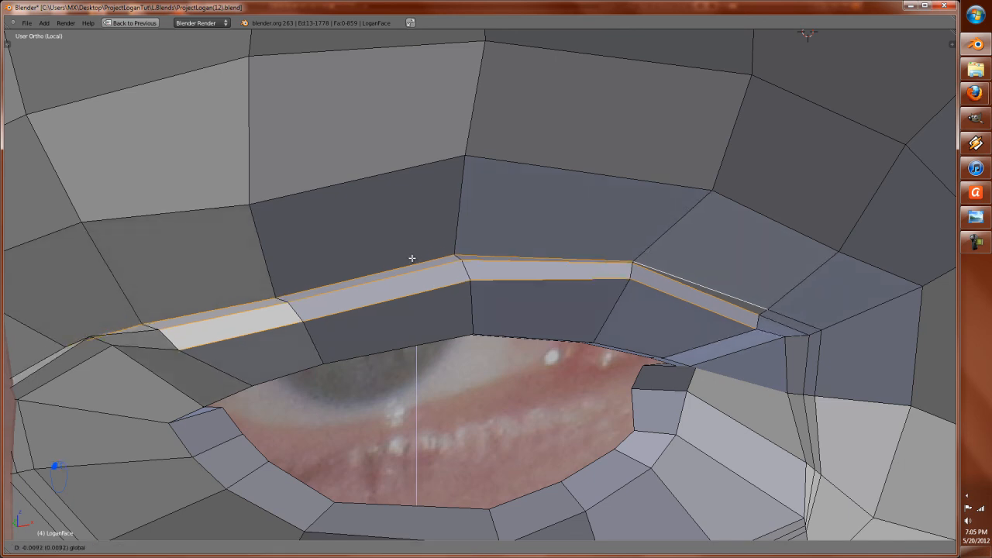
pyautogui.click(414, 255)
# Step: Compare the upper-lid fold edges with the eye photo in a front wireframe view
pyautogui.press('z')
pyautogui.press('z')
pyautogui.press('z')
pyautogui.press('z')
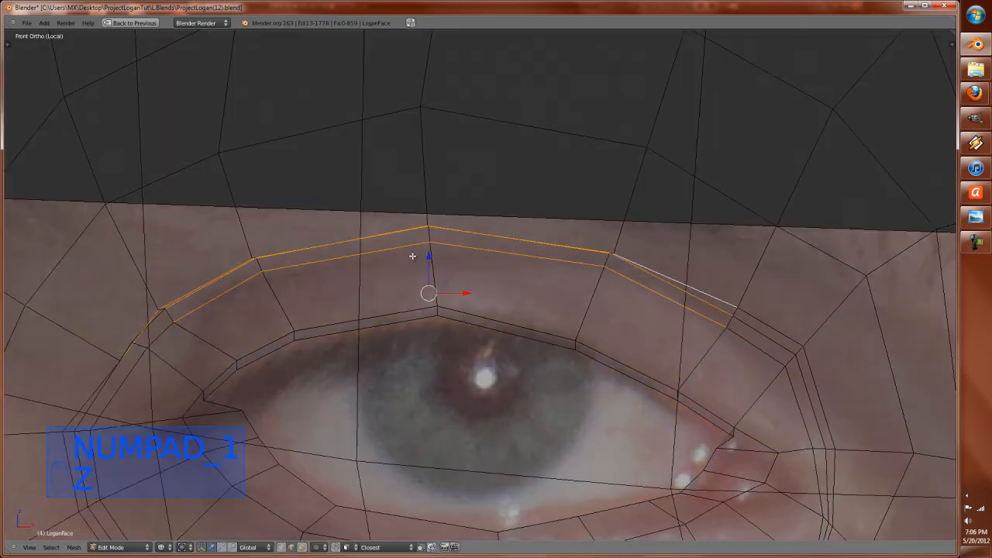
# Step: Examine the upper-lid fold against the eye photo in front view, switching between solid, textured and wireframe shading and between object and edit mode
pyautogui.scroll(-1, 452, 338)
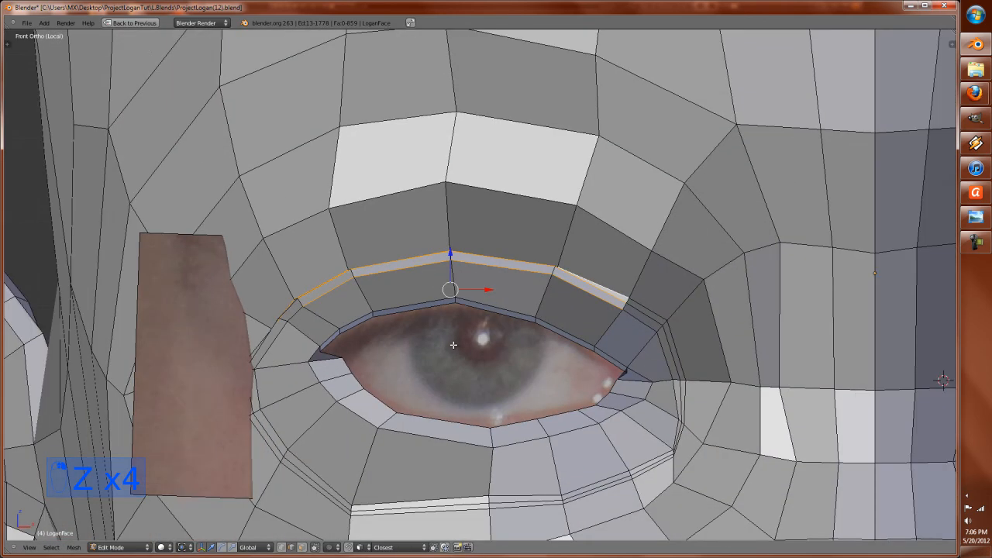
pyautogui.press('Tab')
pyautogui.press('Tab')
pyautogui.hotkey('alt', 'z')
pyautogui.hotkey('alt', 'z')
pyautogui.press('Tab')
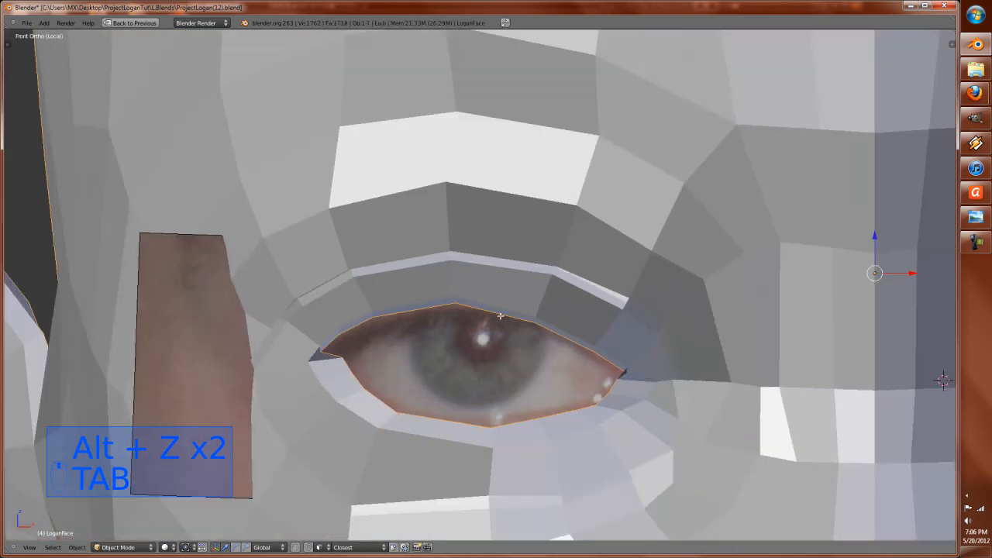
pyautogui.press('Tab')
pyautogui.press('z')
pyautogui.keyDown('shift'); pyautogui.moveTo(569, 416); pyautogui.dragTo(538, 287, button='middle'); pyautogui.keyUp('shift')
pyautogui.scroll(-1, 535, 290)
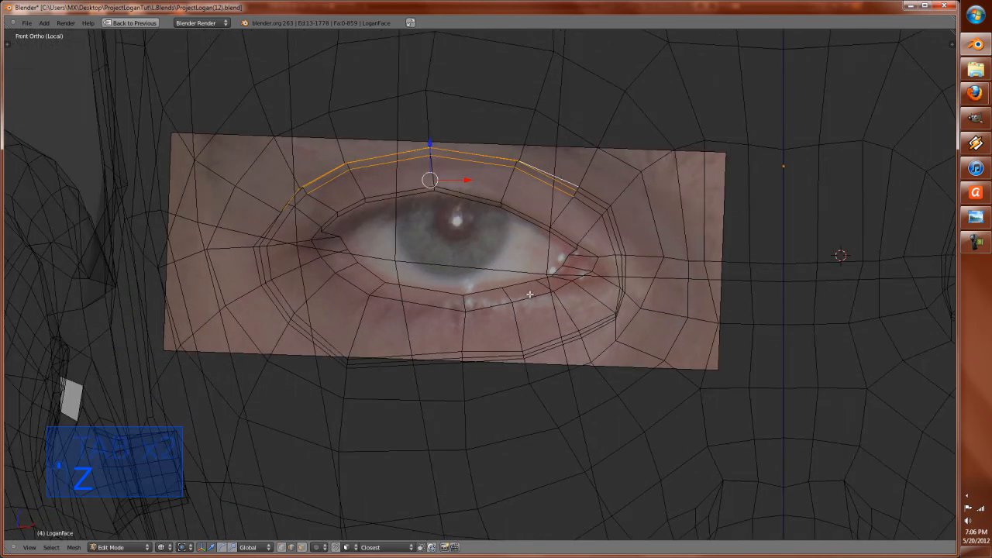
pyautogui.press('z')
pyautogui.hotkey('alt', 'z')
pyautogui.hotkey('alt', 'z')
pyautogui.moveTo(535, 344); pyautogui.dragTo(540, 358, button='middle')
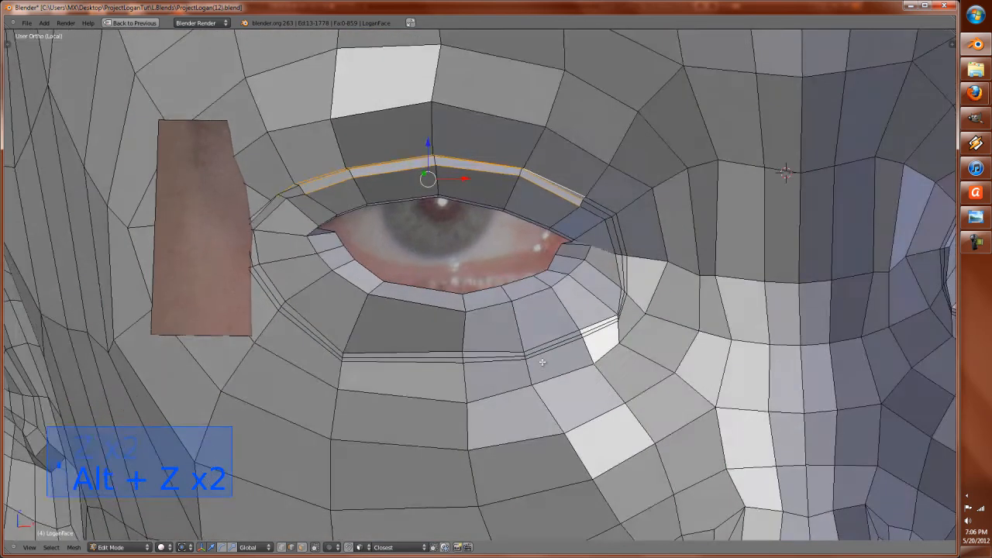
# Step: Edge-slide the lower-lid edges of the innermost surrounding loop up toward the eye opening, about halfway across the faces
pyautogui.scroll(2, 607, 337)
pyautogui.rightClick(679, 308)
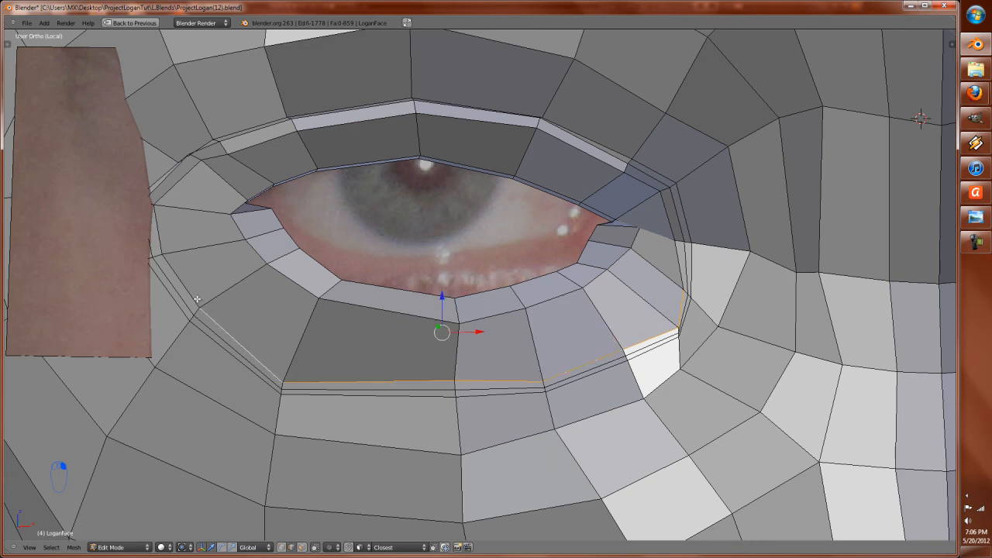
pyautogui.hotkey('ctrl', 'e')
pyautogui.click(474, 422)
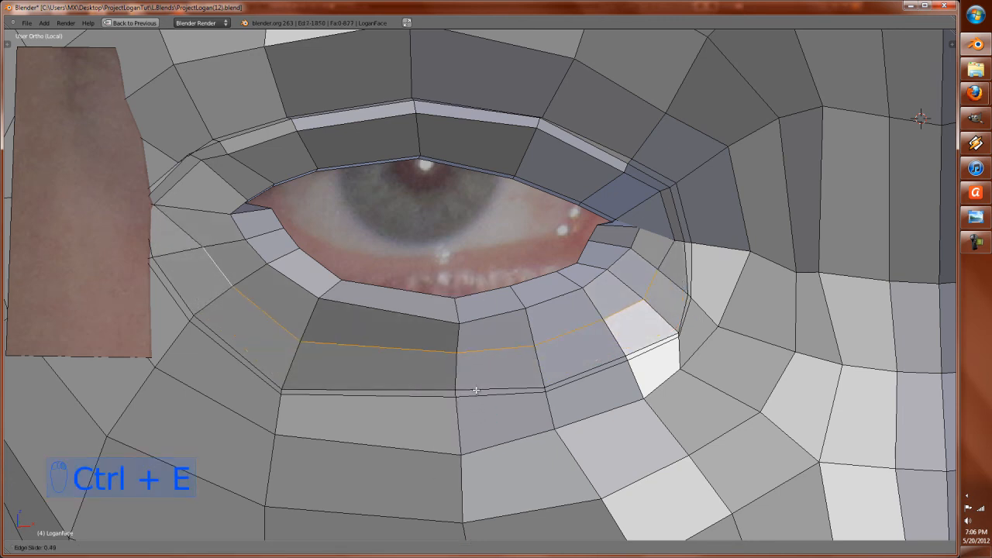
pyautogui.click(478, 395)
# Step: Edge-slide the lower edges of the next loop up toward the lower lid and lower them slightly along the Z axis
pyautogui.moveTo(477, 396); pyautogui.dragTo(578, 353, button='middle')
pyautogui.rightClick(573, 347)
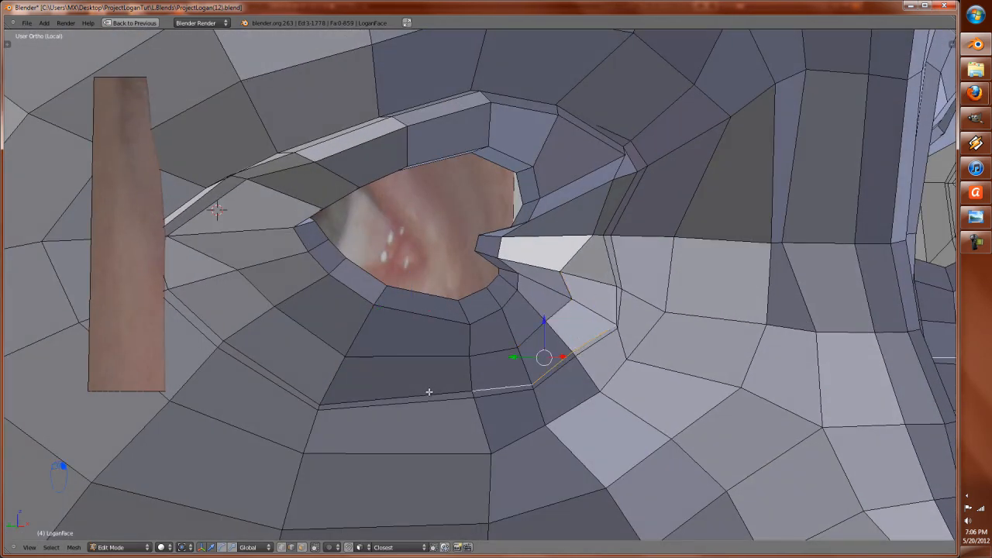
pyautogui.hotkey('ctrl', 'e')
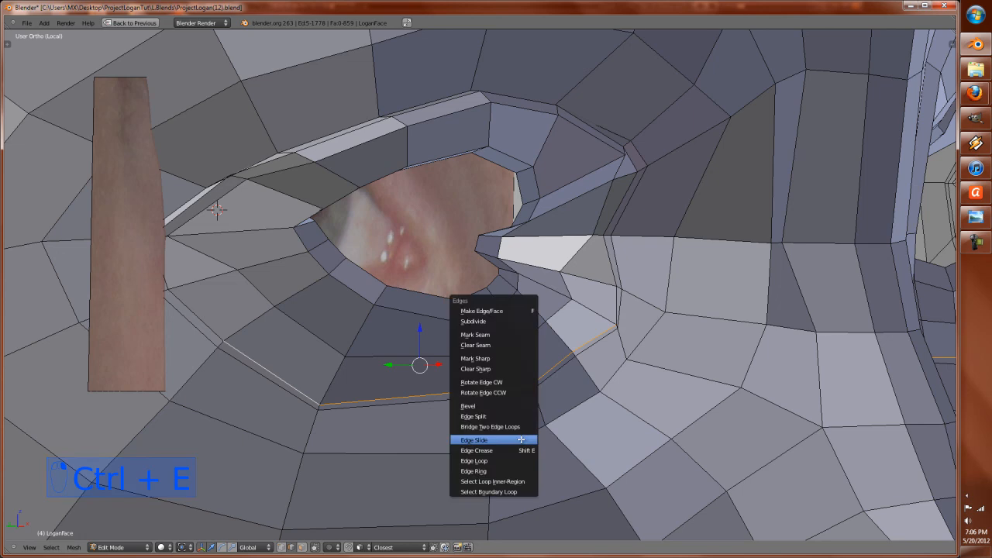
pyautogui.click(518, 439)
pyautogui.click(482, 349)
pyautogui.moveTo(423, 308); pyautogui.dragTo(423, 327)
# Step: Edge-slide the outer loop's under-eye edges down toward the cheek and adjust their depth slightly along the Y axis
pyautogui.rightClick(573, 362)
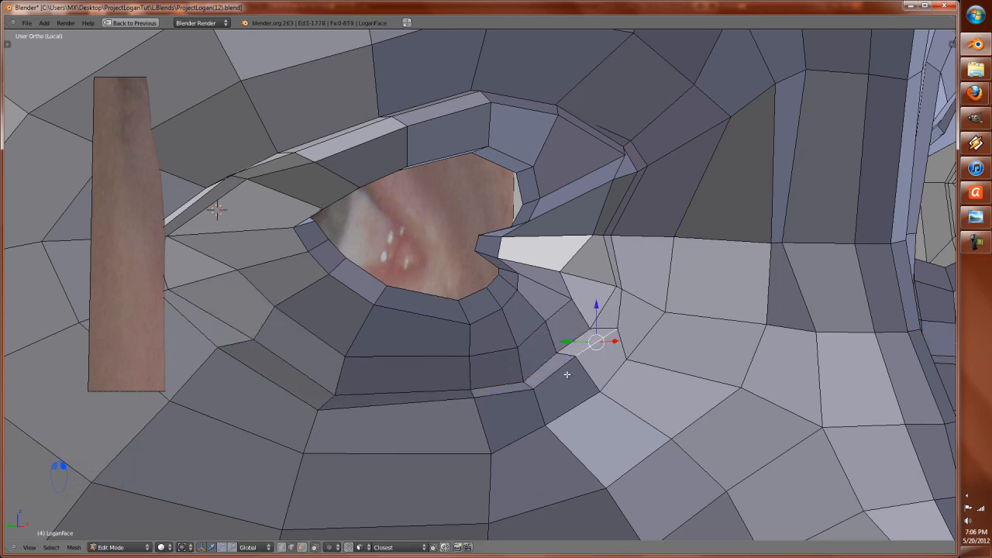
pyautogui.hotkey('ctrl', 'e')
pyautogui.click(423, 431)
pyautogui.click(434, 377)
pyautogui.press('e')
pyautogui.click(429, 375)
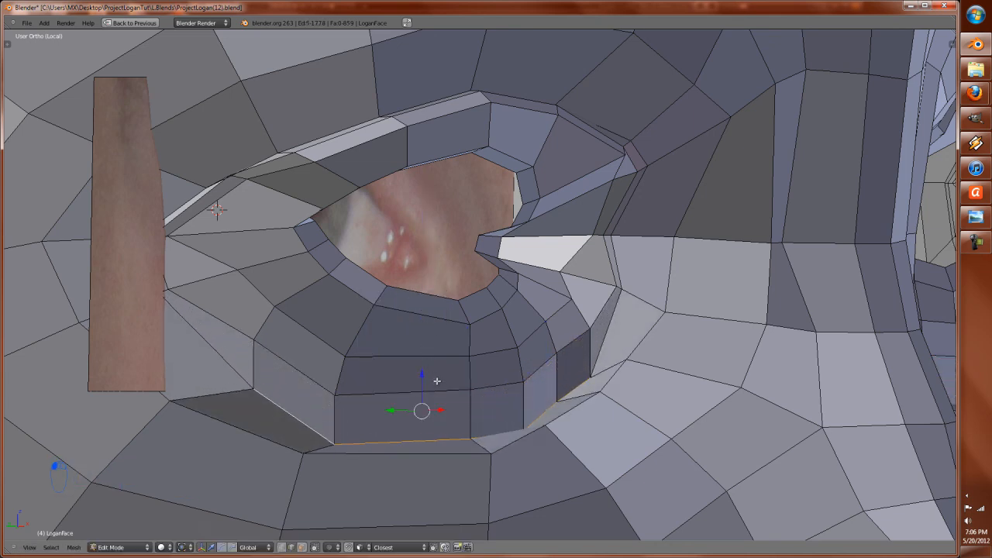
pyautogui.moveTo(429, 376); pyautogui.dragTo(465, 405, button='middle')
pyautogui.moveTo(403, 412); pyautogui.dragTo(418, 416)
# Step: Switch the head to Sculpt Mode and check the reshaped under-eye area from several angles
pyautogui.press('Tab')
pyautogui.click(146, 548)
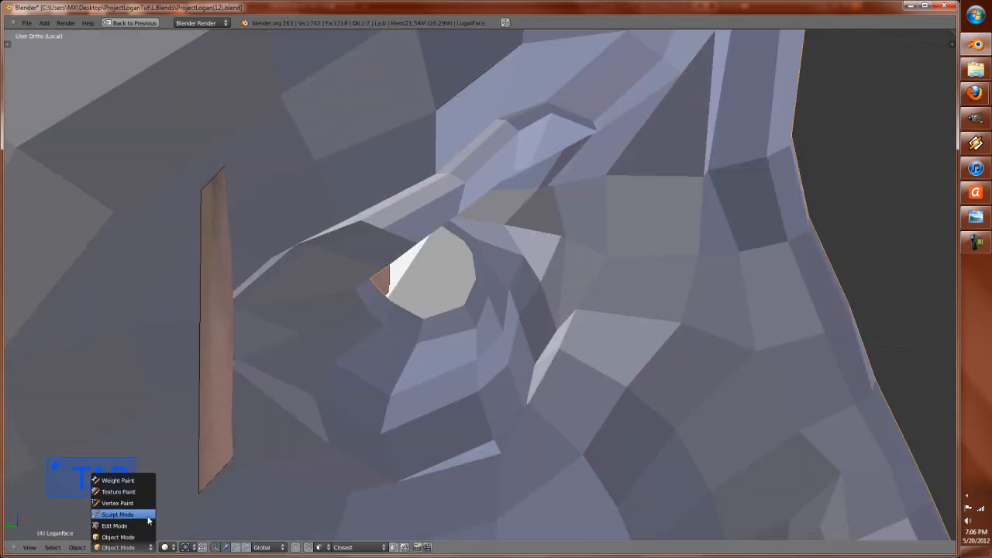
pyautogui.click(120, 520)
pyautogui.moveTo(612, 395); pyautogui.dragTo(559, 391, button='middle')
pyautogui.moveTo(560, 391)
pyautogui.keyDown('shift'); pyautogui.mouseDown()
pyautogui.moveTo(598, 398)
pyautogui.moveTo(559, 432)
pyautogui.moveTo(437, 448)
pyautogui.moveTo(303, 443)
pyautogui.moveTo(241, 416)
pyautogui.mouseUp(); pyautogui.keyUp('shift')
pyautogui.moveTo(241, 416)
pyautogui.mouseDown(button='middle')
pyautogui.moveTo(496, 416)
pyautogui.moveTo(445, 401)
pyautogui.mouseUp(button='middle')
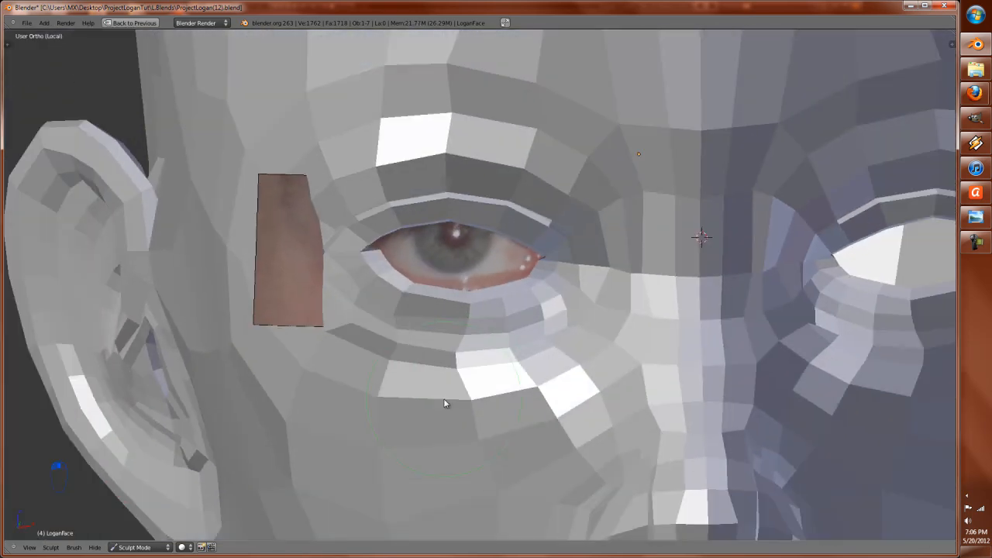
# Step: Return to Edit Mode and nudge individual under-eye loop edges slightly in depth, from the outer side toward the inner corner
pyautogui.press('KP_1')
pyautogui.press('Tab')
pyautogui.scroll(5, 473, 369)
pyautogui.moveTo(473, 369); pyautogui.dragTo(369, 418, button='middle')
pyautogui.rightClick(369, 419)
pyautogui.moveTo(356, 413); pyautogui.dragTo(362, 416)
pyautogui.moveTo(531, 361); pyautogui.dragTo(539, 370)
pyautogui.moveTo(575, 351); pyautogui.dragTo(544, 342, button='middle')
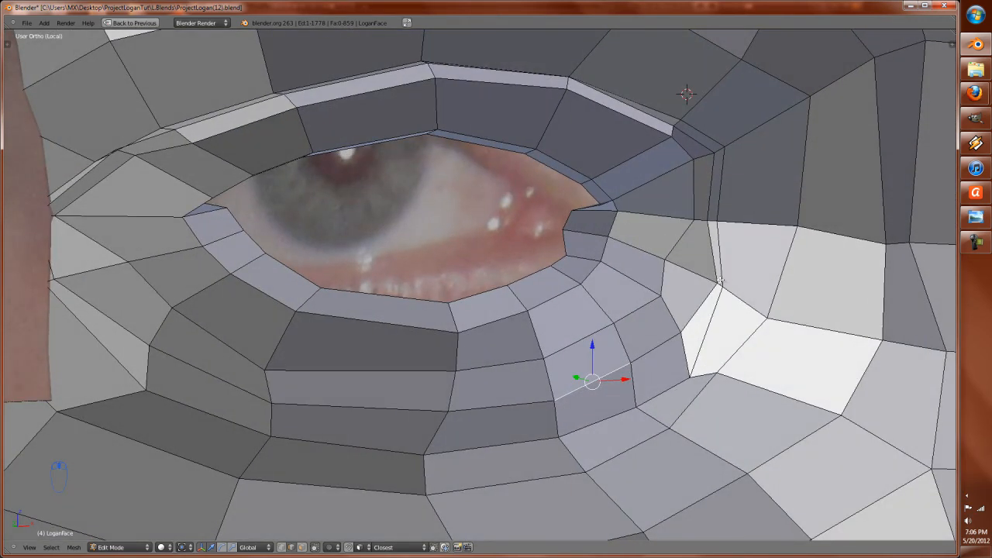
# Step: Switch to vertex selection and reposition a vertex beside the inner eye corner, shifting it about 0.01 along the Y axis
pyautogui.press('KP_1')
pyautogui.hotkey('ctrl', 'Tab')
pyautogui.click(687, 268)
pyautogui.scroll(1, 687, 278)
pyautogui.keyDown('shift'); pyautogui.moveTo(687, 278); pyautogui.dragTo(662, 347, button='middle'); pyautogui.keyUp('shift')
pyautogui.rightClick(621, 333)
pyautogui.press('g')
pyautogui.click(608, 326)
pyautogui.moveTo(576, 314); pyautogui.dragTo(564, 308)
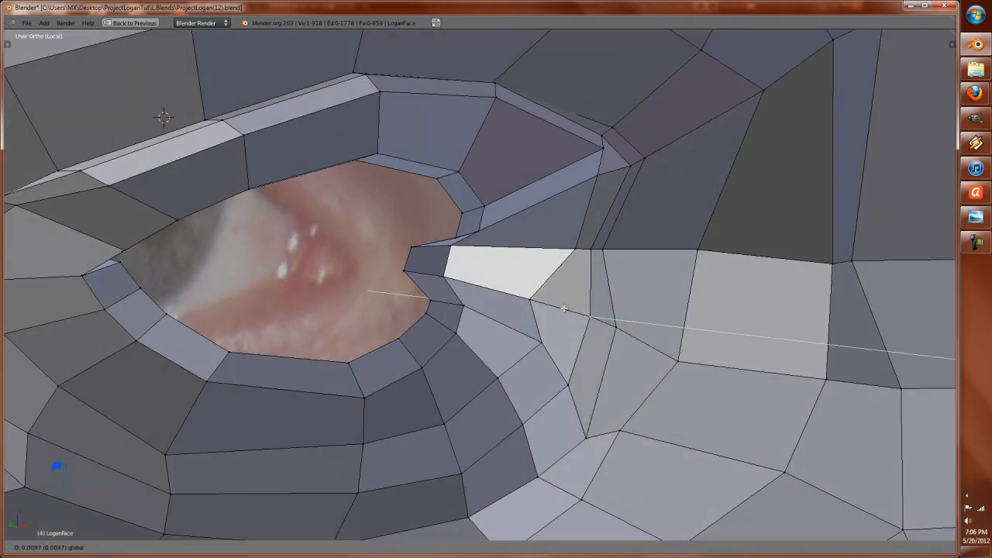
# Step: Adjust the depth of the neighbouring loop vertices between the inner eye corner and the nose along the Y axis
pyautogui.click(539, 303)
pyautogui.moveTo(495, 297); pyautogui.dragTo(518, 298)
pyautogui.rightClick(583, 313)
pyautogui.moveTo(570, 247); pyautogui.dragTo(591, 251)
pyautogui.moveTo(603, 253); pyautogui.dragTo(564, 251, button='middle')
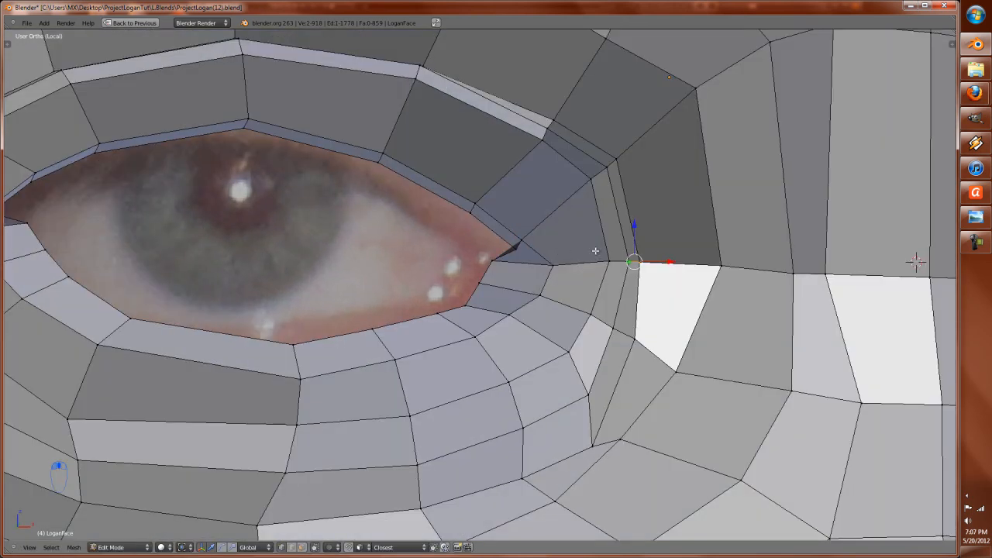
# Step: Reposition the outer loop vertices beside the inner eye corner in front view to space them more evenly toward the nose
pyautogui.press('KP_1')
pyautogui.scroll(1, 636, 251)
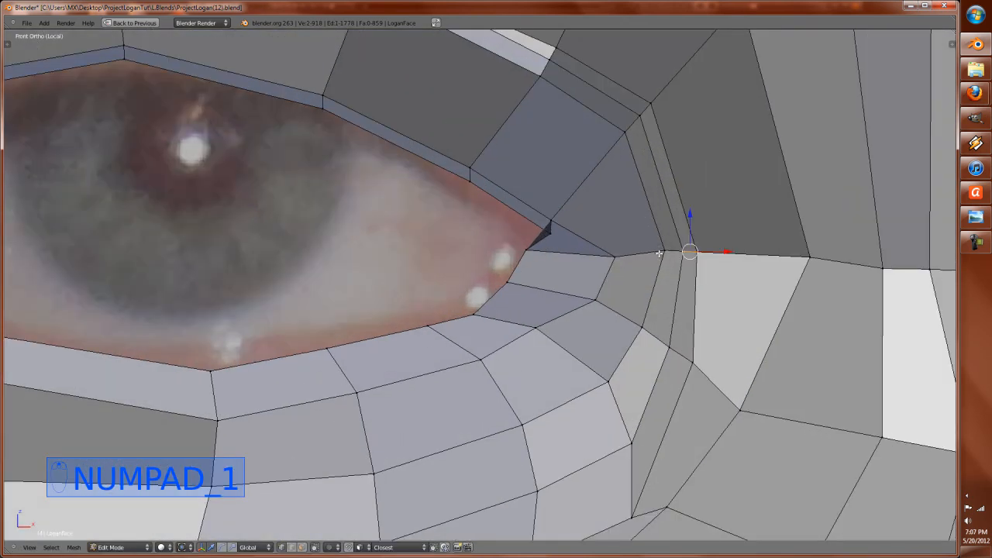
pyautogui.press('g')
pyautogui.press('g')
pyautogui.click(691, 317)
pyautogui.press('g')
pyautogui.click(709, 383)
pyautogui.scroll(-3, 713, 356)
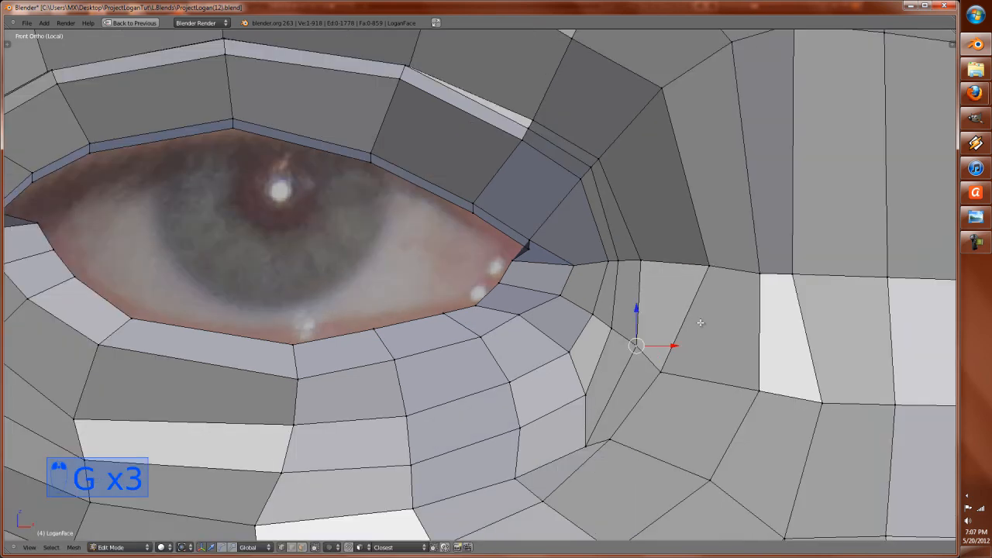
# Step: Move the outer loop vertex above the inner eye corner slightly along its edge
pyautogui.keyDown('shift'); pyautogui.moveTo(600, 222); pyautogui.dragTo(604, 337, button='middle'); pyautogui.keyUp('shift')
pyautogui.rightClick(585, 300)
pyautogui.press('g')
pyautogui.press('g')
pyautogui.click(587, 302)
# Step: Edge-slide the outermost fold edges above the inner eye corner up toward the brow, about halfway across the adjoining faces
pyautogui.press('z')
pyautogui.scroll(2, 538, 310)
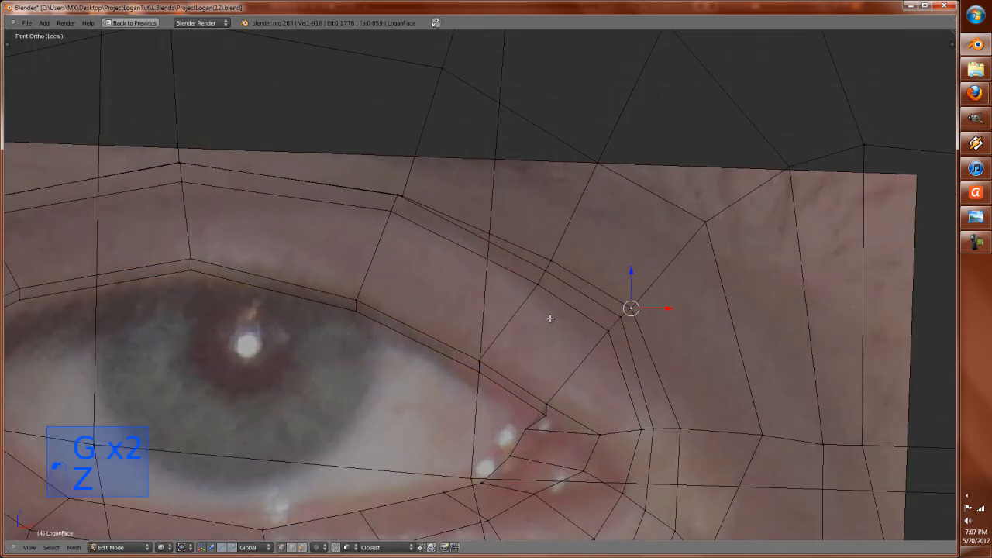
pyautogui.press('z')
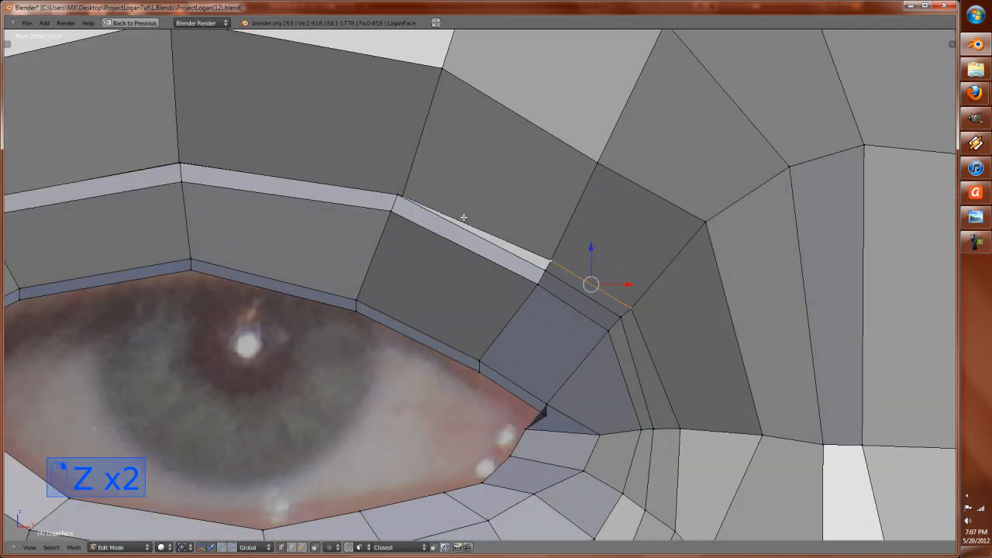
pyautogui.moveTo(417, 196); pyautogui.dragTo(560, 314, button='middle')
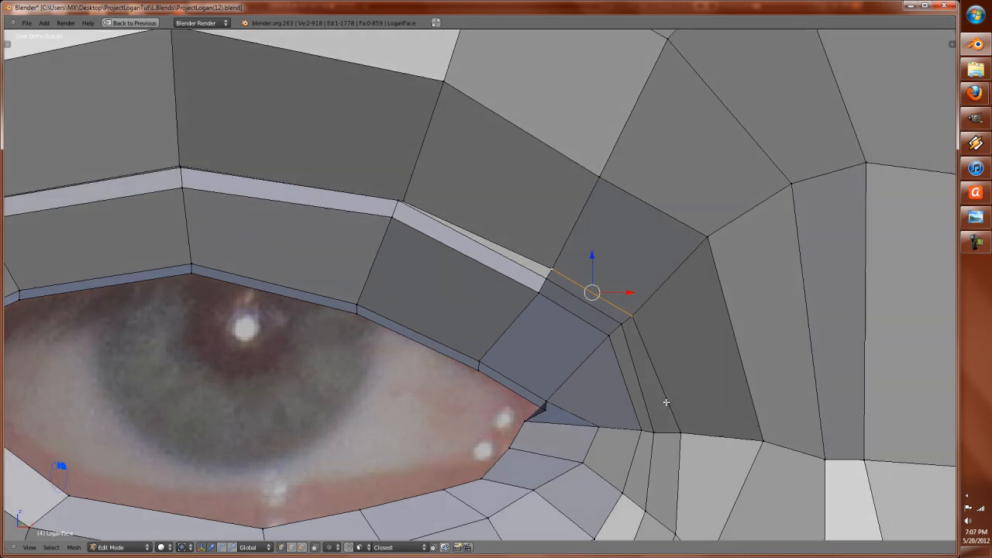
pyautogui.hotkey('ctrl', 'e')
pyautogui.click(679, 422)
pyautogui.click(709, 405)
pyautogui.moveTo(558, 268); pyautogui.dragTo(413, 230, button='middle')
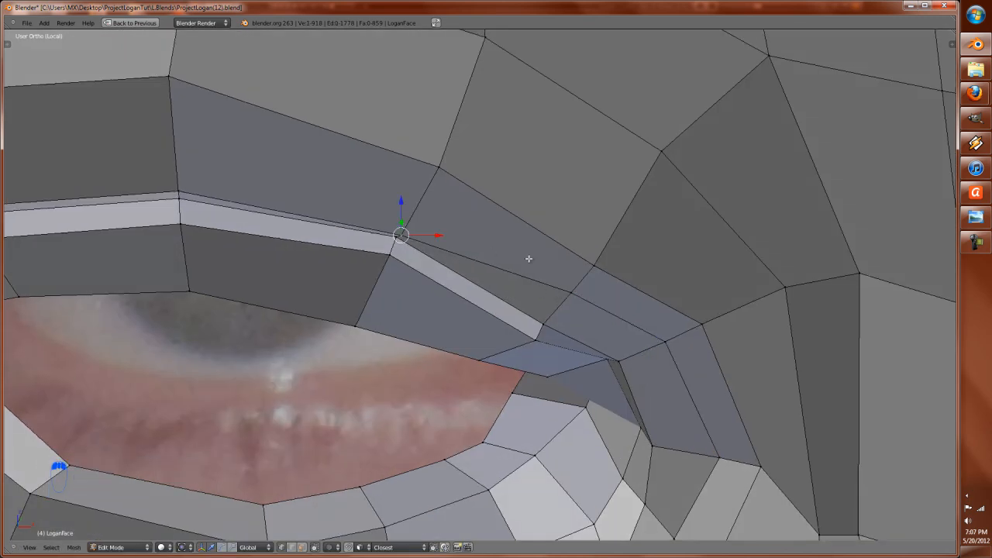
pyautogui.moveTo(578, 292); pyautogui.dragTo(582, 284, button='middle')
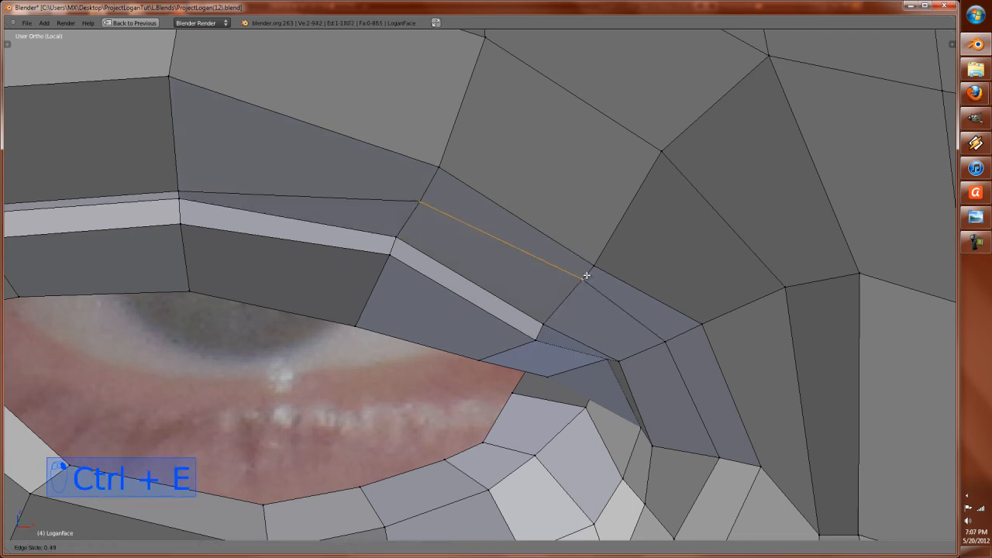
# Step: Check the fold in Sculpt Mode and edge-slide its raised inner edge partly back toward the eye in front view
pyautogui.press('Tab')
pyautogui.press('KP_1')
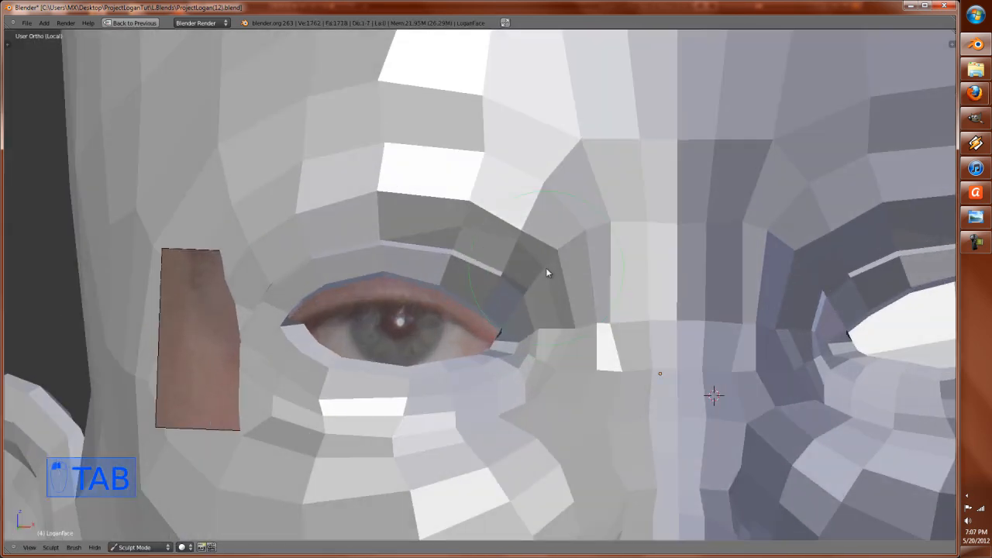
pyautogui.press('Tab')
pyautogui.scroll(3, 546, 267)
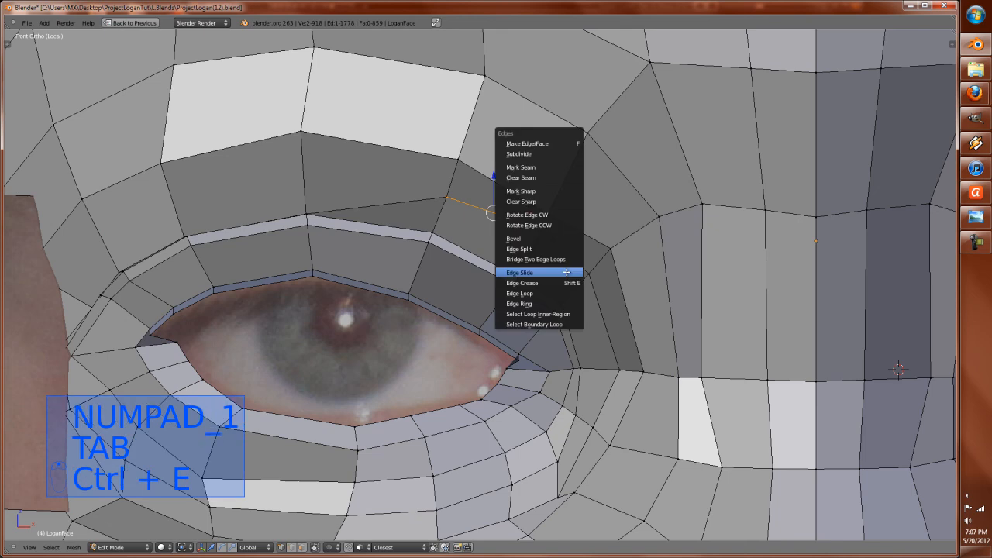
pyautogui.hotkey('ctrl', 'e')
pyautogui.click(565, 273)
pyautogui.click(561, 286)
# Step: Reposition the outer loop vertex above the inner eye corner and adjust its depth along the Y axis
pyautogui.press('g')
pyautogui.click(588, 289)
pyautogui.moveTo(588, 289); pyautogui.dragTo(644, 301, button='middle')
pyautogui.moveTo(644, 288); pyautogui.dragTo(634, 285)
# Step: Examine the inner eye corner in wireframe and solid shading against the eye photo, and in Sculpt Mode at an angle
pyautogui.press('z')
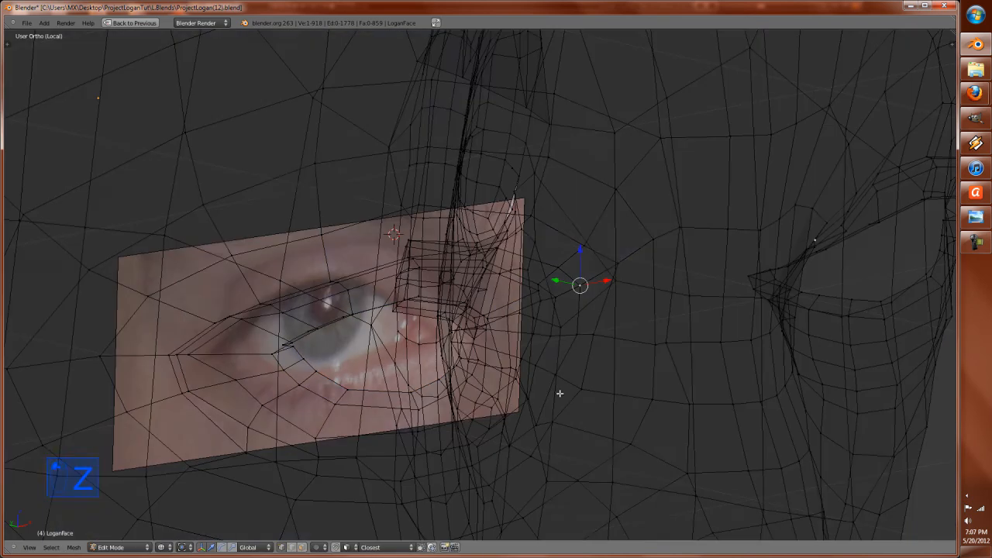
pyautogui.press('KP_1')
pyautogui.press('z')
pyautogui.scroll(3, 503, 314)
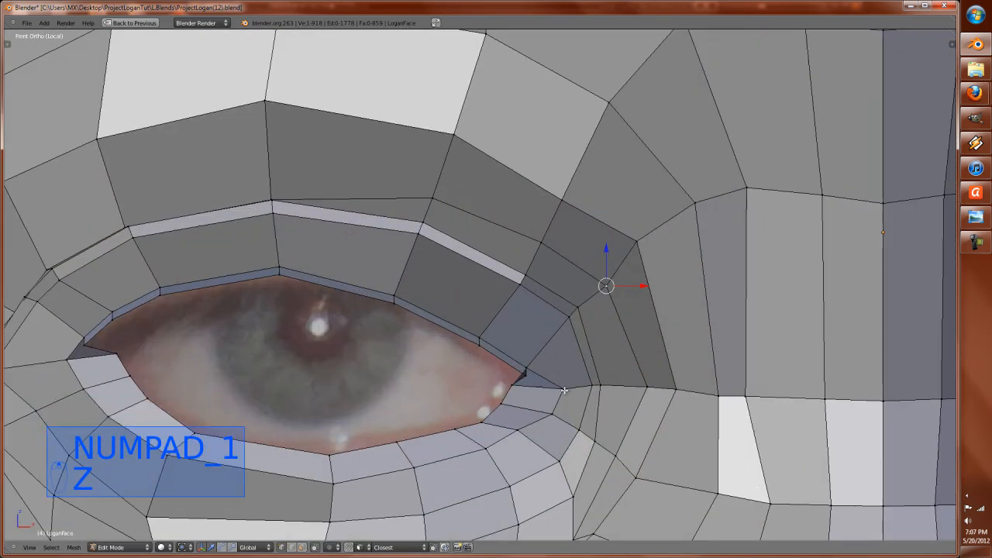
pyautogui.press('z')
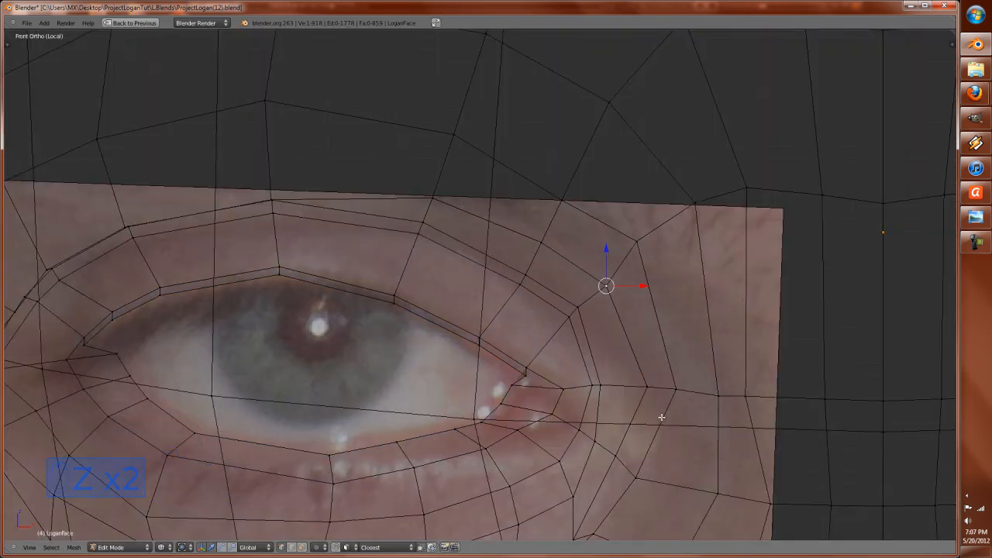
pyautogui.press('z')
pyautogui.moveTo(631, 455)
pyautogui.mouseDown(button='middle')
pyautogui.moveTo(775, 416)
pyautogui.moveTo(669, 434)
pyautogui.mouseUp(button='middle')
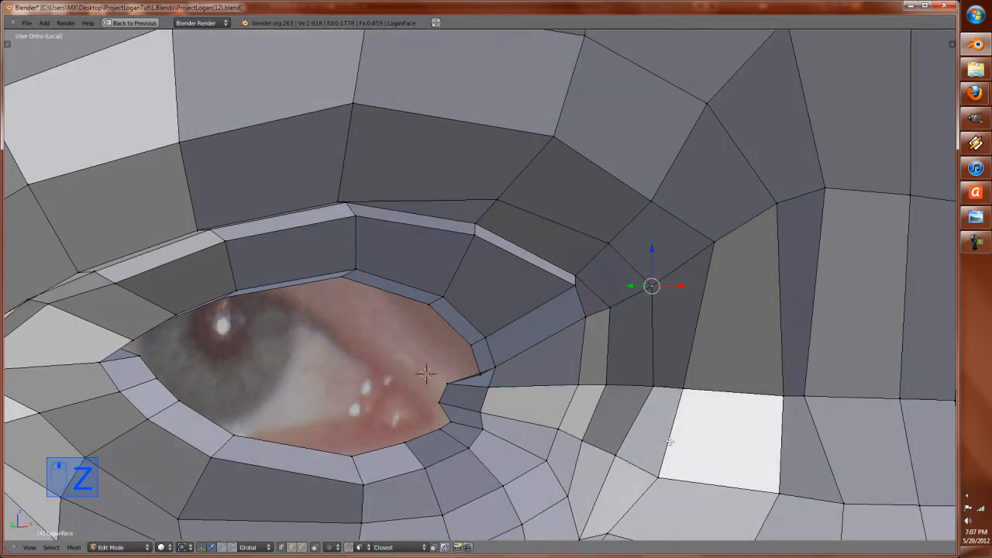
pyautogui.moveTo(620, 334)
pyautogui.mouseDown(button='middle')
pyautogui.moveTo(606, 332)
pyautogui.moveTo(607, 345)
pyautogui.mouseUp(button='middle')
pyautogui.press('Tab')
pyautogui.press('Tab')
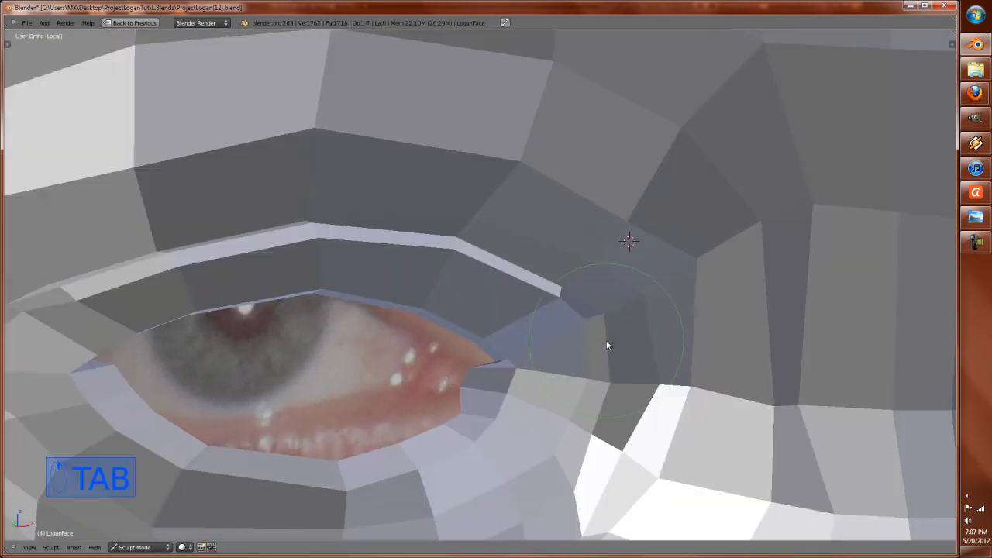
pyautogui.press('Tab')
# Step: Resize the sculpt brush and smooth the surface around the inner eye corner from several angles
pyautogui.moveTo(630, 336)
pyautogui.mouseDown()
pyautogui.moveTo(622, 402)
pyautogui.moveTo(601, 451)
pyautogui.moveTo(631, 404)
pyautogui.moveTo(637, 334)
pyautogui.moveTo(603, 236)
pyautogui.moveTo(621, 334)
pyautogui.mouseUp()
pyautogui.moveTo(616, 392)
pyautogui.mouseDown(button='middle')
pyautogui.moveTo(685, 390)
pyautogui.moveTo(584, 400)
pyautogui.mouseUp(button='middle')
pyautogui.press('f')
pyautogui.click(660, 387)
pyautogui.moveTo(584, 400); pyautogui.dragTo(534, 388)
pyautogui.moveTo(534, 388)
pyautogui.mouseDown(button='middle')
pyautogui.moveTo(565, 325)
pyautogui.moveTo(533, 303)
pyautogui.moveTo(532, 256)
pyautogui.mouseUp(button='middle')
pyautogui.moveTo(555, 285); pyautogui.dragTo(572, 301)
pyautogui.moveTo(571, 304)
pyautogui.mouseDown(button='middle')
pyautogui.moveTo(580, 347)
pyautogui.moveTo(603, 368)
pyautogui.moveTo(540, 421)
pyautogui.moveTo(558, 406)
pyautogui.moveTo(545, 366)
pyautogui.moveTo(593, 380)
pyautogui.moveTo(561, 435)
pyautogui.moveTo(577, 396)
pyautogui.moveTo(529, 404)
pyautogui.mouseUp(button='middle')
# Step: Smooth the area between the inner eye corner and the nose bridge in front view
pyautogui.scroll(-2, 530, 404)
pyautogui.press('KP_1')
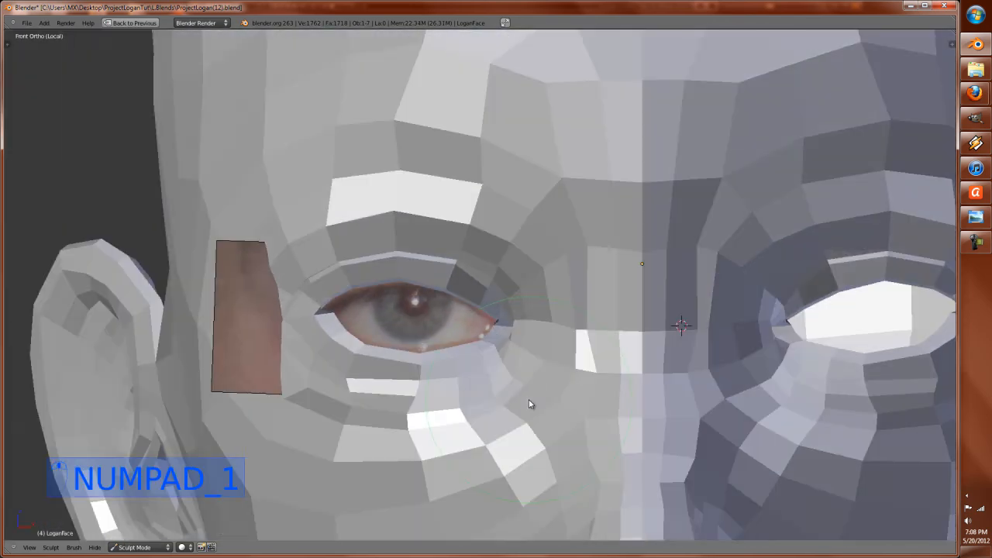
pyautogui.scroll(4, 531, 404)
pyautogui.moveTo(584, 399); pyautogui.dragTo(591, 399)
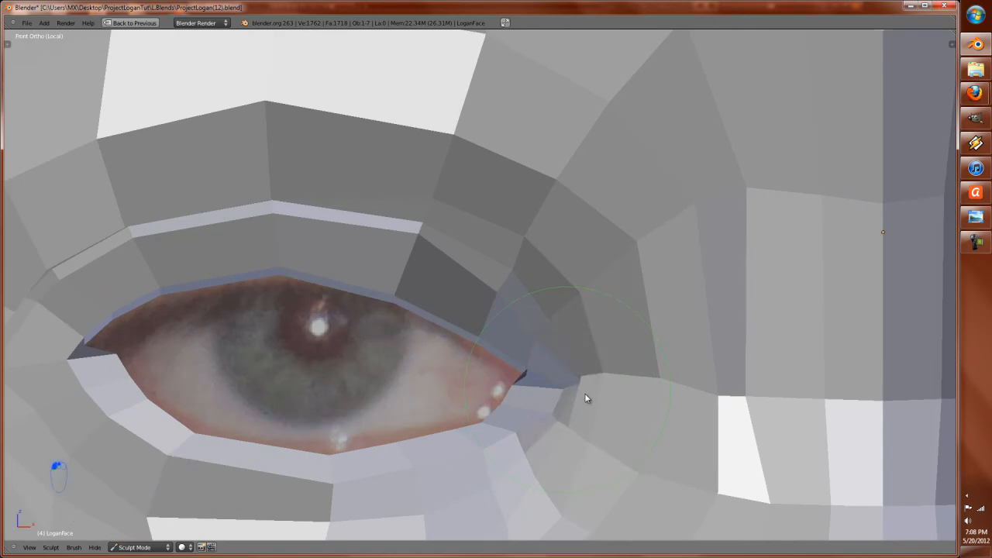
# Step: Smooth the cheek below the eye with a broad sculpt stroke from the nose side outward
pyautogui.moveTo(528, 396)
pyautogui.mouseDown(button='middle')
pyautogui.moveTo(565, 404)
pyautogui.moveTo(501, 383)
pyautogui.moveTo(466, 282)
pyautogui.moveTo(499, 292)
pyautogui.mouseUp(button='middle')
pyautogui.scroll(-4, 502, 385)
pyautogui.press('KP_1')
pyautogui.scroll(4, 499, 292)
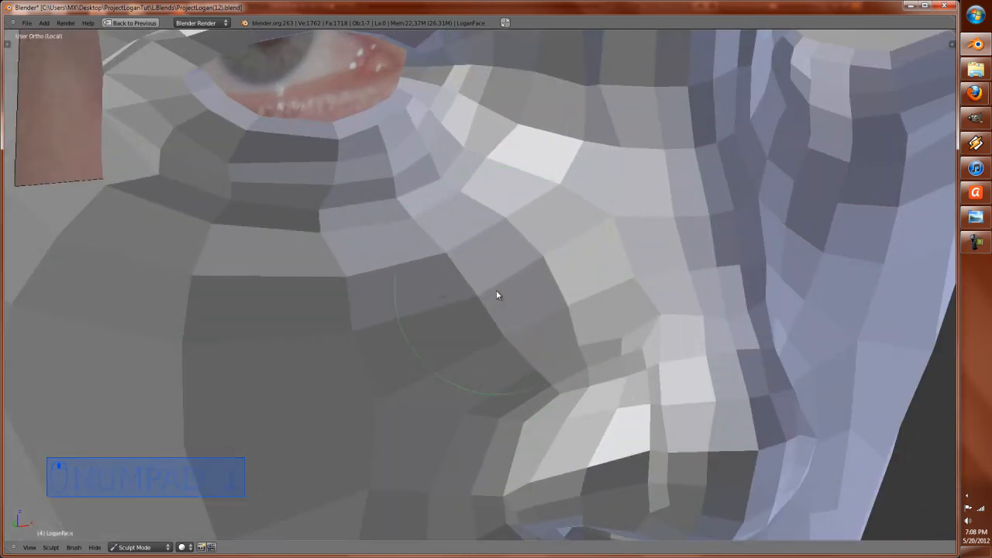
pyautogui.moveTo(389, 270); pyautogui.dragTo(242, 269)
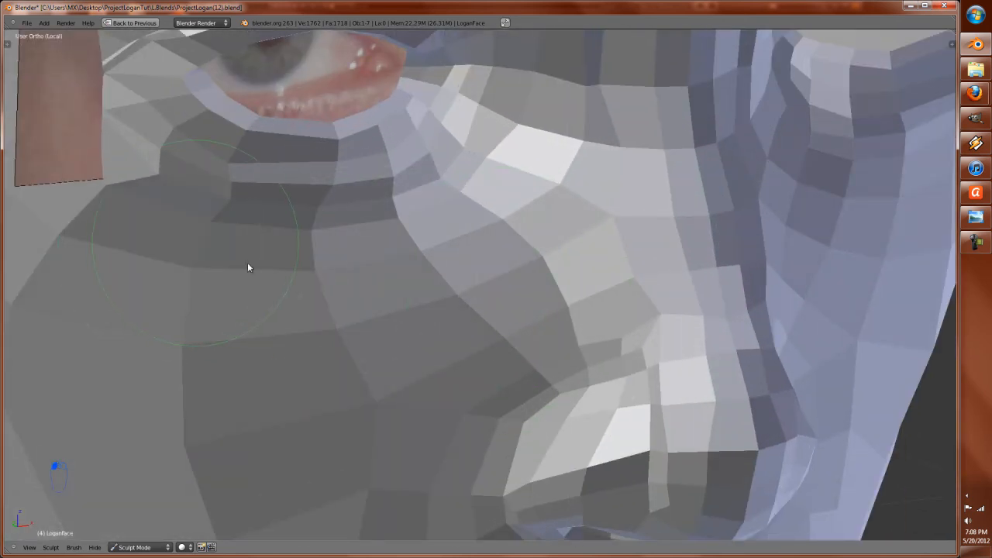
# Step: Show the face texture in front view to check how it fits the smoothed eye and cheek area
pyautogui.scroll(-3, 399, 303)
pyautogui.press('KP_1')
pyautogui.hotkey('alt', 'z')
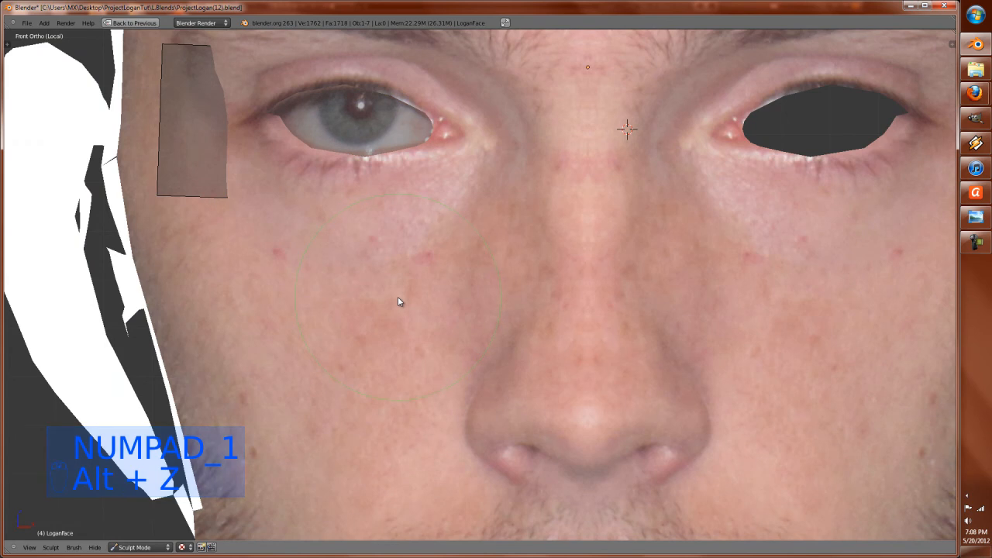
pyautogui.scroll(1, 398, 302)
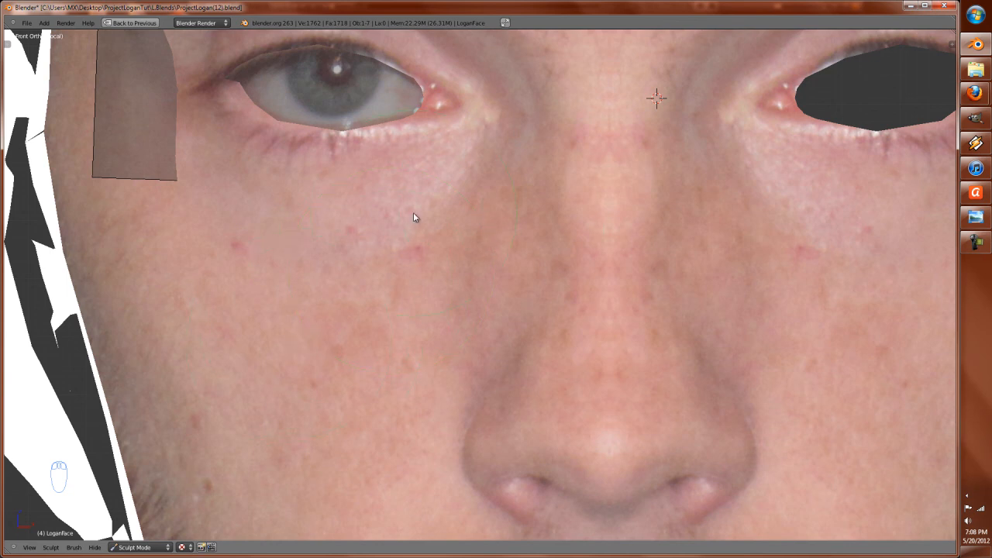
# Step: Overlay the editable mesh on the face texture and reposition two fold-loop vertices below the inner eye corner
pyautogui.press('z')
pyautogui.press('z')
pyautogui.press('Tab')
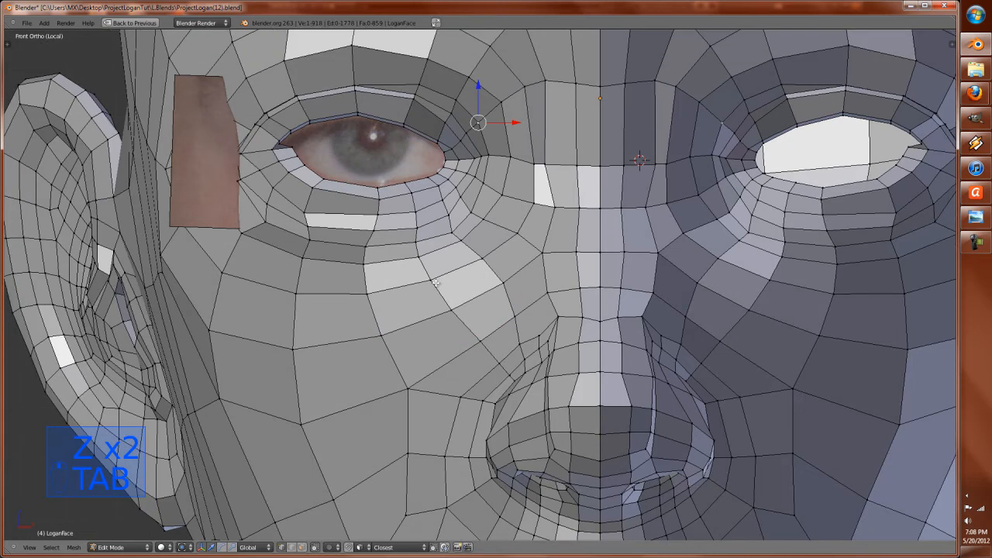
pyautogui.scroll(2, 434, 277)
pyautogui.press('z')
pyautogui.press('z')
pyautogui.hotkey('alt', 'z')
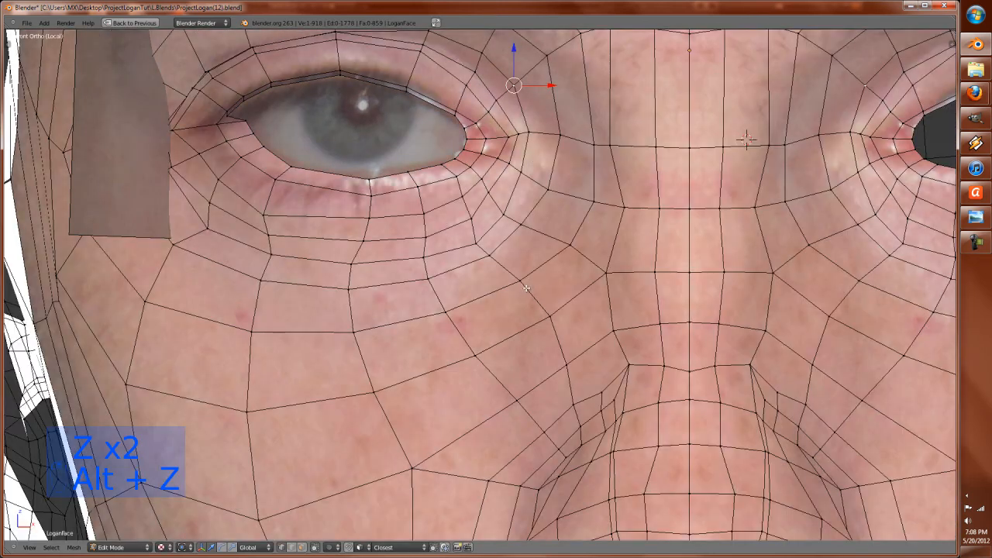
pyautogui.rightClick(521, 225)
pyautogui.press('g')
pyautogui.click(525, 229)
pyautogui.rightClick(486, 256)
pyautogui.press('g')
pyautogui.click(488, 267)
# Step: Move the fold-loop vertices on the upper cheek below the inner half of the eye outward and down to even their spacing
pyautogui.press('g')
pyautogui.click(440, 301)
pyautogui.rightClick(447, 310)
pyautogui.press('g')
pyautogui.click(458, 329)
pyautogui.rightClick(428, 291)
pyautogui.press('g')
pyautogui.click(442, 301)
# Step: Reposition the cheek-loop vertices below the middle and outer part of the eye so the loops curve evenly
pyautogui.rightClick(349, 335)
pyautogui.press('g')
pyautogui.click(349, 335)
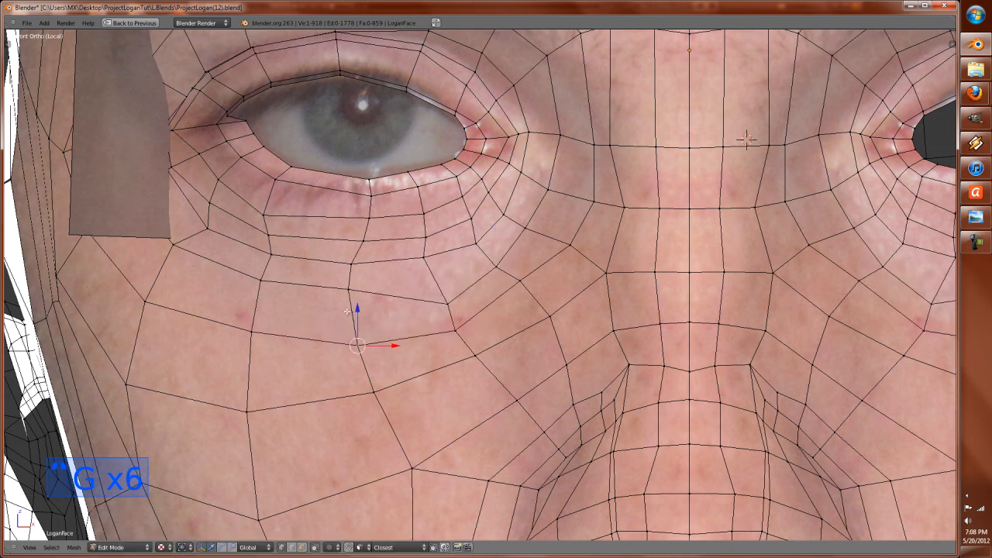
pyautogui.rightClick(349, 301)
pyautogui.press('g')
pyautogui.click(349, 325)
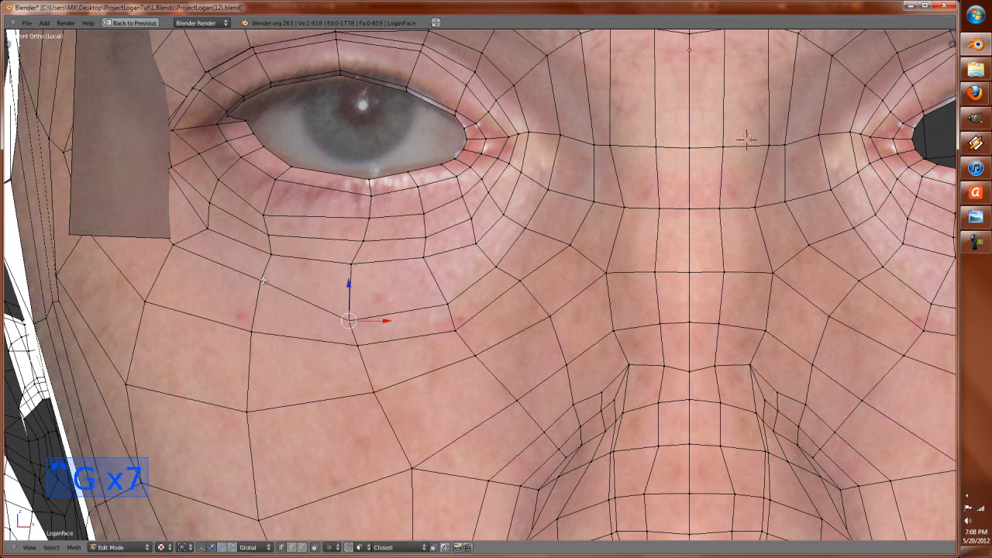
pyautogui.rightClick(248, 327)
pyautogui.press('g')
pyautogui.click(248, 307)
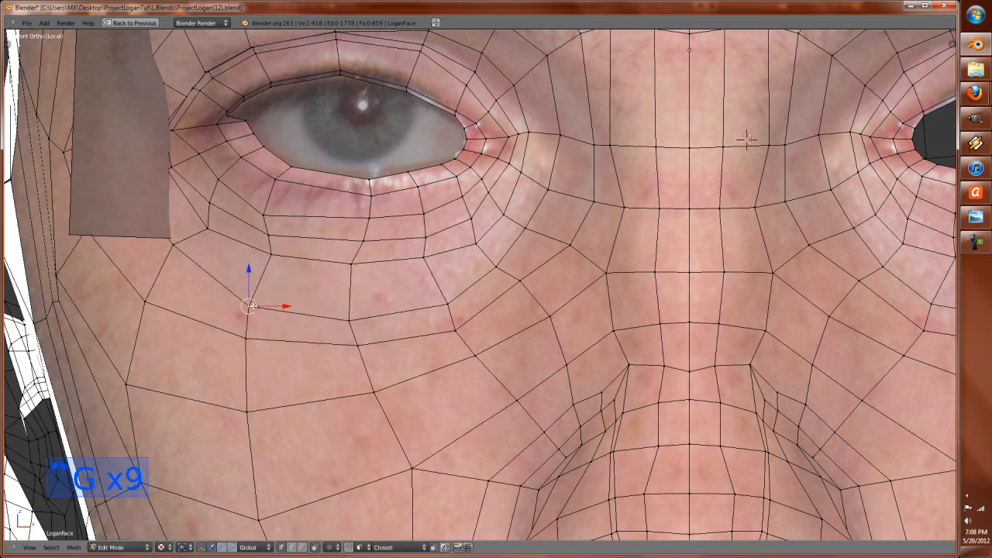
# Step: Adjust the loop vertices below the outer eye corner to even out the fold loops on that side
pyautogui.scroll(-2, 214, 288)
pyautogui.rightClick(246, 297)
pyautogui.press('g')
pyautogui.click(246, 293)
pyautogui.press('g')
pyautogui.click(256, 297)
pyautogui.press('g')
pyautogui.click(254, 300)
pyautogui.press('g')
pyautogui.click(274, 251)
# Step: Fine-tune the position of the lower-lid loop vertices under the outer half of the eye
pyautogui.rightClick(327, 263)
pyautogui.press('g')
pyautogui.click(327, 262)
pyautogui.press('g')
pyautogui.click(328, 253)
pyautogui.rightClick(328, 262)
pyautogui.press('g')
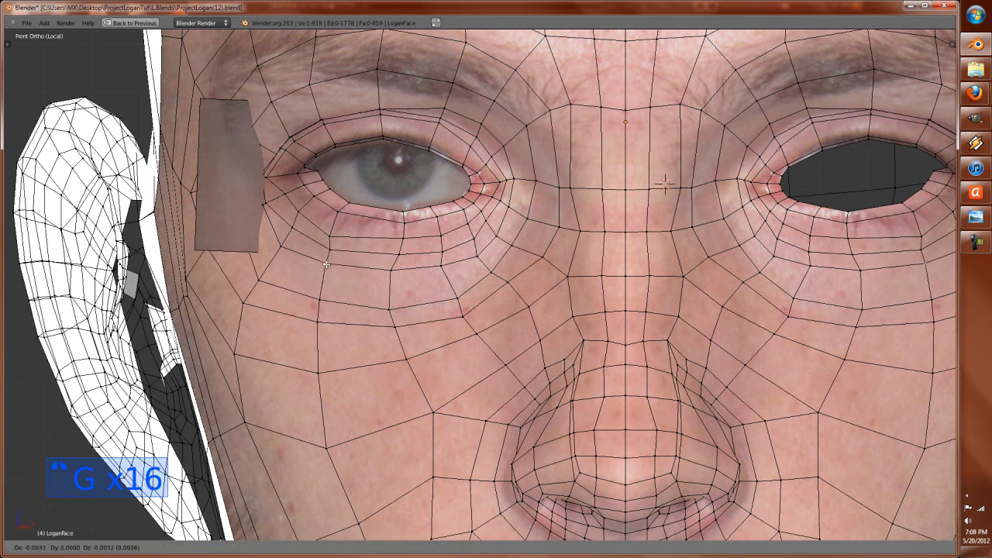
pyautogui.click(326, 265)
# Step: Adjust the lower-lid loop vertices directly under the middle of the eye
pyautogui.press('g')
pyautogui.click(391, 253)
pyautogui.rightClick(393, 272)
pyautogui.press('g')
pyautogui.click(397, 272)
# Step: Reposition the lower-lid loop vertices from under the iris round to the inner eye corner, following the texture
pyautogui.scroll(2, 441, 264)
pyautogui.rightClick(427, 256)
pyautogui.press('g')
pyautogui.click(435, 259)
pyautogui.press('g')
pyautogui.click(474, 240)
pyautogui.press('g')
pyautogui.rightClick(488, 199)
pyautogui.press('g')
pyautogui.click(491, 200)
# Step: Even out the fold loops below the eye with a sculpt stroke along the lower lid
pyautogui.scroll(-3, 502, 213)
pyautogui.press('z')
pyautogui.press('z')
pyautogui.moveTo(436, 252)
pyautogui.mouseDown(button='middle')
pyautogui.moveTo(525, 259)
pyautogui.moveTo(494, 270)
pyautogui.moveTo(463, 268)
pyautogui.moveTo(494, 260)
pyautogui.moveTo(469, 264)
pyautogui.mouseUp(button='middle')
pyautogui.scroll(3, 473, 259)
pyautogui.moveTo(337, 246); pyautogui.dragTo(339, 250, button='middle')
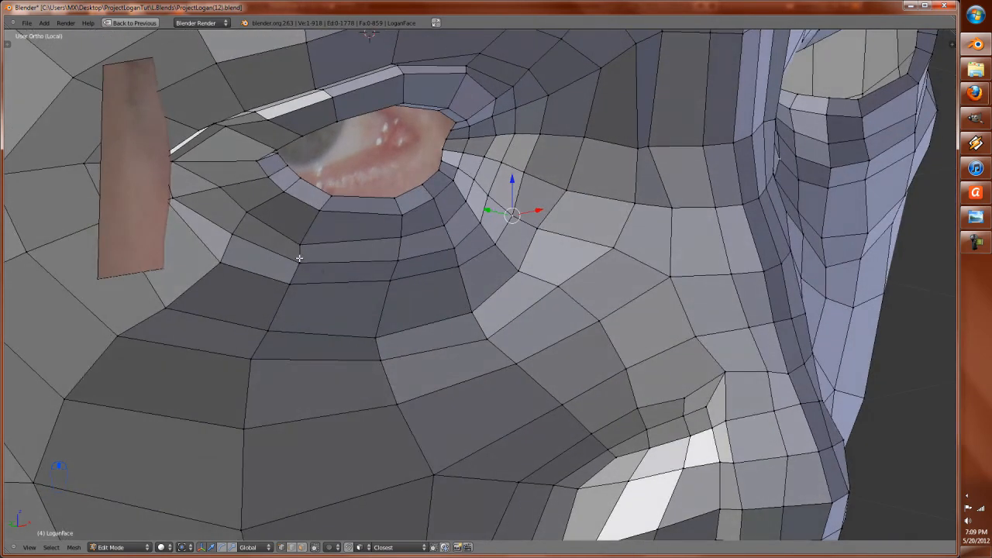
pyautogui.press('Tab')
pyautogui.moveTo(335, 262); pyautogui.dragTo(457, 252)
pyautogui.moveTo(485, 244)
pyautogui.mouseDown(button='middle')
pyautogui.moveTo(396, 252)
pyautogui.moveTo(449, 266)
pyautogui.mouseUp(button='middle')
# Step: Select the outer fold edges running under the eye and Edge Slide them away from the lid toward the cheek
pyautogui.press('Tab')
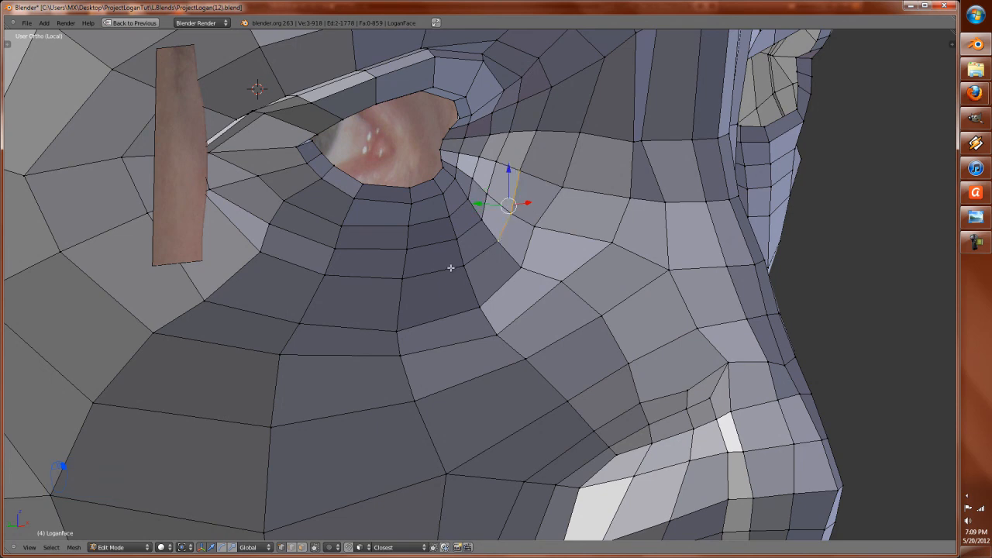
pyautogui.hotkey('ctrl', 'e')
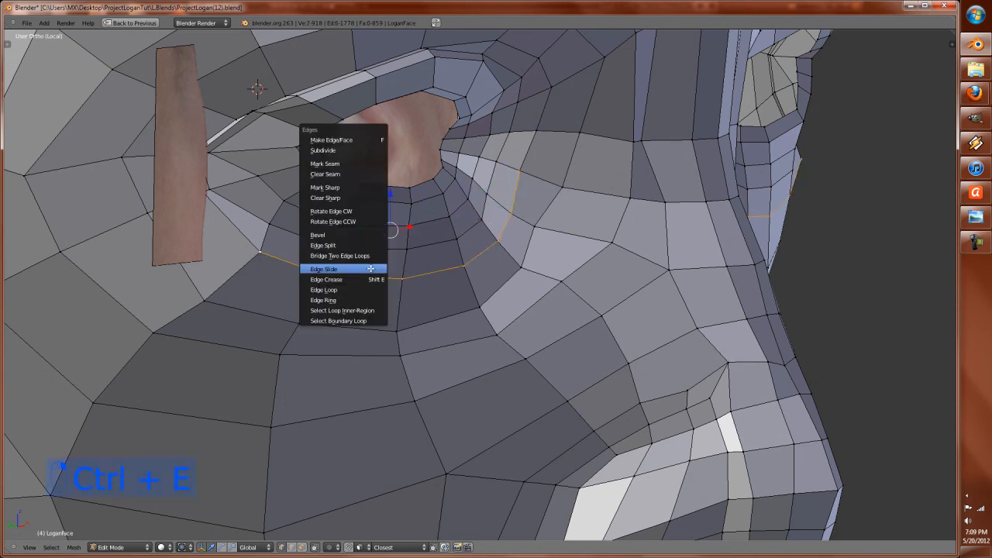
pyautogui.click(364, 269)
pyautogui.click(371, 292)
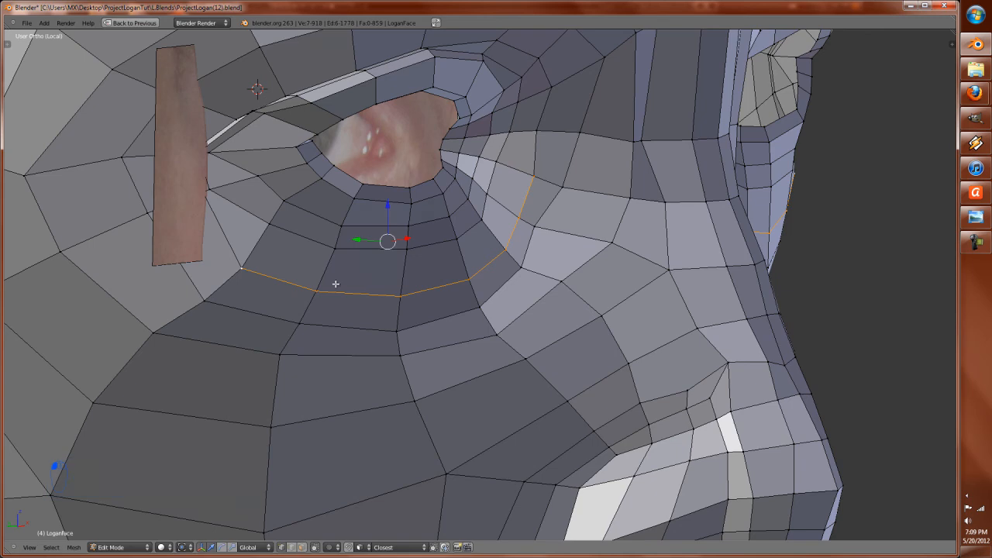
pyautogui.press('Tab')
pyautogui.press('Tab')
# Step: Edge Slide the fold edges closer to the lower lid, spacing out the loops under the eye and at the inner corner
pyautogui.rightClick(498, 185)
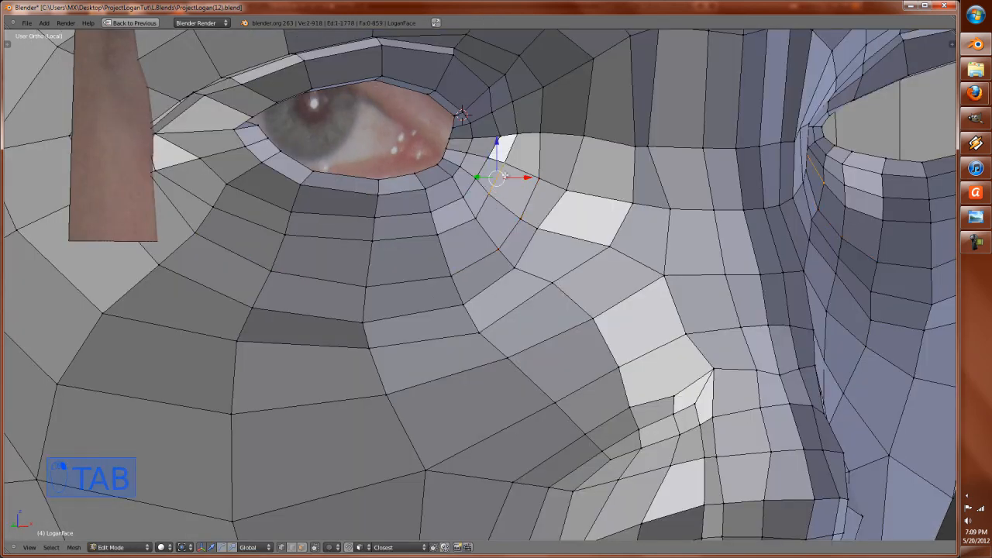
pyautogui.keyDown('shift'); pyautogui.rightClick(371, 239); pyautogui.keyUp('shift')
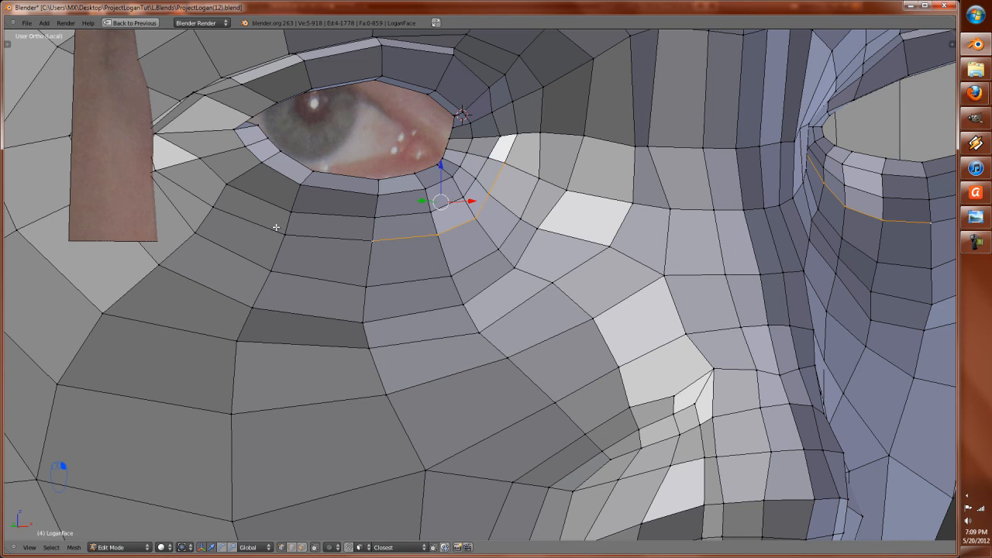
pyautogui.hotkey('ctrl', 'e')
pyautogui.click(367, 237)
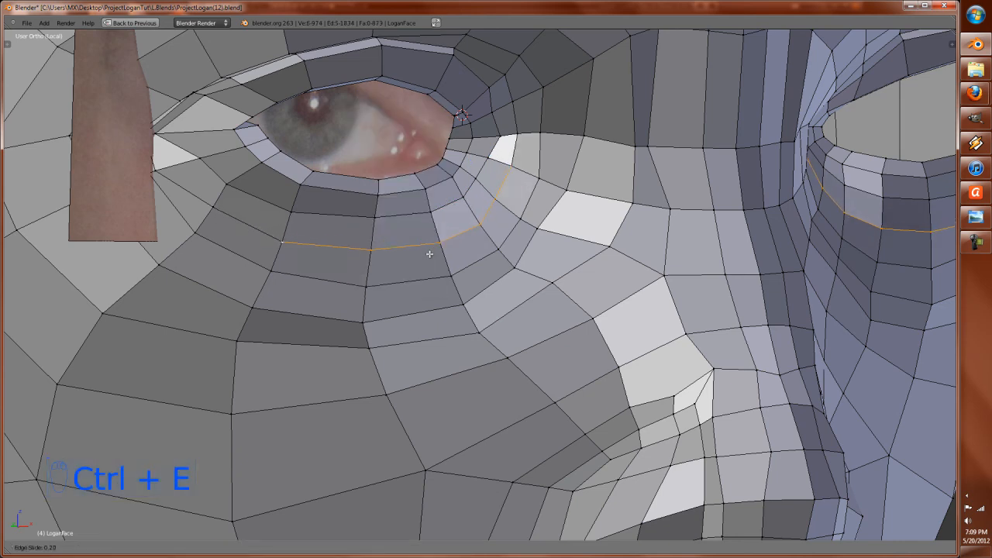
pyautogui.rightClick(485, 159)
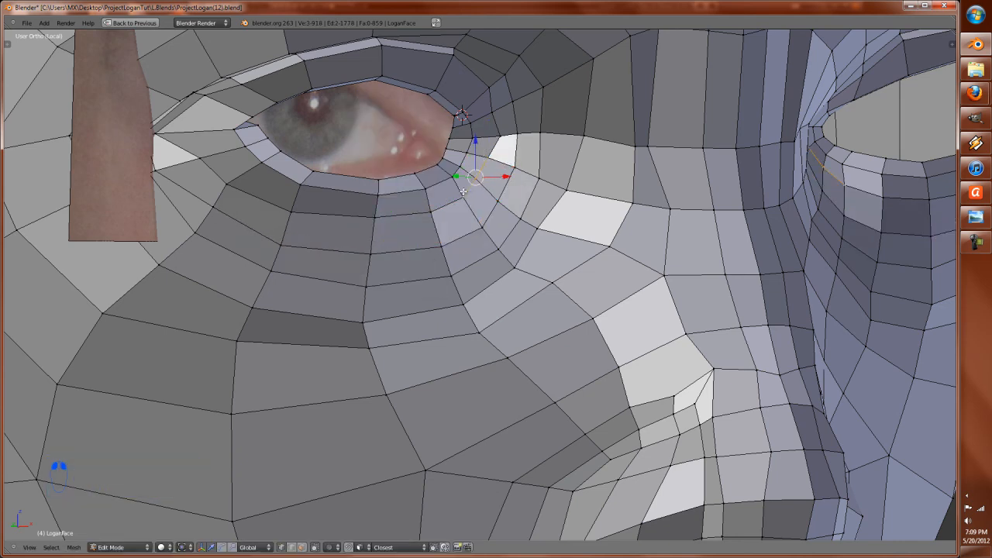
pyautogui.hotkey('ctrl', 'e')
pyautogui.click(493, 227)
pyautogui.click(496, 235)
# Step: Examine the reshaped lower-lid folds in Sculpt Mode from an angle and from the front, with solid and textured shading
pyautogui.press('Tab')
pyautogui.scroll(-4, 512, 246)
pyautogui.moveTo(522, 257)
pyautogui.mouseDown(button='middle')
pyautogui.moveTo(472, 267)
pyautogui.moveTo(481, 248)
pyautogui.mouseUp(button='middle')
pyautogui.scroll(-3, 482, 248)
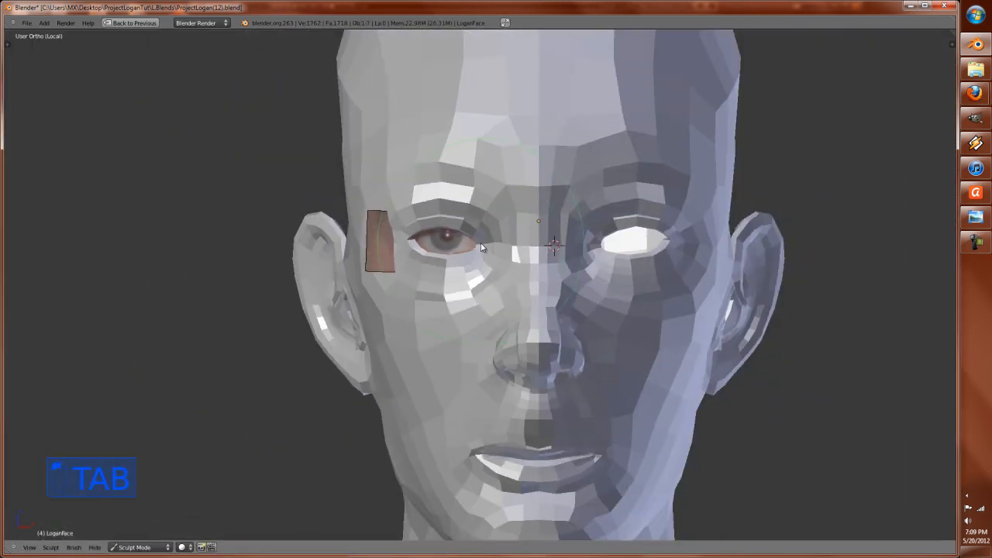
pyautogui.press('KP_1')
pyautogui.scroll(4, 505, 229)
pyautogui.press('z')
pyautogui.scroll(2, 504, 228)
pyautogui.press('z')
pyautogui.hotkey('alt', 'z')
pyautogui.hotkey('alt', 'z')
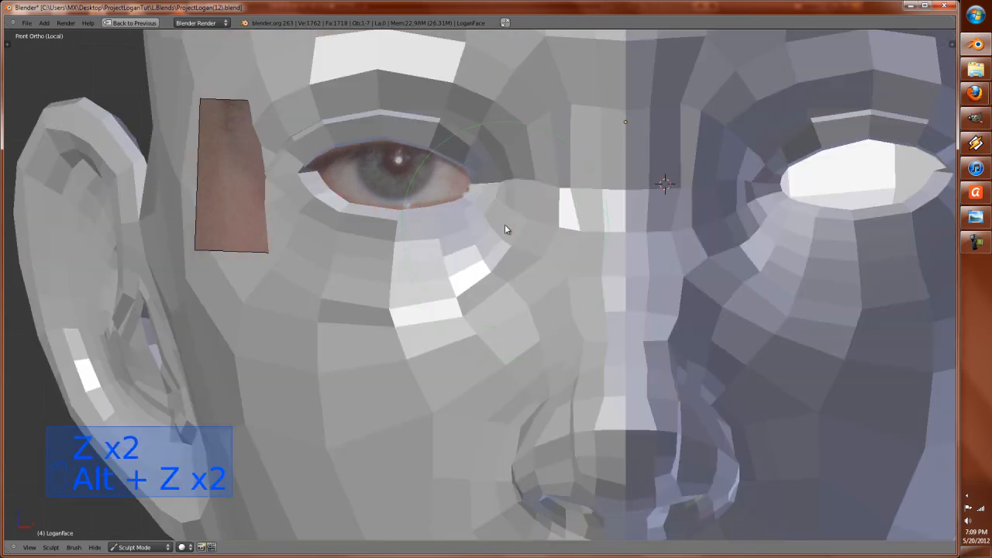
# Step: Resize the Draw brush and sculpt the area between the cheek and nose bridge, comparing it with the face texture
pyautogui.press('d')
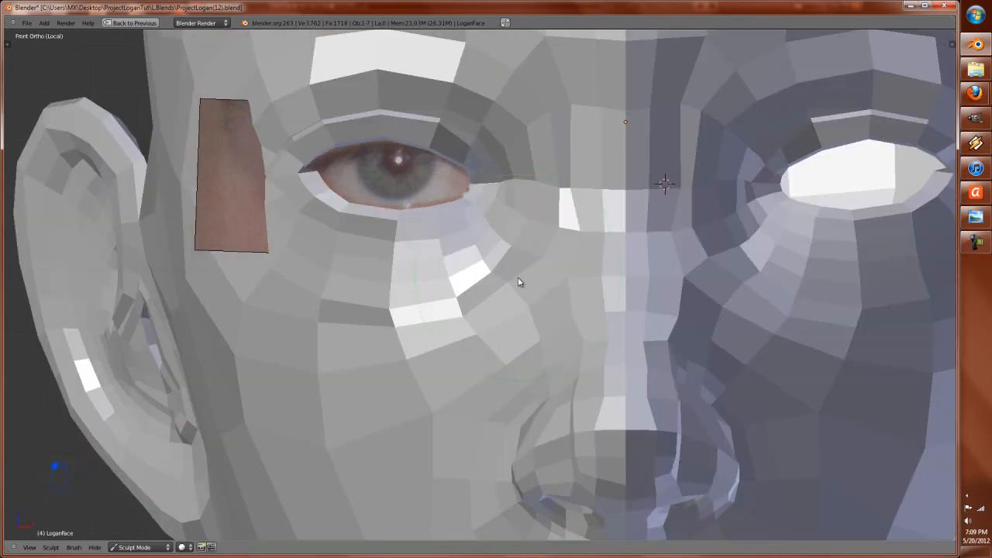
pyautogui.press('z')
pyautogui.press('z')
pyautogui.hotkey('alt', 'z')
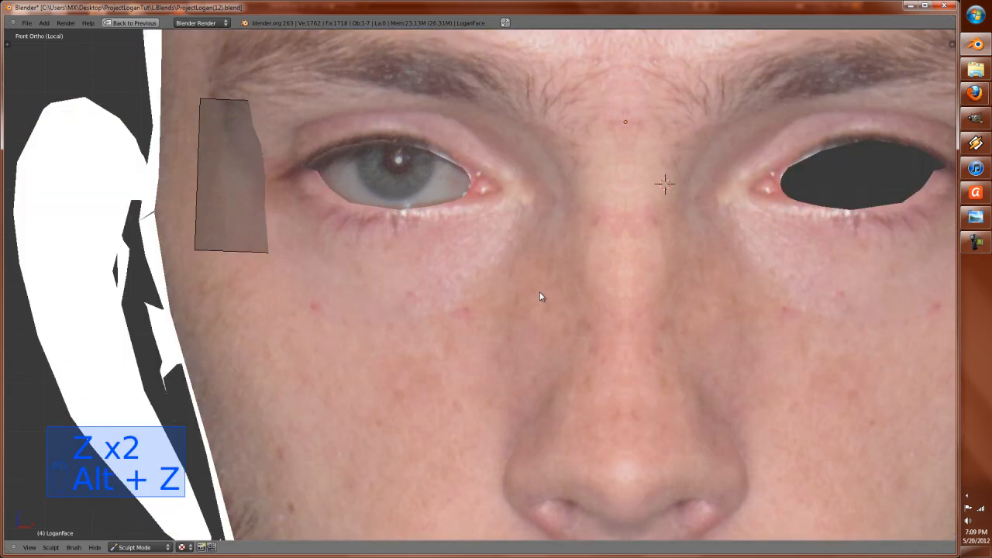
pyautogui.press('f')
pyautogui.click(556, 268)
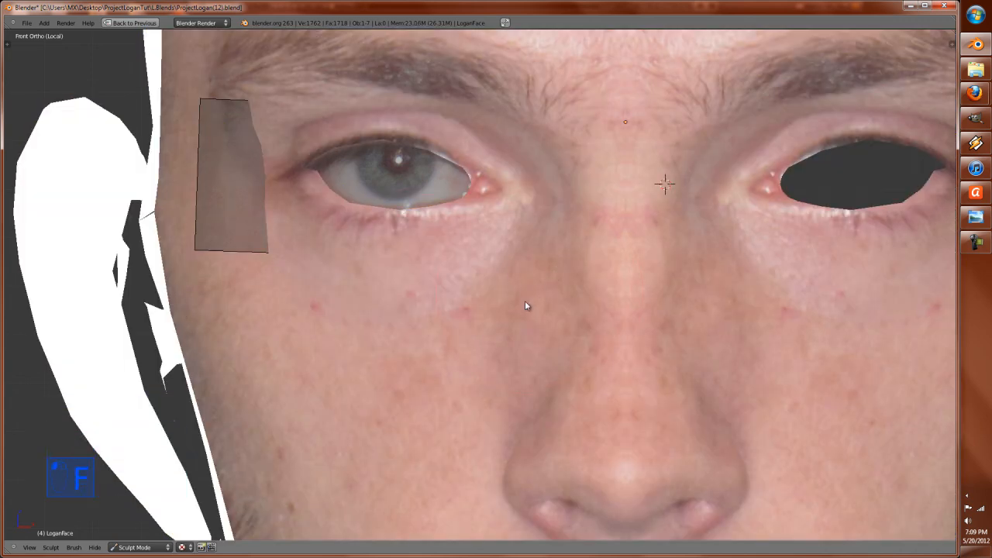
pyautogui.press('z')
pyautogui.press('z')
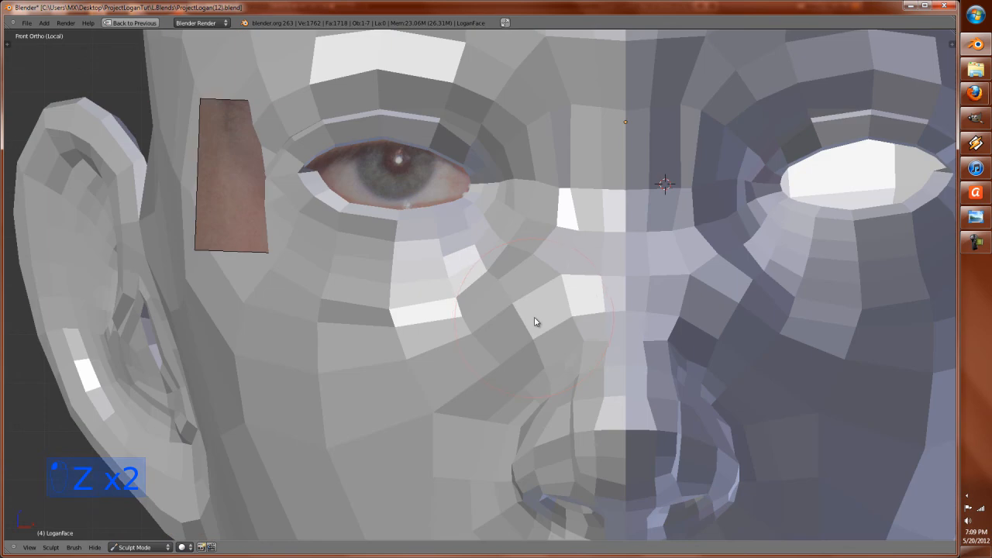
pyautogui.press('z')
pyautogui.hotkey('alt', 'z')
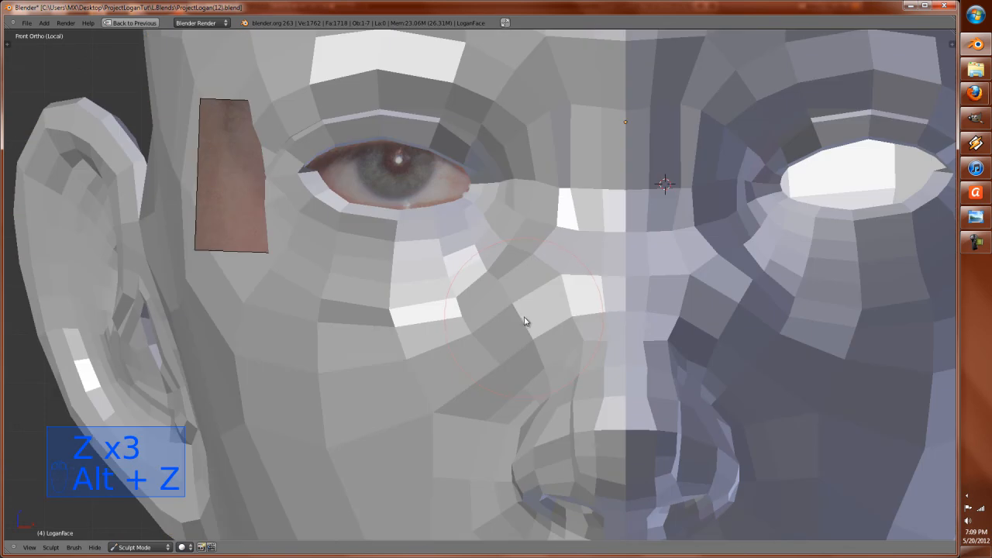
pyautogui.hotkey('alt', 'z')
pyautogui.hotkey('alt', 'z')
# Step: Pull the surface beside the nose bridge above the inner eye corner upward with the Grab brush
pyautogui.moveTo(527, 325)
pyautogui.mouseDown(button='middle')
pyautogui.moveTo(534, 348)
pyautogui.moveTo(581, 362)
pyautogui.moveTo(584, 373)
pyautogui.mouseUp(button='middle')
pyautogui.moveTo(623, 312)
pyautogui.mouseDown(button='middle')
pyautogui.moveTo(593, 328)
pyautogui.moveTo(627, 344)
pyautogui.moveTo(613, 301)
pyautogui.mouseUp(button='middle')
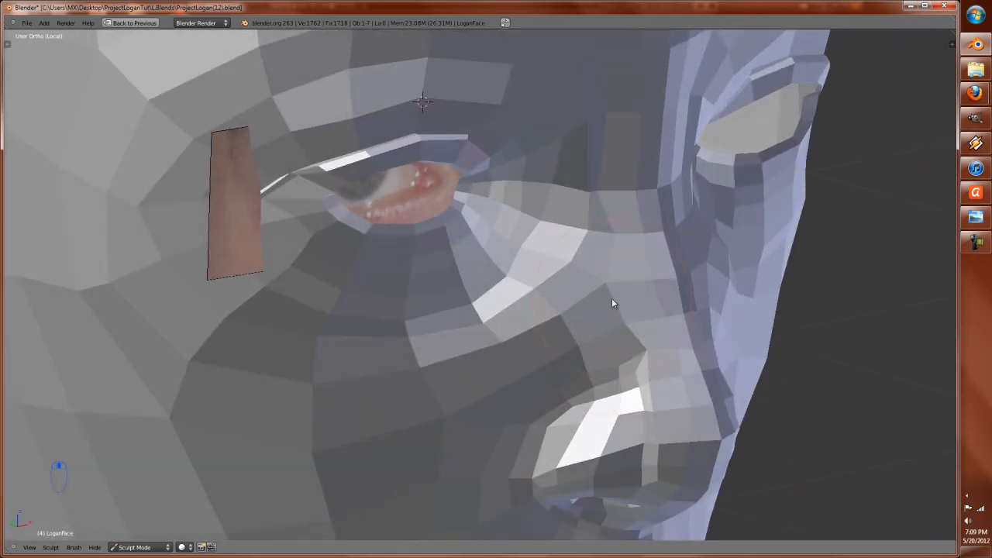
pyautogui.press('g')
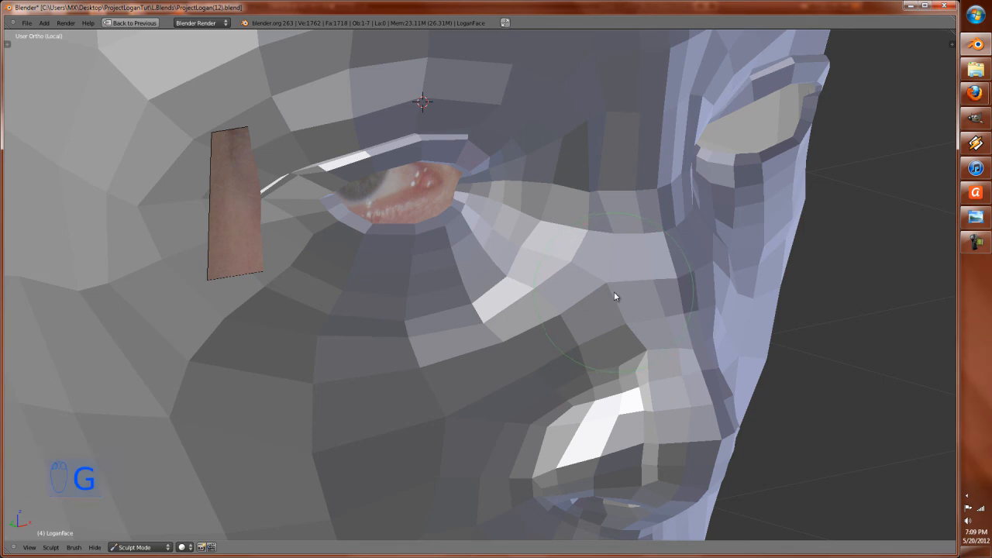
pyautogui.moveTo(624, 288)
pyautogui.mouseDown(button='middle')
pyautogui.moveTo(629, 294)
pyautogui.moveTo(532, 273)
pyautogui.moveTo(527, 281)
pyautogui.mouseUp(button='middle')
pyautogui.moveTo(547, 244)
pyautogui.mouseDown(button='middle')
pyautogui.moveTo(516, 237)
pyautogui.moveTo(558, 244)
pyautogui.mouseUp(button='middle')
pyautogui.moveTo(578, 192)
pyautogui.mouseDown()
pyautogui.moveTo(594, 181)
pyautogui.moveTo(587, 160)
pyautogui.mouseUp()
pyautogui.scroll(-4, 585, 155)
pyautogui.moveTo(582, 172)
pyautogui.mouseDown(button='middle')
pyautogui.moveTo(545, 201)
pyautogui.moveTo(571, 185)
pyautogui.mouseUp(button='middle')
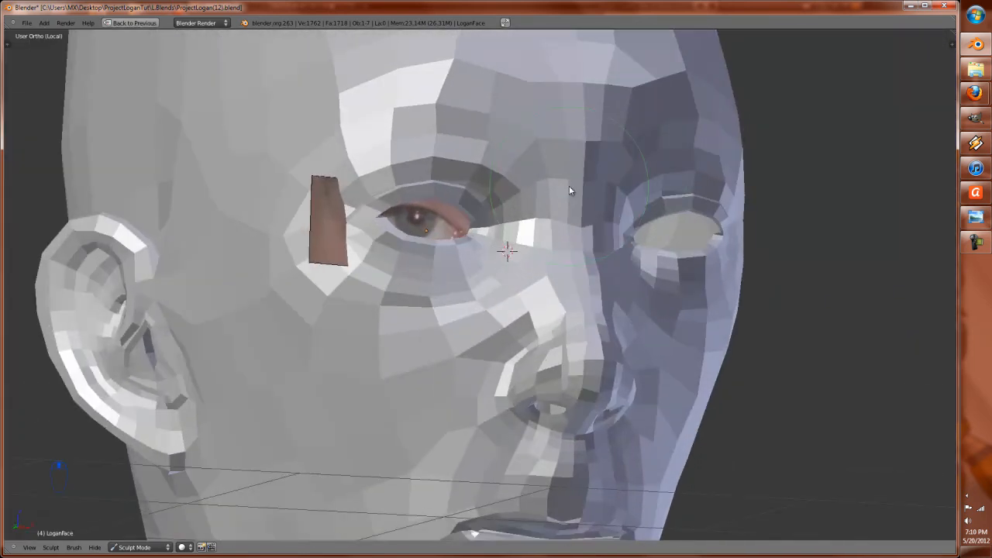
# Step: Compare the brow with the face texture in front view and enlarge the Grab brush for the outer brow
pyautogui.press('KP_1')
pyautogui.press('z')
pyautogui.press('z')
pyautogui.hotkey('alt', 'z')
pyautogui.moveTo(553, 193)
pyautogui.keyDown('shift'); pyautogui.mouseDown(button='middle')
pyautogui.moveTo(599, 308)
pyautogui.moveTo(489, 230)
pyautogui.moveTo(552, 232)
pyautogui.moveTo(372, 241)
pyautogui.moveTo(405, 259)
pyautogui.moveTo(383, 252)
pyautogui.moveTo(423, 255)
pyautogui.mouseUp(button='middle'); pyautogui.keyUp('shift')
pyautogui.hotkey('alt', 'z')
pyautogui.press('f')
pyautogui.click(422, 250)
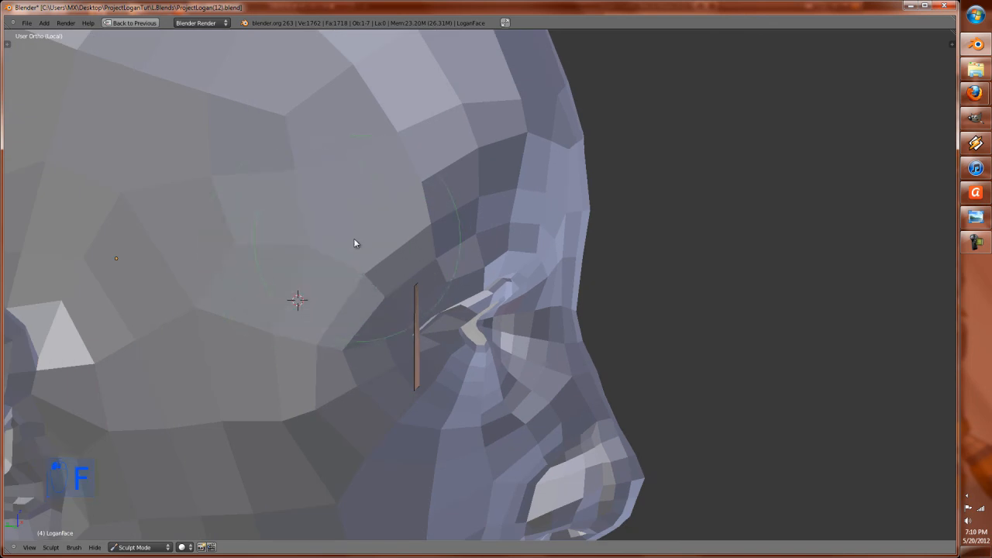
# Step: Try to pull the temple and outer brow forward in side view with the Grab brush
pyautogui.moveTo(454, 214)
pyautogui.mouseDown()
pyautogui.moveTo(479, 221)
pyautogui.moveTo(465, 219)
pyautogui.mouseUp()
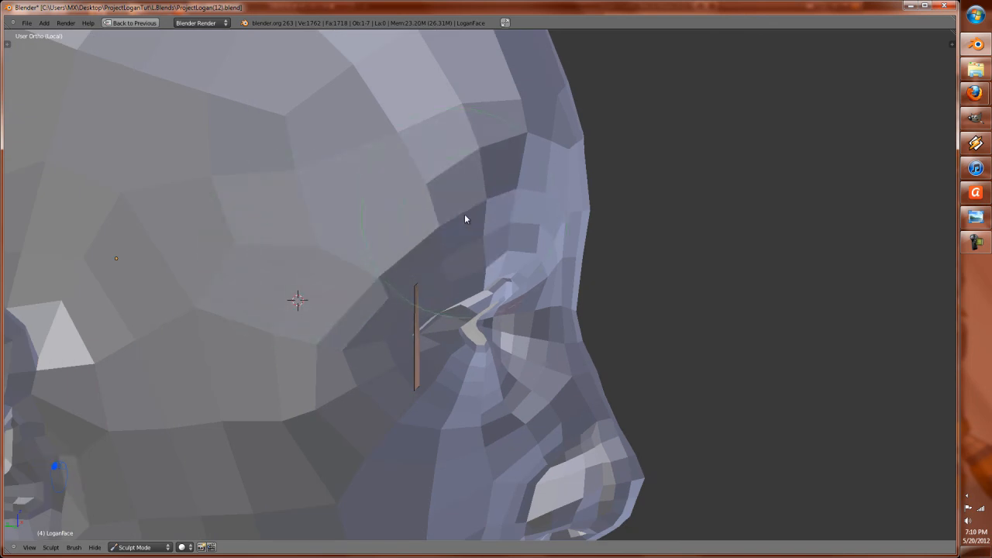
pyautogui.hotkey('ctrl', 'z')
pyautogui.press('z')
pyautogui.hotkey('alt', 'z')
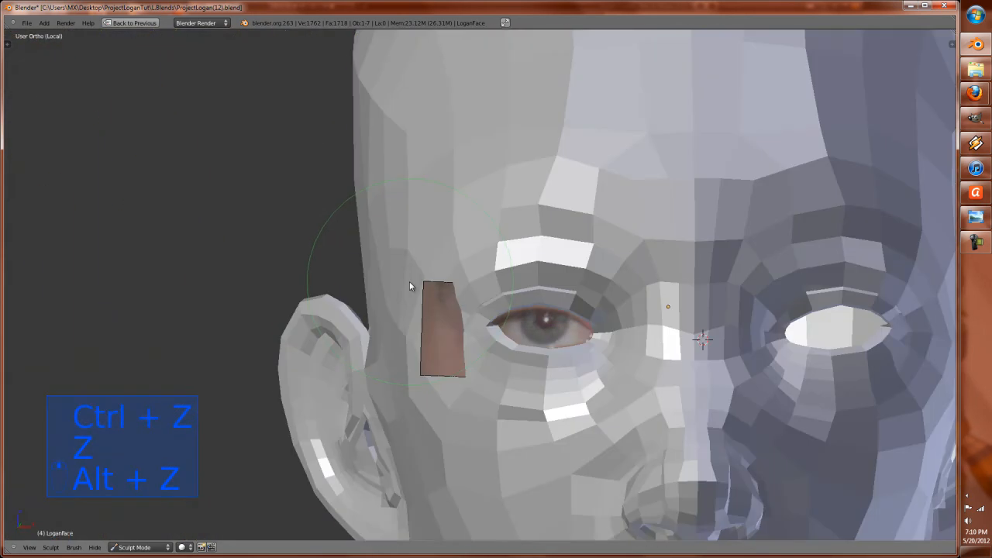
# Step: Check the temple and outer brow against the face texture in front view
pyautogui.hotkey('alt', 'z')
pyautogui.press('KP_1')
pyautogui.scroll(2, 566, 252)
pyautogui.scroll(-2, 562, 249)
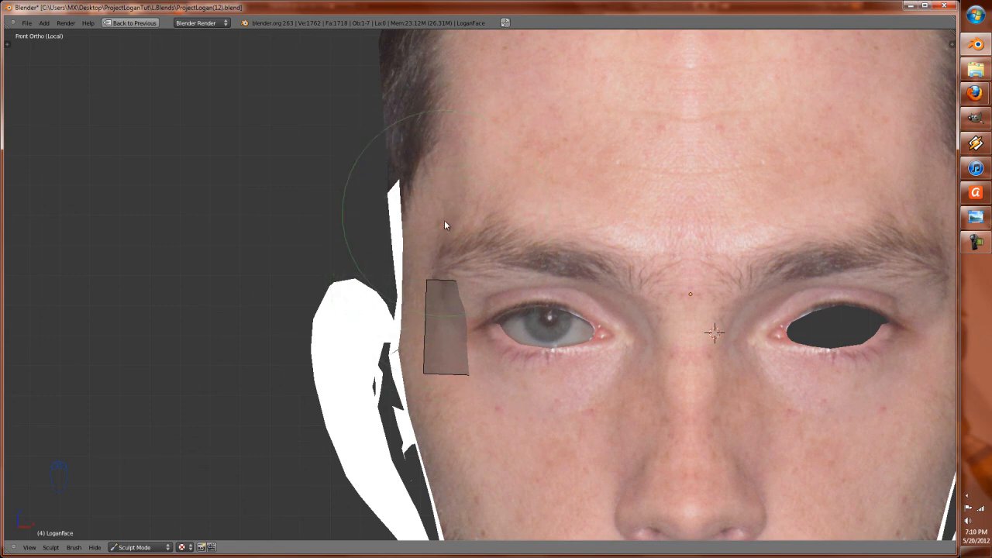
pyautogui.scroll(3, 440, 303)
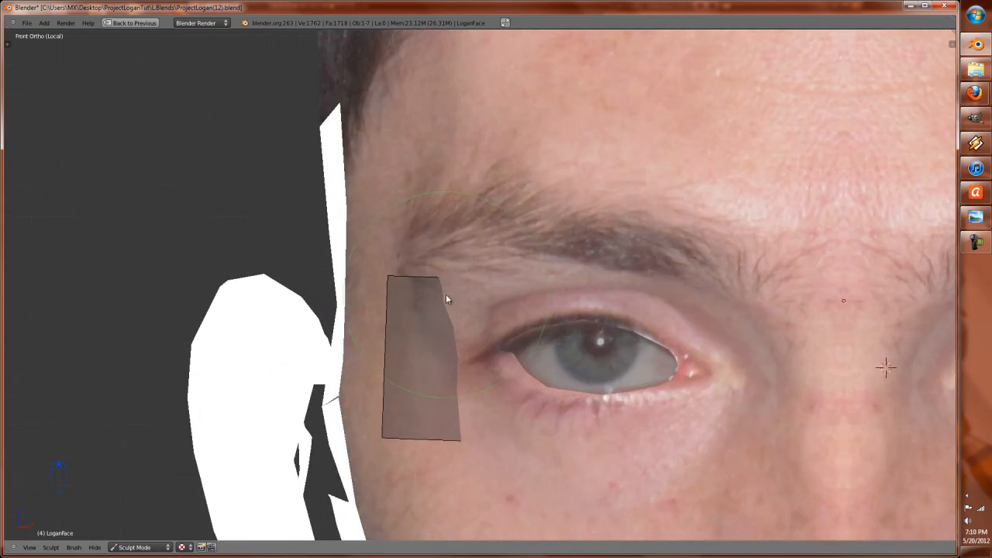
pyautogui.press('z')
pyautogui.press('z')
# Step: Reshape the temple and the forehead above the outer brow with Grab brush strokes
pyautogui.moveTo(439, 195); pyautogui.dragTo(449, 250, button='middle')
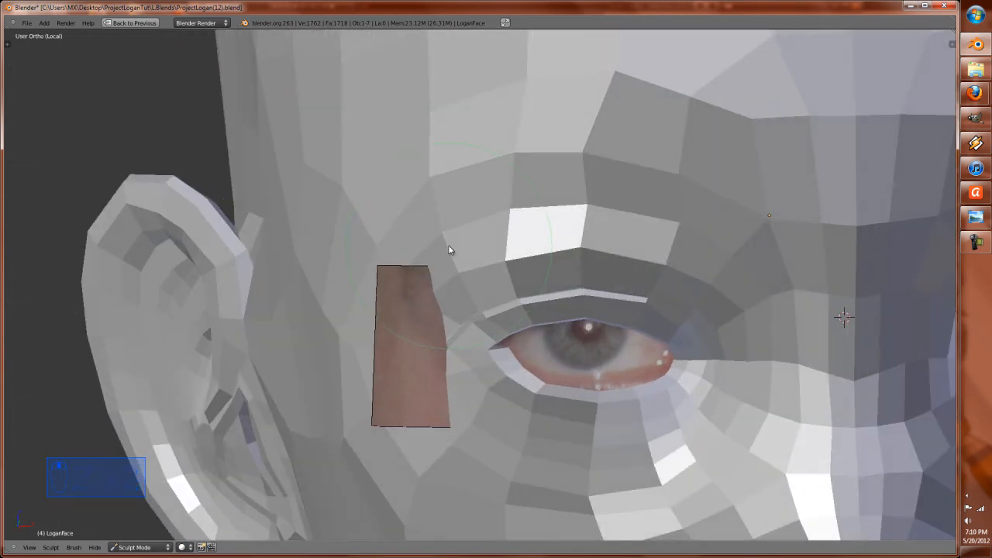
pyautogui.moveTo(423, 192)
pyautogui.mouseDown()
pyautogui.moveTo(396, 291)
pyautogui.moveTo(427, 250)
pyautogui.moveTo(521, 206)
pyautogui.moveTo(453, 152)
pyautogui.moveTo(448, 109)
pyautogui.moveTo(462, 151)
pyautogui.moveTo(458, 111)
pyautogui.moveTo(421, 93)
pyautogui.mouseUp()
pyautogui.scroll(-3, 448, 110)
pyautogui.moveTo(420, 93)
pyautogui.mouseDown(button='middle')
pyautogui.moveTo(401, 138)
pyautogui.moveTo(448, 129)
pyautogui.mouseUp(button='middle')
pyautogui.scroll(-4, 448, 130)
pyautogui.moveTo(377, 144)
pyautogui.mouseDown()
pyautogui.moveTo(361, 173)
pyautogui.moveTo(381, 177)
pyautogui.moveTo(412, 216)
pyautogui.moveTo(405, 239)
pyautogui.moveTo(387, 206)
pyautogui.mouseUp()
pyautogui.moveTo(388, 206)
pyautogui.mouseDown(button='middle')
pyautogui.moveTo(411, 224)
pyautogui.moveTo(392, 222)
pyautogui.moveTo(412, 221)
pyautogui.moveTo(362, 179)
pyautogui.mouseUp(button='middle')
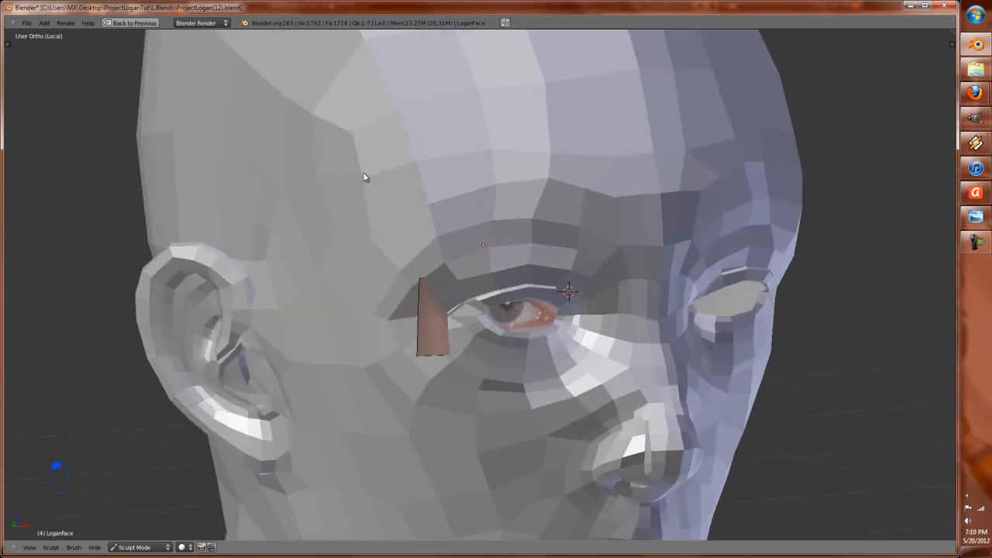
pyautogui.moveTo(426, 189); pyautogui.dragTo(432, 159)
# Step: Inspect the reshaped temple and brow on the whole head, ending in front view
pyautogui.moveTo(432, 160)
pyautogui.mouseDown(button='middle')
pyautogui.moveTo(520, 188)
pyautogui.moveTo(651, 196)
pyautogui.moveTo(624, 186)
pyautogui.mouseUp(button='middle')
pyautogui.scroll(-3, 612, 195)
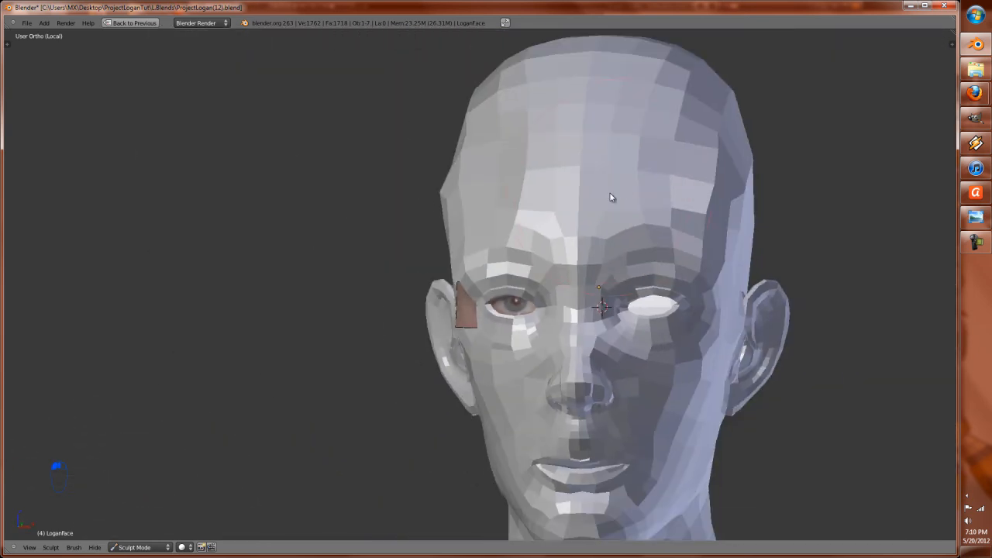
pyautogui.press('KP_2')
pyautogui.press('KP_1')
pyautogui.moveTo(470, 221); pyautogui.dragTo(358, 182, button='middle')
pyautogui.press('KP_1')
pyautogui.scroll(4, 558, 282)
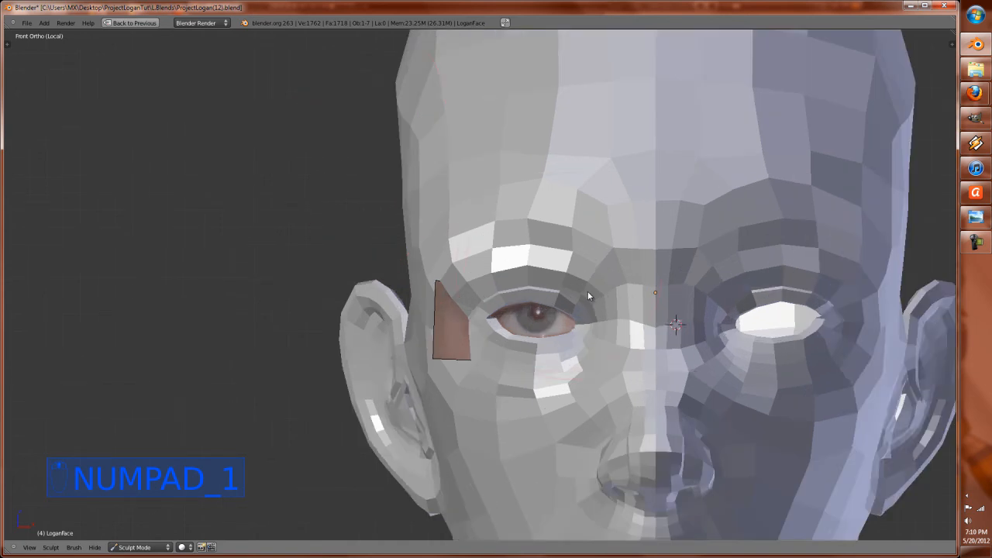
# Step: Sculpt the temple and forehead side above the outer brow with further strokes from angled and side views
pyautogui.moveTo(467, 194); pyautogui.dragTo(563, 189, button='middle')
pyautogui.moveTo(550, 234)
pyautogui.mouseDown()
pyautogui.moveTo(591, 255)
pyautogui.moveTo(474, 228)
pyautogui.moveTo(481, 238)
pyautogui.moveTo(382, 256)
pyautogui.mouseUp()
pyautogui.moveTo(333, 215)
pyautogui.mouseDown()
pyautogui.moveTo(287, 200)
pyautogui.moveTo(388, 151)
pyautogui.moveTo(463, 140)
pyautogui.moveTo(281, 198)
pyautogui.moveTo(278, 189)
pyautogui.mouseUp()
pyautogui.scroll(-2, 277, 188)
pyautogui.moveTo(276, 188)
pyautogui.mouseDown(button='middle')
pyautogui.moveTo(304, 213)
pyautogui.moveTo(342, 172)
pyautogui.mouseUp(button='middle')
pyautogui.moveTo(404, 149); pyautogui.dragTo(475, 130)
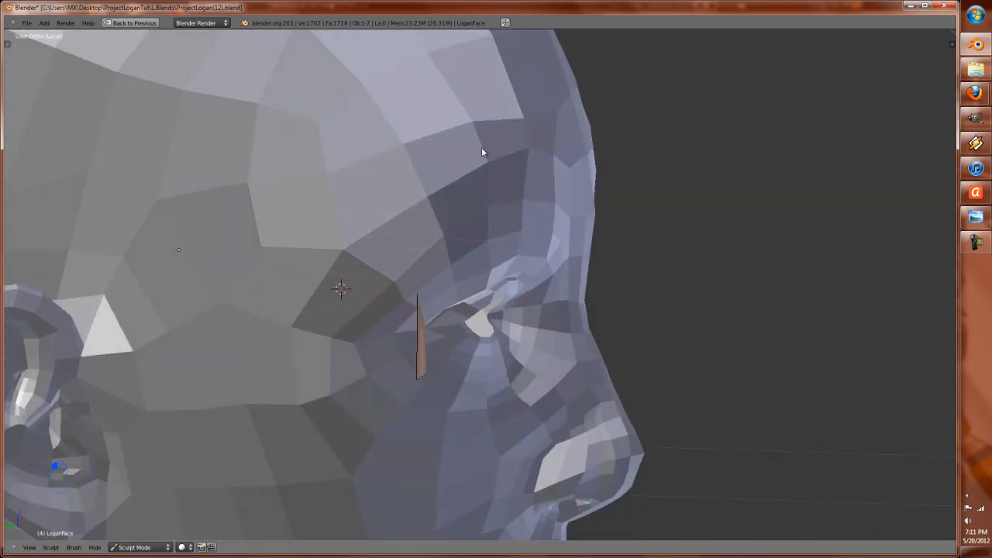
pyautogui.moveTo(475, 130); pyautogui.dragTo(431, 192, button='middle')
pyautogui.scroll(-2, 430, 192)
pyautogui.press('KP_1')
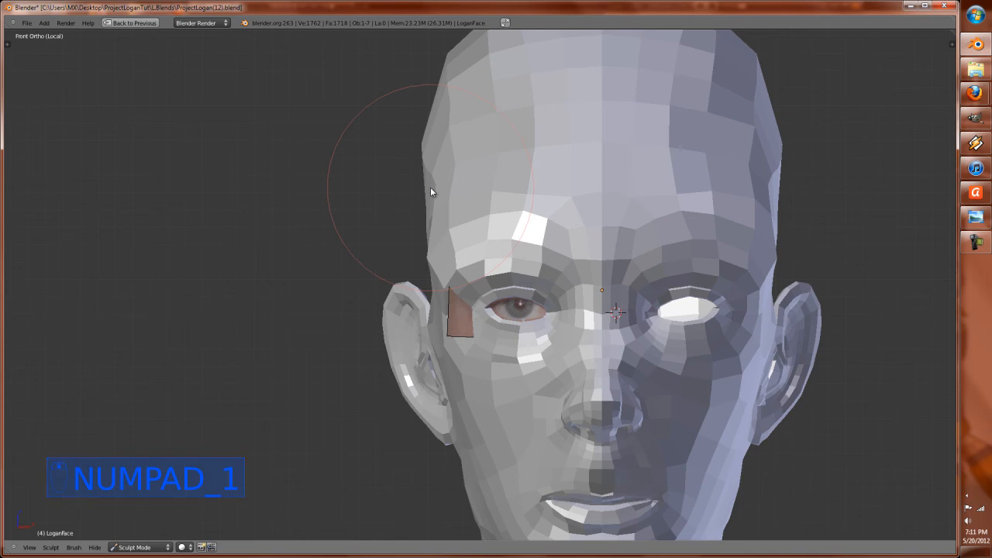
# Step: Reshape the surface beside the outer eye corner with a Grab brush stroke
pyautogui.scroll(6, 430, 192)
pyautogui.press('z')
pyautogui.press('z')
pyautogui.hotkey('alt', 'z')
pyautogui.hotkey('alt', 'z')
pyautogui.moveTo(411, 319)
pyautogui.mouseDown(button='middle')
pyautogui.moveTo(414, 306)
pyautogui.moveTo(408, 315)
pyautogui.mouseUp(button='middle')
pyautogui.moveTo(363, 321)
pyautogui.mouseDown()
pyautogui.moveTo(431, 359)
pyautogui.moveTo(389, 322)
pyautogui.moveTo(350, 336)
pyautogui.mouseUp()
pyautogui.moveTo(393, 359); pyautogui.dragTo(437, 280, button='middle')
pyautogui.press('g')
pyautogui.scroll(2, 480, 322)
pyautogui.moveTo(453, 360); pyautogui.dragTo(451, 336)
pyautogui.hotkey('ctrl', 'z')
pyautogui.moveTo(458, 356)
pyautogui.mouseDown(button='middle')
pyautogui.moveTo(477, 392)
pyautogui.moveTo(445, 357)
pyautogui.mouseUp(button='middle')
pyautogui.hotkey('ctrl', 'z')
# Step: Reduce the sculpt brush radius for finer work around the eye
pyautogui.press('g')
pyautogui.press('f')
pyautogui.click(423, 352)
pyautogui.moveTo(438, 334)
pyautogui.mouseDown(button='middle')
pyautogui.moveTo(465, 368)
pyautogui.moveTo(496, 333)
pyautogui.moveTo(507, 337)
pyautogui.moveTo(467, 361)
pyautogui.moveTo(438, 318)
pyautogui.moveTo(443, 339)
pyautogui.mouseUp(button='middle')
pyautogui.scroll(-9, 513, 364)
pyautogui.moveTo(617, 395); pyautogui.dragTo(576, 378, button='middle')
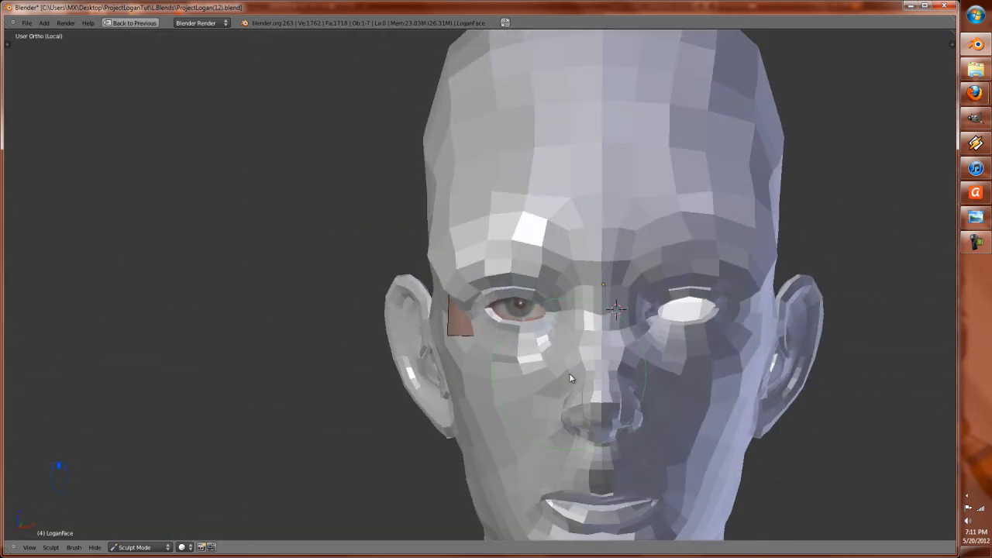
# Step: Add an edge loop in Edit Mode around the whole eye, midway between the lid rim and the next outer loop
pyautogui.press('KP_1')
pyautogui.scroll(3, 524, 312)
pyautogui.keyDown('shift'); pyautogui.moveTo(542, 335); pyautogui.dragTo(520, 259, button='middle'); pyautogui.keyUp('shift')
pyautogui.scroll(3, 562, 386)
pyautogui.press('z')
pyautogui.press('z')
pyautogui.scroll(-5, 565, 420)
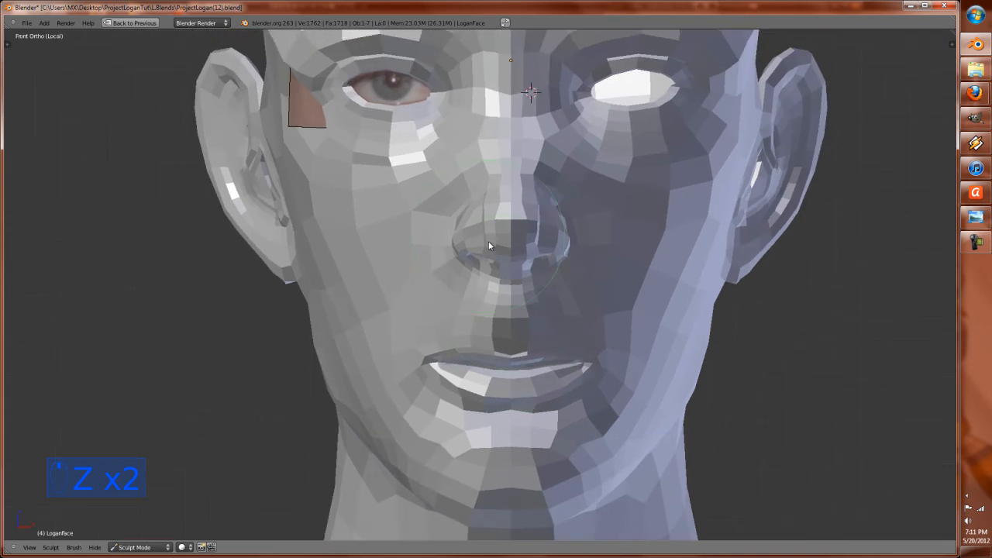
pyautogui.scroll(8, 487, 222)
pyautogui.press('Tab')
pyautogui.press('z')
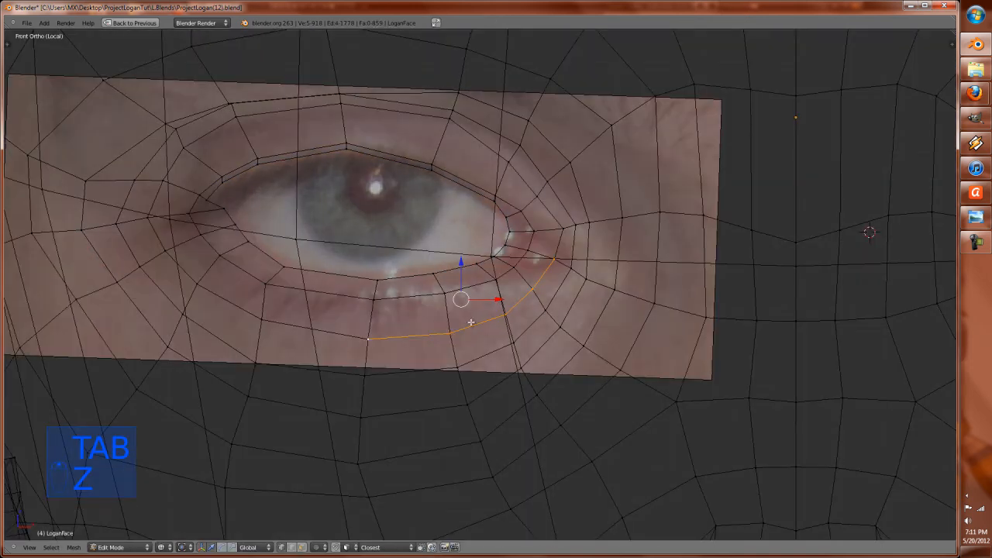
pyautogui.keyDown('shift'); pyautogui.moveTo(387, 203); pyautogui.dragTo(427, 294, button='middle'); pyautogui.keyUp('shift')
pyautogui.scroll(1, 429, 291)
pyautogui.hotkey('ctrl', 'r')
pyautogui.click(472, 221)
pyautogui.click(473, 220)
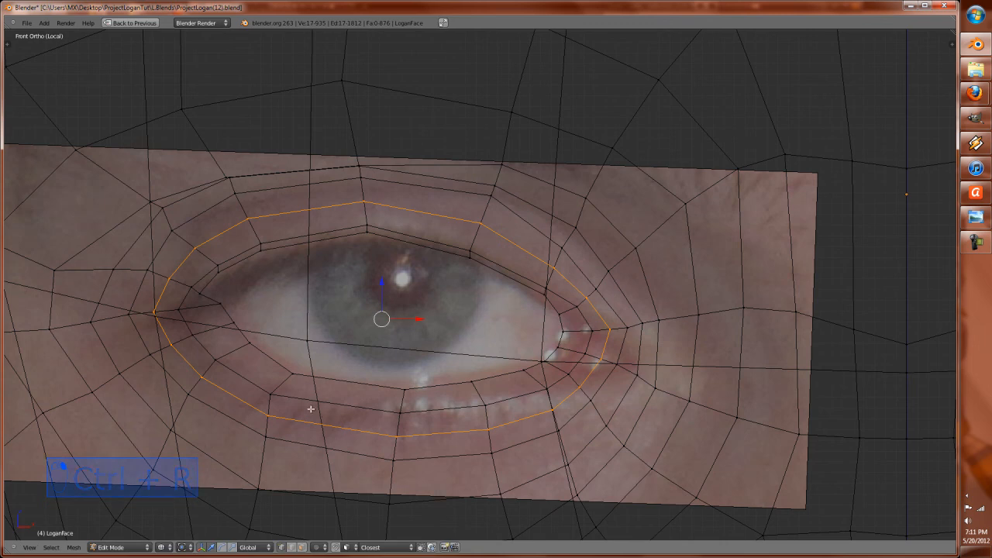
# Step: Edge Slide the lower-lid edges just outside the new loop down toward the cheek
pyautogui.press('z')
pyautogui.rightClick(392, 457)
pyautogui.keyDown('shift'); pyautogui.rightClick(548, 432); pyautogui.keyUp('shift')
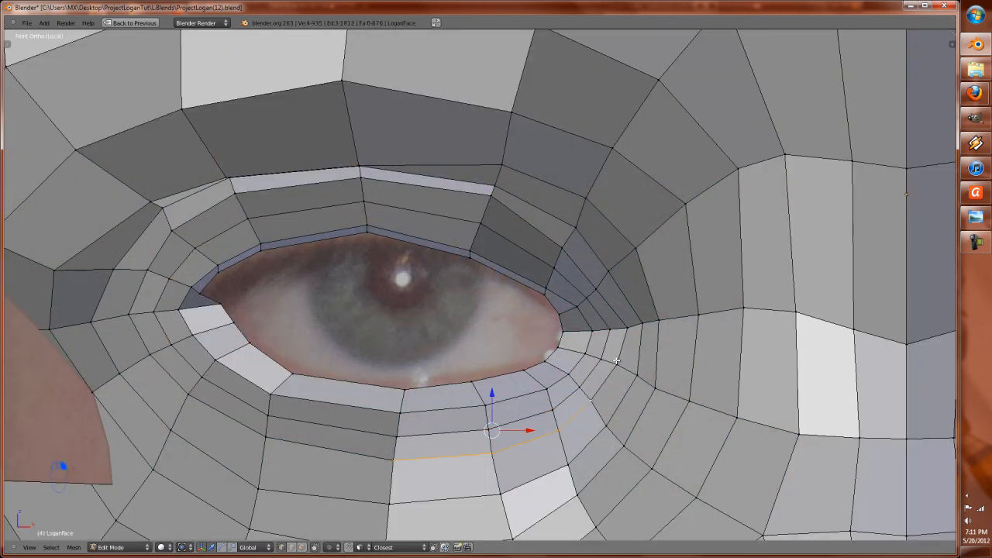
pyautogui.keyDown('shift'); pyautogui.rightClick(255, 428); pyautogui.keyUp('shift')
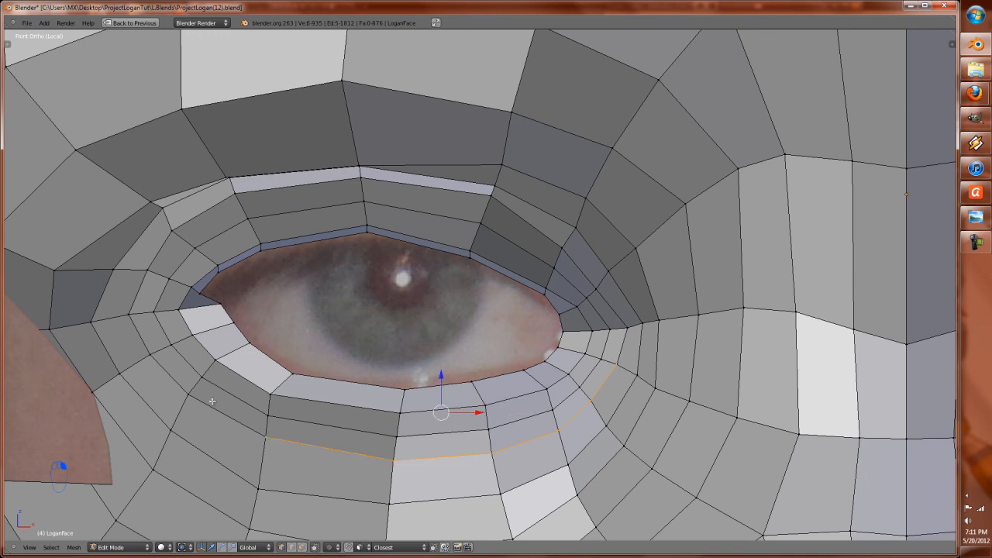
pyautogui.hotkey('ctrl', 'e')
pyautogui.click(401, 378)
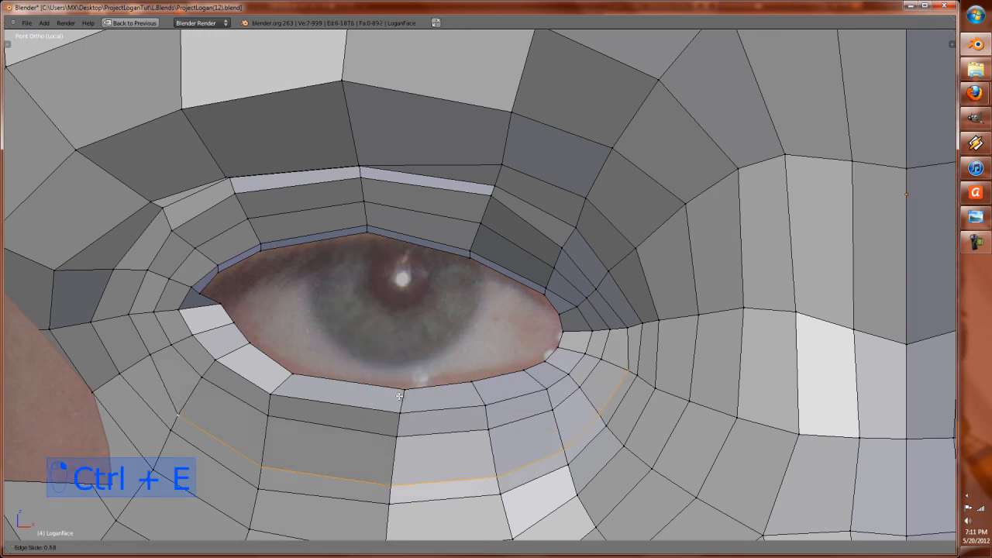
pyautogui.click(400, 390)
# Step: Edge Slide the lower-lid part of the new loop slightly outward to even the spacing
pyautogui.rightClick(608, 366)
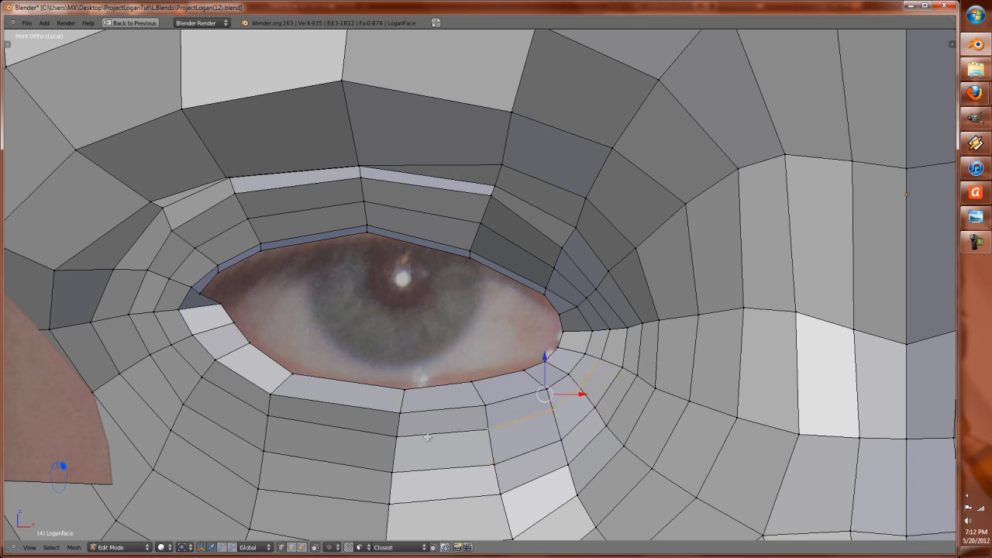
pyautogui.keyDown('shift'); pyautogui.rightClick(267, 413); pyautogui.keyUp('shift')
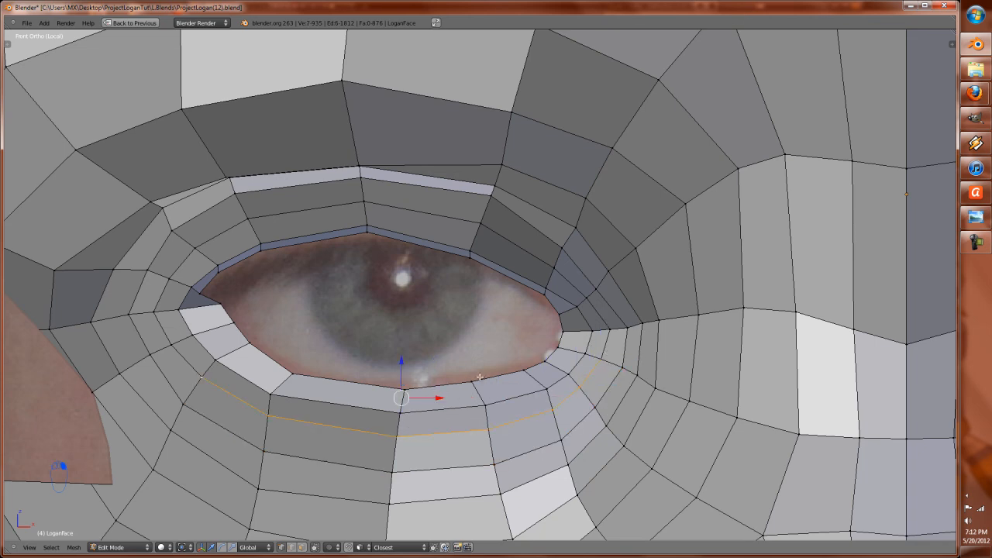
pyautogui.hotkey('ctrl', 'e')
pyautogui.click(480, 377)
pyautogui.click(464, 370)
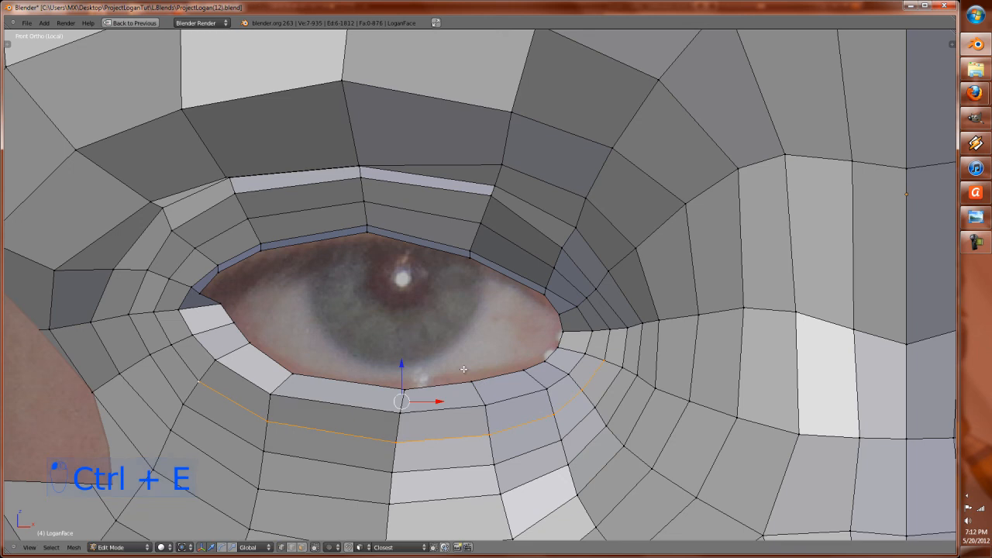
# Step: Pull the upper-lid part of the new loop forward in depth and check the lid in Sculpt Mode
pyautogui.rightClick(480, 224)
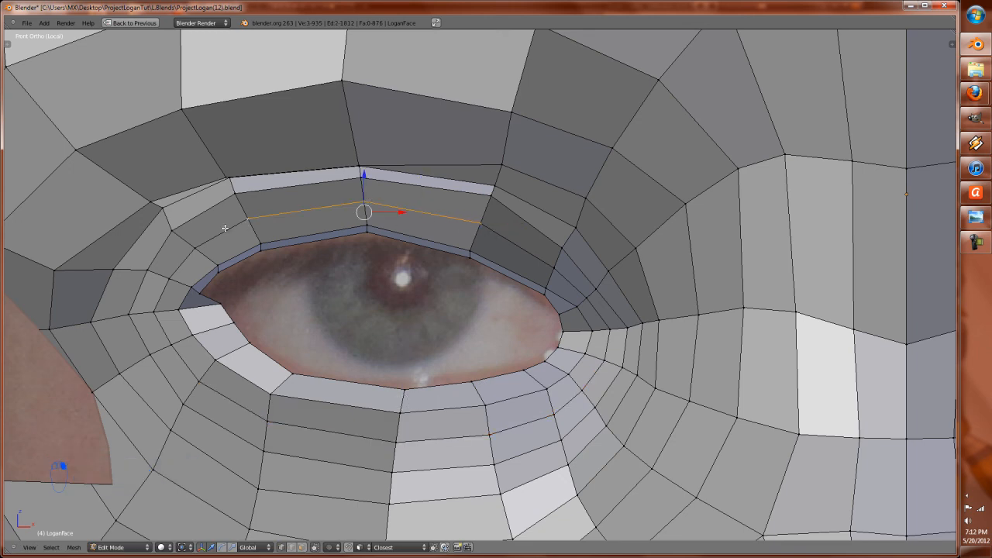
pyautogui.keyDown('shift'); pyautogui.rightClick(193, 256); pyautogui.keyUp('shift')
pyautogui.press('z')
pyautogui.press('z')
pyautogui.moveTo(193, 256); pyautogui.dragTo(218, 304, button='middle')
pyautogui.moveTo(333, 265); pyautogui.dragTo(340, 275)
pyautogui.press('KP_1')
pyautogui.press('Tab')
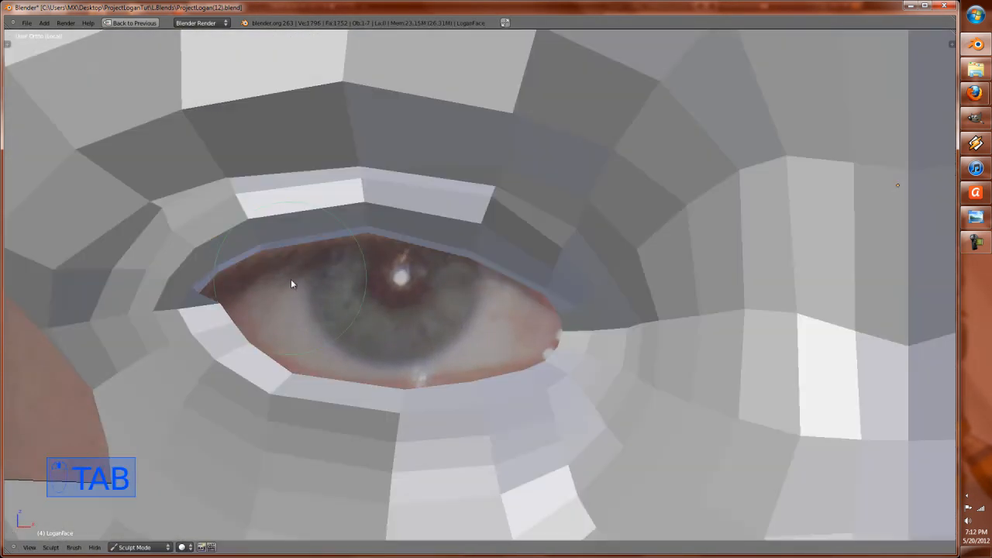
pyautogui.press('KP_2')
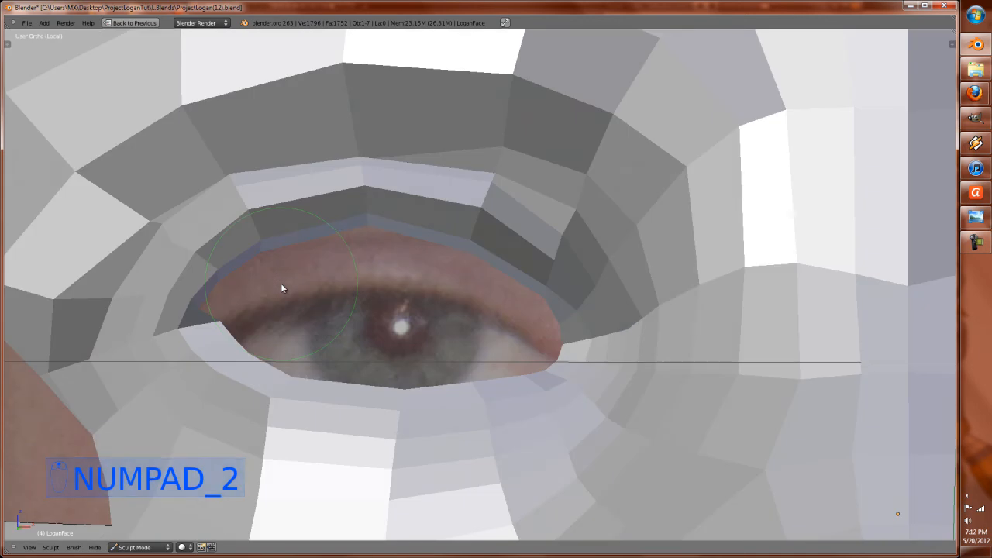
pyautogui.press('KP_1')
# Step: Reposition three vertices in the row running outward from the outer eye corner in Edit Mode
pyautogui.press('Tab')
pyautogui.press('z')
pyautogui.press('z')
pyautogui.keyDown('shift'); pyautogui.moveTo(194, 290); pyautogui.dragTo(338, 321, button='middle'); pyautogui.keyUp('shift')
pyautogui.scroll(2, 336, 323)
pyautogui.rightClick(225, 361)
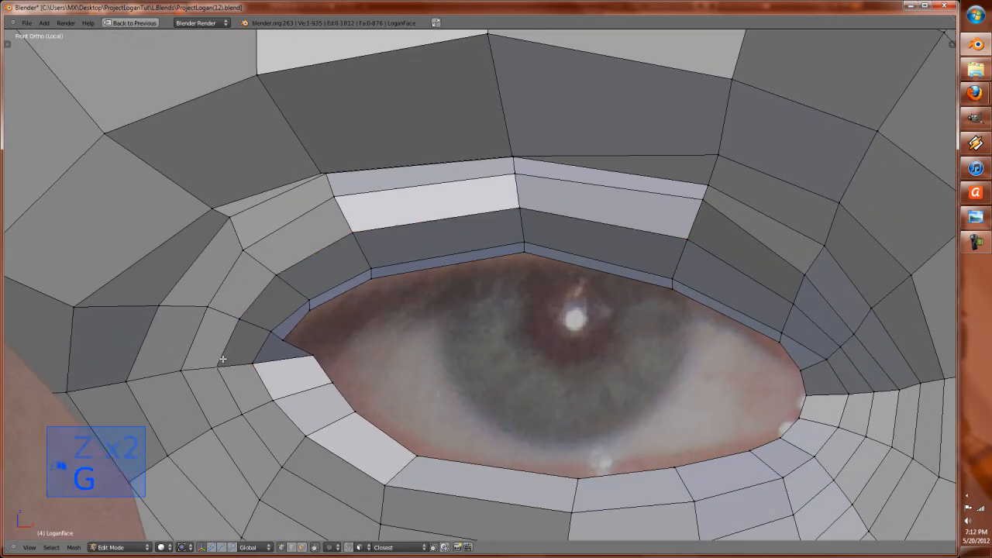
pyautogui.press('g')
pyautogui.click(230, 342)
pyautogui.rightClick(181, 357)
pyautogui.press('g')
pyautogui.click(180, 354)
pyautogui.press('g')
pyautogui.click(117, 358)
pyautogui.scroll(-1, 171, 347)
pyautogui.scroll(-1, 248, 336)
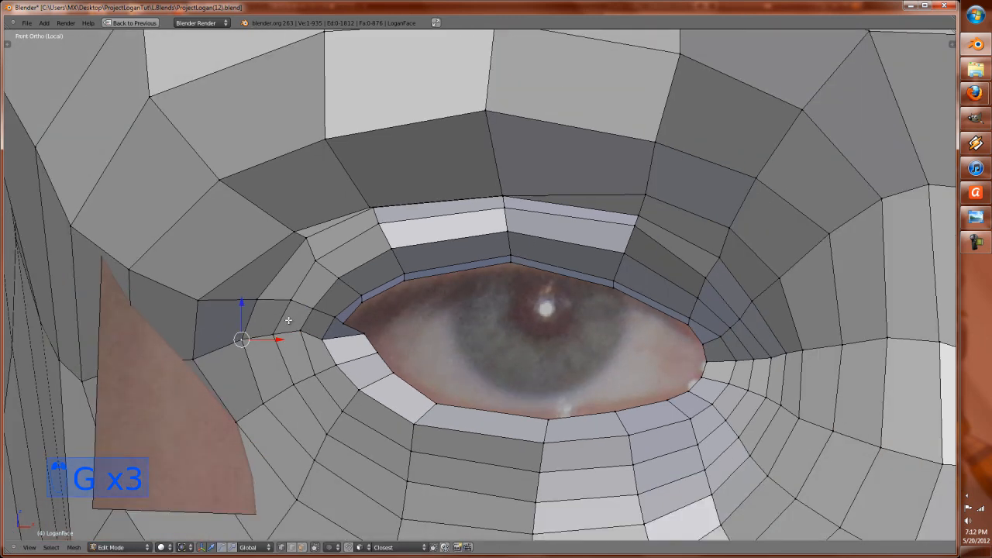
# Step: Compare the eye area and inner corner with the face texture in Sculpt Mode
pyautogui.scroll(1, 286, 304)
pyautogui.scroll(-4, 293, 286)
pyautogui.press('Tab')
pyautogui.scroll(-6, 560, 387)
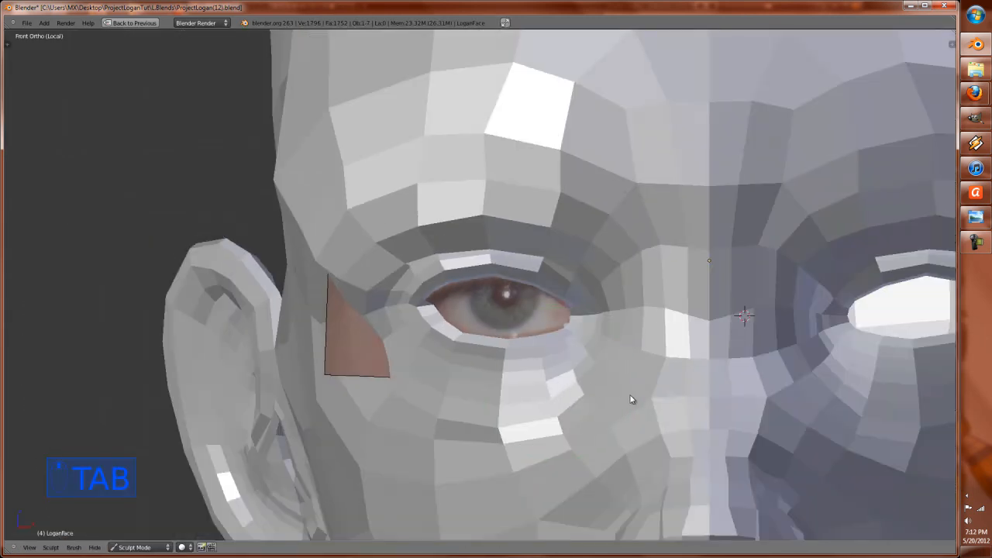
pyautogui.hotkey('alt', 'z')
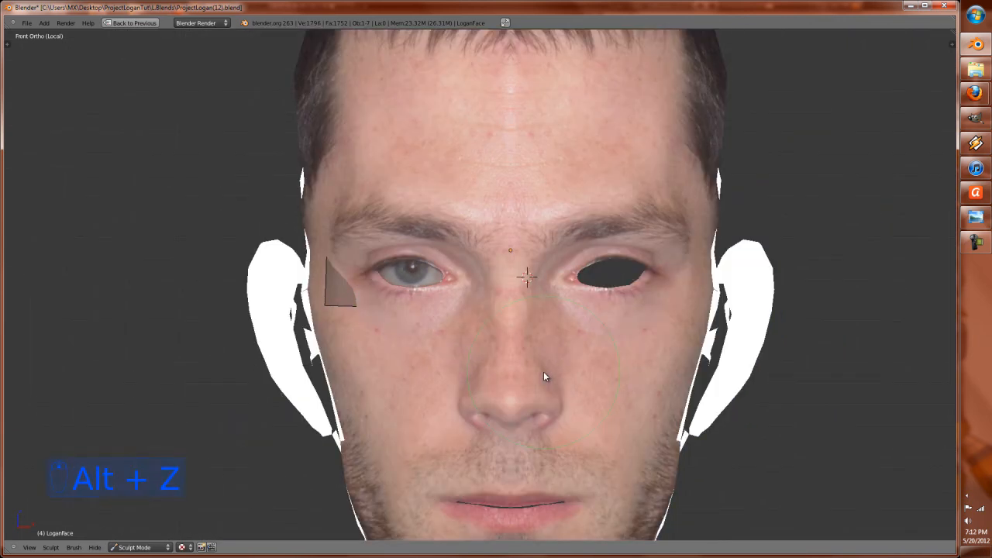
pyautogui.scroll(5, 543, 372)
pyautogui.hotkey('alt', 'z')
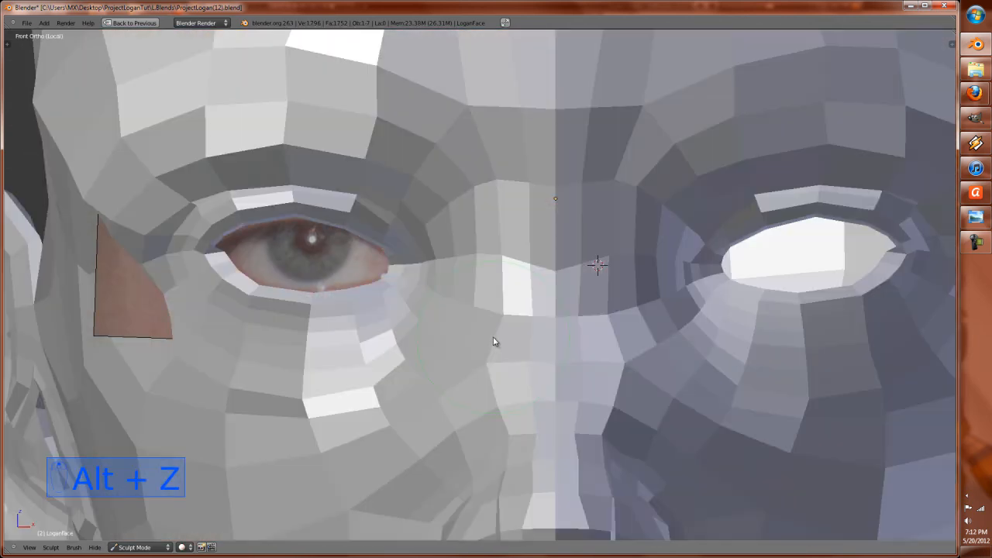
pyautogui.scroll(2, 494, 336)
pyautogui.hotkey('alt', 'z')
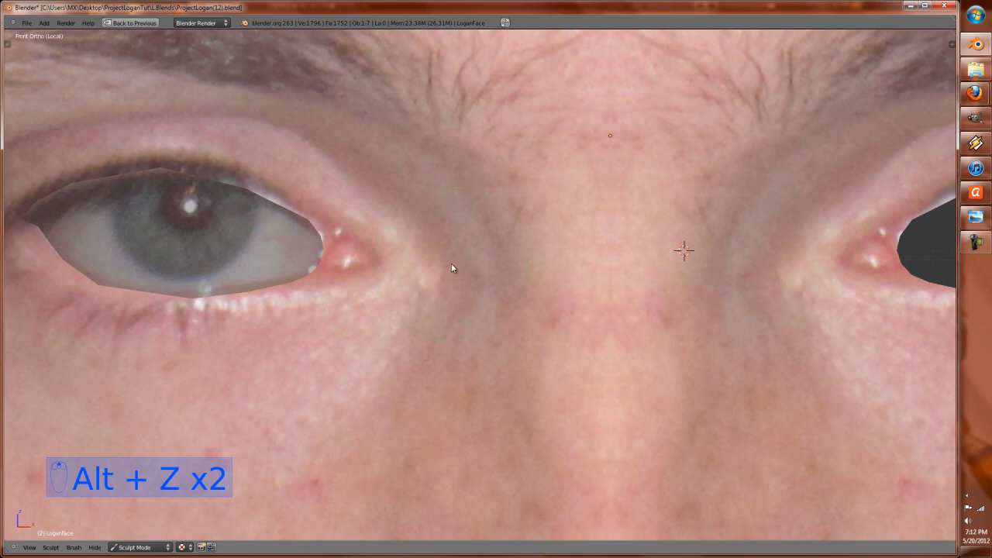
pyautogui.hotkey('alt', 'z')
# Step: Grab the edges around the inner eye corner and lower lid so they follow the under-eye contour in the texture
pyautogui.moveTo(394, 259)
pyautogui.mouseDown()
pyautogui.moveTo(421, 265)
pyautogui.moveTo(380, 329)
pyautogui.moveTo(355, 344)
pyautogui.moveTo(360, 351)
pyautogui.mouseUp()
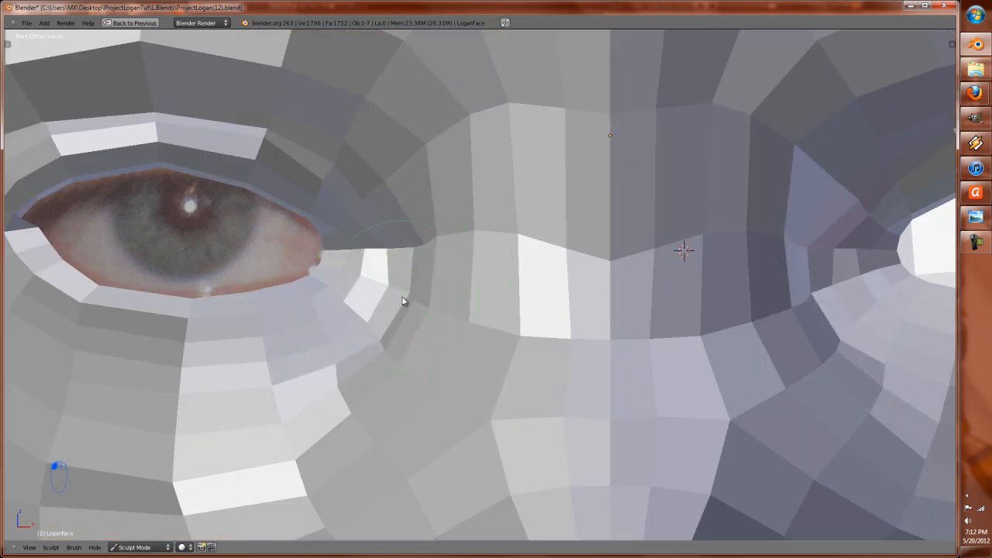
pyautogui.press('z')
pyautogui.moveTo(407, 263); pyautogui.dragTo(432, 283)
pyautogui.moveTo(422, 275)
pyautogui.mouseDown()
pyautogui.moveTo(410, 277)
pyautogui.moveTo(427, 282)
pyautogui.moveTo(381, 344)
pyautogui.moveTo(396, 358)
pyautogui.mouseUp()
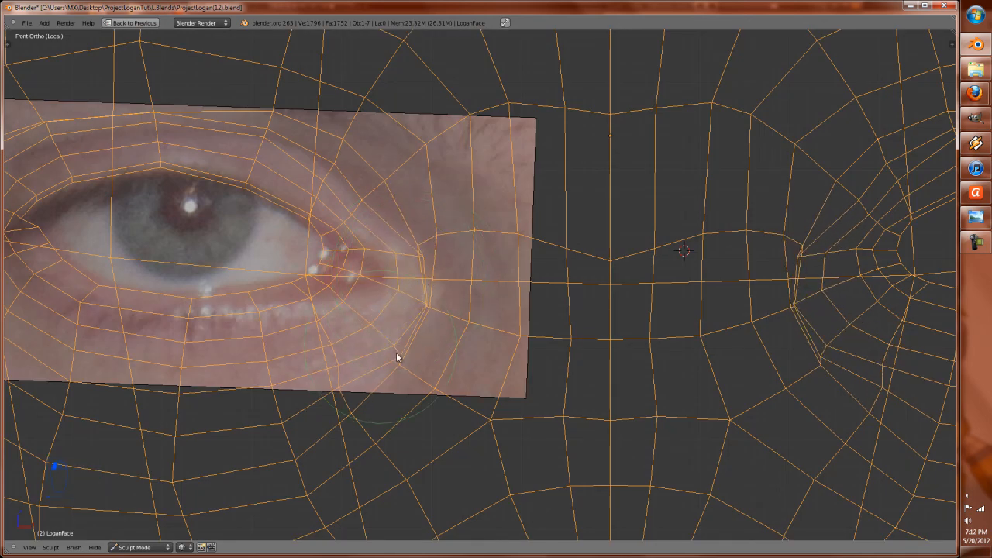
pyautogui.moveTo(334, 386)
pyautogui.mouseDown()
pyautogui.moveTo(350, 396)
pyautogui.moveTo(350, 422)
pyautogui.mouseUp()
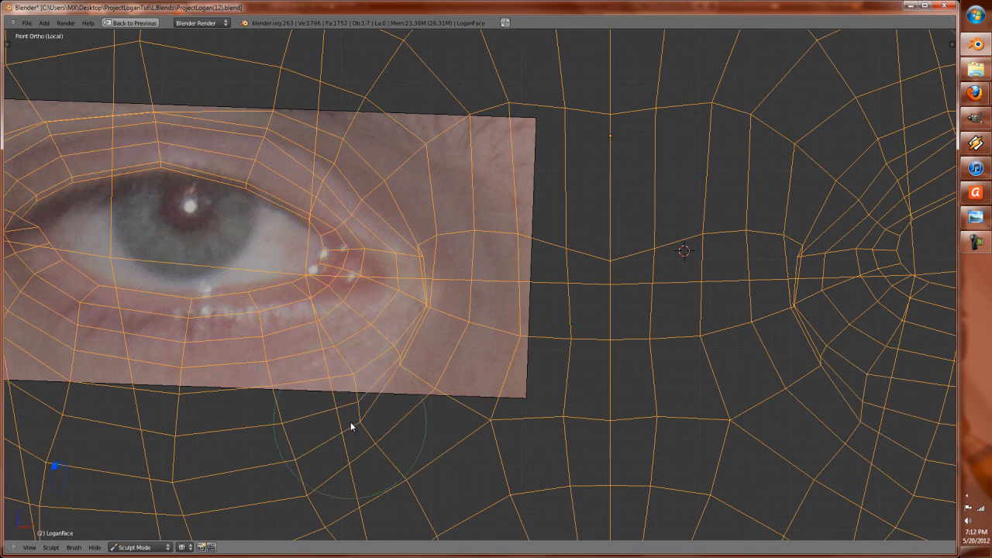
pyautogui.scroll(-3, 349, 422)
pyautogui.hotkey('alt', 'z')
pyautogui.hotkey('alt', 'z')
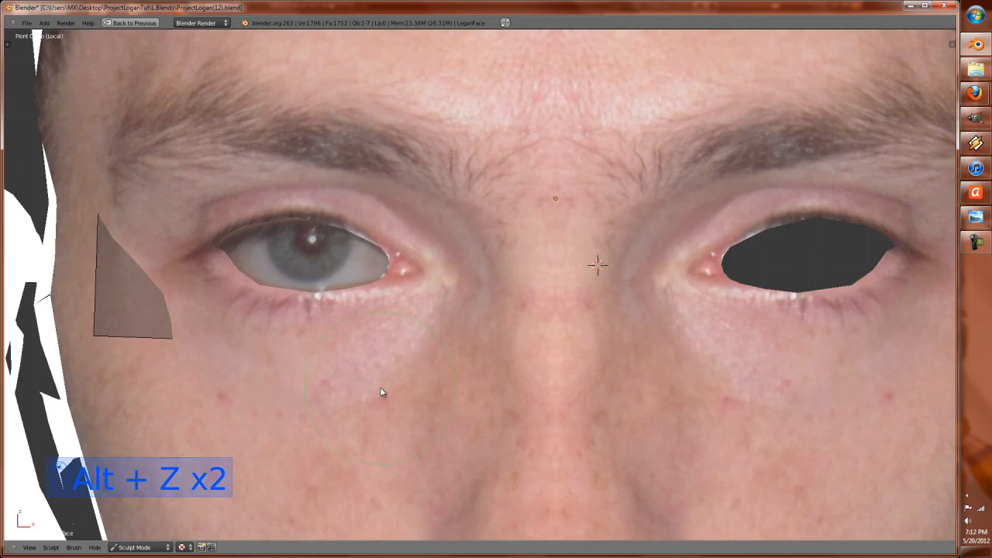
pyautogui.hotkey('alt', 'z')
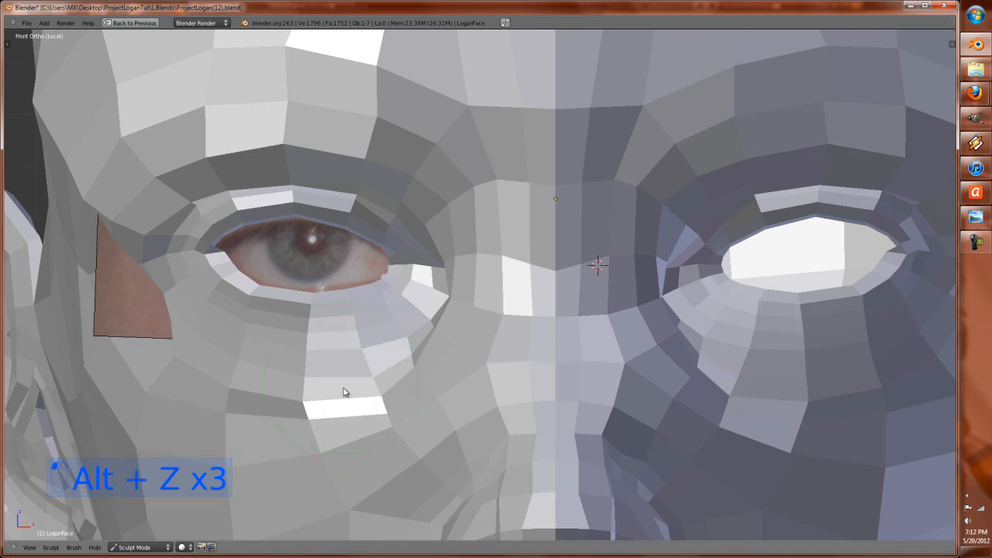
# Step: Reshape the lower eye bag and upper cheek with Grab strokes, checking them against the face texture
pyautogui.moveTo(325, 396)
pyautogui.mouseDown()
pyautogui.moveTo(349, 408)
pyautogui.moveTo(305, 396)
pyautogui.moveTo(303, 405)
pyautogui.moveTo(319, 419)
pyautogui.moveTo(402, 421)
pyautogui.mouseUp()
pyautogui.moveTo(341, 393); pyautogui.dragTo(343, 403)
pyautogui.press('z')
pyautogui.press('z')
pyautogui.hotkey('alt', 'z')
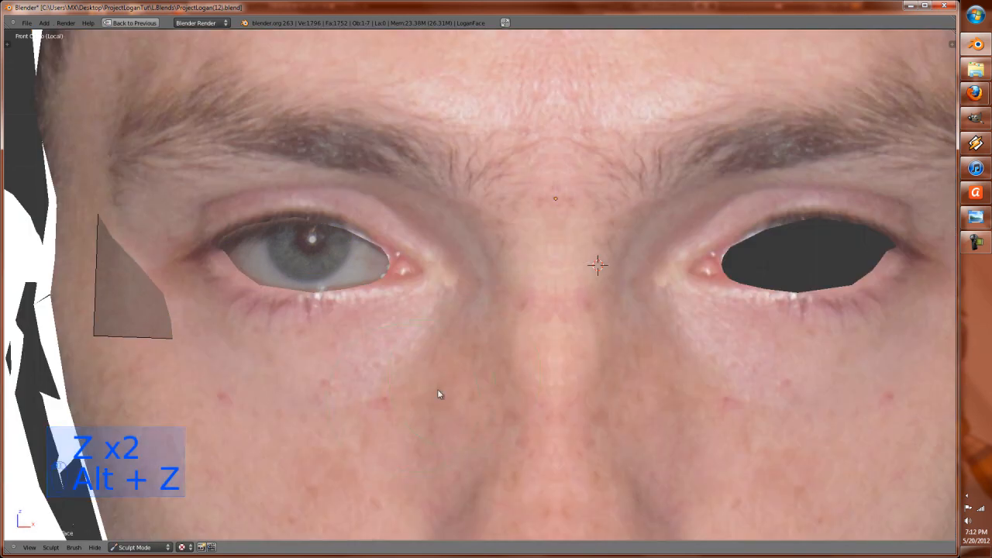
pyautogui.scroll(-1, 368, 411)
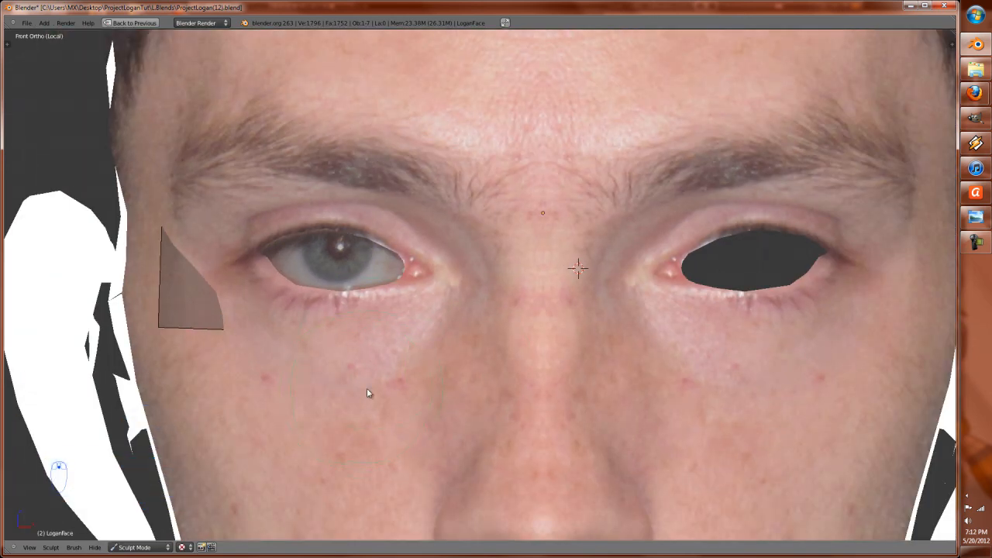
pyautogui.press('z')
pyautogui.press('z')
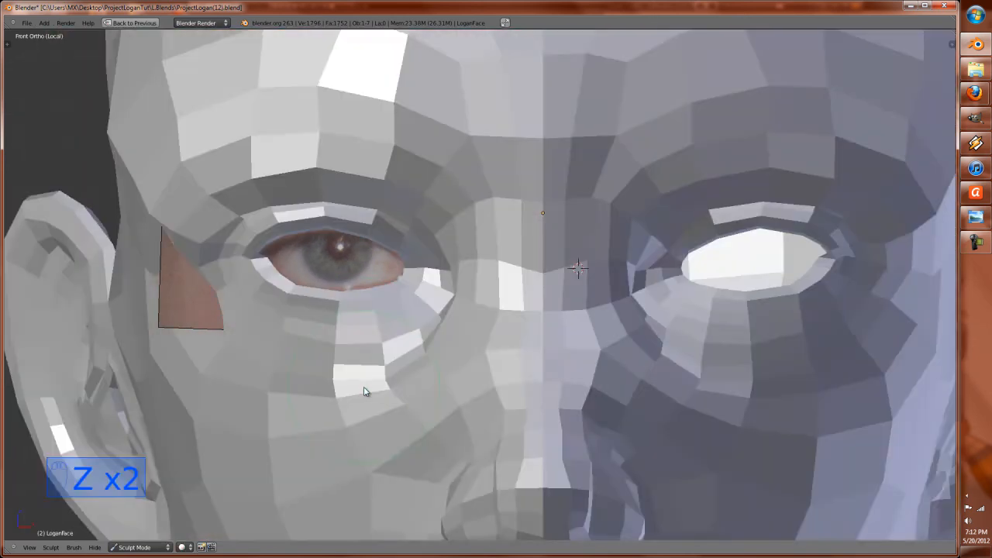
pyautogui.moveTo(364, 406)
pyautogui.mouseDown()
pyautogui.moveTo(362, 398)
pyautogui.moveTo(390, 437)
pyautogui.mouseUp()
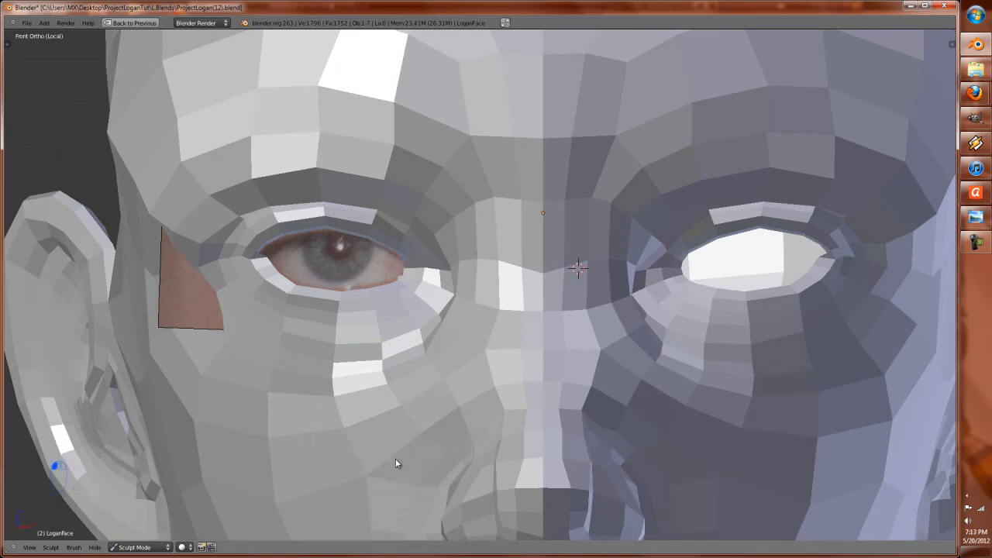
# Step: Reshape the side and bridge of the nose beside the inner eye with Grab strokes to match the texture
pyautogui.scroll(-5, 367, 486)
pyautogui.scroll(4, 410, 415)
pyautogui.press('z')
pyautogui.press('z')
pyautogui.hotkey('alt', 'z')
pyautogui.scroll(3, 493, 362)
pyautogui.press('z')
pyautogui.press('z')
pyautogui.moveTo(502, 359); pyautogui.dragTo(510, 359)
pyautogui.moveTo(500, 324)
pyautogui.mouseDown()
pyautogui.moveTo(491, 327)
pyautogui.moveTo(498, 354)
pyautogui.moveTo(540, 348)
pyautogui.moveTo(522, 312)
pyautogui.moveTo(496, 330)
pyautogui.mouseUp()
pyautogui.moveTo(500, 290); pyautogui.dragTo(511, 261)
pyautogui.moveTo(493, 309)
pyautogui.mouseDown()
pyautogui.moveTo(511, 339)
pyautogui.moveTo(508, 373)
pyautogui.mouseUp()
pyautogui.hotkey('alt', 'z')
pyautogui.hotkey('alt', 'z')
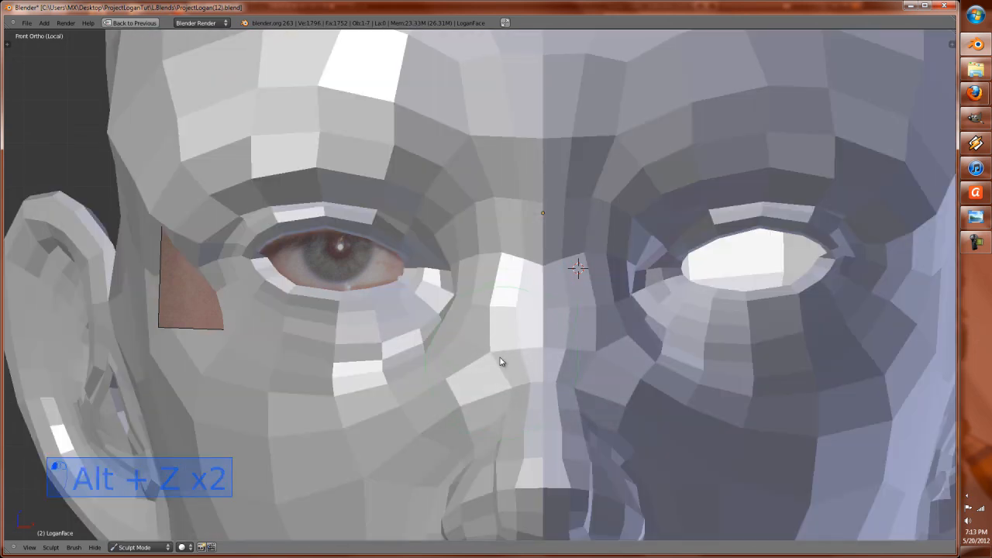
pyautogui.moveTo(502, 307)
pyautogui.mouseDown()
pyautogui.moveTo(510, 306)
pyautogui.moveTo(507, 277)
pyautogui.moveTo(469, 286)
pyautogui.moveTo(478, 287)
pyautogui.mouseUp()
pyautogui.scroll(-5, 478, 286)
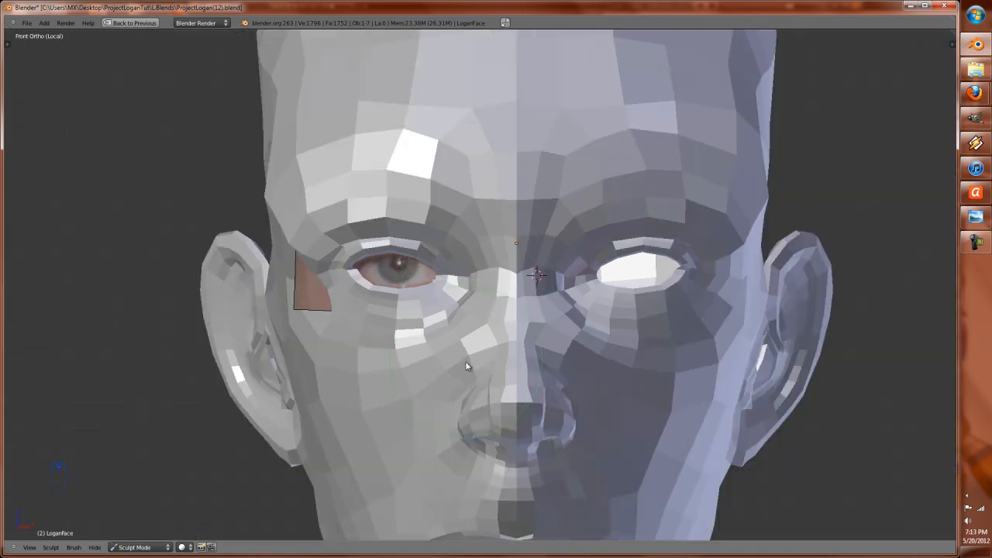
# Step: Check the face against the texture, then leave local view to show the eyes and reference image
pyautogui.moveTo(470, 362); pyautogui.dragTo(510, 358, button='middle')
pyautogui.scroll(4, 503, 348)
pyautogui.hotkey('alt', 'z')
pyautogui.hotkey('alt', 'z')
pyautogui.press('KP_Divide')
pyautogui.press('z')
# Step: Smooth the contour of the upper temple and forehead side with Grab strokes from a three-quarter view
pyautogui.moveTo(486, 342)
pyautogui.mouseDown(button='middle')
pyautogui.moveTo(565, 391)
pyautogui.moveTo(593, 380)
pyautogui.moveTo(576, 385)
pyautogui.moveTo(635, 387)
pyautogui.moveTo(624, 384)
pyautogui.mouseUp(button='middle')
pyautogui.scroll(2, 624, 385)
pyautogui.keyDown('shift'); pyautogui.moveTo(513, 236); pyautogui.dragTo(536, 400, button='middle'); pyautogui.keyUp('shift')
pyautogui.scroll(1, 524, 388)
pyautogui.scroll(1, 534, 387)
pyautogui.moveTo(533, 360); pyautogui.dragTo(535, 353, button='middle')
pyautogui.moveTo(558, 285)
pyautogui.mouseDown()
pyautogui.moveTo(559, 277)
pyautogui.moveTo(563, 312)
pyautogui.mouseUp()
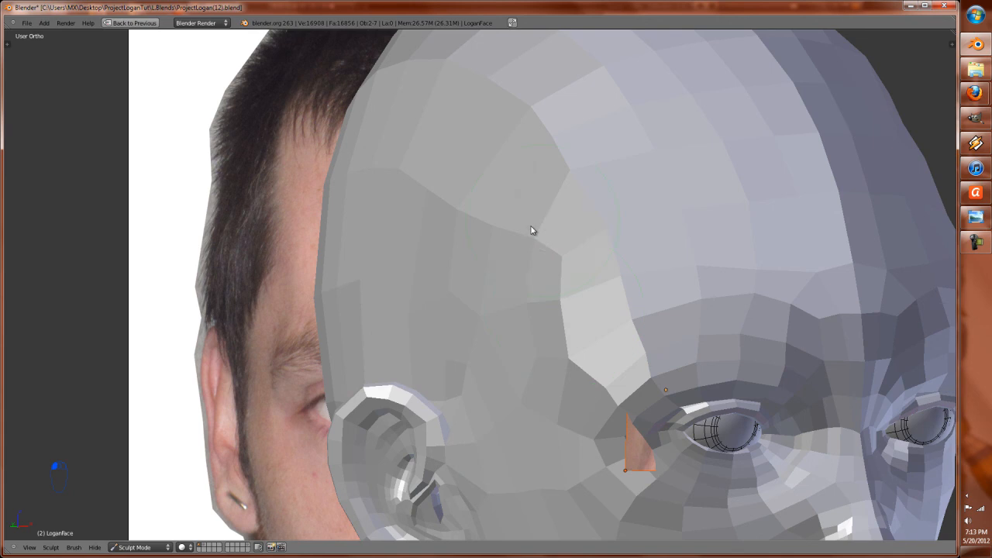
pyautogui.moveTo(538, 226); pyautogui.dragTo(527, 229)
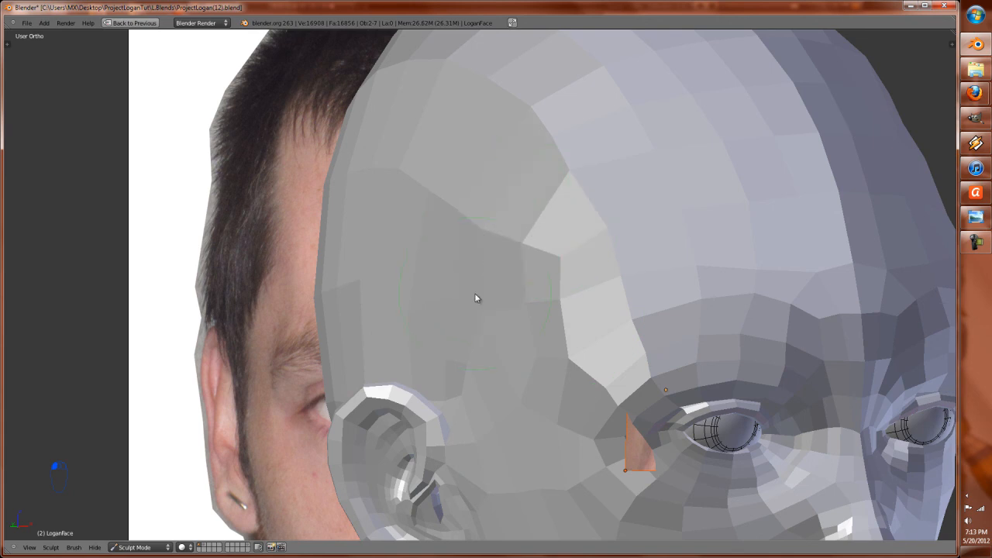
pyautogui.moveTo(485, 290); pyautogui.dragTo(482, 260)
# Step: Inspect the head from several angles, ending close on the cheek, nose and mouth
pyautogui.scroll(-4, 392, 325)
pyautogui.moveTo(393, 329); pyautogui.dragTo(549, 343, button='middle')
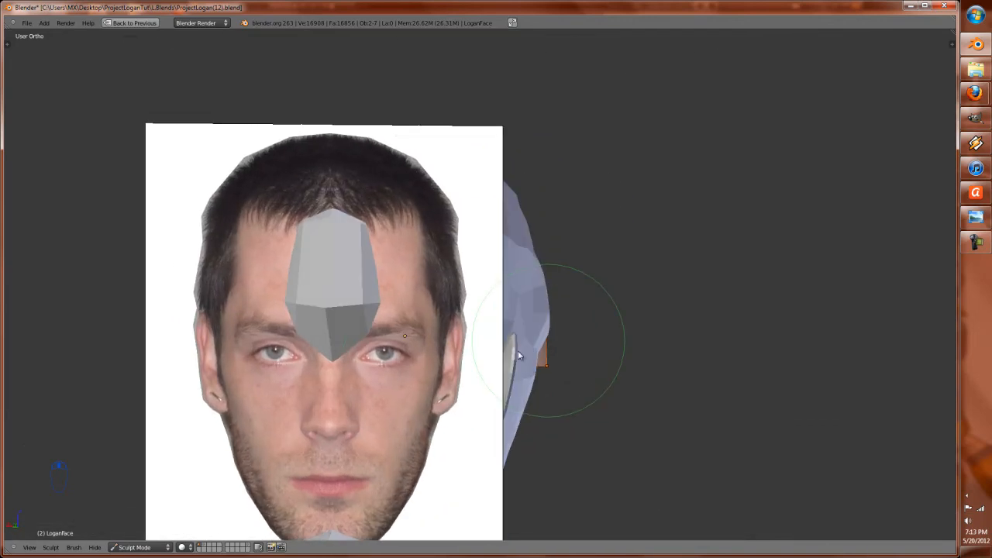
pyautogui.moveTo(602, 414); pyautogui.dragTo(407, 400, button='middle')
pyautogui.scroll(4, 560, 392)
pyautogui.scroll(-2, 557, 421)
pyautogui.moveTo(407, 362)
pyautogui.mouseDown(button='middle')
pyautogui.moveTo(611, 379)
pyautogui.moveTo(463, 380)
pyautogui.moveTo(443, 377)
pyautogui.moveTo(632, 391)
pyautogui.mouseUp(button='middle')
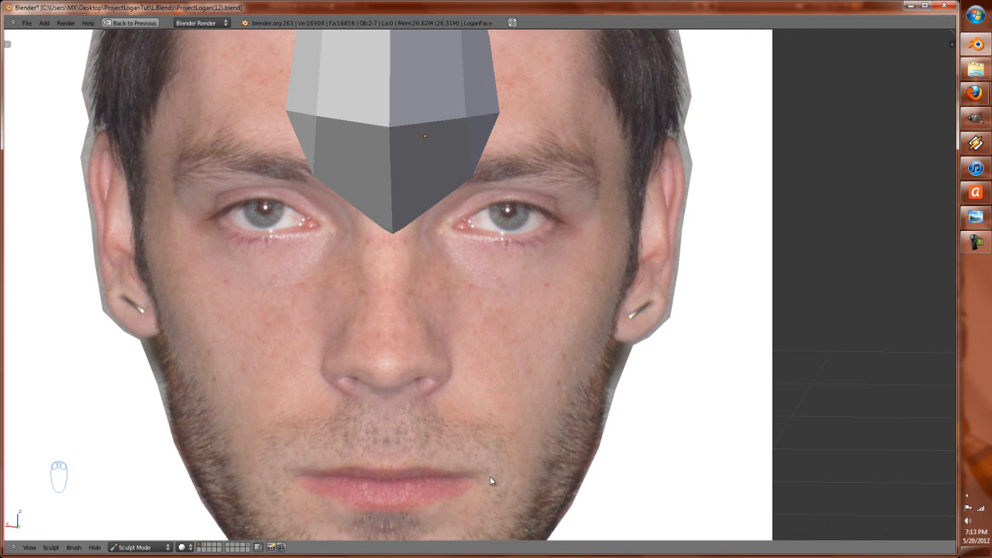
pyautogui.moveTo(804, 359)
pyautogui.mouseDown(button='middle')
pyautogui.moveTo(652, 367)
pyautogui.moveTo(566, 354)
pyautogui.moveTo(563, 323)
pyautogui.moveTo(597, 312)
pyautogui.moveTo(689, 388)
pyautogui.moveTo(613, 331)
pyautogui.mouseUp(button='middle')
pyautogui.scroll(3, 562, 323)
pyautogui.scroll(1, 597, 312)
pyautogui.scroll(1, 613, 331)
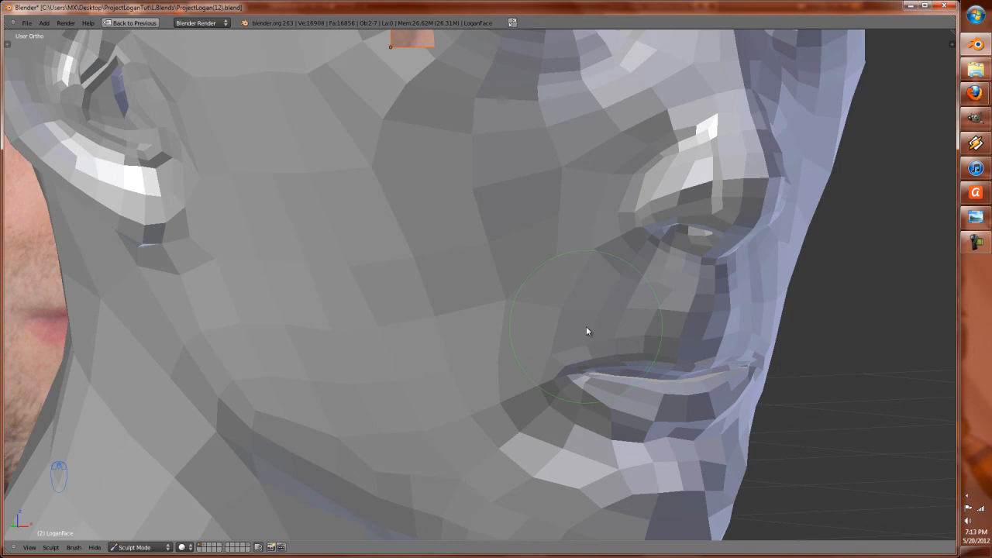
# Step: Reshape the area between the nostril wing, cheek and upper lip with strokes of a smaller Draw brush
pyautogui.press('d')
pyautogui.press('f')
pyautogui.click(629, 326)
pyautogui.moveTo(629, 329)
pyautogui.mouseDown()
pyautogui.moveTo(541, 352)
pyautogui.moveTo(608, 335)
pyautogui.mouseUp()
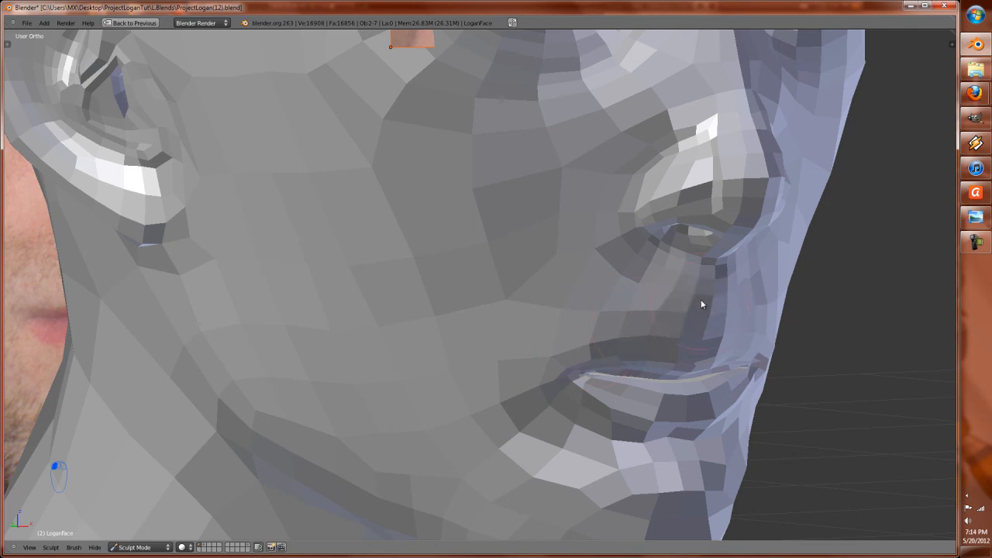
pyautogui.keyDown('shift'); pyautogui.scroll(1, 673, 312); pyautogui.keyUp('shift')
pyautogui.moveTo(595, 354)
pyautogui.mouseDown()
pyautogui.moveTo(527, 388)
pyautogui.moveTo(553, 368)
pyautogui.mouseUp()
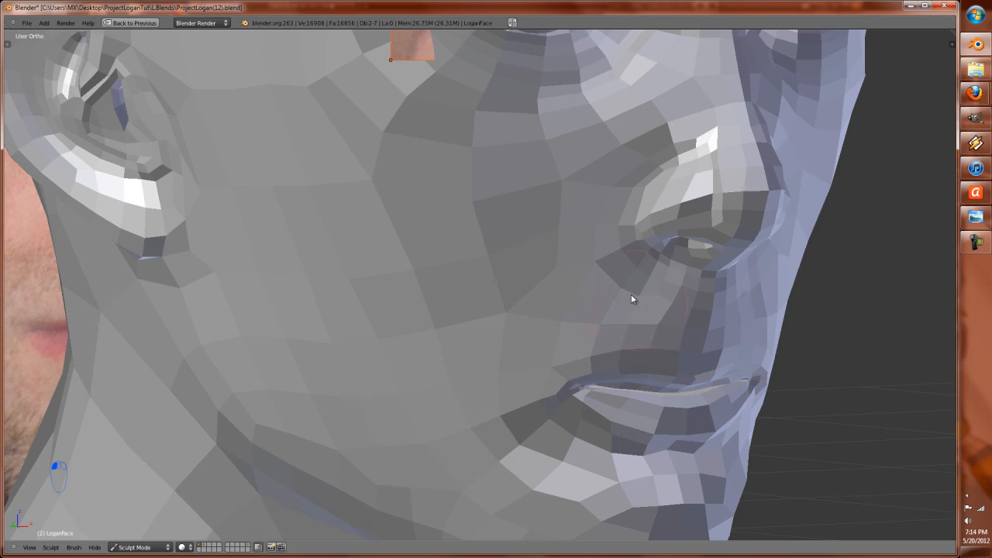
pyautogui.moveTo(609, 279); pyautogui.dragTo(601, 242)
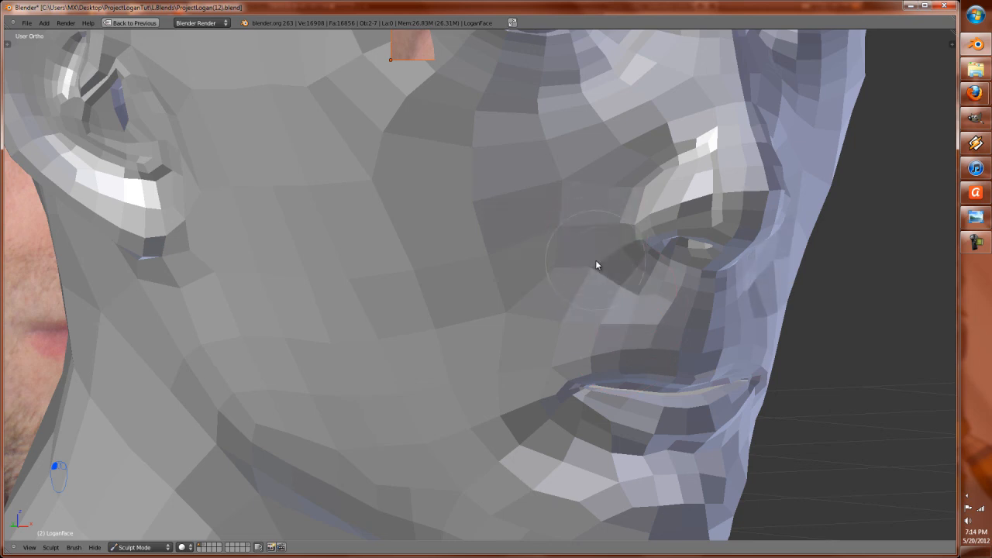
pyautogui.scroll(-7, 591, 270)
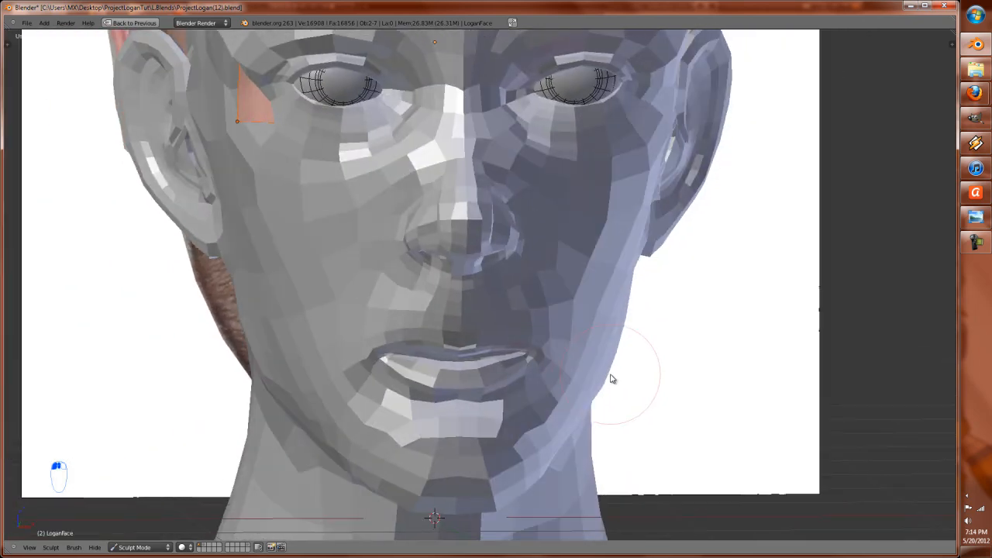
# Step: Examine the upper lip from the front, comparing the solid mesh with the textured display
pyautogui.press('KP_1')
pyautogui.scroll(5, 605, 374)
pyautogui.press('z')
pyautogui.press('z')
pyautogui.scroll(4, 477, 361)
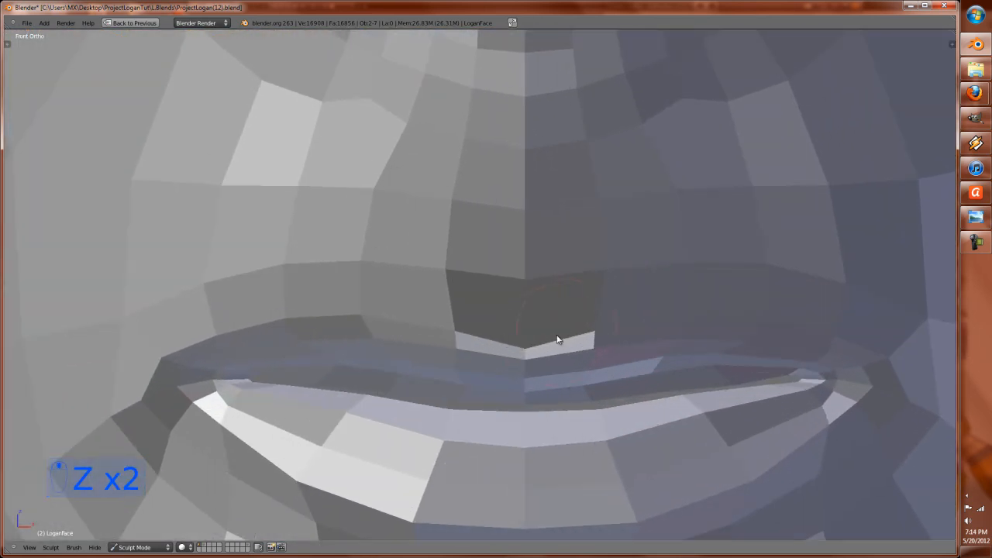
pyautogui.press('d')
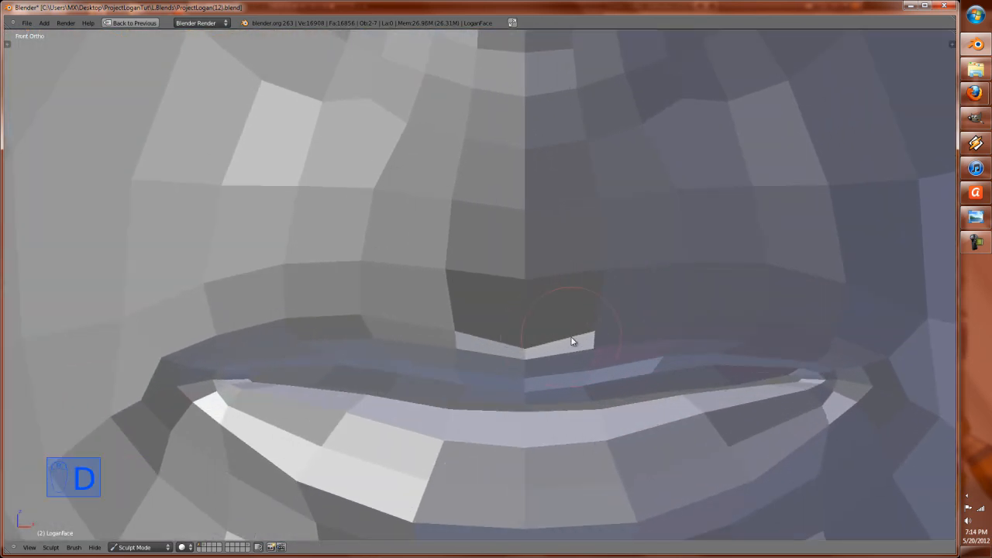
pyautogui.press('f')
pyautogui.click(596, 340)
pyautogui.hotkey('alt', 'z')
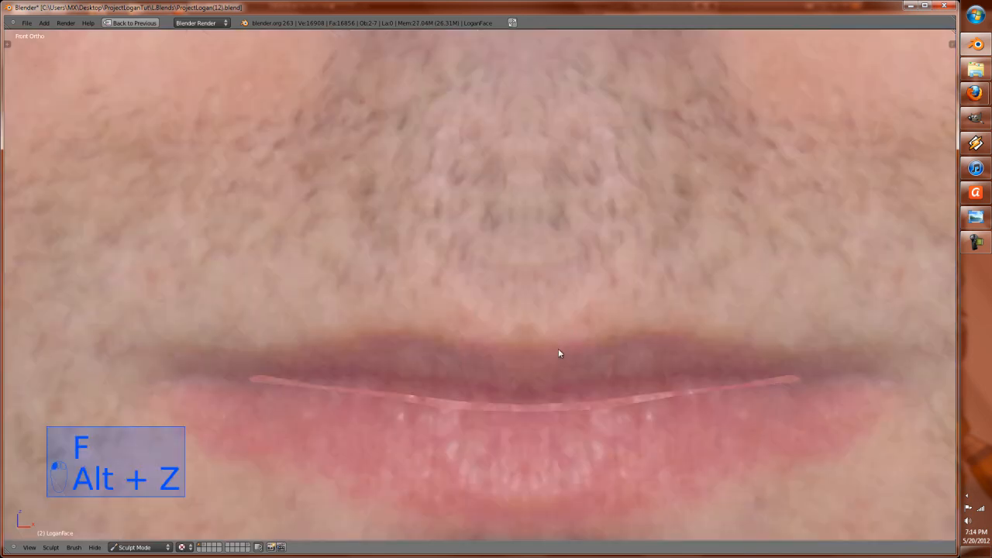
pyautogui.press('z')
pyautogui.press('z')
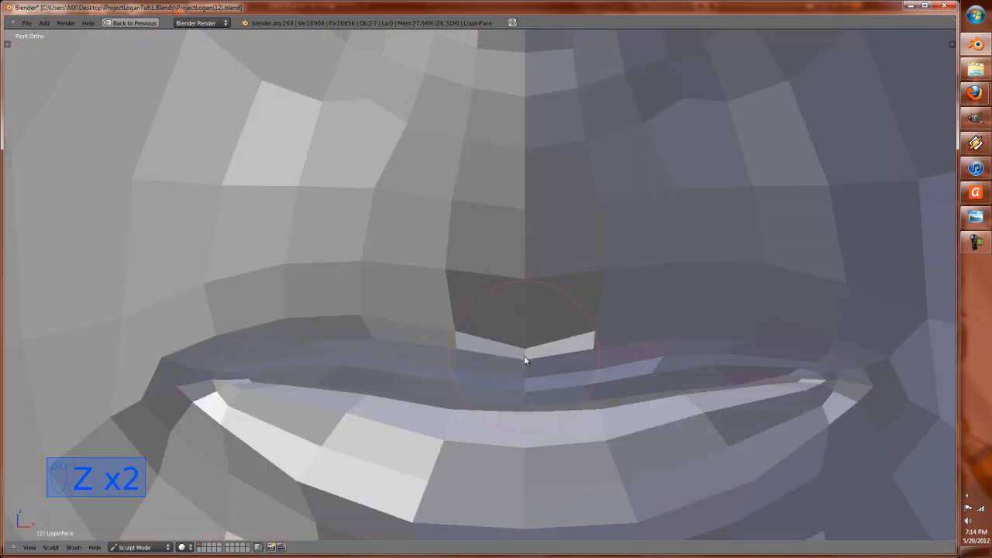
# Step: Enable Textured Solid display and raise the centre of the upper lip's edge with a Grab stroke
pyautogui.press('m')
pyautogui.press('n')
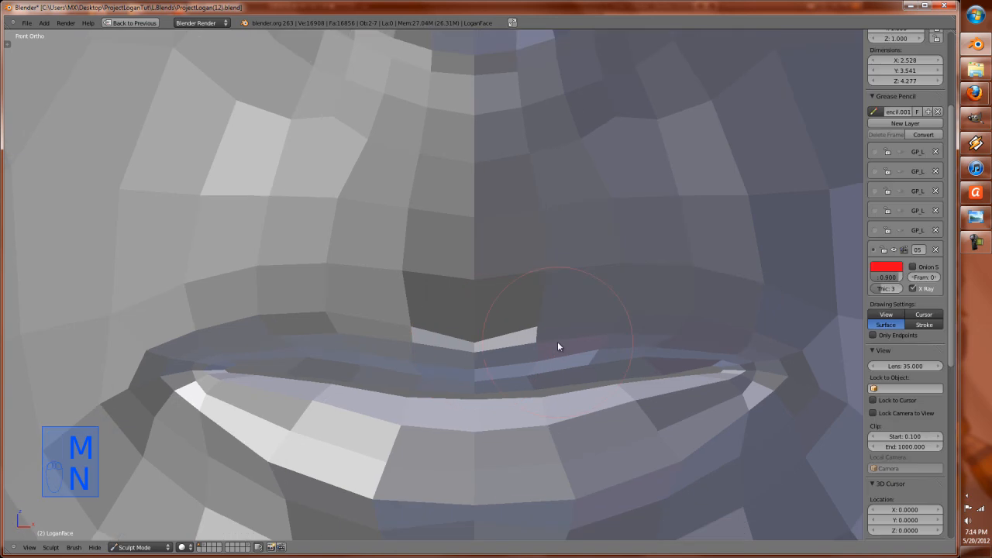
pyautogui.scroll(-5, 879, 419)
pyautogui.scroll(-4, 882, 496)
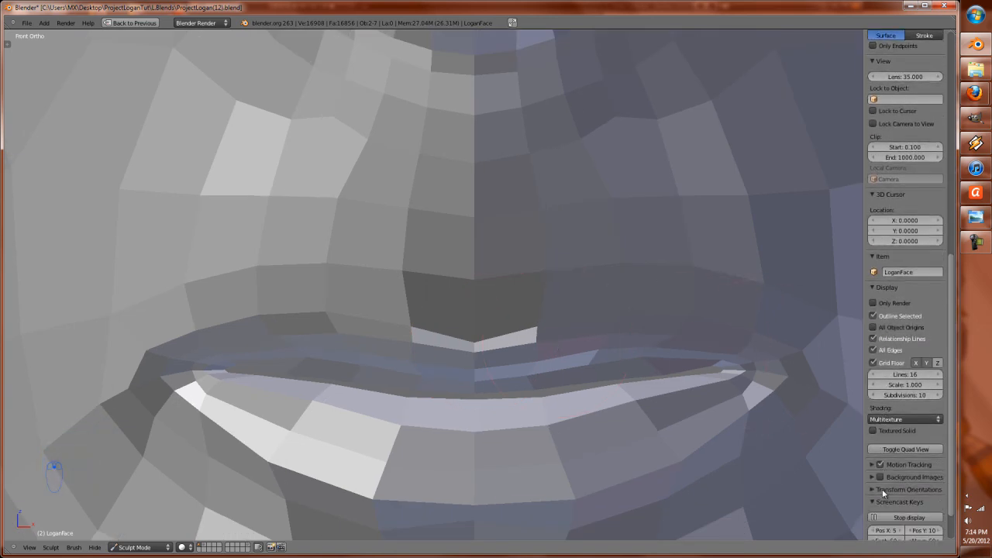
pyautogui.click(874, 431)
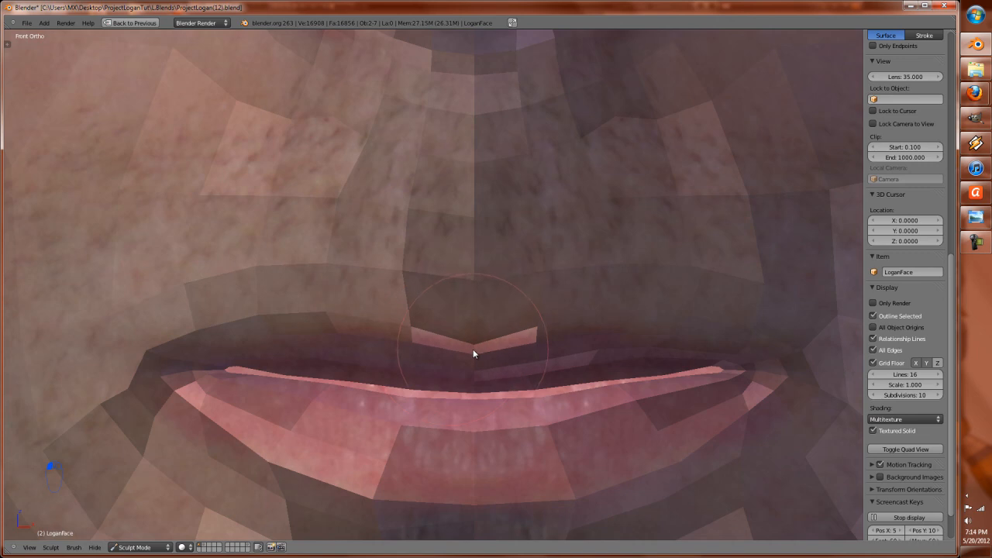
pyautogui.press('g')
pyautogui.moveTo(470, 353); pyautogui.dragTo(468, 344)
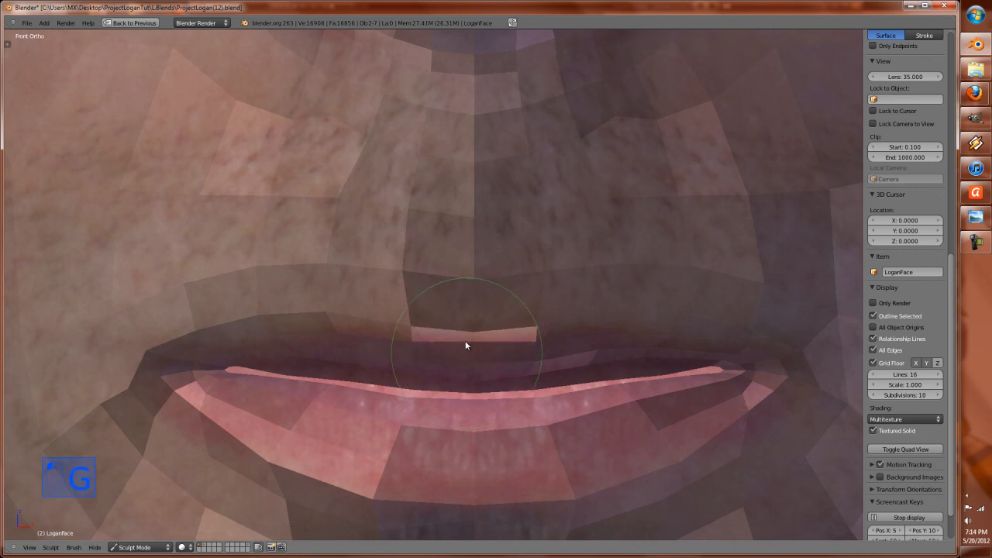
# Step: Restore the multi-editor layout and load LoganMirror1.png in the image editor, framed on the mouth for reference
pyautogui.scroll(-5, 540, 313)
pyautogui.hotkey('ctrl', 'Up')
pyautogui.scroll(-4, 676, 379)
pyautogui.scroll(4, 676, 383)
pyautogui.click(551, 470)
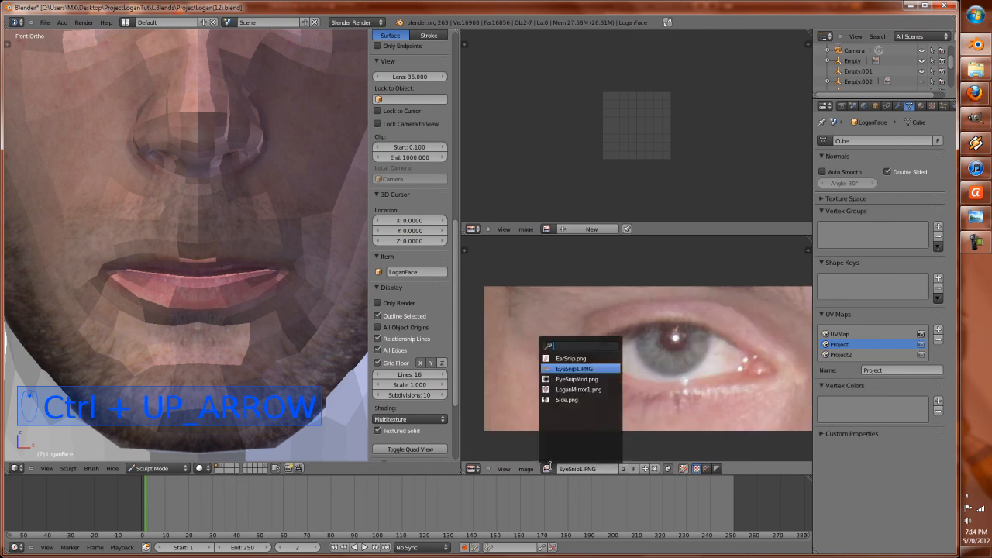
pyautogui.click(576, 389)
pyautogui.scroll(5, 645, 356)
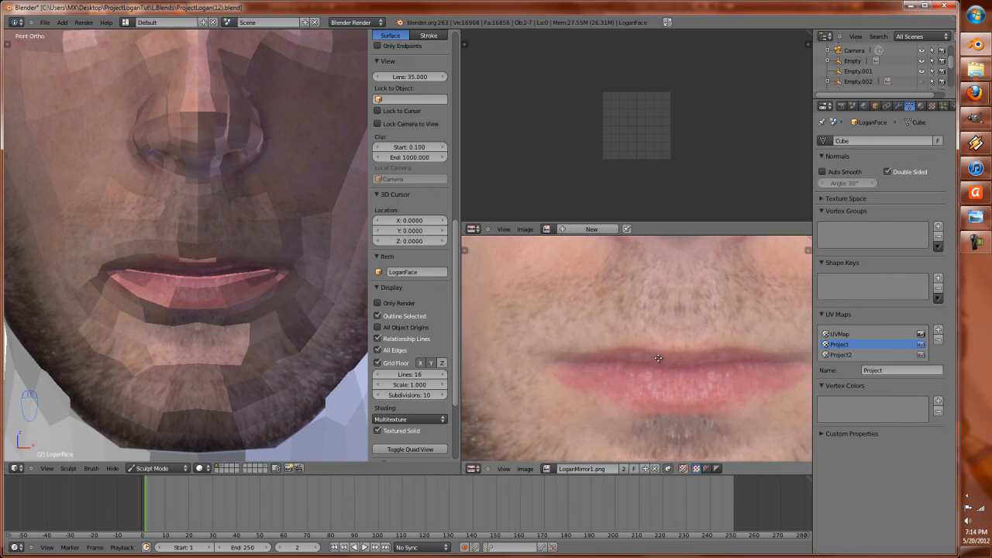
pyautogui.scroll(3, 195, 310)
# Step: Adjust the lip contour towards the mouth corner with Grab strokes to match the lip texture
pyautogui.press('a')
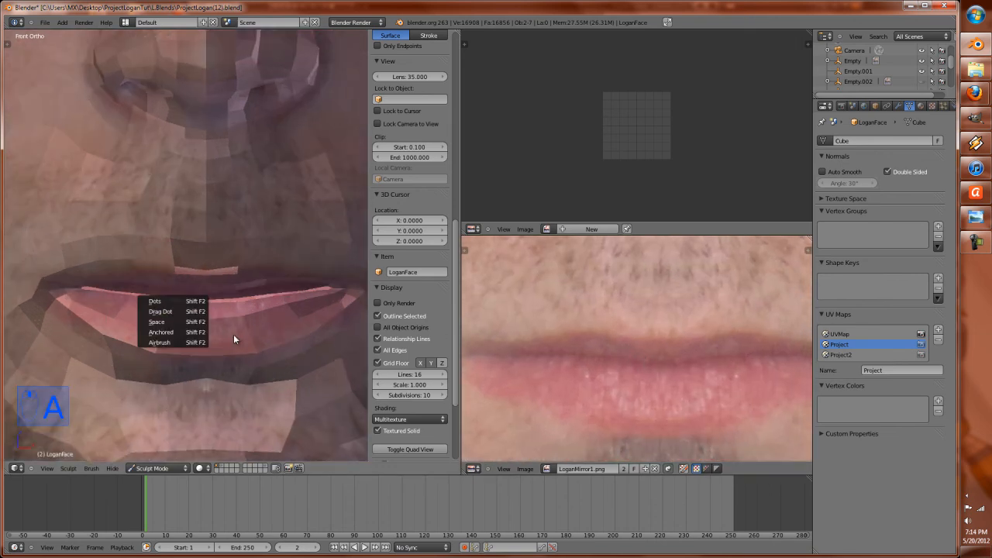
pyautogui.moveTo(220, 329)
pyautogui.keyDown('shift'); pyautogui.mouseDown(button='middle')
pyautogui.moveTo(272, 346)
pyautogui.moveTo(144, 247)
pyautogui.moveTo(250, 311)
pyautogui.moveTo(269, 353)
pyautogui.mouseUp(button='middle'); pyautogui.keyUp('shift')
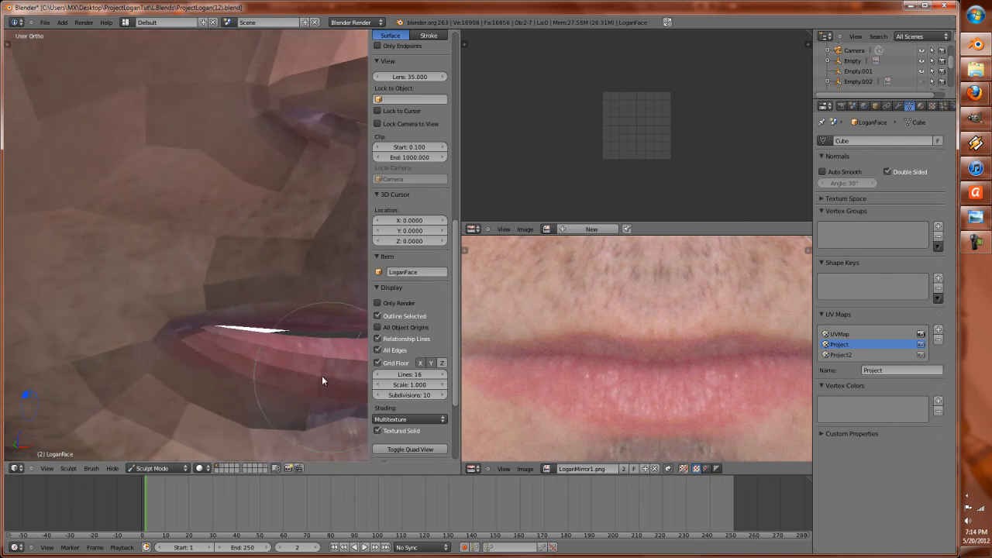
pyautogui.moveTo(328, 376); pyautogui.dragTo(272, 362, button='middle')
pyautogui.moveTo(218, 327); pyautogui.dragTo(276, 346, button='middle')
pyautogui.moveTo(78, 319); pyautogui.dragTo(26, 316)
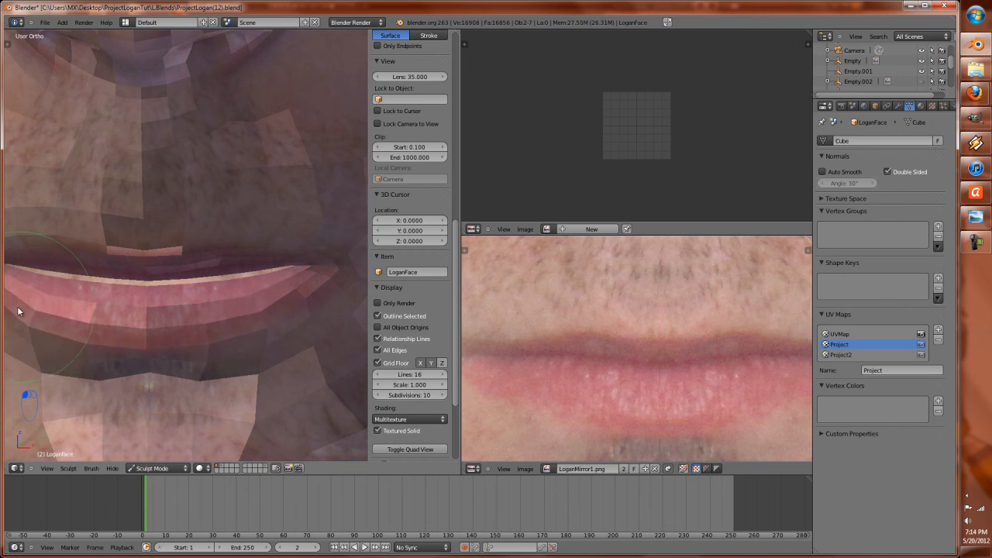
pyautogui.moveTo(56, 303)
pyautogui.mouseDown(button='middle')
pyautogui.moveTo(80, 275)
pyautogui.moveTo(73, 379)
pyautogui.moveTo(196, 205)
pyautogui.moveTo(201, 289)
pyautogui.moveTo(208, 246)
pyautogui.mouseUp(button='middle')
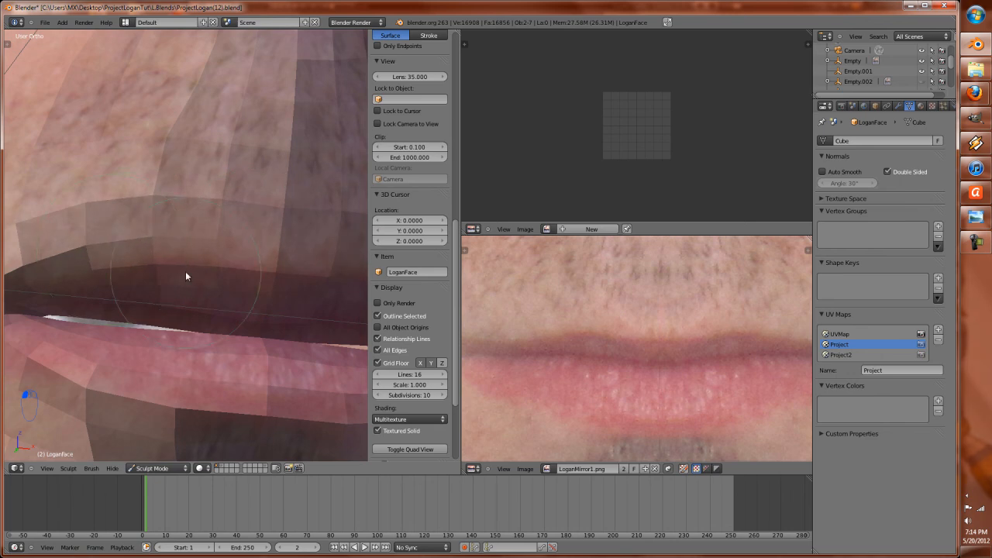
pyautogui.moveTo(185, 272); pyautogui.dragTo(191, 264, button='middle')
pyautogui.press('KP_1')
pyautogui.scroll(-3, 166, 337)
pyautogui.scroll(3, 247, 226)
pyautogui.scroll(2, 221, 279)
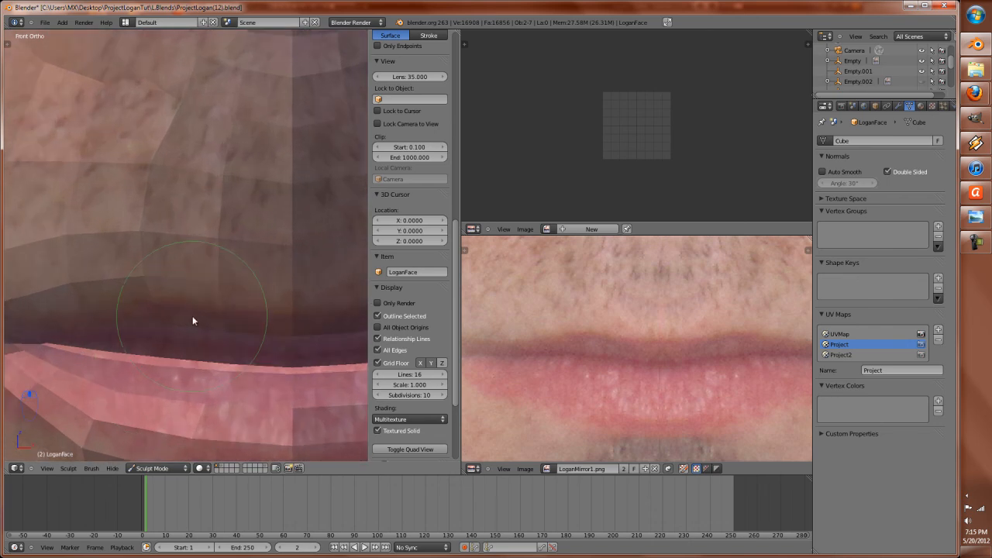
# Step: Refine the upper lip's border from a three-quarter view with a resized Grab brush
pyautogui.moveTo(188, 305); pyautogui.dragTo(217, 262, button='middle')
pyautogui.press('KP_Decimal')
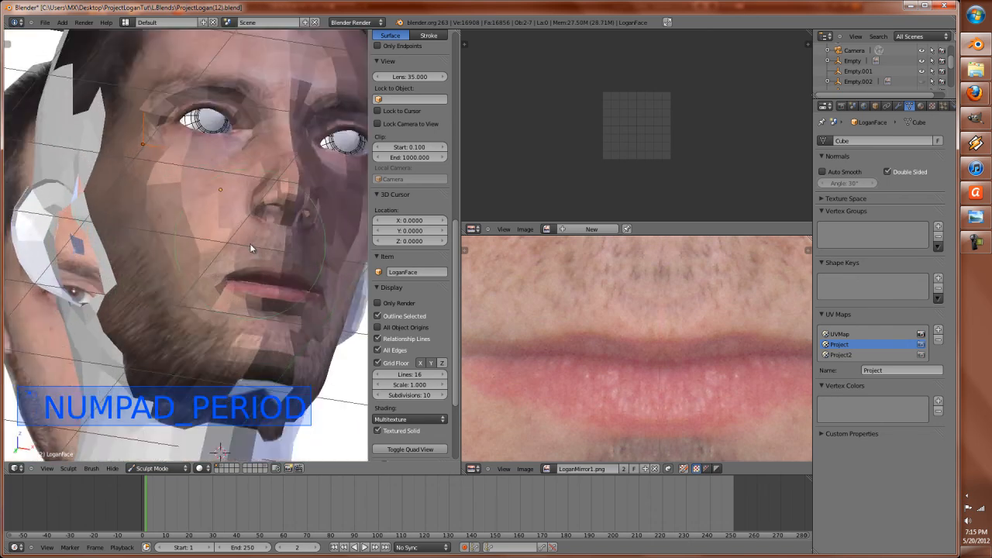
pyautogui.scroll(6, 276, 281)
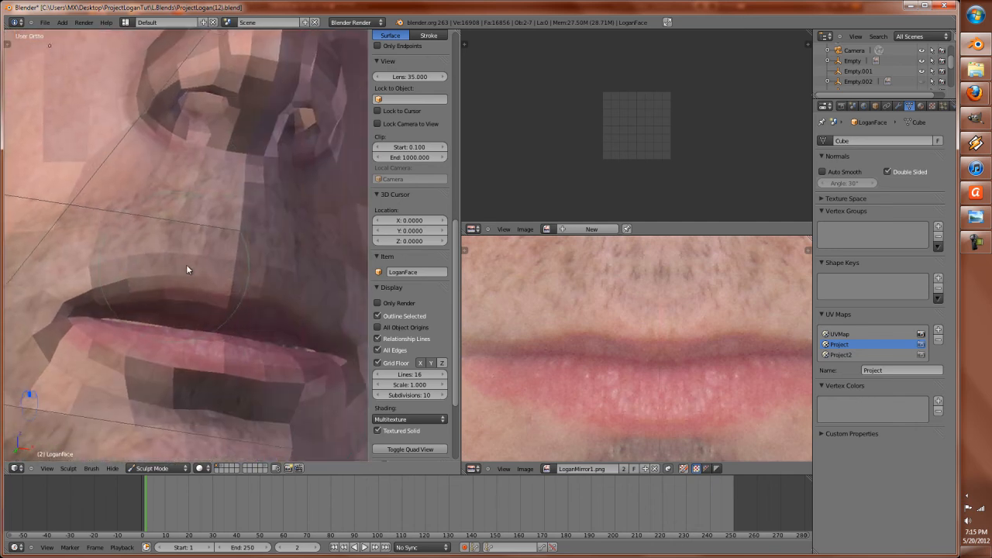
pyautogui.moveTo(217, 345); pyautogui.dragTo(223, 304, button='middle')
pyautogui.moveTo(220, 269); pyautogui.dragTo(218, 229, button='middle')
pyautogui.press('f')
pyautogui.click(234, 265)
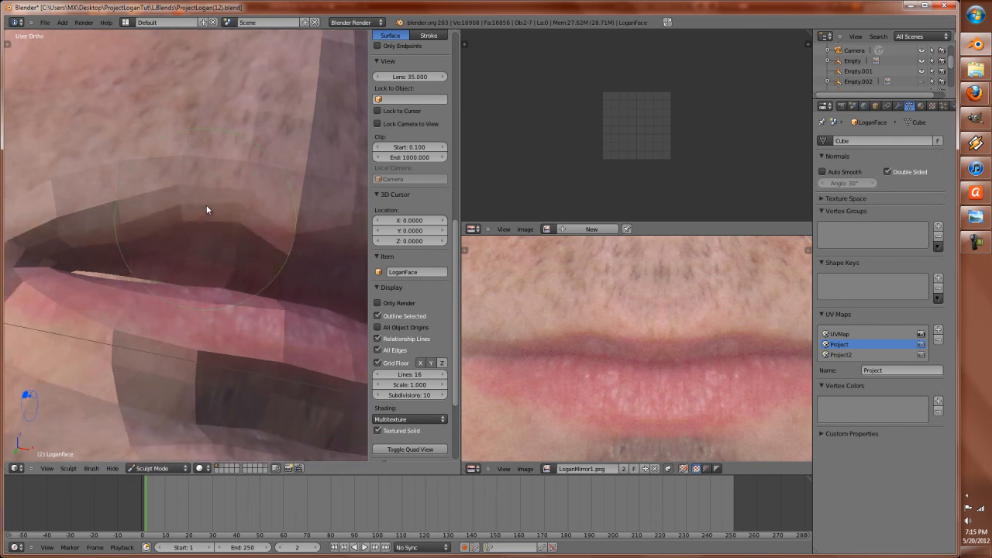
pyautogui.scroll(-6, 208, 210)
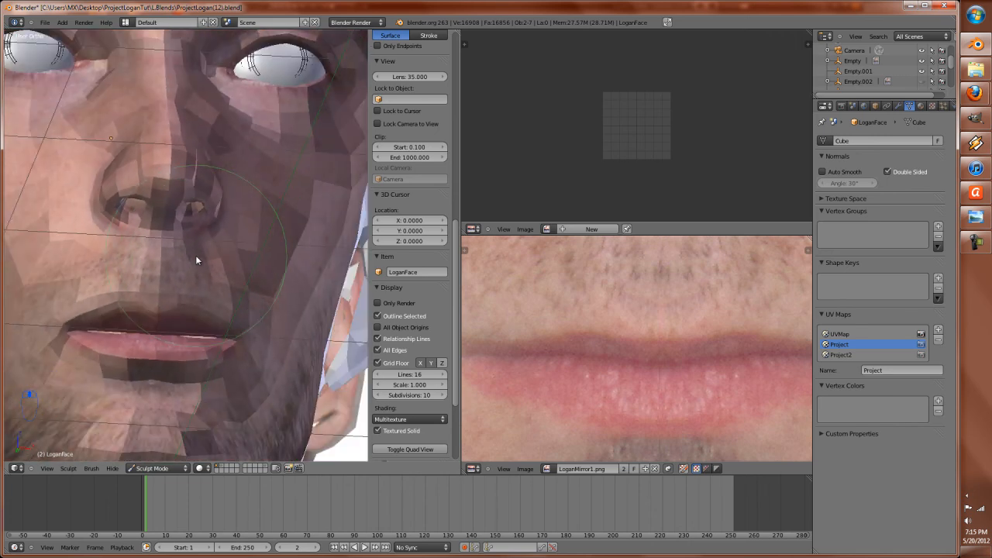
# Step: Adjust the base of the nose above the philtrum with a Grab stroke, using the photo's nose as reference
pyautogui.press('KP_1')
pyautogui.keyDown('shift'); pyautogui.moveTo(155, 294); pyautogui.dragTo(190, 292, button='middle'); pyautogui.keyUp('shift')
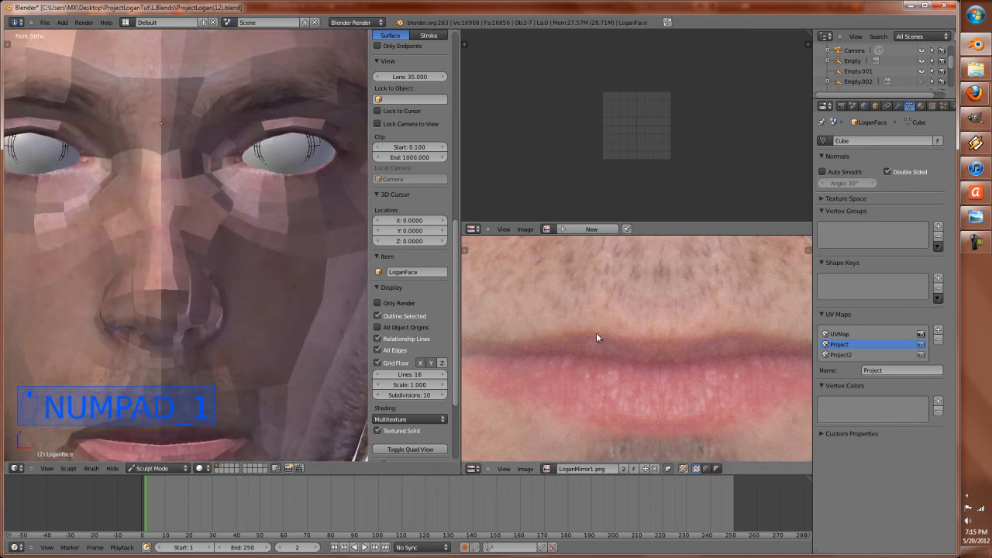
pyautogui.scroll(-2, 555, 333)
pyautogui.moveTo(630, 309); pyautogui.dragTo(627, 404, button='middle')
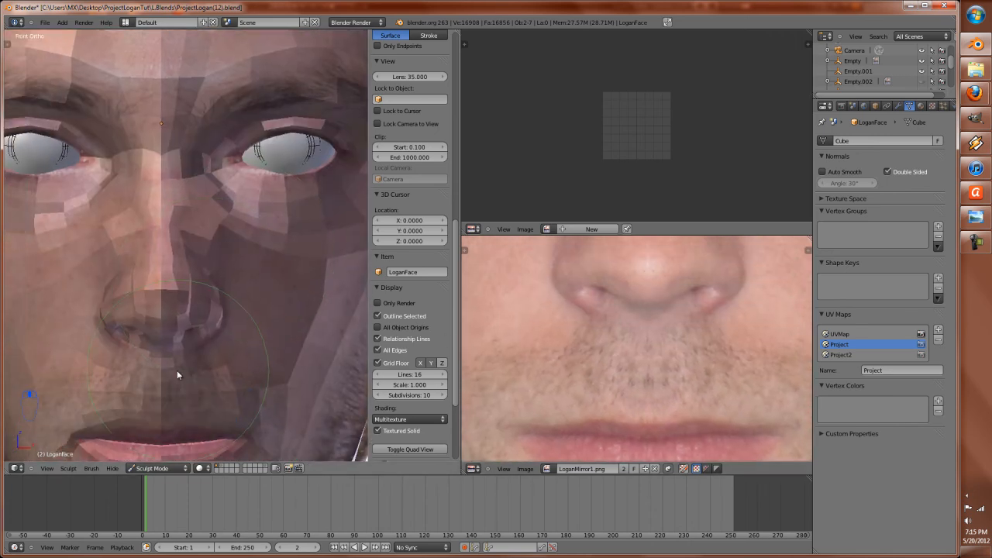
pyautogui.moveTo(178, 369); pyautogui.dragTo(236, 293, button='middle')
pyautogui.scroll(5, 250, 316)
pyautogui.moveTo(247, 329); pyautogui.dragTo(278, 262, button='middle')
pyautogui.moveTo(264, 209); pyautogui.dragTo(266, 197)
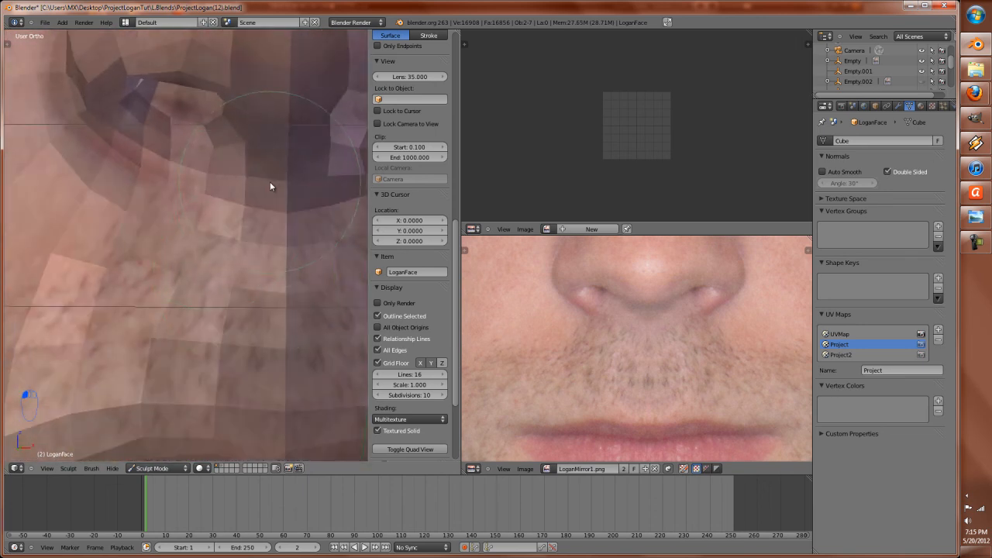
# Step: Disable Textured Solid display to return the head to plain solid shading
pyautogui.press('z')
pyautogui.press('z')
pyautogui.press('n')
pyautogui.press('n')
pyautogui.click(377, 430)
# Step: Reshape the area below the nostril with a Grab stroke and check it on the whole face
pyautogui.moveTo(245, 257); pyautogui.dragTo(162, 301, button='middle')
pyautogui.moveTo(101, 192)
pyautogui.mouseDown()
pyautogui.moveTo(155, 261)
pyautogui.moveTo(205, 254)
pyautogui.mouseUp()
pyautogui.scroll(-5, 217, 267)
pyautogui.moveTo(226, 277); pyautogui.dragTo(227, 314, button='middle')
pyautogui.scroll(-2, 228, 313)
pyautogui.scroll(-4, 225, 311)
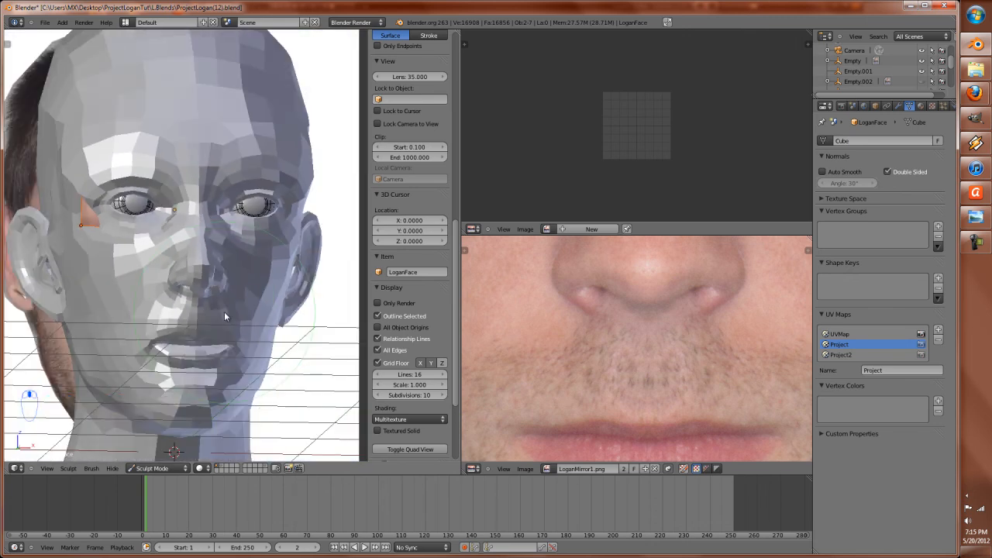
# Step: Inspect the whole head from the front and side in solid and textured display against the face photo
pyautogui.press('KP_1')
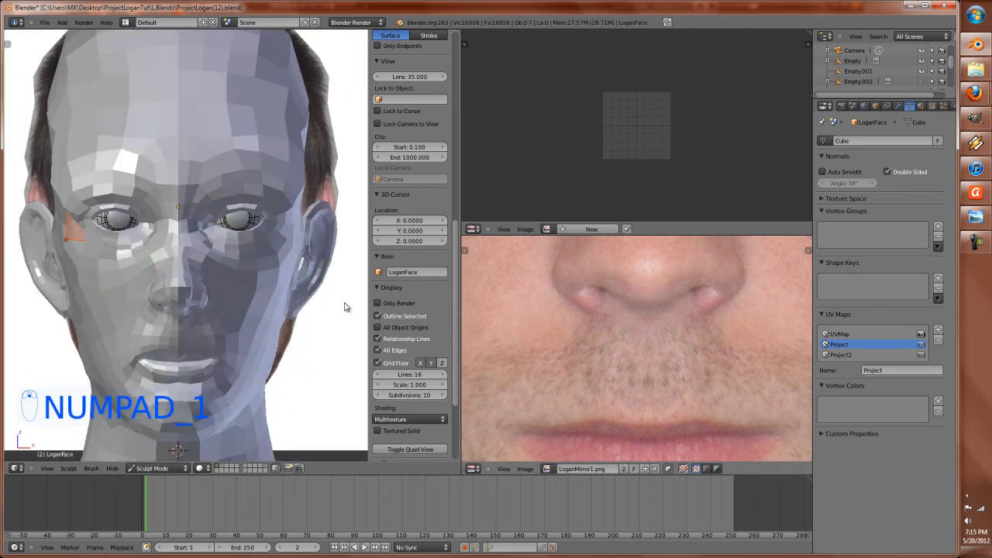
pyautogui.scroll(5, 253, 289)
pyautogui.scroll(-3, 250, 288)
pyautogui.moveTo(235, 289); pyautogui.dragTo(169, 287, button='middle')
pyautogui.scroll(-3, 253, 299)
pyautogui.scroll(-4, 659, 349)
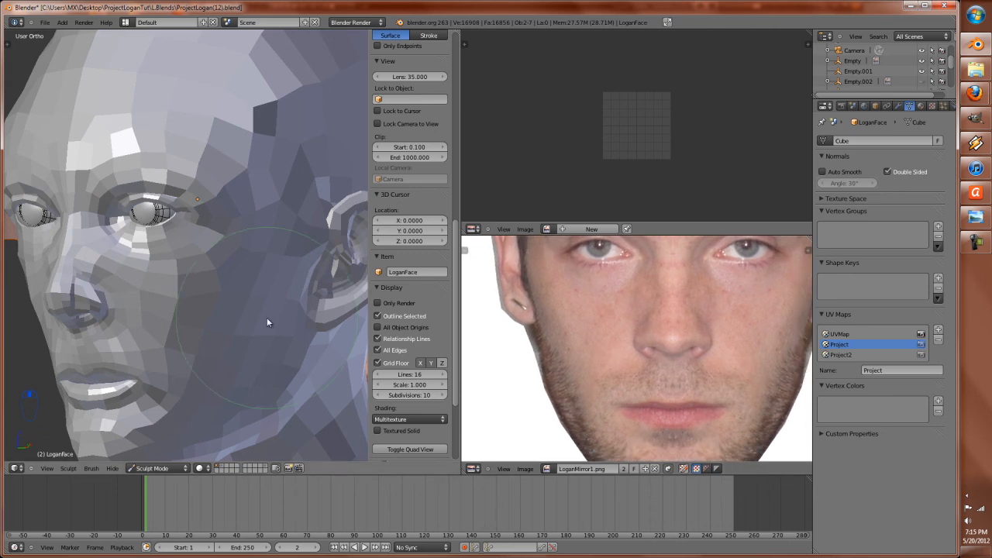
pyautogui.hotkey('alt', 'z')
pyautogui.scroll(-3, 224, 311)
pyautogui.moveTo(224, 310)
pyautogui.mouseDown(button='middle')
pyautogui.moveTo(294, 318)
pyautogui.moveTo(242, 319)
pyautogui.mouseUp(button='middle')
pyautogui.hotkey('alt', 'z')
pyautogui.hotkey('alt', 'z')
pyautogui.hotkey('alt', 'z')
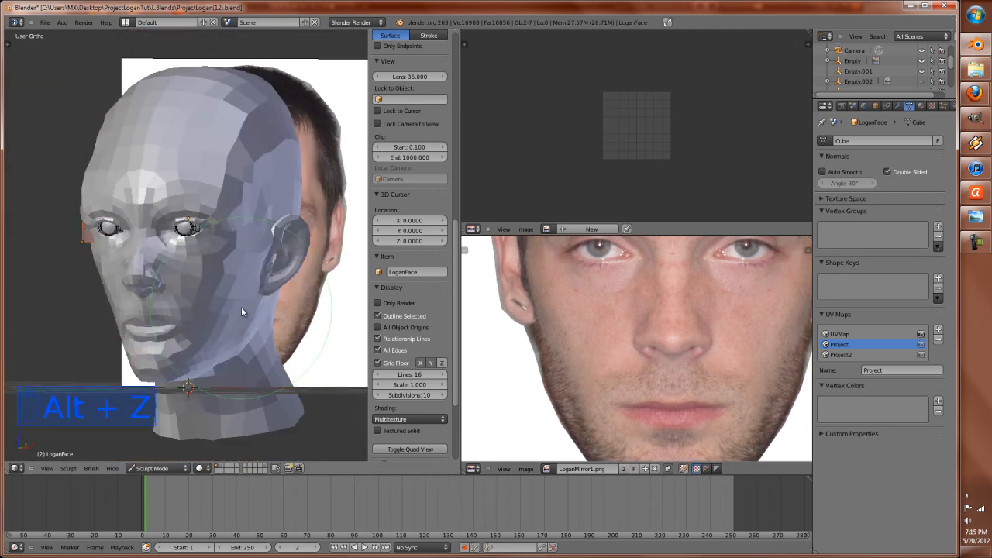
# Step: Reshape the tip and underside of the nose with Grab strokes from a low three-quarter view
pyautogui.moveTo(194, 309); pyautogui.dragTo(193, 267, button='middle')
pyautogui.scroll(5, 271, 307)
pyautogui.scroll(6, 222, 279)
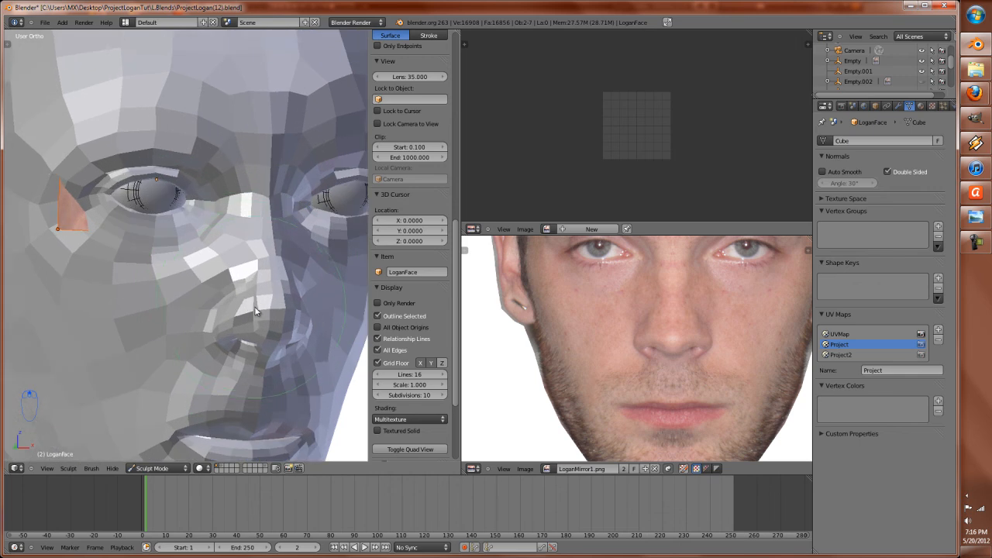
pyautogui.moveTo(273, 287); pyautogui.dragTo(293, 331)
pyautogui.moveTo(296, 341); pyautogui.dragTo(286, 333, button='middle')
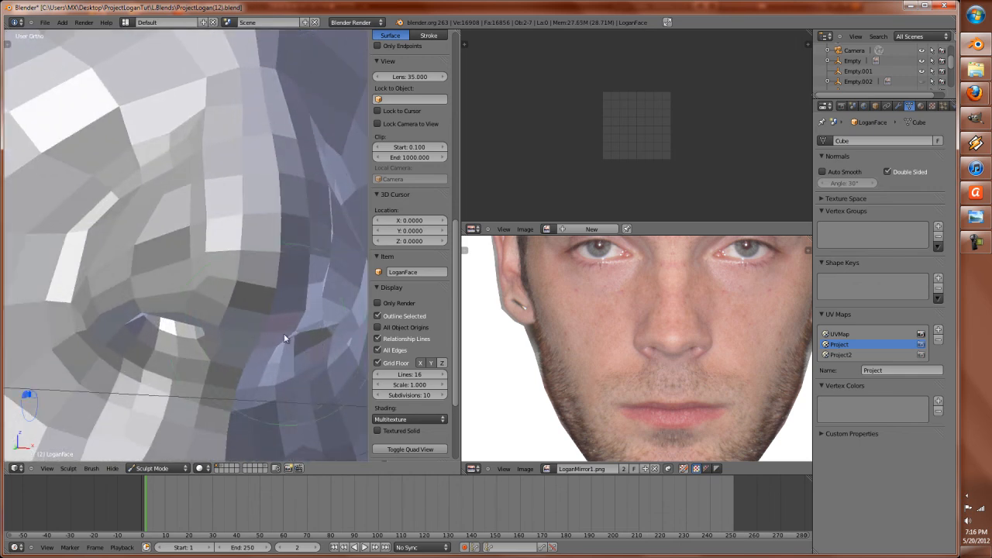
pyautogui.moveTo(258, 324)
pyautogui.mouseDown()
pyautogui.moveTo(228, 309)
pyautogui.moveTo(169, 303)
pyautogui.mouseUp()
pyautogui.scroll(-5, 237, 316)
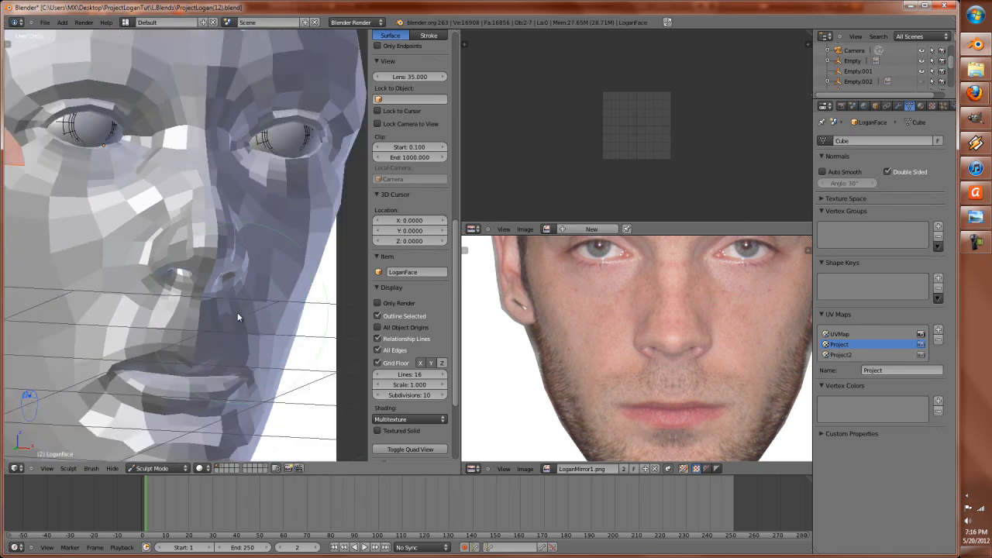
# Step: Switch the head to Object Mode, deselect everything and maximize the 3D view in front view
pyautogui.press('KP_1')
pyautogui.scroll(-3, 238, 317)
pyautogui.scroll(4, 229, 350)
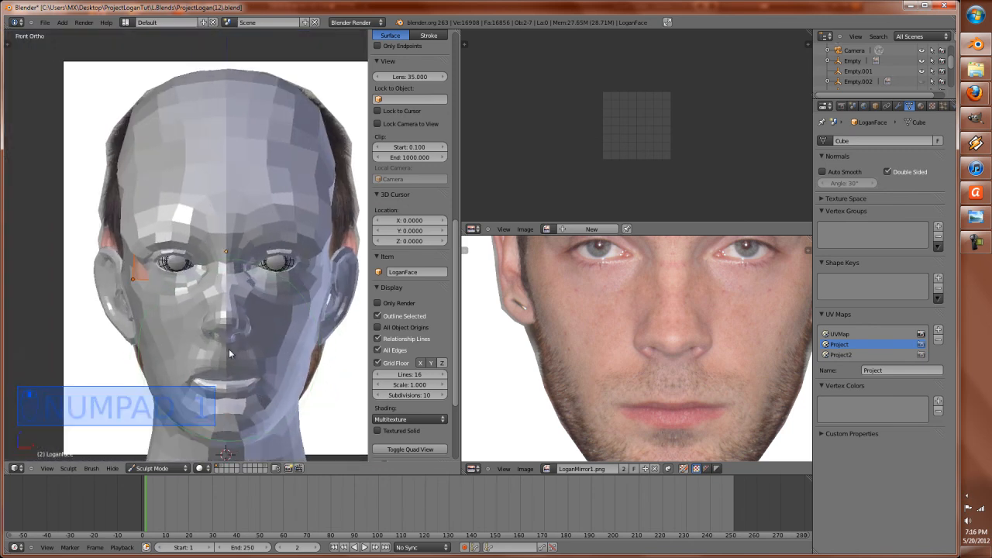
pyautogui.click(159, 468)
pyautogui.click(155, 466)
pyautogui.scroll(-3, 215, 324)
pyautogui.press('a')
pyautogui.moveTo(184, 303); pyautogui.dragTo(238, 295, button='middle')
pyautogui.press('KP_1')
pyautogui.hotkey('ctrl', 'Up')
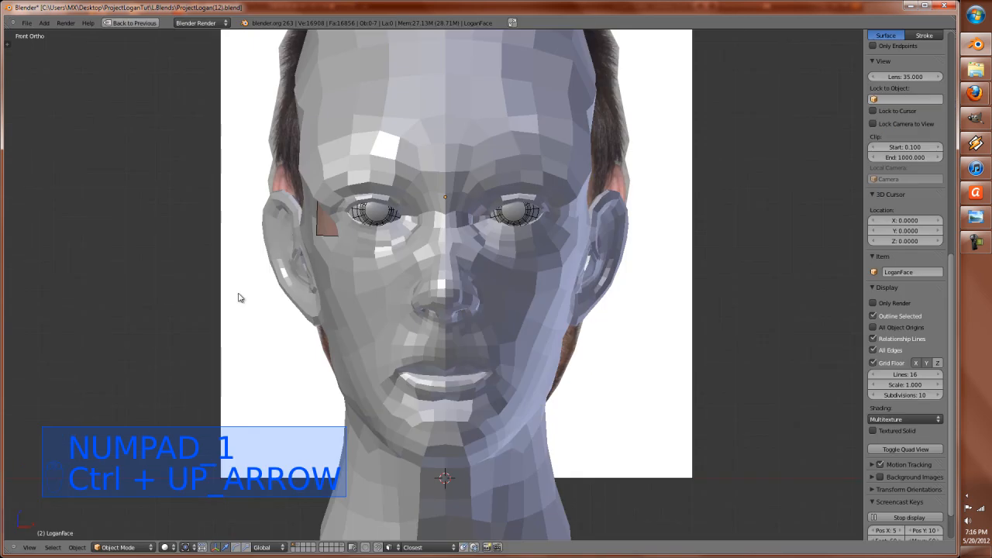
# Step: Switch the head to Edit Mode with nothing selected, framed on the area in front of the ear
pyautogui.scroll(5, 368, 265)
pyautogui.moveTo(394, 256); pyautogui.dragTo(287, 255, button='middle')
pyautogui.scroll(5, 467, 246)
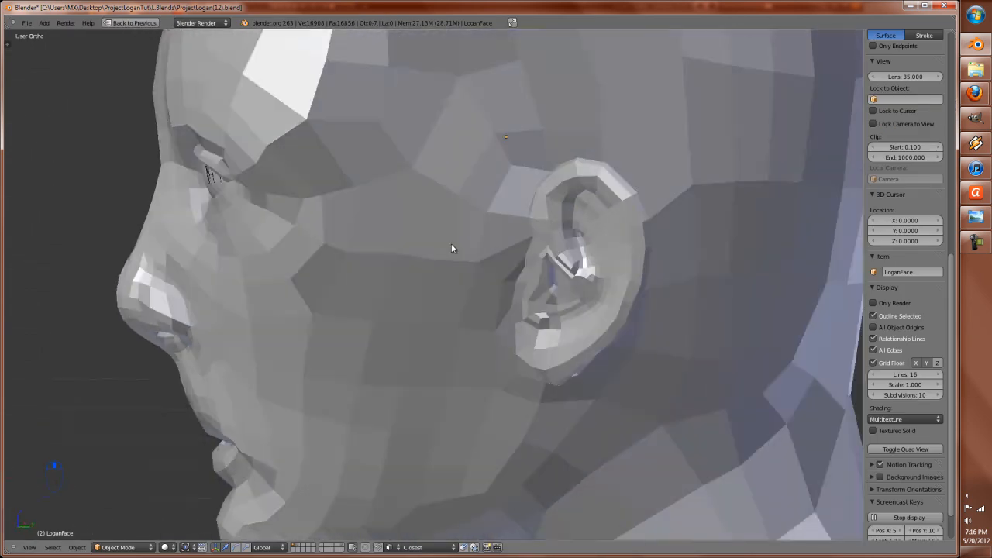
pyautogui.press('Tab')
pyautogui.moveTo(502, 256); pyautogui.dragTo(466, 295, button='middle')
pyautogui.scroll(2, 466, 296)
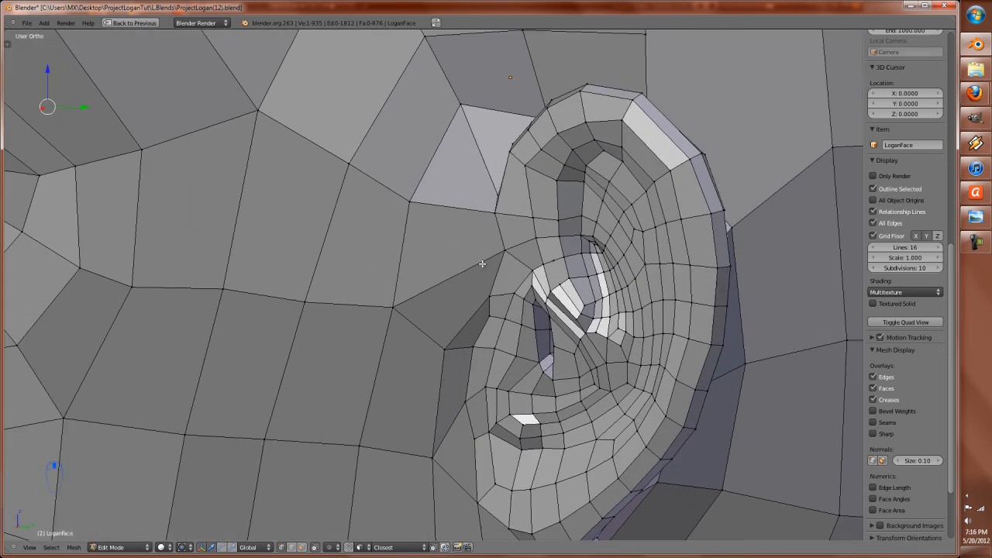
pyautogui.press('a')
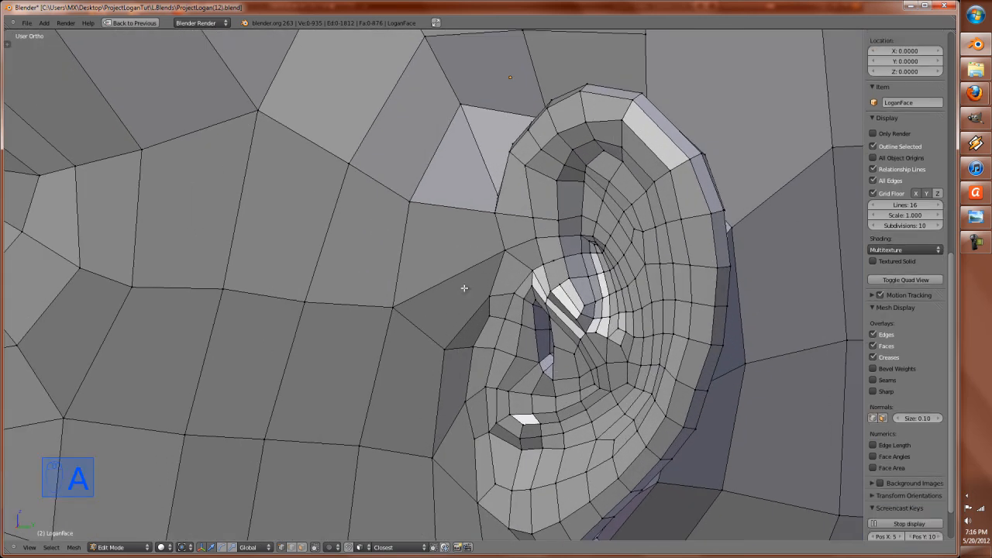
pyautogui.press('k')
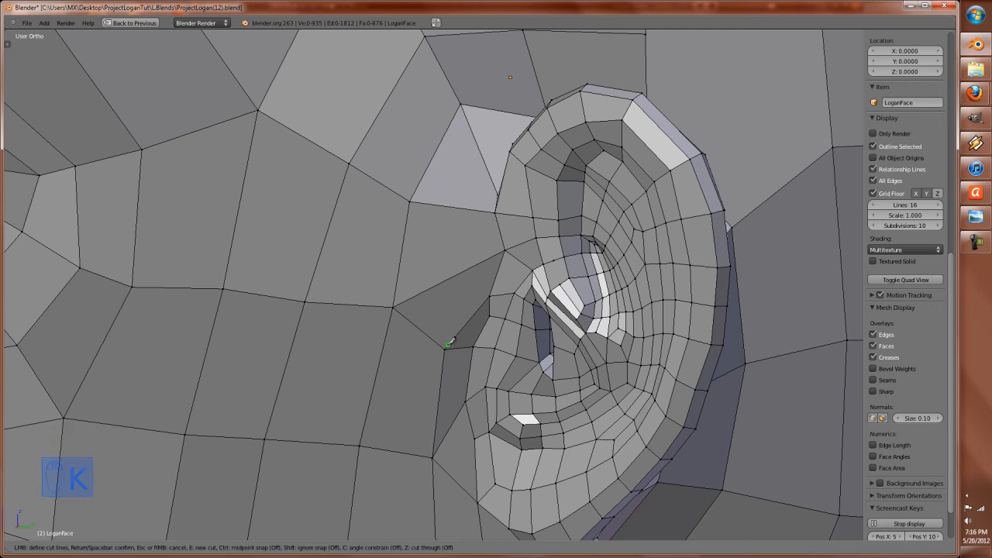
pyautogui.press('Escape')
# Step: Knife-cut an edge from the vertex on the ear's upper front edge down to the cheek vertex beside the ear
pyautogui.scroll(-3, 287, 354)
pyautogui.moveTo(288, 354); pyautogui.dragTo(527, 380, button='middle')
pyautogui.scroll(2, 527, 381)
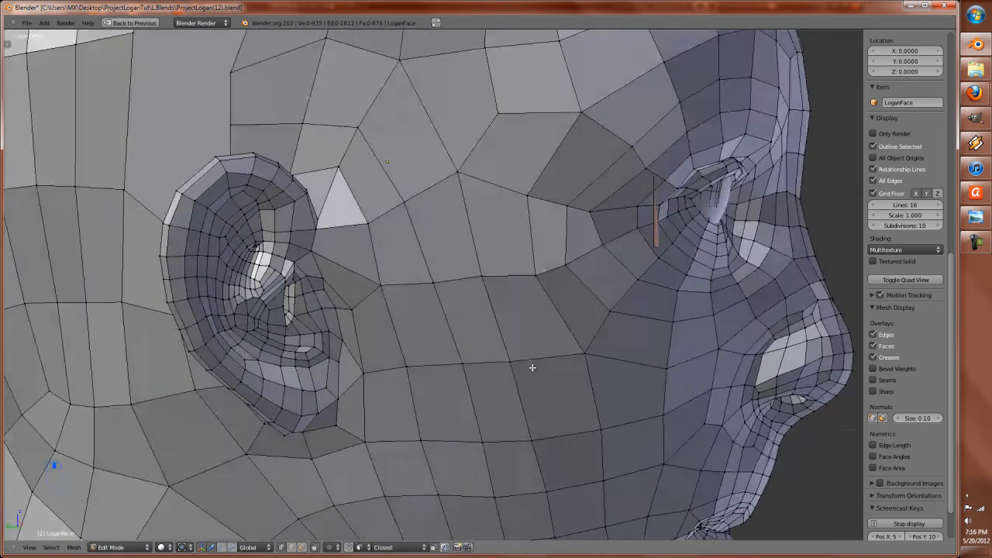
pyautogui.scroll(2, 531, 368)
pyautogui.moveTo(394, 325); pyautogui.dragTo(470, 315, button='middle')
pyautogui.press('a')
pyautogui.press('a')
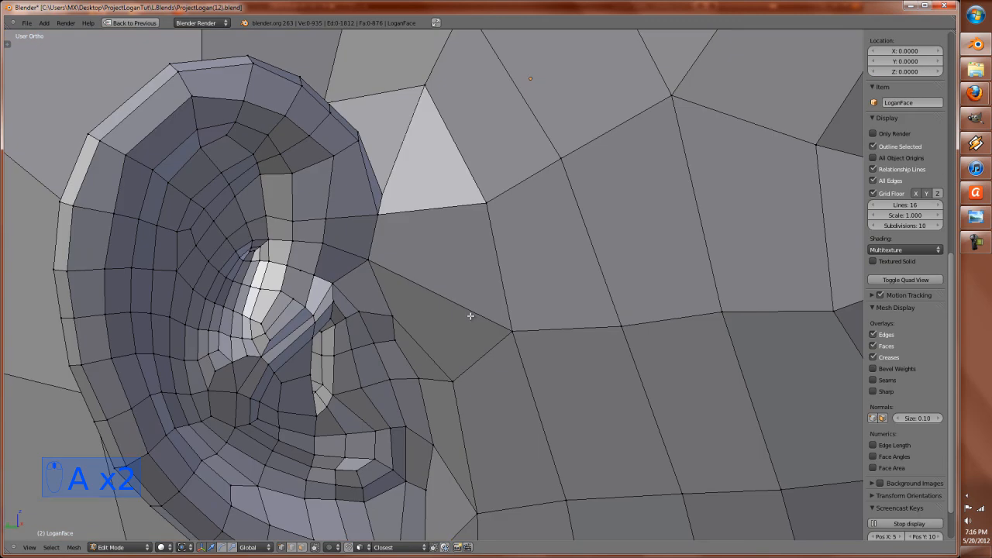
pyautogui.press('k')
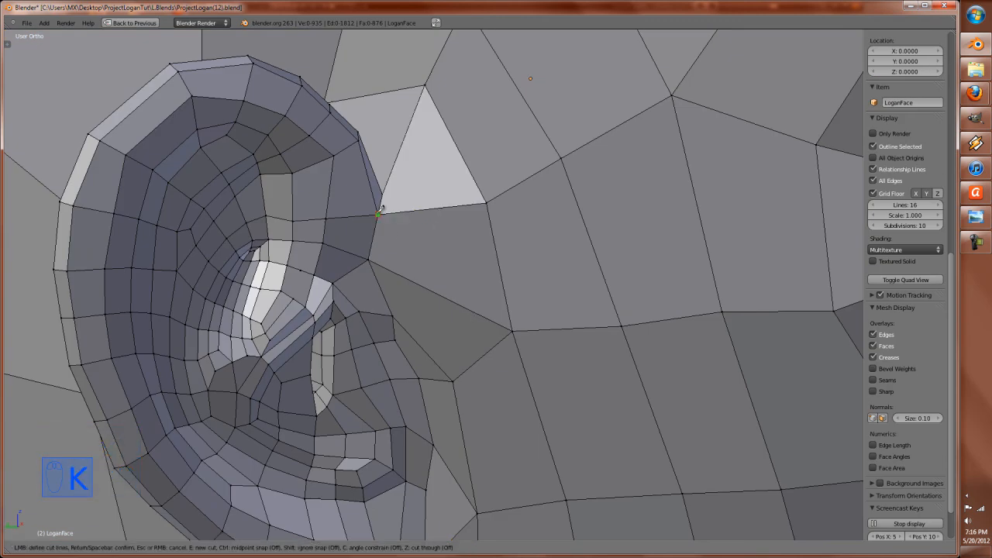
pyautogui.click(453, 381)
pyautogui.press('Return')
pyautogui.scroll(2, 457, 365)
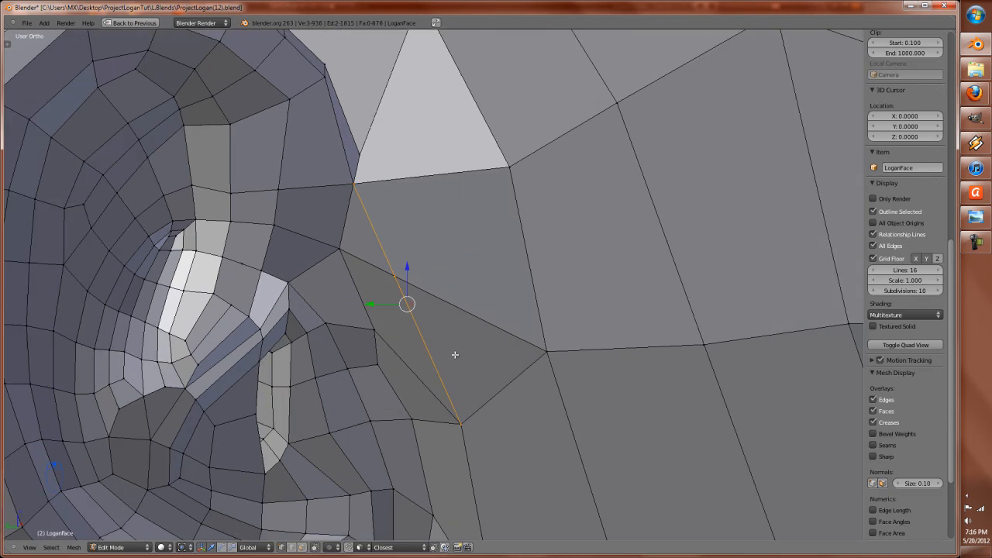
# Step: Preview the loop cut path from the ear's front edge across the temple to the eye
pyautogui.scroll(-3, 465, 335)
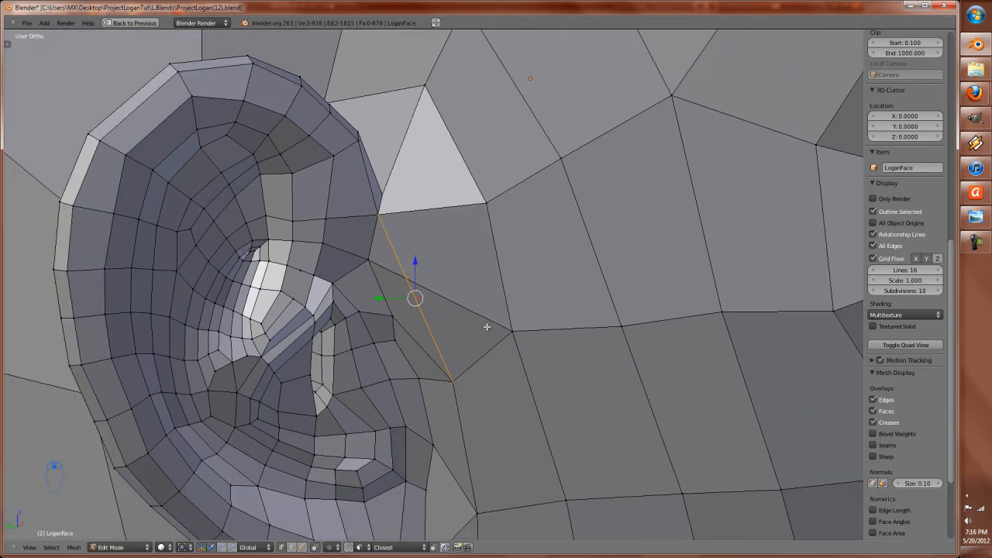
pyautogui.scroll(-3, 535, 314)
pyautogui.press('a')
pyautogui.hotkey('ctrl', 'r')
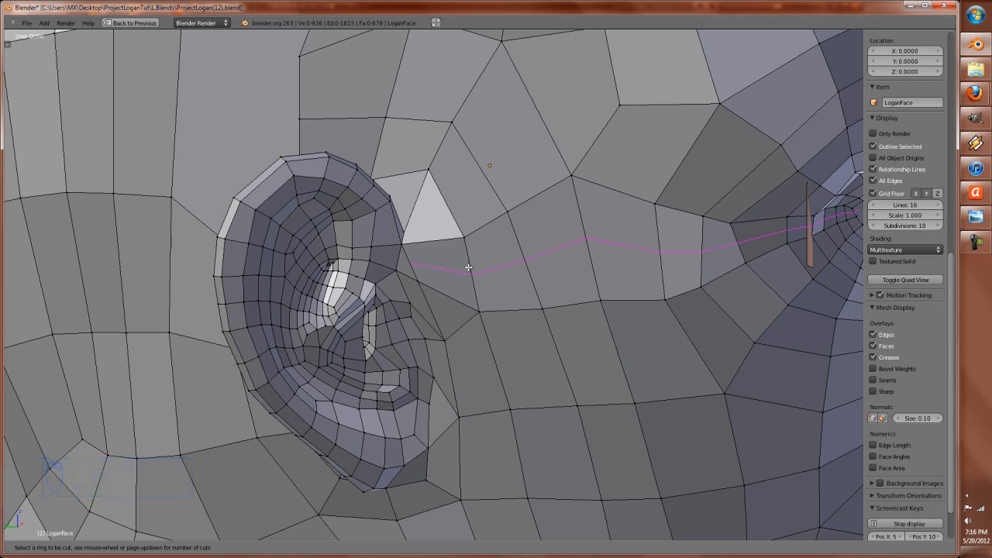
pyautogui.press('Escape')
pyautogui.scroll(-2, 597, 328)
pyautogui.moveTo(597, 328)
pyautogui.mouseDown(button='middle')
pyautogui.moveTo(570, 331)
pyautogui.moveTo(582, 323)
pyautogui.mouseUp(button='middle')
pyautogui.scroll(1, 593, 266)
pyautogui.hotkey('ctrl', 'r')
pyautogui.press('Escape')
pyautogui.moveTo(569, 247); pyautogui.dragTo(531, 287, button='middle')
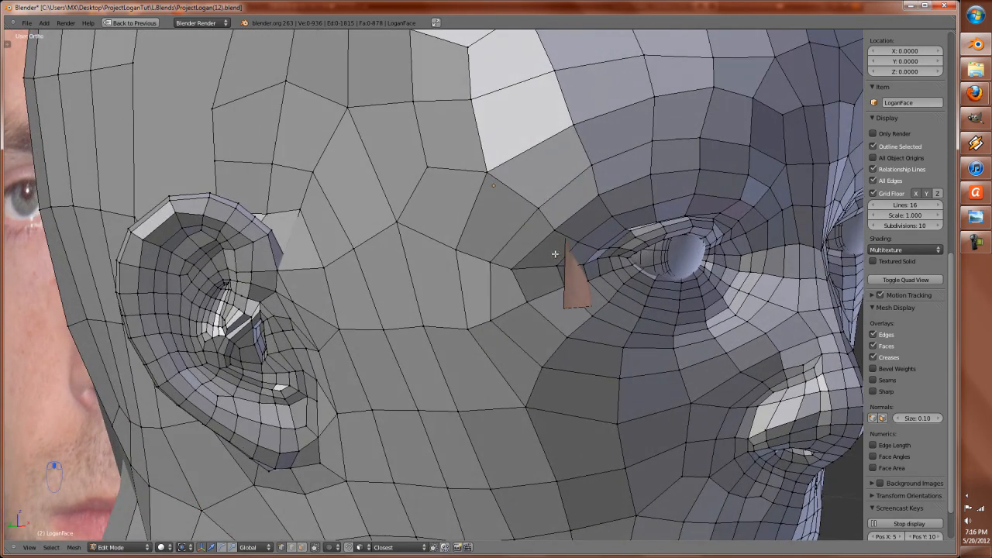
pyautogui.hotkey('ctrl', 'r')
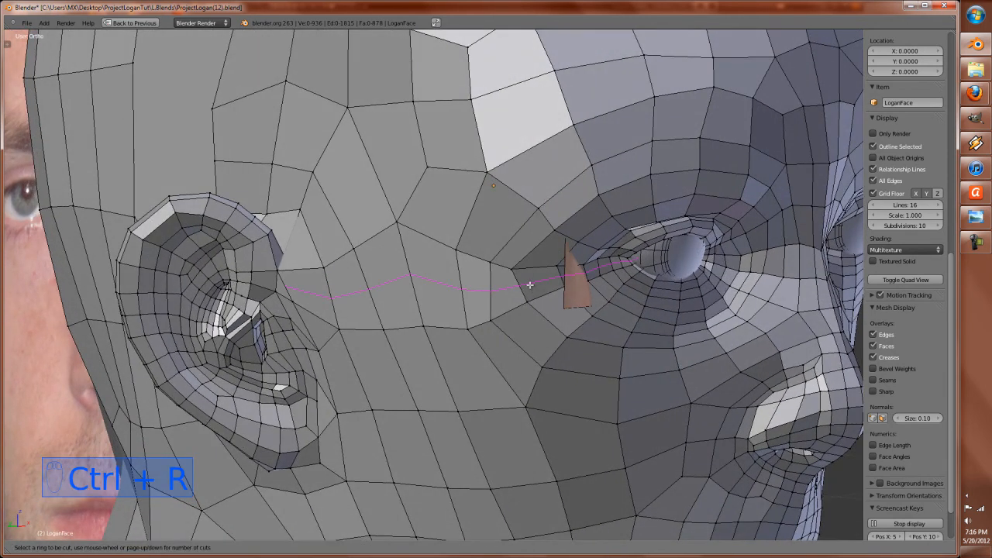
pyautogui.press('Escape')
# Step: Select the vertex where the ear's upper front edge joins the side of the face
pyautogui.moveTo(530, 284); pyautogui.dragTo(575, 275, button='middle')
pyautogui.scroll(3, 509, 263)
pyautogui.keyDown('shift'); pyautogui.moveTo(384, 257); pyautogui.dragTo(439, 294, button='middle'); pyautogui.keyUp('shift')
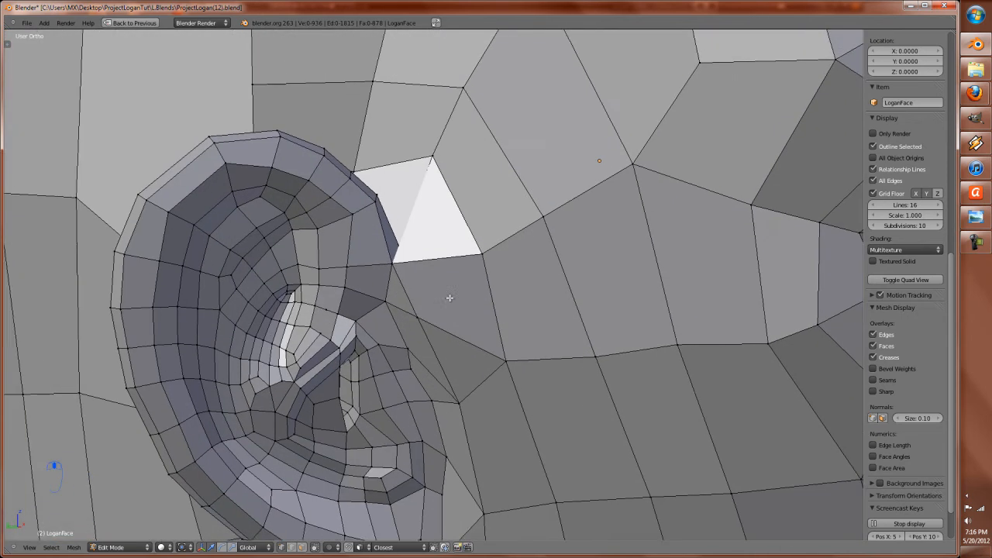
pyautogui.scroll(2, 439, 295)
pyautogui.rightClick(398, 277)
pyautogui.scroll(1, 417, 277)
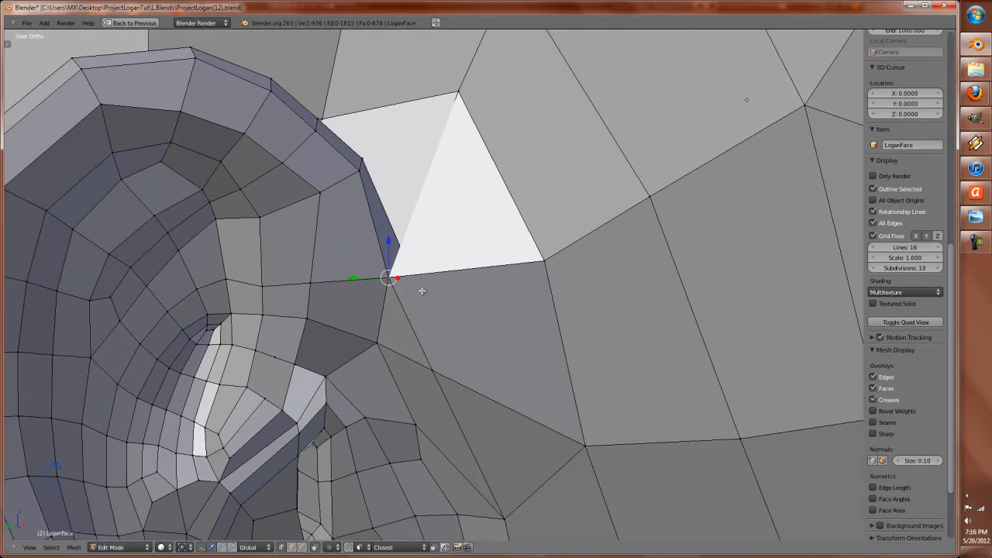
pyautogui.scroll(-3, 421, 291)
# Step: Turn off the Mirror modifier's viewport display and maximize the 3D view on the ear again
pyautogui.hotkey('ctrl', 'Up')
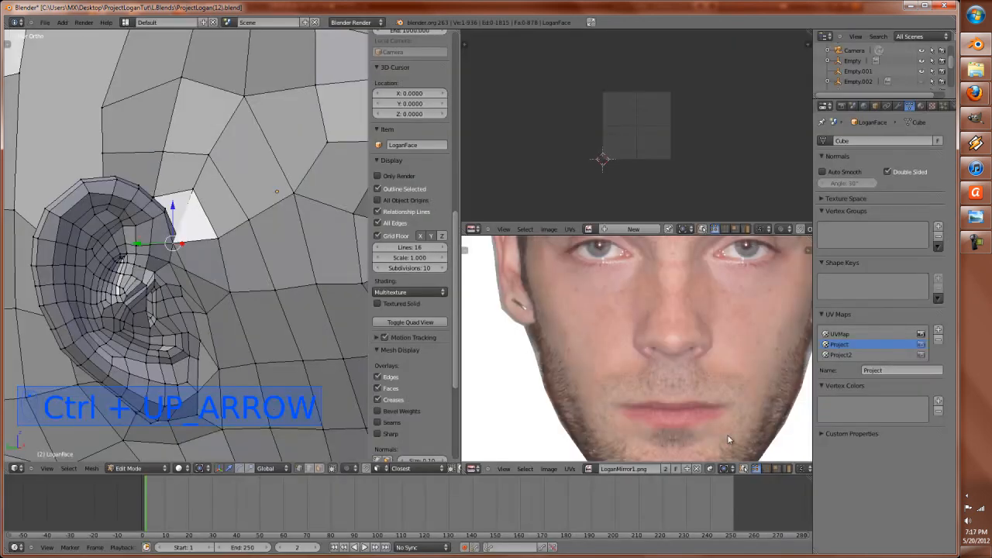
pyautogui.click(898, 106)
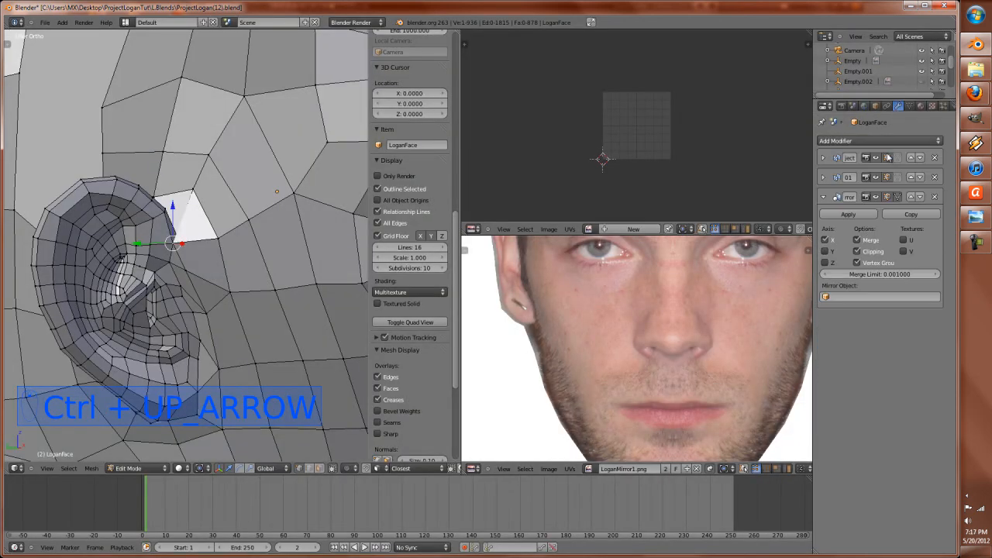
pyautogui.click(875, 199)
pyautogui.scroll(-3, 293, 335)
pyautogui.moveTo(293, 335); pyautogui.dragTo(186, 249, button='middle')
pyautogui.scroll(3, 147, 326)
pyautogui.scroll(6, 167, 258)
pyautogui.keyDown('shift'); pyautogui.moveTo(126, 248); pyautogui.dragTo(210, 292, button='middle'); pyautogui.keyUp('shift')
pyautogui.moveTo(95, 304); pyautogui.dragTo(271, 319, button='middle')
pyautogui.scroll(-3, 150, 313)
pyautogui.hotkey('ctrl', 'Up')
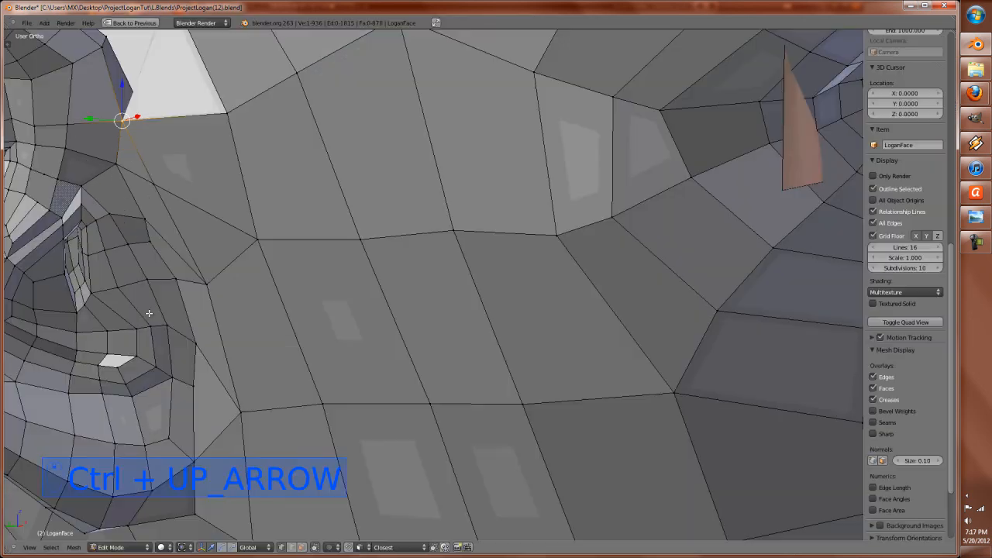
# Step: Rip the mesh at the vertex joining the ear to the temple and pull the split vertices apart
pyautogui.scroll(-4, 270, 360)
pyautogui.keyDown('shift'); pyautogui.moveTo(317, 248); pyautogui.dragTo(344, 403, button='middle'); pyautogui.keyUp('shift')
pyautogui.scroll(8, 487, 307)
pyautogui.moveTo(361, 319); pyautogui.dragTo(365, 318, button='middle')
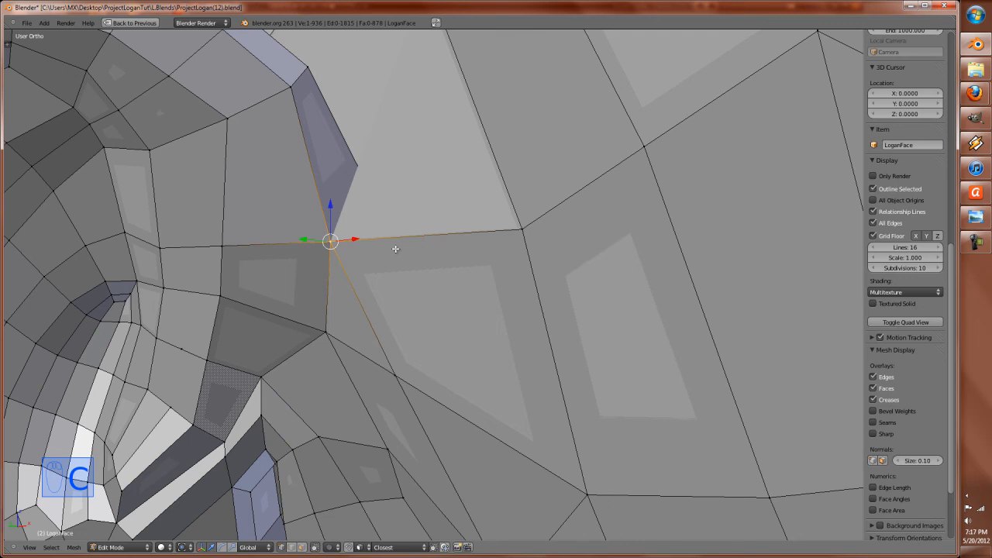
pyautogui.press('v')
pyautogui.click(443, 257)
pyautogui.moveTo(443, 256); pyautogui.dragTo(509, 209, button='middle')
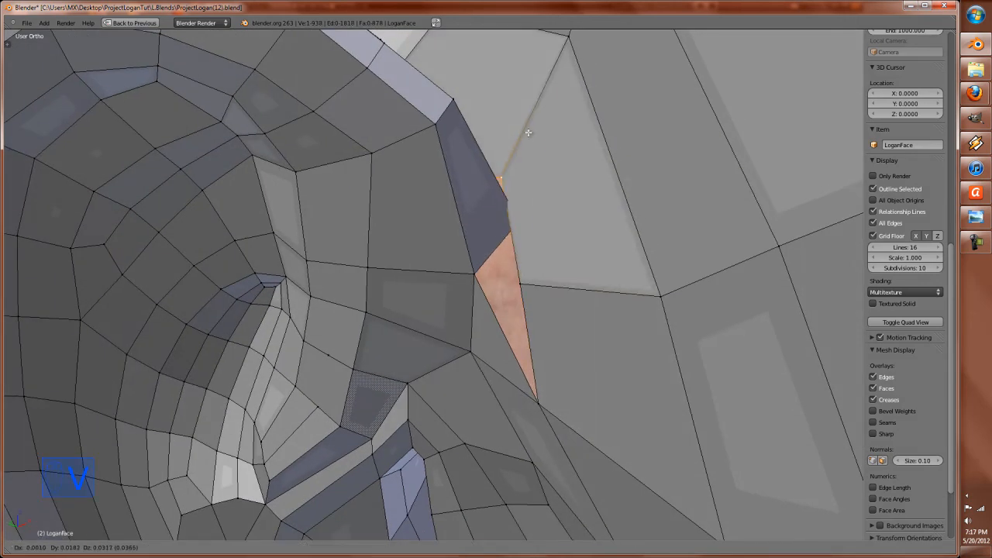
pyautogui.click(531, 164)
pyautogui.moveTo(532, 164); pyautogui.dragTo(477, 247, button='middle')
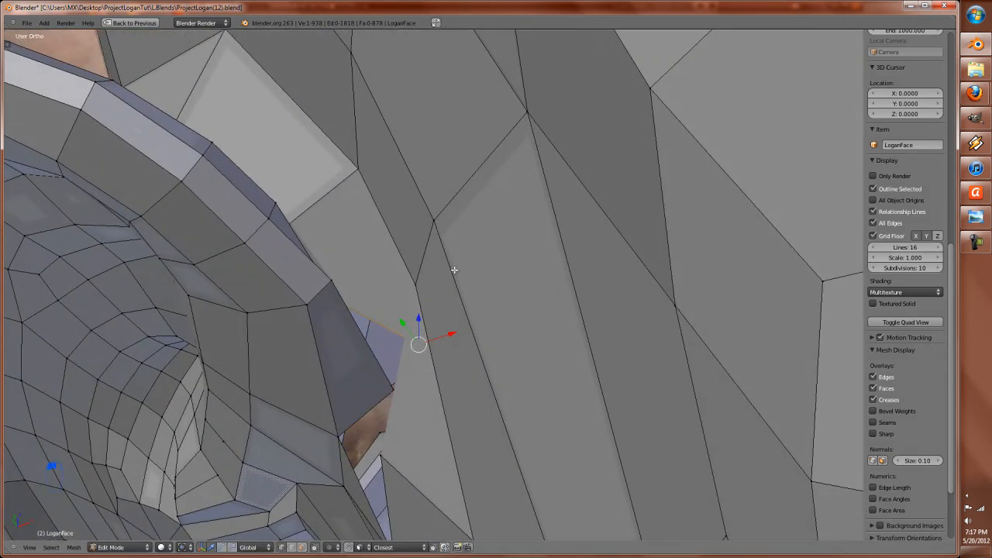
pyautogui.click(367, 390)
# Step: Delete the stray ripped vertex and its narrow faces in the gap at the ear's front rim
pyautogui.moveTo(366, 391); pyautogui.dragTo(216, 333, button='middle')
pyautogui.keyDown('shift'); pyautogui.moveTo(296, 308); pyautogui.dragTo(388, 450, button='middle'); pyautogui.keyUp('shift')
pyautogui.scroll(4, 275, 212)
pyautogui.moveTo(275, 212); pyautogui.dragTo(455, 294, button='middle')
pyautogui.scroll(3, 350, 257)
pyautogui.keyDown('shift'); pyautogui.moveTo(290, 236); pyautogui.dragTo(525, 302, button='middle'); pyautogui.keyUp('shift')
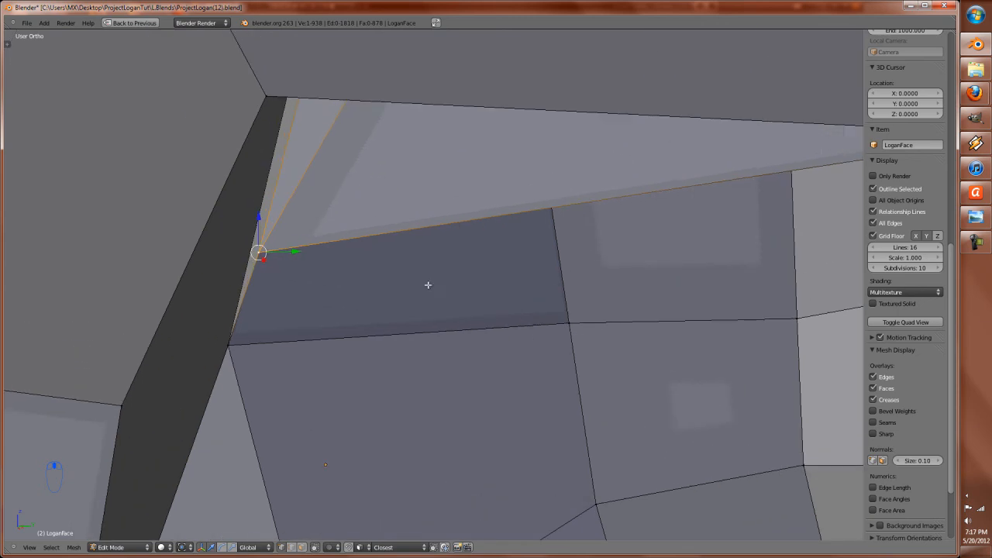
pyautogui.moveTo(372, 276); pyautogui.dragTo(530, 416, button='middle')
pyautogui.click(347, 217)
# Step: Add a loop cut running from the ear's upper front edge up across the side of the head
pyautogui.scroll(-3, 332, 257)
pyautogui.rightClick(348, 374)
pyautogui.moveTo(375, 392); pyautogui.dragTo(505, 299, button='middle')
pyautogui.scroll(-4, 505, 299)
pyautogui.hotkey('ctrl', 'r')
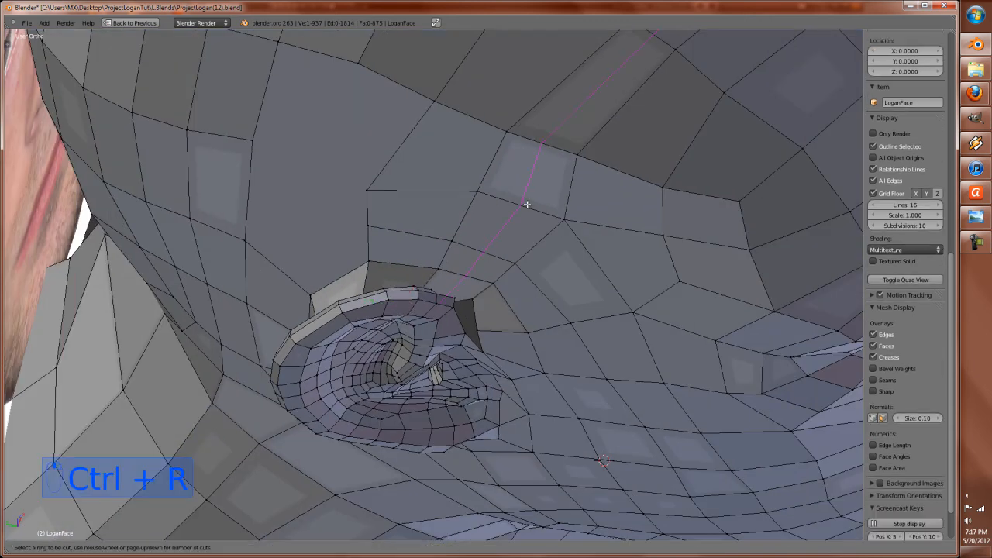
pyautogui.click(527, 205)
pyautogui.click(527, 207)
pyautogui.moveTo(527, 208); pyautogui.dragTo(449, 348, button='middle')
pyautogui.scroll(2, 506, 268)
pyautogui.scroll(2, 507, 268)
# Step: Fill in two faces between the ear's rim and the side of the head at the ripped gap
pyautogui.rightClick(450, 347)
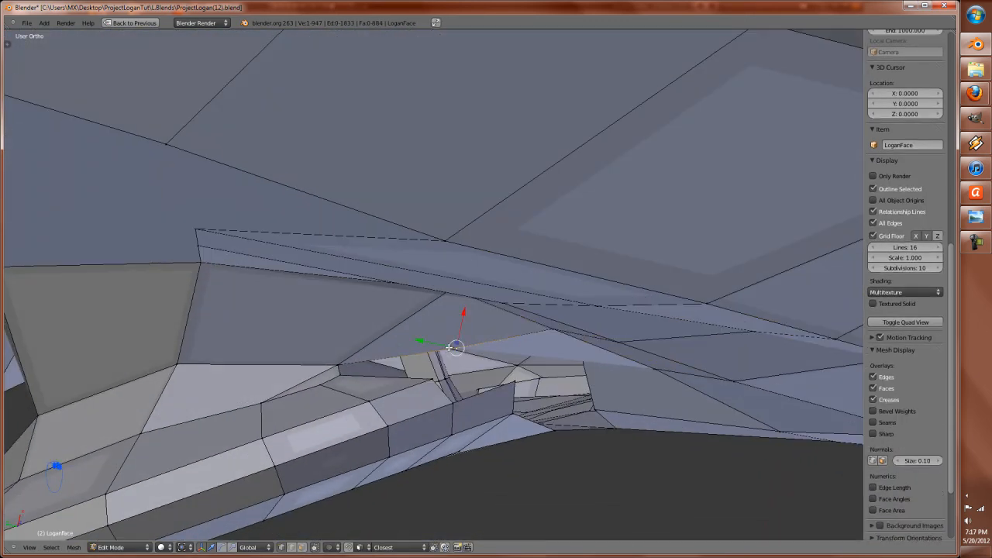
pyautogui.keyDown('shift'); pyautogui.rightClick(341, 373); pyautogui.keyUp('shift')
pyautogui.moveTo(384, 390); pyautogui.dragTo(379, 367, button='middle')
pyautogui.press('f')
pyautogui.rightClick(353, 349)
pyautogui.keyDown('shift'); pyautogui.rightClick(371, 331); pyautogui.keyUp('shift')
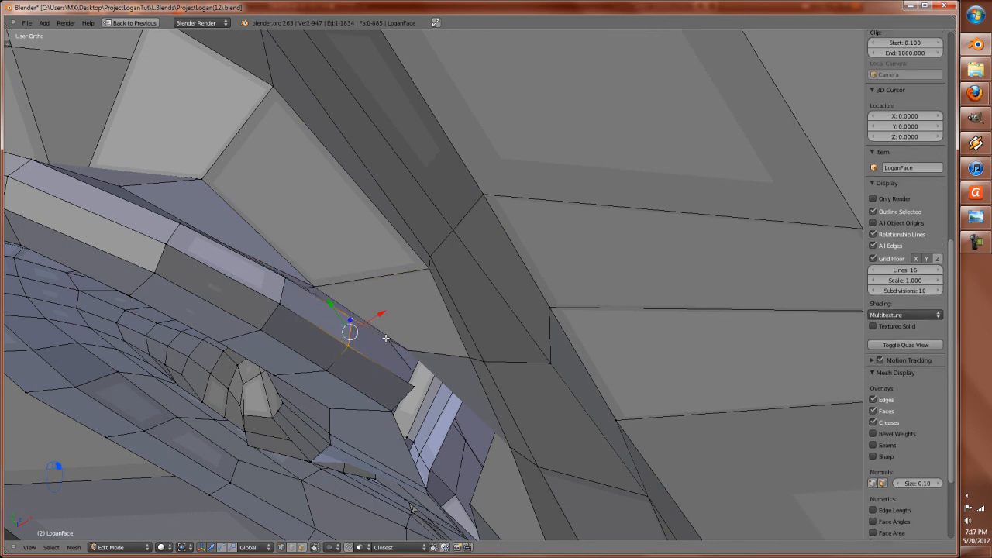
pyautogui.press('f')
# Step: Move the vertex at the ear rim's front tip to tidy the corner of the gap
pyautogui.moveTo(416, 397); pyautogui.dragTo(395, 332, button='middle')
pyautogui.rightClick(399, 305)
pyautogui.press('g')
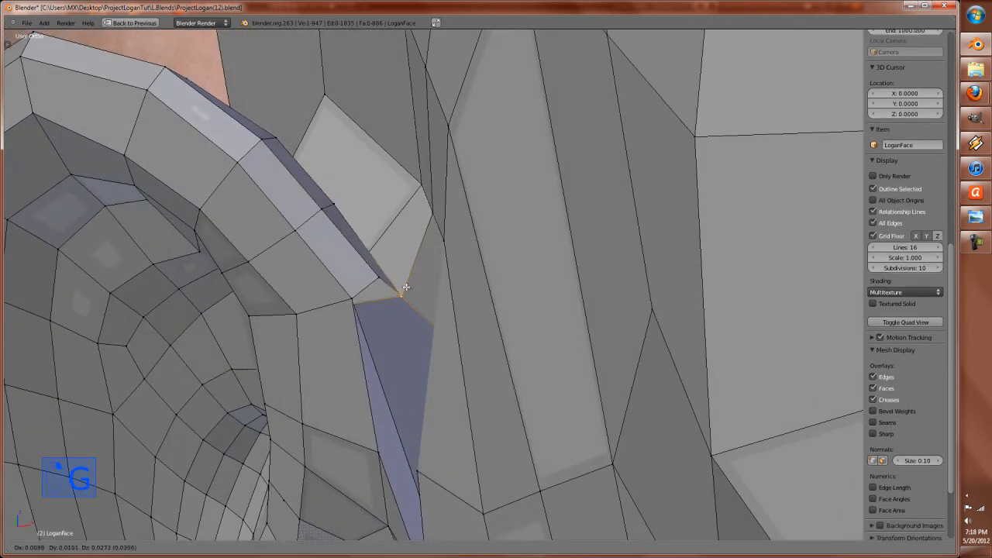
pyautogui.click(405, 299)
pyautogui.moveTo(405, 300); pyautogui.dragTo(388, 303, button='middle')
# Step: Switch to edge selection and shift an edge at the front end of the ear's rim along one axis
pyautogui.hotkey('ctrl', 'Tab')
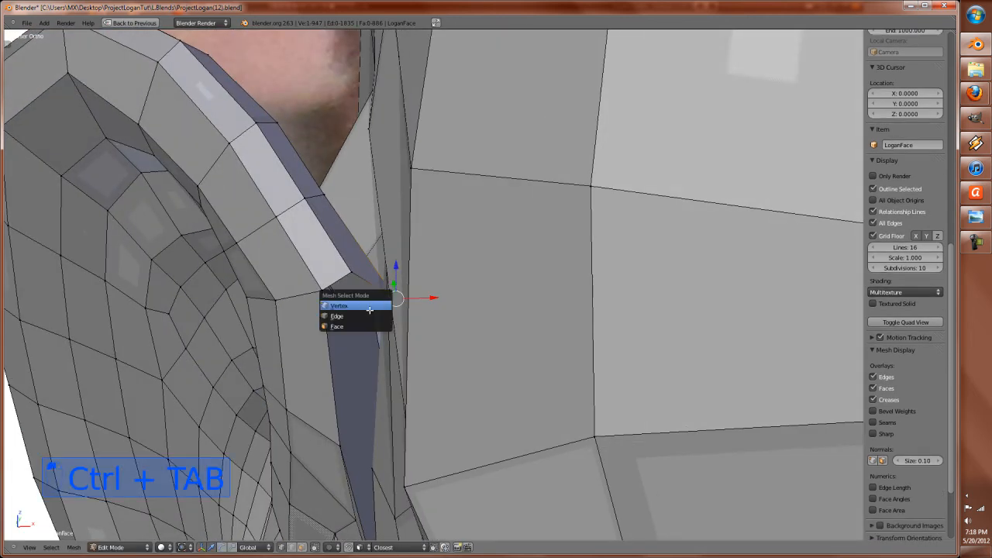
pyautogui.click(349, 327)
pyautogui.rightClick(351, 290)
pyautogui.moveTo(441, 313); pyautogui.dragTo(349, 248, button='middle')
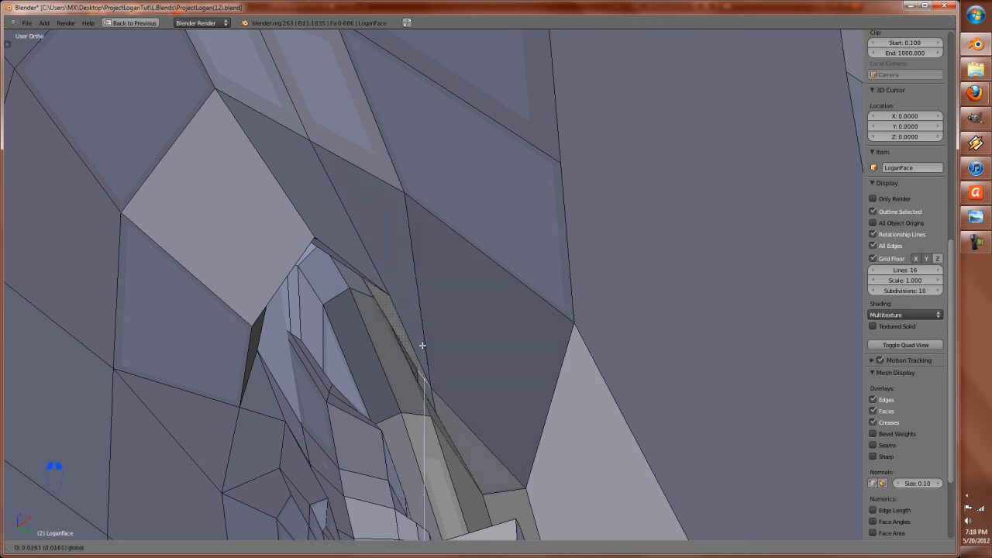
pyautogui.moveTo(388, 340); pyautogui.dragTo(445, 391, button='middle')
pyautogui.scroll(3, 436, 410)
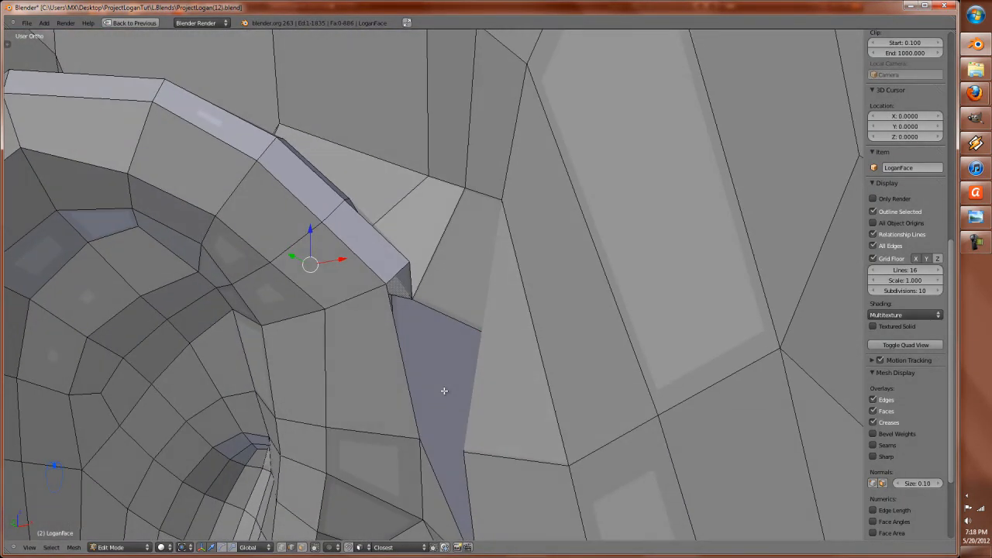
# Step: Deselect everything and knife-cut a bent edge across the face just below the ear rim's front end
pyautogui.moveTo(391, 376); pyautogui.dragTo(430, 381, button='middle')
pyautogui.scroll(2, 451, 407)
pyautogui.press('a')
pyautogui.press('a')
pyautogui.press('a')
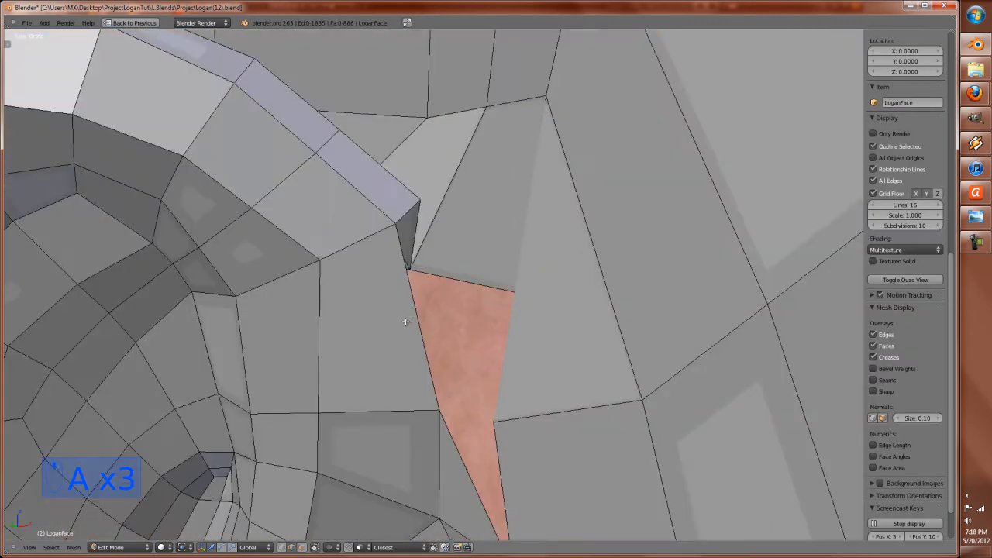
pyautogui.moveTo(405, 322); pyautogui.dragTo(396, 325, button='middle')
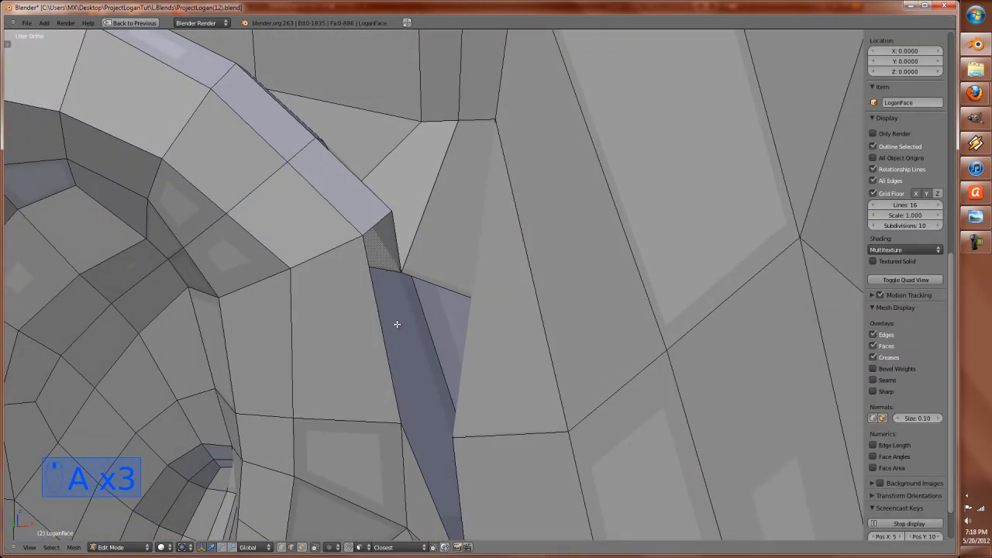
pyautogui.press('k')
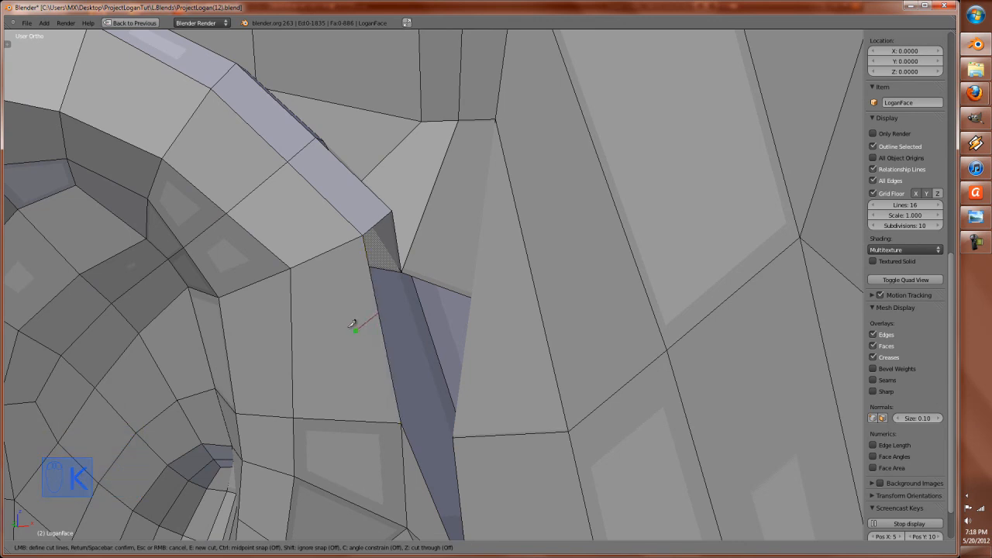
pyautogui.click(291, 269)
pyautogui.press('Return')
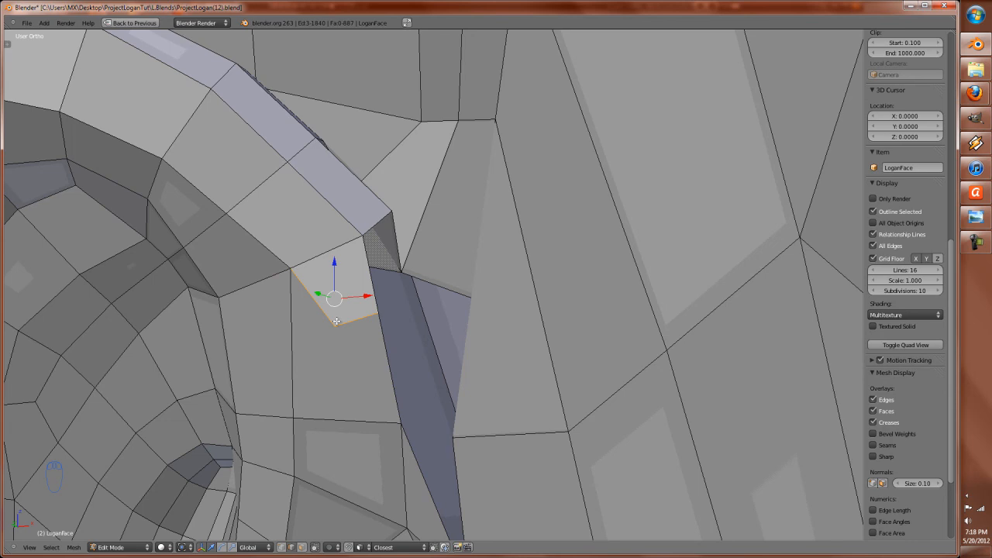
# Step: Knife-cut downward from the new corner through the faces below, branching to the inner edge and the ear's front edge
pyautogui.press('k')
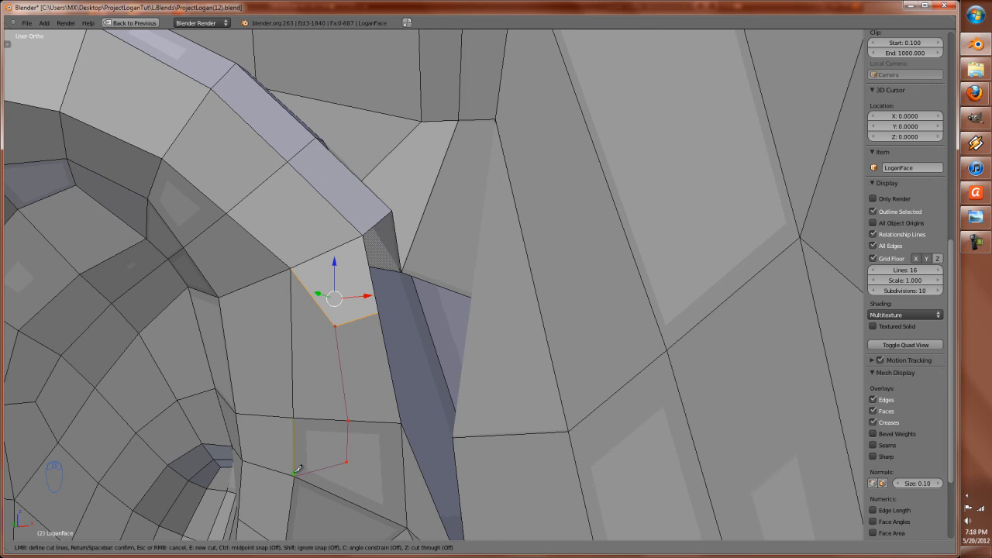
pyautogui.click(296, 472)
pyautogui.press('Return')
pyautogui.press('k')
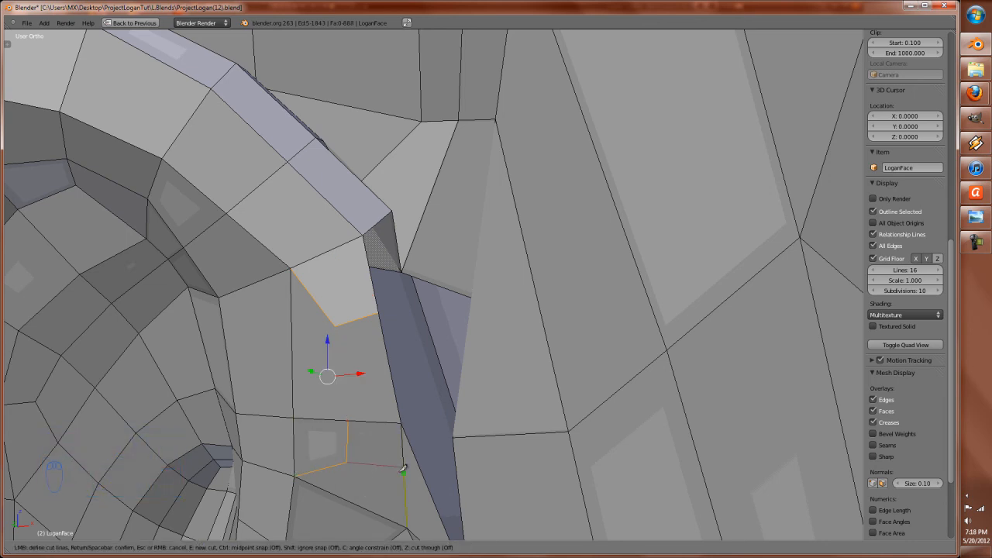
pyautogui.click(403, 469)
pyautogui.press('Return')
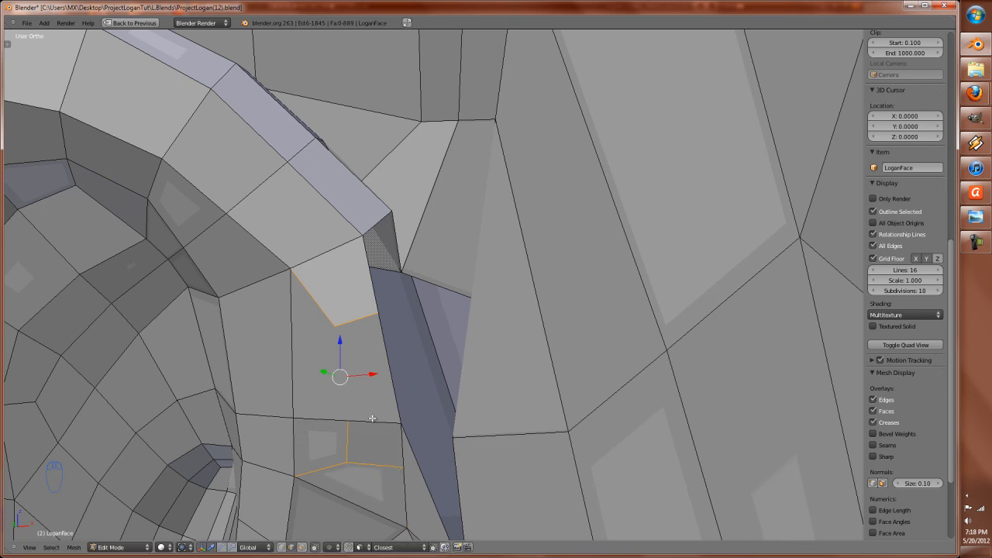
# Step: Knife-cut an edge from the rim corner down to the cut below, then merge the tiny leftover edge at its center
pyautogui.press('k')
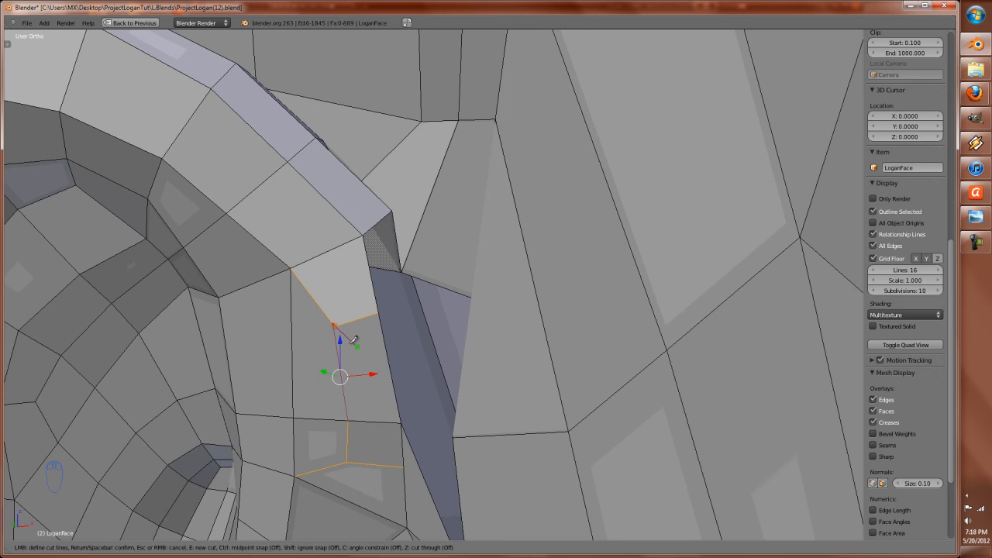
pyautogui.press('Return')
pyautogui.scroll(5, 343, 345)
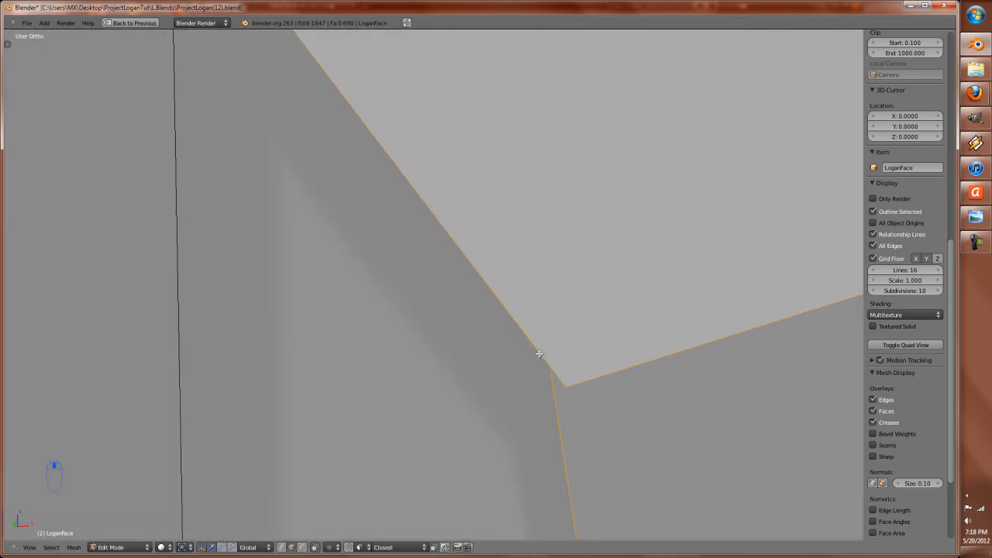
pyautogui.rightClick(550, 367)
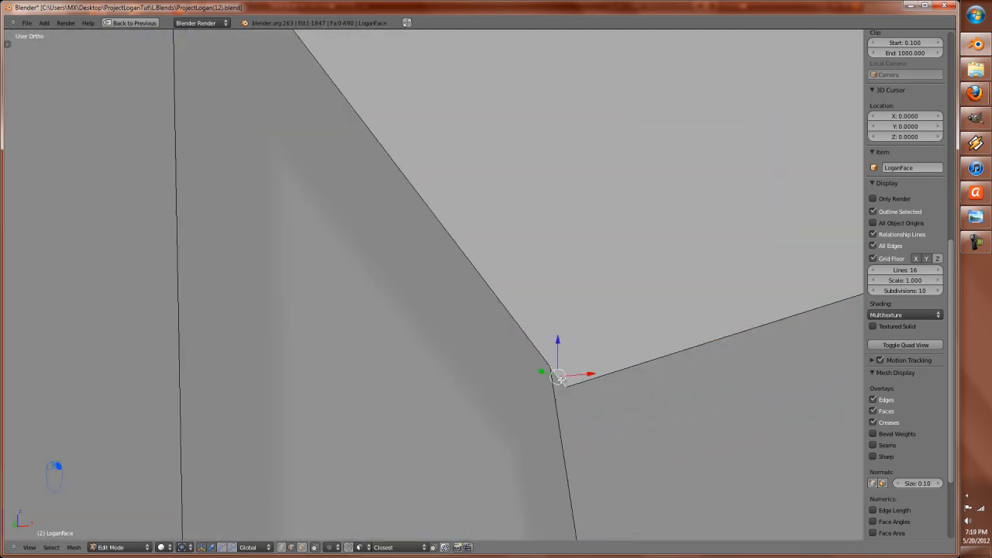
pyautogui.hotkey('alt', 'm')
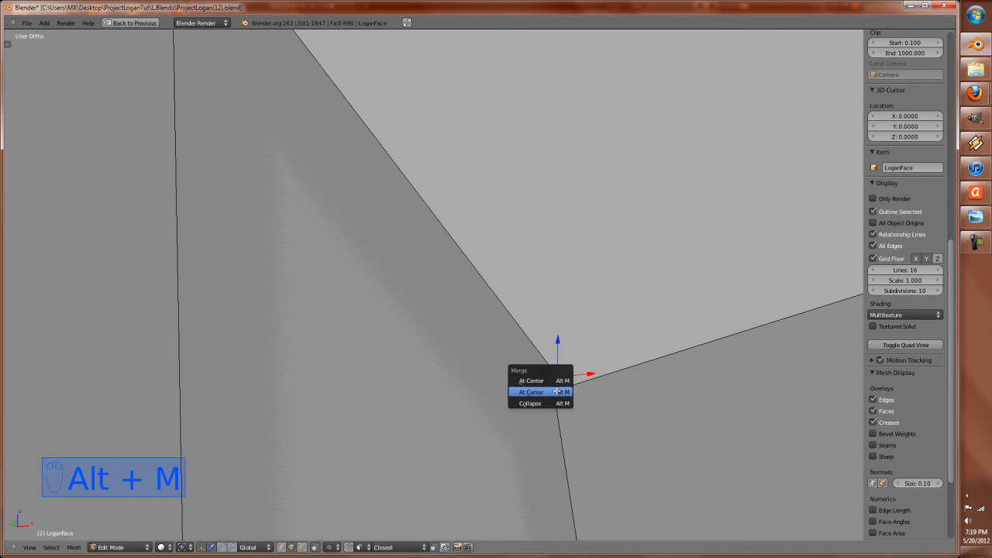
pyautogui.click(554, 379)
pyautogui.scroll(-5, 558, 376)
# Step: Switch to vertex selection and dissolve the stray vertex beside the merged rim corner
pyautogui.scroll(5, 545, 372)
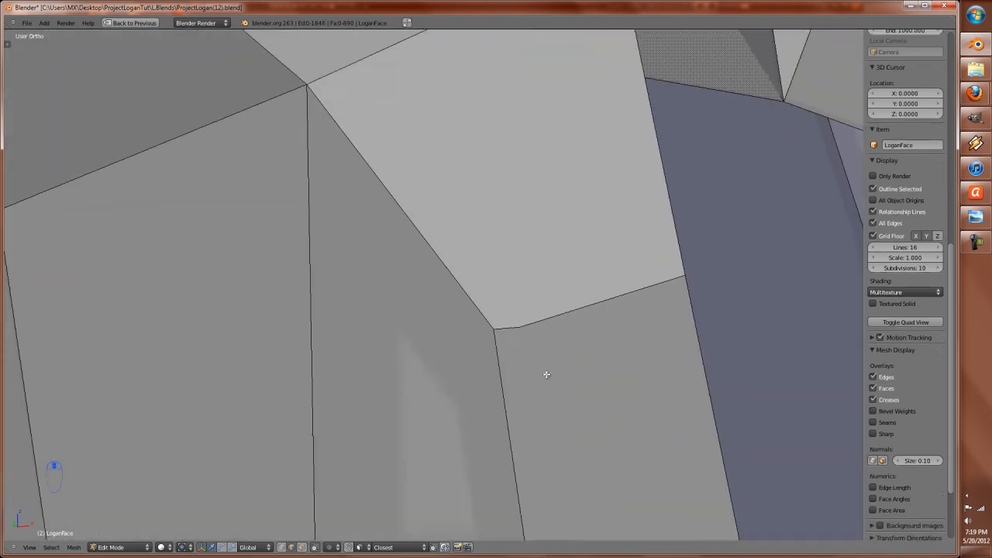
pyautogui.hotkey('ctrl', 'Tab')
pyautogui.click(542, 360)
pyautogui.press('x')
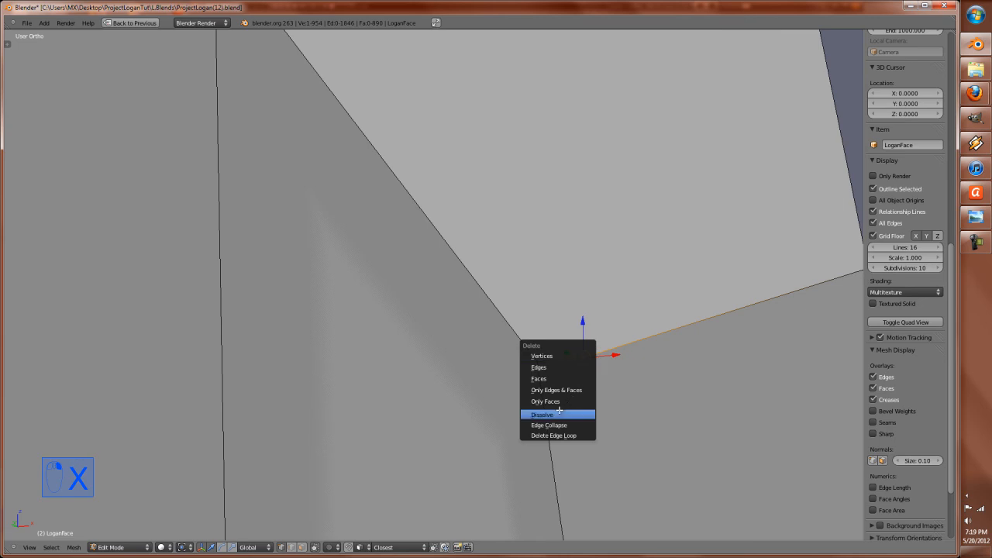
pyautogui.click(559, 413)
pyautogui.scroll(-8, 564, 387)
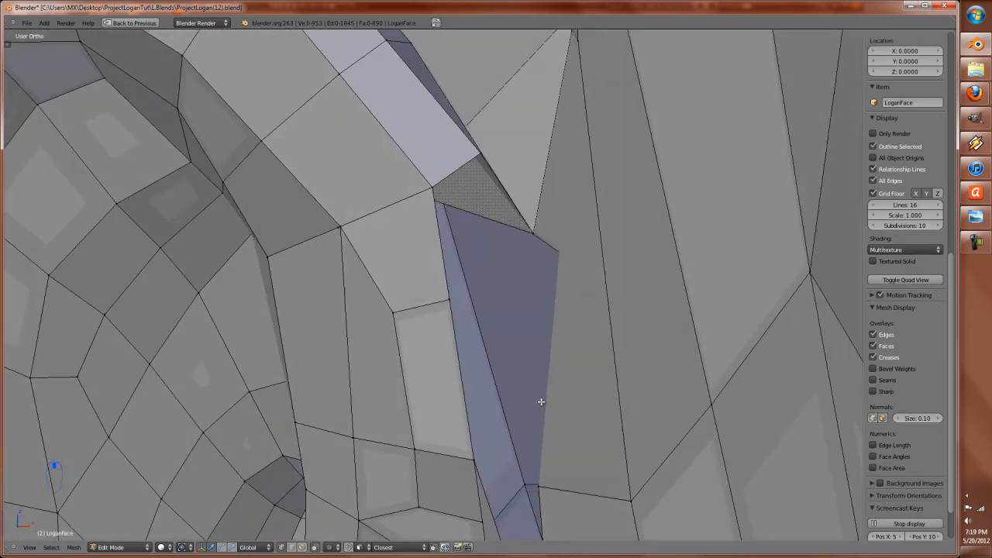
# Step: Fill a face between the ear rim's front end, the vertex on the ear's front edge and the adjoining face vertex
pyautogui.scroll(-1, 541, 401)
pyautogui.rightClick(447, 324)
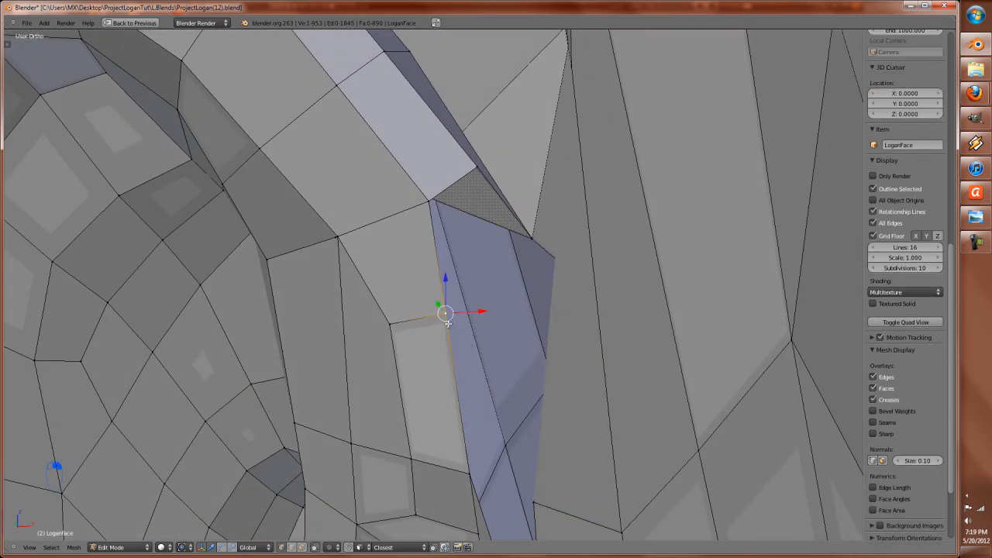
pyautogui.keyDown('shift'); pyautogui.rightClick(432, 195); pyautogui.keyUp('shift')
pyautogui.keyDown('shift'); pyautogui.rightClick(475, 171); pyautogui.keyUp('shift')
pyautogui.keyDown('shift'); pyautogui.rightClick(531, 228); pyautogui.keyUp('shift')
pyautogui.press('f')
# Step: Fill a second four-vertex face below it, bridging the ear's front edge to the side of the face
pyautogui.moveTo(536, 268); pyautogui.dragTo(553, 270, button='middle')
pyautogui.rightClick(525, 299)
pyautogui.keyDown('shift'); pyautogui.rightClick(558, 224); pyautogui.keyUp('shift')
pyautogui.moveTo(659, 291); pyautogui.dragTo(679, 292, button='middle')
pyautogui.keyDown('shift'); pyautogui.rightClick(760, 254); pyautogui.keyUp('shift')
pyautogui.keyDown('shift'); pyautogui.rightClick(668, 438); pyautogui.keyUp('shift')
pyautogui.moveTo(667, 434); pyautogui.dragTo(641, 427, button='middle')
pyautogui.press('f')
# Step: Switch the head to Sculpt Mode and check the new faces at the front of the ear
pyautogui.press('Tab')
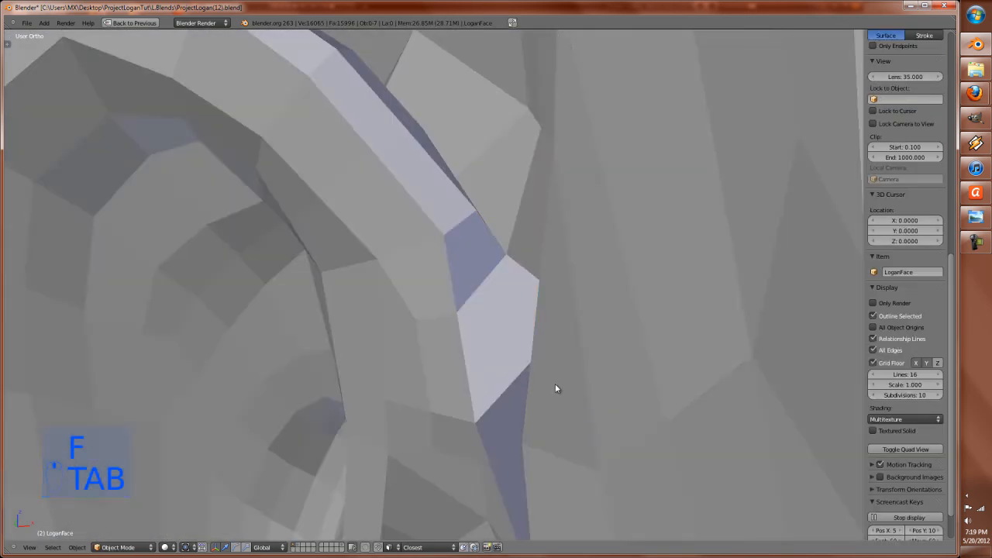
pyautogui.click(122, 547)
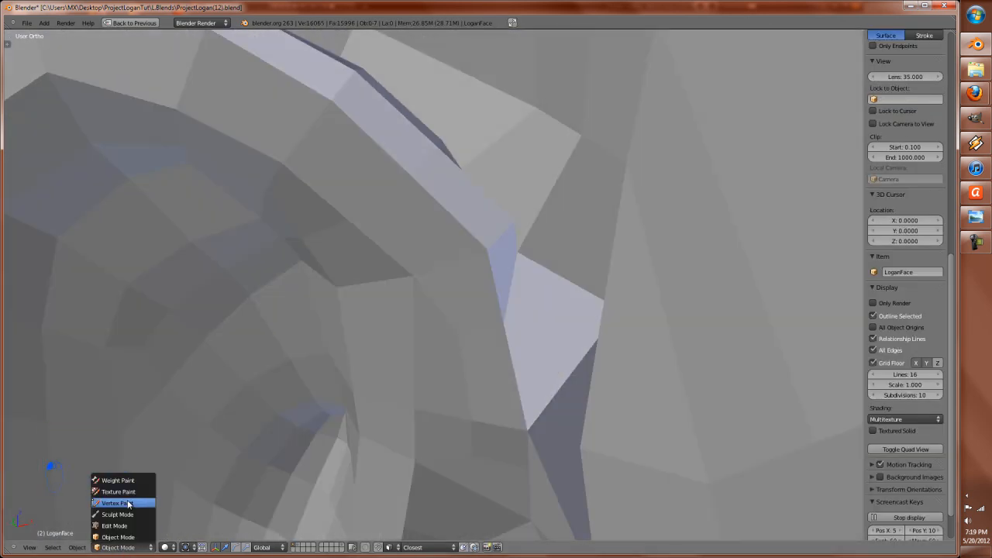
pyautogui.click(128, 514)
pyautogui.moveTo(416, 375)
pyautogui.mouseDown(button='middle')
pyautogui.moveTo(576, 339)
pyautogui.moveTo(664, 299)
pyautogui.moveTo(635, 383)
pyautogui.moveTo(638, 361)
pyautogui.moveTo(640, 374)
pyautogui.moveTo(535, 317)
pyautogui.mouseUp(button='middle')
# Step: Return to Edit Mode with face selection and delete the triangular face below the new bridging face
pyautogui.press('Tab')
pyautogui.scroll(2, 641, 374)
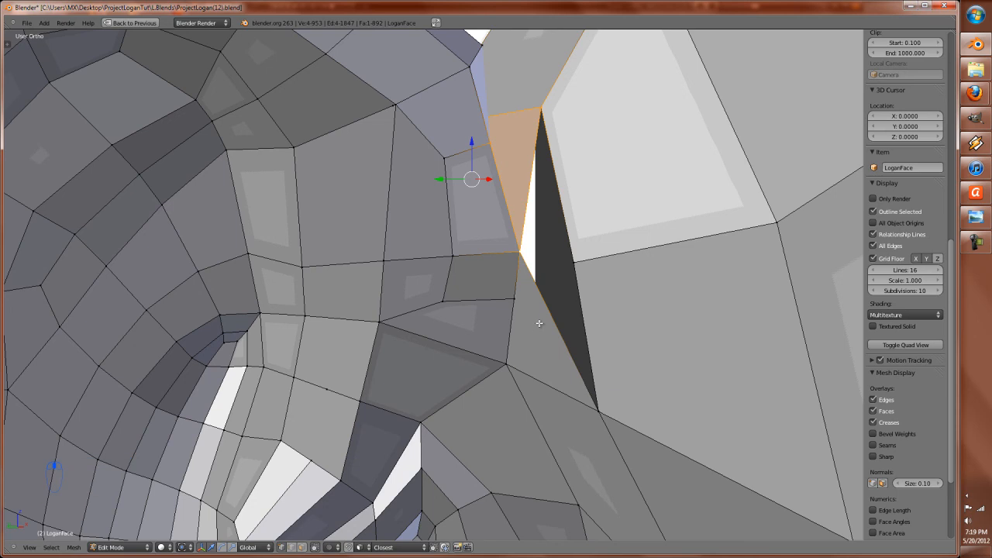
pyautogui.hotkey('ctrl', 'Tab')
pyautogui.click(508, 344)
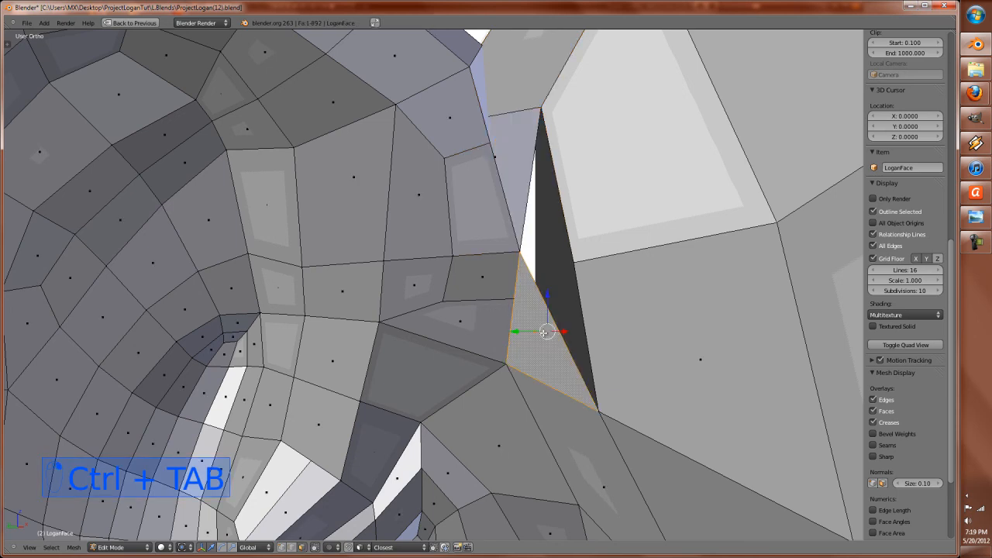
pyautogui.press('x')
pyautogui.click(533, 296)
pyautogui.scroll(-5, 588, 303)
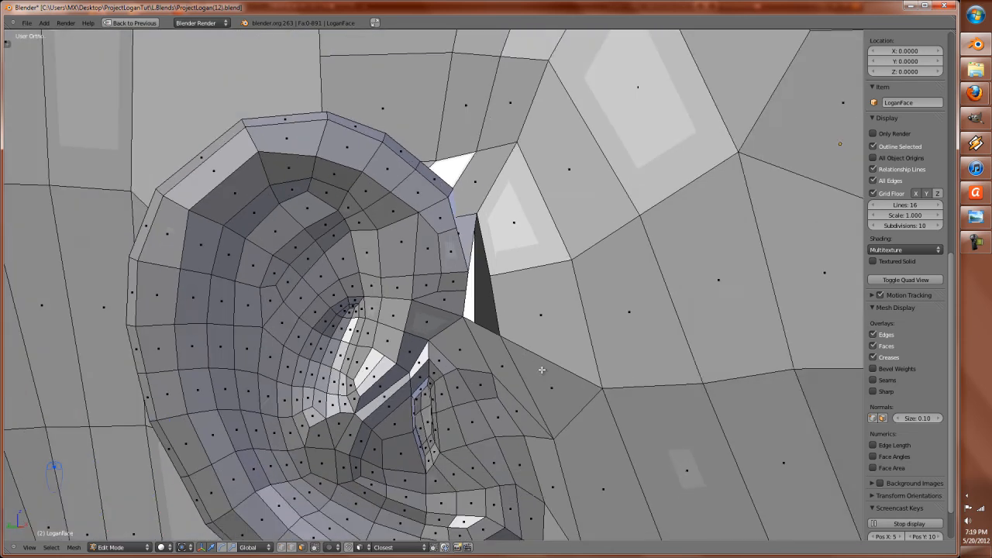
# Step: In the left side view, use vertex selection to move the gap's front and top corner vertices forward, widening the opening
pyautogui.press('KP_1')
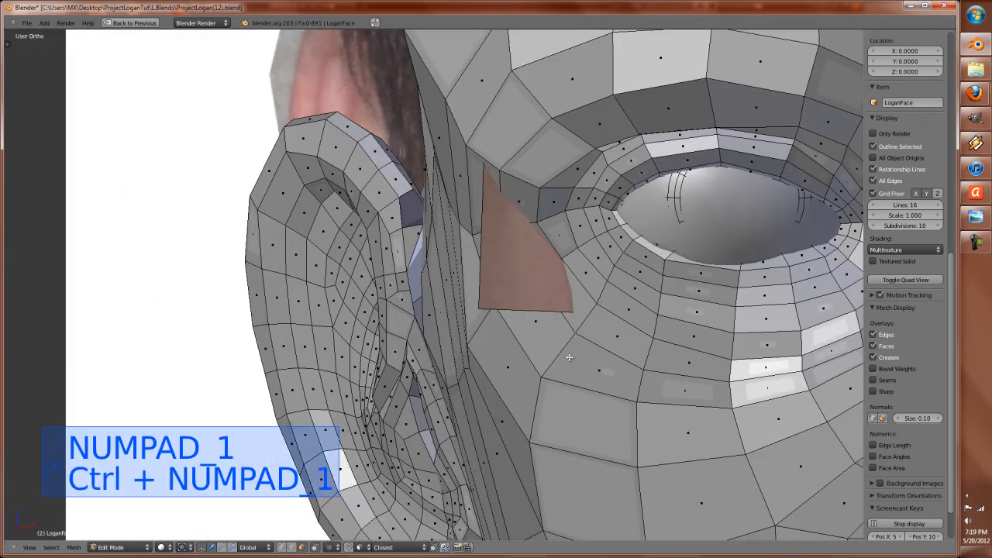
pyautogui.press('ctrl+KP_1')
pyautogui.press('ctrl+KP_3')
pyautogui.scroll(6, 569, 358)
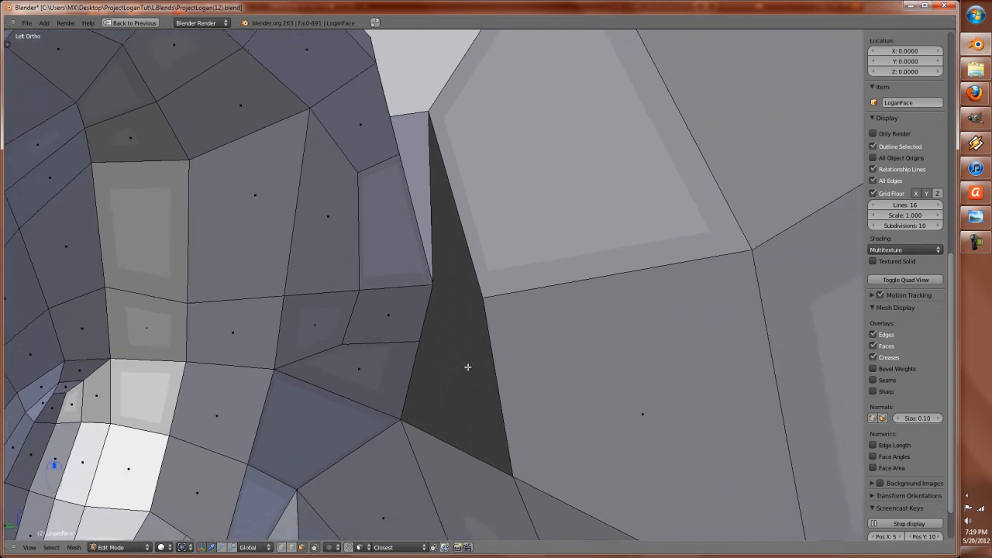
pyautogui.scroll(-3, 467, 366)
pyautogui.hotkey('ctrl', 'Tab')
pyautogui.click(467, 349)
pyautogui.press('g')
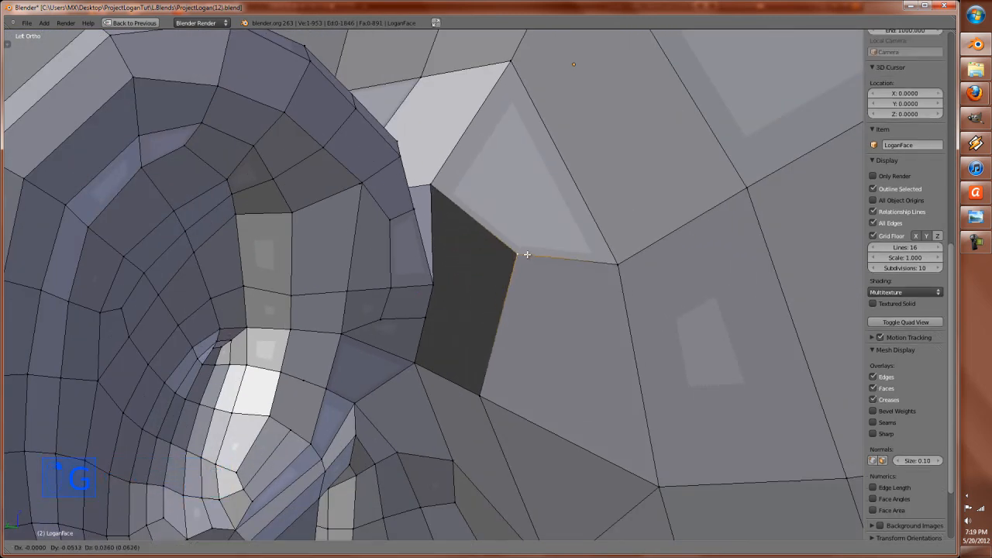
pyautogui.press('g')
pyautogui.click(464, 213)
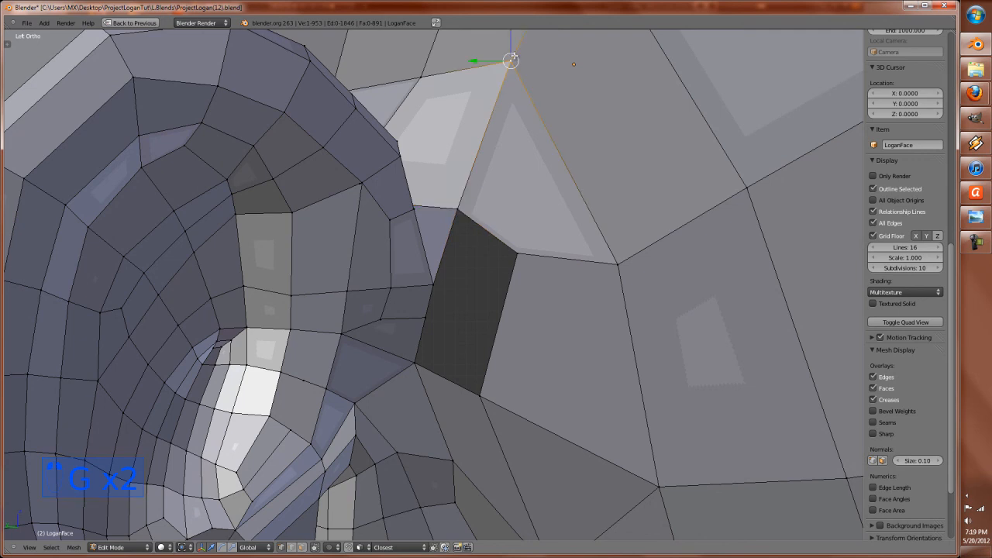
# Step: Pull the two face vertices above the gap downward to even out the faces around the ear's upper front
pyautogui.rightClick(514, 57)
pyautogui.press('g')
pyautogui.click(503, 116)
pyautogui.rightClick(420, 79)
pyautogui.press('g')
pyautogui.click(400, 103)
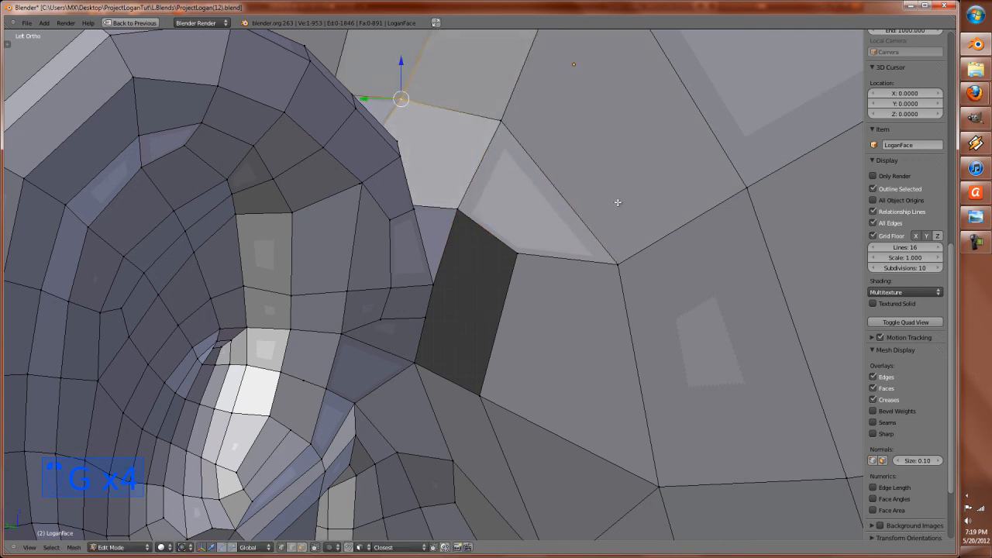
pyautogui.rightClick(504, 124)
pyautogui.press('g')
pyautogui.click(502, 149)
# Step: Nudge the gap's top and front corner vertices downward to smooth the opening's outline
pyautogui.scroll(-1, 502, 148)
pyautogui.rightClick(456, 224)
pyautogui.press('g')
pyautogui.click(466, 235)
pyautogui.rightClick(504, 258)
pyautogui.press('g')
pyautogui.click(497, 282)
# Step: Move the two face vertices ahead of the gap back toward the ear
pyautogui.press('g')
pyautogui.click(574, 269)
pyautogui.rightClick(579, 270)
pyautogui.press('g')
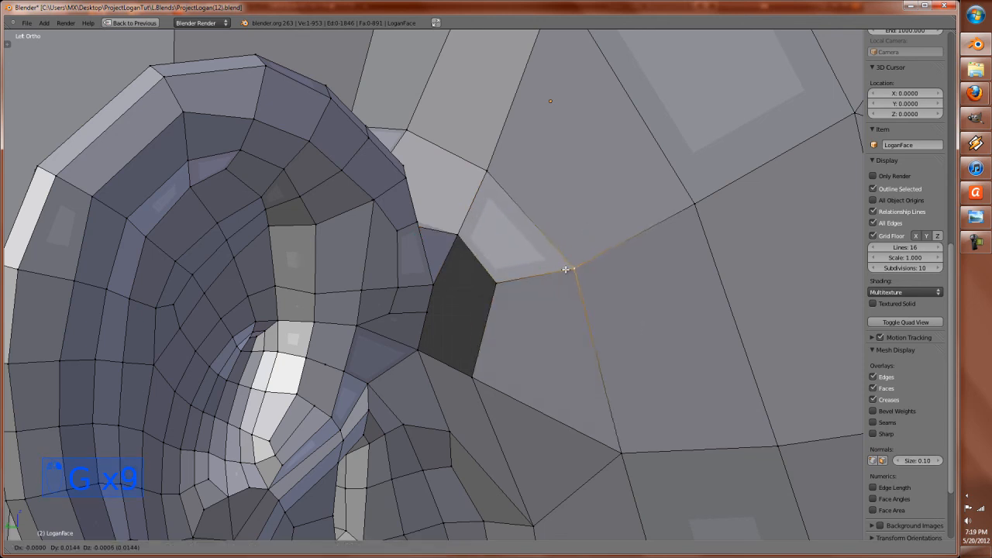
pyautogui.click(548, 269)
pyautogui.scroll(-3, 560, 310)
pyautogui.rightClick(540, 371)
pyautogui.press('g')
pyautogui.click(507, 347)
# Step: Switch to Sculpt Mode and brush the face surface just in front of the ear's gap
pyautogui.press('Tab')
pyautogui.moveTo(500, 348); pyautogui.dragTo(515, 290)
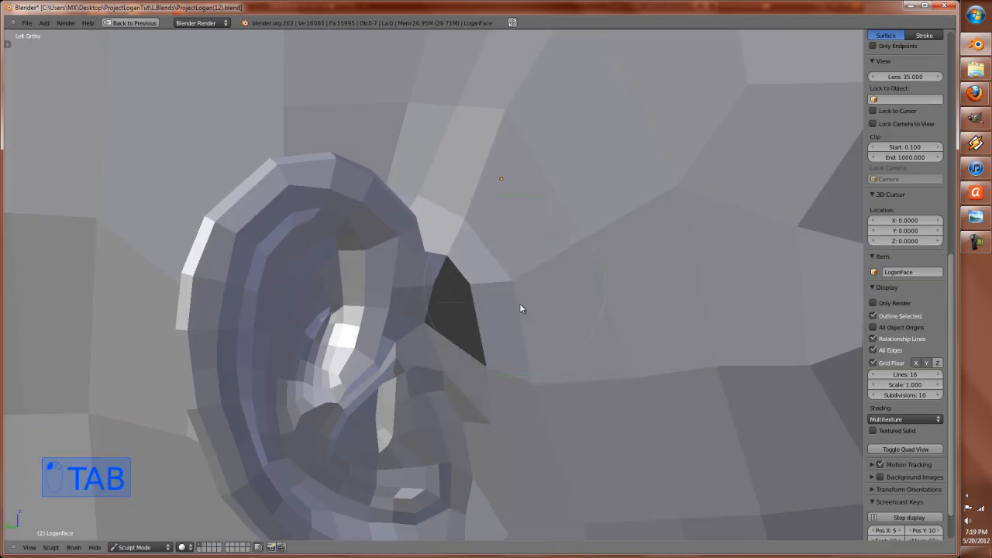
# Step: Switch the head mesh from Sculpt Mode to Edit Mode around the front of the ear
pyautogui.moveTo(501, 385); pyautogui.dragTo(485, 356)
pyautogui.moveTo(485, 357)
pyautogui.mouseDown(button='middle')
pyautogui.moveTo(445, 359)
pyautogui.moveTo(470, 380)
pyautogui.mouseUp(button='middle')
pyautogui.scroll(3, 447, 357)
pyautogui.press('Tab')
pyautogui.scroll(-3, 474, 403)
pyautogui.keyDown('shift'); pyautogui.moveTo(483, 442); pyautogui.dragTo(498, 341, button='middle'); pyautogui.keyUp('shift')
# Step: Rip the cheek vertex in front of the earlobe and pull the split corner upward to open a gap
pyautogui.hotkey('ctrl', 'r')
pyautogui.scroll(4, 500, 365)
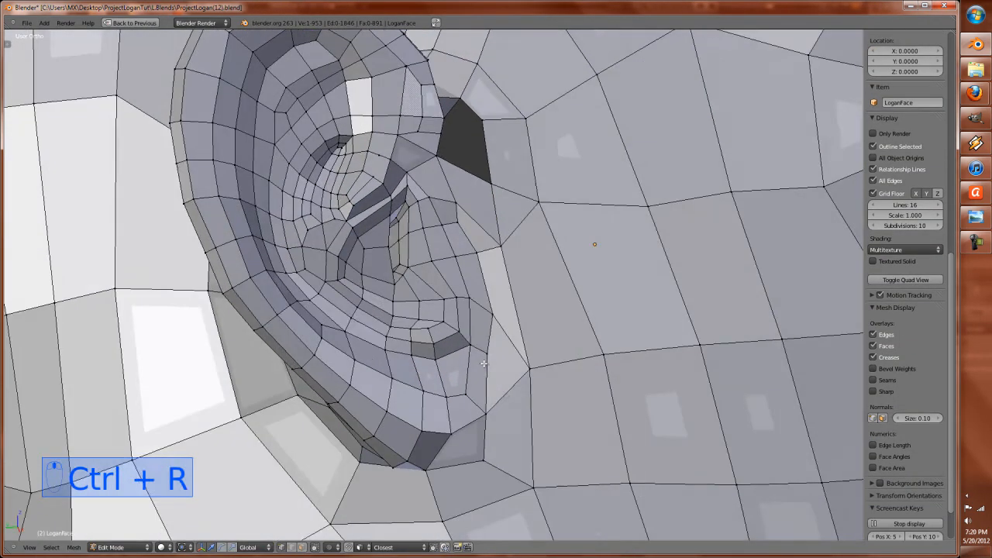
pyautogui.rightClick(566, 399)
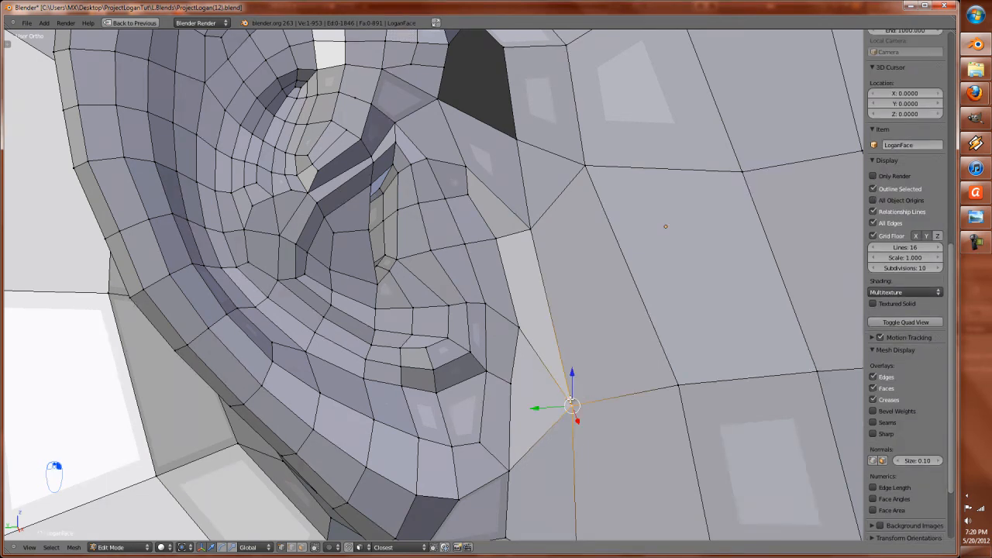
pyautogui.press('v')
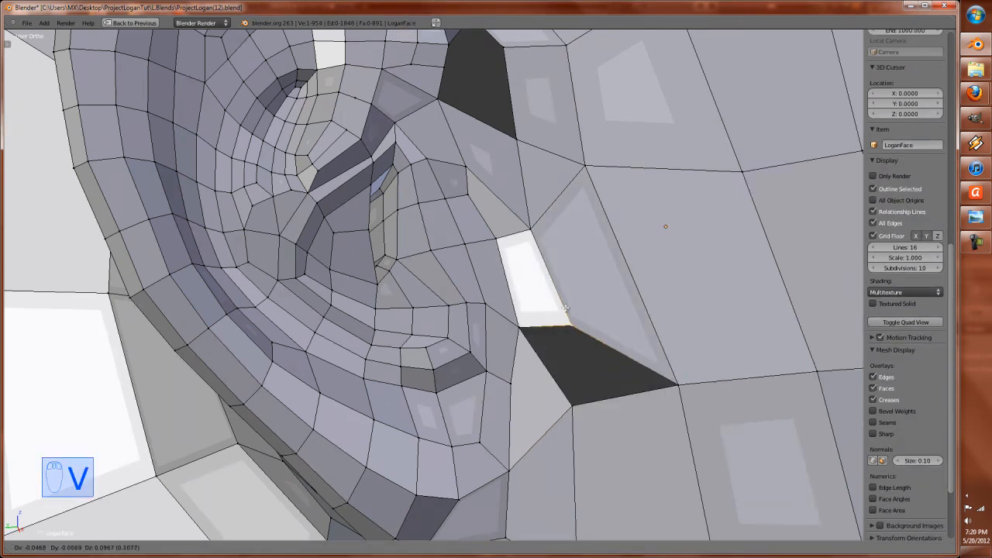
pyautogui.click(526, 327)
pyautogui.moveTo(526, 327); pyautogui.dragTo(559, 355, button='middle')
pyautogui.scroll(3, 559, 355)
pyautogui.moveTo(549, 312); pyautogui.dragTo(520, 331, button='middle')
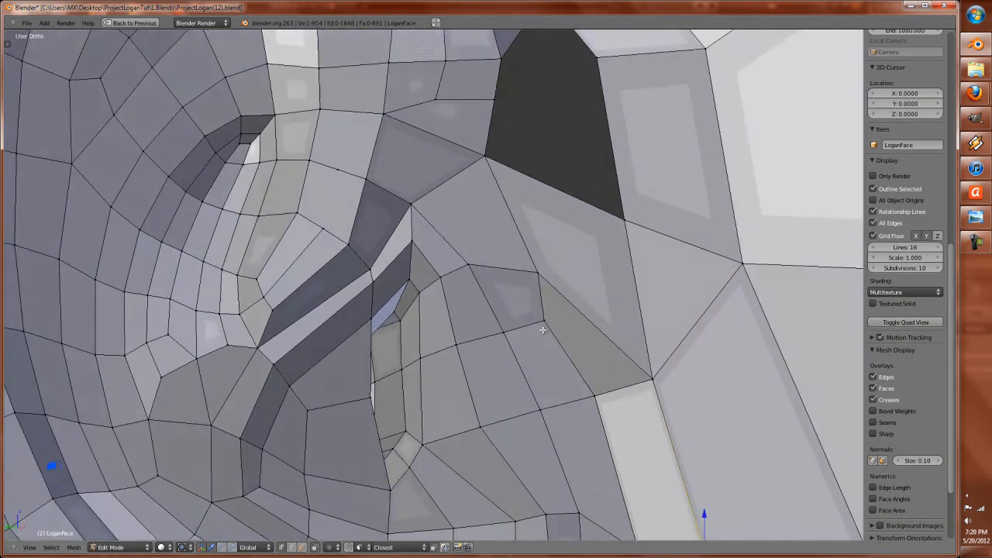
# Step: In face select mode, delete the two faces between the ear and cheek directly below the existing hole
pyautogui.scroll(-3, 521, 331)
pyautogui.hotkey('ctrl', 'Tab')
pyautogui.click(524, 346)
pyautogui.rightClick(534, 284)
pyautogui.press('x')
pyautogui.click(533, 284)
pyautogui.moveTo(534, 284); pyautogui.dragTo(536, 315, button='middle')
pyautogui.scroll(-3, 562, 372)
pyautogui.scroll(3, 561, 372)
# Step: In vertex select mode, rip the hole's lower front corner vertex upward and merge it at center with the vertex above
pyautogui.hotkey('ctrl', 'Tab')
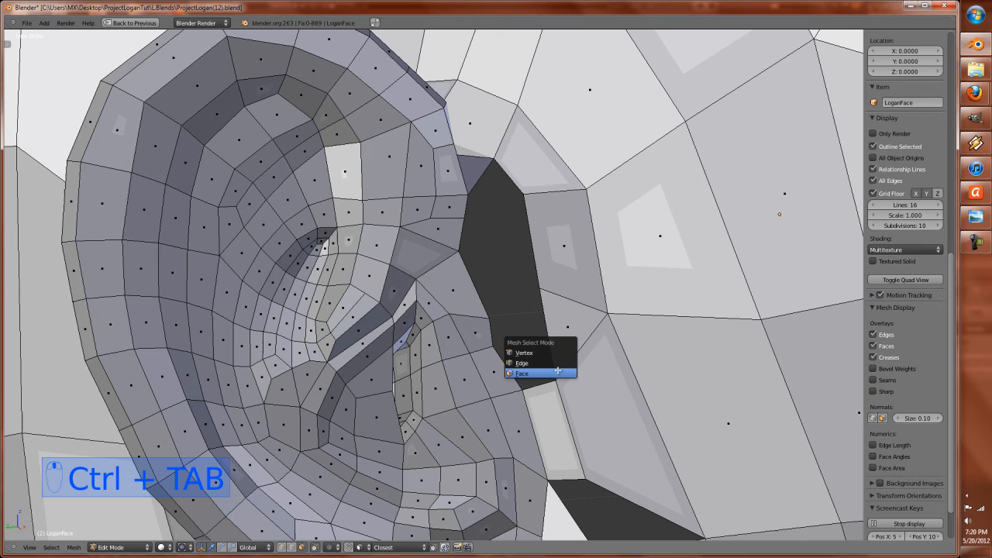
pyautogui.click(542, 350)
pyautogui.rightClick(553, 369)
pyautogui.keyDown('shift'); pyautogui.moveTo(547, 313); pyautogui.dragTo(546, 303, button='right'); pyautogui.keyUp('shift')
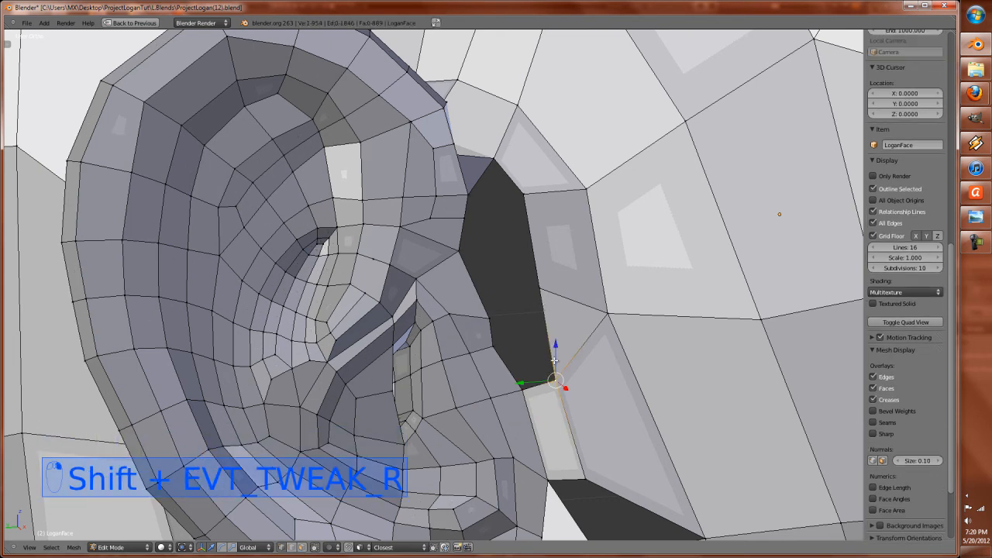
pyautogui.press('v')
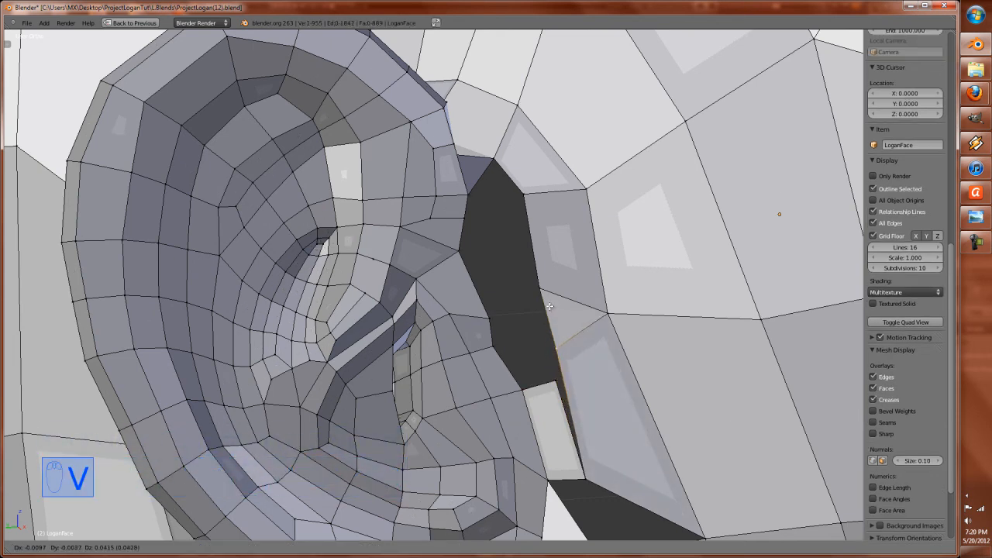
pyautogui.click(548, 288)
pyautogui.hotkey('alt', 'm')
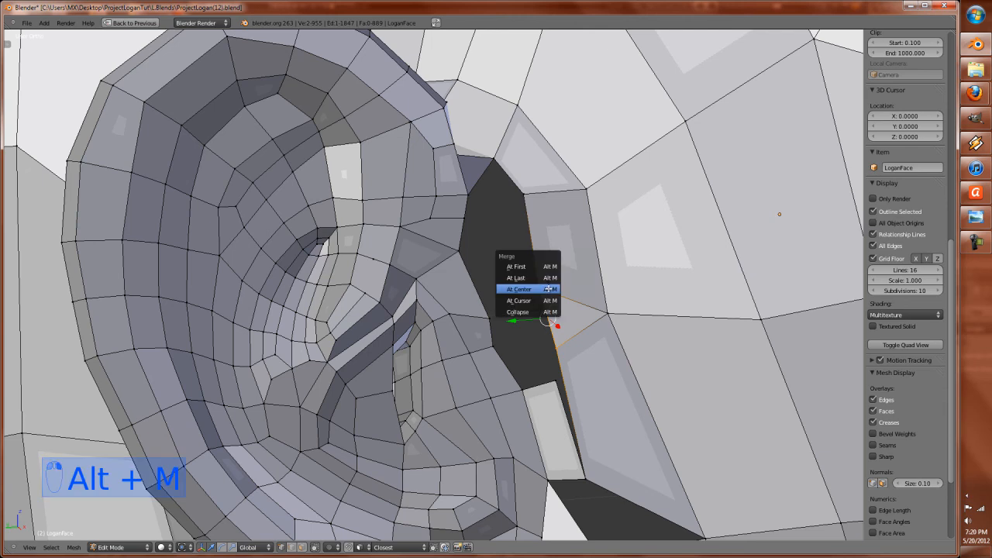
pyautogui.click(543, 285)
pyautogui.scroll(-3, 503, 205)
pyautogui.hotkey('ctrl', 'r')
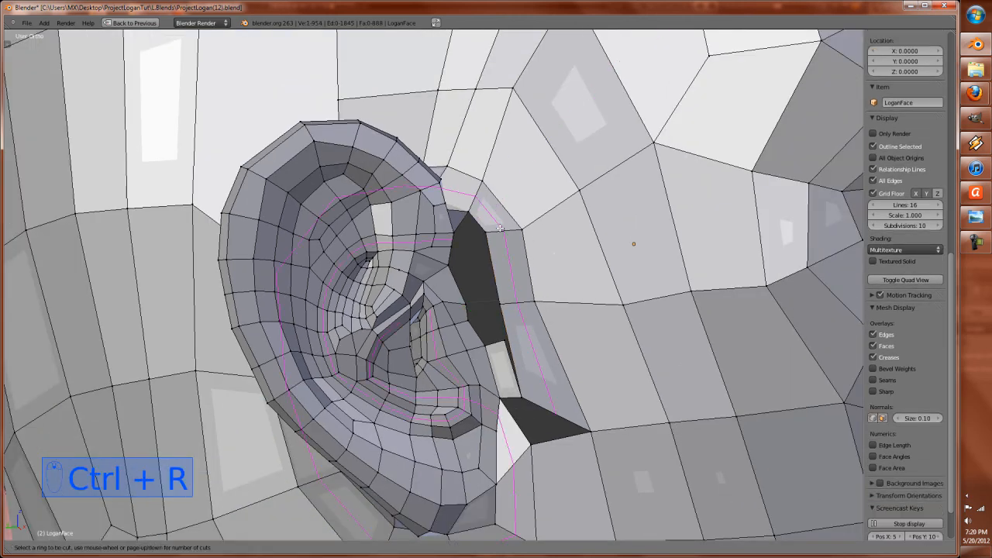
pyautogui.press('Escape')
pyautogui.moveTo(500, 232); pyautogui.dragTo(438, 365, button='middle')
pyautogui.hotkey('ctrl', 'r')
pyautogui.moveTo(372, 421); pyautogui.dragTo(419, 400, button='middle')
# Step: Rip the vertex at the bottom of the gap beside the earlobe and place the split corner lower
pyautogui.rightClick(483, 322)
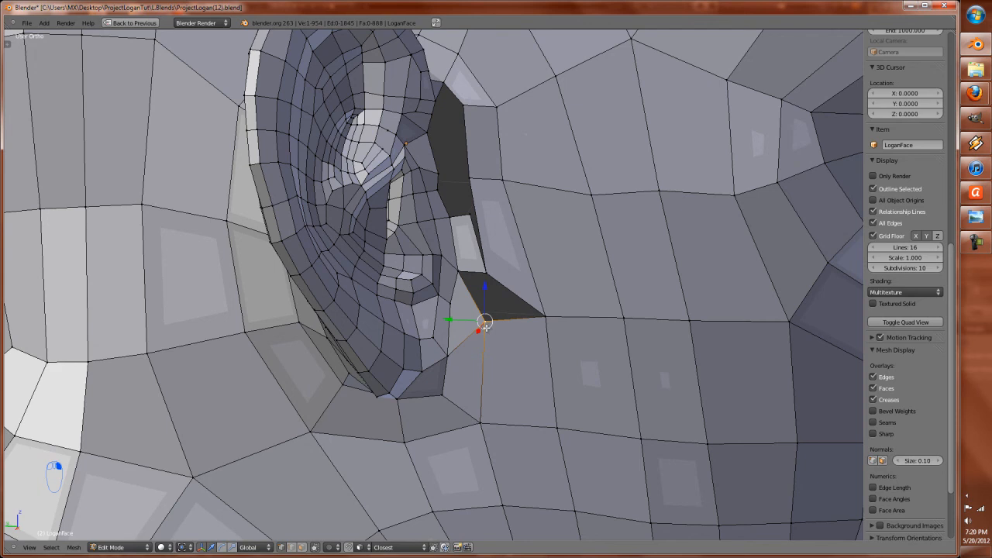
pyautogui.press('v')
pyautogui.click(468, 369)
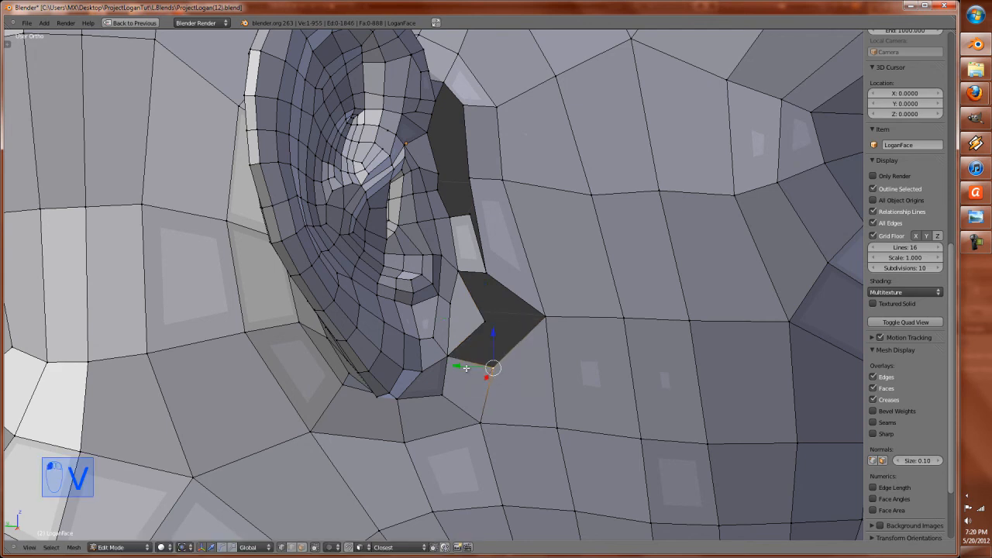
pyautogui.hotkey('ctrl', 'r')
pyautogui.rightClick(469, 369)
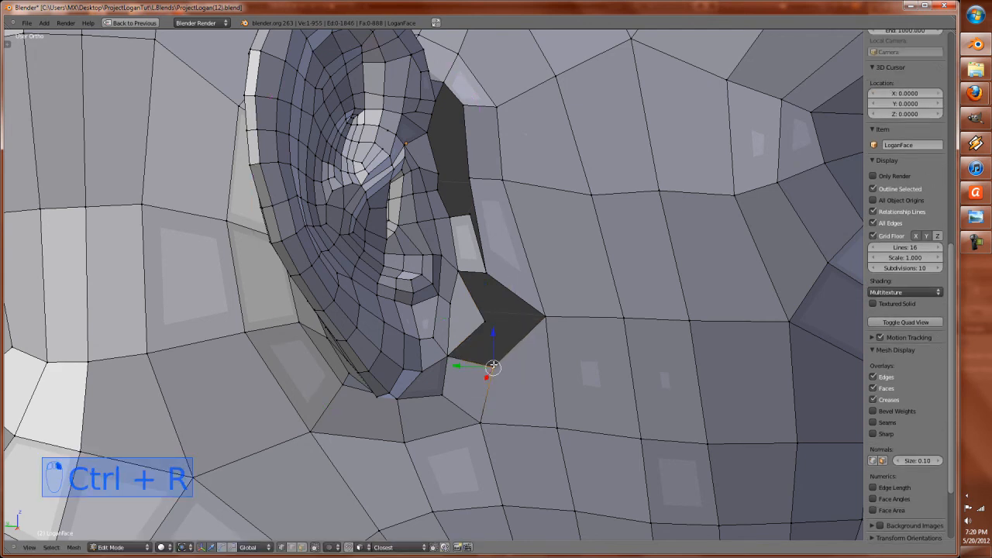
# Step: In the left side view, reposition the gap's two lower corner vertices and delete the stray vertex protruding into it
pyautogui.press('KP_1')
pyautogui.press('ctrl+KP_1')
pyautogui.press('ctrl+KP_3')
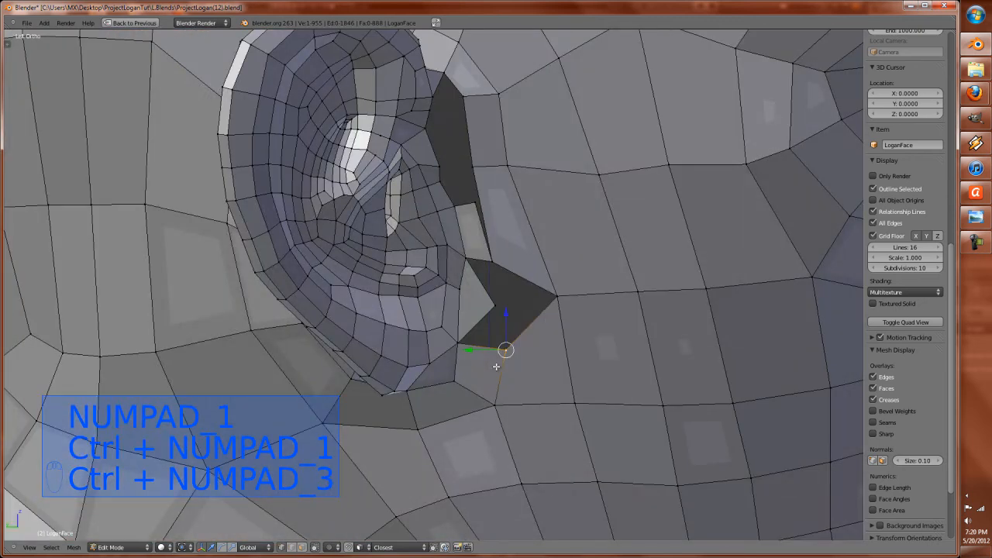
pyautogui.press('g')
pyautogui.click(531, 351)
pyautogui.press('g')
pyautogui.click(479, 332)
pyautogui.press('x')
pyautogui.click(487, 284)
# Step: Fill the cheek side of the gap in front of the earlobe with a four-sided face
pyautogui.rightClick(478, 342)
pyautogui.keyDown('shift'); pyautogui.rightClick(500, 264); pyautogui.keyUp('shift')
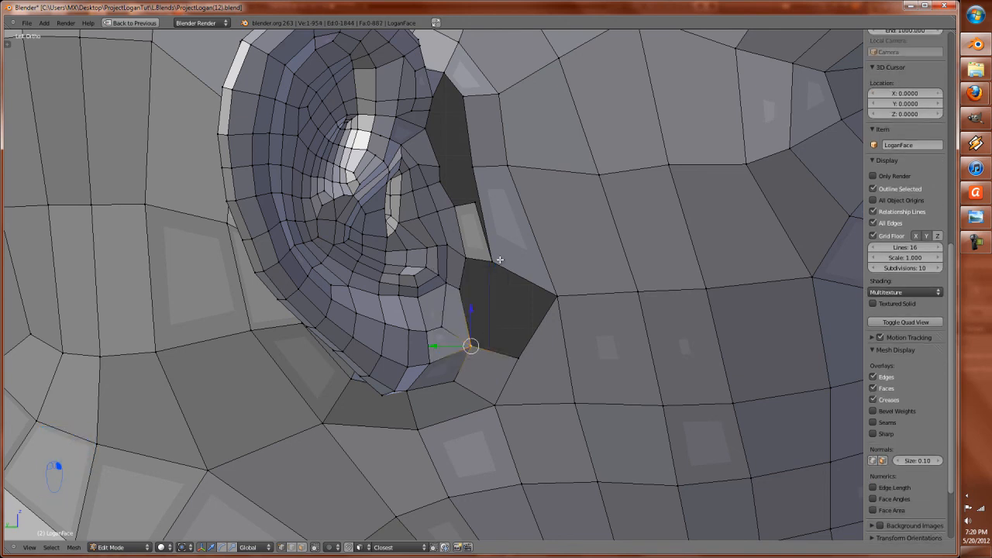
pyautogui.keyDown('shift'); pyautogui.rightClick(551, 285); pyautogui.keyUp('shift')
pyautogui.press('f')
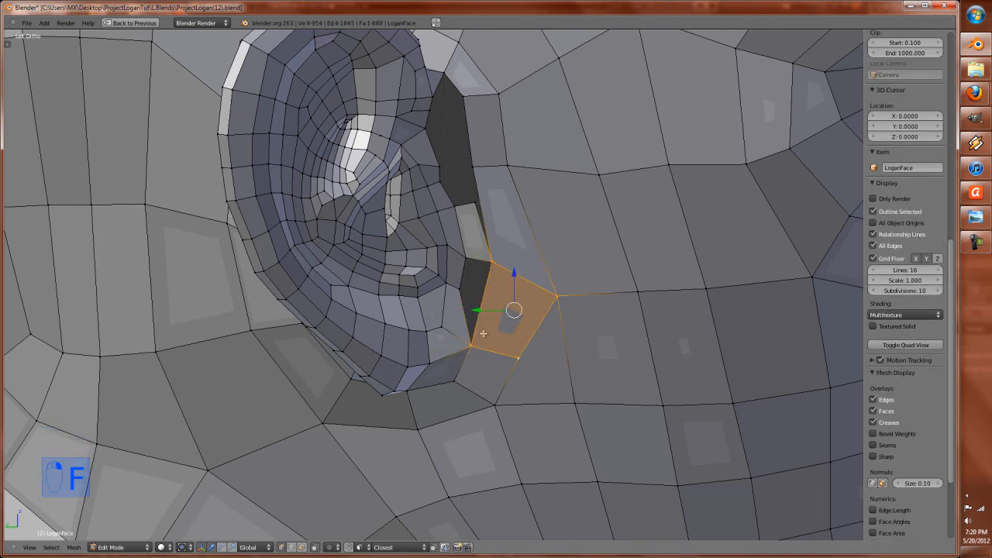
# Step: Fill the narrow remaining gap between the earlobe and the new cheek face with a face
pyautogui.scroll(1, 527, 282)
pyautogui.hotkey('ctrl', 'r')
pyautogui.keyDown('shift'); pyautogui.moveTo(528, 285); pyautogui.dragTo(521, 323, button='middle'); pyautogui.keyUp('shift')
pyautogui.scroll(1, 516, 326)
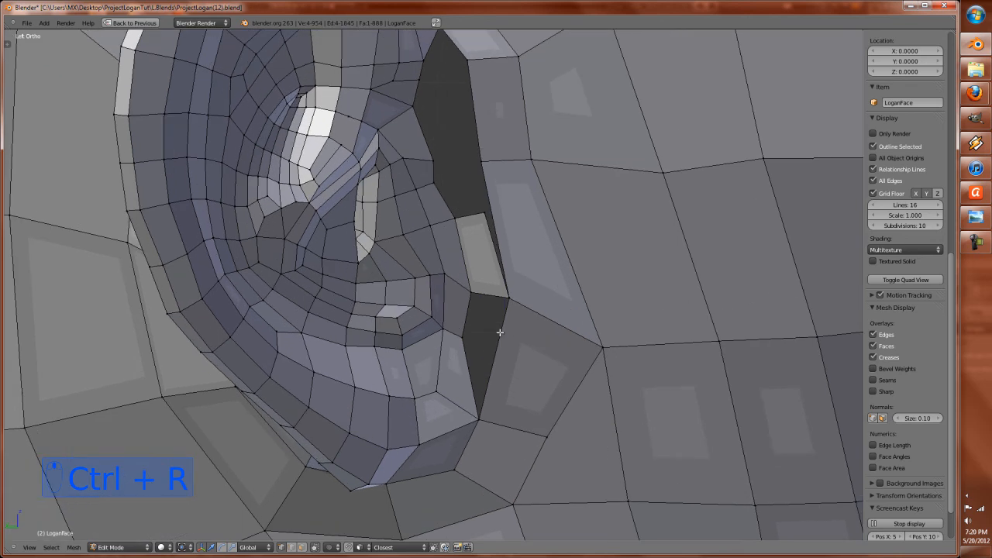
pyautogui.keyDown('alt'); pyautogui.rightClick(500, 333); pyautogui.keyUp('alt')
pyautogui.rightClick(508, 298)
pyautogui.keyDown('shift'); pyautogui.rightClick(474, 295); pyautogui.keyUp('shift')
pyautogui.keyDown('shift'); pyautogui.rightClick(467, 342); pyautogui.keyUp('shift')
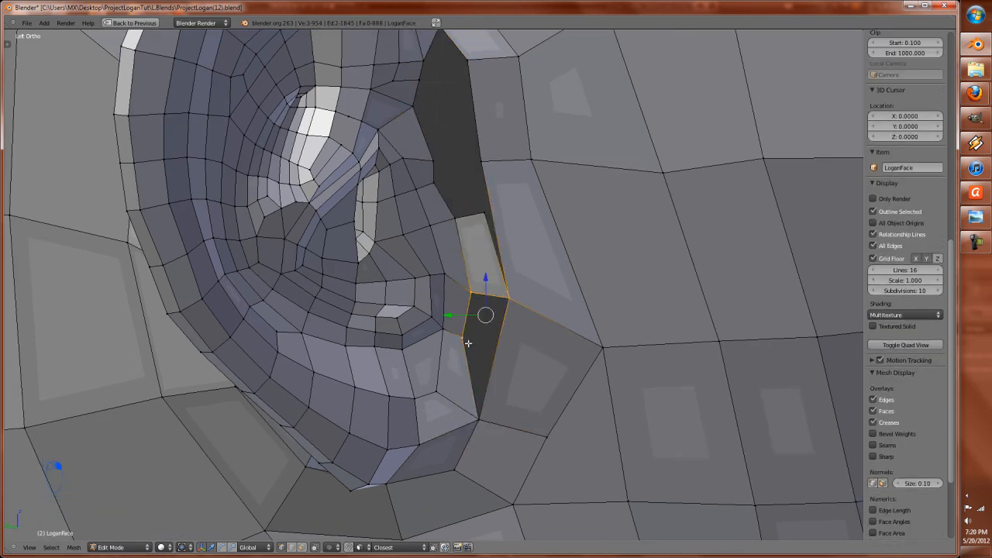
pyautogui.press('f')
# Step: Merge the split vertex at the hole's lower front corner with the cheek vertex just above it, at their center
pyautogui.scroll(2, 504, 395)
pyautogui.rightClick(513, 358)
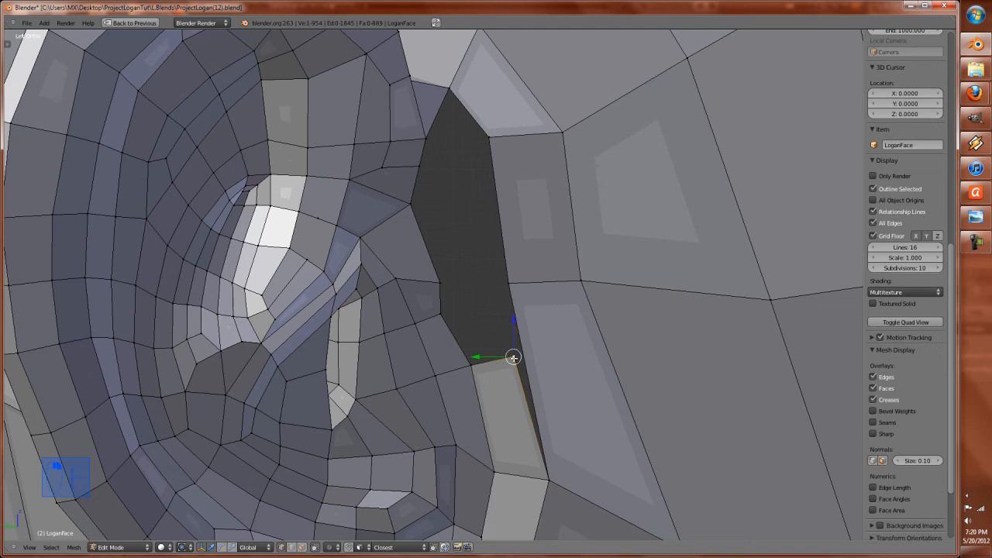
pyautogui.hotkey('alt', 'm')
pyautogui.click(509, 288)
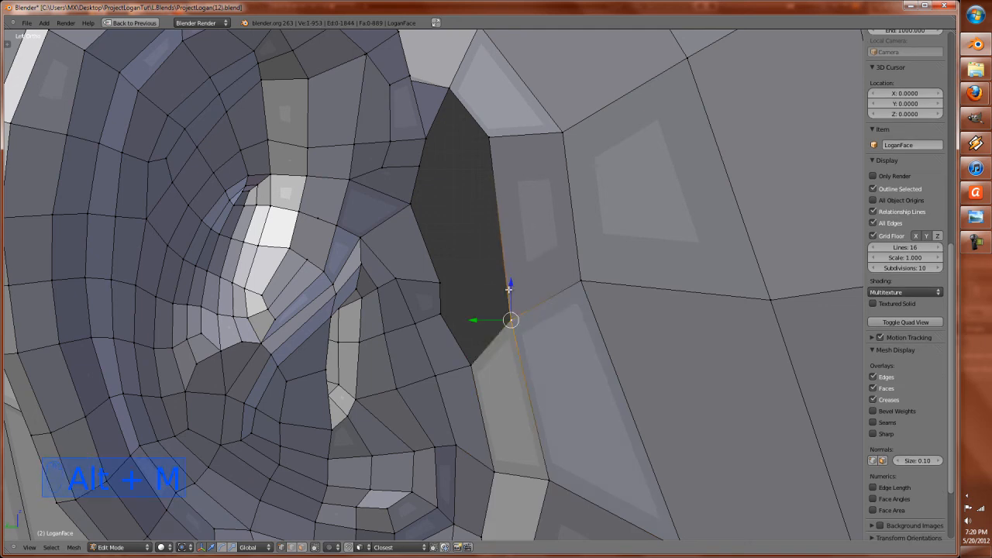
# Step: Move the merged corner vertex and the neighbouring cheek vertex slightly down and toward the face
pyautogui.keyDown('shift'); pyautogui.moveTo(511, 299); pyautogui.dragTo(521, 335, button='middle'); pyautogui.keyUp('shift')
pyautogui.press('g')
pyautogui.press('g')
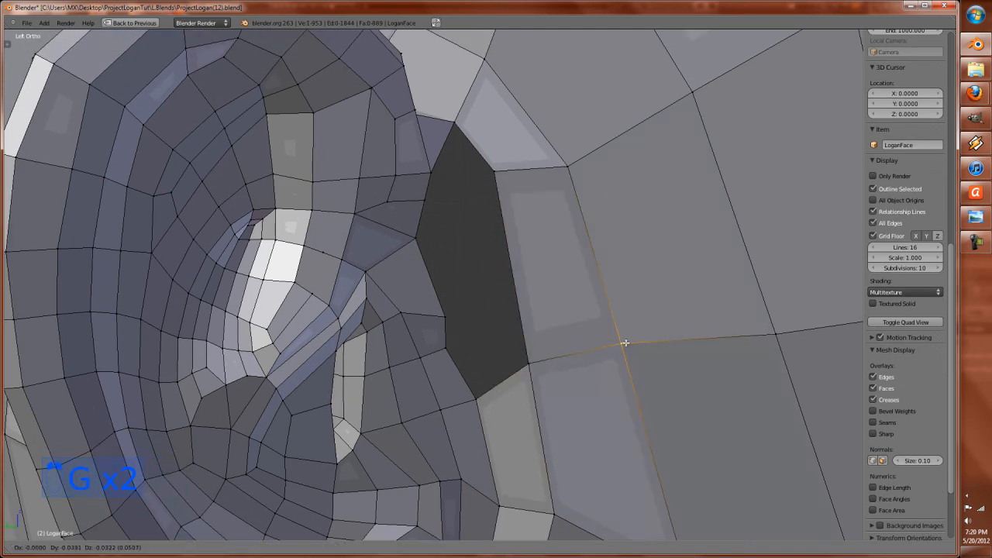
pyautogui.click(631, 346)
pyautogui.scroll(-5, 540, 337)
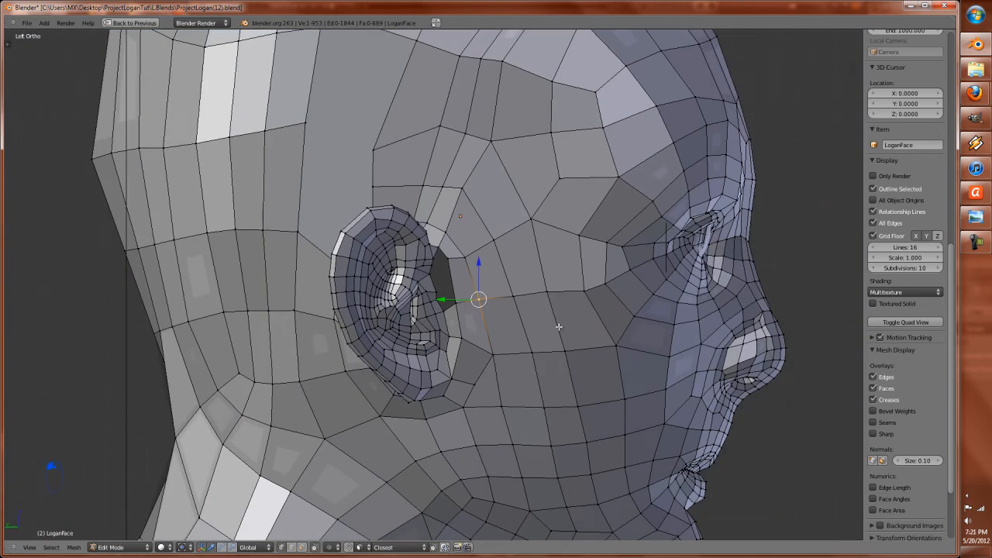
# Step: Move the vertex midway along the ear side of the hole slightly upward to even out the edge spacing
pyautogui.scroll(4, 553, 323)
pyautogui.scroll(3, 488, 309)
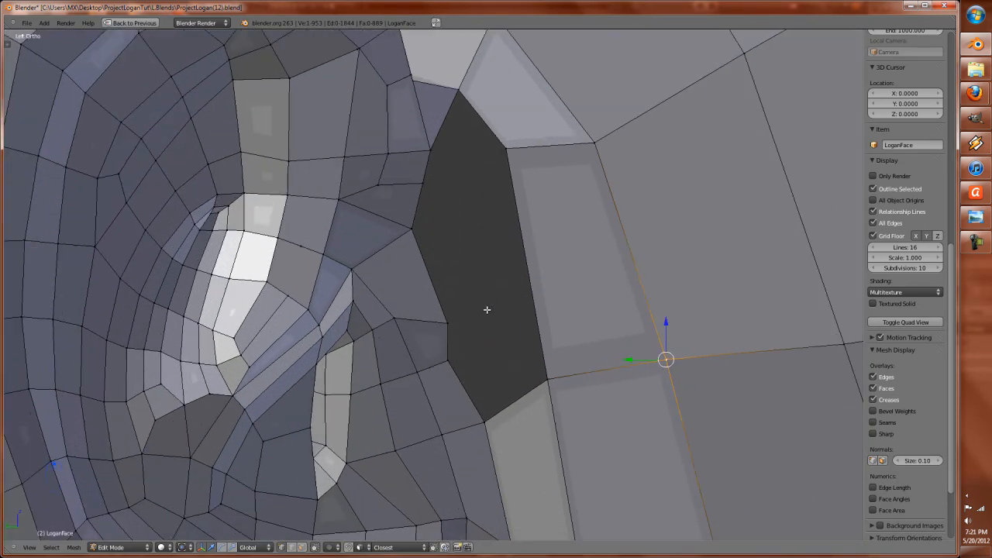
pyautogui.rightClick(448, 321)
pyautogui.press('g')
pyautogui.click(437, 299)
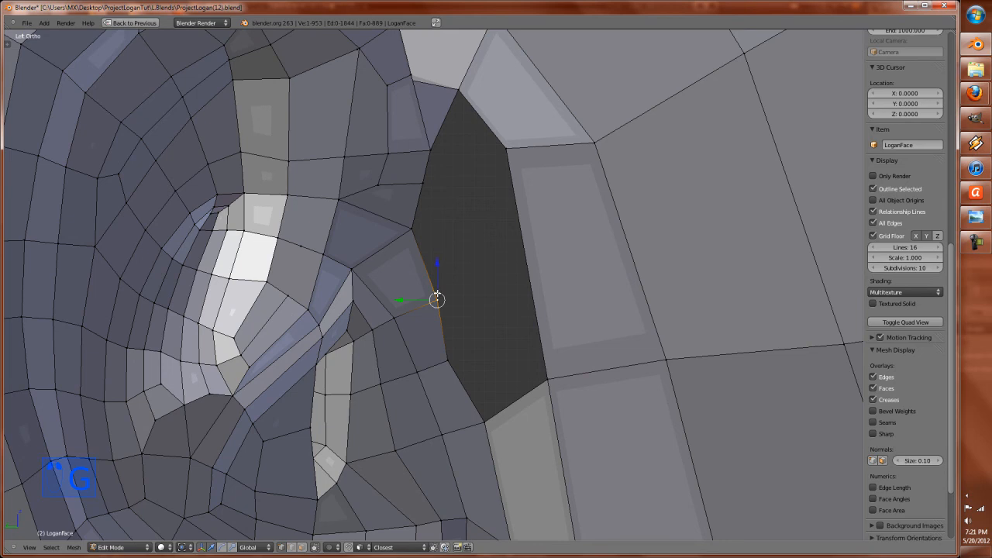
# Step: Fill the upper end of the hole with a four-sided face and reposition the surrounding ear and cheek vertices
pyautogui.keyDown('shift'); pyautogui.rightClick(444, 111); pyautogui.keyUp('shift')
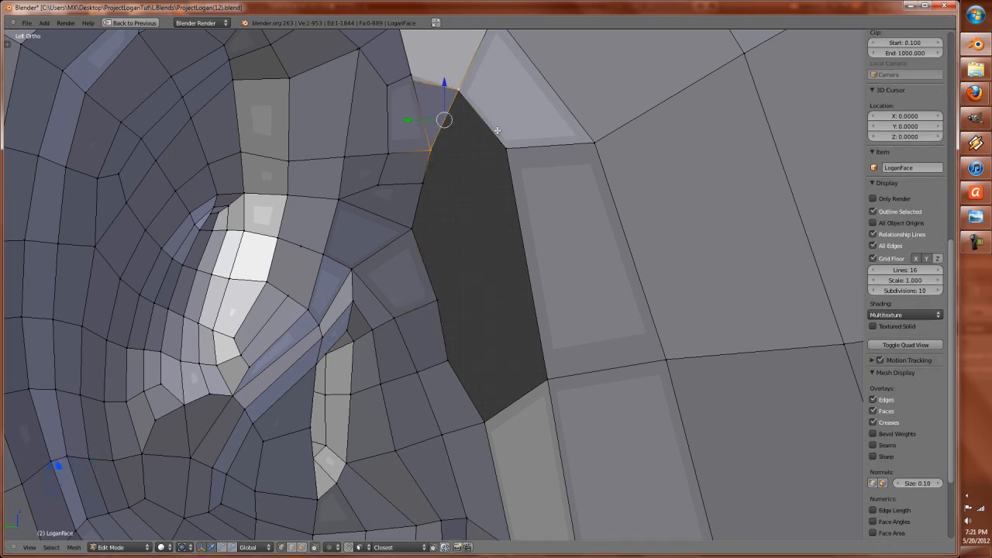
pyautogui.press('f')
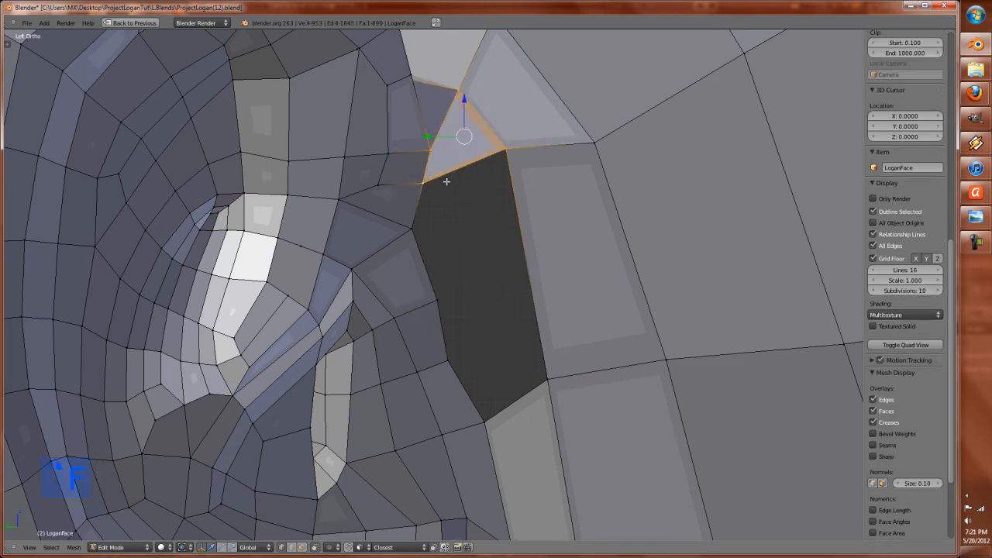
pyautogui.rightClick(506, 141)
pyautogui.press('g')
pyautogui.click(508, 165)
pyautogui.rightClick(426, 149)
pyautogui.press('g')
pyautogui.click(421, 136)
pyautogui.press('Tab')
pyautogui.press('Tab')
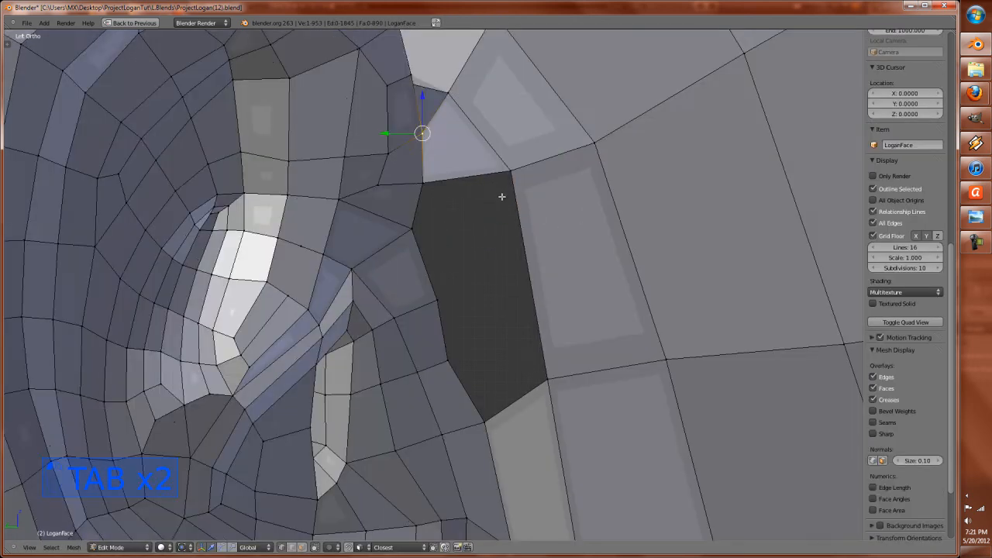
# Step: Add an edge loop across the temple from the hole beside the ear to the eye corner
pyautogui.scroll(-6, 537, 250)
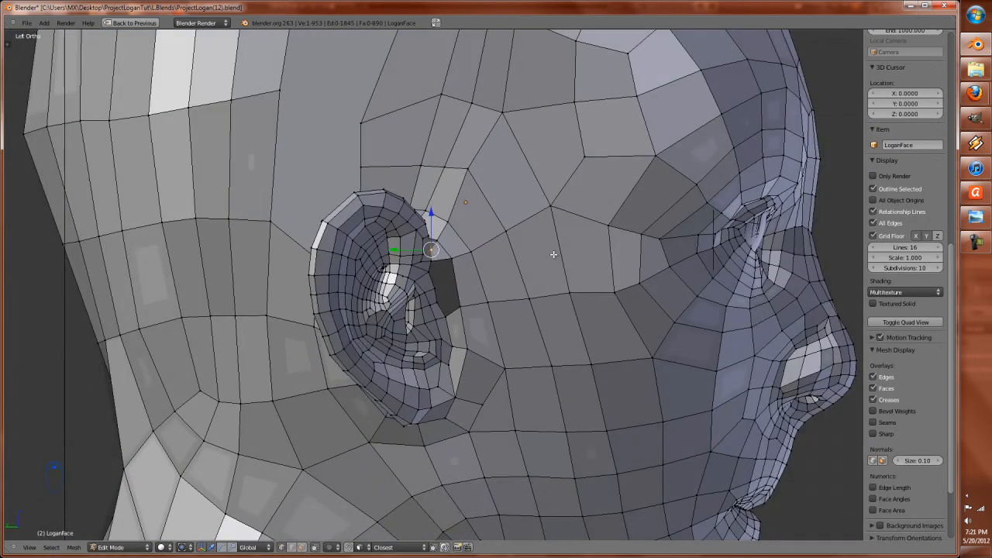
pyautogui.hotkey('ctrl', 'r')
pyautogui.click(605, 253)
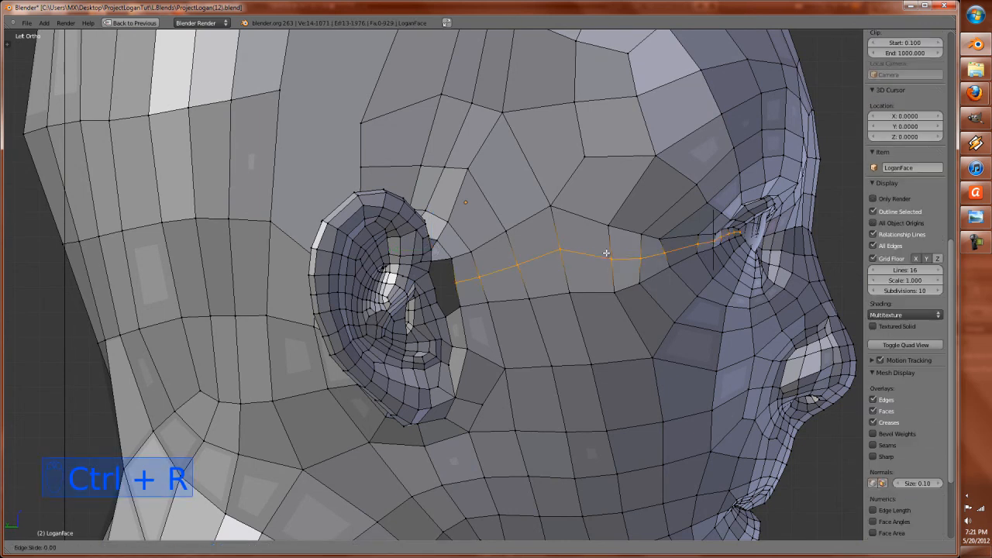
pyautogui.click(606, 257)
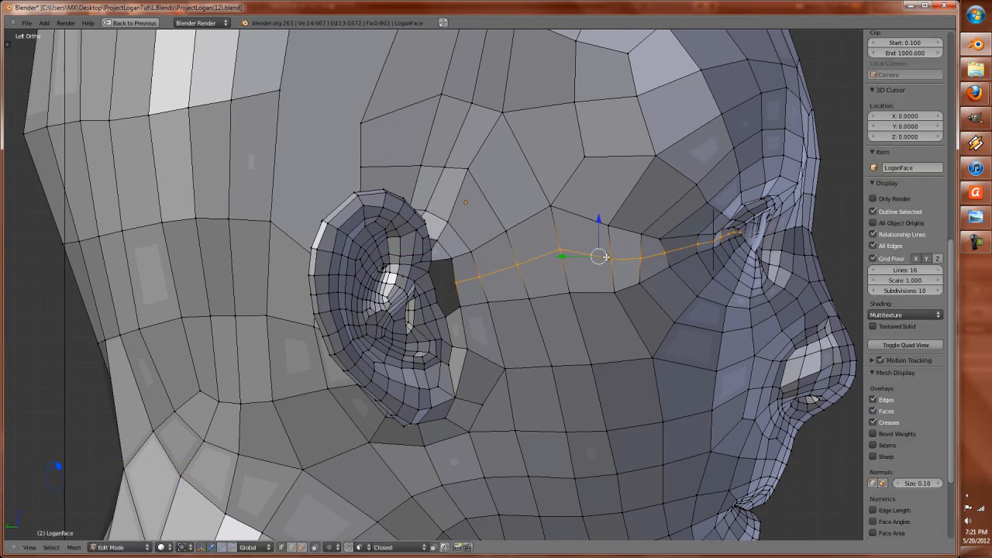
# Step: Edge Slide the row of edges below the new loop, from the cheek to the eye corner, downward
pyautogui.moveTo(721, 314); pyautogui.dragTo(640, 310, button='middle')
pyautogui.scroll(3, 633, 311)
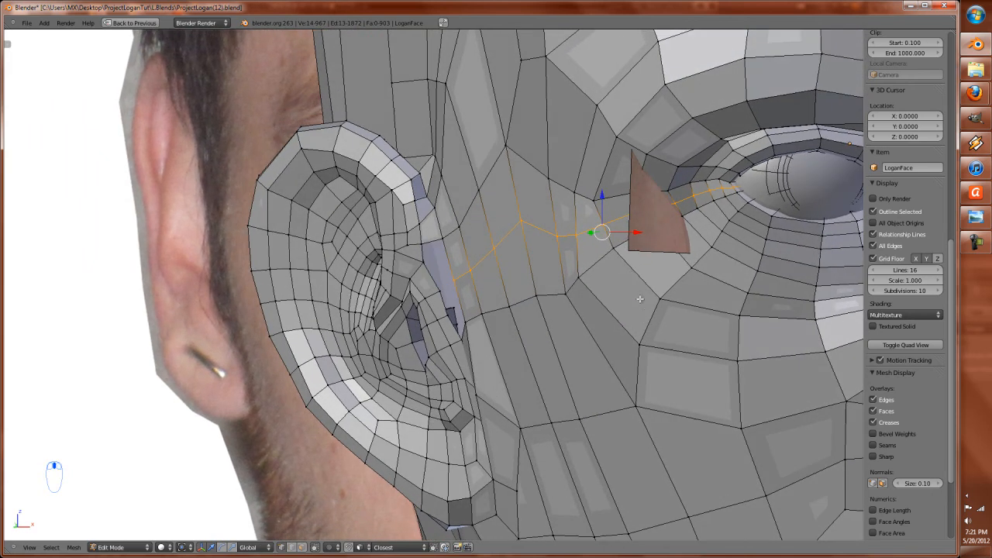
pyautogui.moveTo(603, 265); pyautogui.dragTo(415, 310, button='middle')
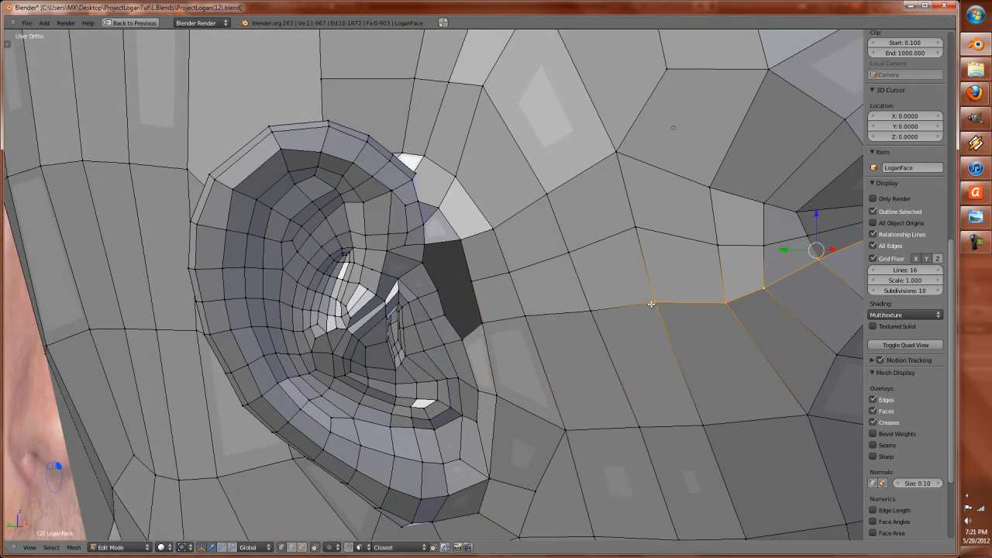
pyautogui.moveTo(643, 306); pyautogui.dragTo(610, 341, button='middle')
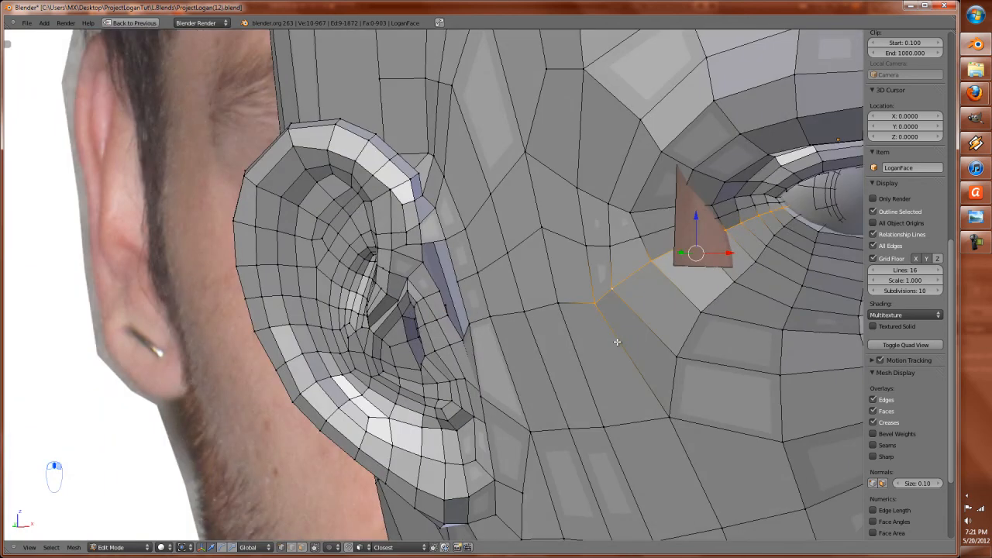
pyautogui.hotkey('ctrl', 'e')
pyautogui.click(593, 401)
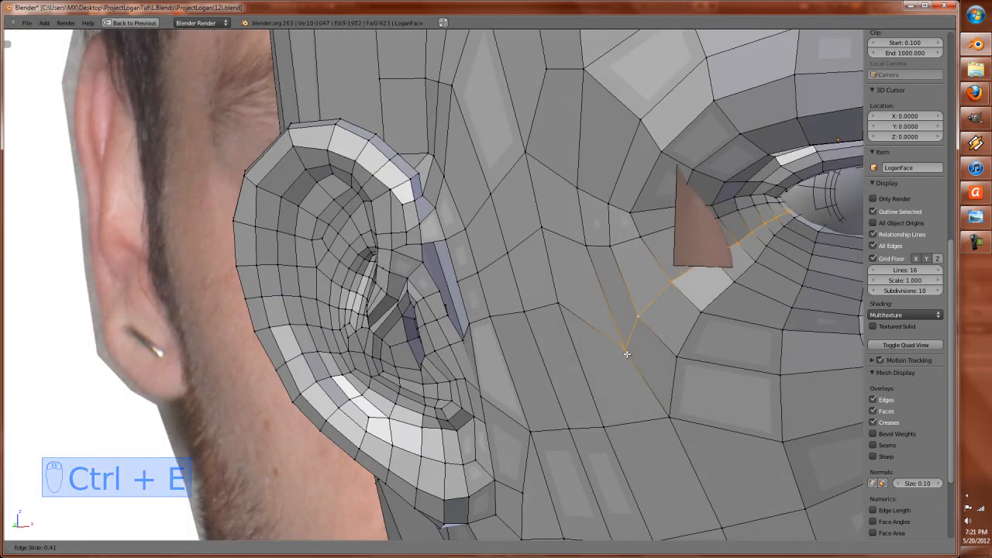
pyautogui.click(625, 351)
# Step: Edge Slide the two edges continuing that row toward the ear downward to line up with it
pyautogui.moveTo(624, 351); pyautogui.dragTo(647, 298, button='middle')
pyautogui.keyDown('shift'); pyautogui.rightClick(579, 312); pyautogui.keyUp('shift')
pyautogui.hotkey('ctrl', 'e')
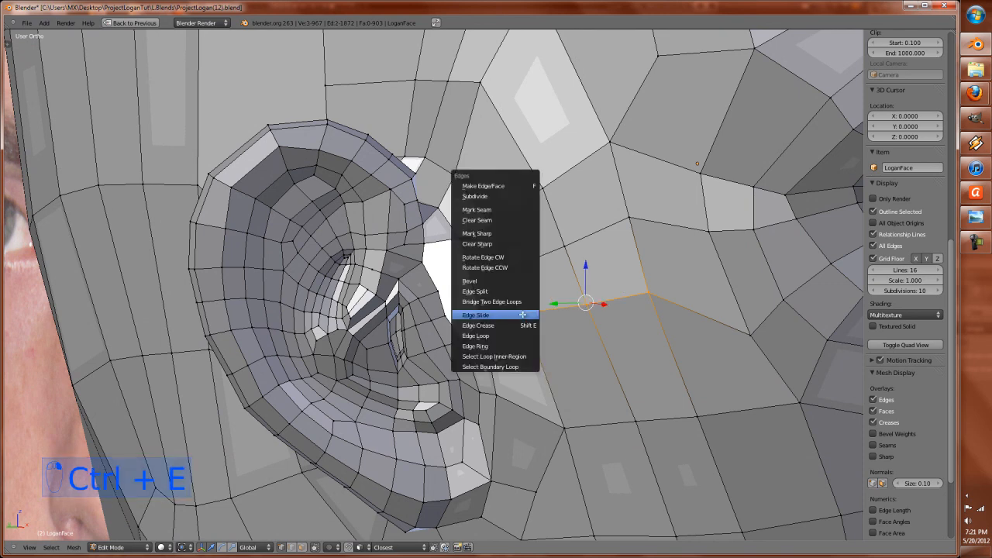
pyautogui.click(523, 315)
pyautogui.click(529, 338)
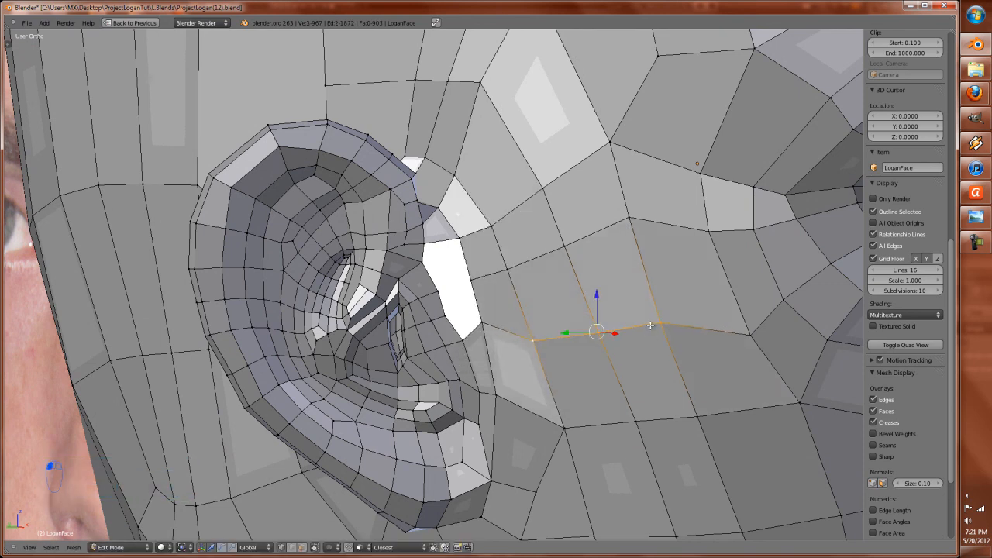
# Step: Edge Slide the two rows of edges between the ear and the eye corner downward to space them evenly
pyautogui.hotkey('ctrl', 'e')
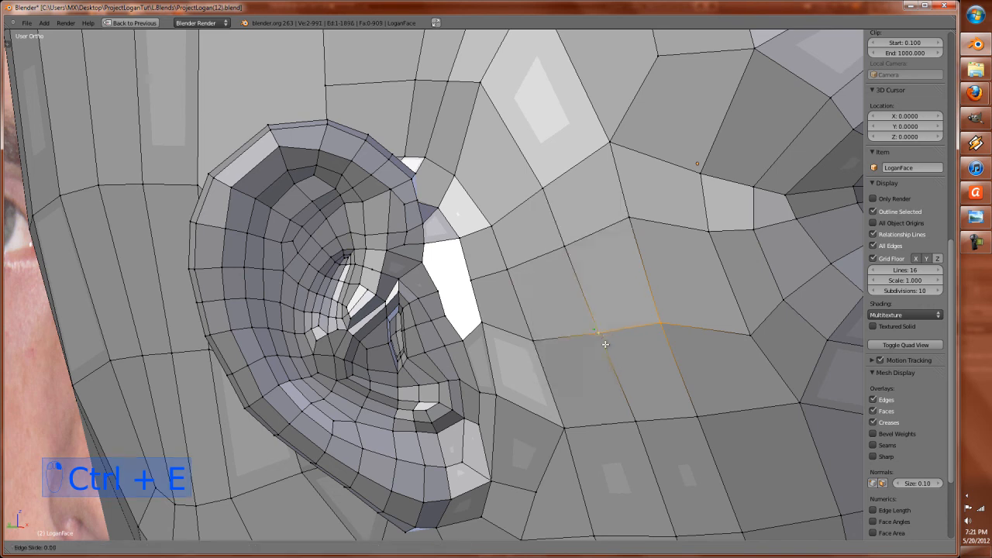
pyautogui.click(604, 335)
pyautogui.click(601, 306)
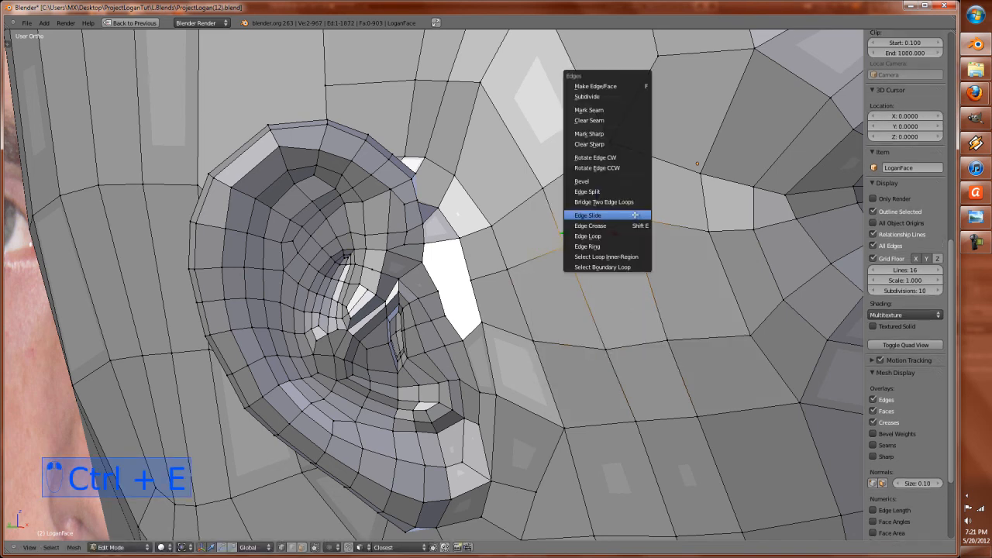
pyautogui.hotkey('ctrl', 'e')
pyautogui.click(613, 240)
pyautogui.click(640, 249)
# Step: Move the vertices at both ends of the upper row down to line up with the slid edges
pyautogui.rightClick(509, 271)
pyautogui.press('g')
pyautogui.click(510, 279)
pyautogui.rightClick(713, 230)
pyautogui.press('g')
pyautogui.click(719, 243)
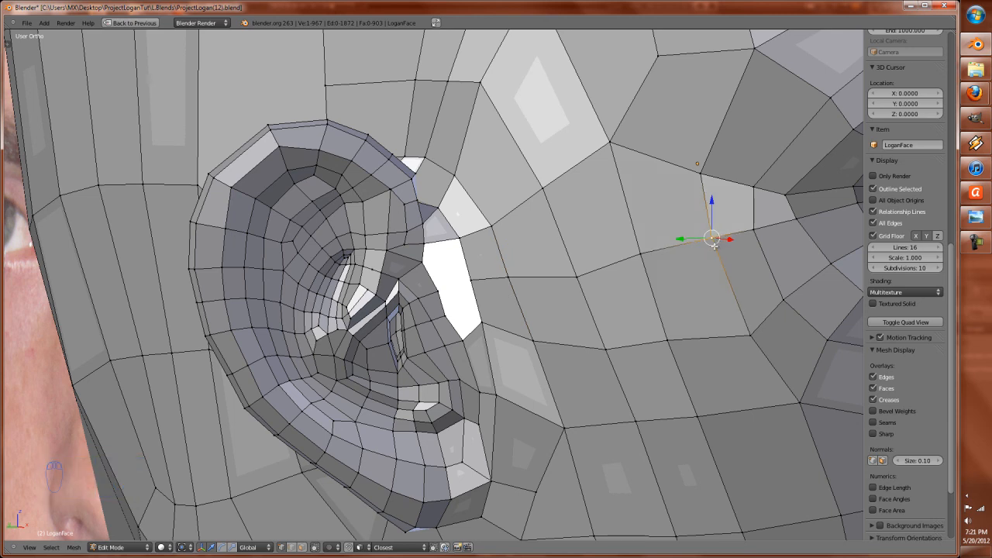
# Step: Fill the middle of the hole beside the ear with two four-sided faces joining the ear to the cheek
pyautogui.scroll(-1, 592, 289)
pyautogui.moveTo(591, 290); pyautogui.dragTo(625, 286, button='middle')
pyautogui.scroll(3, 458, 334)
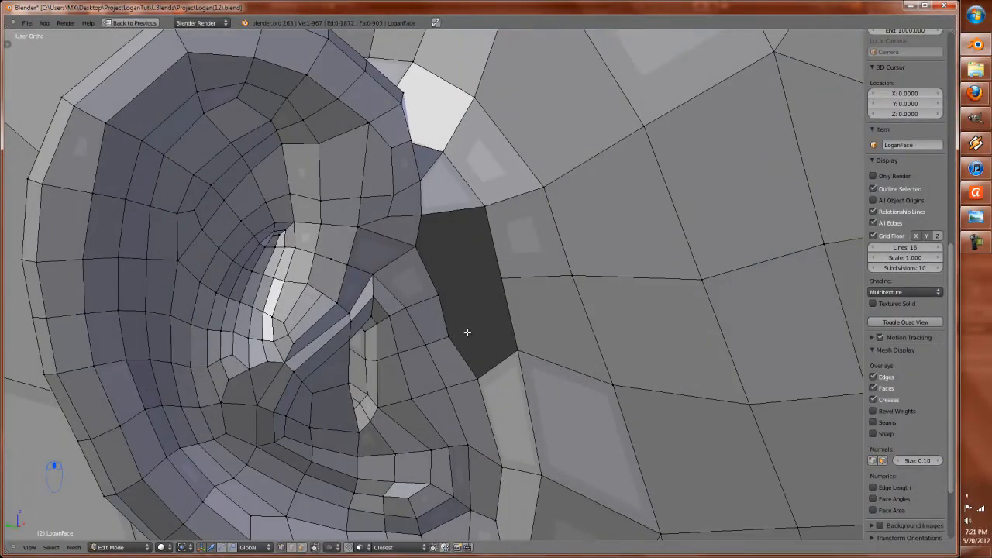
pyautogui.keyDown('shift'); pyautogui.moveTo(458, 334); pyautogui.dragTo(475, 329, button='middle'); pyautogui.keyUp('shift')
pyautogui.scroll(2, 484, 328)
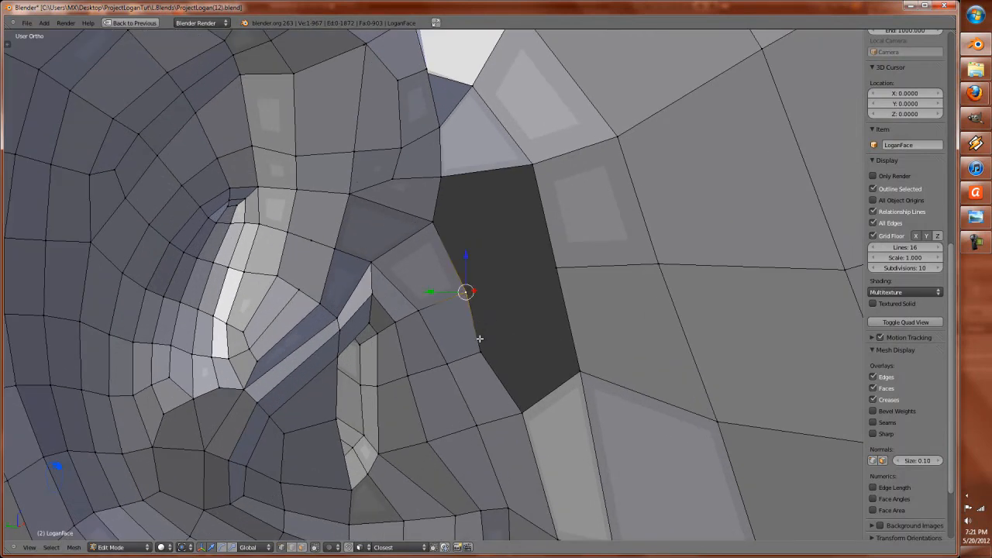
pyautogui.keyDown('shift'); pyautogui.rightClick(476, 355); pyautogui.keyUp('shift')
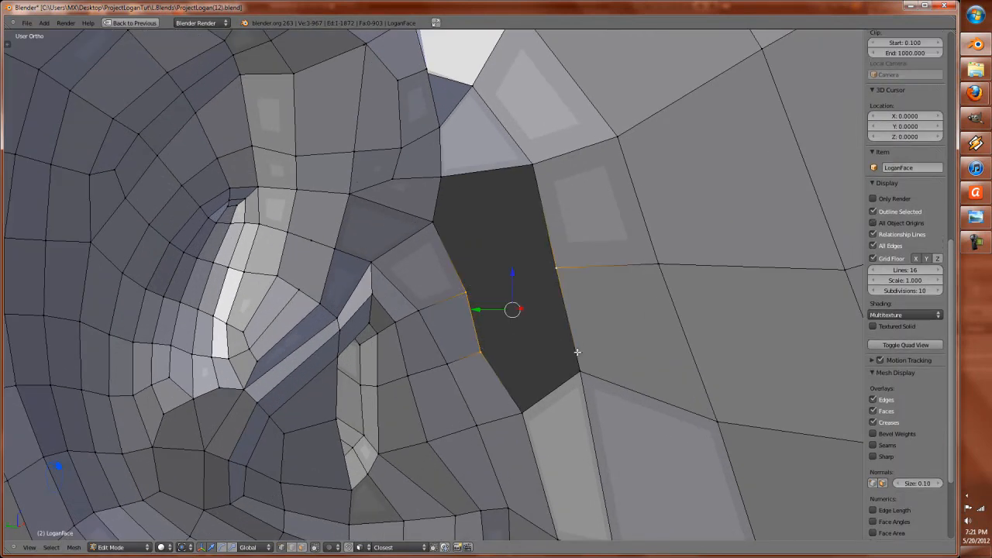
pyautogui.press('f')
pyautogui.rightClick(468, 266)
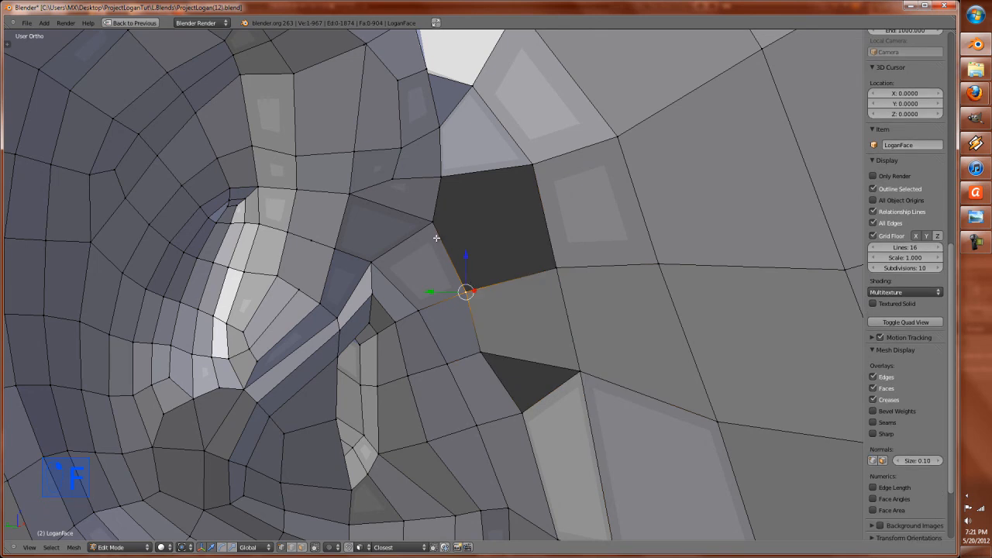
pyautogui.keyDown('shift'); pyautogui.rightClick(452, 212); pyautogui.keyUp('shift')
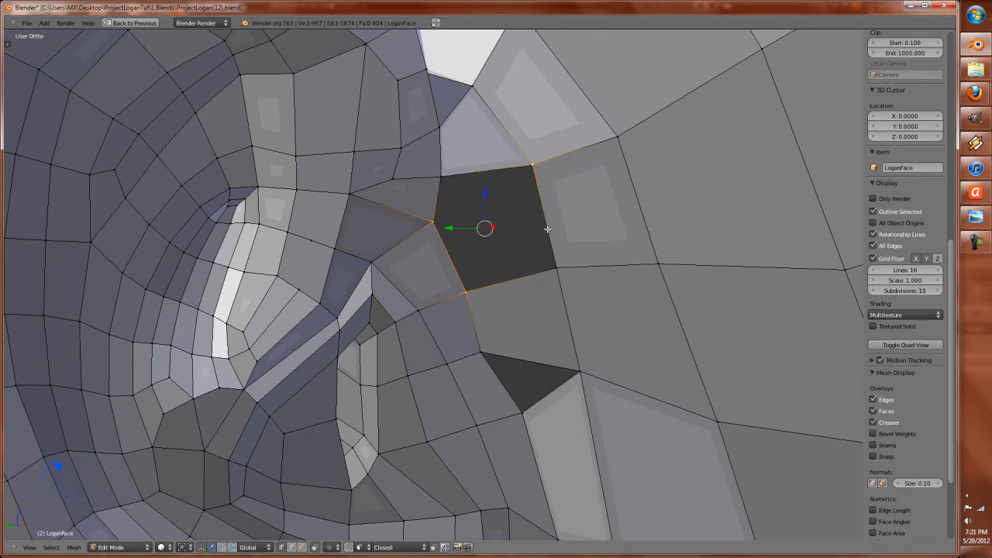
pyautogui.press('f')
pyautogui.press('a')
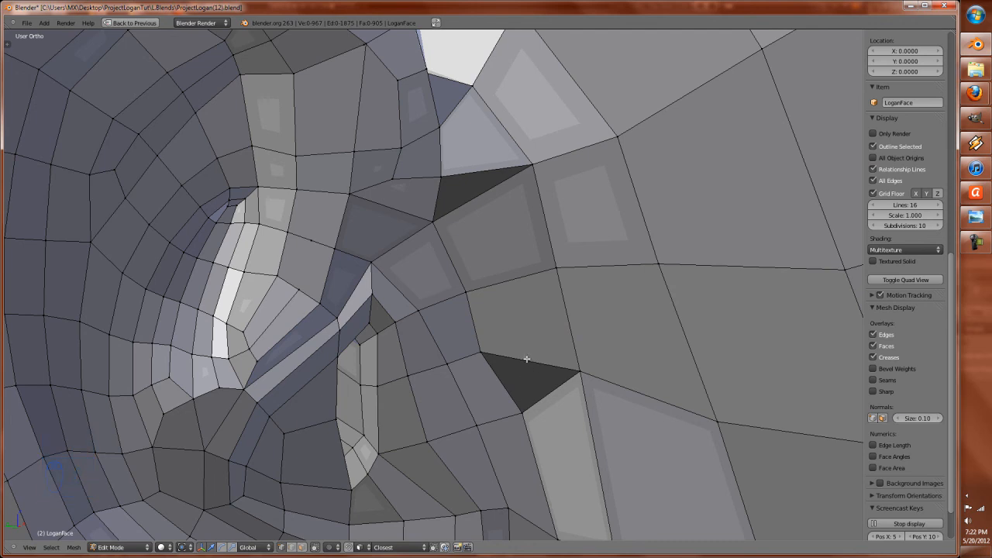
# Step: Cut an edge loop down through the two new faces and fill the remaining gaps above and below them
pyautogui.hotkey('ctrl', 'r')
pyautogui.doubleClick(483, 208)
pyautogui.keyDown('alt'); pyautogui.rightClick(468, 199); pyautogui.keyUp('alt')
pyautogui.press('f')
pyautogui.keyDown('alt'); pyautogui.rightClick(520, 351); pyautogui.keyUp('alt')
pyautogui.press('f')
# Step: Smooth the patched area in front of the ear down to the earlobe in Sculpt Mode
pyautogui.press('Tab')
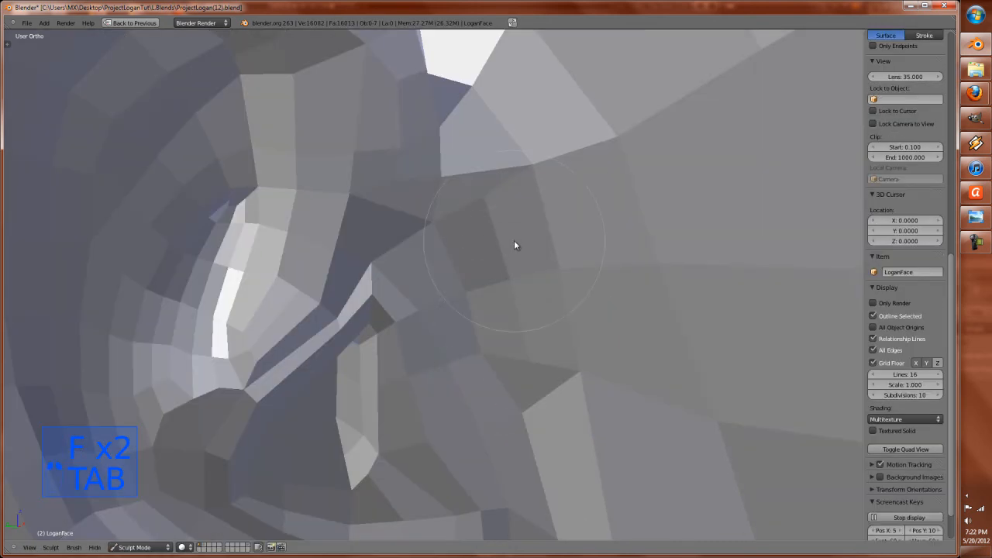
pyautogui.moveTo(523, 327); pyautogui.dragTo(473, 344, button='middle')
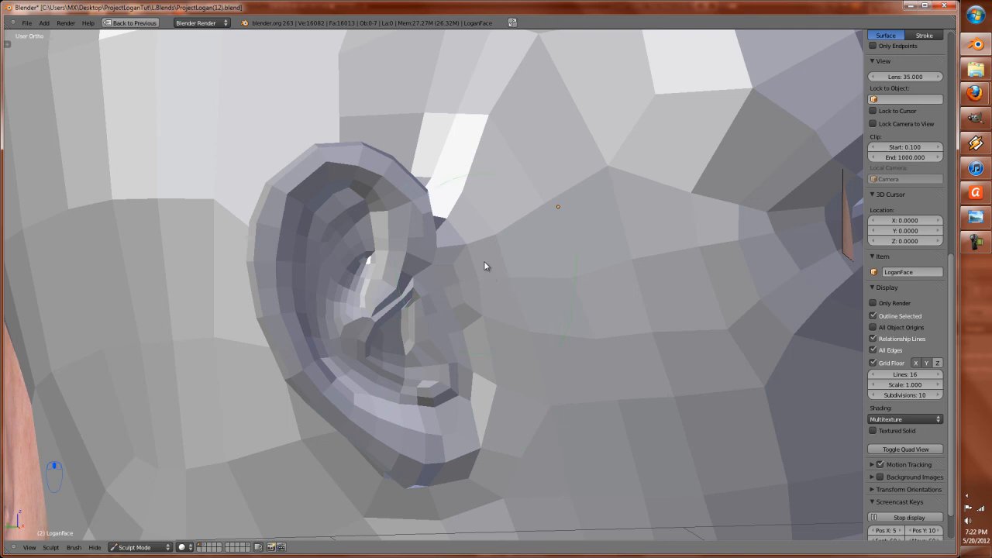
pyautogui.moveTo(510, 391); pyautogui.dragTo(501, 403)
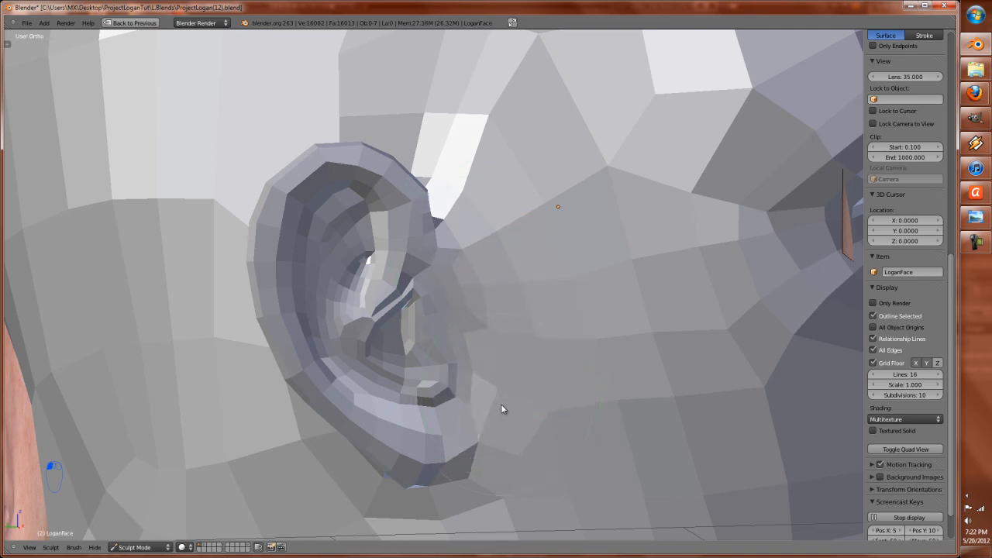
pyautogui.scroll(-4, 500, 404)
pyautogui.moveTo(522, 394)
pyautogui.mouseDown(button='middle')
pyautogui.moveTo(473, 414)
pyautogui.moveTo(535, 370)
pyautogui.moveTo(549, 372)
pyautogui.mouseUp(button='middle')
# Step: In Edit Mode, merge the two opposite corner vertices of the small temple face at their center and check the shading
pyautogui.press('Tab')
pyautogui.moveTo(546, 315)
pyautogui.keyDown('shift'); pyautogui.mouseDown(button='middle')
pyautogui.moveTo(511, 390)
pyautogui.moveTo(503, 286)
pyautogui.moveTo(521, 301)
pyautogui.mouseUp(button='middle'); pyautogui.keyUp('shift')
pyautogui.scroll(2, 512, 390)
pyautogui.scroll(-2, 505, 372)
pyautogui.keyDown('shift'); pyautogui.moveTo(520, 300); pyautogui.dragTo(479, 338, button='middle'); pyautogui.keyUp('shift')
pyautogui.scroll(1, 479, 338)
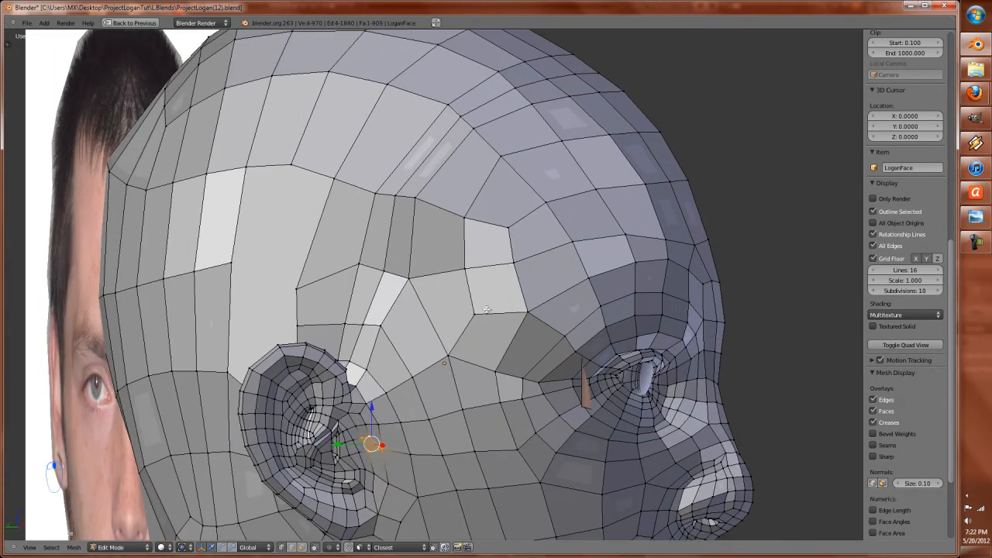
pyautogui.rightClick(478, 313)
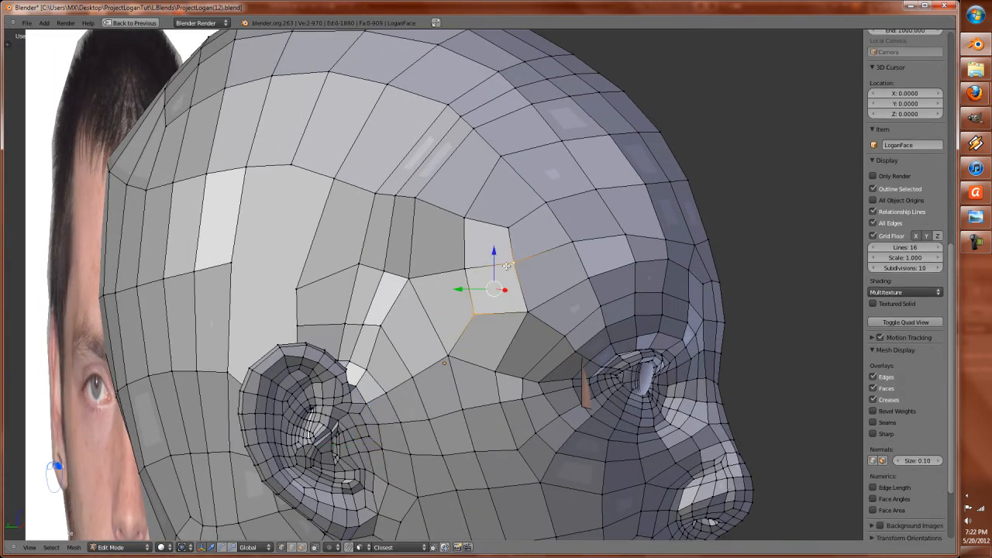
pyautogui.hotkey('alt', 'm')
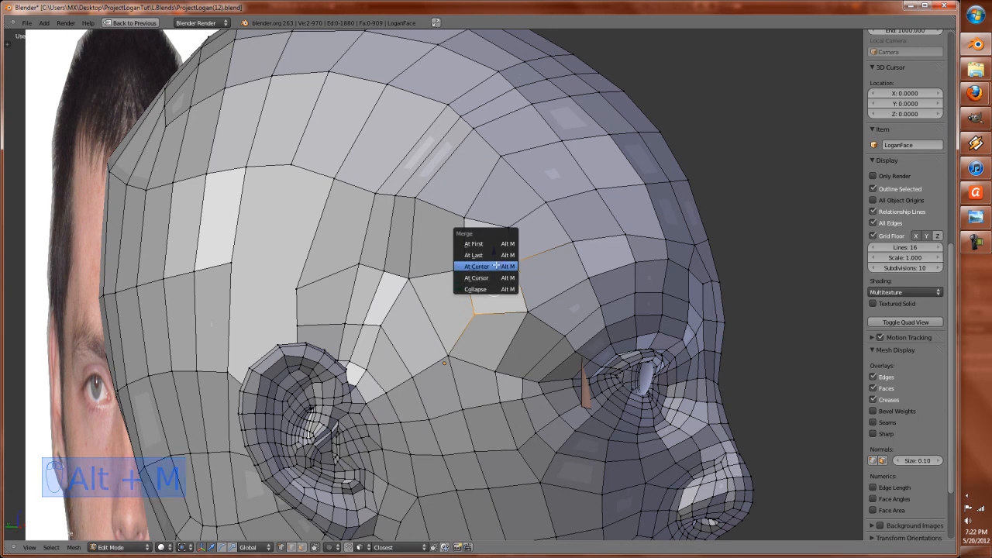
pyautogui.click(496, 266)
pyautogui.scroll(-3, 500, 297)
pyautogui.press('Tab')
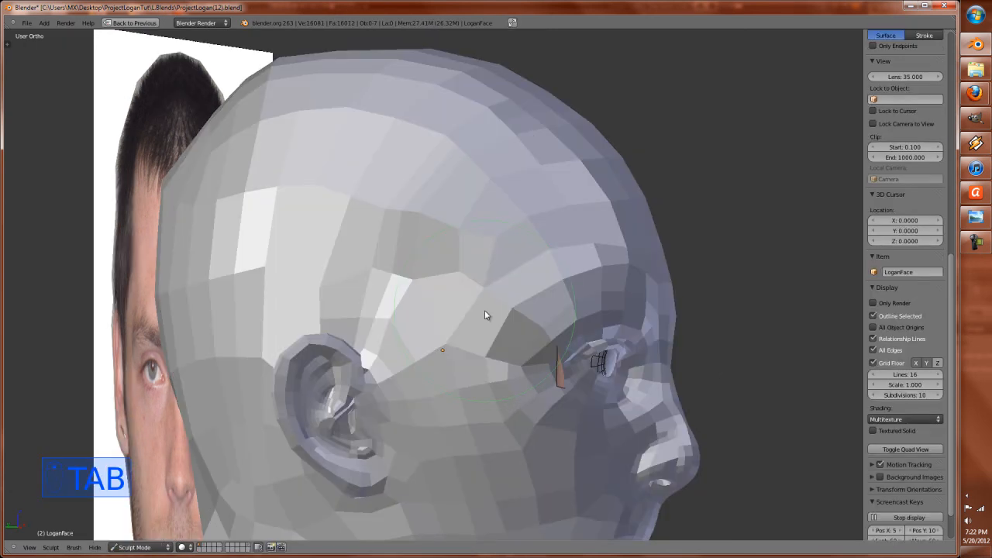
pyautogui.scroll(2, 469, 332)
pyautogui.moveTo(468, 332)
pyautogui.mouseDown(button='middle')
pyautogui.moveTo(398, 287)
pyautogui.moveTo(496, 326)
pyautogui.moveTo(457, 300)
pyautogui.moveTo(432, 301)
pyautogui.mouseUp(button='middle')
pyautogui.press('Tab')
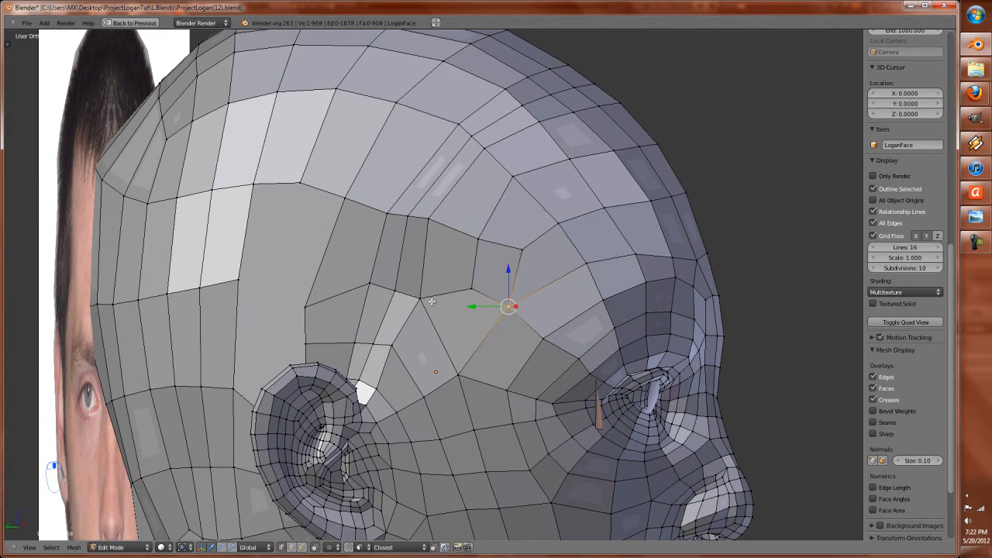
pyautogui.keyDown('alt'); pyautogui.rightClick(497, 201); pyautogui.keyUp('alt')
pyautogui.press('x')
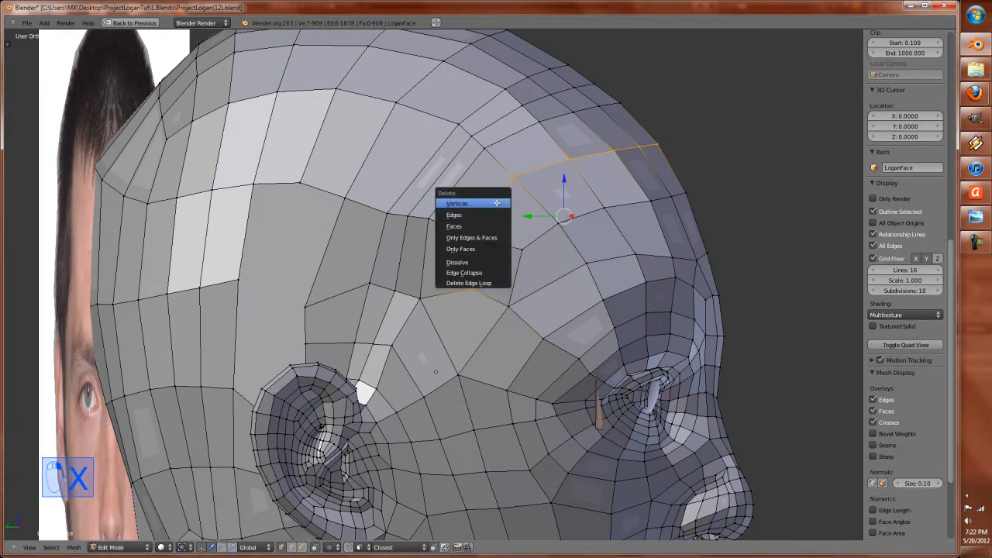
pyautogui.press('x')
pyautogui.press('Escape')
# Step: Edge Slide the loop running from the temple to the top of the forehead forward toward the loop in front of it
pyautogui.keyDown('alt'); pyautogui.rightClick(463, 177); pyautogui.keyUp('alt')
pyautogui.hotkey('ctrl', 'e')
pyautogui.click(464, 178)
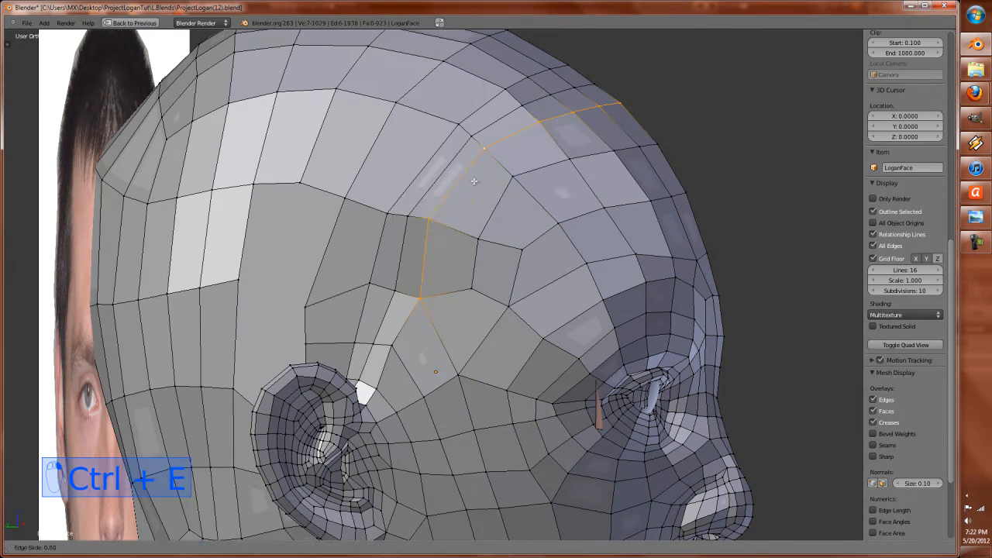
pyautogui.click(483, 219)
# Step: Delete the vertices of the edge loop in front of the slid loop, from the temple to the forehead midline
pyautogui.press('x')
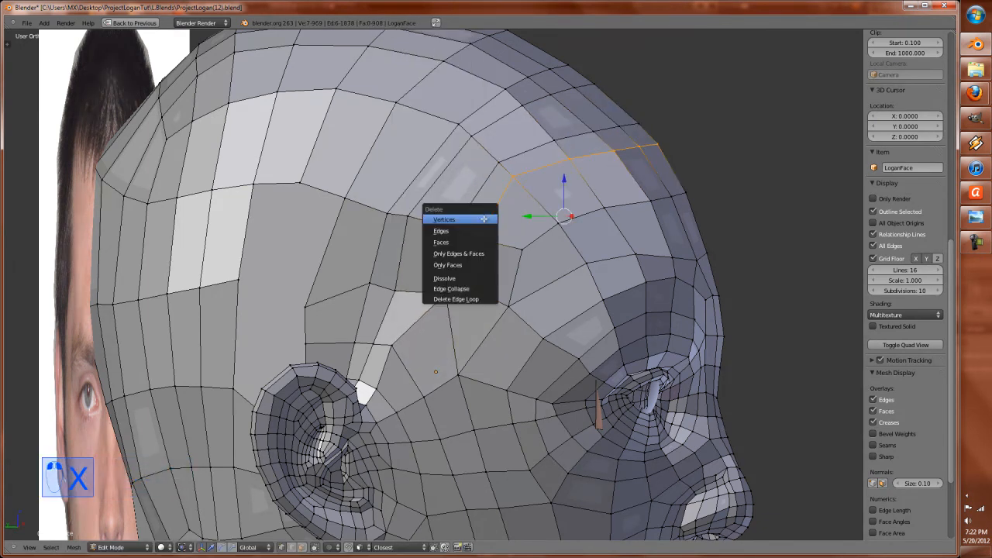
pyautogui.click(483, 218)
pyautogui.scroll(-2, 485, 231)
# Step: Merge the first three facing vertex pairs at center, starting from the temple end of the gap
pyautogui.rightClick(505, 296)
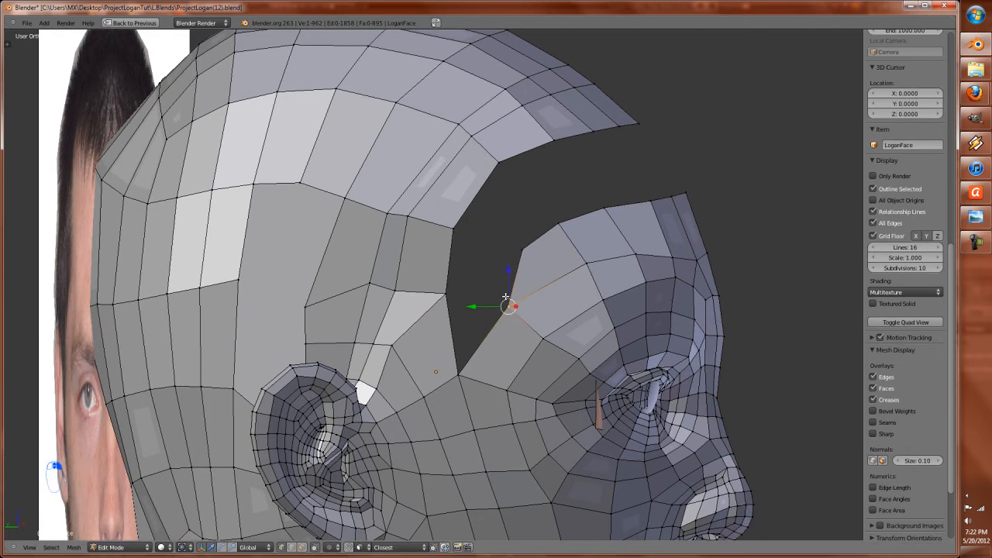
pyautogui.hotkey('alt', 'm')
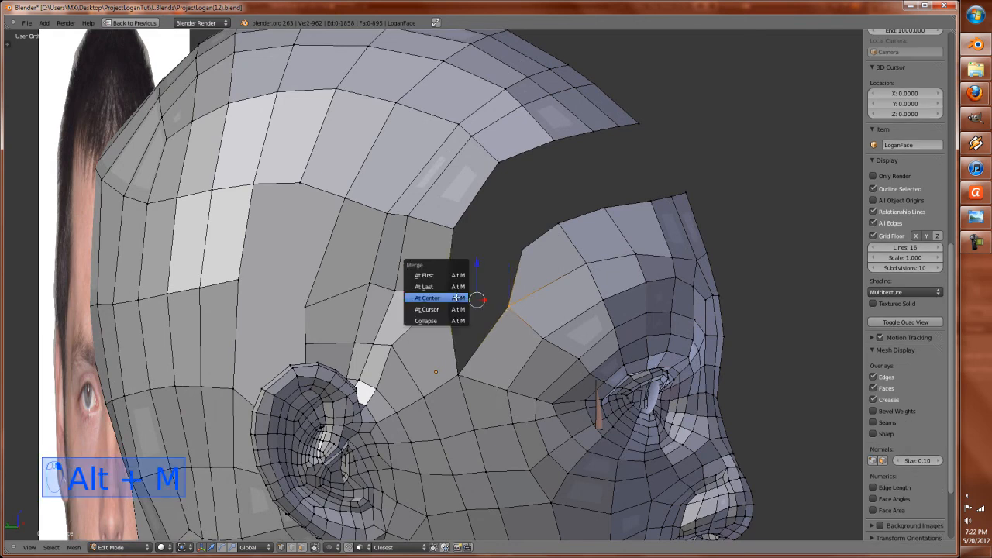
pyautogui.click(455, 296)
pyautogui.rightClick(525, 247)
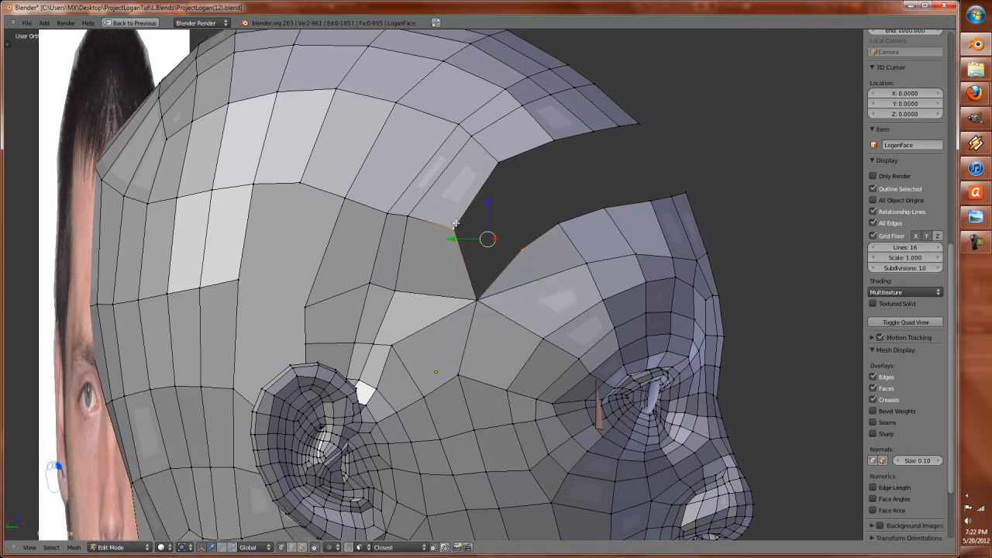
pyautogui.hotkey('shift', 'r')
pyautogui.moveTo(455, 224); pyautogui.dragTo(545, 237, button='middle')
pyautogui.keyDown('shift'); pyautogui.rightClick(545, 238); pyautogui.keyUp('shift')
pyautogui.hotkey('shift', 'r')
# Step: Merge the remaining four vertex pairs across the forehead at center to close the gap up to the midline
pyautogui.rightClick(563, 172)
pyautogui.keyDown('shift'); pyautogui.rightClick(608, 235); pyautogui.keyUp('shift')
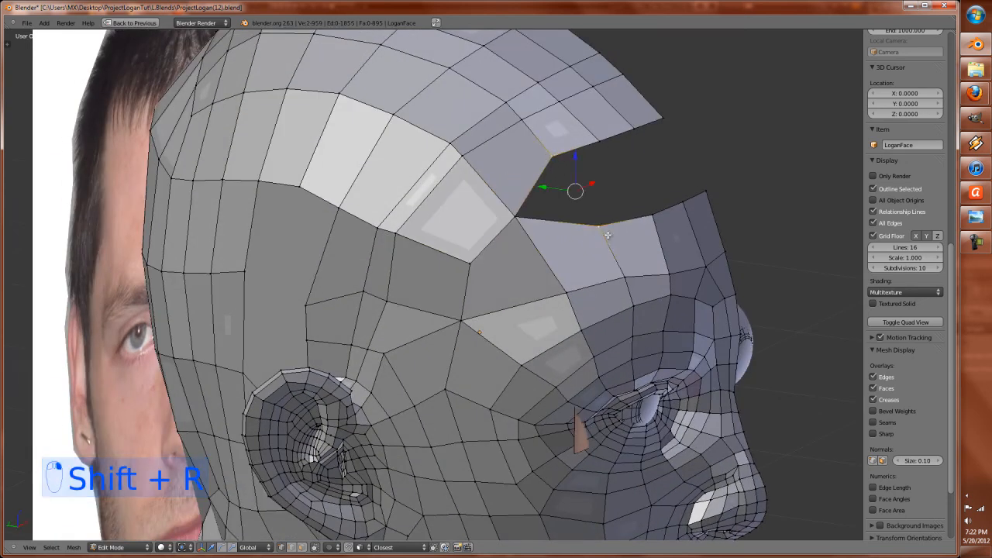
pyautogui.hotkey('shift', 'r')
pyautogui.rightClick(597, 142)
pyautogui.keyDown('shift'); pyautogui.rightClick(653, 215); pyautogui.keyUp('shift')
pyautogui.hotkey('shift', 'r')
pyautogui.rightClick(634, 127)
pyautogui.keyDown('shift'); pyautogui.rightClick(661, 119); pyautogui.keyUp('shift')
pyautogui.hotkey('shift', 'r')
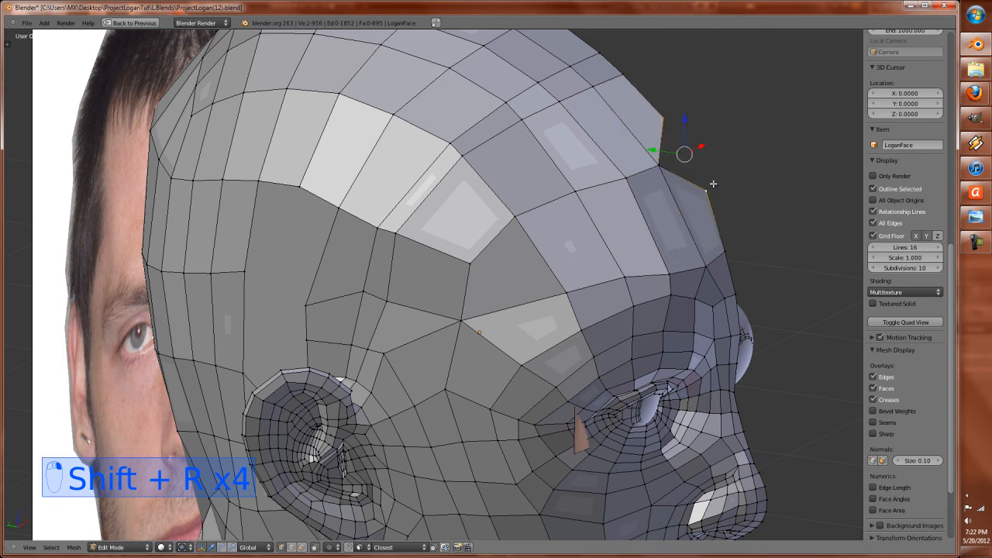
pyautogui.keyDown('shift'); pyautogui.rightClick(712, 184); pyautogui.keyUp('shift')
pyautogui.hotkey('shift', 'r')
# Step: Edge Slide the merged forehead loop forward to even out its spacing
pyautogui.keyDown('alt'); pyautogui.rightClick(600, 183); pyautogui.keyUp('alt')
pyautogui.scroll(-2, 536, 232)
pyautogui.scroll(2, 534, 233)
pyautogui.hotkey('ctrl', 'e')
pyautogui.click(534, 233)
pyautogui.click(459, 211)
# Step: Edge Slide the forehead loop behind the merged one forward, adjusting the loop selection in wireframe first
pyautogui.keyDown('alt'); pyautogui.rightClick(421, 198); pyautogui.keyUp('alt')
pyautogui.press('z')
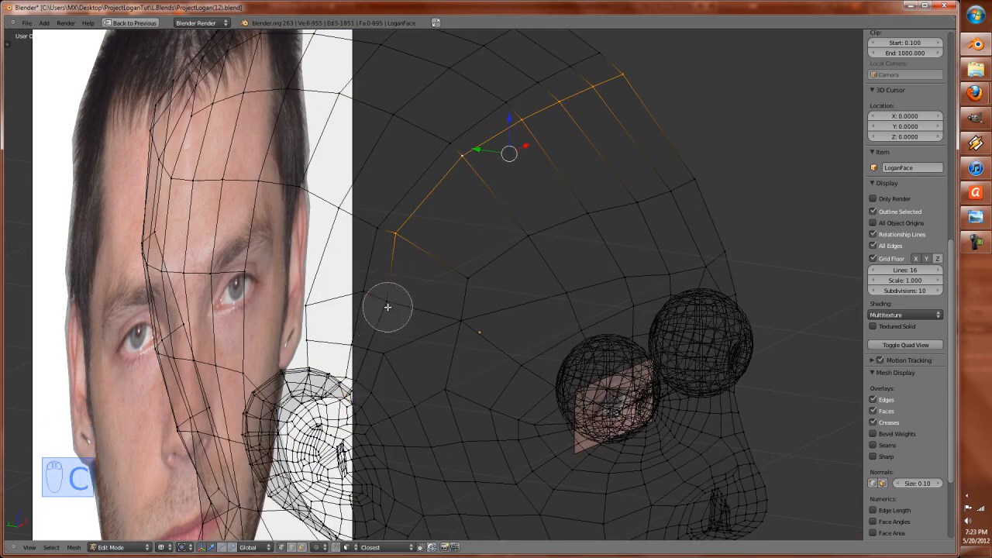
pyautogui.press('z')
pyautogui.moveTo(390, 307); pyautogui.dragTo(414, 303, button='middle')
pyautogui.hotkey('ctrl', 'e')
pyautogui.click(417, 305)
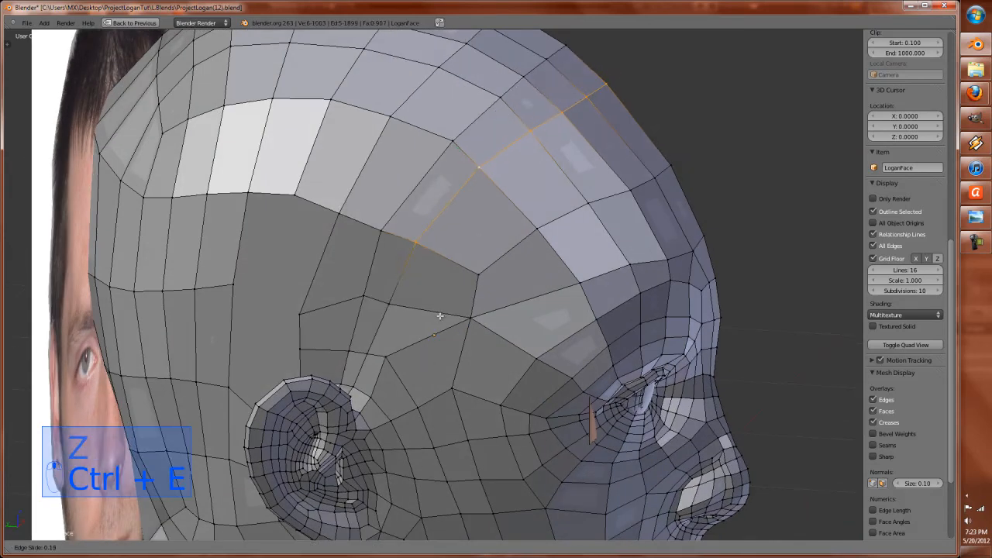
pyautogui.click(451, 325)
# Step: Reposition the temple vertices above the front of the ear in Left view to follow the slid loops
pyautogui.rightClick(386, 308)
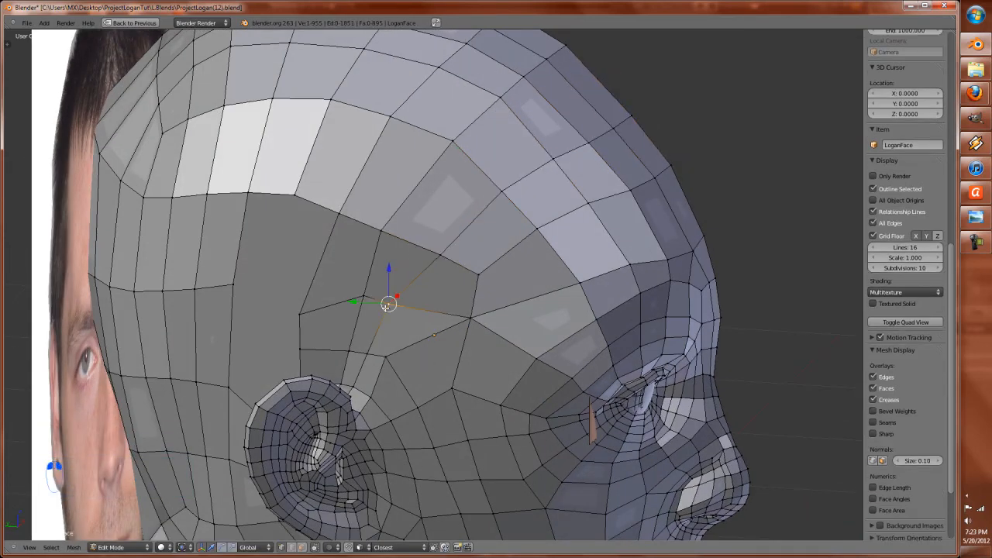
pyautogui.moveTo(358, 305); pyautogui.dragTo(377, 313)
pyautogui.press('KP_1')
pyautogui.press('ctrl+KP_1')
pyautogui.press('ctrl+KP_3')
pyautogui.scroll(3, 378, 312)
pyautogui.press('g')
pyautogui.click(368, 418)
pyautogui.rightClick(363, 412)
pyautogui.press('g')
pyautogui.click(400, 445)
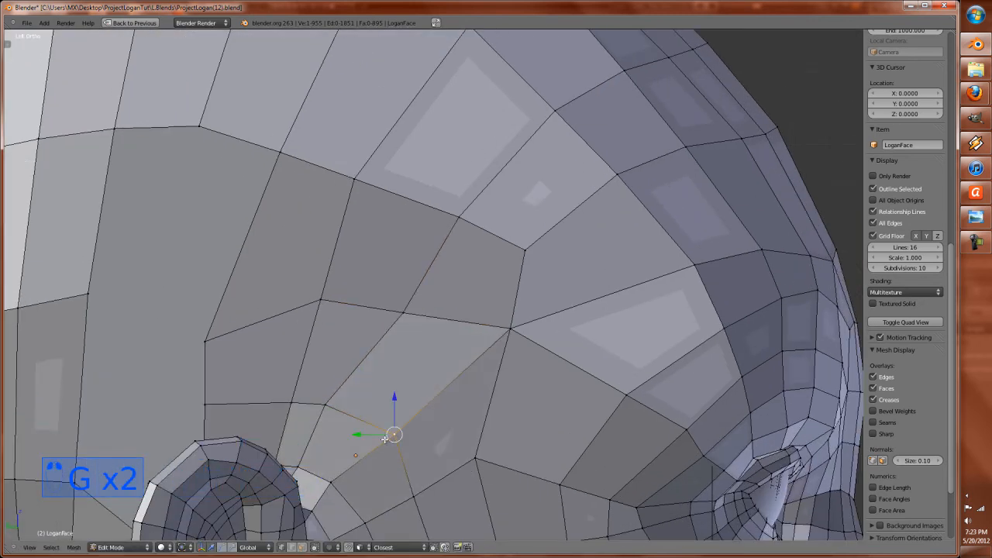
# Step: Move the vertex next to the ear's upper front edge to even out the adjoining faces and check the shading
pyautogui.scroll(-2, 372, 445)
pyautogui.rightClick(361, 431)
pyautogui.press('g')
pyautogui.click(360, 428)
pyautogui.press('Tab')
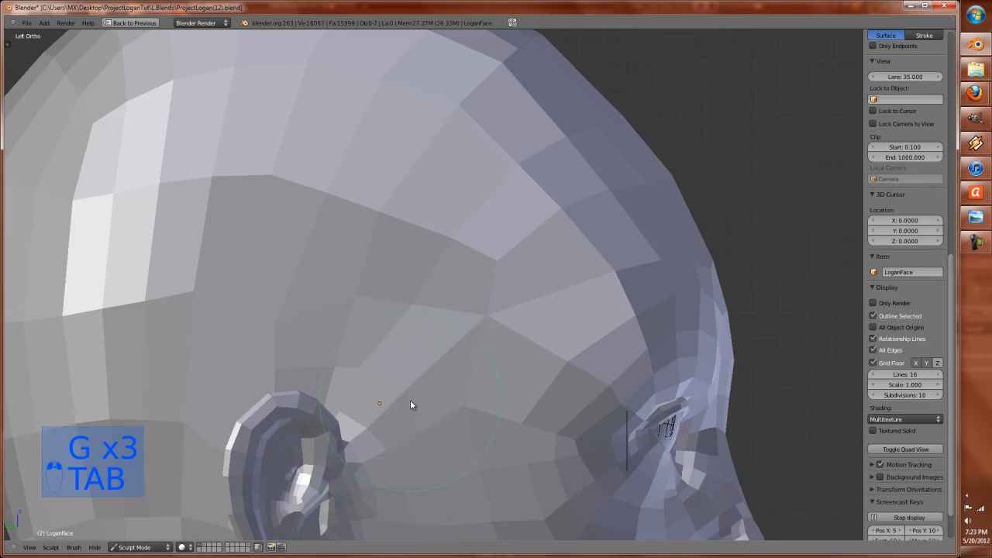
pyautogui.press('Tab')
# Step: Move the vertex at the edge of the large face above the ear upward
pyautogui.keyDown('shift'); pyautogui.moveTo(409, 329); pyautogui.dragTo(436, 357, button='middle'); pyautogui.keyUp('shift')
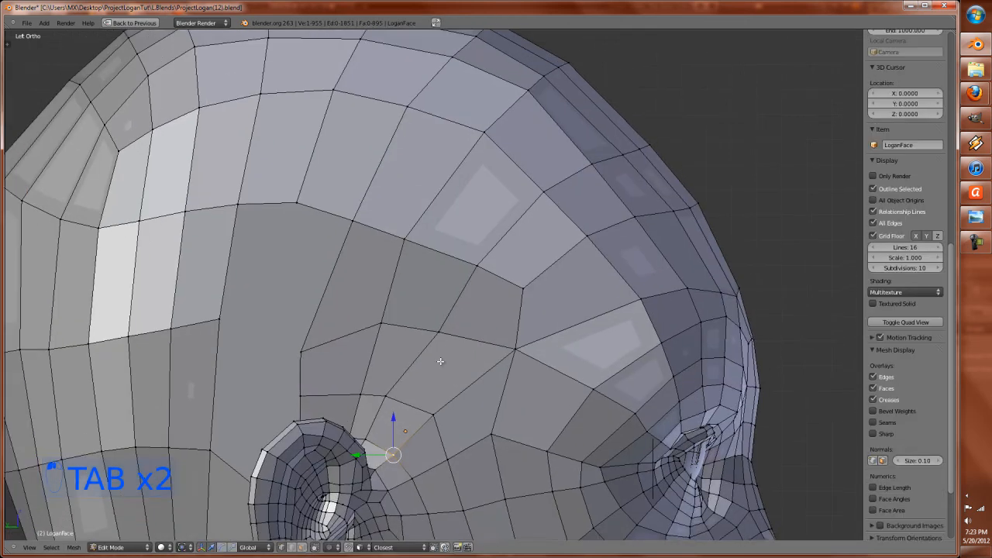
pyautogui.rightClick(327, 346)
pyautogui.press('g')
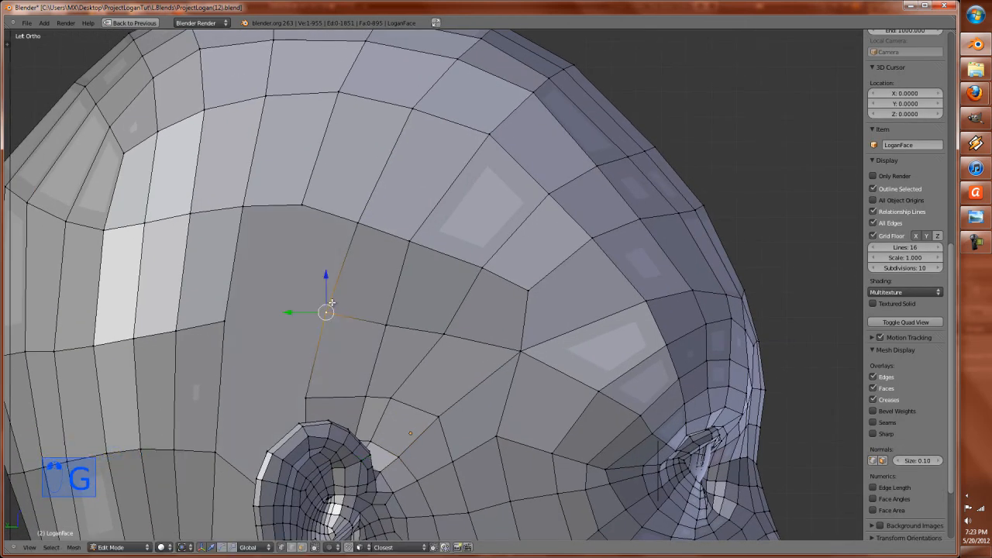
pyautogui.click(329, 305)
# Step: Reposition the vertices between the top of the ear and the temple to even out the surrounding faces
pyautogui.scroll(-3, 341, 303)
pyautogui.press('g')
pyautogui.click(375, 407)
pyautogui.scroll(2, 375, 407)
pyautogui.press('g')
pyautogui.click(356, 404)
pyautogui.rightClick(393, 341)
pyautogui.press('g')
pyautogui.click(358, 397)
# Step: Examine the ear and temple from an angled view, comparing the Sculpt Mode shading with the Edit Mode edge flow
pyautogui.press('Tab')
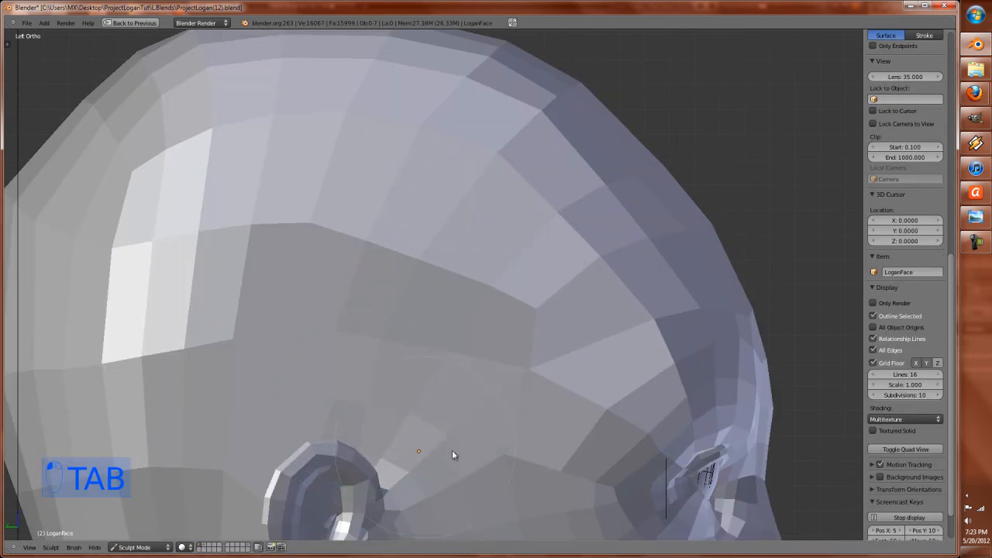
pyautogui.scroll(-3, 473, 478)
pyautogui.moveTo(494, 458); pyautogui.dragTo(480, 348, button='middle')
pyautogui.press('Tab')
pyautogui.scroll(3, 451, 355)
pyautogui.press('Tab')
pyautogui.press('Tab')
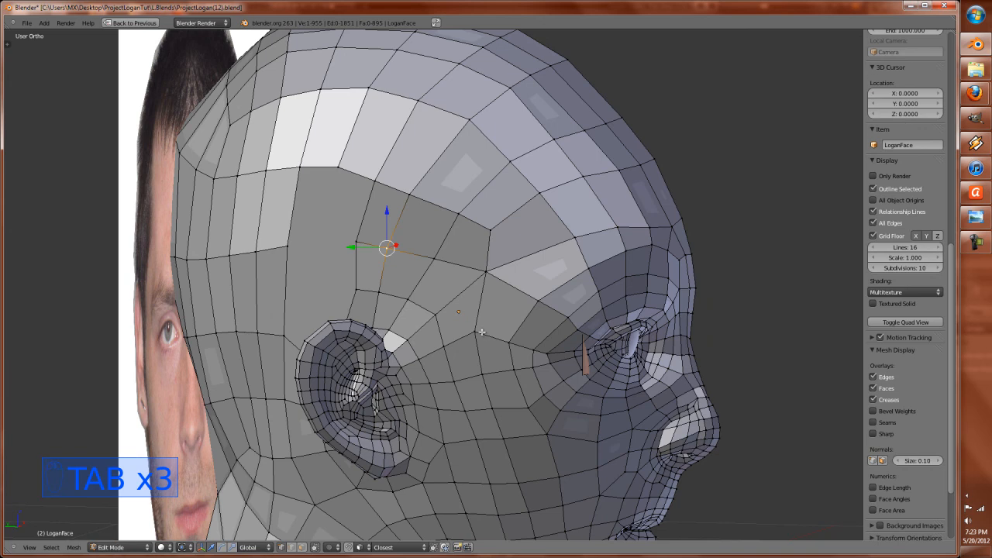
pyautogui.press('Tab')
pyautogui.press('Tab')
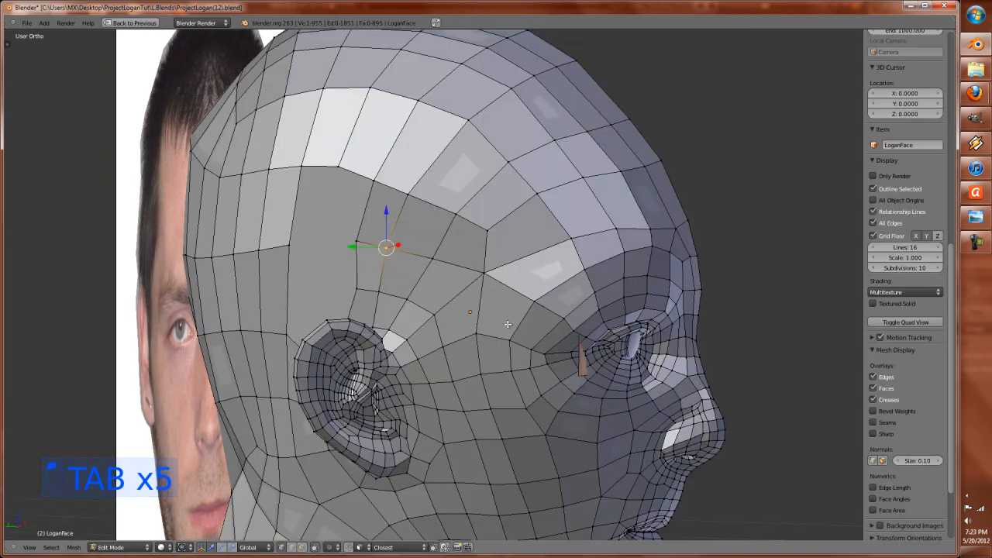
# Step: Reposition the two vertices along the front border of the gap above the top of the ear
pyautogui.scroll(2, 504, 274)
pyautogui.rightClick(503, 273)
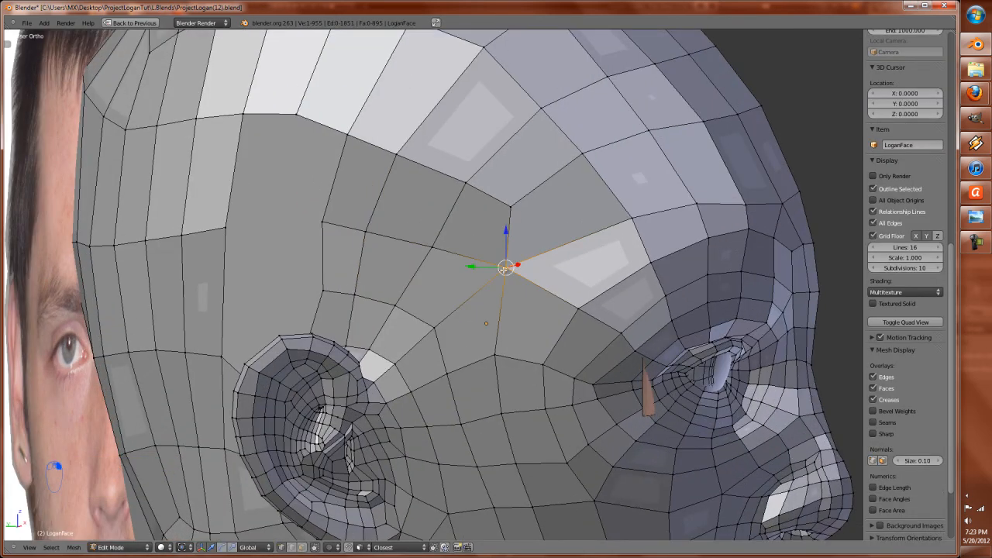
pyautogui.scroll(-2, 499, 301)
pyautogui.moveTo(498, 325); pyautogui.dragTo(525, 346, button='middle')
pyautogui.scroll(1, 511, 342)
pyautogui.keyDown('shift'); pyautogui.moveTo(325, 305); pyautogui.dragTo(436, 342, button='middle'); pyautogui.keyUp('shift')
pyautogui.scroll(2, 437, 341)
pyautogui.rightClick(446, 355)
pyautogui.press('g')
pyautogui.click(436, 359)
pyautogui.rightClick(449, 263)
pyautogui.press('g')
pyautogui.click(457, 262)
# Step: In the left orthographic view, flatten the horizontal edge loop across the back of the head by scaling it to 0 along Z
pyautogui.press('KP_1')
pyautogui.press('ctrl+KP_1')
pyautogui.press('ctrl+KP_3')
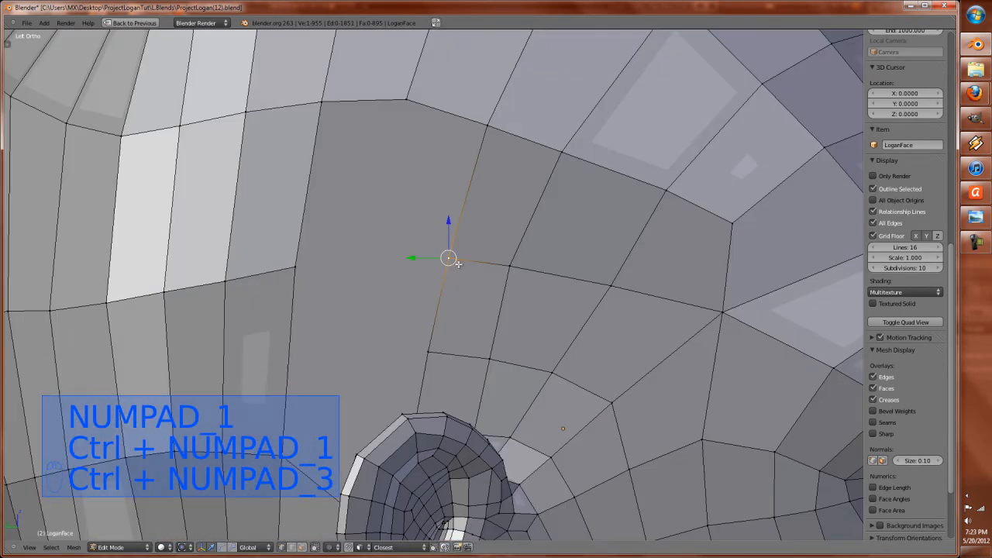
pyautogui.scroll(-4, 457, 263)
pyautogui.keyDown('alt'); pyautogui.rightClick(309, 287); pyautogui.keyUp('alt')
pyautogui.press('s')
pyautogui.press('z')
pyautogui.press('0')
pyautogui.press('Return')
pyautogui.press('g')
pyautogui.rightClick(309, 287)
pyautogui.hotkey('ctrl', 'e')
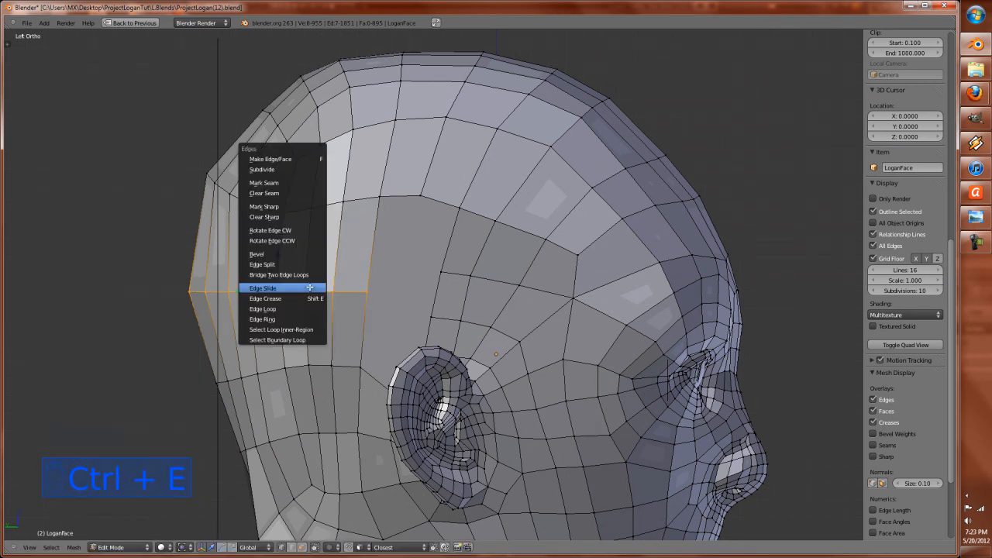
pyautogui.click(310, 288)
pyautogui.rightClick(302, 282)
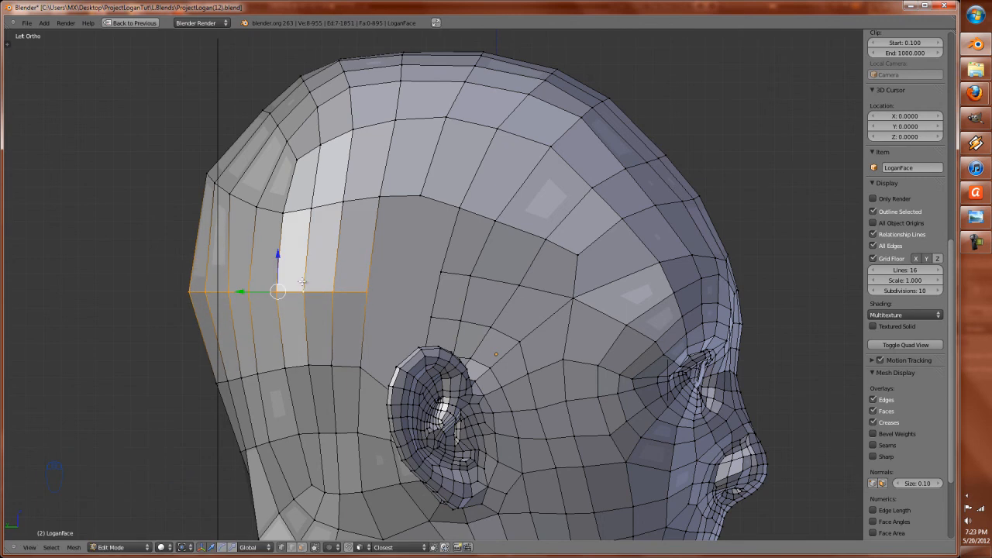
# Step: Add an edge loop just below the flattened loop on the back of the head and slide the flattened loop upward
pyautogui.hotkey('ctrl', 'r')
pyautogui.click(311, 329)
pyautogui.click(312, 293)
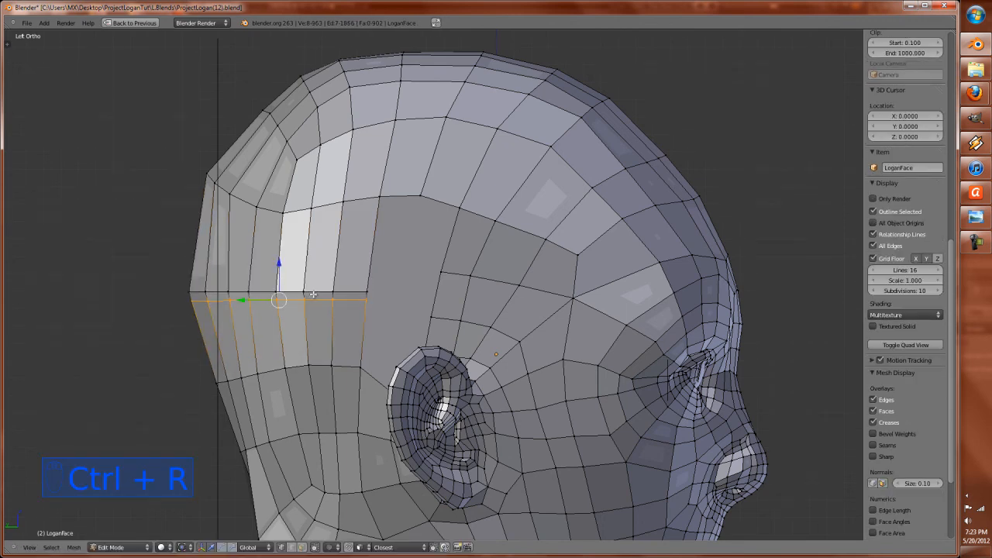
pyautogui.hotkey('ctrl', 'e')
pyautogui.click(298, 291)
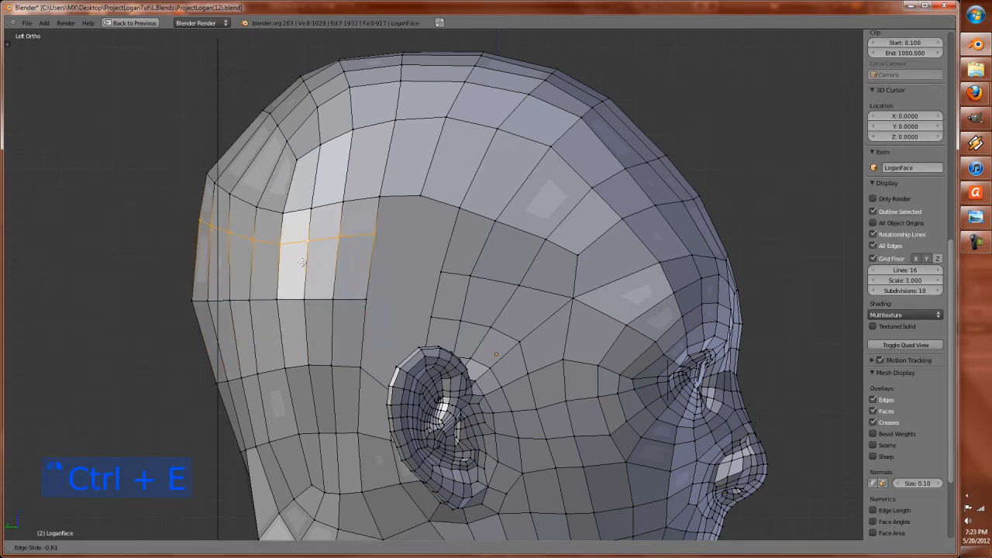
pyautogui.click(297, 271)
# Step: Fill the gap between the back of the head and the area above the ear with three stacked faces
pyautogui.rightClick(376, 258)
pyautogui.keyDown('shift'); pyautogui.rightClick(371, 299); pyautogui.keyUp('shift')
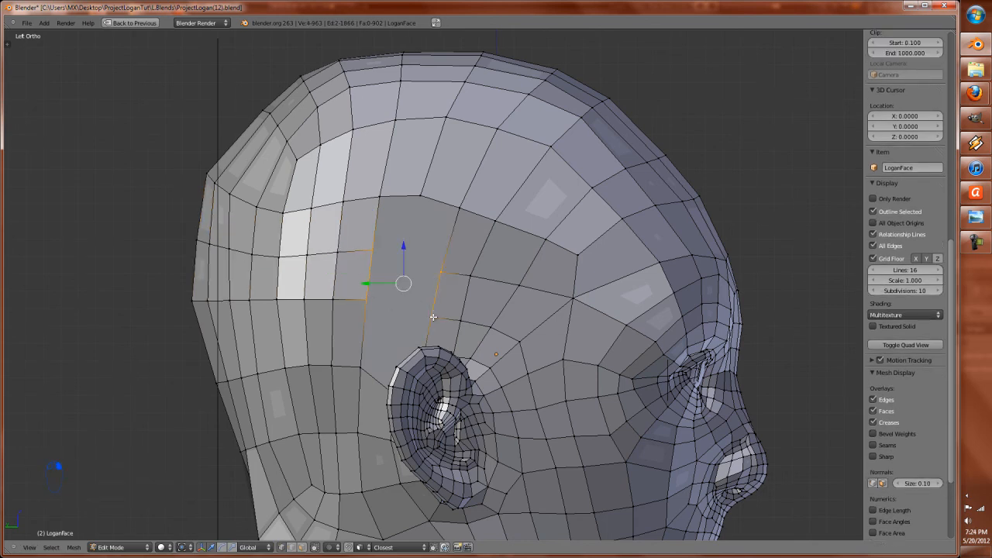
pyautogui.scroll(1, 402, 309)
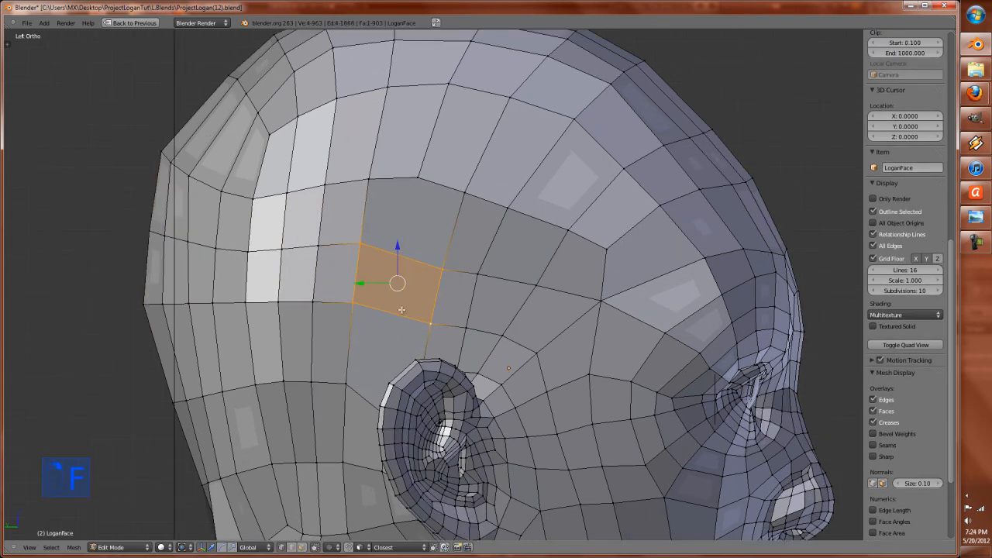
pyautogui.rightClick(443, 269)
pyautogui.keyDown('shift'); pyautogui.rightClick(463, 188); pyautogui.keyUp('shift')
pyautogui.keyDown('shift'); pyautogui.rightClick(370, 182); pyautogui.keyUp('shift')
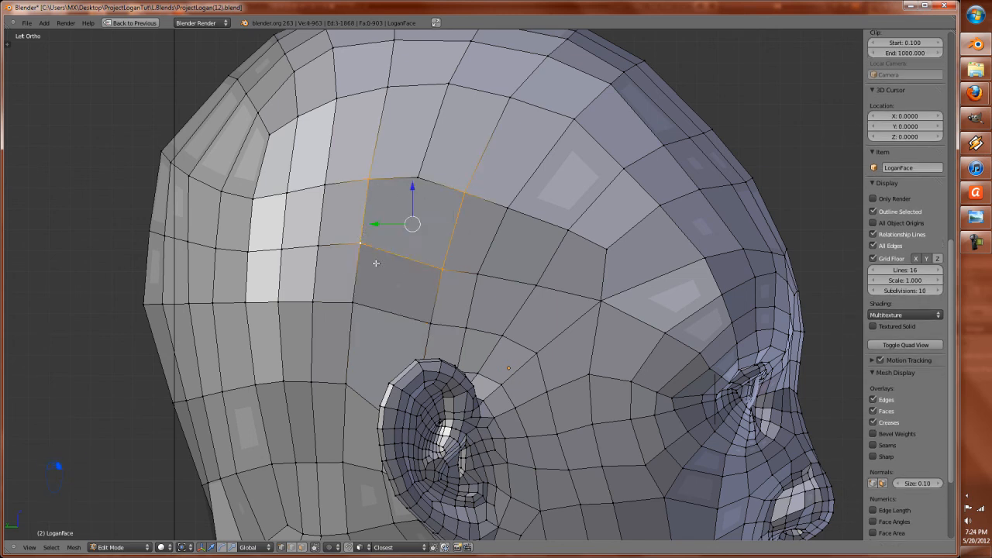
pyautogui.moveTo(434, 315); pyautogui.dragTo(463, 321, button='middle')
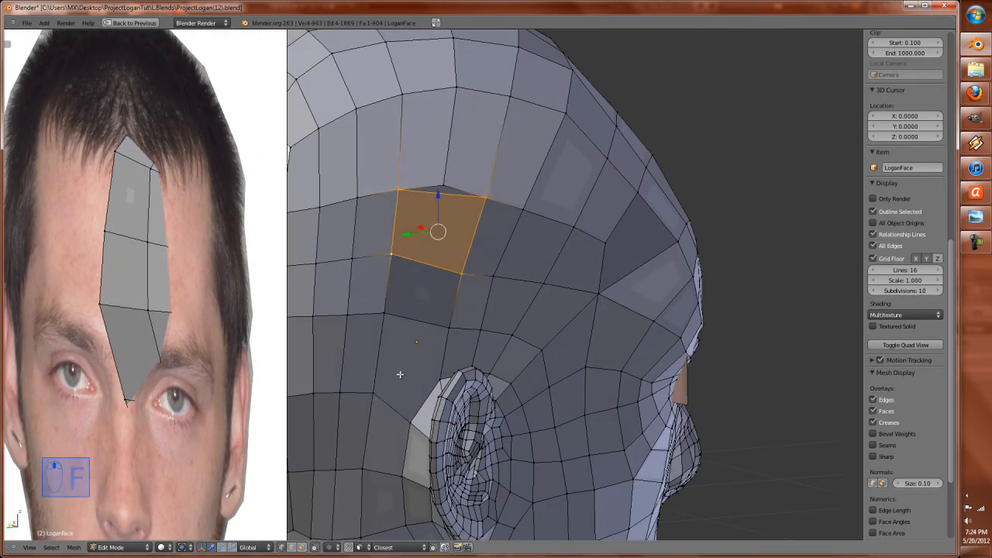
pyautogui.rightClick(377, 389)
pyautogui.keyDown('shift'); pyautogui.rightClick(444, 328); pyautogui.keyUp('shift')
pyautogui.keyDown('shift'); pyautogui.rightClick(382, 315); pyautogui.keyUp('shift')
pyautogui.press('f')
# Step: Insert an edge loop from the newly filled face behind the ear over its rim and through the inner ear
pyautogui.keyDown('shift'); pyautogui.moveTo(401, 359); pyautogui.dragTo(483, 413, button='middle'); pyautogui.keyUp('shift')
pyautogui.scroll(2, 432, 311)
pyautogui.keyDown('alt'); pyautogui.rightClick(386, 323); pyautogui.keyUp('alt')
pyautogui.hotkey('ctrl', 'r')
pyautogui.click(428, 331)
pyautogui.click(428, 331)
pyautogui.scroll(2, 461, 411)
pyautogui.scroll(2, 484, 414)
pyautogui.scroll(2, 483, 414)
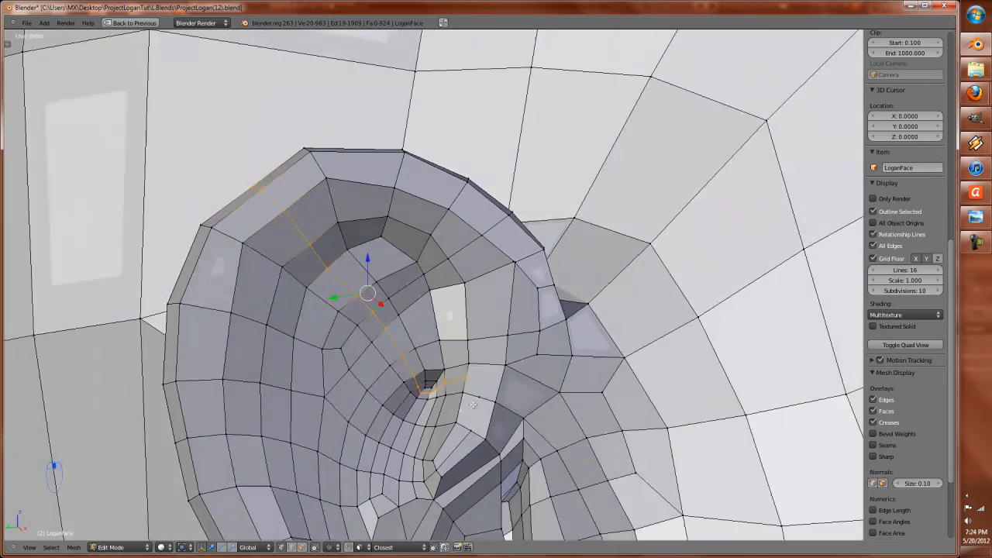
pyautogui.scroll(3, 488, 419)
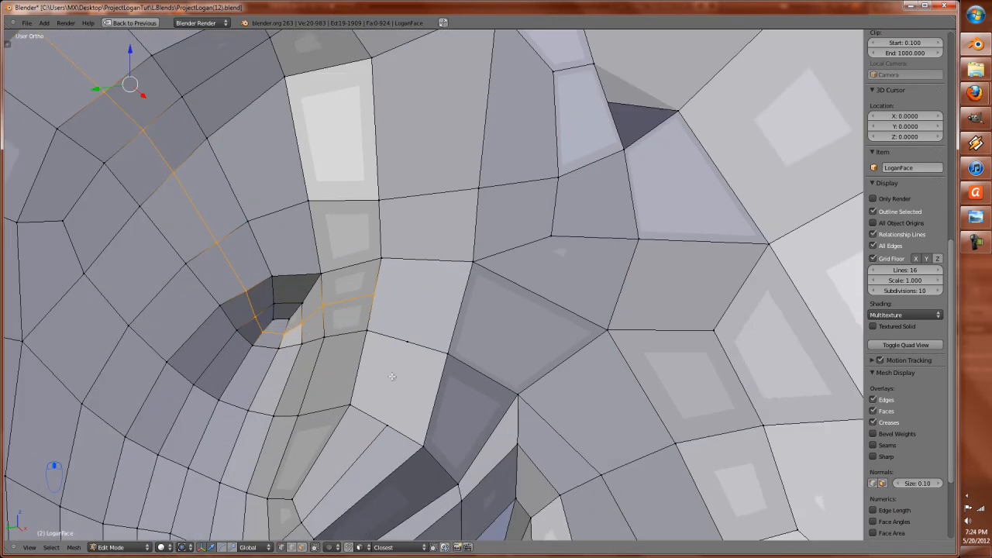
pyautogui.press('a')
# Step: Try a knife cut across the inner ear faces near the end of the new loop, and undo it
pyautogui.scroll(-3, 381, 316)
pyautogui.scroll(3, 382, 314)
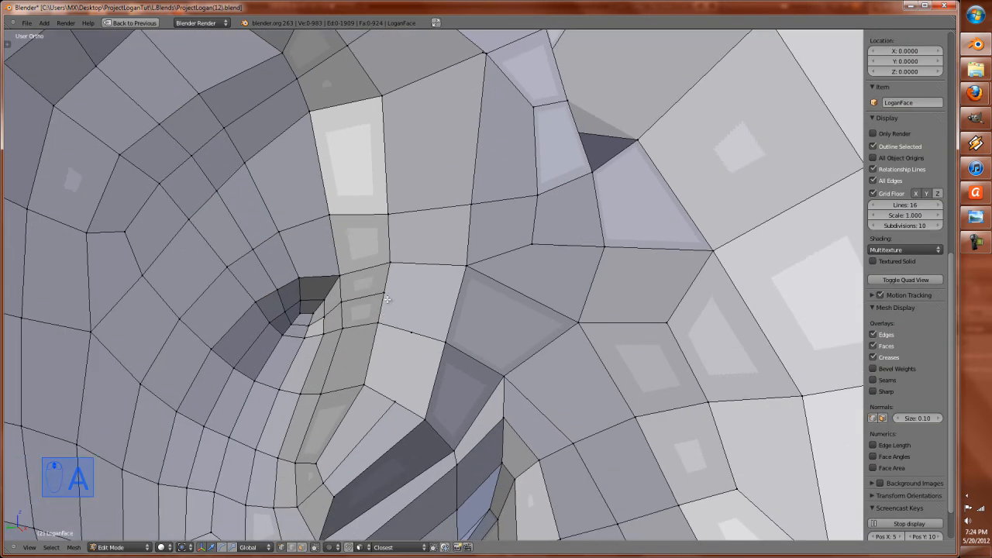
pyautogui.press('k')
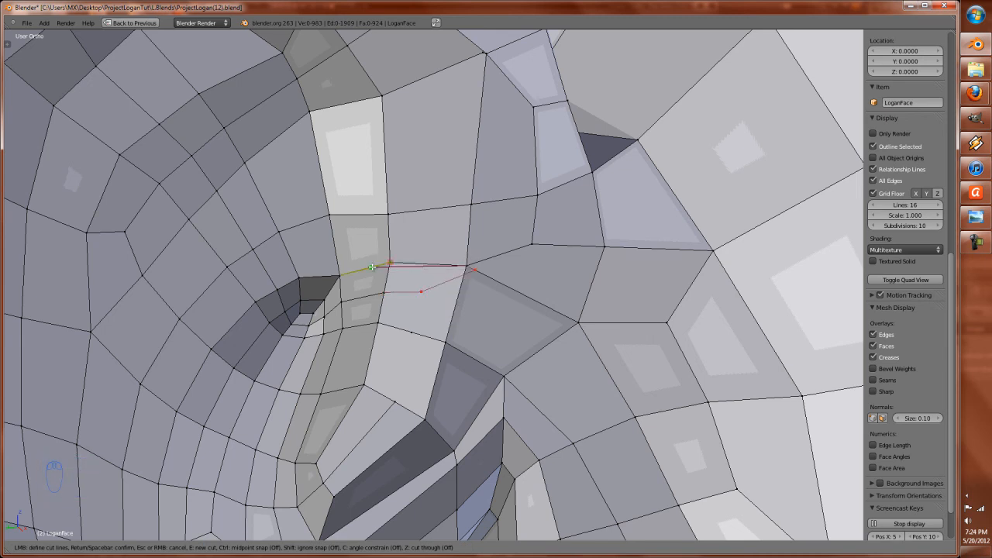
pyautogui.press('Return')
pyautogui.scroll(2, 501, 330)
pyautogui.hotkey('ctrl', 'z')
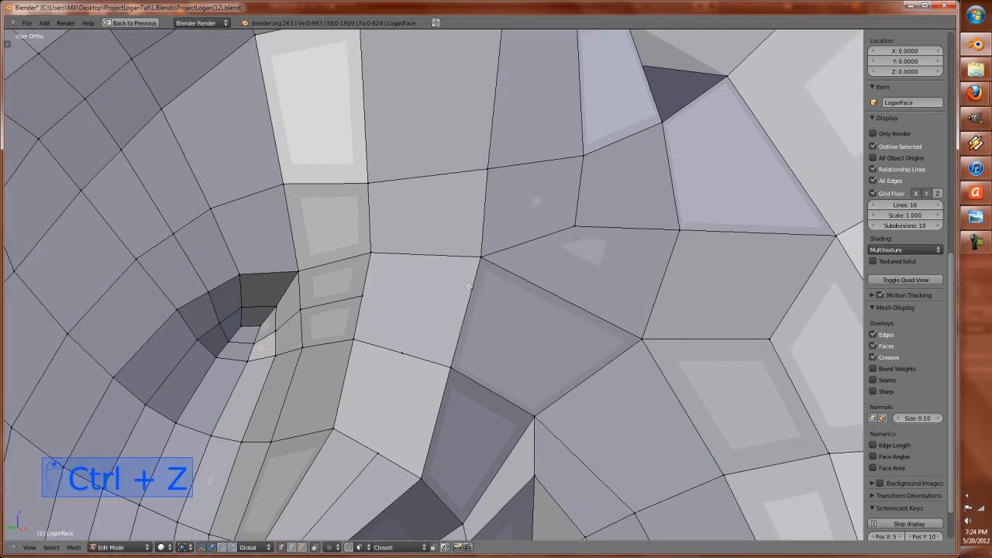
# Step: Knife-cut from the corner vertex to the end of the new ear loop, and from that cut down through the two faces below
pyautogui.press('k')
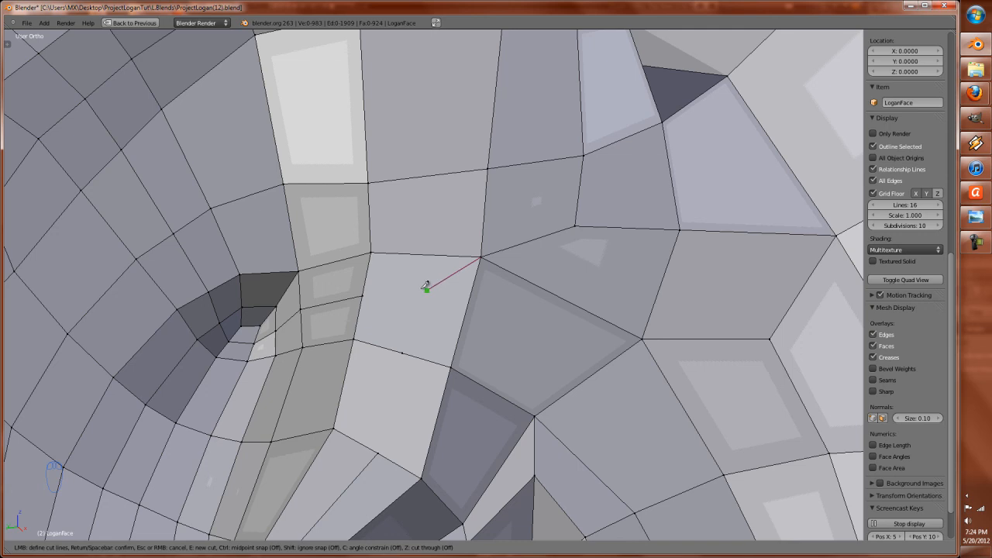
pyautogui.click(372, 292)
pyautogui.press('Return')
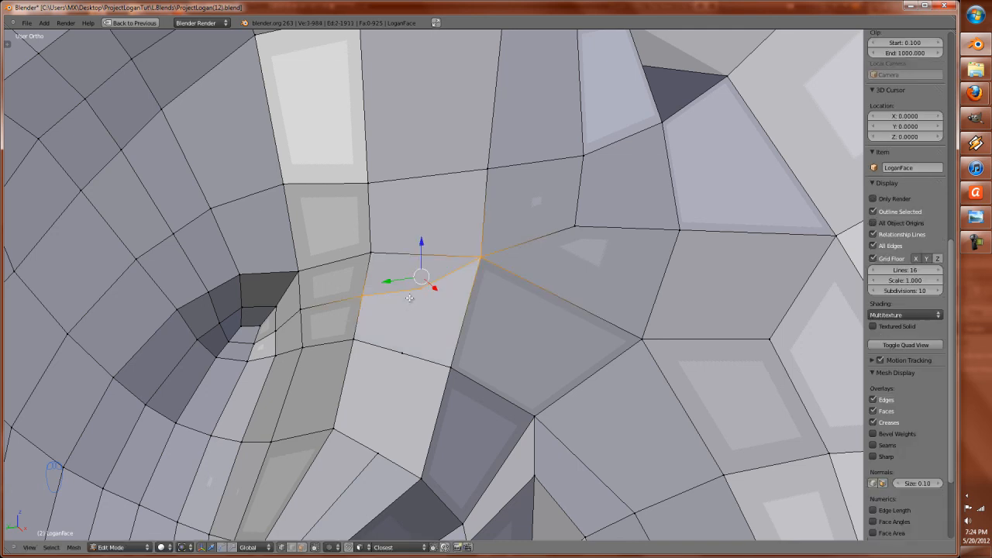
pyautogui.press('k')
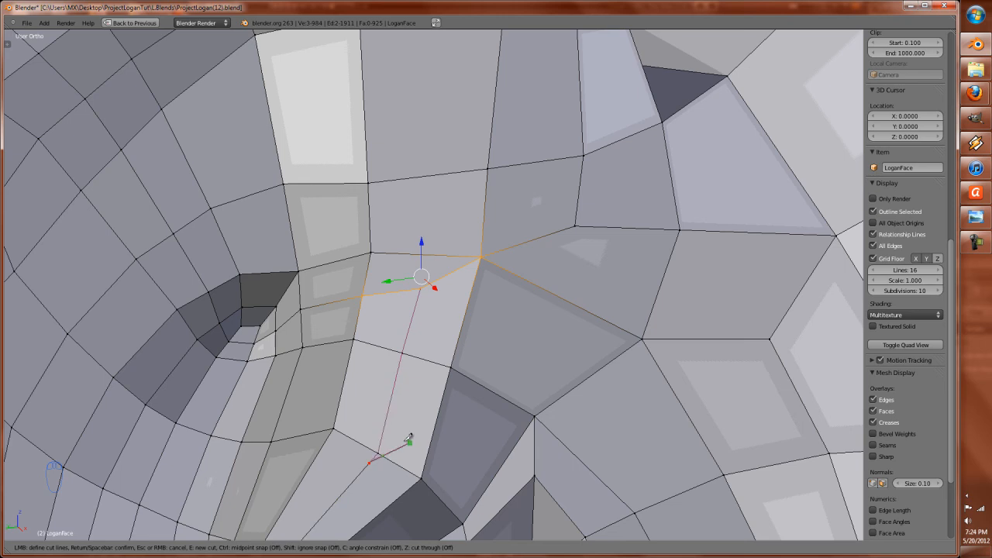
pyautogui.press('Return')
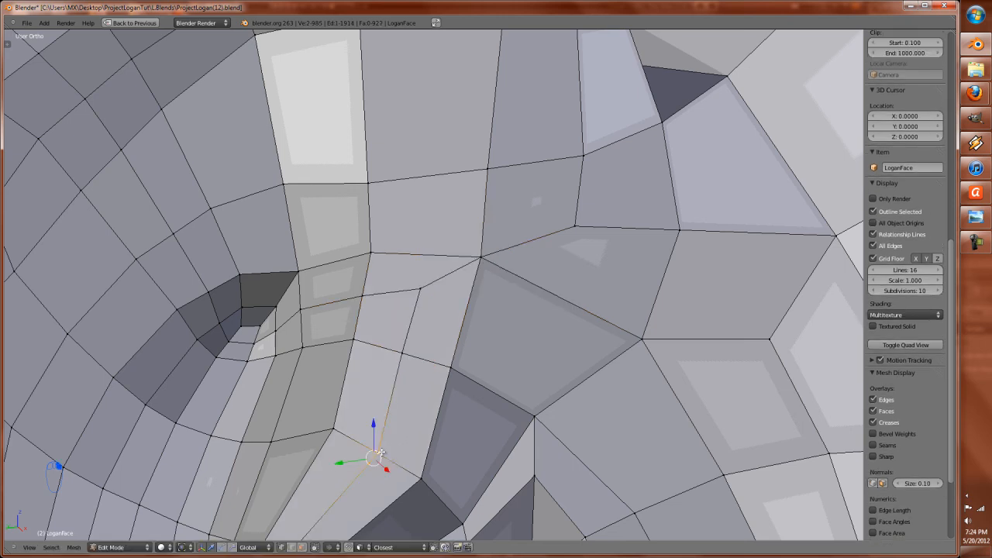
# Step: Merge the two vertices at the lower end of the cut and even out the surrounding ear faces in Sculpt Mode
pyautogui.hotkey('alt', 'm')
pyautogui.click(384, 453)
pyautogui.press('Tab')
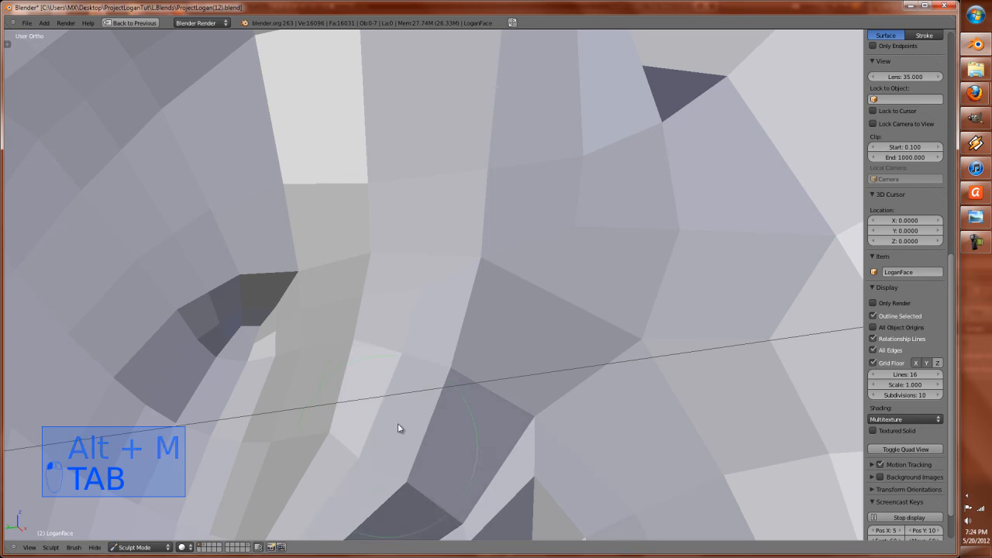
pyautogui.press('Tab')
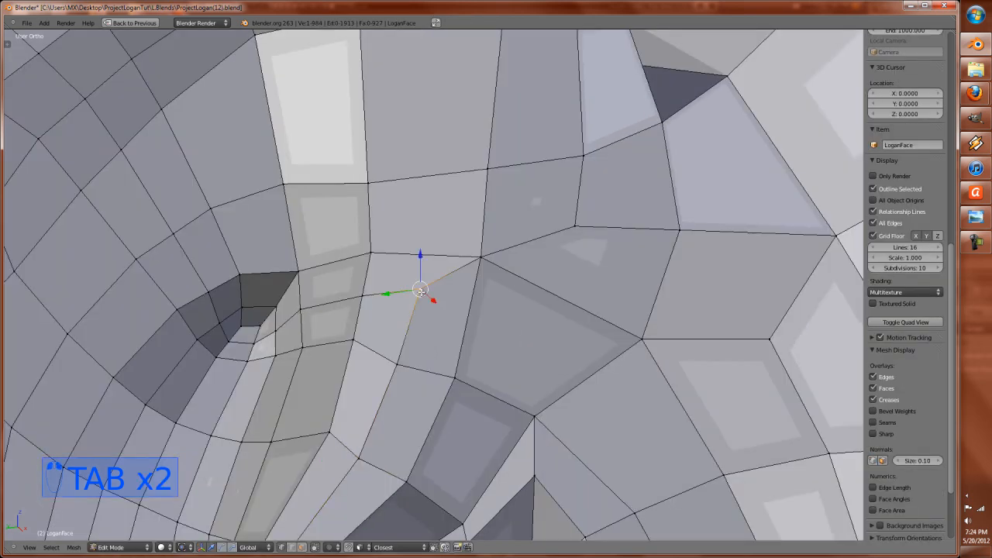
pyautogui.press('Tab')
pyautogui.press('Tab')
# Step: Reposition the vertices just behind the ear's upper rim in the left orthographic view
pyautogui.scroll(-6, 414, 309)
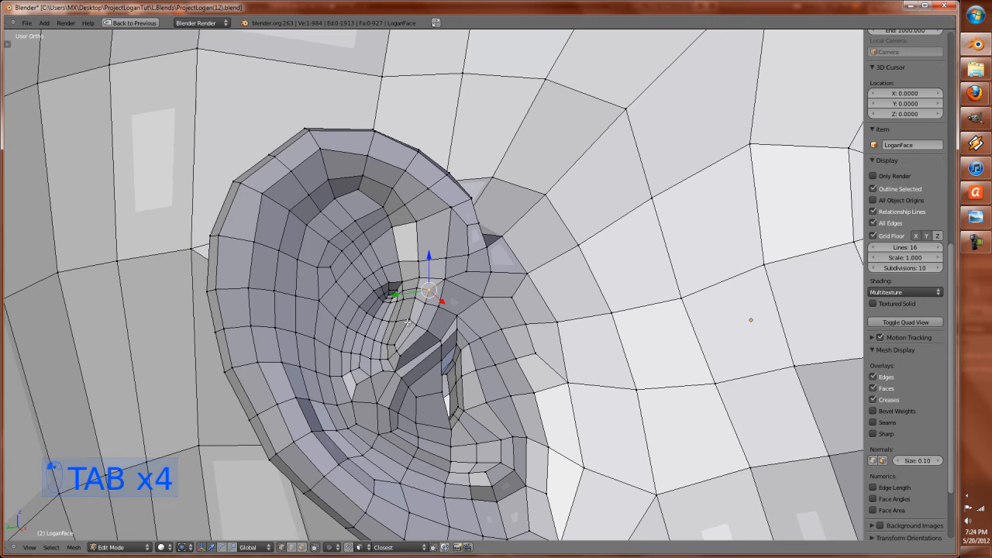
pyautogui.moveTo(413, 308)
pyautogui.mouseDown(button='middle')
pyautogui.moveTo(425, 359)
pyautogui.moveTo(487, 365)
pyautogui.moveTo(422, 303)
pyautogui.mouseUp(button='middle')
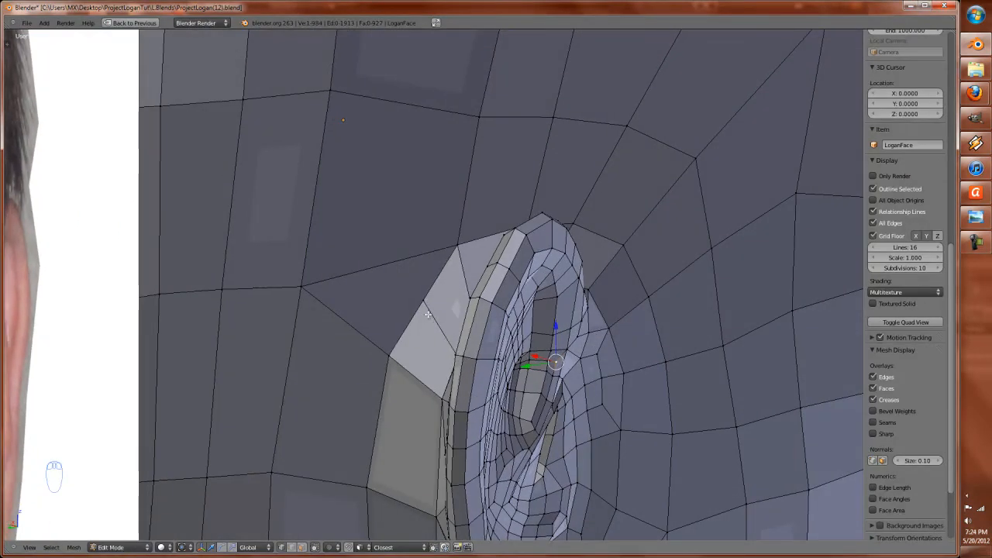
pyautogui.press('KP_1')
pyautogui.press('ctrl+KP_1')
pyautogui.press('ctrl+KP_3')
pyautogui.press('g')
pyautogui.press('g')
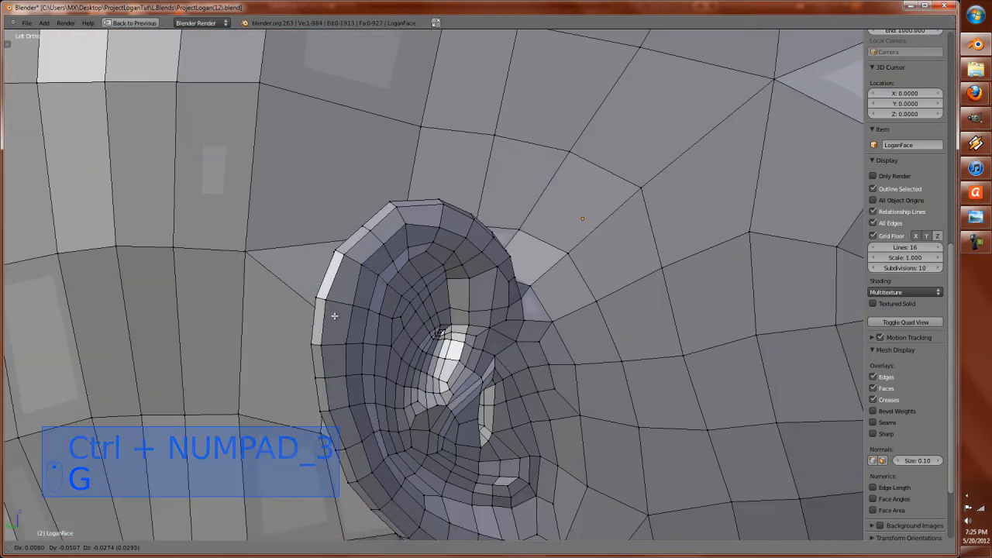
pyautogui.click(272, 250)
# Step: Edge-slide the column of three vertices behind the ear toward it, and shift the vertex above them to line up
pyautogui.scroll(-3, 263, 298)
pyautogui.rightClick(311, 360)
pyautogui.keyDown('shift'); pyautogui.rightClick(330, 448); pyautogui.keyUp('shift')
pyautogui.keyDown('shift'); pyautogui.moveTo(352, 509); pyautogui.dragTo(312, 380, button='middle'); pyautogui.keyUp('shift')
pyautogui.keyDown('shift'); pyautogui.rightClick(319, 387); pyautogui.keyUp('shift')
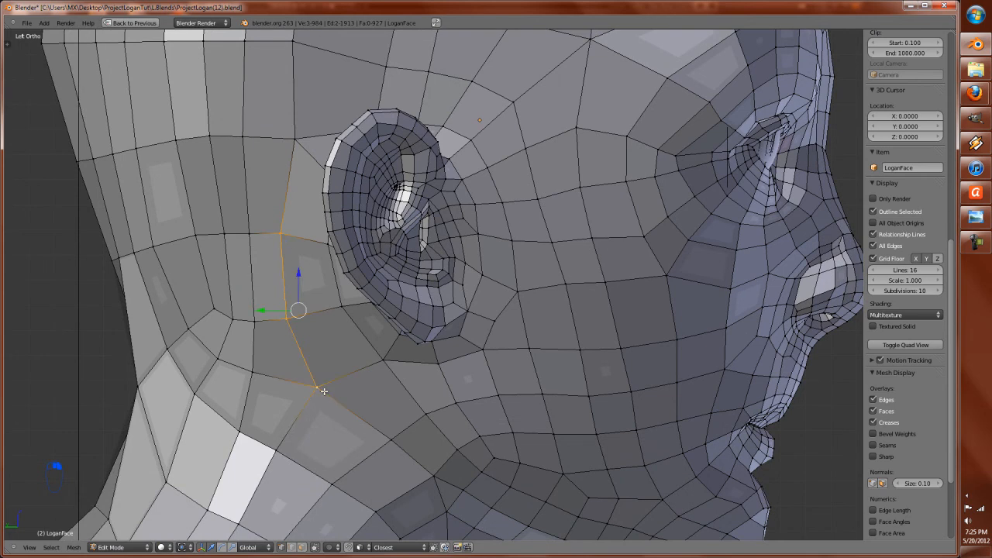
pyautogui.hotkey('ctrl', 'e')
pyautogui.click(321, 392)
pyautogui.click(336, 389)
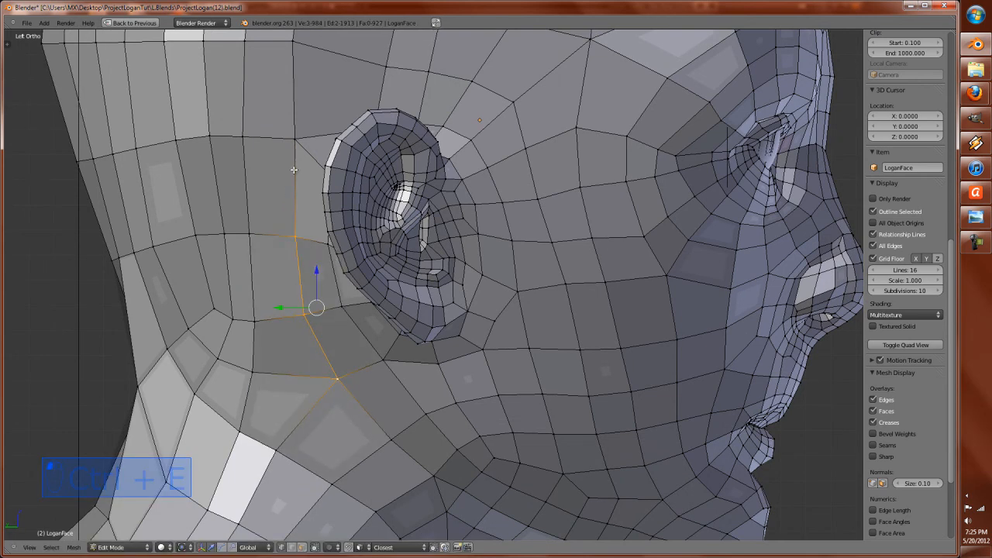
pyautogui.rightClick(296, 140)
pyautogui.press('g')
pyautogui.click(305, 163)
# Step: Add a vertical edge loop through the middle of the filled faces above and behind the ear
pyautogui.scroll(-2, 308, 168)
pyautogui.scroll(-1, 308, 169)
pyautogui.keyDown('shift'); pyautogui.moveTo(349, 145); pyautogui.dragTo(362, 251, button='middle'); pyautogui.keyUp('shift')
pyautogui.scroll(2, 362, 251)
pyautogui.keyDown('shift'); pyautogui.moveTo(399, 173); pyautogui.dragTo(463, 189, button='middle'); pyautogui.keyUp('shift')
pyautogui.scroll(2, 395, 317)
pyautogui.scroll(-3, 395, 318)
pyautogui.press('a')
pyautogui.hotkey('ctrl', 'r')
pyautogui.click(396, 324)
pyautogui.click(395, 325)
pyautogui.scroll(3, 430, 355)
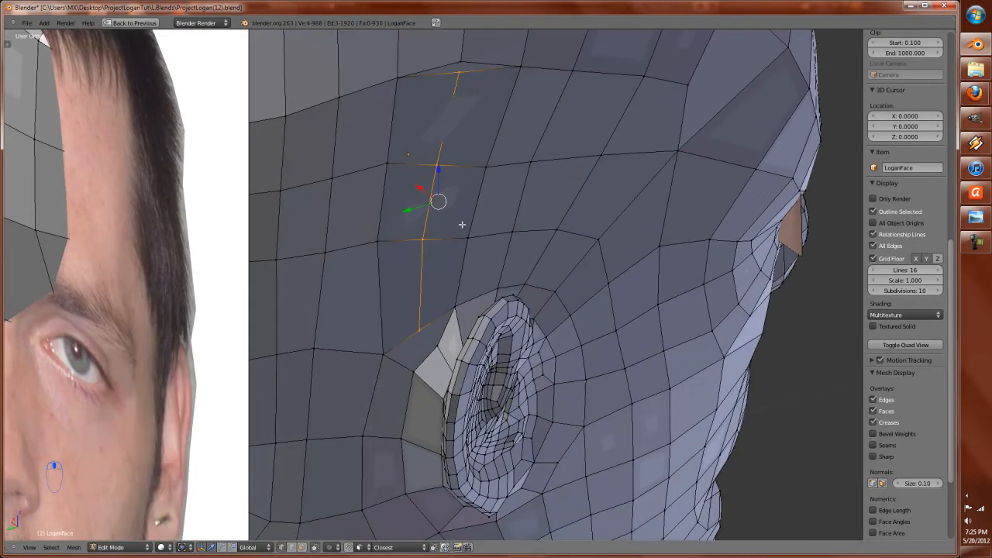
# Step: Try raising the vertex behind the ear along Z and merging it with the lower end of the new loop at their center
pyautogui.scroll(3, 463, 189)
pyautogui.moveTo(455, 380); pyautogui.dragTo(454, 272, button='middle')
pyautogui.scroll(1, 452, 354)
pyautogui.press('a')
pyautogui.moveTo(427, 309); pyautogui.dragTo(402, 320, button='middle')
pyautogui.rightClick(411, 319)
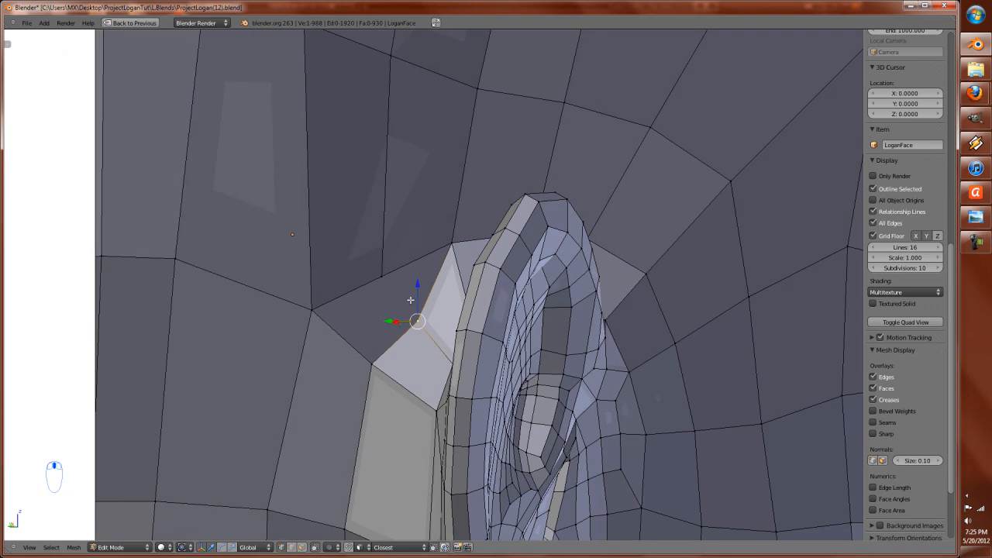
pyautogui.press('g')
pyautogui.press('z')
pyautogui.click(410, 277)
pyautogui.keyDown('shift'); pyautogui.rightClick(381, 278); pyautogui.keyUp('shift')
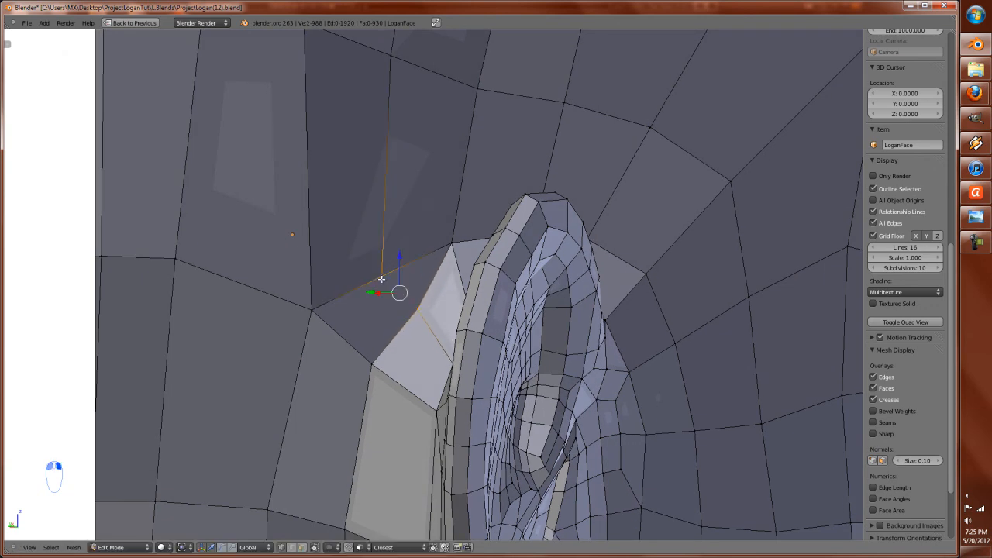
pyautogui.hotkey('alt', 'm')
pyautogui.click(381, 279)
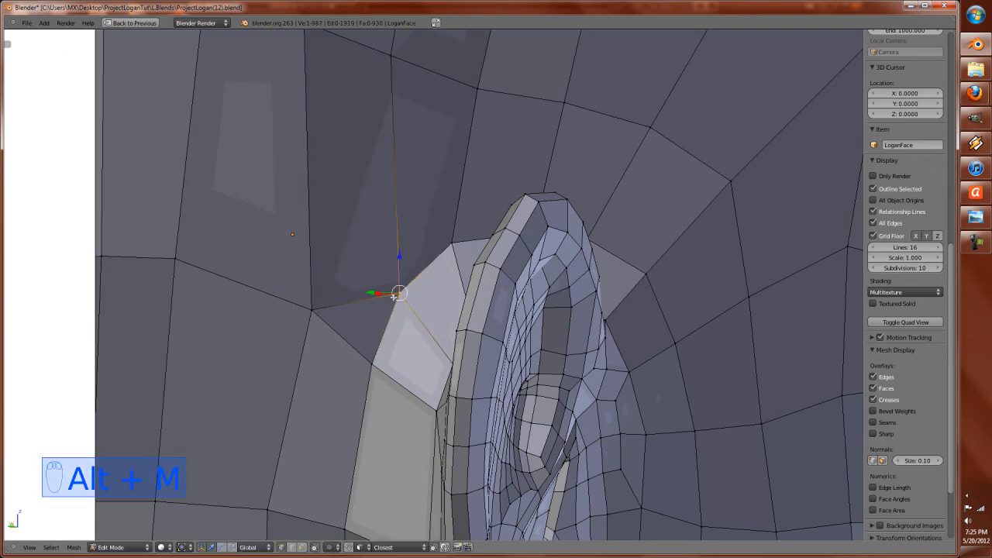
# Step: Undo the merge and the preceding vertex move behind the ear, and clear the selection
pyautogui.scroll(-2, 386, 309)
pyautogui.scroll(-5, 387, 309)
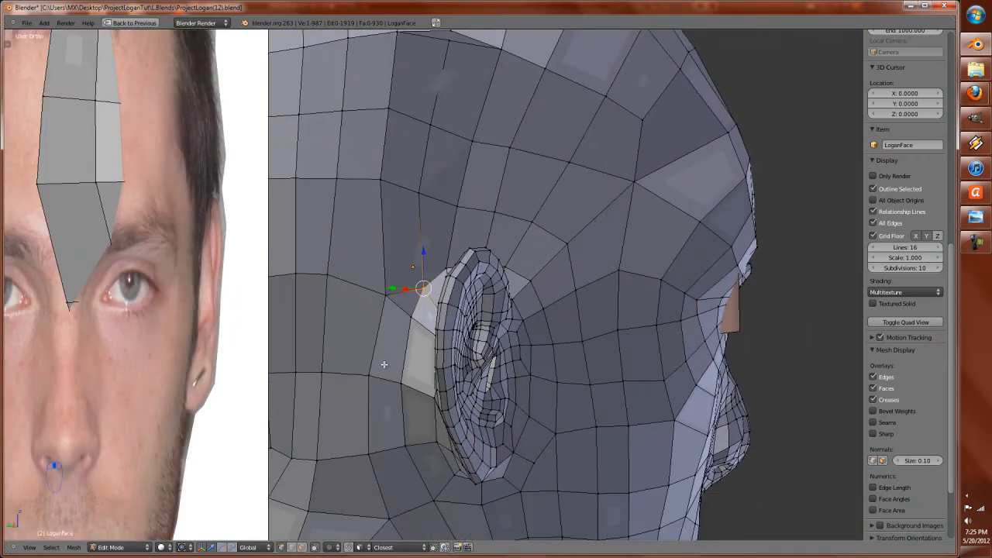
pyautogui.scroll(3, 391, 313)
pyautogui.hotkey('ctrl', 'z')
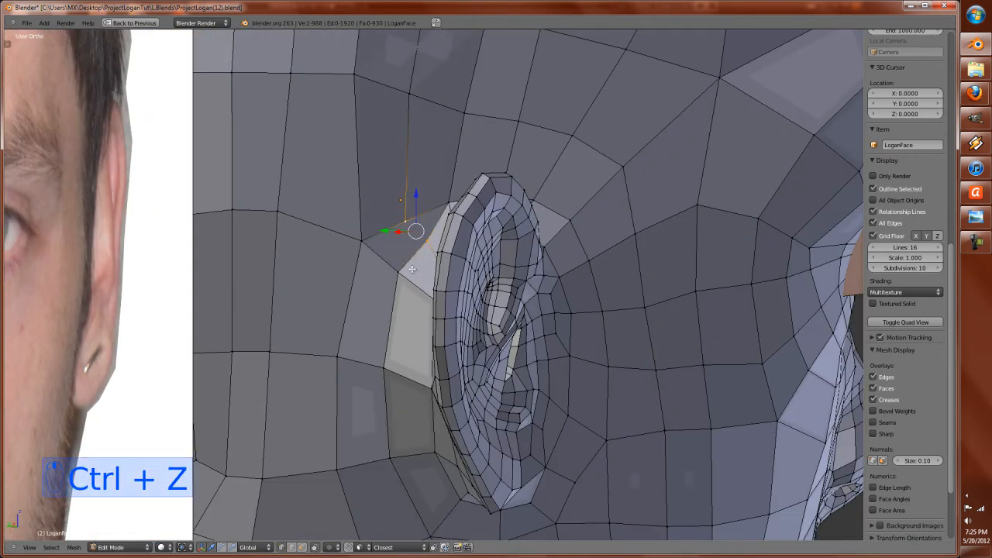
pyautogui.scroll(-3, 391, 314)
pyautogui.keyDown('shift'); pyautogui.moveTo(450, 379); pyautogui.dragTo(405, 234, button='middle'); pyautogui.keyUp('shift')
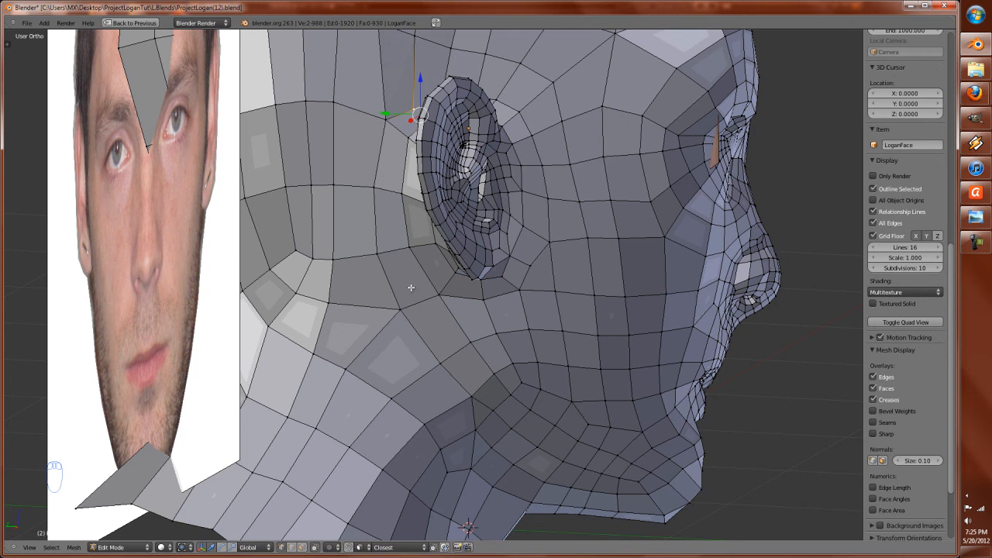
pyautogui.scroll(2, 393, 321)
pyautogui.keyDown('shift'); pyautogui.moveTo(384, 159); pyautogui.dragTo(399, 308, button='middle'); pyautogui.keyUp('shift')
pyautogui.hotkey('ctrl', 'z')
pyautogui.hotkey('ctrl', 'z')
pyautogui.hotkey('ctrl', 'z')
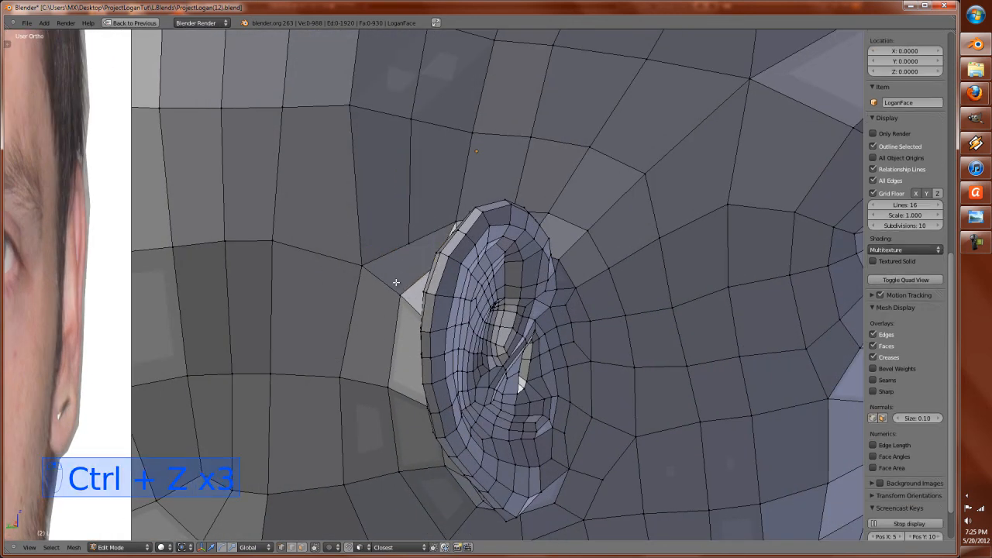
pyautogui.scroll(1, 411, 269)
pyautogui.press('a')
pyautogui.press('a')
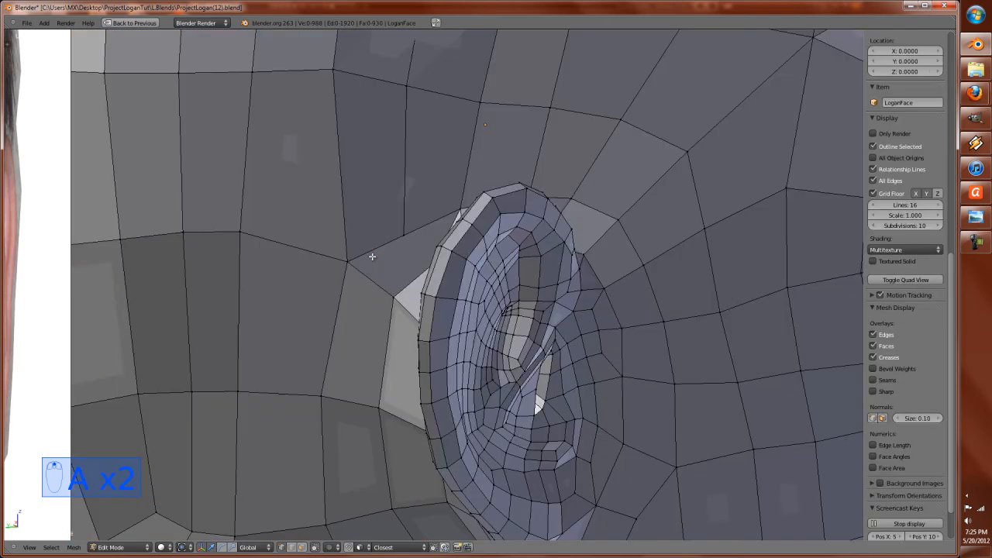
# Step: Raise the vertex behind the ear toward the lower end of the new loop and merge the two vertices
pyautogui.rightClick(387, 294)
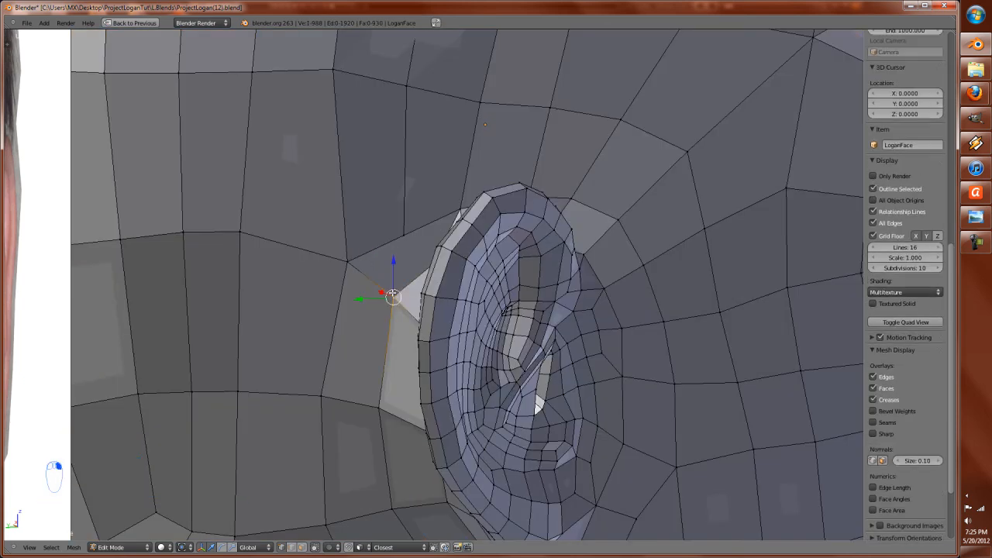
pyautogui.press('g')
pyautogui.click(398, 262)
pyautogui.keyDown('shift'); pyautogui.rightClick(403, 234); pyautogui.keyUp('shift')
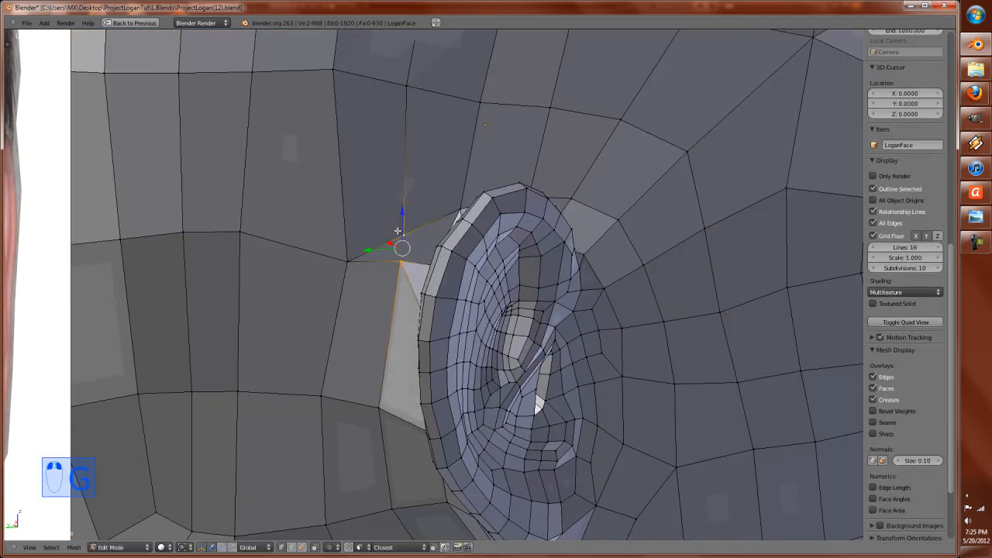
pyautogui.hotkey('alt', 'm')
pyautogui.click(398, 231)
pyautogui.scroll(3, 393, 217)
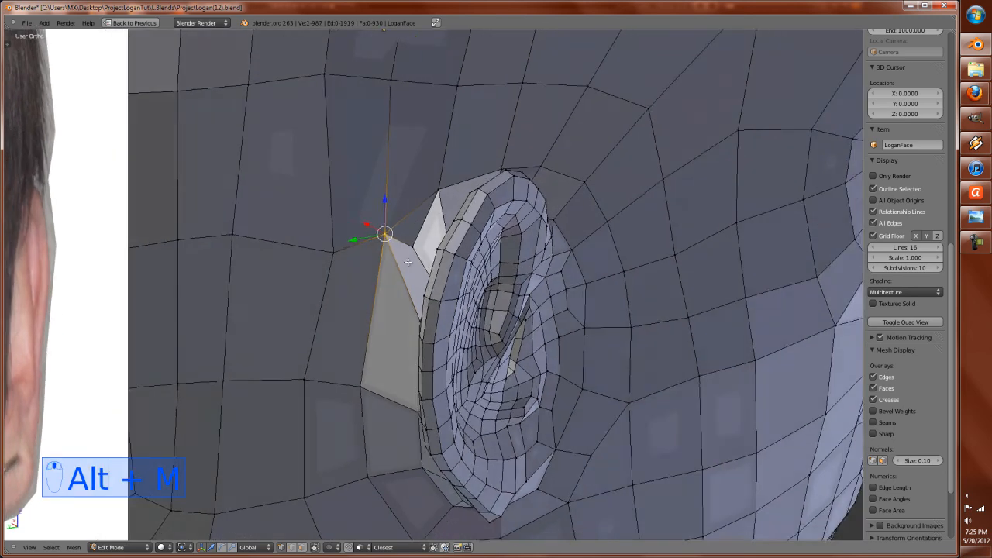
# Step: Dissolve the stray vertex between the merged corner and the ear's upper rear edge
pyautogui.rightClick(374, 219)
pyautogui.press('d')
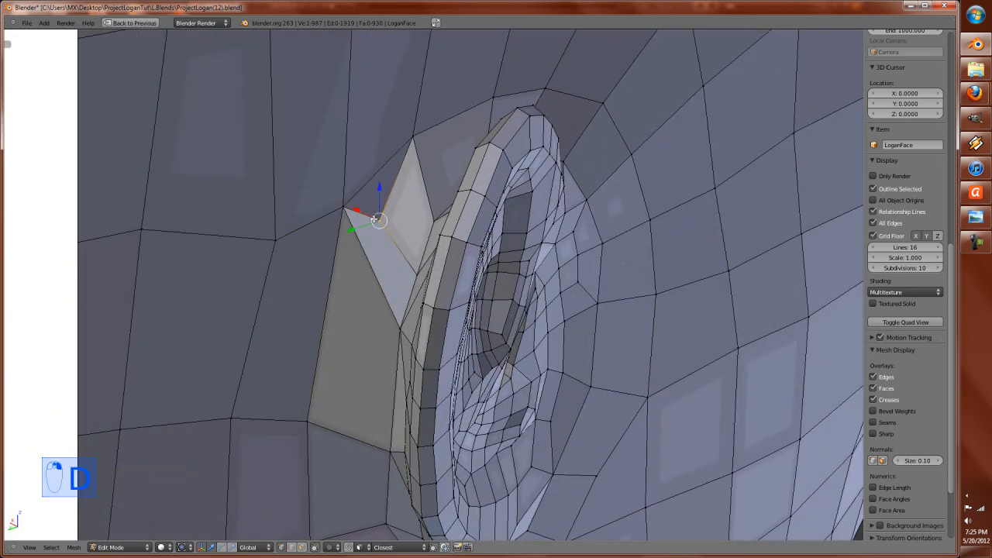
pyautogui.press('Escape')
pyautogui.press('x')
pyautogui.click(361, 277)
pyautogui.moveTo(361, 275); pyautogui.dragTo(335, 260, button='middle')
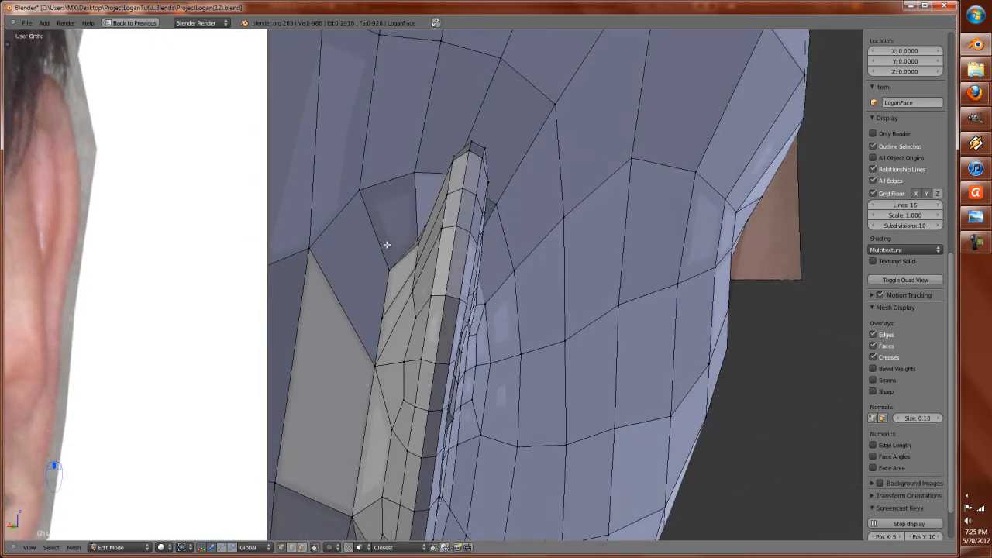
pyautogui.hotkey('ctrl', 'r')
pyautogui.rightClick(408, 221)
pyautogui.scroll(-3, 372, 268)
pyautogui.hotkey('ctrl', 'r')
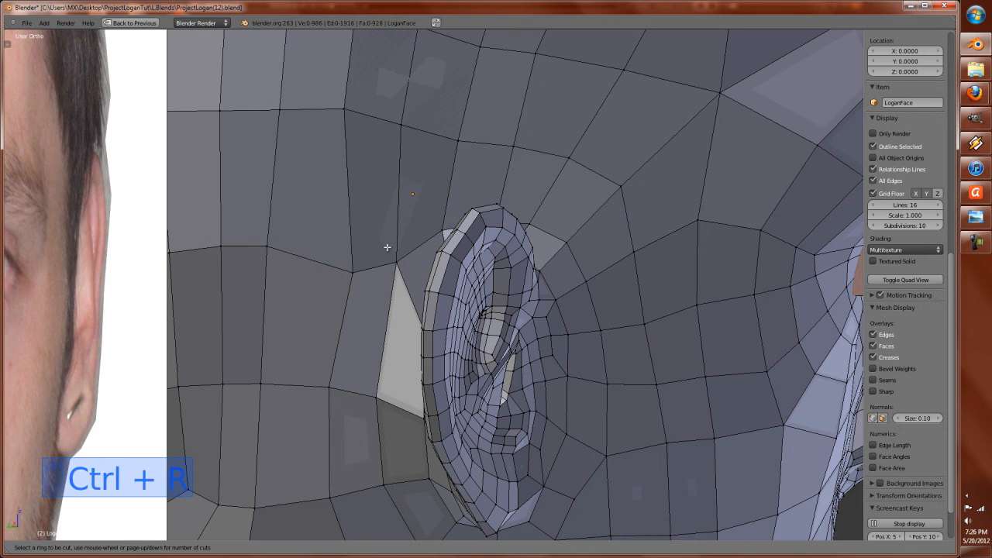
pyautogui.press('Escape')
pyautogui.moveTo(395, 263); pyautogui.dragTo(369, 261, button='middle')
# Step: Reposition the two vertices behind the ear's upper rim to level the horizontal edge between them
pyautogui.rightClick(360, 271)
pyautogui.press('g')
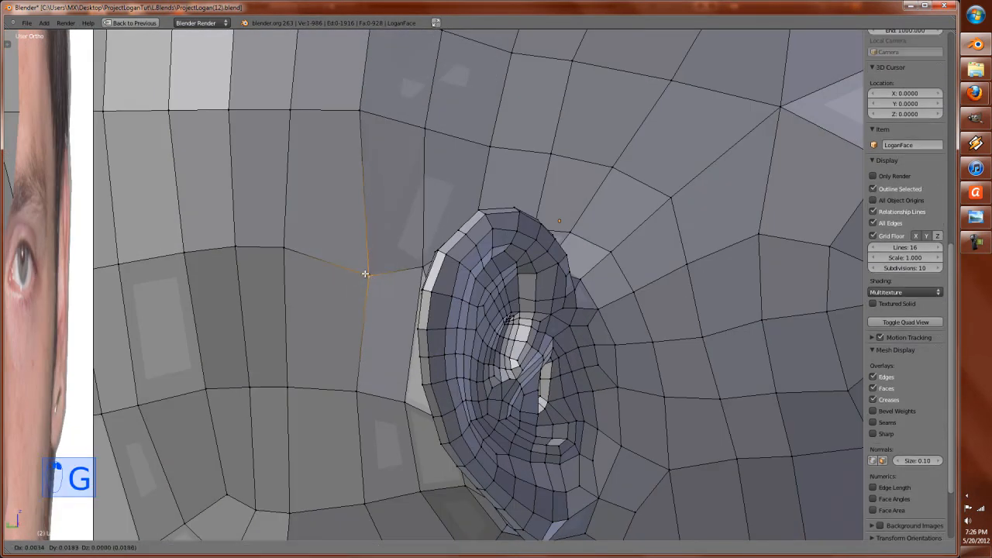
pyautogui.press('g')
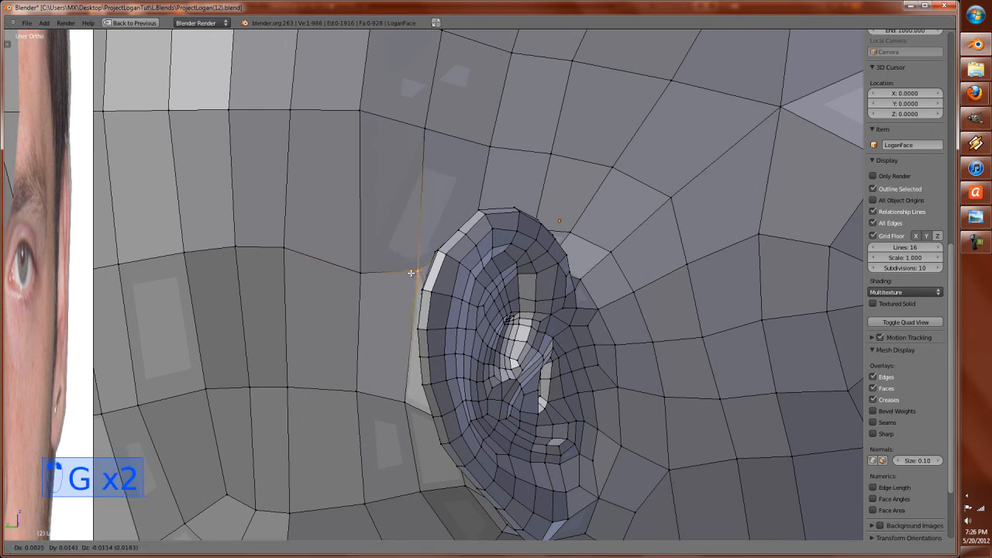
pyautogui.click(407, 276)
pyautogui.moveTo(407, 277); pyautogui.dragTo(405, 292, button='middle')
pyautogui.hotkey('ctrl', 'r')
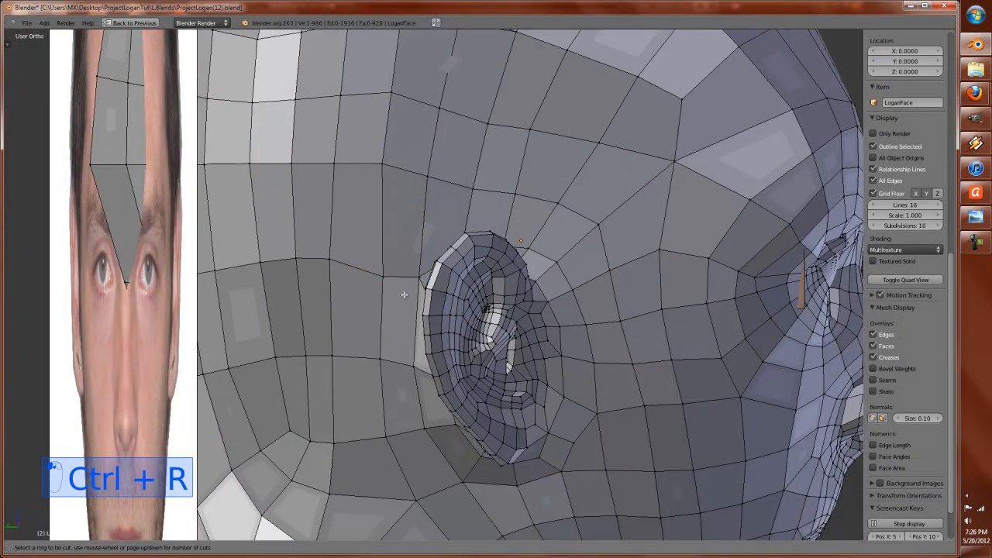
pyautogui.rightClick(400, 372)
# Step: Nudge the vertices at the corners of the faces directly behind the ear to even the edge flow
pyautogui.scroll(3, 400, 371)
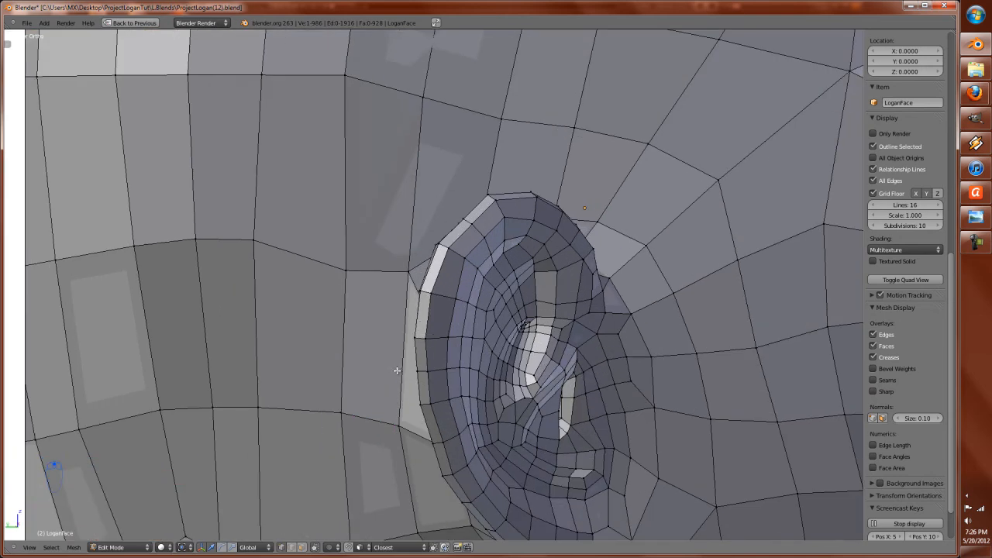
pyautogui.keyDown('shift'); pyautogui.moveTo(400, 371); pyautogui.dragTo(481, 237, button='middle'); pyautogui.keyUp('shift')
pyautogui.scroll(2, 461, 308)
pyautogui.rightClick(509, 297)
pyautogui.press('g')
pyautogui.rightClick(449, 299)
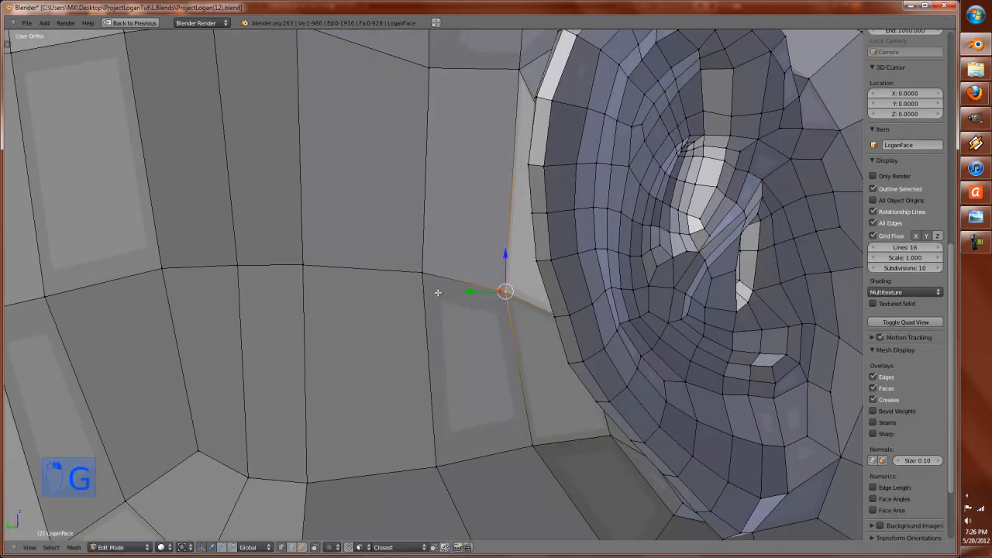
pyautogui.press('g')
pyautogui.rightClick(407, 264)
pyautogui.rightClick(418, 69)
pyautogui.press('g')
pyautogui.rightClick(475, 79)
pyautogui.rightClick(513, 72)
pyautogui.press('g')
pyautogui.rightClick(488, 110)
# Step: Adjust the position of the merged vertex behind the upper ear where the new loop ends
pyautogui.keyDown('shift'); pyautogui.moveTo(451, 210); pyautogui.dragTo(389, 360, button='middle'); pyautogui.keyUp('shift')
pyautogui.press('g')
pyautogui.rightClick(431, 300)
pyautogui.keyDown('shift'); pyautogui.moveTo(435, 263); pyautogui.dragTo(427, 322, button='middle'); pyautogui.keyUp('shift')
pyautogui.press('g')
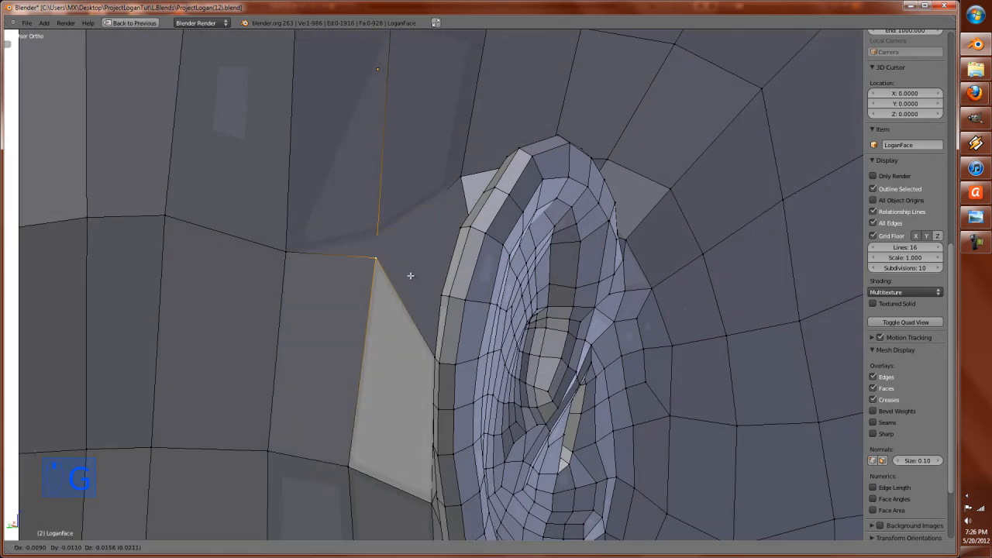
pyautogui.click(396, 265)
# Step: Try deleting the merged vertex behind the upper ear, and undo the deletion
pyautogui.scroll(-3, 388, 310)
pyautogui.moveTo(331, 346); pyautogui.dragTo(514, 343, button='middle')
pyautogui.scroll(2, 422, 353)
pyautogui.keyDown('shift'); pyautogui.moveTo(420, 355); pyautogui.dragTo(468, 380, button='middle'); pyautogui.keyUp('shift')
pyautogui.press('z')
pyautogui.press('z')
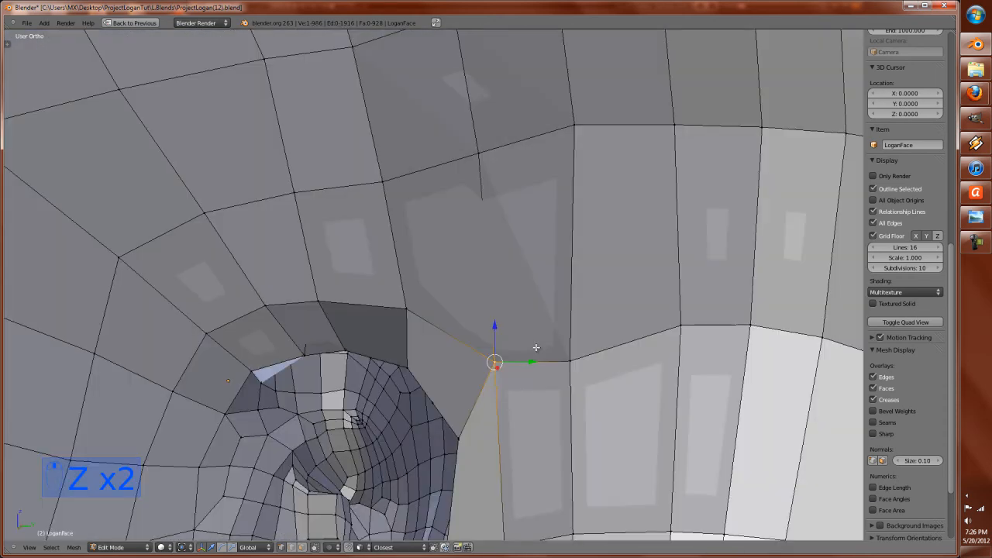
pyautogui.press('g')
pyautogui.click(527, 338)
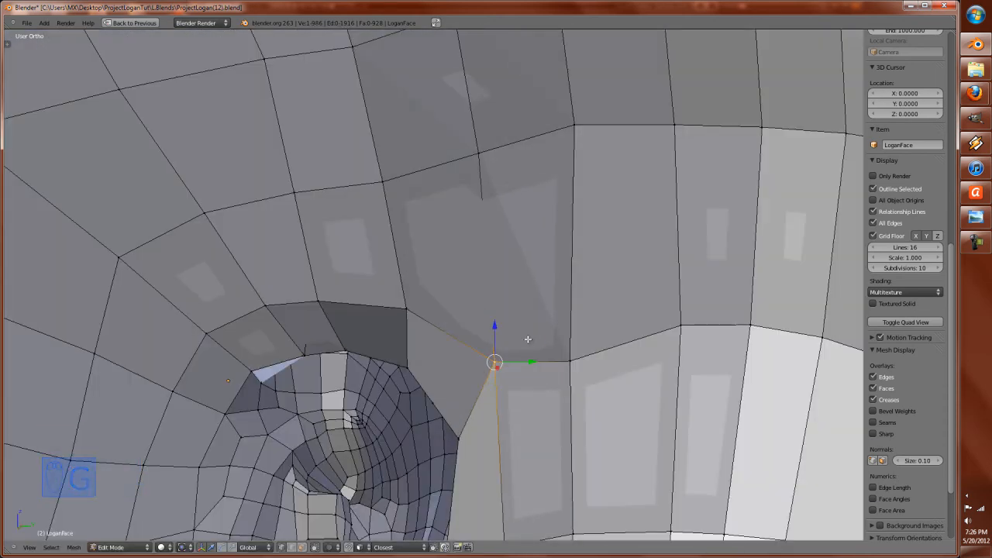
pyautogui.press('x')
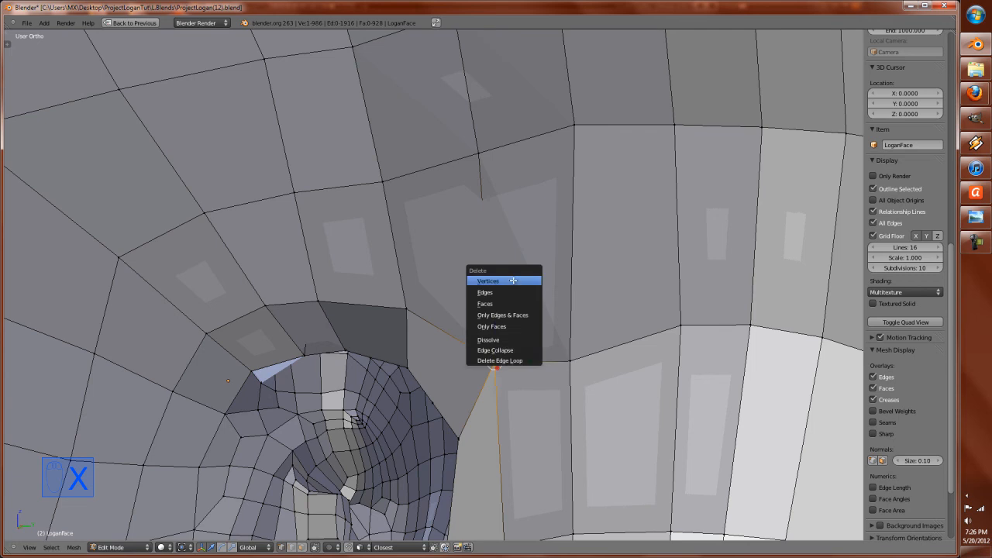
pyautogui.click(513, 281)
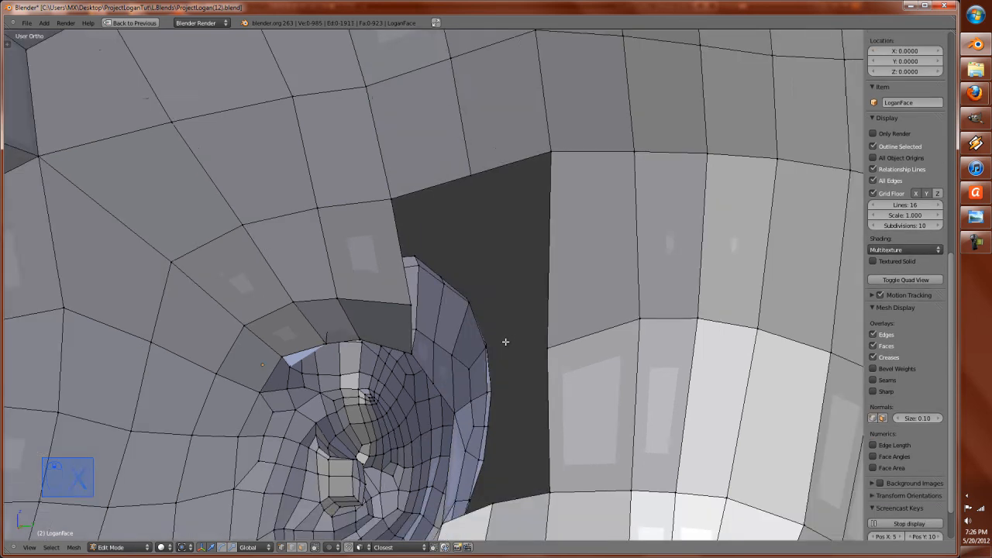
pyautogui.hotkey('ctrl', 'z')
# Step: Rip the merged vertex behind the upper ear and move the ripped corner toward the ear
pyautogui.moveTo(326, 355); pyautogui.dragTo(294, 343, button='middle')
pyautogui.scroll(2, 350, 311)
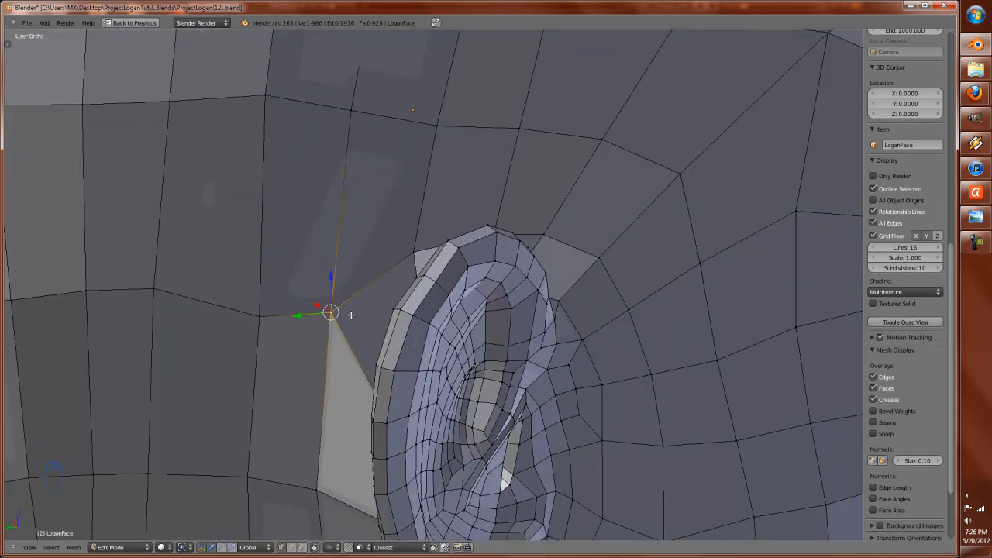
pyautogui.press('g')
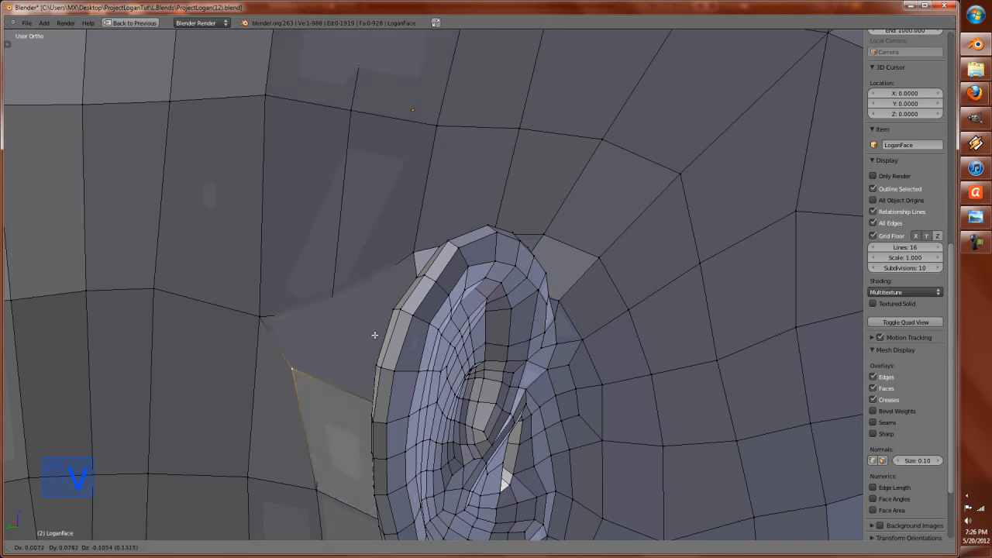
pyautogui.click(396, 295)
# Step: Switch to face selection and examine the face column behind the ear and its loop above in solid and wireframe display
pyautogui.hotkey('ctrl', 'Tab')
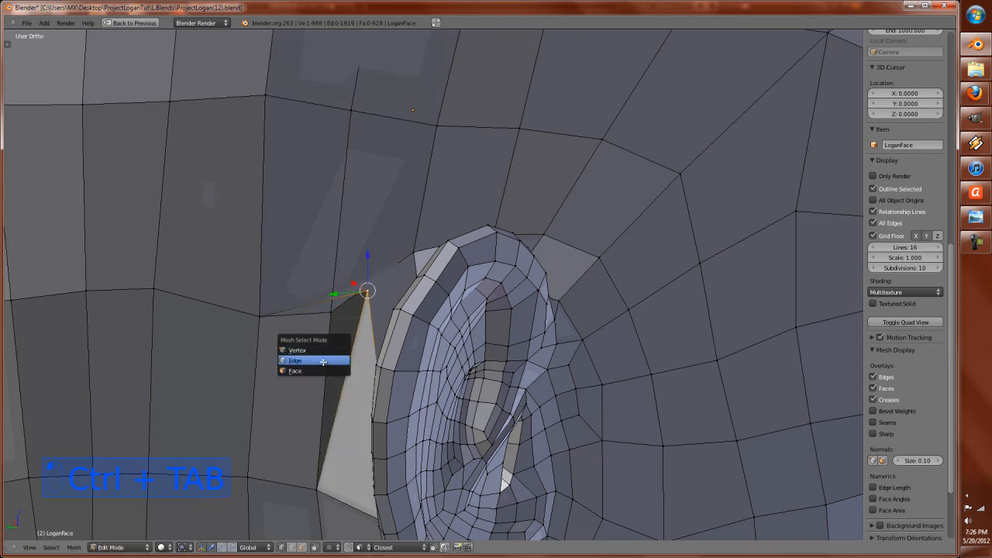
pyautogui.click(318, 370)
pyautogui.rightClick(310, 370)
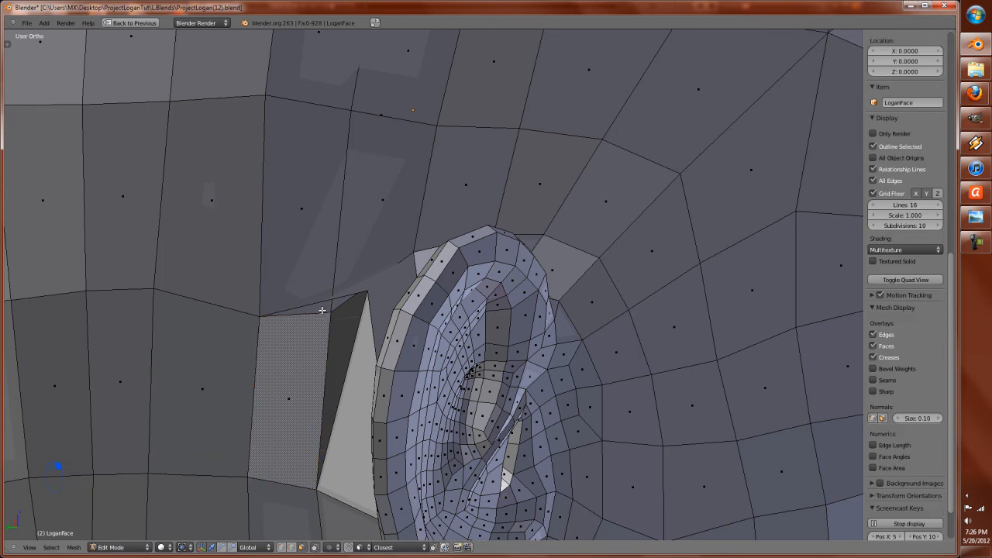
pyautogui.rightClick(322, 311)
pyautogui.rightClick(278, 482)
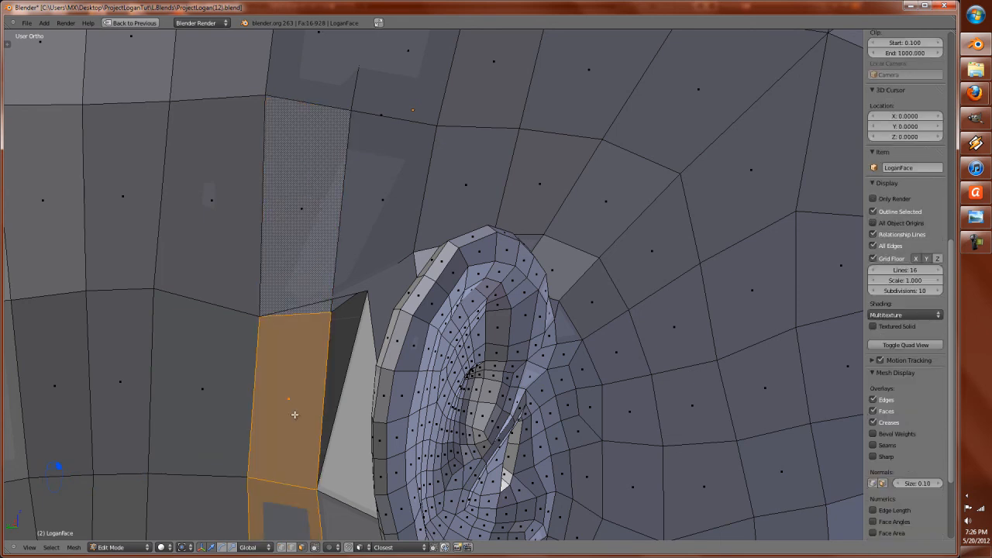
pyautogui.press('z')
pyautogui.press('z')
pyautogui.scroll(-2, 334, 309)
pyautogui.press('z')
pyautogui.scroll(-2, 355, 301)
pyautogui.keyDown('shift'); pyautogui.moveTo(413, 225); pyautogui.dragTo(435, 301, button='middle'); pyautogui.keyUp('shift')
pyautogui.scroll(2, 361, 390)
# Step: Select the six faces forming two columns above the ear and try shifting them along X
pyautogui.rightClick(435, 302)
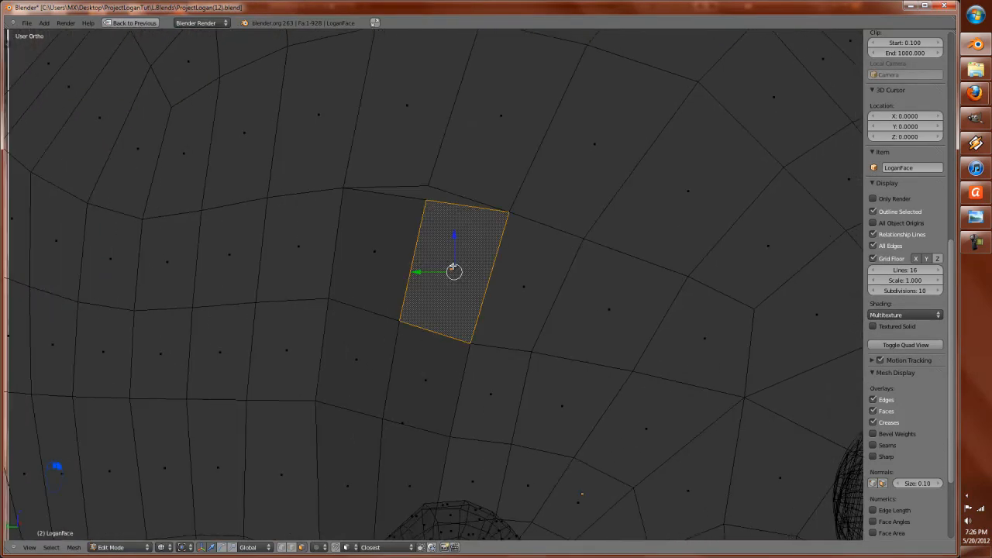
pyautogui.keyDown('shift'); pyautogui.rightClick(389, 250); pyautogui.keyUp('shift')
pyautogui.keyDown('shift'); pyautogui.rightClick(424, 356); pyautogui.keyUp('shift')
pyautogui.keyDown('shift'); pyautogui.rightClick(354, 365); pyautogui.keyUp('shift')
pyautogui.moveTo(354, 365); pyautogui.dragTo(431, 285, button='middle')
pyautogui.keyDown('shift'); pyautogui.rightClick(404, 307); pyautogui.keyUp('shift')
pyautogui.keyDown('shift'); pyautogui.rightClick(367, 312); pyautogui.keyUp('shift')
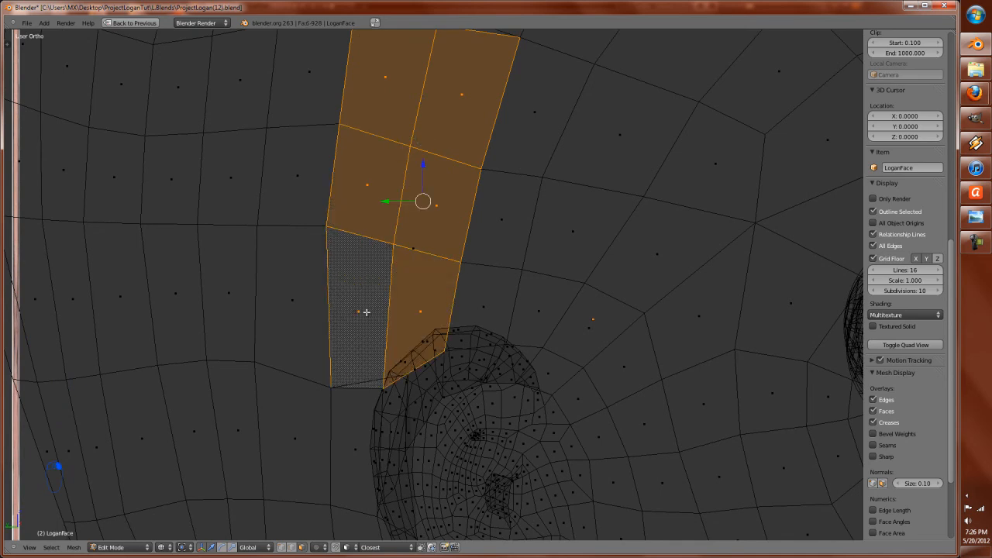
pyautogui.press('z')
pyautogui.scroll(-3, 369, 314)
pyautogui.press('g')
pyautogui.rightClick(388, 272)
pyautogui.moveTo(371, 273); pyautogui.dragTo(421, 230, button='middle')
pyautogui.press('g')
pyautogui.press('x')
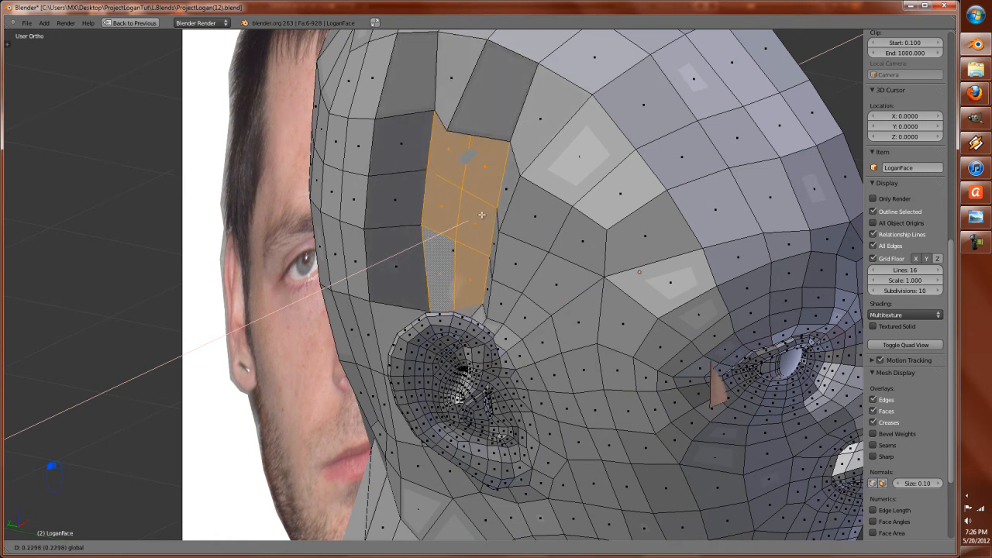
pyautogui.click(453, 232)
pyautogui.scroll(5, 454, 233)
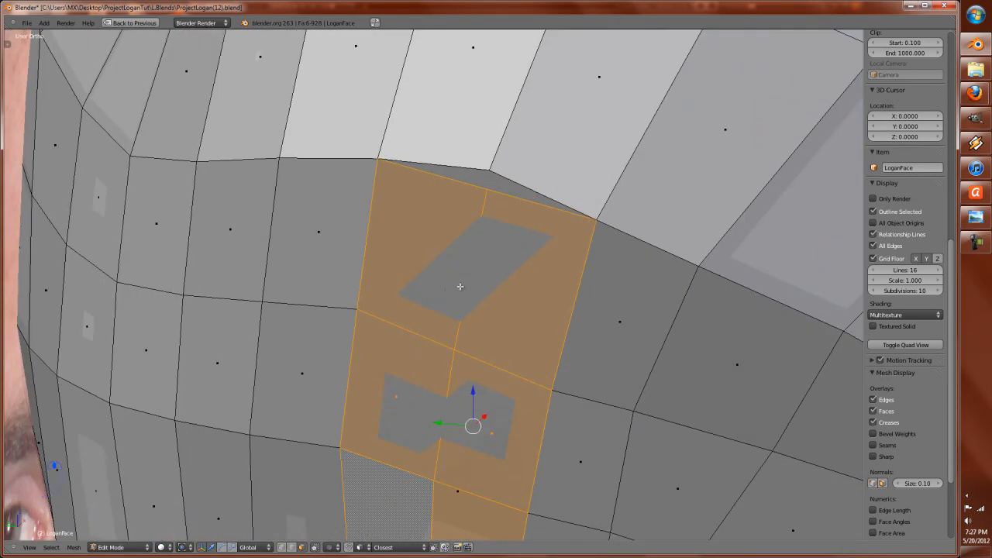
# Step: Return to vertex selection and merge the two separate vertices at the upper end of the new loop above the ear
pyautogui.hotkey('ctrl', 'Tab')
pyautogui.click(458, 264)
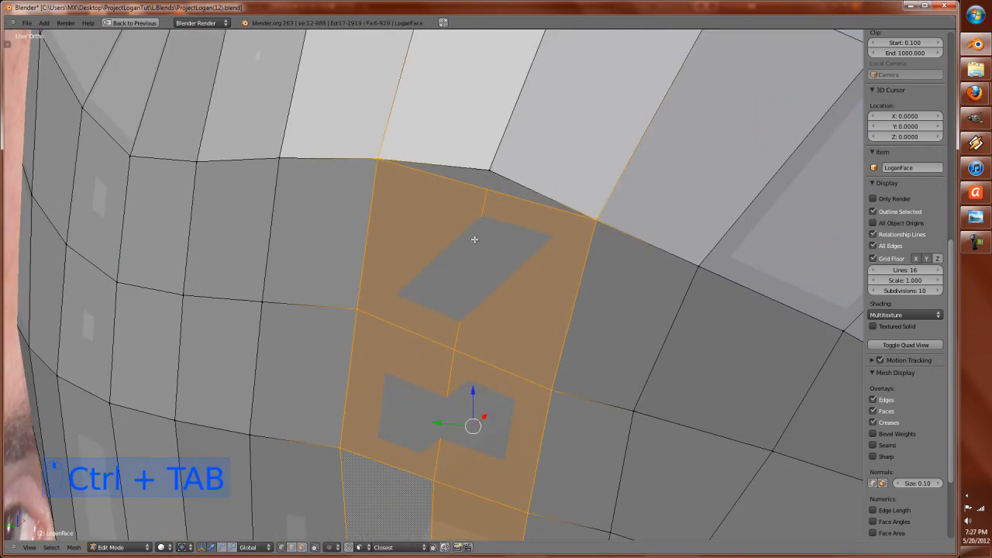
pyautogui.rightClick(492, 164)
pyautogui.keyDown('shift'); pyautogui.rightClick(488, 191); pyautogui.keyUp('shift')
pyautogui.hotkey('alt', 'm')
pyautogui.click(485, 197)
# Step: Raise the new loop's lower end vertex behind the ear, and pull the ripped corner down beside the neighbouring face's corner
pyautogui.scroll(-4, 456, 237)
pyautogui.keyDown('shift'); pyautogui.moveTo(459, 376); pyautogui.dragTo(512, 277, button='middle'); pyautogui.keyUp('shift')
pyautogui.scroll(1, 476, 357)
pyautogui.scroll(5, 512, 276)
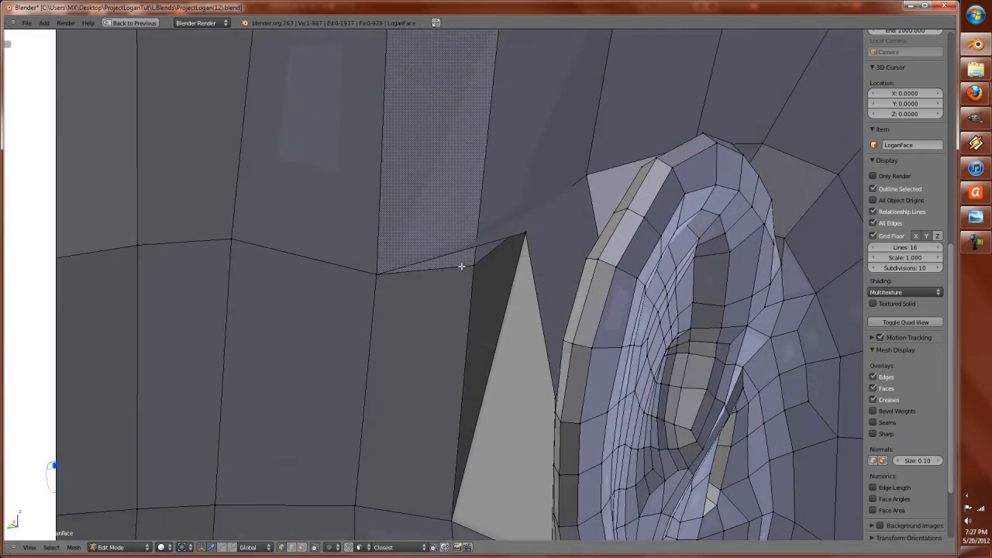
pyautogui.press('g')
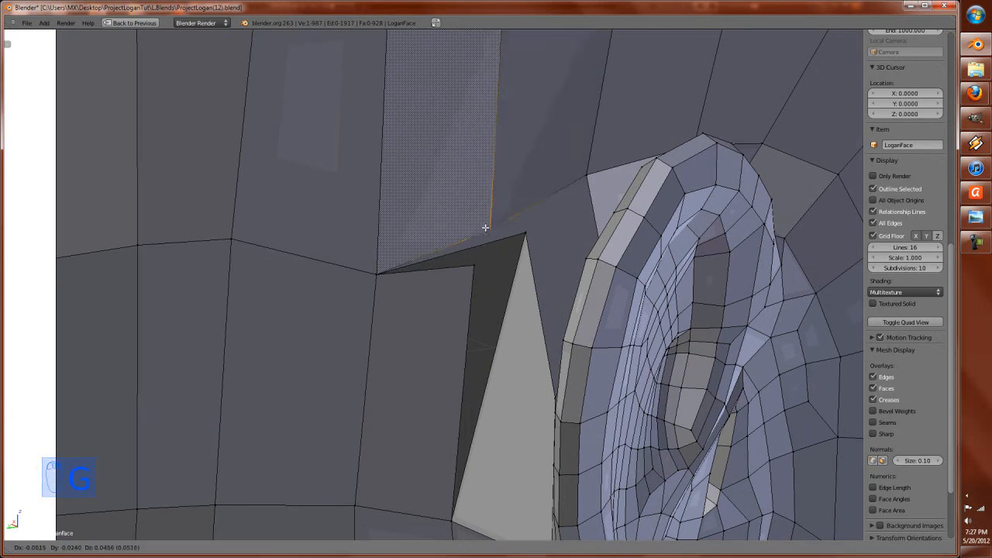
pyautogui.click(482, 213)
pyautogui.moveTo(484, 242); pyautogui.dragTo(497, 243, button='middle')
pyautogui.rightClick(533, 231)
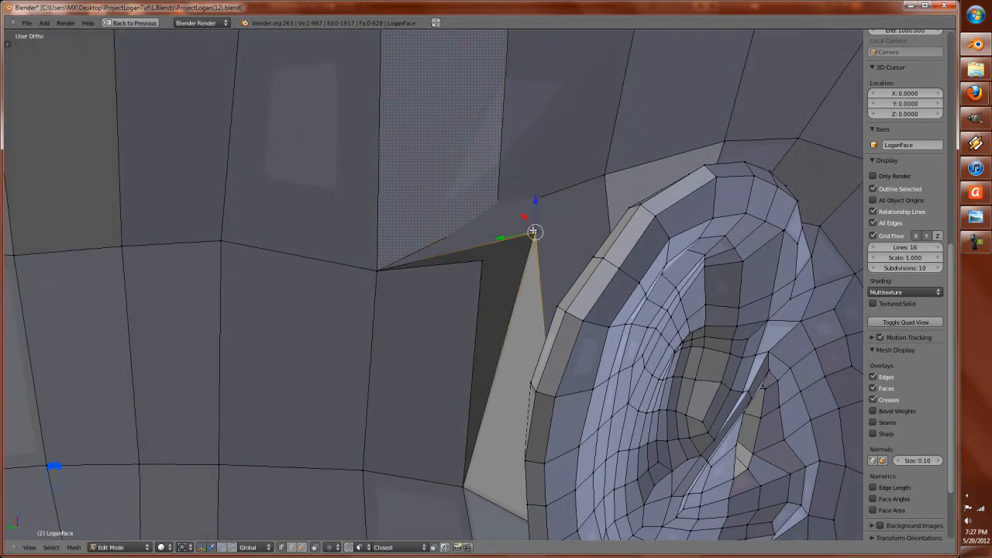
pyautogui.press('g')
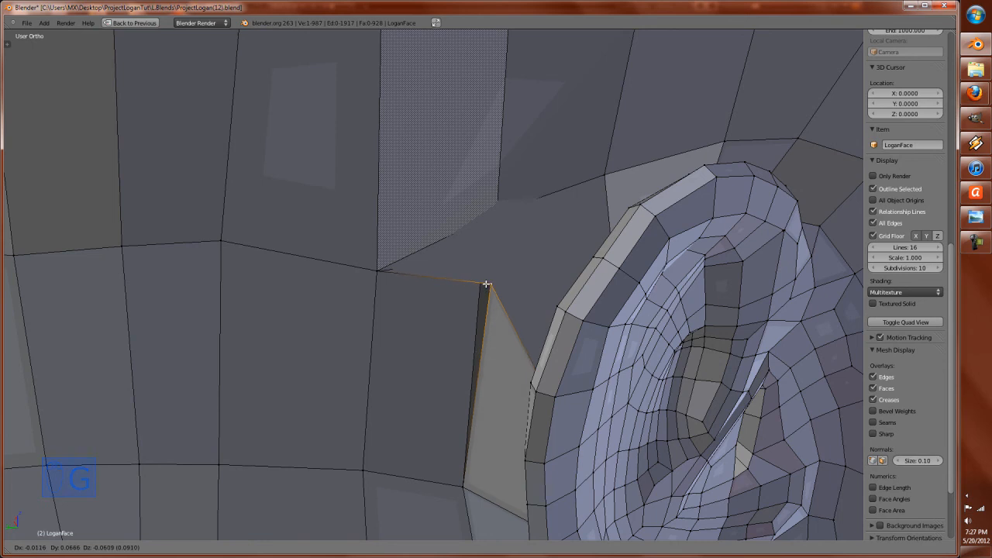
pyautogui.click(488, 270)
pyautogui.moveTo(488, 270); pyautogui.dragTo(502, 270, button='middle')
# Step: Knife-cut an edge from the ripped corner to the vertex above the ear's rear rim
pyautogui.press('k')
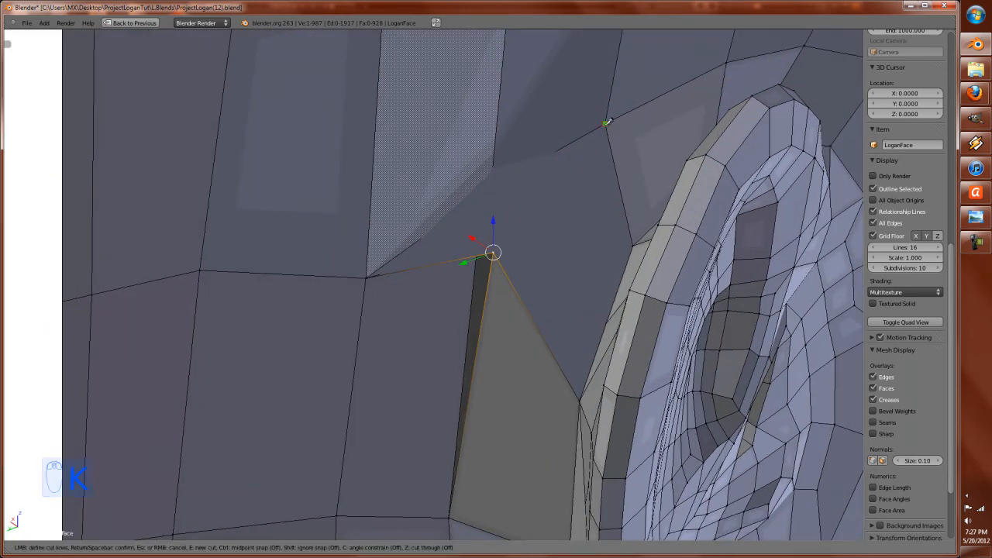
pyautogui.press('Return')
pyautogui.scroll(2, 513, 251)
# Step: Hide the ripped corner vertex with its surrounding faces, and undo the hiding
pyautogui.rightClick(519, 252)
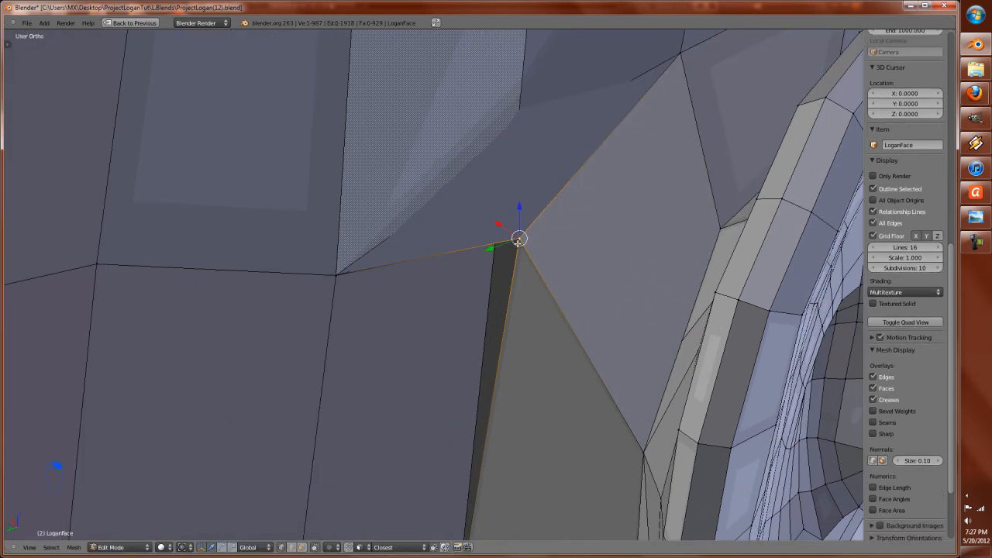
pyautogui.press('h')
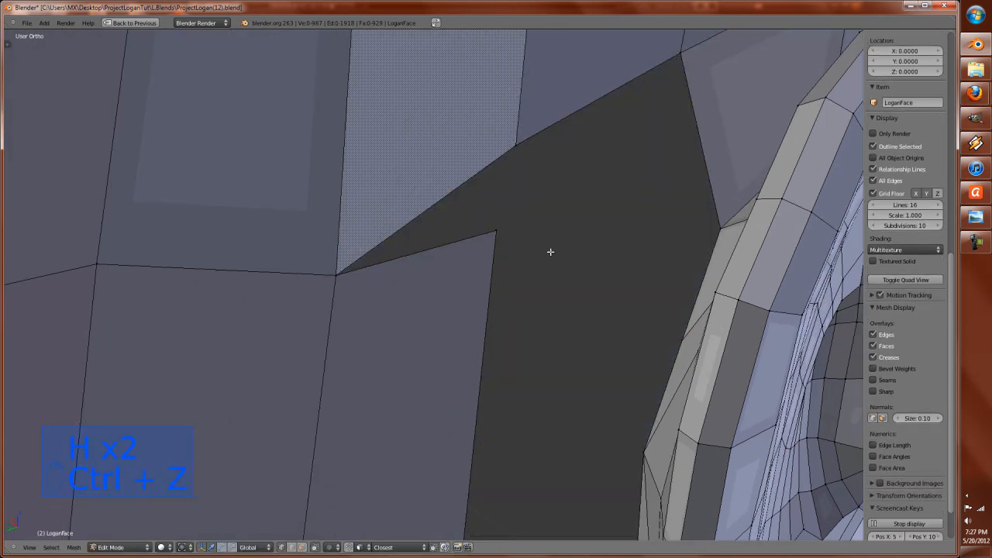
pyautogui.hotkey('ctrl', 'z')
# Step: Try moving the ripped corner vertex and the vertex at the upper end of the knife cut
pyautogui.press('g')
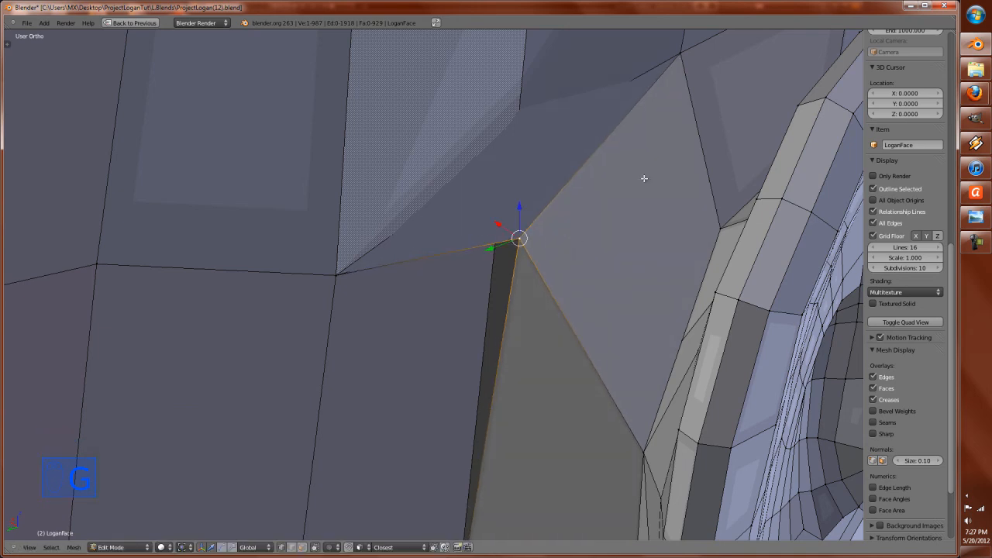
pyautogui.rightClick(580, 237)
pyautogui.scroll(-3, 658, 114)
pyautogui.rightClick(589, 140)
pyautogui.press('g')
pyautogui.rightClick(602, 175)
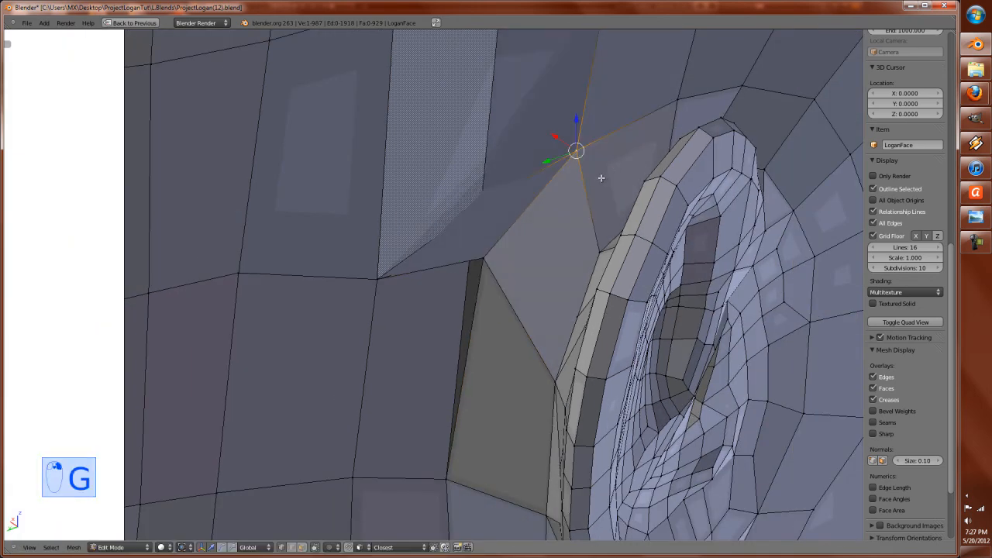
# Step: Merge the ripped corner vertex behind the ear with the vertex directly above it, at their center
pyautogui.hotkey('ctrl', 'r')
pyautogui.rightClick(596, 198)
pyautogui.moveTo(596, 198); pyautogui.dragTo(547, 194, button='middle')
pyautogui.scroll(2, 521, 228)
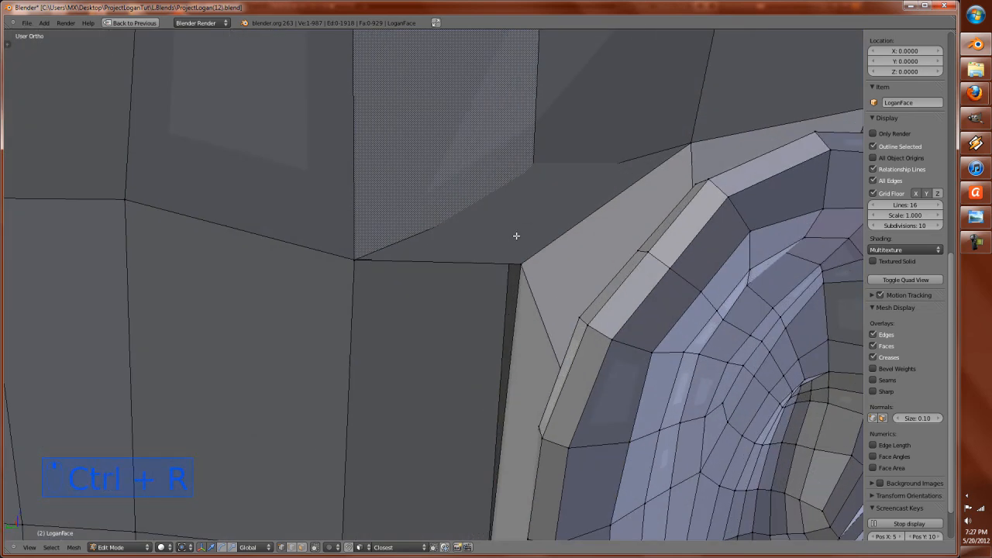
pyautogui.scroll(-7, 504, 274)
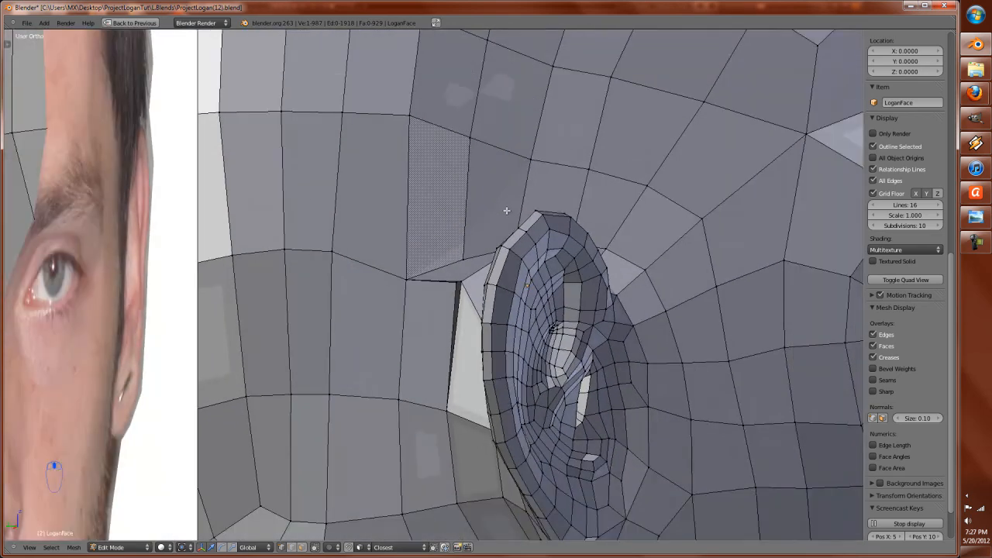
pyautogui.moveTo(507, 211); pyautogui.dragTo(509, 230, button='middle')
pyautogui.scroll(3, 506, 231)
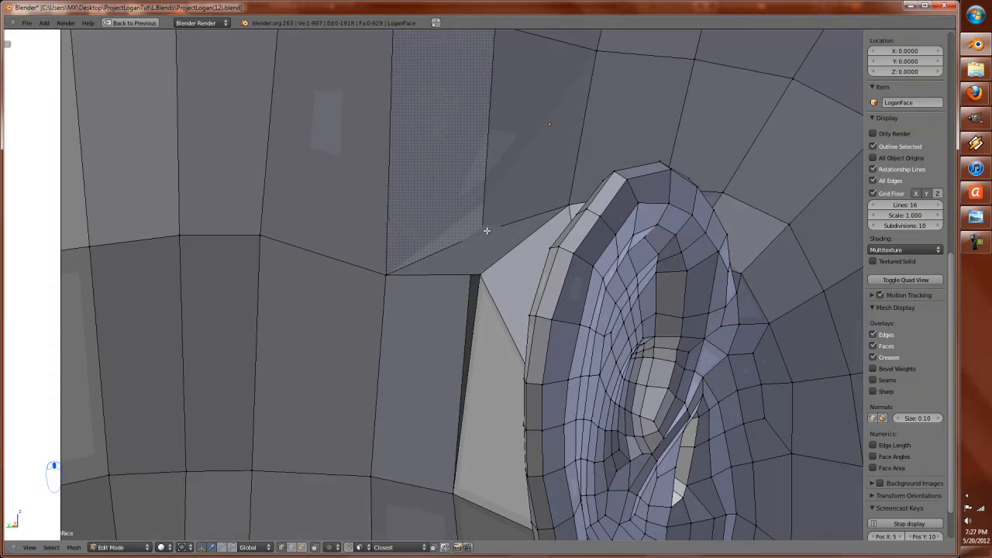
pyautogui.rightClick(478, 276)
pyautogui.press('z')
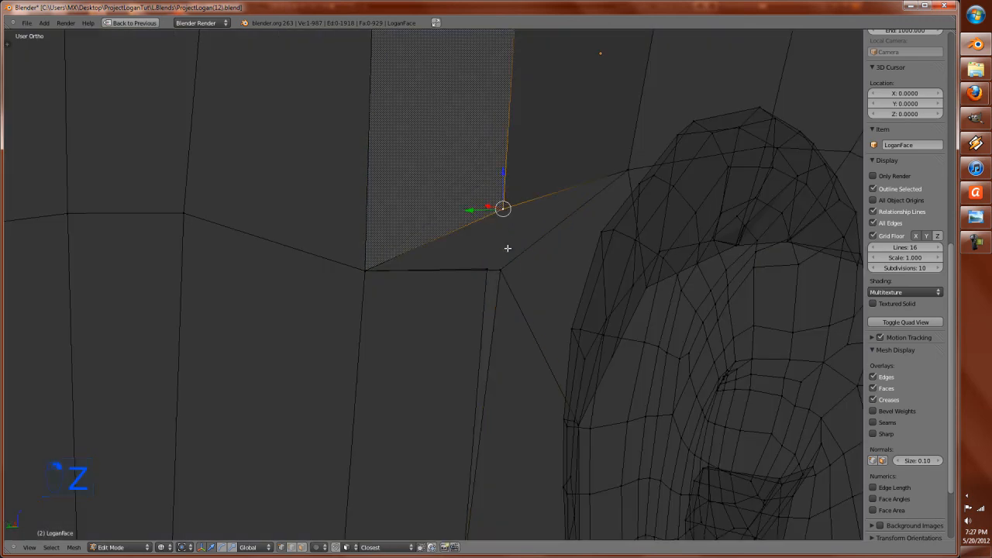
pyautogui.hotkey('alt', 'm')
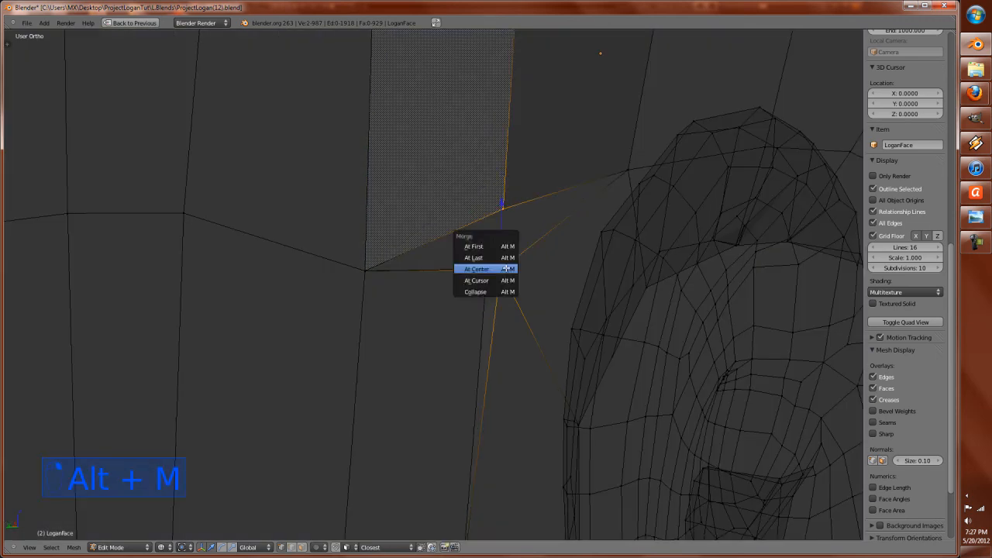
pyautogui.click(505, 268)
pyautogui.press('z')
# Step: Preview how loop cuts run through the faces above and behind the ear
pyautogui.scroll(-3, 467, 236)
pyautogui.scroll(-2, 491, 133)
pyautogui.hotkey('ctrl', 'r')
pyautogui.rightClick(470, 146)
pyautogui.hotkey('ctrl', 'r')
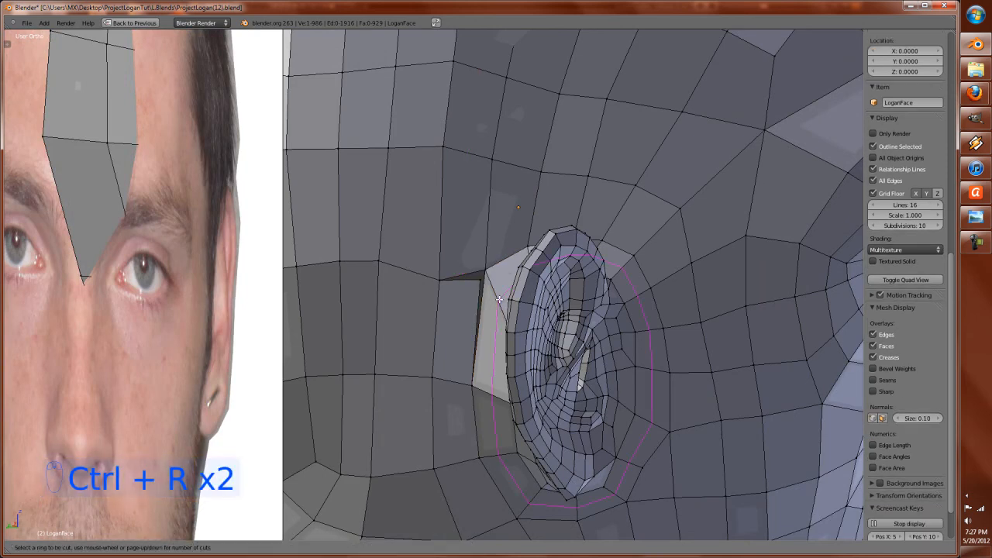
pyautogui.rightClick(506, 319)
pyautogui.scroll(3, 490, 288)
pyautogui.rightClick(505, 279)
pyautogui.hotkey('ctrl', 'r')
pyautogui.rightClick(478, 326)
# Step: Merge the two remaining split vertices at the face corner behind the ear's upper rim
pyautogui.rightClick(513, 279)
pyautogui.keyDown('shift'); pyautogui.rightClick(521, 259); pyautogui.keyUp('shift')
pyautogui.hotkey('alt', 'm')
pyautogui.click(501, 256)
pyautogui.hotkey('ctrl', 'r')
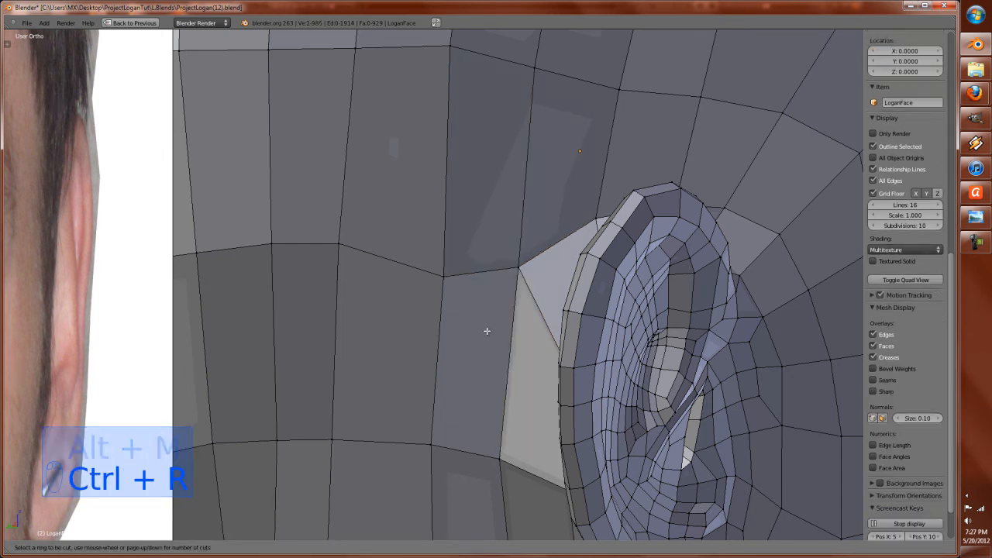
pyautogui.rightClick(469, 453)
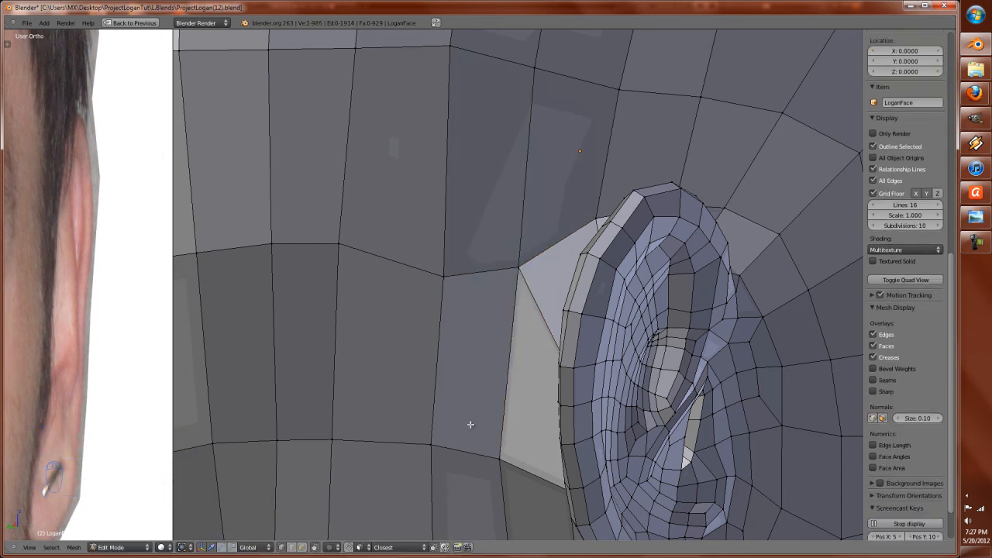
# Step: Remove doubles across the whole mesh, and preview a loop cut through the faces behind the ear
pyautogui.scroll(6, 470, 424)
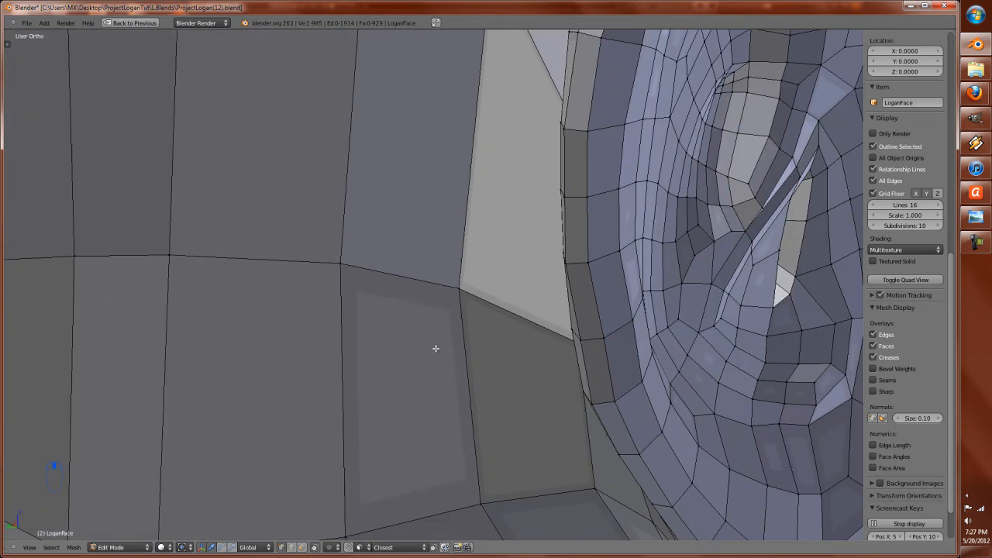
pyautogui.press('a')
pyautogui.press('w')
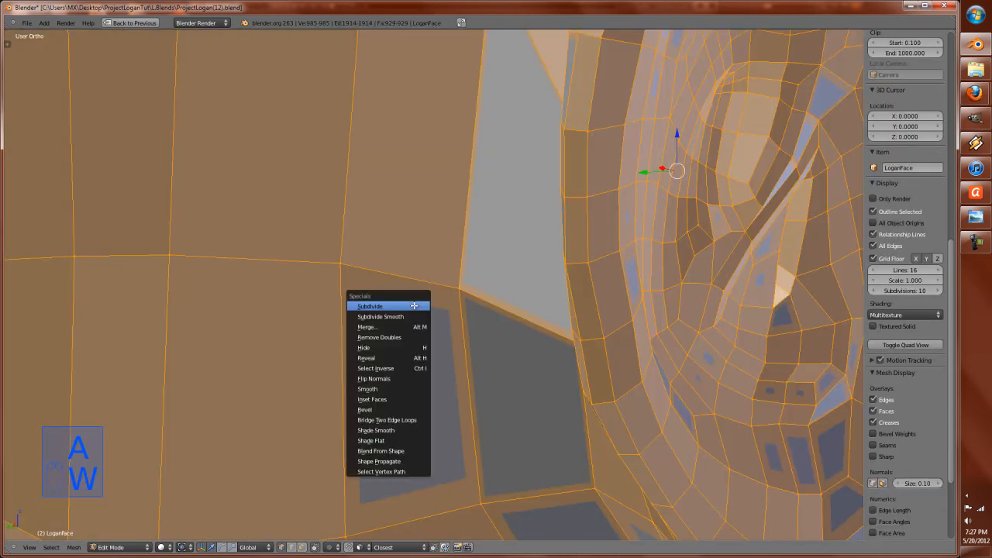
pyautogui.click(410, 337)
pyautogui.press('a')
pyautogui.hotkey('ctrl', 'r')
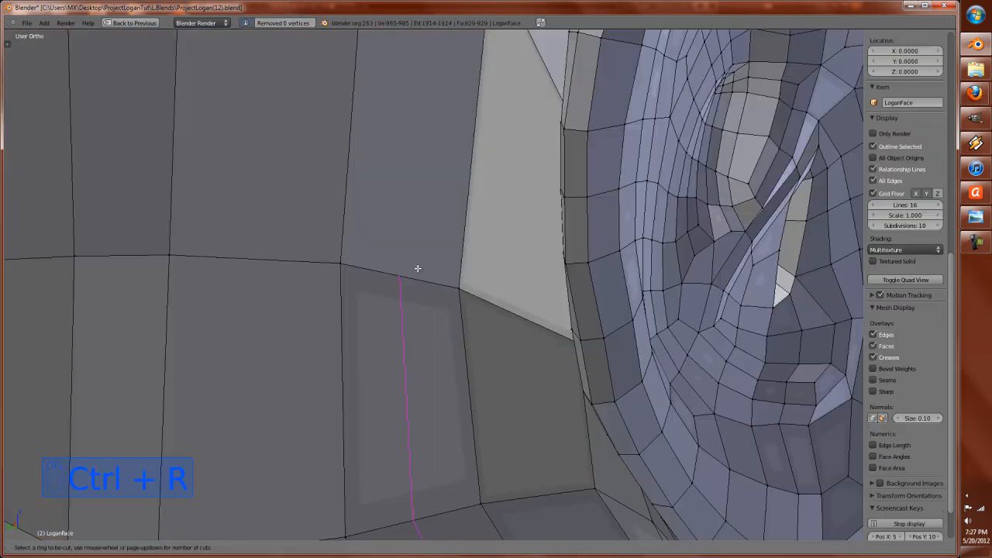
pyautogui.rightClick(418, 268)
pyautogui.moveTo(410, 255); pyautogui.dragTo(436, 383, button='middle')
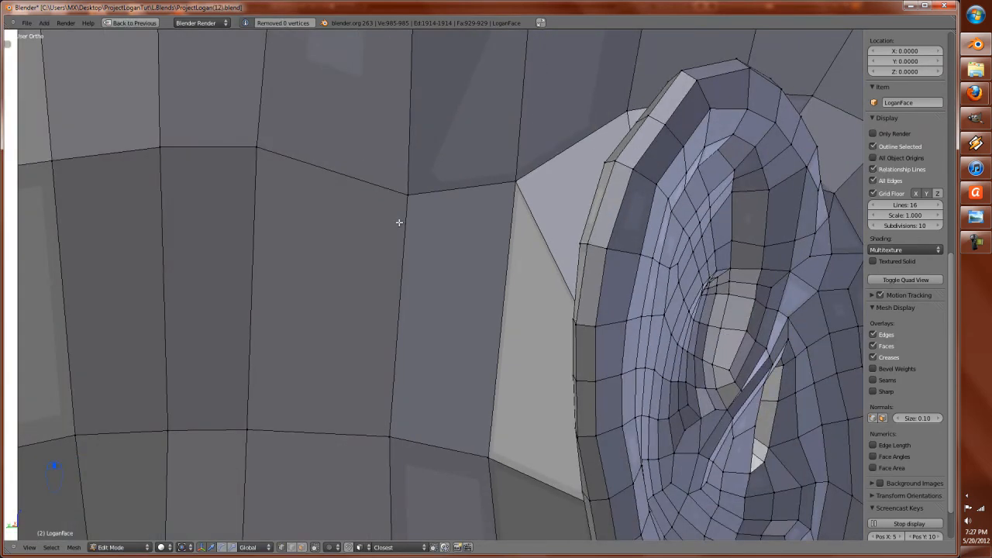
# Step: Raise the vertex just behind the merged corner slightly to even out the edge line behind the ear
pyautogui.rightClick(407, 195)
pyautogui.press('g')
pyautogui.rightClick(403, 160)
pyautogui.scroll(-2, 425, 151)
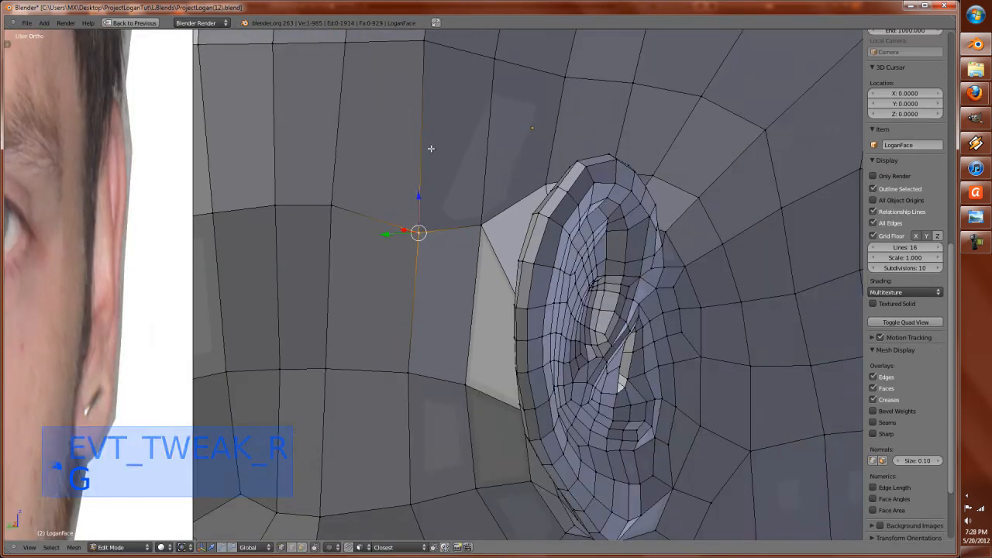
pyautogui.keyDown('shift'); pyautogui.moveTo(425, 152); pyautogui.dragTo(448, 327, button='middle'); pyautogui.keyUp('shift')
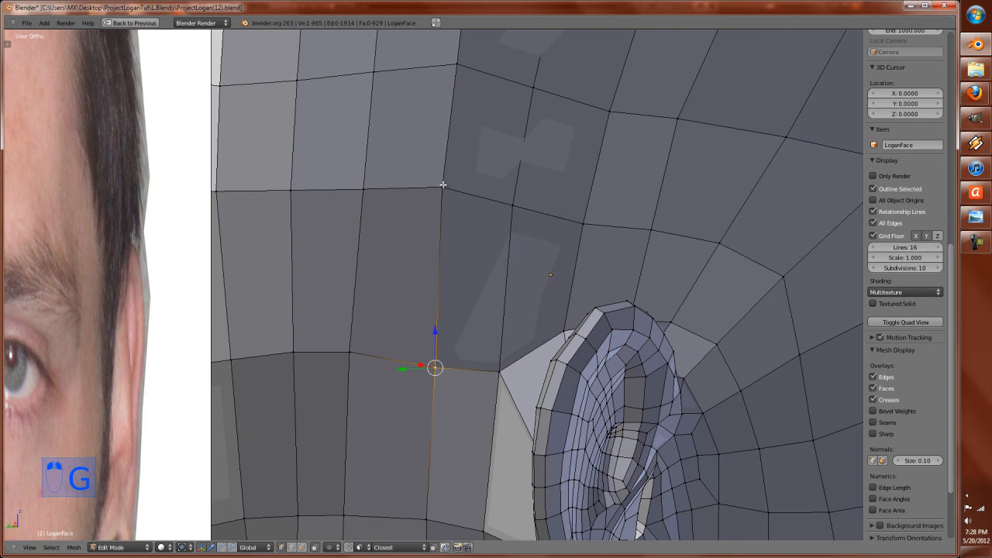
pyautogui.press('g')
pyautogui.click(466, 207)
# Step: Try a loop cut above the ear, and try moving the vertex where the overlapping faces meet
pyautogui.hotkey('ctrl', 'r')
pyautogui.rightClick(474, 208)
pyautogui.keyDown('shift'); pyautogui.moveTo(493, 174); pyautogui.dragTo(438, 431, button='middle'); pyautogui.keyUp('shift')
pyautogui.scroll(1, 450, 419)
pyautogui.press('g')
pyautogui.rightClick(492, 366)
pyautogui.press('g')
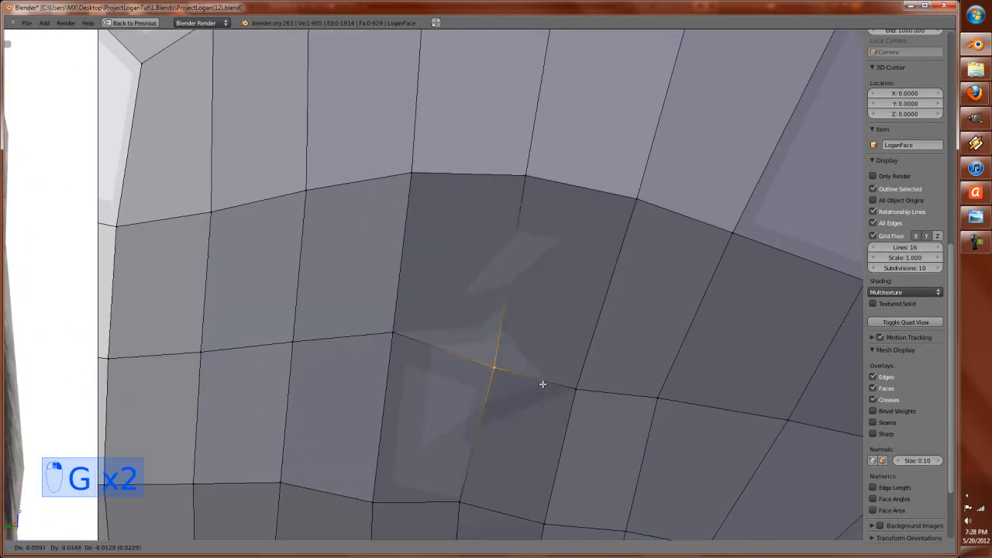
pyautogui.rightClick(531, 375)
# Step: In face select mode, dissolve the two-column block of faces above the ear's rear into one face
pyautogui.press('z')
pyautogui.scroll(-2, 526, 365)
pyautogui.hotkey('ctrl', 'Tab')
pyautogui.click(487, 318)
pyautogui.rightClick(494, 288)
pyautogui.keyDown('shift'); pyautogui.rightClick(458, 299); pyautogui.keyUp('shift')
pyautogui.keyDown('shift'); pyautogui.moveTo(485, 408); pyautogui.dragTo(505, 270, button='middle'); pyautogui.keyUp('shift')
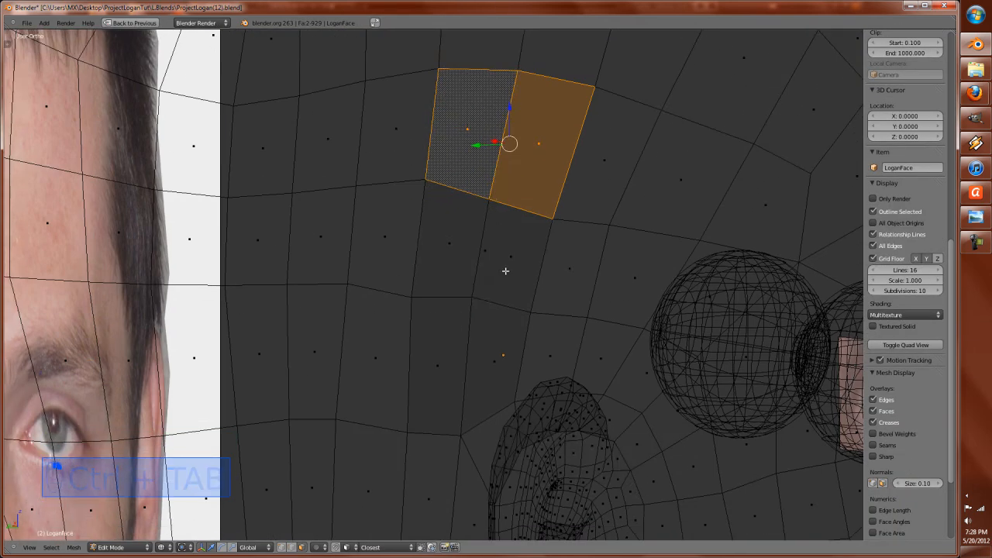
pyautogui.keyDown('shift'); pyautogui.rightClick(505, 269); pyautogui.keyUp('shift')
pyautogui.keyDown('shift'); pyautogui.rightClick(455, 242); pyautogui.keyUp('shift')
pyautogui.keyDown('shift'); pyautogui.rightClick(479, 356); pyautogui.keyUp('shift')
pyautogui.keyDown('shift'); pyautogui.rightClick(441, 354); pyautogui.keyUp('shift')
pyautogui.press('z')
pyautogui.press('x')
pyautogui.click(430, 381)
# Step: Knife-cut two crosswise edges over the dissolved face, joining the open row vertices on its opposite sides
pyautogui.moveTo(449, 361); pyautogui.dragTo(415, 351, button='middle')
pyautogui.press('a')
pyautogui.press('a')
pyautogui.press('k')
pyautogui.click(425, 83)
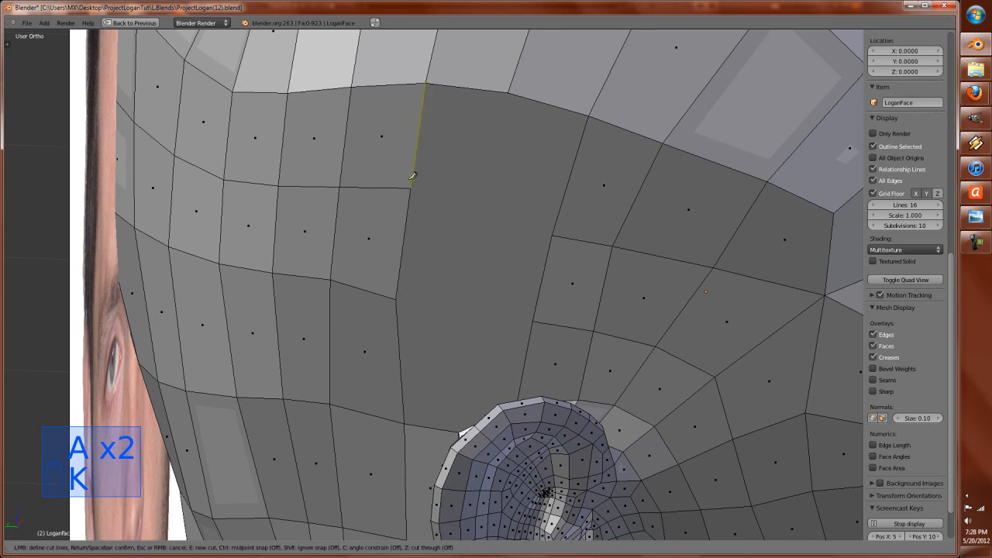
pyautogui.click(411, 188)
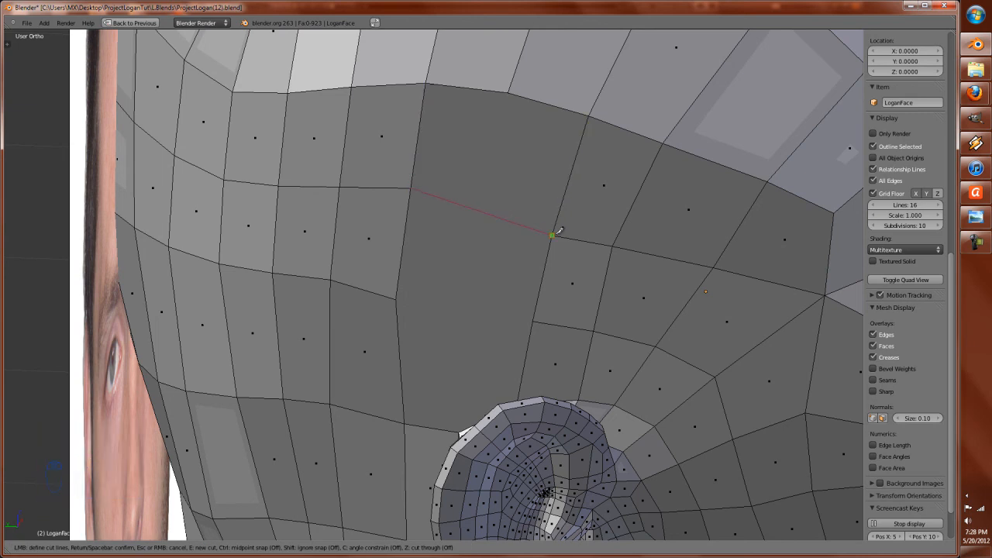
pyautogui.click(550, 234)
pyautogui.press('Return')
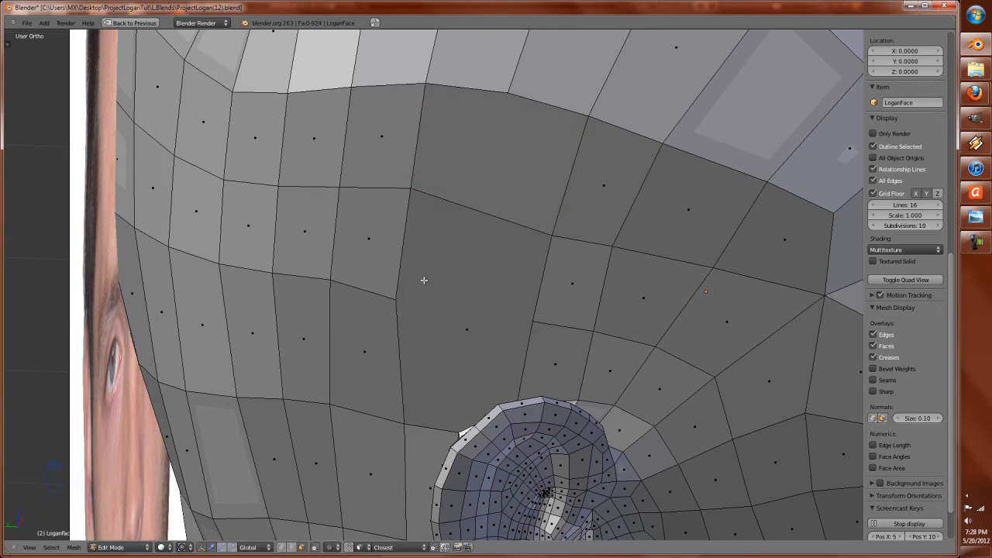
pyautogui.press('k')
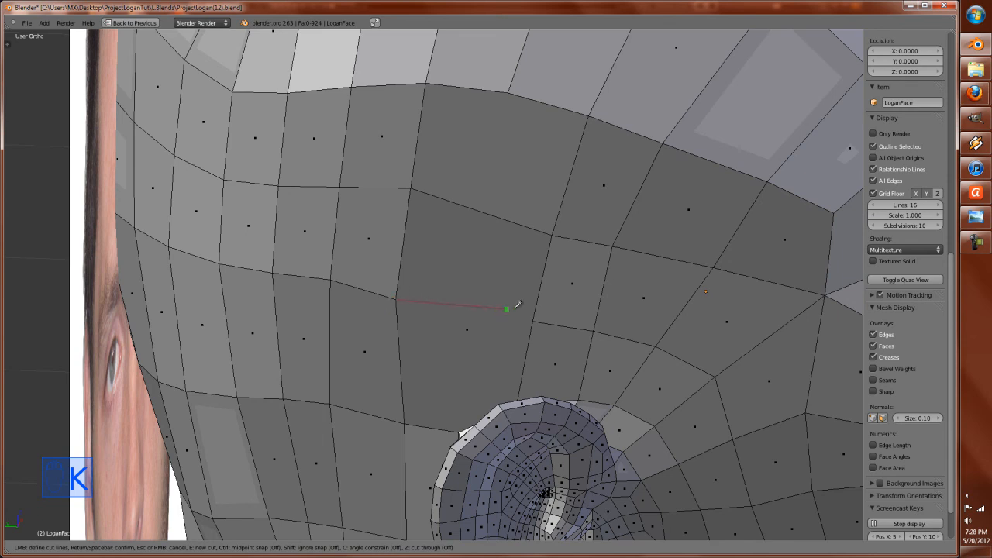
pyautogui.click(532, 319)
pyautogui.press('Return')
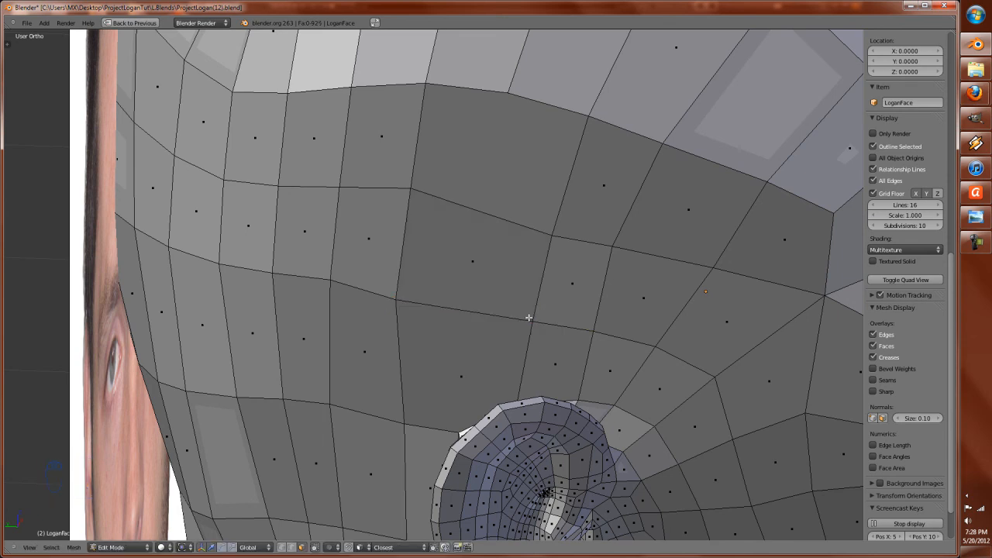
# Step: Knife-cut a lengthwise edge from the block's upper boundary vertex through both crosswise edges down to the merged ear corner
pyautogui.press('k')
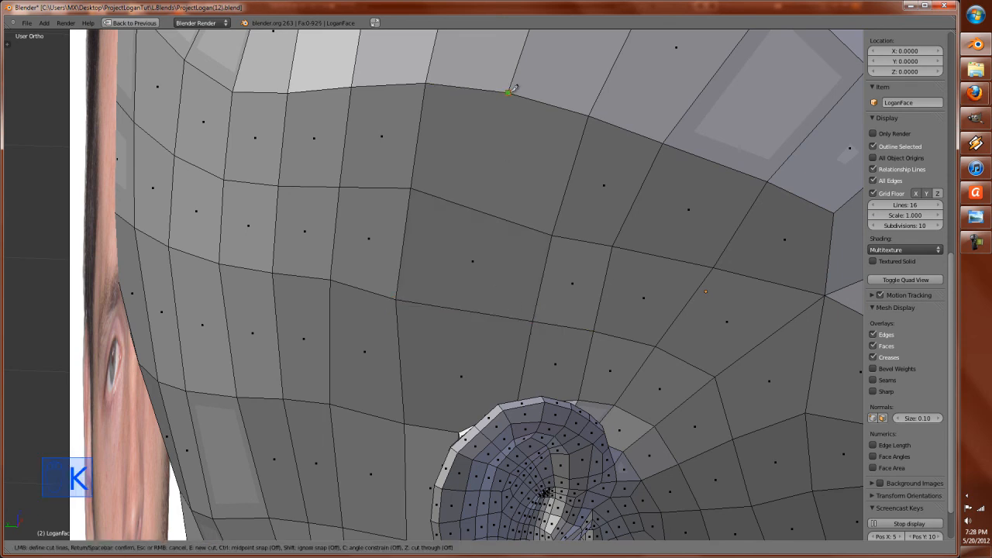
pyautogui.moveTo(462, 380); pyautogui.dragTo(457, 416, button='middle')
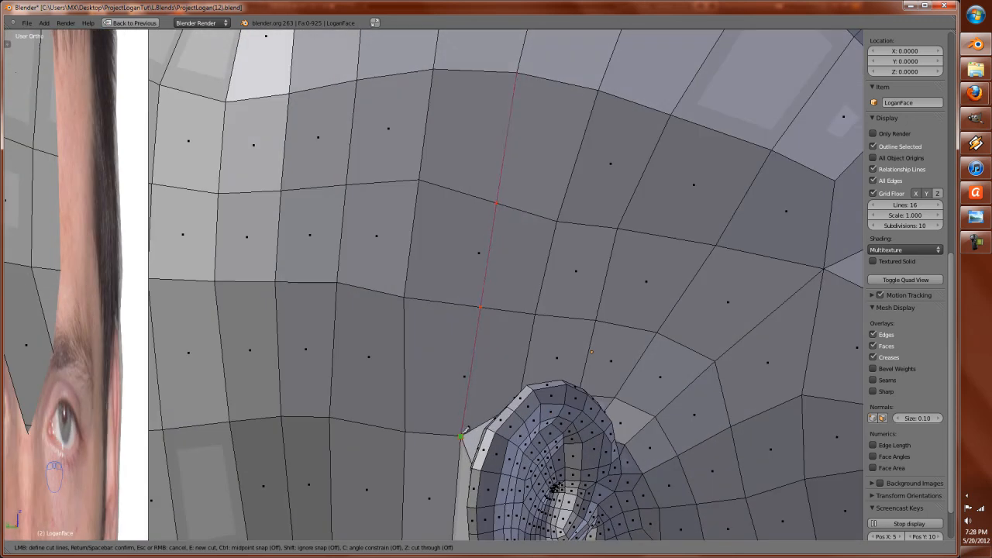
pyautogui.press('Return')
pyautogui.scroll(-3, 454, 328)
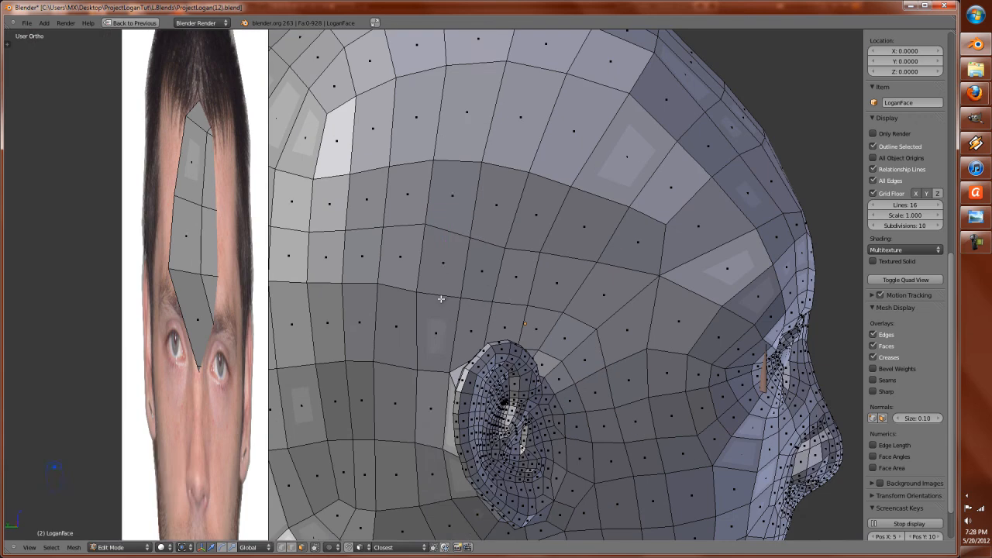
# Step: Preview how loop cuts run over the rebuilt faces and around the head
pyautogui.hotkey('ctrl', 'r')
pyautogui.hotkey('ctrl', 'r')
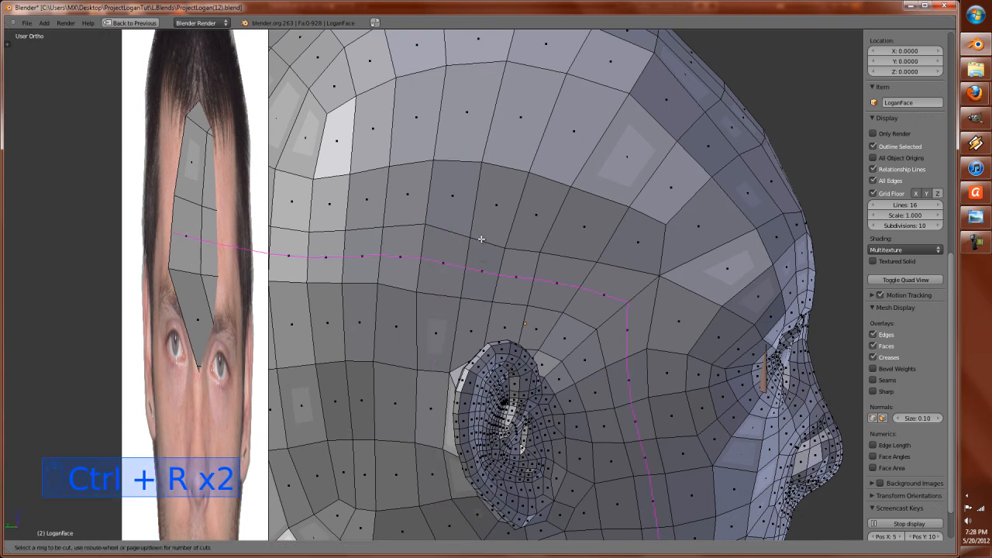
pyautogui.hotkey('ctrl', 'r')
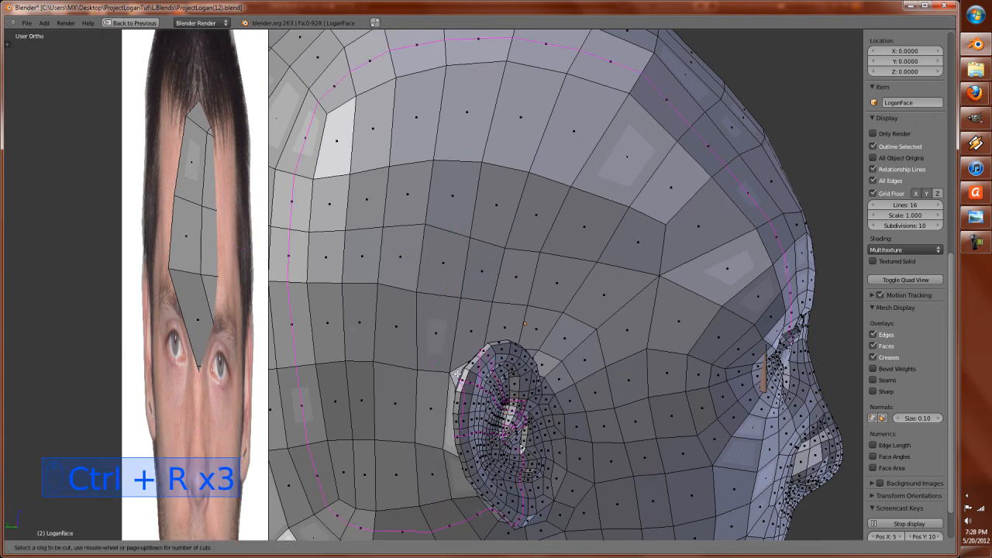
pyautogui.press('Escape')
# Step: Leave mesh editing and inspect the shaded head from the side and from a front three-quarter angle
pyautogui.scroll(-3, 505, 372)
pyautogui.press('Tab')
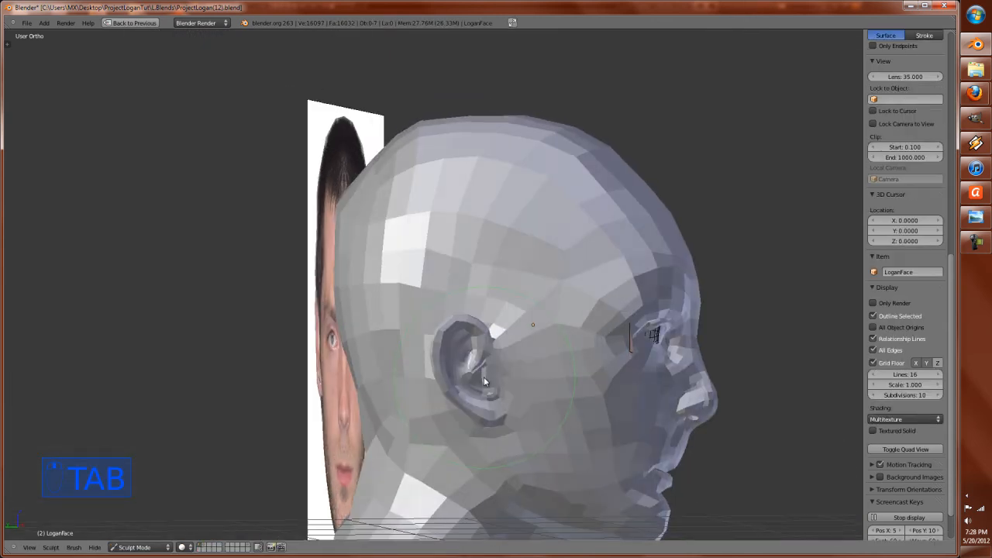
pyautogui.scroll(5, 484, 377)
pyautogui.moveTo(570, 327); pyautogui.dragTo(572, 301)
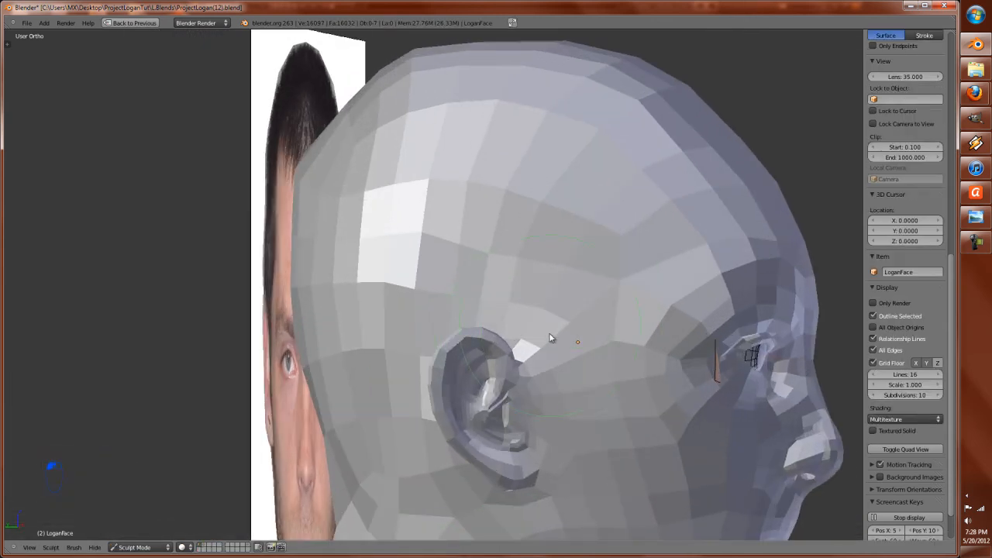
pyautogui.scroll(-4, 549, 330)
pyautogui.moveTo(560, 376); pyautogui.dragTo(474, 301, button='middle')
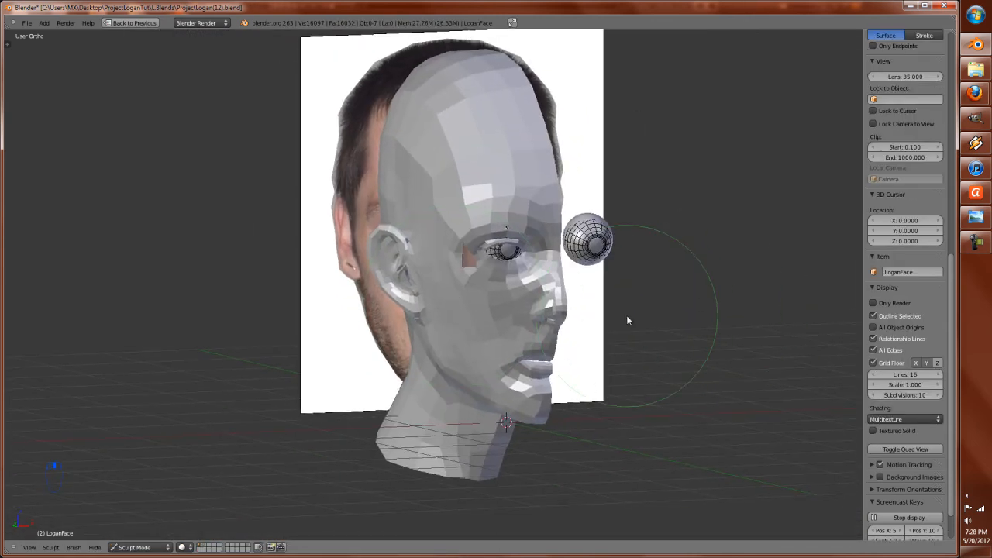
# Step: Turn on the Mirror modifier's viewport display for LoganFace, and return to the maximized 3D view
pyautogui.hotkey('ctrl', 'Up')
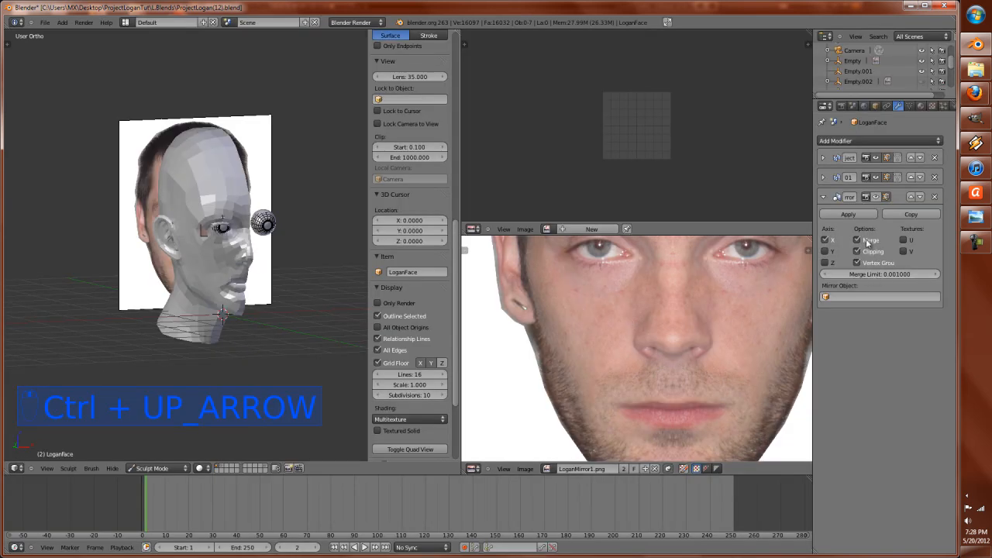
pyautogui.scroll(4, 332, 298)
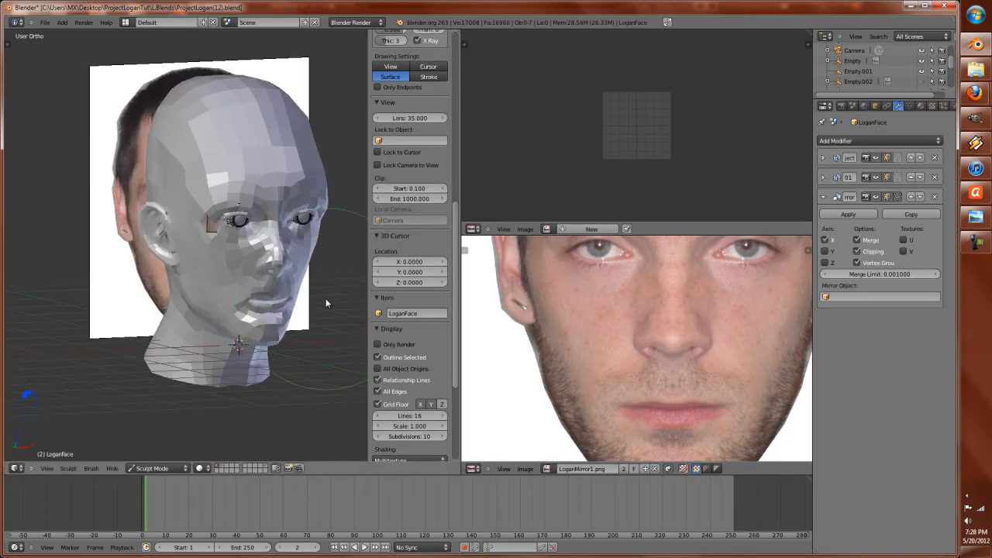
pyautogui.hotkey('ctrl', 'Up')
# Step: Show the full head in front view, and change from Sculpt Mode to Object Mode
pyautogui.moveTo(326, 303); pyautogui.dragTo(663, 369, button='middle')
pyautogui.press('KP_1')
pyautogui.hotkey('alt', 'z')
pyautogui.hotkey('alt', 'z')
pyautogui.click(125, 547)
pyautogui.click(132, 541)
pyautogui.scroll(-4, 279, 414)
pyautogui.scroll(2, 606, 393)
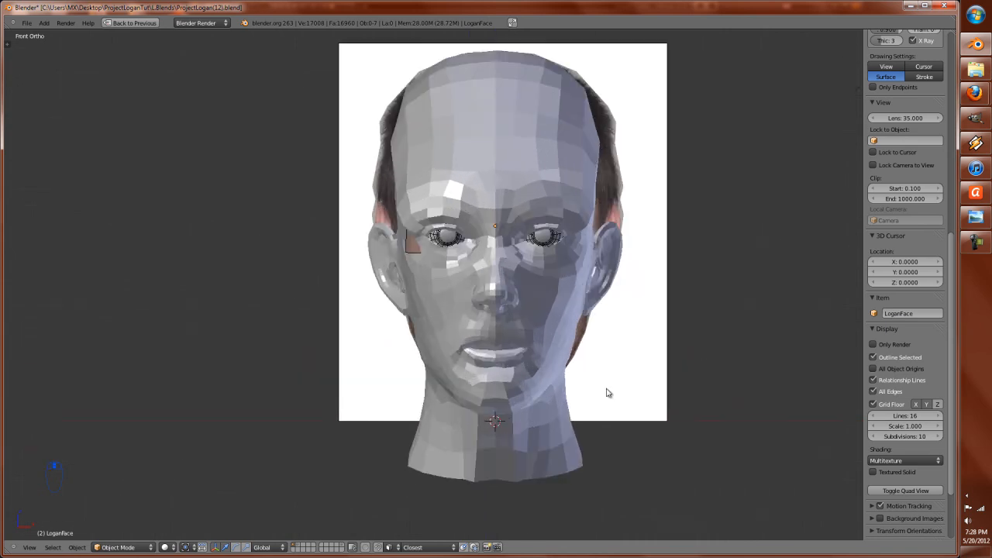
# Step: Switch the view to perspective, and set its lens to 60
pyautogui.scroll(1, 634, 365)
pyautogui.press('KP_5')
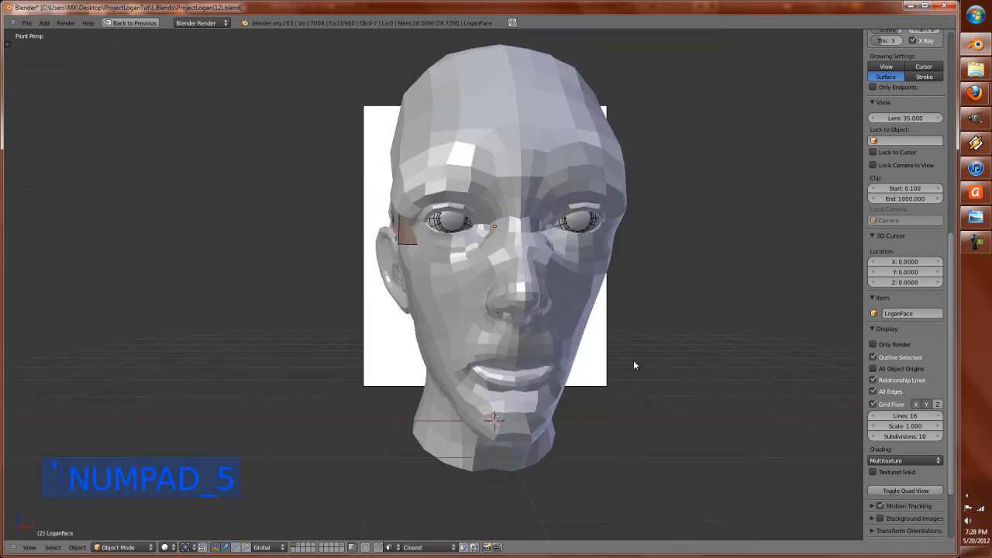
pyautogui.scroll(-2, 593, 376)
pyautogui.scroll(4, 542, 411)
pyautogui.moveTo(543, 411); pyautogui.dragTo(612, 314, button='middle')
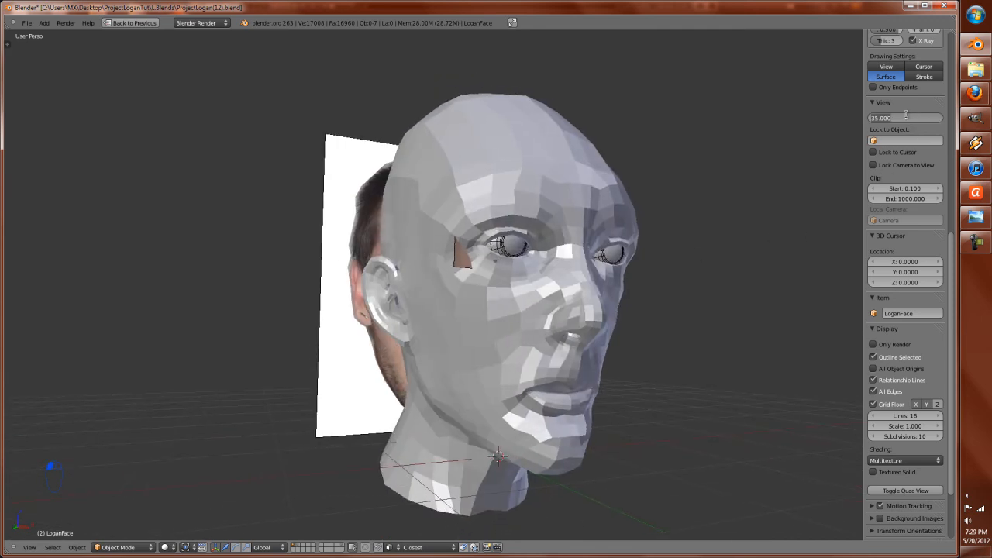
pyautogui.press('Return')
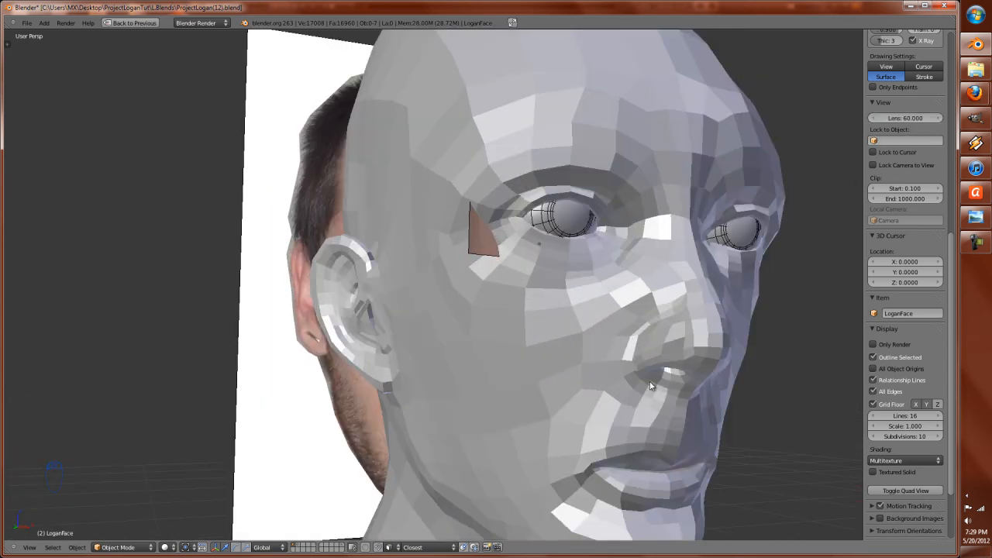
# Step: Frame the whole head from a front three-quarter angle in perspective and align the camera to this view
pyautogui.scroll(-5, 651, 386)
pyautogui.moveTo(648, 387)
pyautogui.mouseDown(button='middle')
pyautogui.moveTo(635, 401)
pyautogui.moveTo(653, 391)
pyautogui.mouseUp(button='middle')
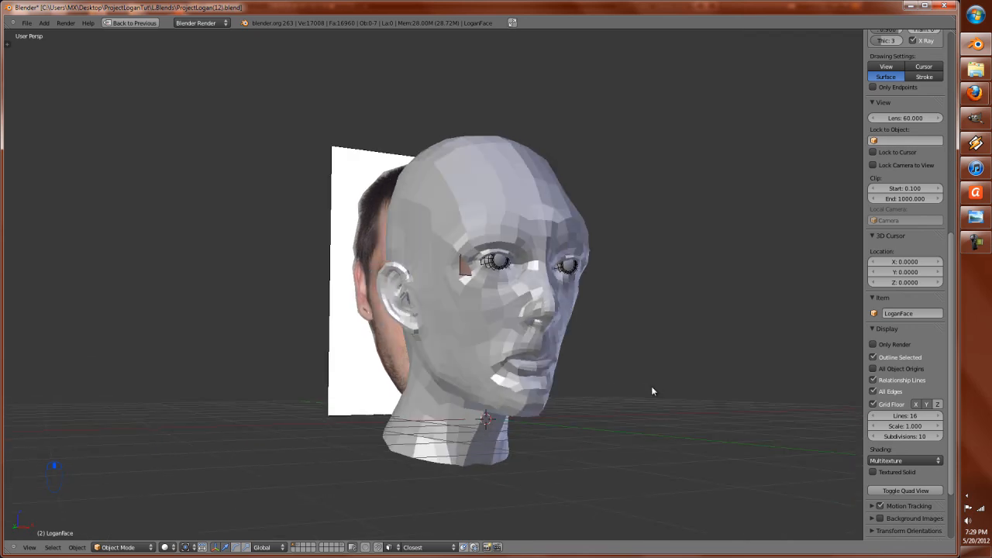
pyautogui.press('KP_1')
pyautogui.press('KP_5')
pyautogui.press('KP_4')
pyautogui.press('KP_5')
pyautogui.press('KP_4')
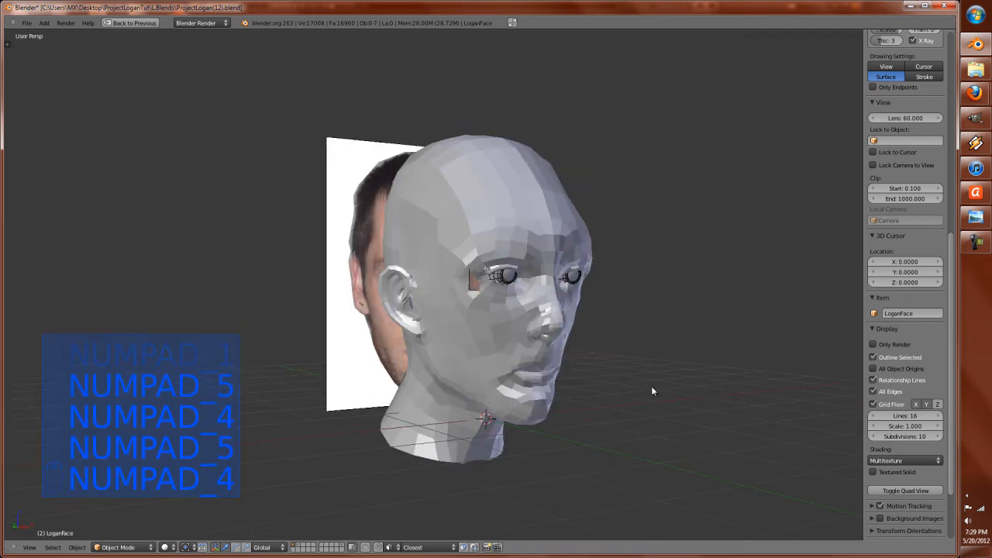
pyautogui.press('KP_6')
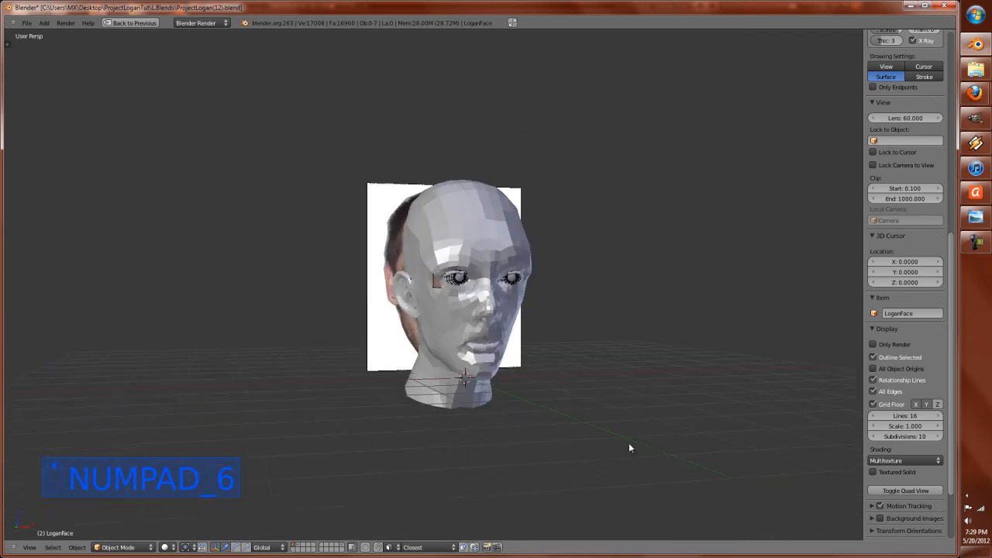
pyautogui.press('KP_4')
pyautogui.press('KP_4')
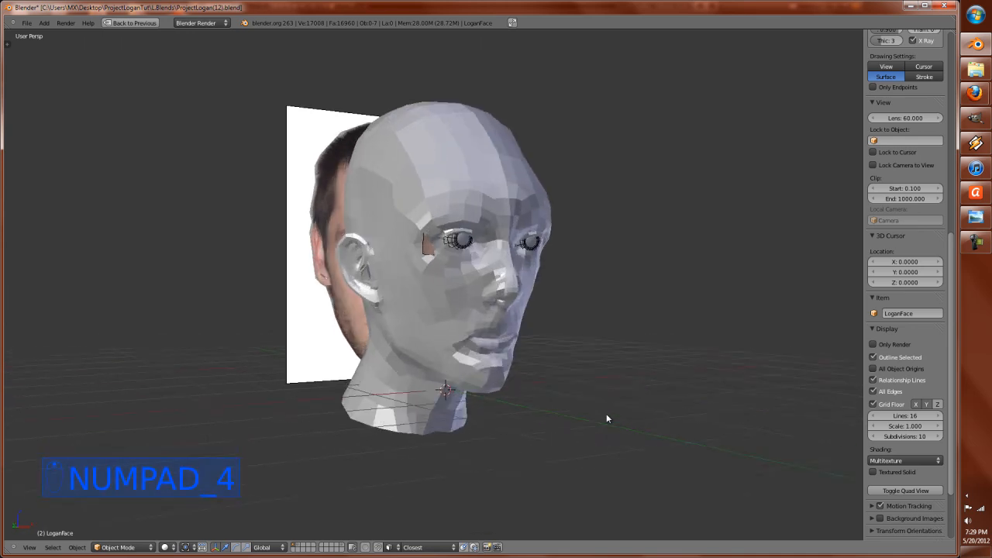
pyautogui.press('KP_4')
pyautogui.press('ctrl+alt+KP_0')
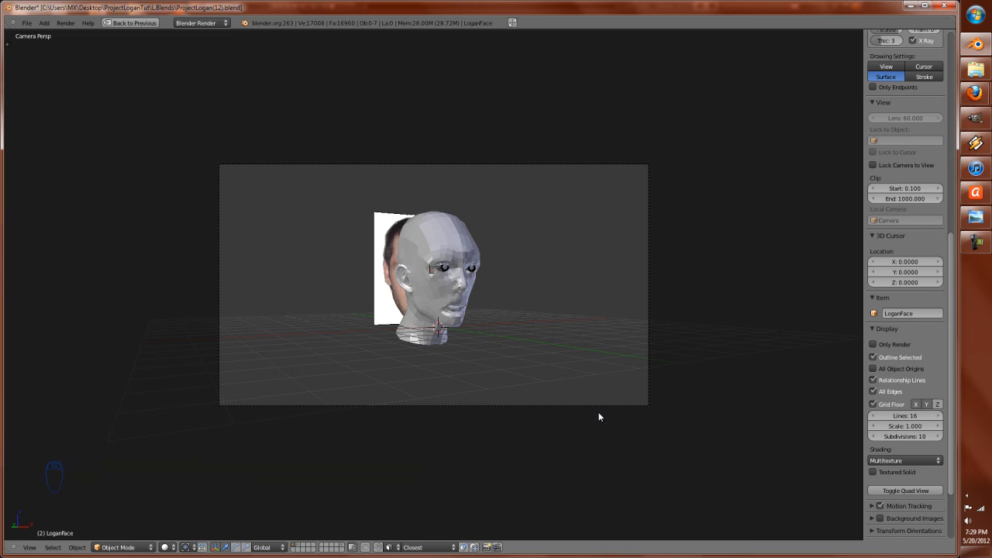
# Step: Select the camera, bring it closer to the head along its local Z axis, and shift it until the head fills the left part of the frame
pyautogui.rightClick(599, 414)
pyautogui.press('g')
pyautogui.press('z')
pyautogui.press('z')
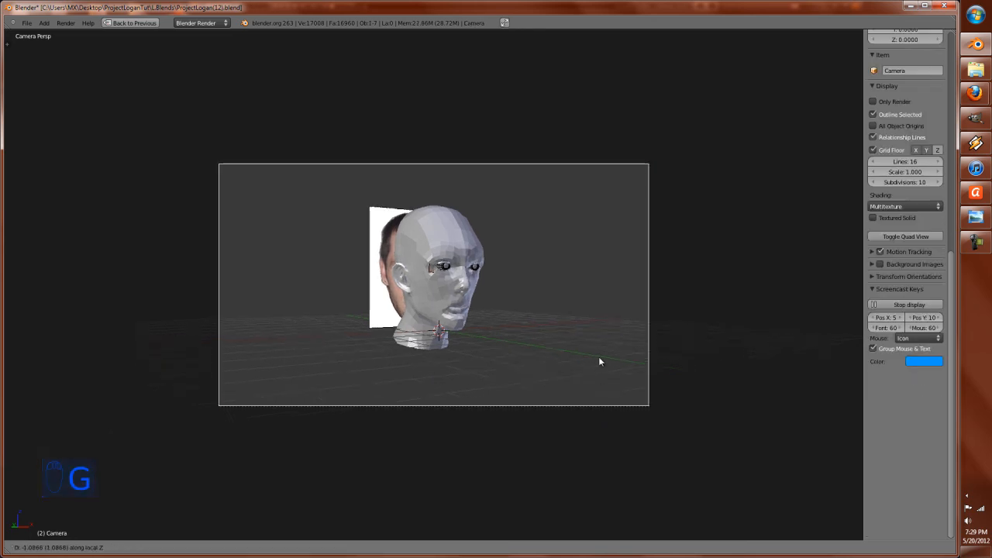
pyautogui.click(594, 330)
pyautogui.press('g')
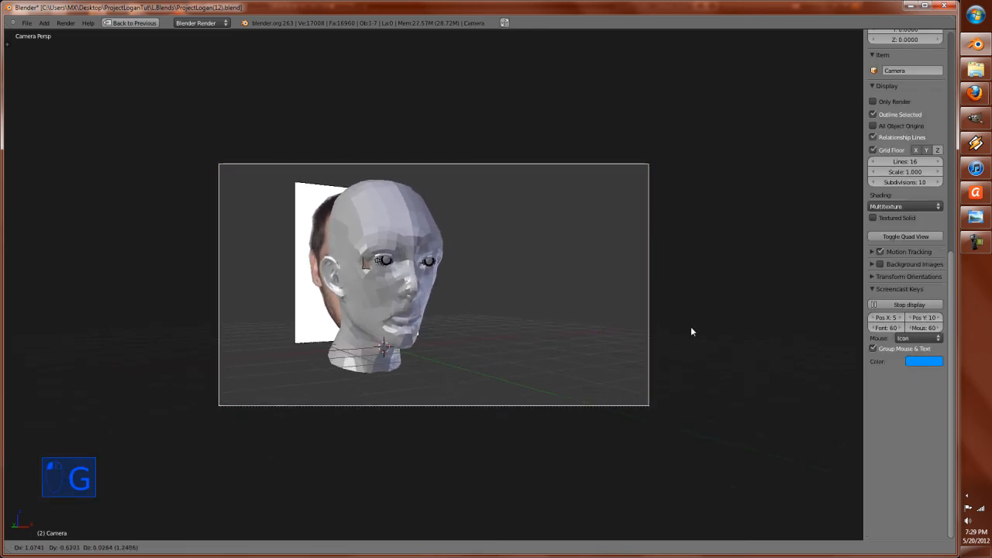
pyautogui.click(682, 327)
pyautogui.press('g')
pyautogui.click(649, 336)
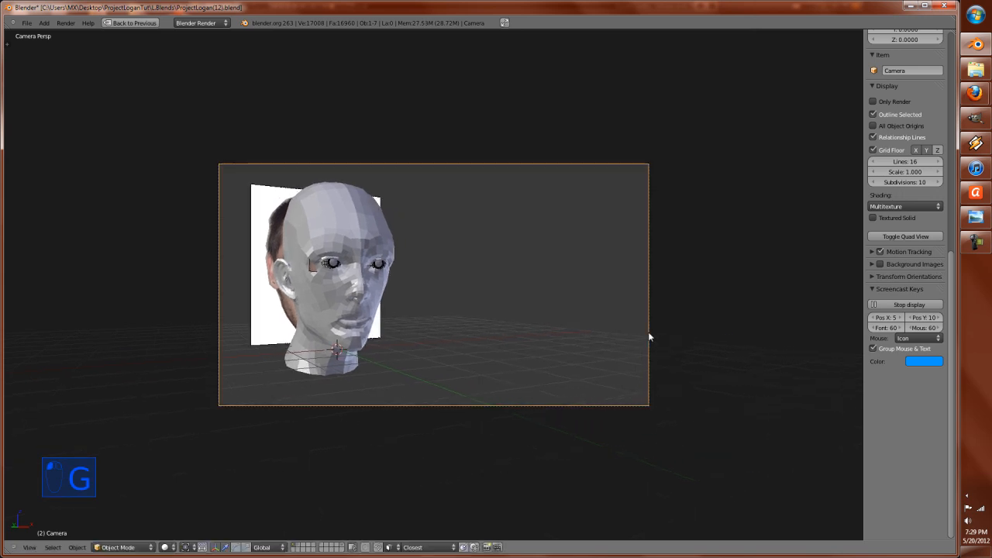
# Step: Rotate the camera about global Z and slide it along global X twice to turn the framing around the head
pyautogui.press('r')
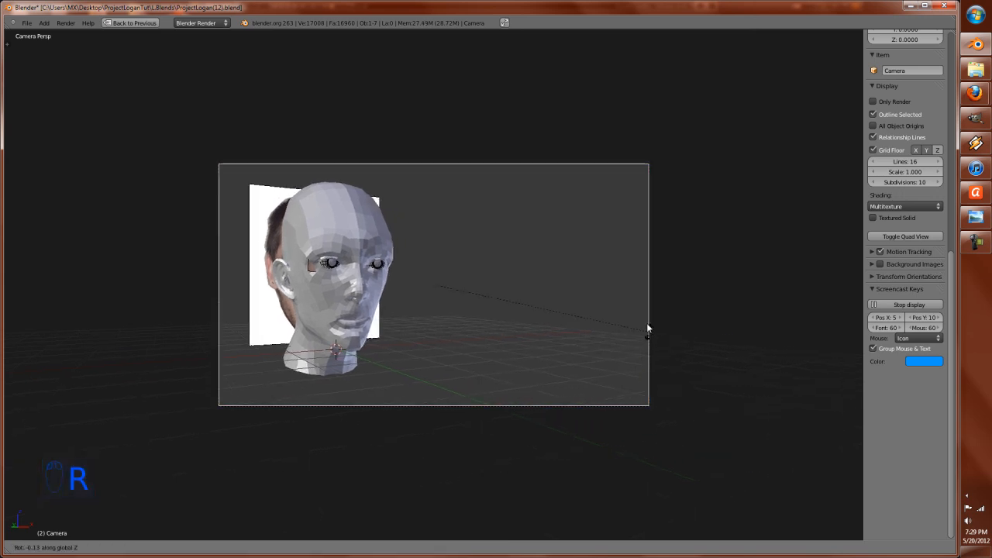
pyautogui.click(595, 401)
pyautogui.press('g')
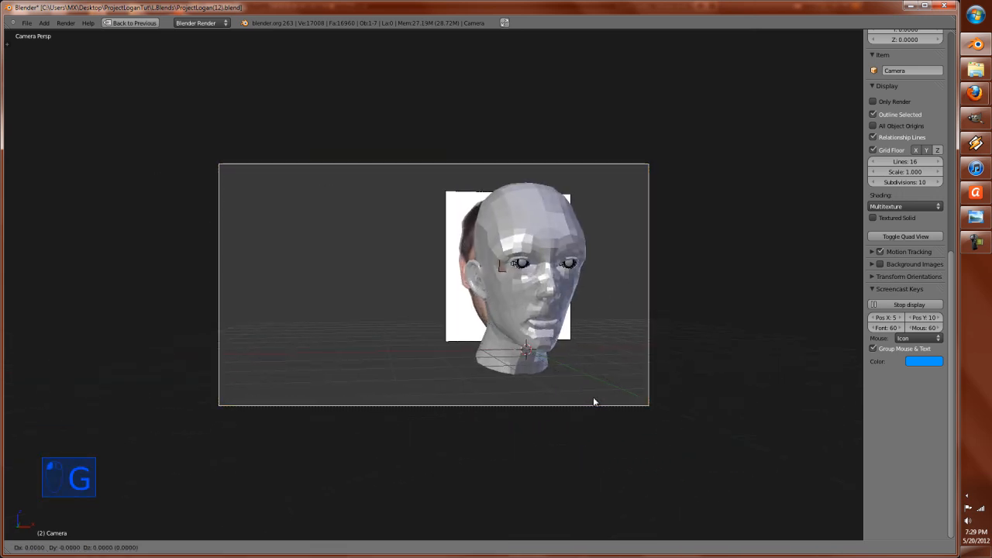
pyautogui.press('x')
pyautogui.click(726, 398)
pyautogui.press('r')
pyautogui.click(686, 317)
pyautogui.press('g')
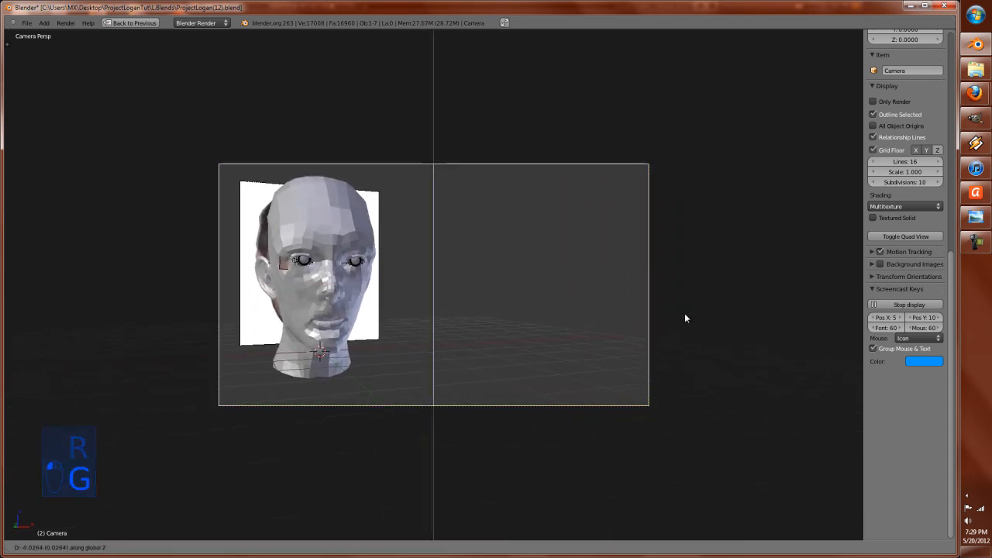
pyautogui.press('x')
pyautogui.click(589, 345)
# Step: Refine the camera's rotation and position until the three-quarter head sits at the left side of the frame
pyautogui.press('r')
pyautogui.click(650, 330)
pyautogui.press('g')
pyautogui.click(639, 332)
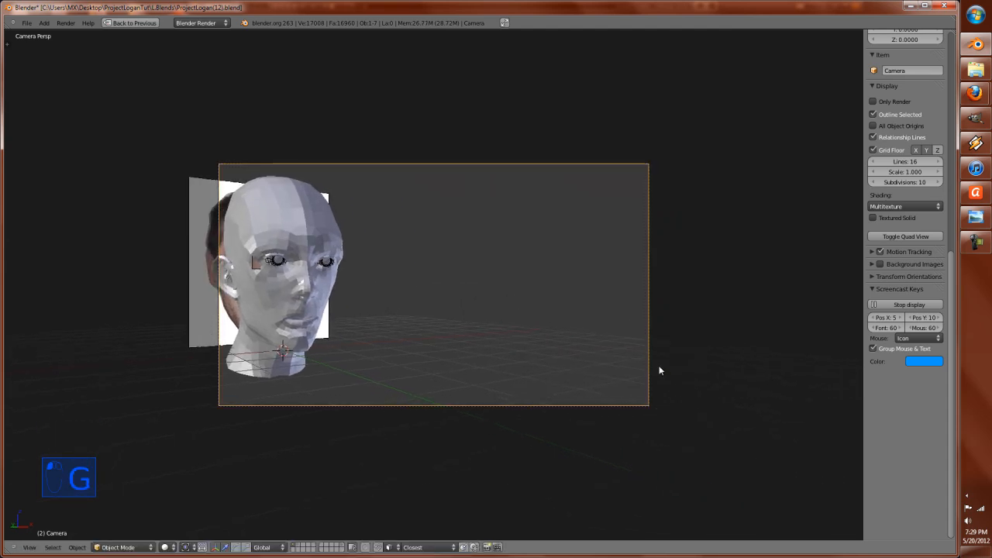
pyautogui.press('g')
pyautogui.click(565, 352)
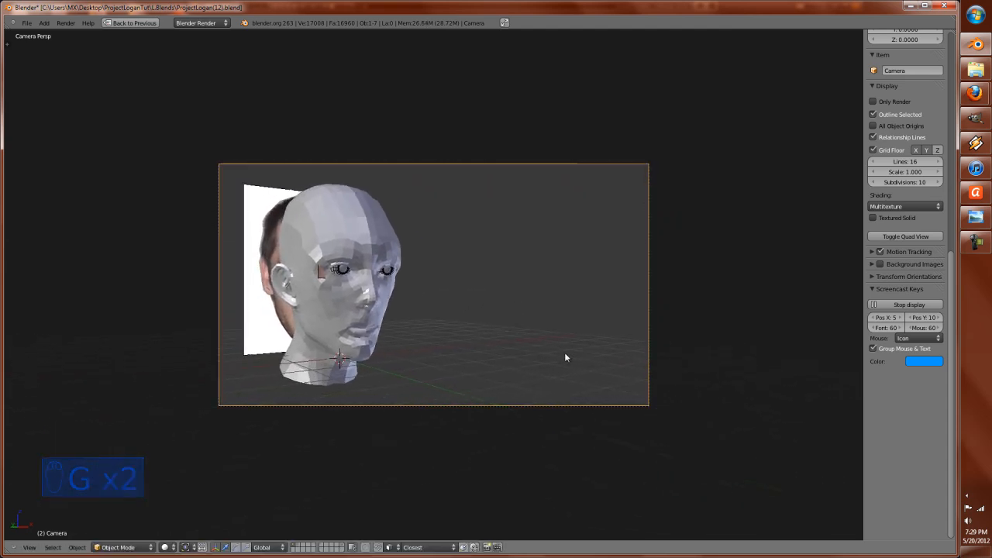
pyautogui.press('r')
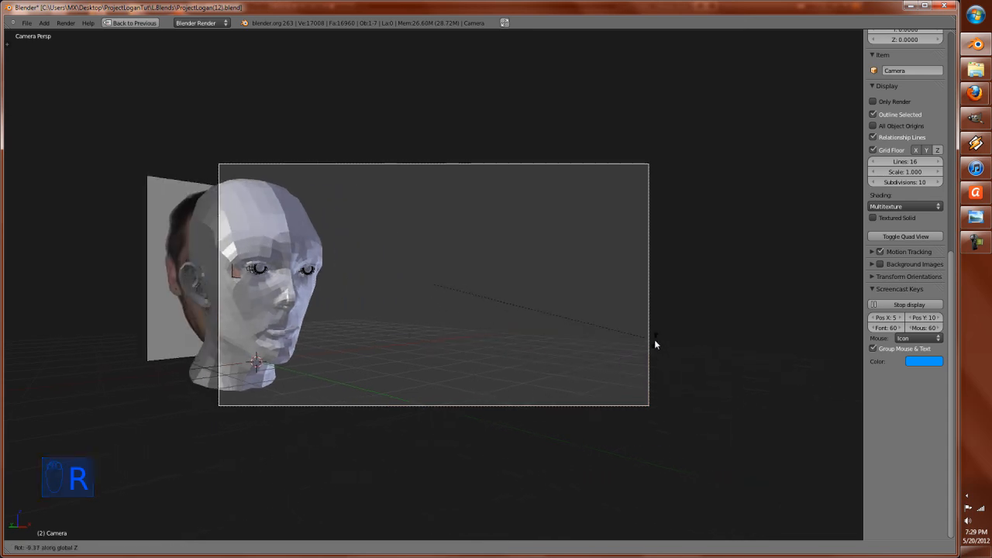
pyautogui.click(655, 344)
pyautogui.press('g')
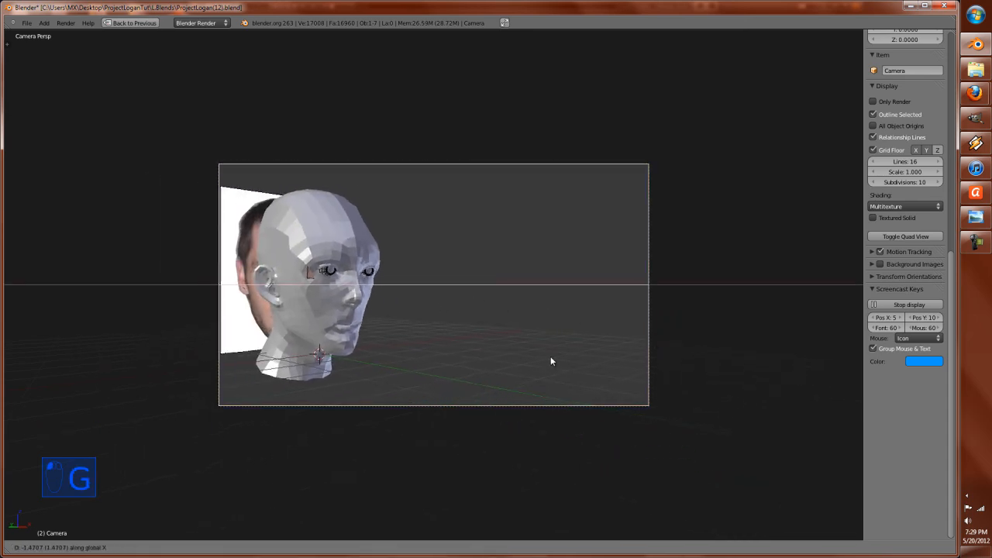
pyautogui.click(550, 360)
# Step: Fit the camera frame to the viewport, render the current frame, and return to the maximized 3D view
pyautogui.press('Home')
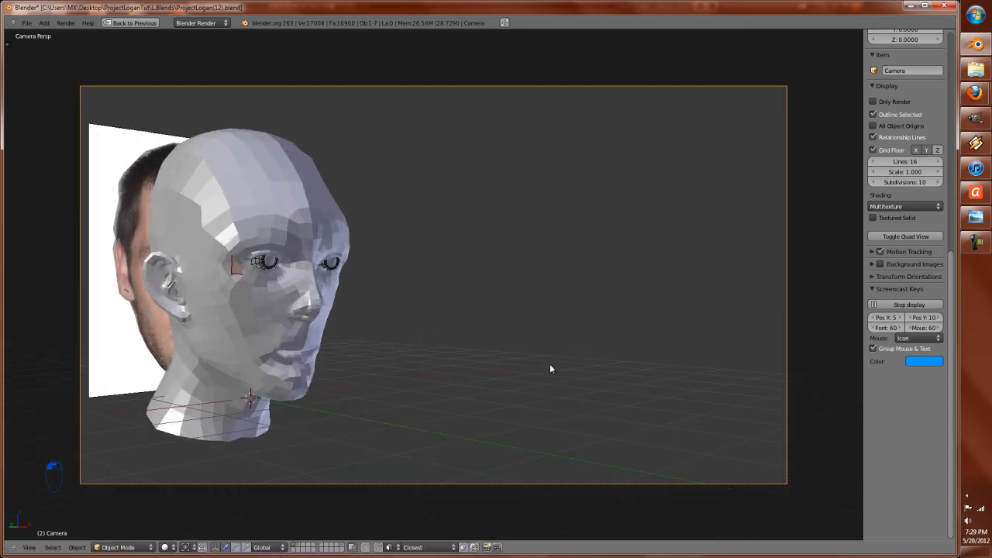
pyautogui.press('F12')
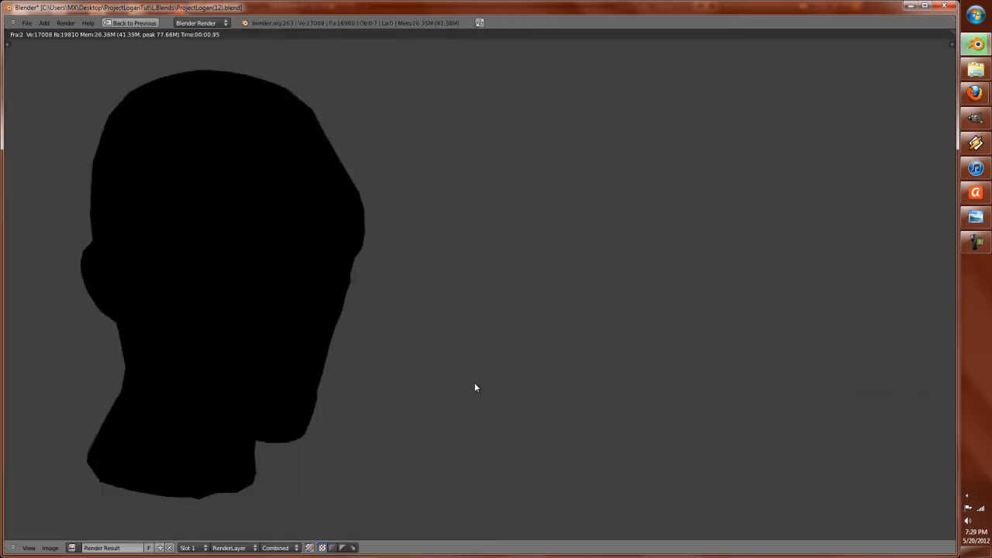
pyautogui.press('Escape')
pyautogui.press('KP_1')
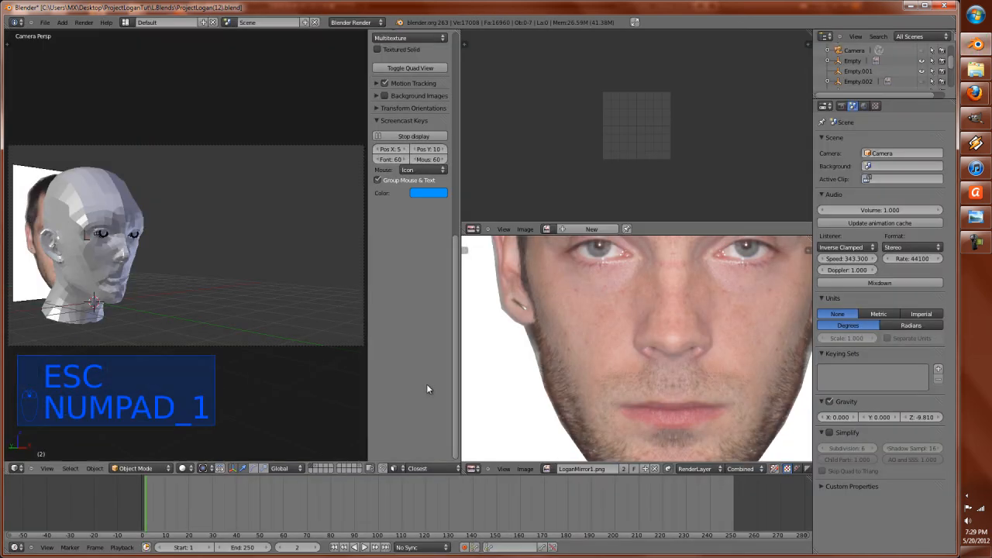
pyautogui.hotkey('ctrl', 'Up')
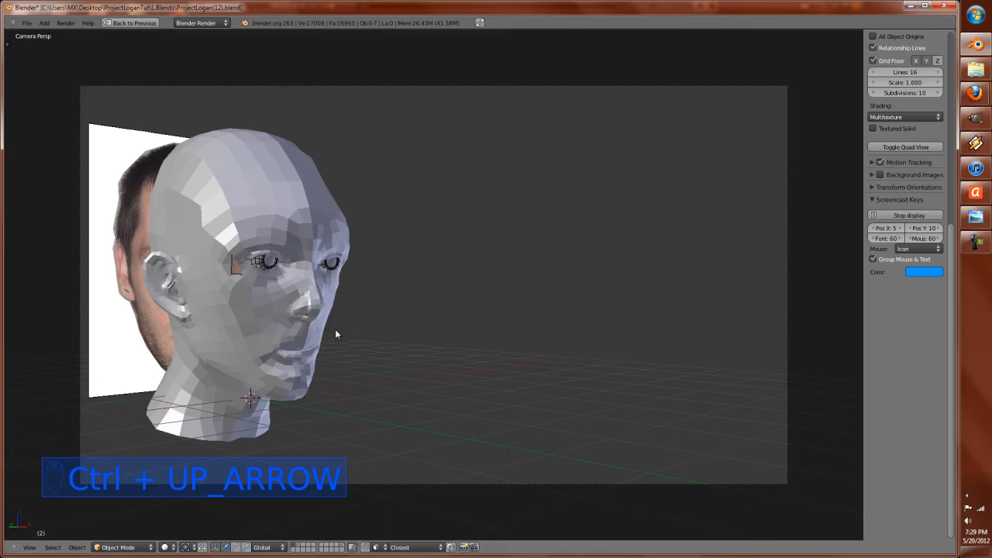
# Step: Examine the shaded head in orthographic projection from the front and from a three-quarter angle
pyautogui.press('KP_1')
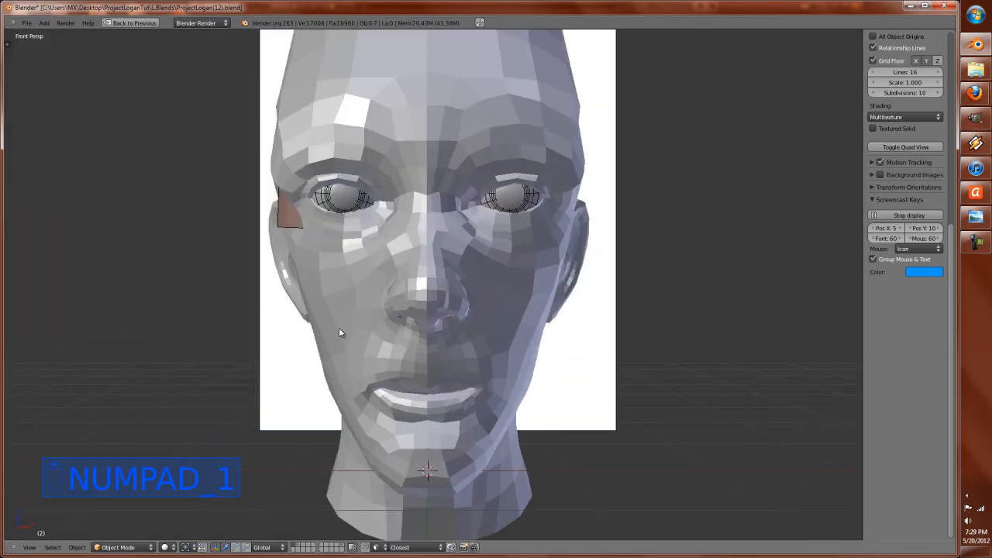
pyautogui.press('KP_5')
pyautogui.scroll(4, 399, 359)
pyautogui.keyDown('shift'); pyautogui.moveTo(426, 432); pyautogui.dragTo(554, 360, button='middle'); pyautogui.keyUp('shift')
pyautogui.scroll(3, 586, 343)
pyautogui.scroll(-2, 586, 343)
pyautogui.scroll(-2, 417, 352)
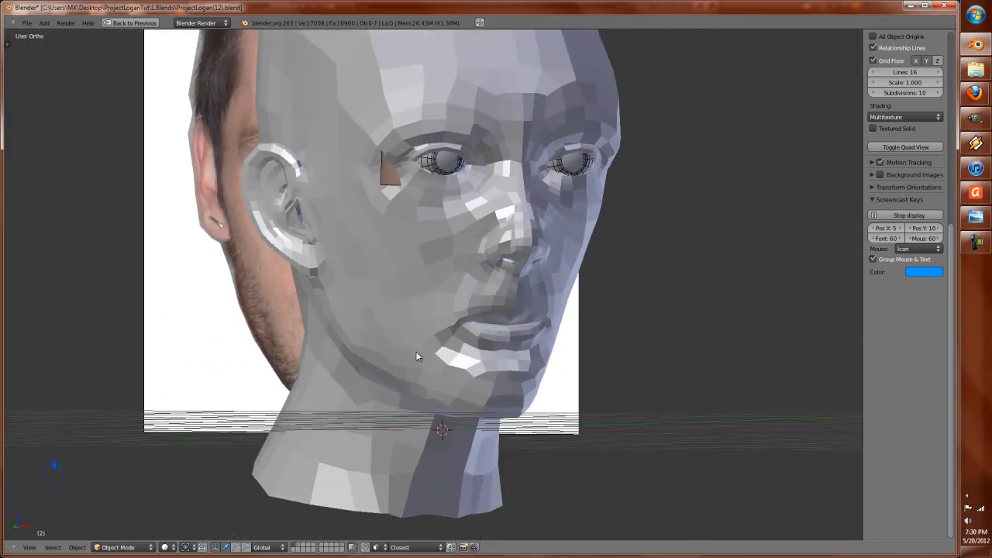
pyautogui.moveTo(416, 356); pyautogui.dragTo(466, 361, button='middle')
# Step: Examine the face reference photo close up around the mouth, nose, eyes and forehead, and then as a whole
pyautogui.press('KP_1')
pyautogui.scroll(4, 611, 377)
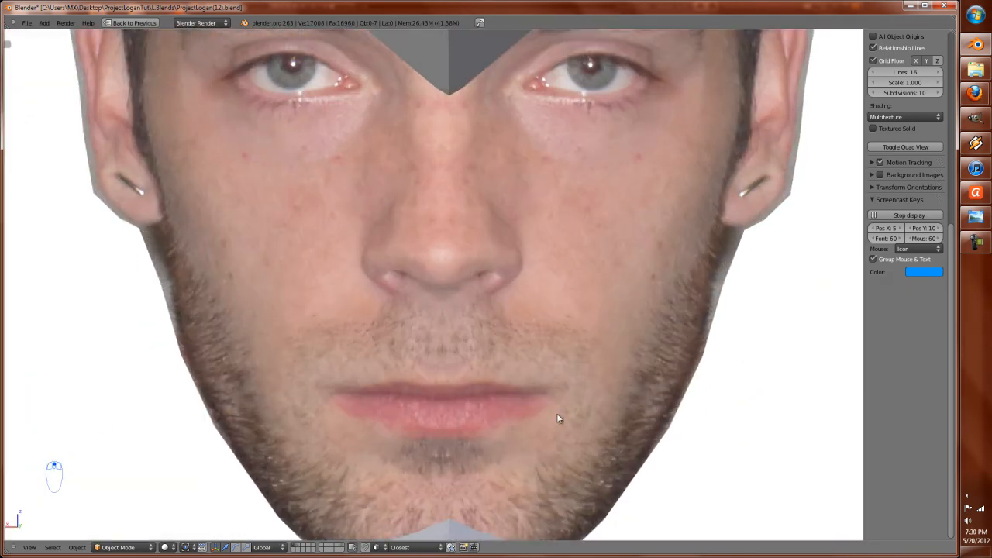
pyautogui.scroll(1, 539, 439)
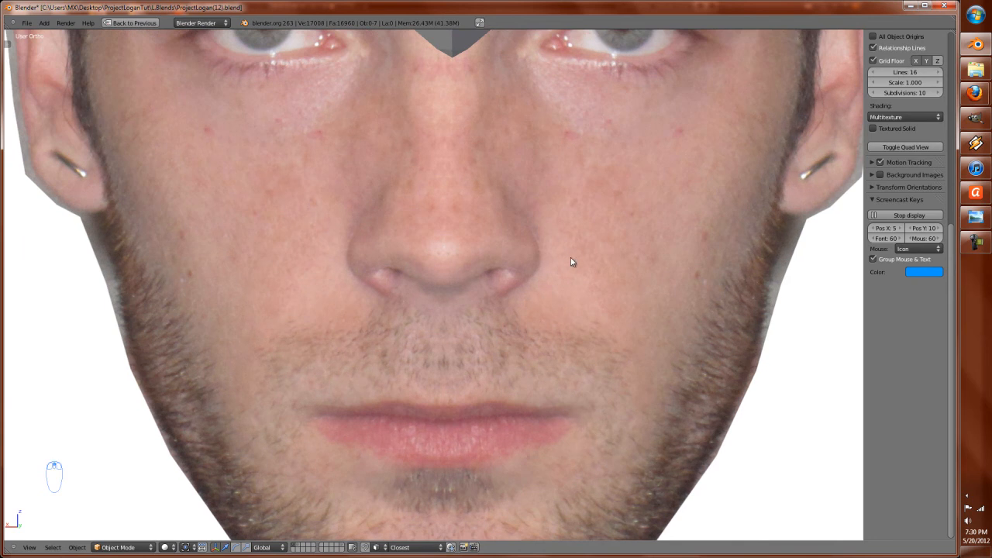
pyautogui.keyDown('shift'); pyautogui.moveTo(571, 262); pyautogui.dragTo(529, 451, button='middle'); pyautogui.keyUp('shift')
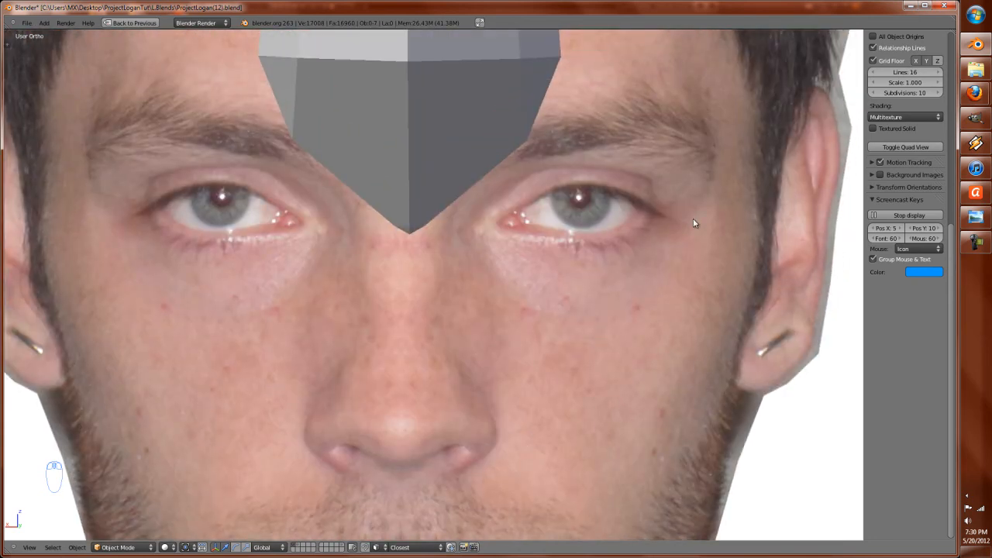
pyautogui.scroll(-5, 693, 220)
pyautogui.press('Tab')
pyautogui.moveTo(656, 262); pyautogui.dragTo(434, 270, button='middle')
pyautogui.keyDown('shift'); pyautogui.moveTo(390, 197); pyautogui.dragTo(409, 282, button='middle'); pyautogui.keyUp('shift')
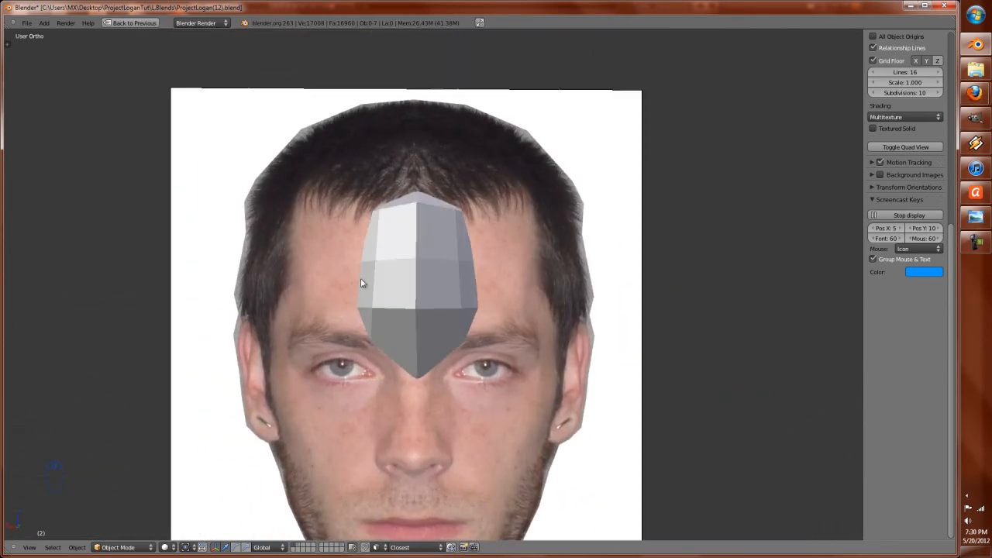
pyautogui.scroll(-3, 347, 301)
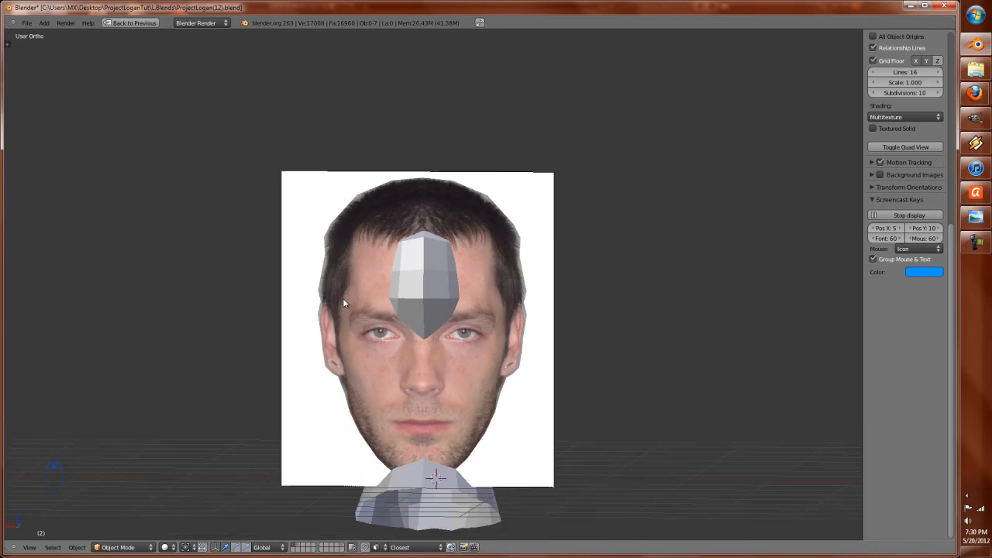
# Step: Unhide all hidden objects and move the camera to layer 10
pyautogui.press('KP_1')
pyautogui.hotkey('alt', 'h')
pyautogui.press('KP_1')
pyautogui.press('KP_3')
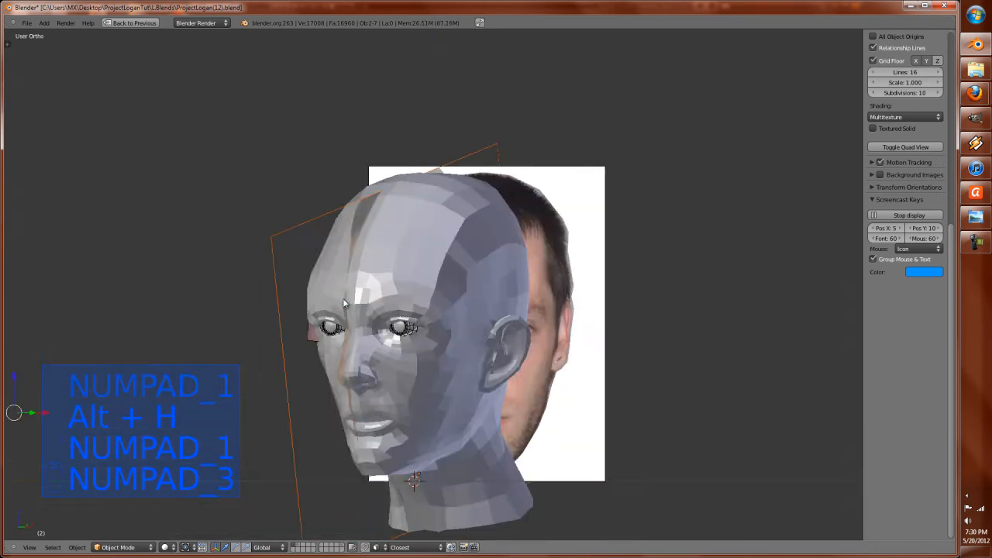
pyautogui.scroll(-2, 343, 298)
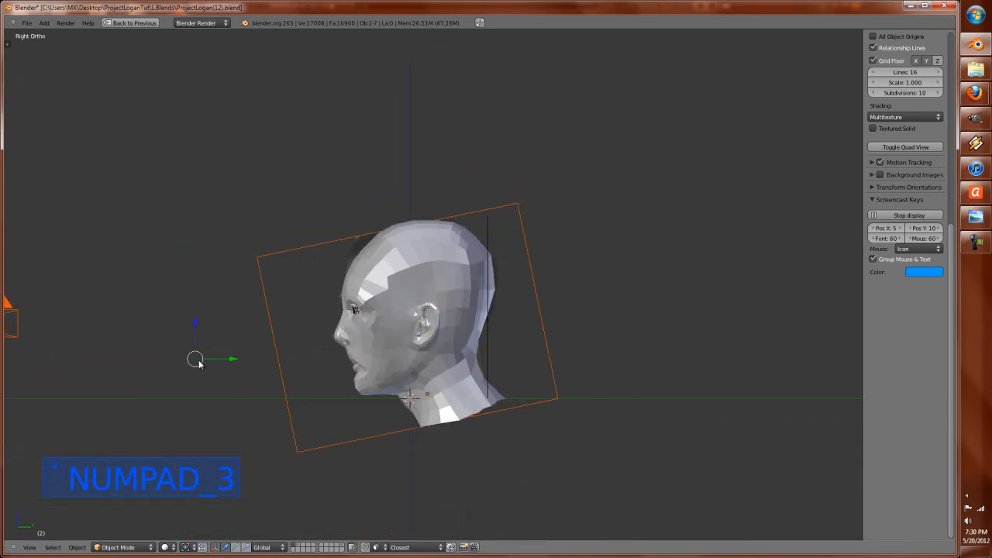
pyautogui.rightClick(23, 327)
pyautogui.press('m')
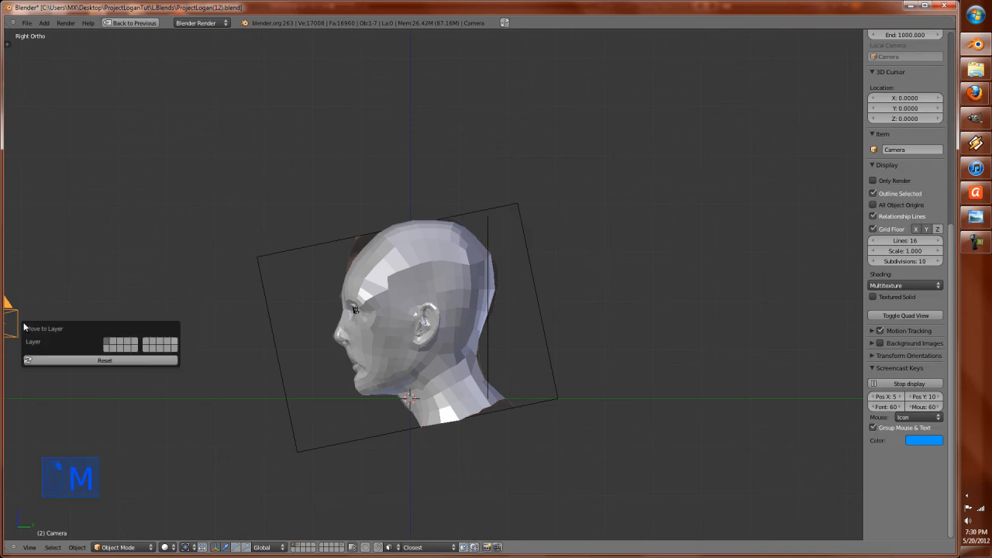
pyautogui.press('0')
# Step: Display the head as wireframe over the side reference photo in left orthographic view, focused on the forehead and brow
pyautogui.scroll(3, 365, 364)
pyautogui.press('KP_1')
pyautogui.press('KP_3')
pyautogui.press('ctrl+KP_1')
pyautogui.press('ctrl+KP_3')
pyautogui.press('z')
pyautogui.scroll(5, 454, 372)
pyautogui.keyDown('shift'); pyautogui.moveTo(559, 240); pyautogui.dragTo(537, 352, button='middle'); pyautogui.keyUp('shift')
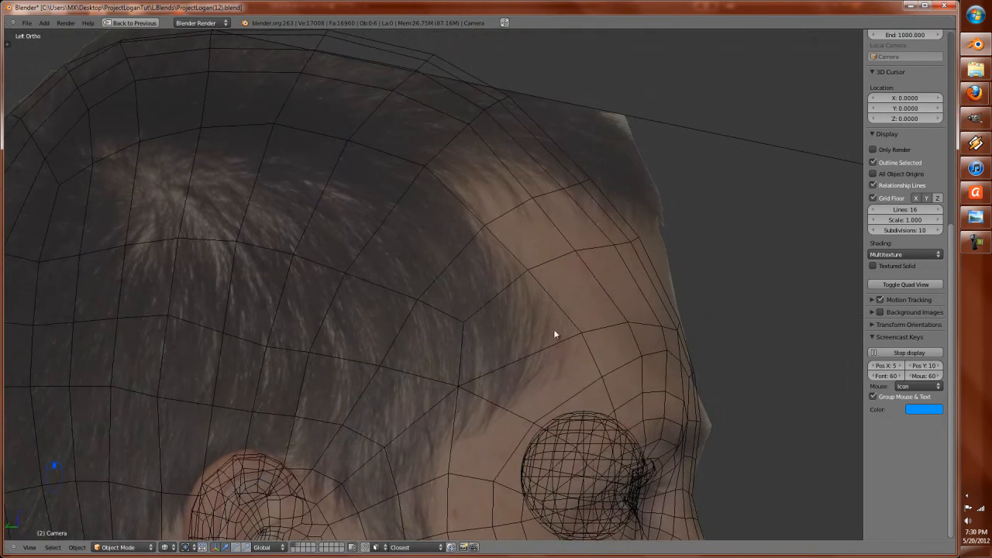
pyautogui.keyDown('shift'); pyautogui.moveTo(671, 370); pyautogui.dragTo(518, 332, button='middle'); pyautogui.keyUp('shift')
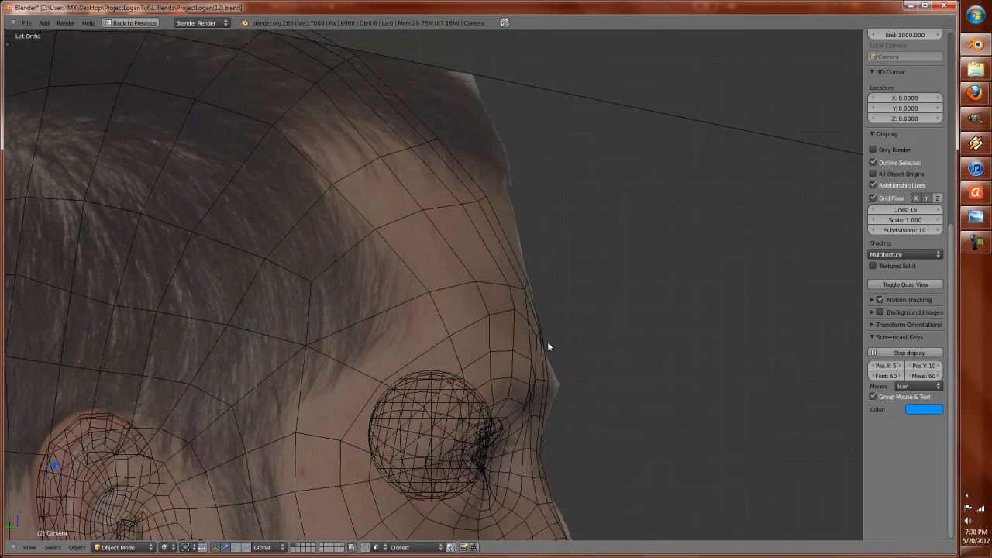
pyautogui.scroll(2, 538, 337)
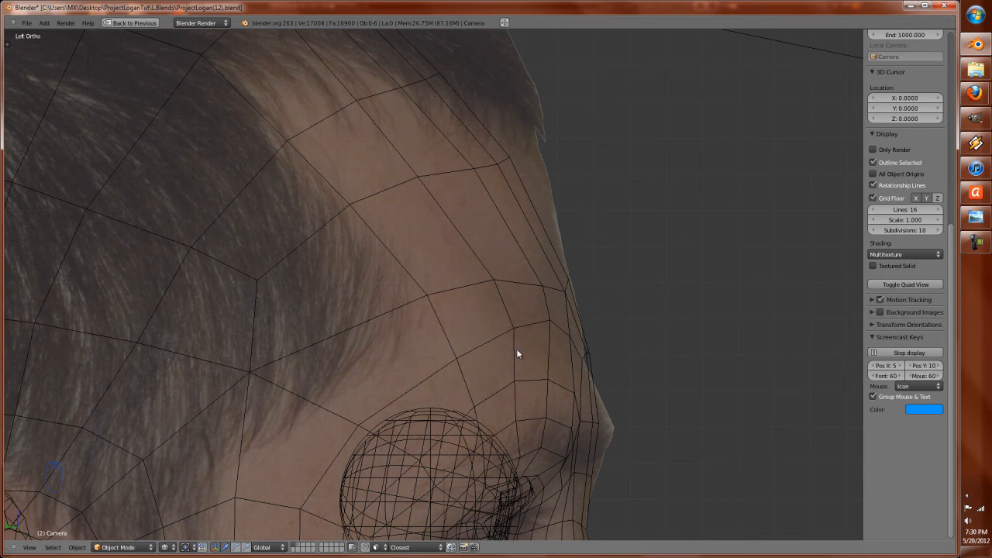
# Step: Select LoganFace and switch it from Object Mode to Sculpt Mode
pyautogui.click(123, 547)
pyautogui.click(117, 537)
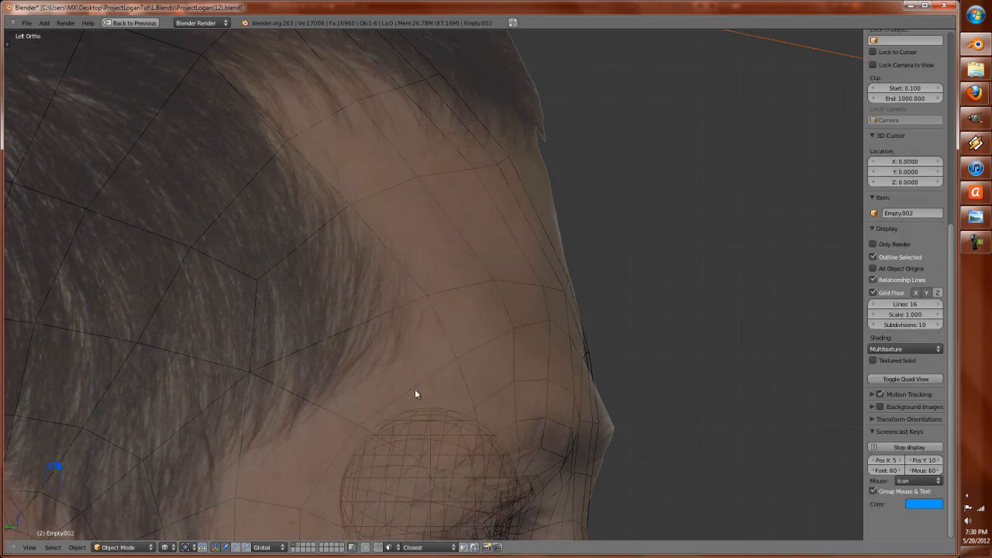
pyautogui.rightClick(423, 378)
pyautogui.click(122, 547)
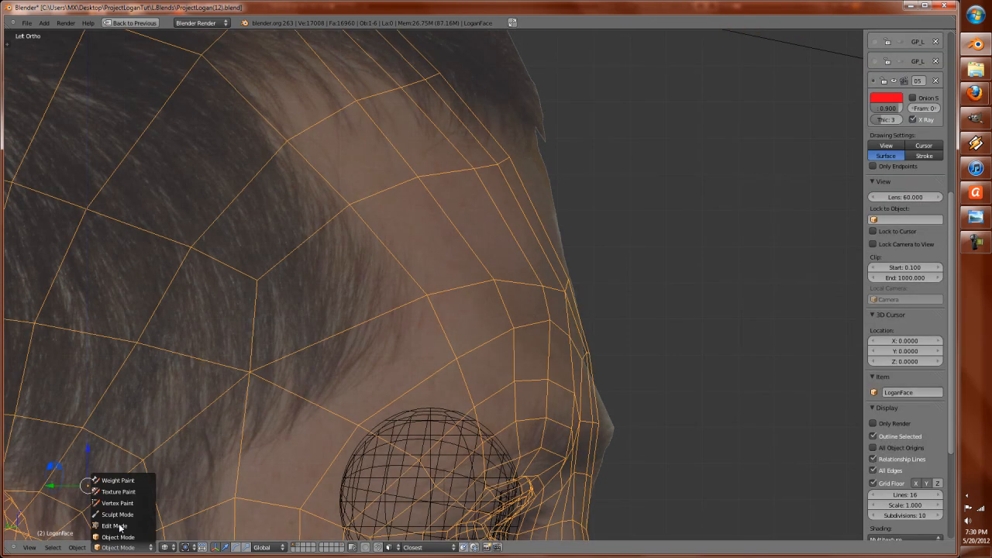
pyautogui.click(116, 514)
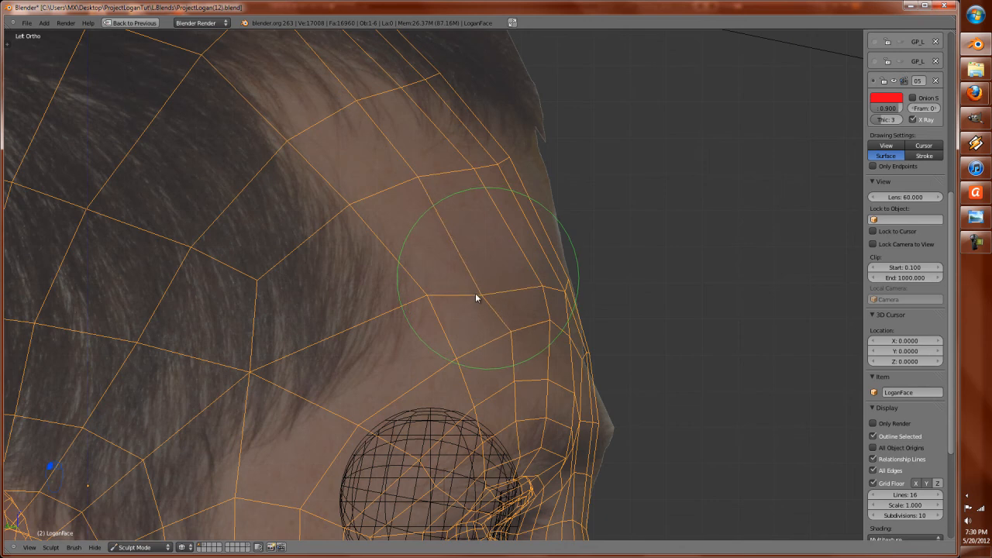
# Step: Sculpt the head's side profile by pulling the temple and brow mesh forward toward the outline in the side reference photo
pyautogui.moveTo(271, 371); pyautogui.dragTo(295, 376)
pyautogui.moveTo(275, 305); pyautogui.dragTo(296, 286)
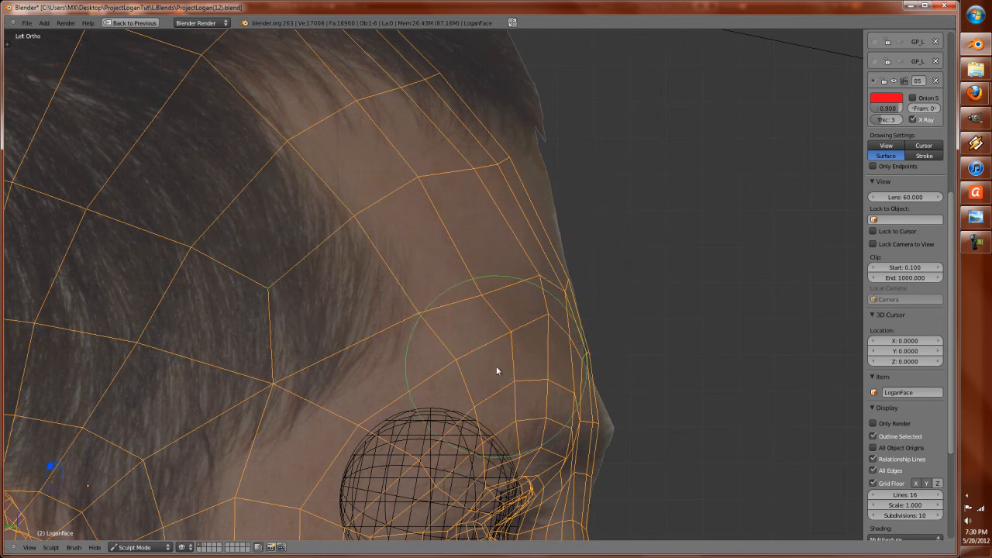
pyautogui.moveTo(549, 386); pyautogui.dragTo(584, 393)
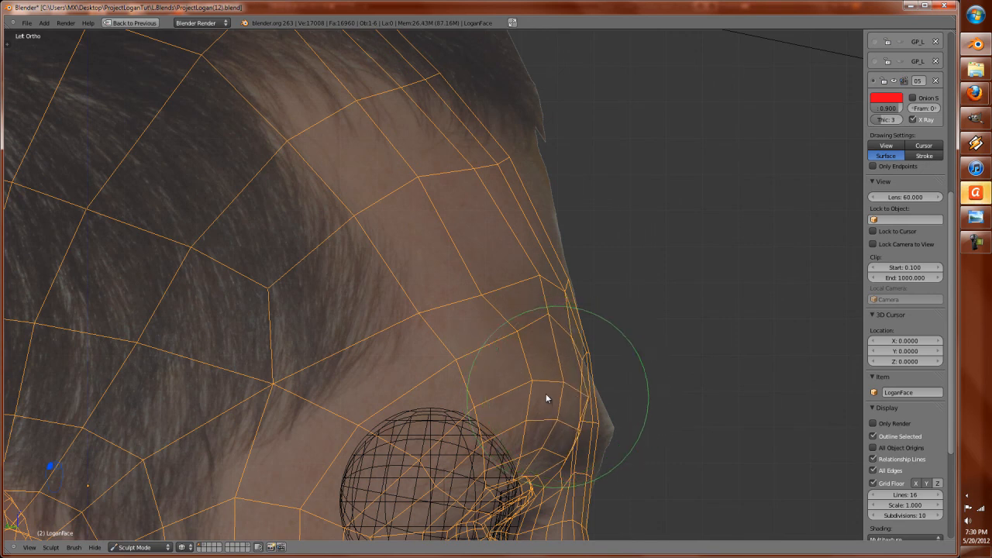
pyautogui.scroll(-1, 547, 394)
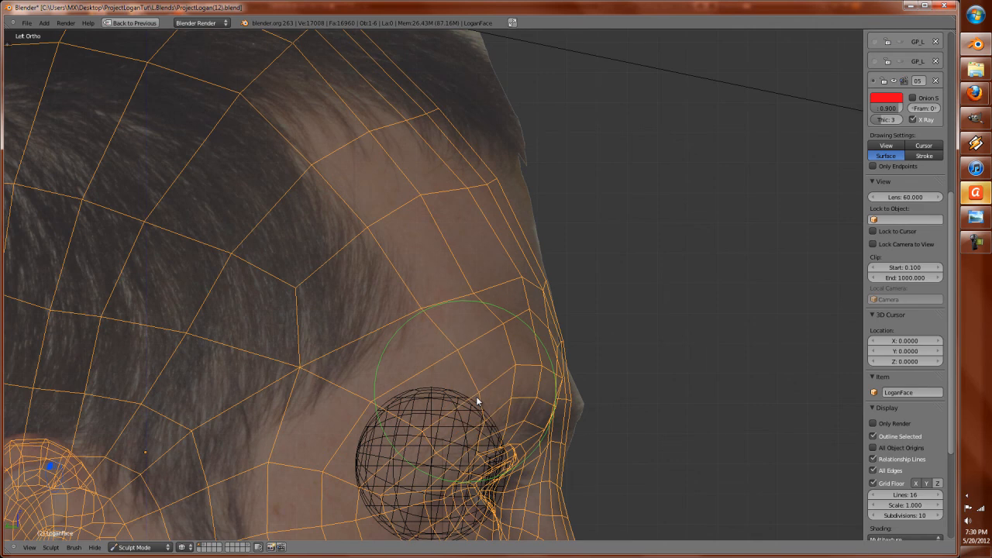
pyautogui.moveTo(401, 452); pyautogui.dragTo(390, 454, button='middle')
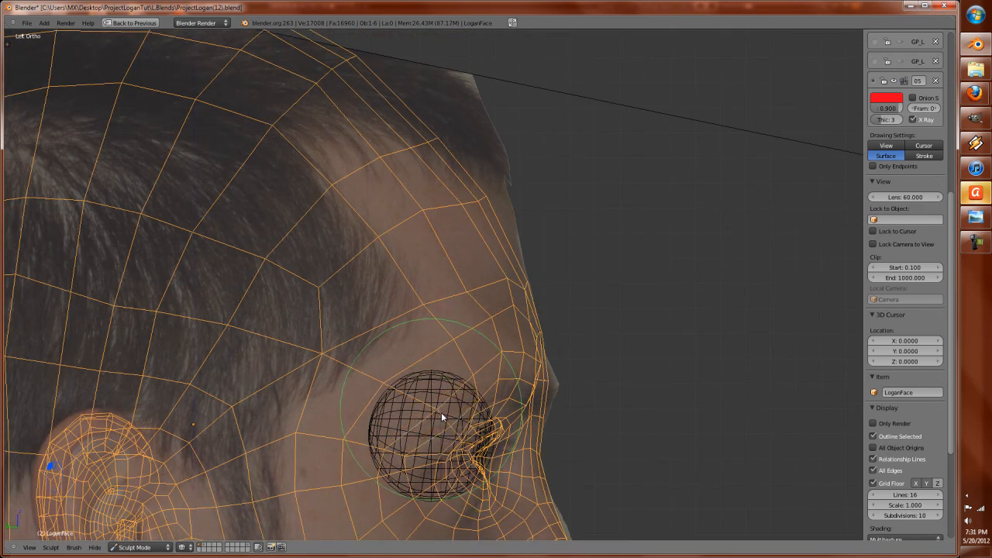
# Step: Inspect the head in solid shading from the side, back and three-quarter angles, focusing on the forehead and brow
pyautogui.moveTo(443, 411)
pyautogui.mouseDown(button='middle')
pyautogui.moveTo(508, 431)
pyautogui.moveTo(391, 423)
pyautogui.moveTo(403, 419)
pyautogui.moveTo(429, 443)
pyautogui.moveTo(452, 341)
pyautogui.moveTo(437, 346)
pyautogui.moveTo(426, 353)
pyautogui.moveTo(491, 360)
pyautogui.moveTo(380, 318)
pyautogui.mouseUp(button='middle')
pyautogui.press('z')
pyautogui.scroll(5, 380, 318)
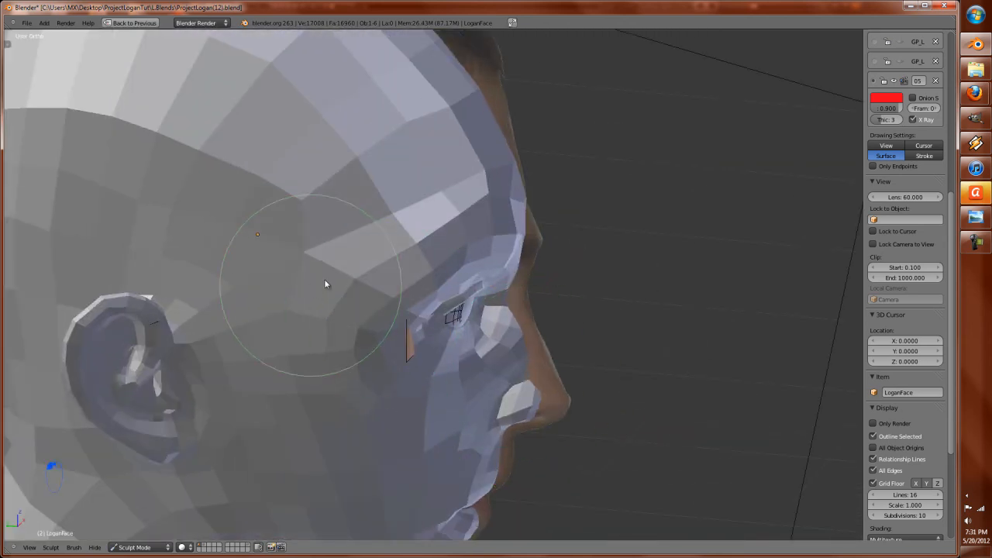
pyautogui.press('KP_1')
pyautogui.press('ctrl+KP_1')
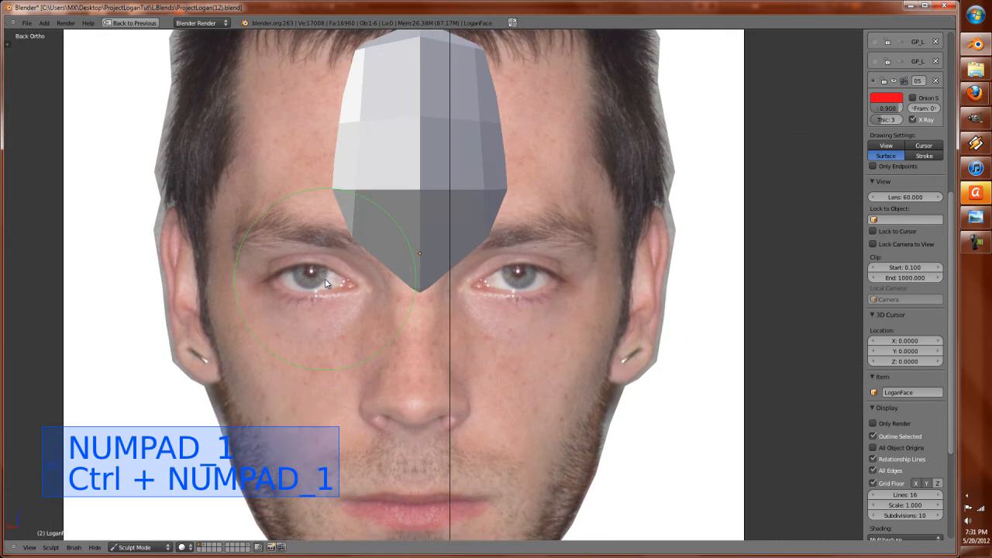
pyautogui.press('ctrl+KP_3')
pyautogui.moveTo(595, 159); pyautogui.dragTo(545, 180, button='middle')
pyautogui.press('ctrl+KP_3')
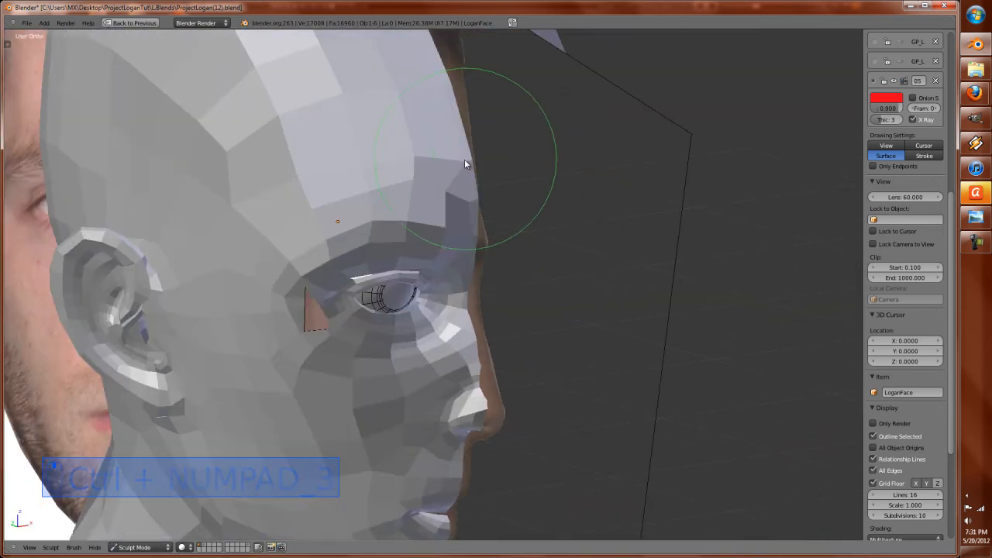
pyautogui.moveTo(432, 165); pyautogui.dragTo(468, 155, button='middle')
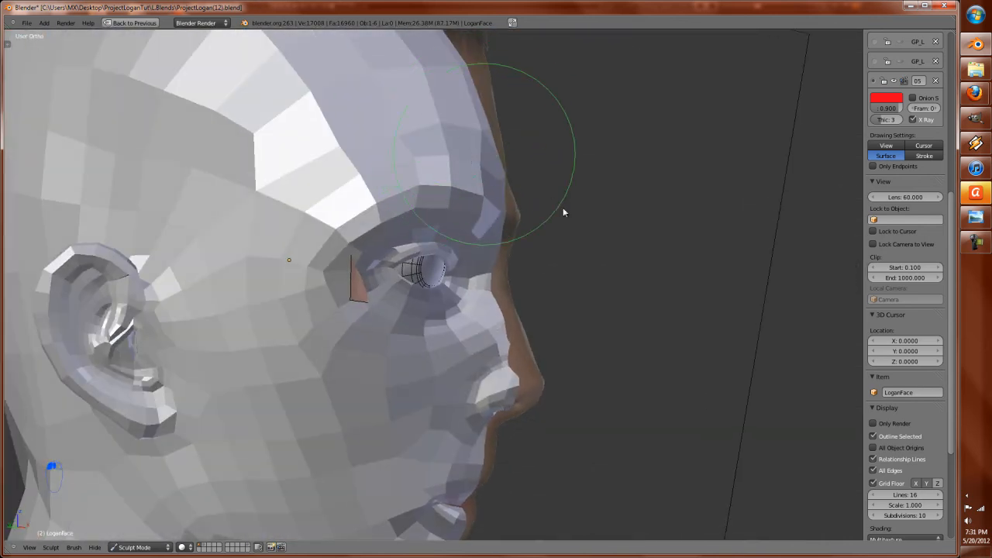
# Step: Put LoganFace in Edit Mode with vertex selection, facing the centre of the forehead above the brows
pyautogui.press('Tab')
pyautogui.moveTo(525, 206); pyautogui.dragTo(457, 217, button='middle')
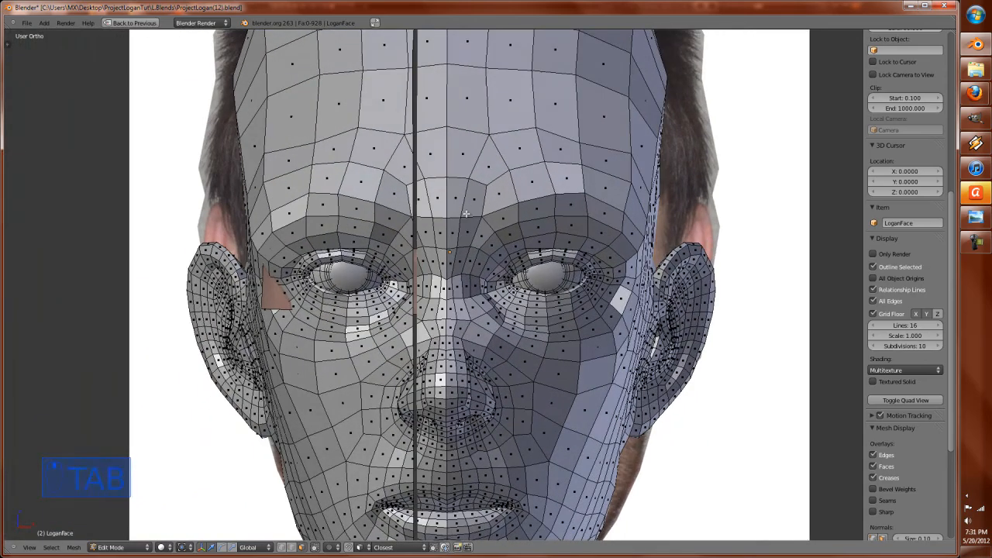
pyautogui.scroll(4, 434, 229)
pyautogui.scroll(-4, 393, 264)
pyautogui.scroll(4, 407, 246)
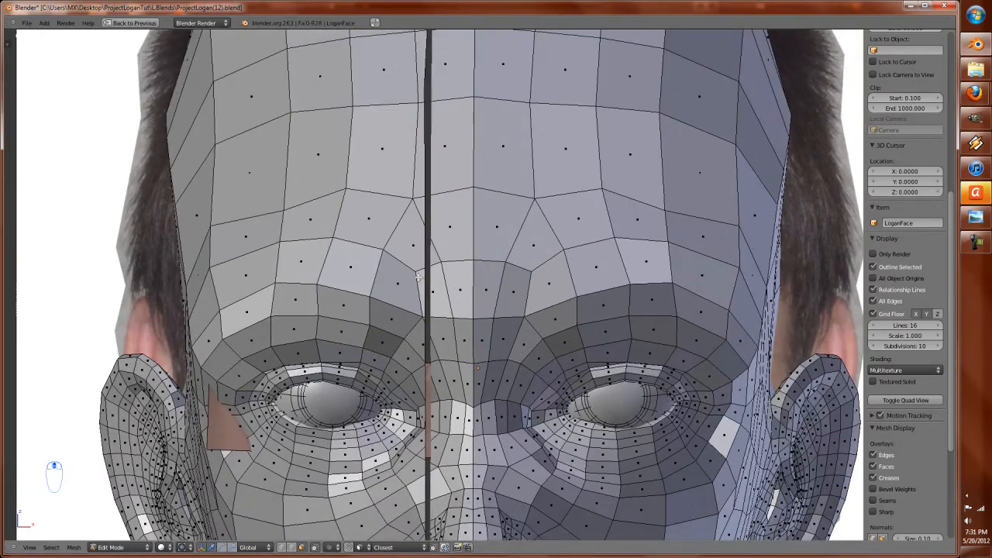
pyautogui.rightClick(417, 202)
pyautogui.hotkey('ctrl', 'Tab')
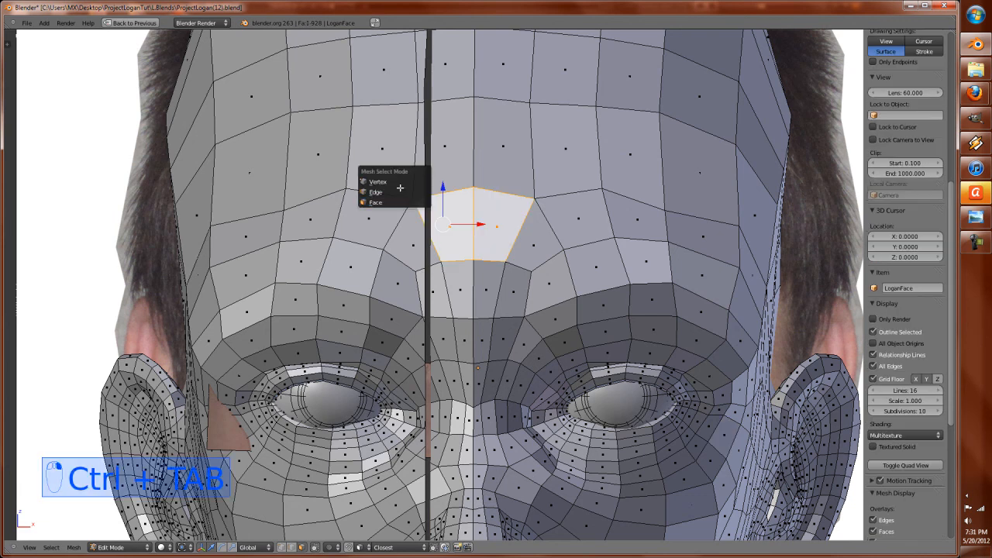
pyautogui.click(404, 182)
# Step: Reposition the forehead vertices above one eyebrow to even out their spacing, and return to Sculpt Mode
pyautogui.rightClick(415, 200)
pyautogui.moveTo(416, 202); pyautogui.dragTo(448, 215, button='middle')
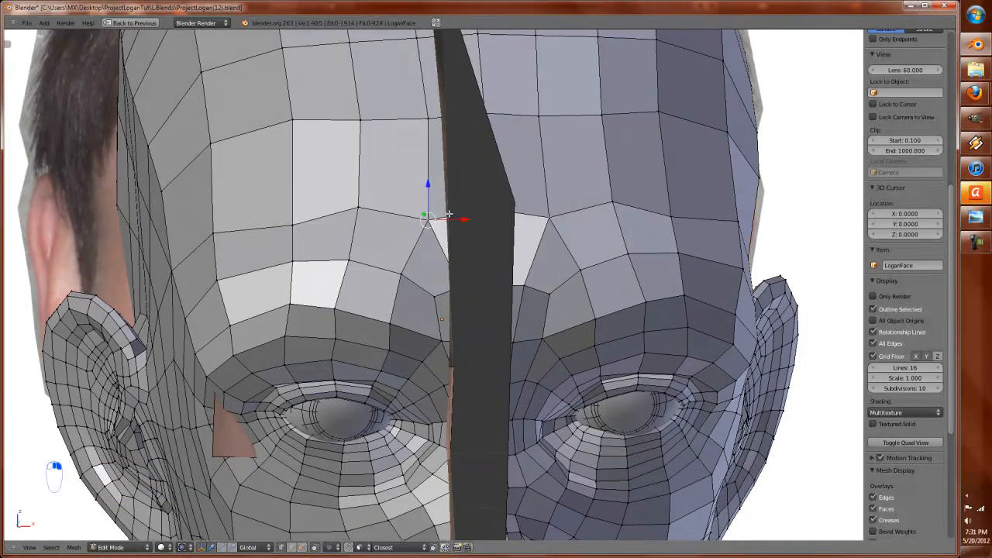
pyautogui.moveTo(457, 222); pyautogui.dragTo(476, 220)
pyautogui.moveTo(475, 220); pyautogui.dragTo(450, 241, button='middle')
pyautogui.moveTo(411, 234); pyautogui.dragTo(410, 227)
pyautogui.moveTo(300, 203); pyautogui.dragTo(295, 180)
pyautogui.press('Tab')
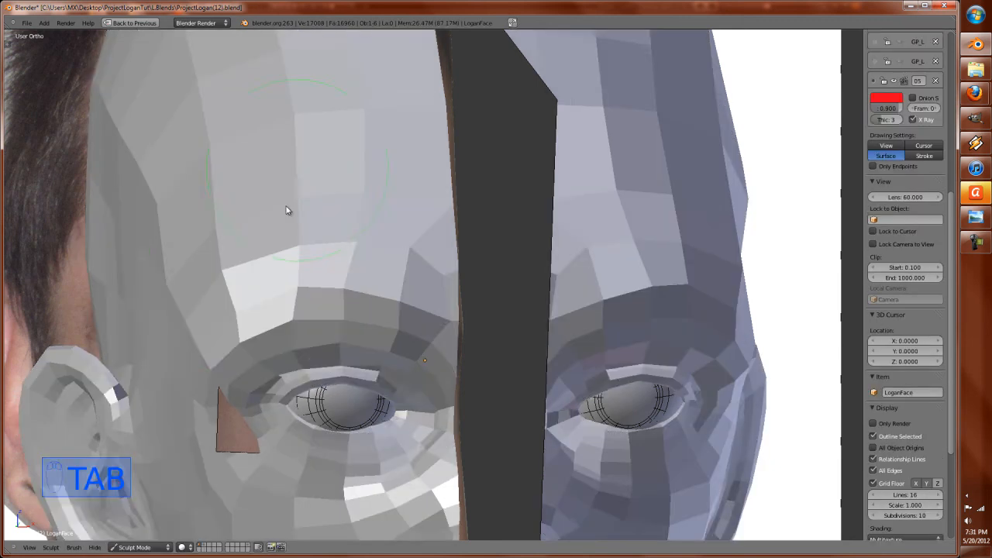
# Step: Try adding a four-cut edge loop running from the middle of the forehead down to the inner eye corner
pyautogui.scroll(-2, 296, 311)
pyautogui.moveTo(296, 311)
pyautogui.mouseDown(button='middle')
pyautogui.moveTo(390, 328)
pyautogui.moveTo(396, 307)
pyautogui.moveTo(345, 318)
pyautogui.moveTo(463, 268)
pyautogui.mouseUp(button='middle')
pyautogui.scroll(2, 381, 325)
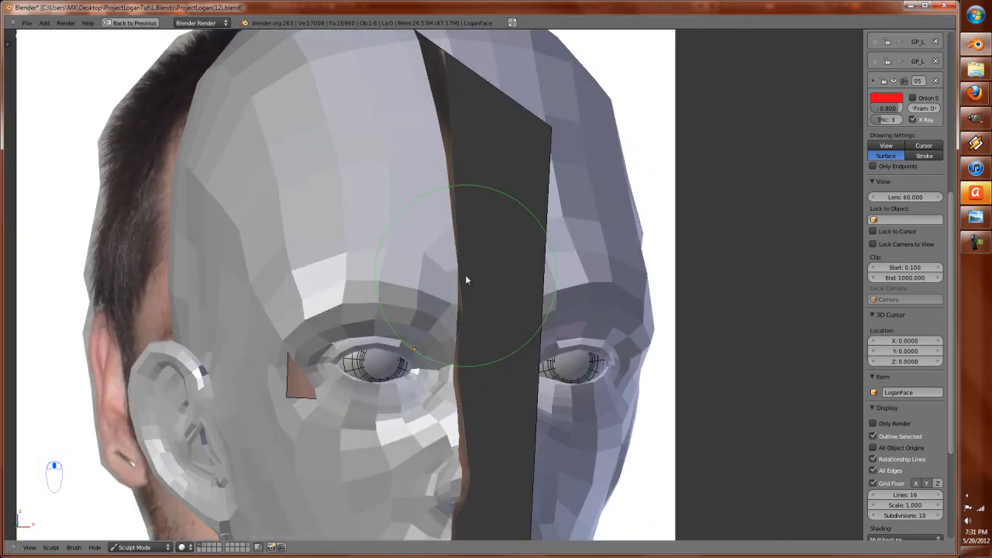
pyautogui.scroll(-3, 464, 301)
pyautogui.keyDown('shift'); pyautogui.moveTo(475, 378); pyautogui.dragTo(484, 300, button='middle'); pyautogui.keyUp('shift')
pyautogui.scroll(2, 494, 271)
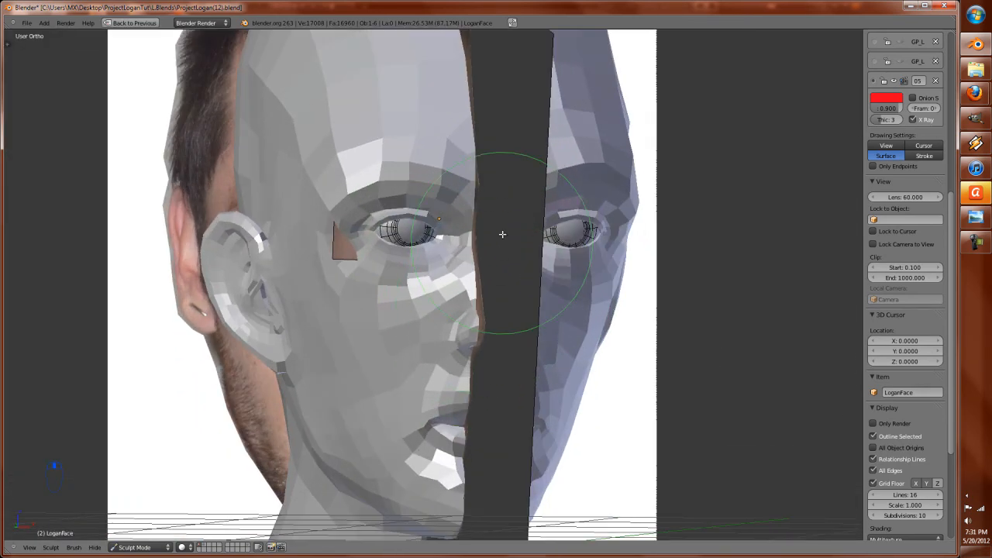
pyautogui.press('Tab')
pyautogui.moveTo(478, 238); pyautogui.dragTo(450, 164, button='middle')
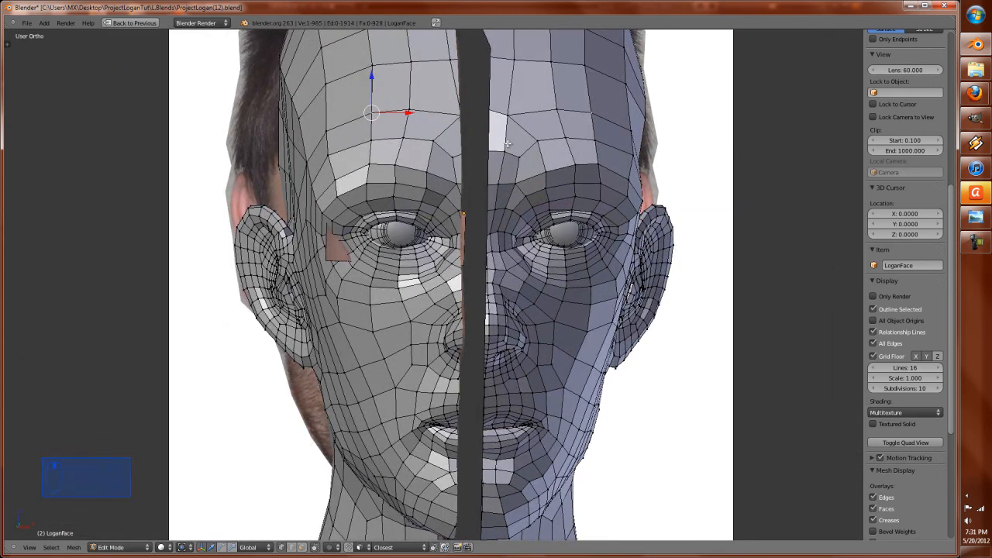
pyautogui.hotkey('ctrl', 'r')
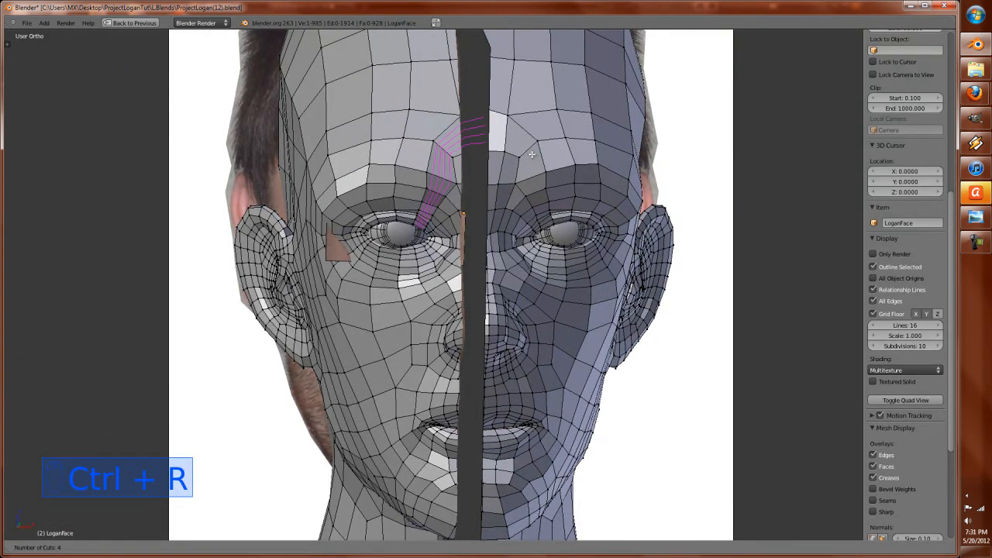
pyautogui.click(532, 154)
pyautogui.click(534, 161)
pyautogui.hotkey('ctrl', 'z')
pyautogui.scroll(2, 472, 253)
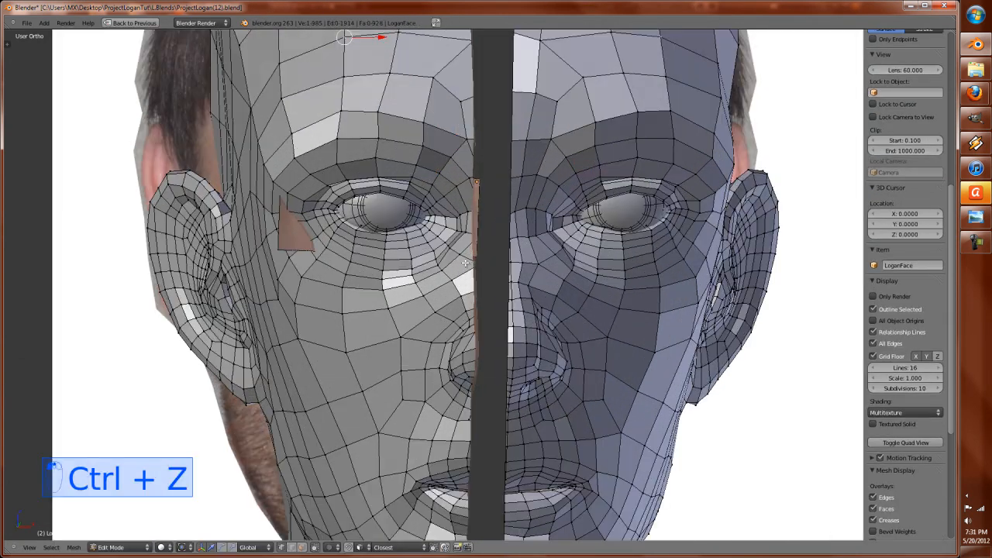
# Step: Inspect the whole head in Sculpt Mode from a three-quarter angle and from the front against the reference photo
pyautogui.press('Tab')
pyautogui.scroll(-3, 471, 310)
pyautogui.moveTo(471, 354); pyautogui.dragTo(503, 377, button='middle')
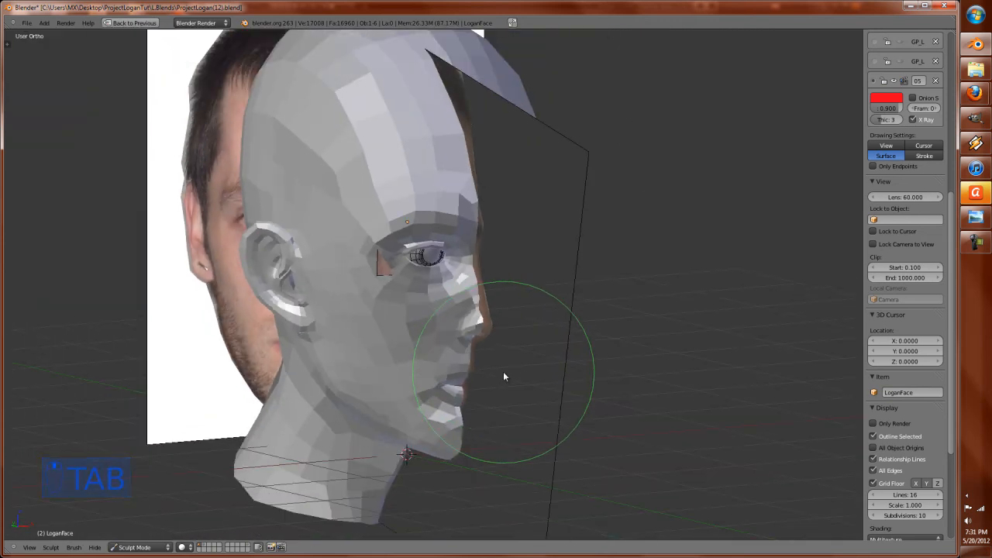
pyautogui.press('KP_1')
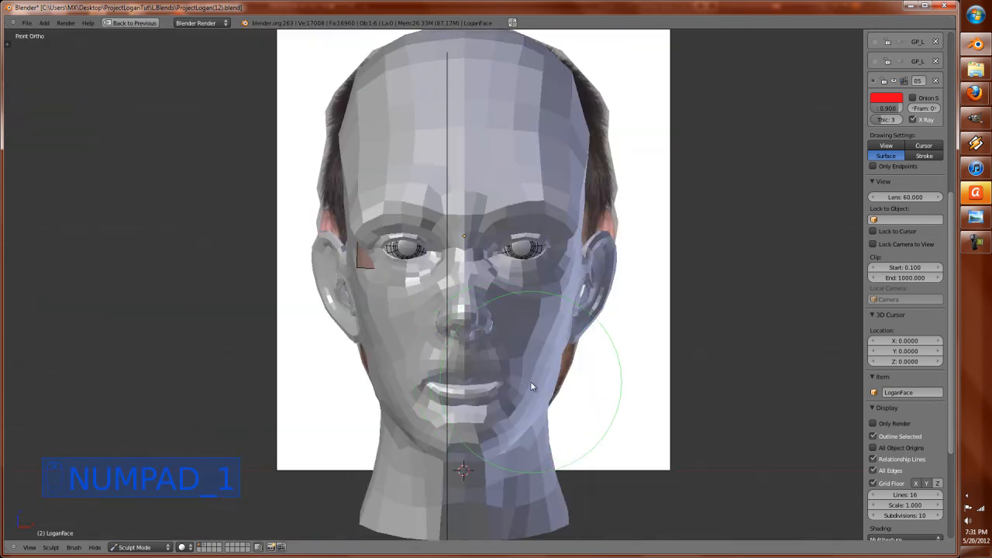
pyautogui.scroll(-3, 541, 350)
pyautogui.scroll(2, 540, 353)
pyautogui.scroll(5, 541, 355)
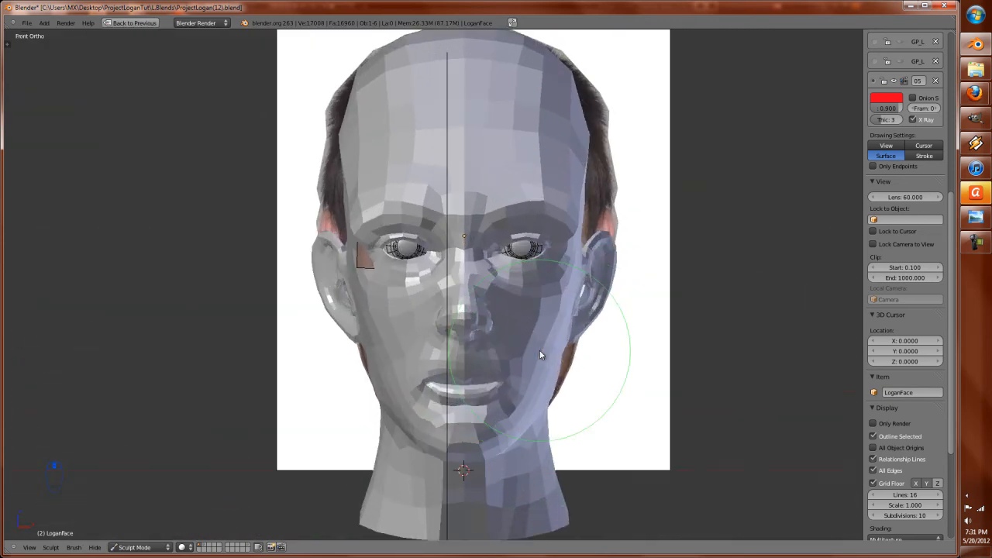
pyautogui.moveTo(427, 398); pyautogui.dragTo(461, 397, button='middle')
# Step: In Edit Mode, edge-slide the run of edges from the cheek down beside the mouth slightly toward the ear
pyautogui.press('Tab')
pyautogui.moveTo(325, 403)
pyautogui.mouseDown(button='middle')
pyautogui.moveTo(354, 377)
pyautogui.moveTo(353, 364)
pyautogui.moveTo(425, 399)
pyautogui.mouseUp(button='middle')
pyautogui.keyDown('shift'); pyautogui.rightClick(438, 423); pyautogui.keyUp('shift')
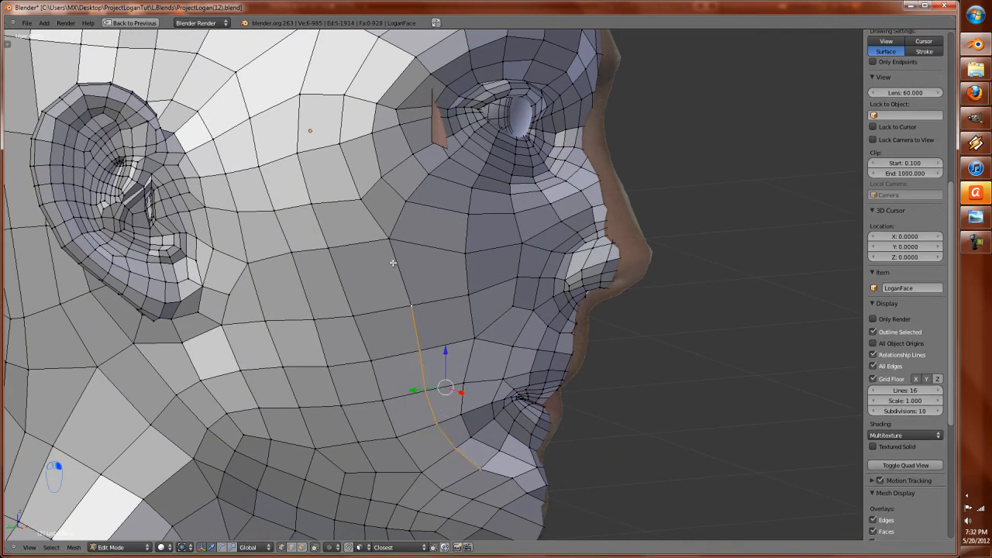
pyautogui.hotkey('ctrl', 'e')
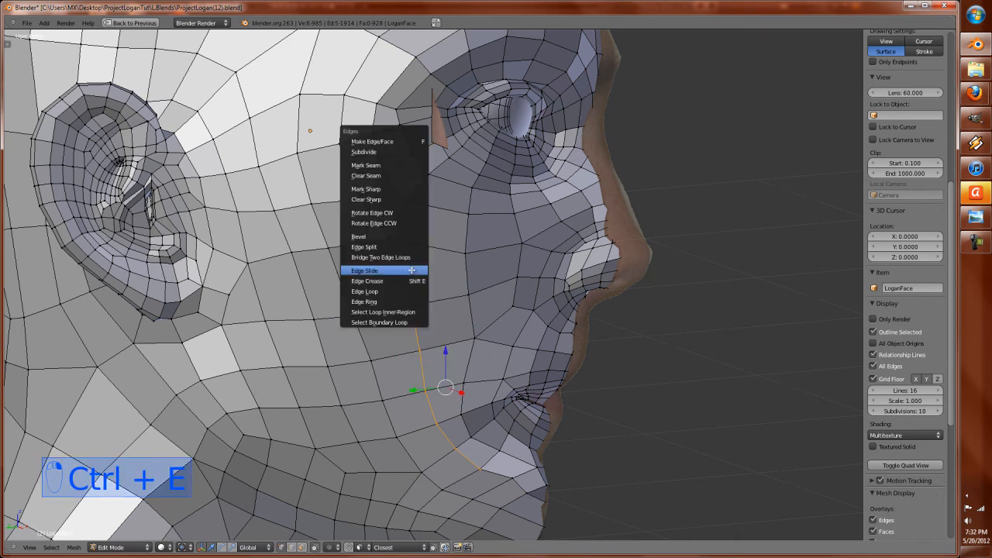
pyautogui.click(419, 268)
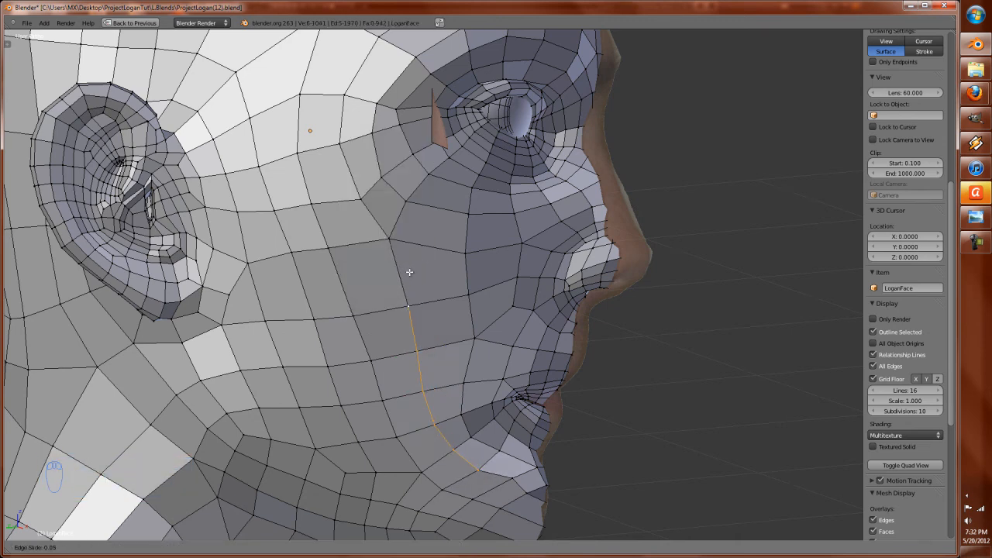
pyautogui.click(402, 271)
# Step: Edge-slide the single vertical edge directly above that run on the upper cheek slightly toward the front of the face
pyautogui.rightClick(392, 242)
pyautogui.keyDown('shift'); pyautogui.rightClick(400, 302); pyautogui.keyUp('shift')
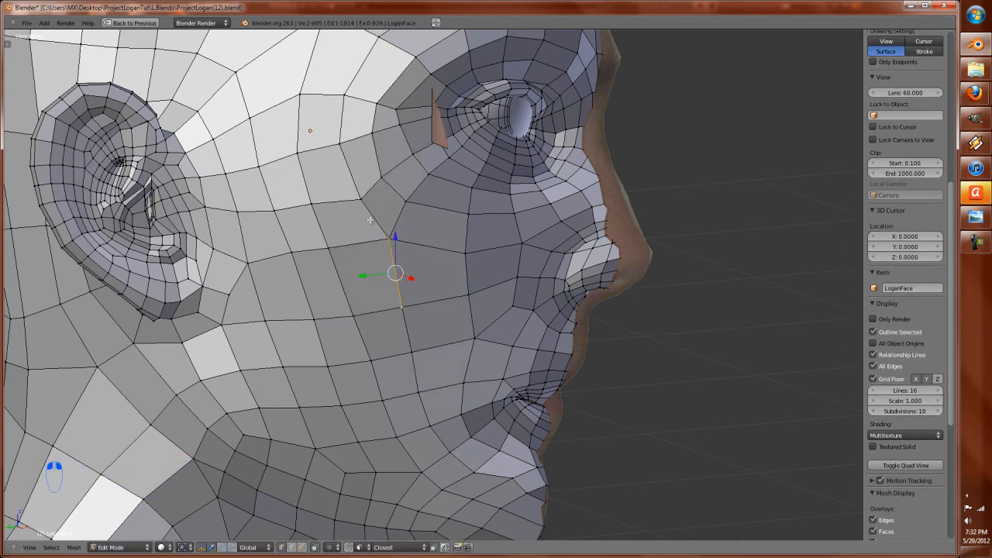
pyautogui.hotkey('ctrl', 'e')
pyautogui.click(421, 237)
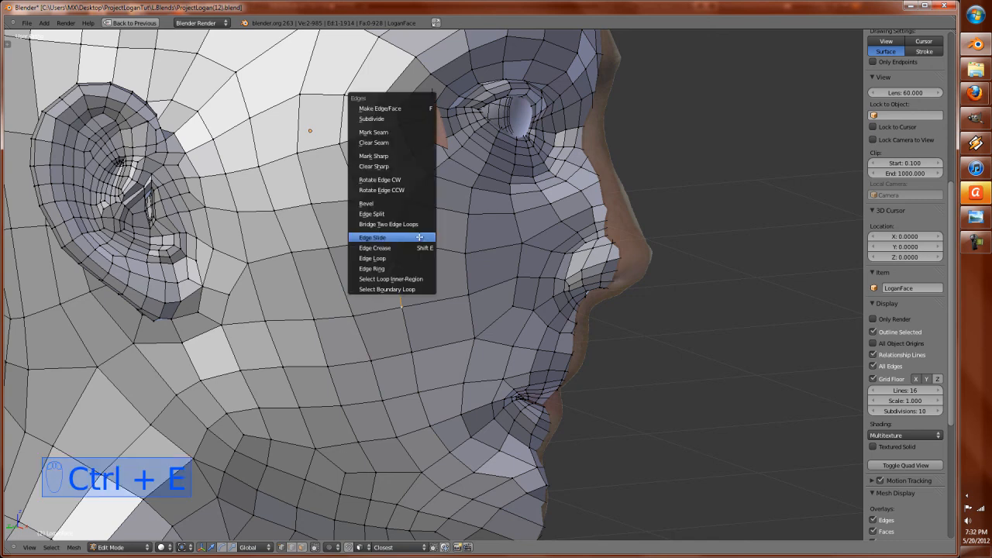
pyautogui.click(428, 237)
# Step: Edge-slide the four-vertex edge run that curves around the cheekbone below the outer eye corner
pyautogui.rightClick(404, 199)
pyautogui.keyDown('shift'); pyautogui.rightClick(374, 170); pyautogui.keyUp('shift')
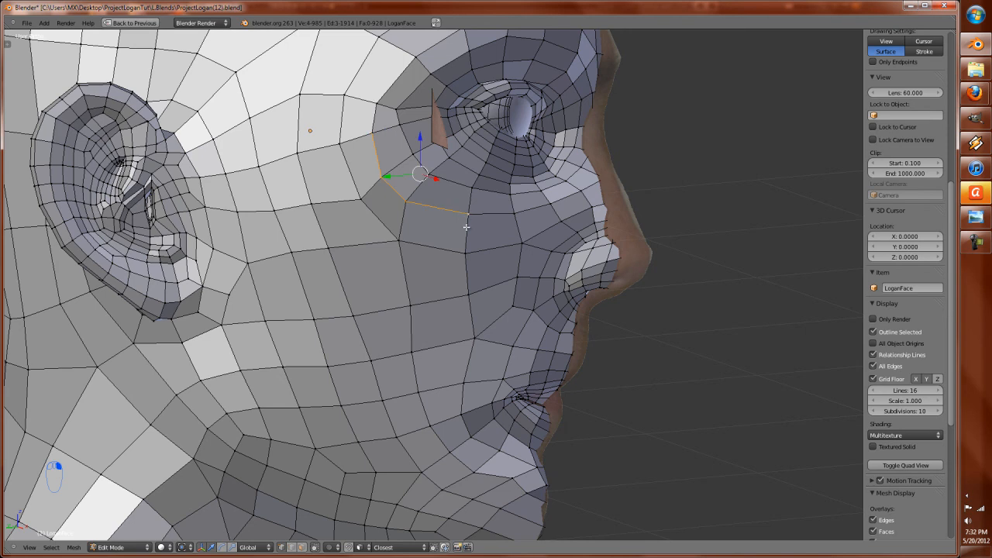
pyautogui.hotkey('ctrl', 'e')
pyautogui.click(465, 222)
pyautogui.click(467, 218)
# Step: Edge-slide the long edge line from the temple down the cheek to the chin area slightly toward the face front
pyautogui.moveTo(467, 218); pyautogui.dragTo(376, 176, button='middle')
pyautogui.rightClick(314, 123)
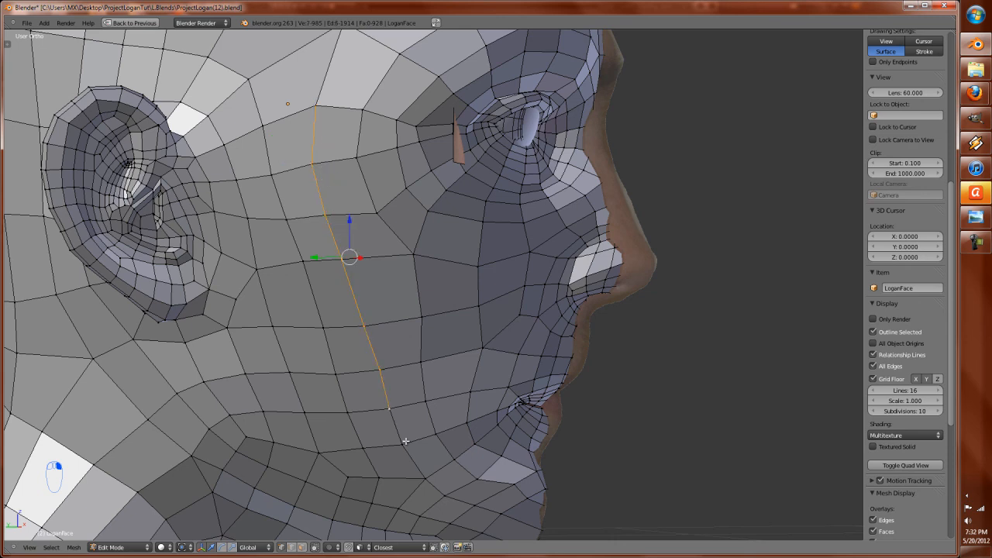
pyautogui.hotkey('ctrl', 'e')
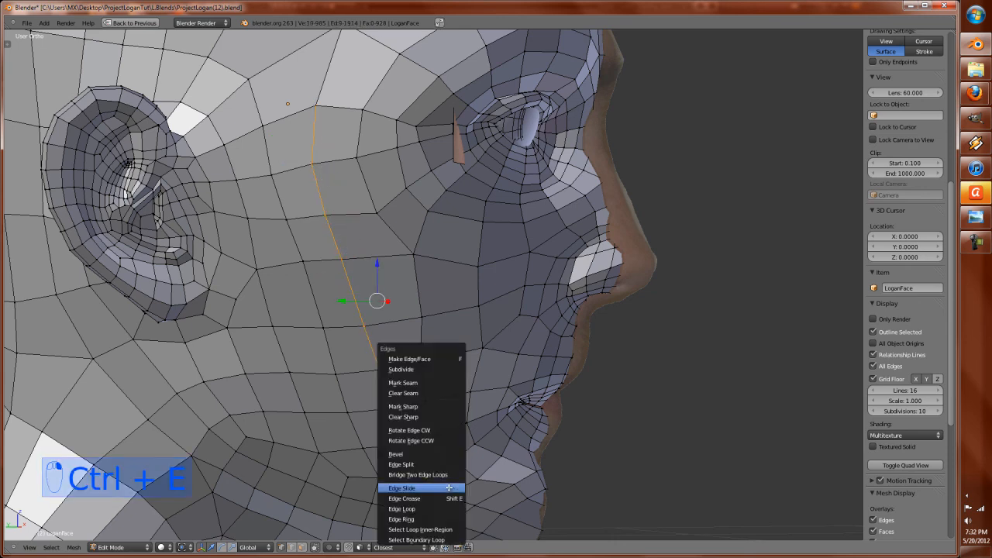
pyautogui.click(448, 488)
pyautogui.click(411, 406)
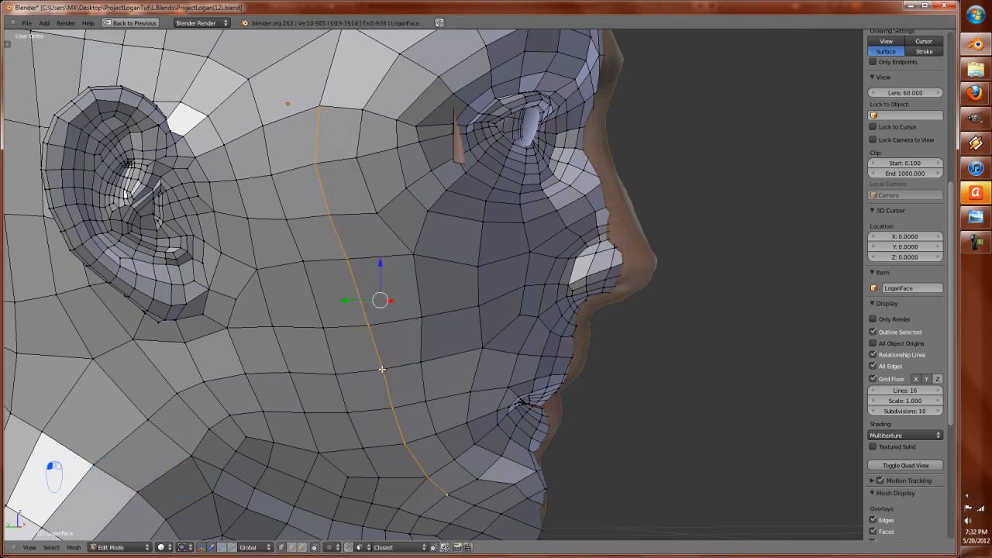
# Step: Edge-slide the neighbouring long edge line nearer the ear, running from the temple down the cheek to the underside of the jaw
pyautogui.scroll(-2, 359, 282)
pyautogui.keyDown('shift'); pyautogui.moveTo(353, 225); pyautogui.dragTo(306, 279, button='middle'); pyautogui.keyUp('shift')
pyautogui.scroll(2, 377, 274)
pyautogui.rightClick(278, 226)
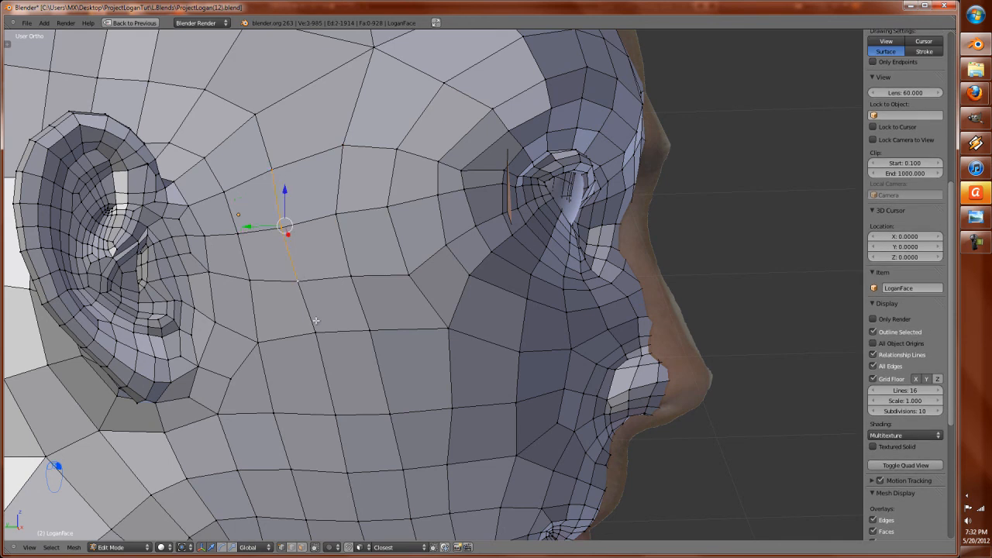
pyautogui.keyDown('shift'); pyautogui.rightClick(335, 413); pyautogui.keyUp('shift')
pyautogui.keyDown('shift'); pyautogui.moveTo(335, 413); pyautogui.dragTo(327, 297, button='middle'); pyautogui.keyUp('shift')
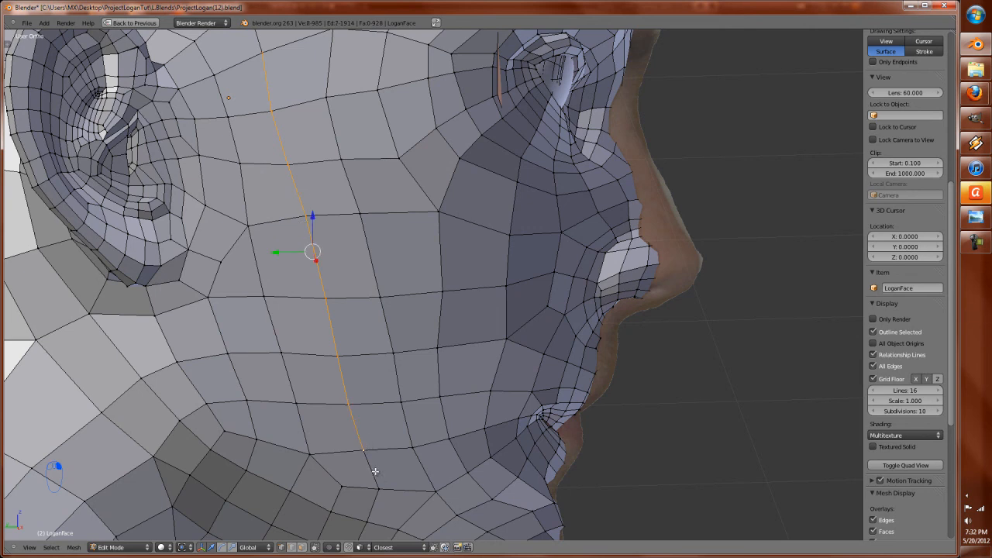
pyautogui.moveTo(386, 386); pyautogui.dragTo(390, 379, button='middle')
pyautogui.keyDown('shift'); pyautogui.rightClick(368, 361); pyautogui.keyUp('shift')
pyautogui.keyDown('shift'); pyautogui.rightClick(343, 449); pyautogui.keyUp('shift')
pyautogui.moveTo(344, 450); pyautogui.dragTo(372, 412, button='middle')
pyautogui.hotkey('ctrl', 'r')
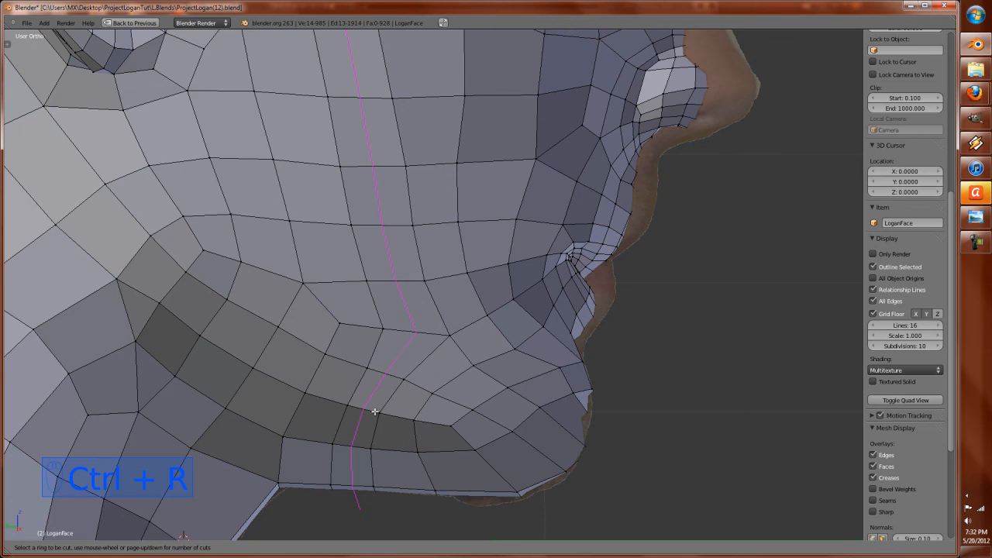
pyautogui.hotkey('ctrl', 'z')
pyautogui.hotkey('ctrl', 'e')
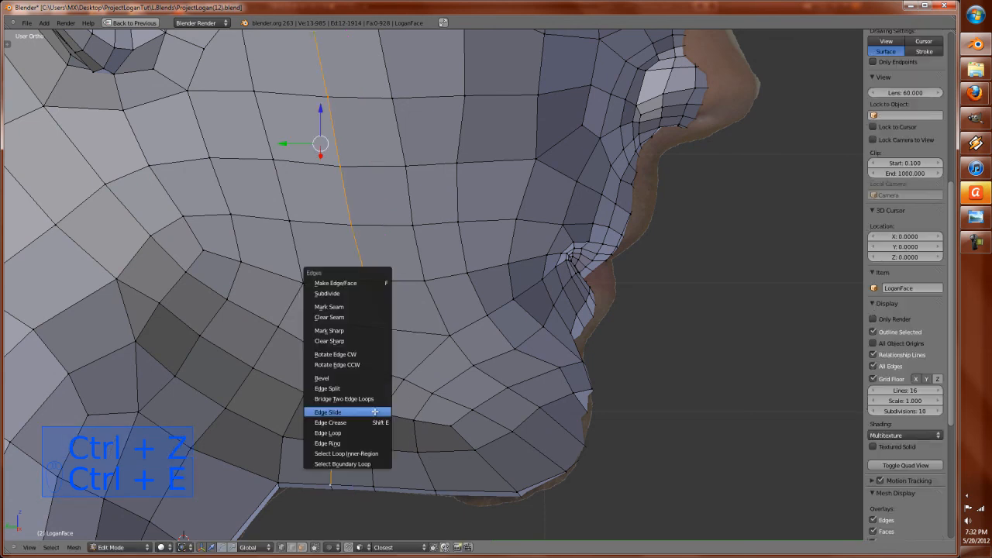
pyautogui.click(375, 411)
pyautogui.click(382, 410)
# Step: Edge-slide the vertical edge run on the rear cheek, from the jawline up to earlobe level, slightly toward the face front
pyautogui.scroll(-3, 374, 337)
pyautogui.keyDown('shift'); pyautogui.moveTo(380, 310); pyautogui.dragTo(393, 379, button='middle'); pyautogui.keyUp('shift')
pyautogui.moveTo(383, 332); pyautogui.dragTo(378, 349, button='middle')
pyautogui.rightClick(365, 383)
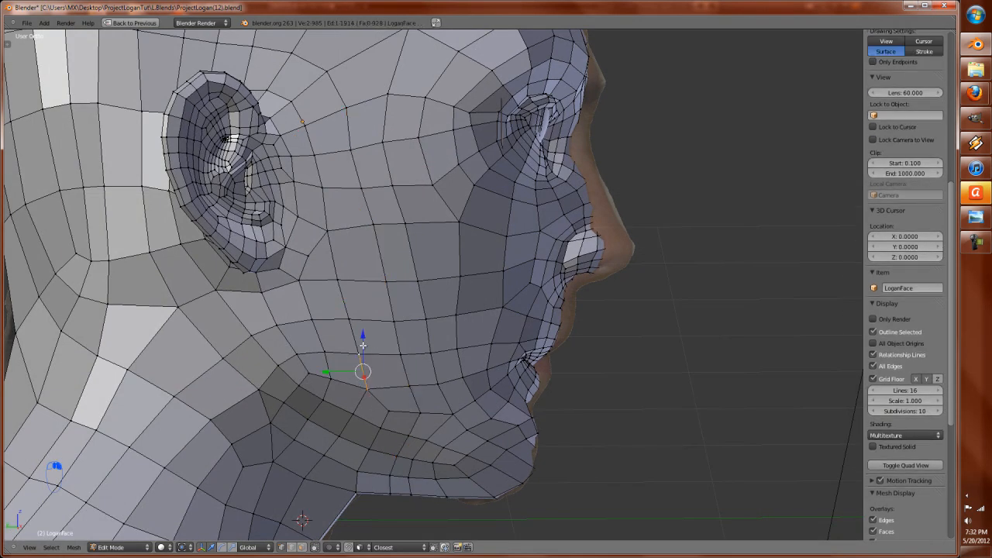
pyautogui.keyDown('shift'); pyautogui.moveTo(341, 277); pyautogui.dragTo(332, 237, button='right'); pyautogui.keyUp('shift')
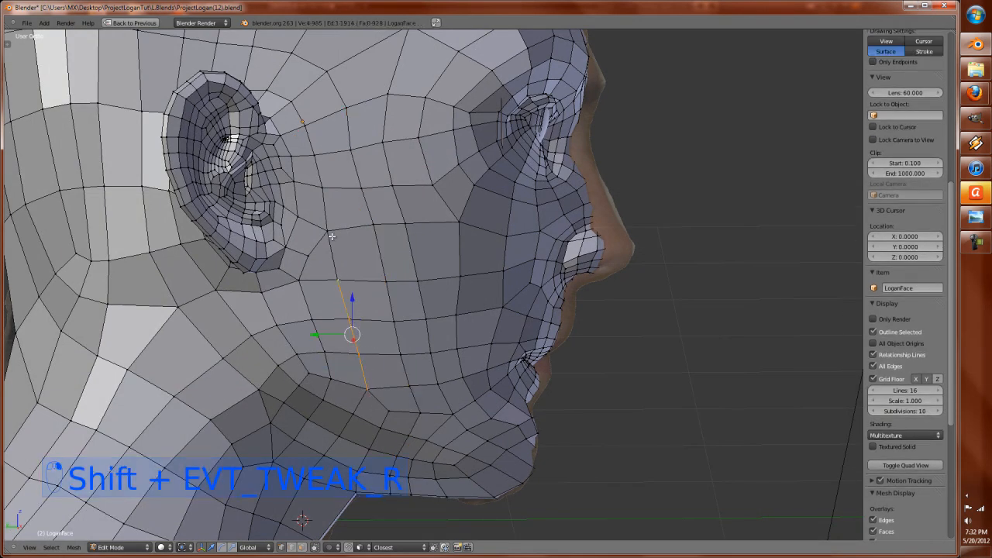
pyautogui.hotkey('ctrl', 'e')
pyautogui.click(362, 272)
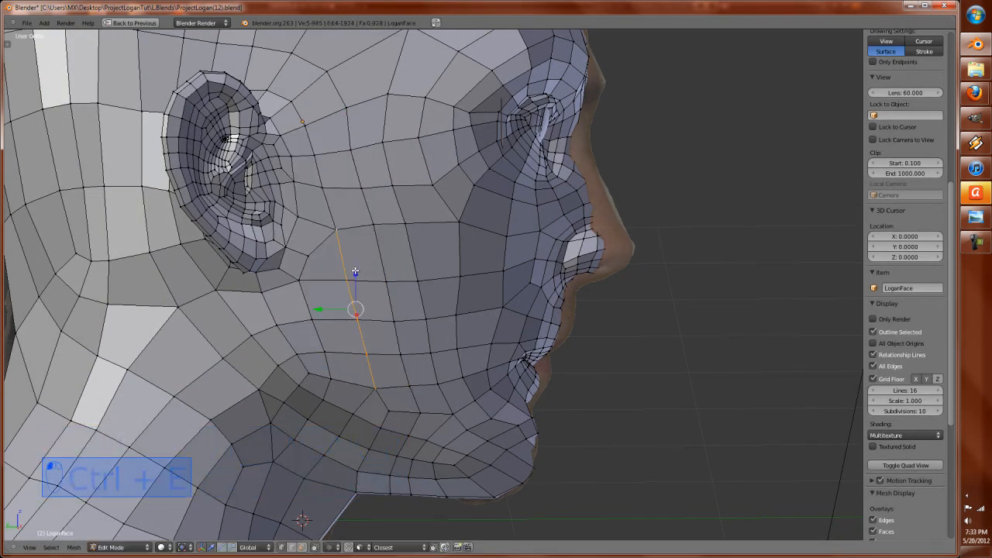
# Step: Edge-slide the neighbouring edge run from below the earlobe down around the jaw to its underside, slightly toward the face front
pyautogui.rightClick(302, 284)
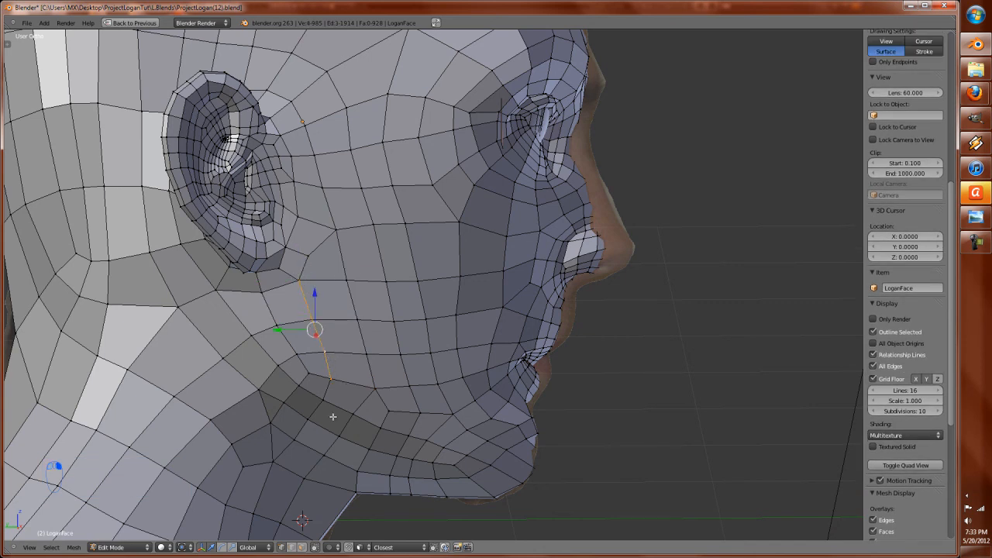
pyautogui.hotkey('ctrl', 'e')
pyautogui.click(383, 425)
pyautogui.click(391, 425)
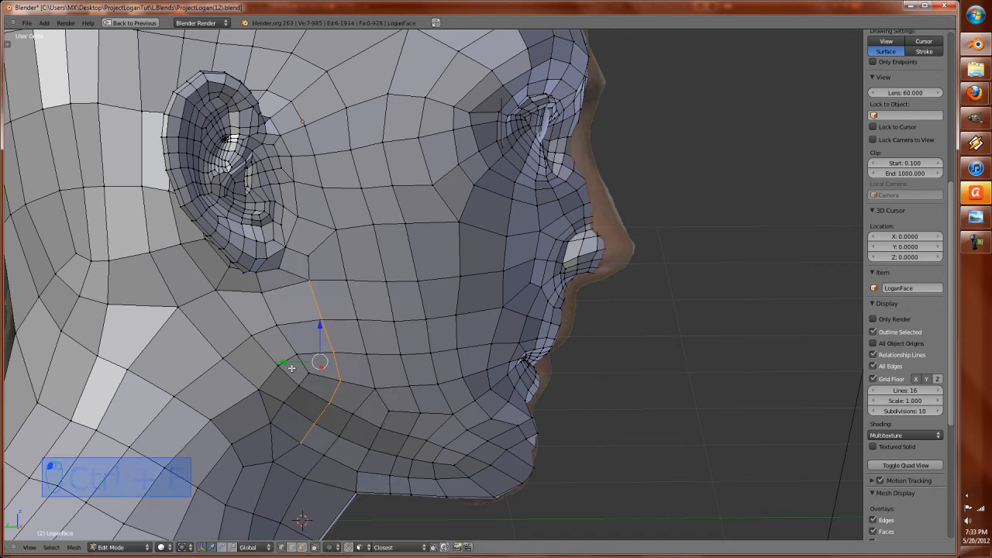
# Step: Edge-slide the short edge run directly below the ear, down to the jaw corner, slightly toward the face front
pyautogui.rightClick(302, 371)
pyautogui.keyDown('shift'); pyautogui.rightClick(296, 351); pyautogui.keyUp('shift')
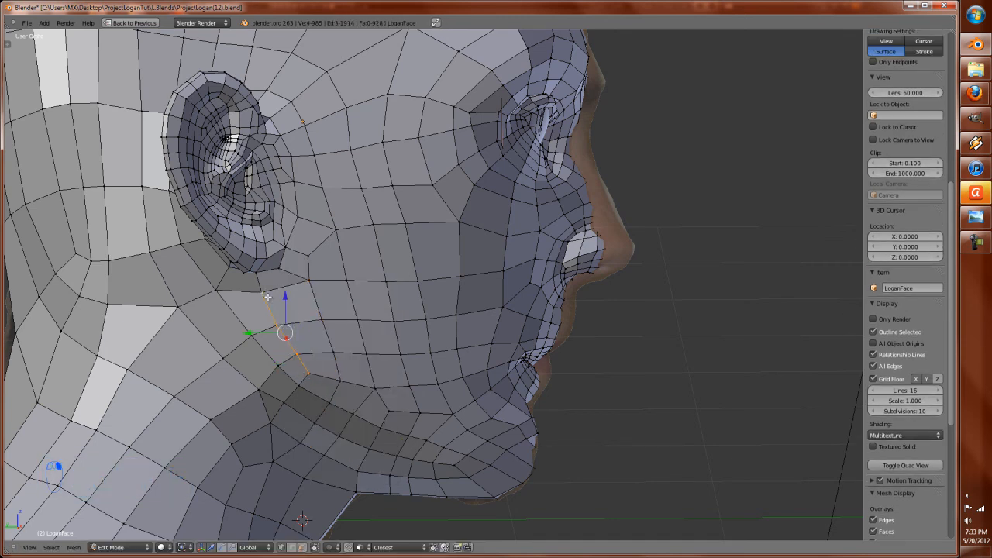
pyautogui.hotkey('ctrl', 'e')
pyautogui.click(248, 370)
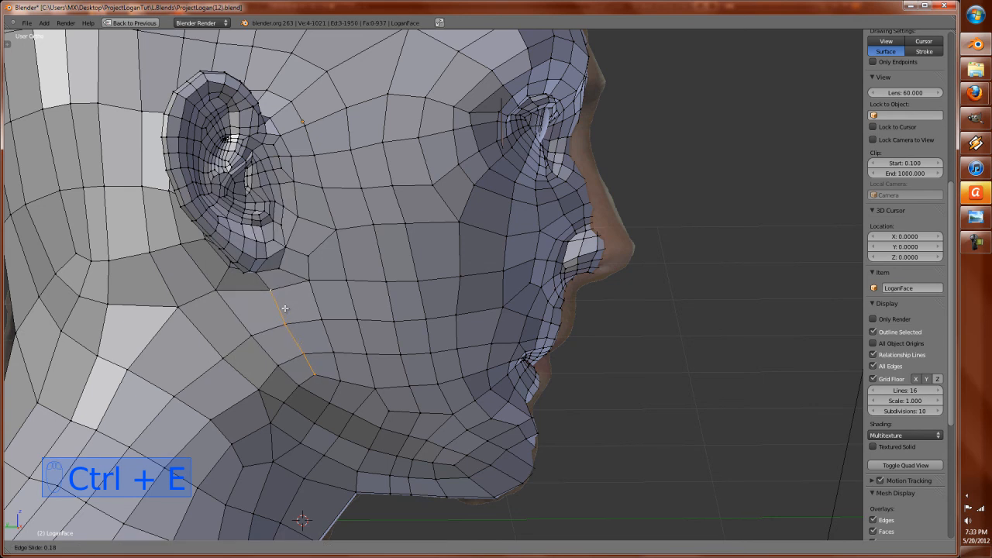
pyautogui.click(284, 308)
# Step: Edge-slide the short edge run across the upper side of the neck, below the ear, slightly up toward the jaw
pyautogui.press('Tab')
pyautogui.press('Tab')
pyautogui.scroll(-2, 259, 322)
pyautogui.keyDown('shift'); pyautogui.moveTo(248, 355); pyautogui.dragTo(309, 350, button='middle'); pyautogui.keyUp('shift')
pyautogui.rightClick(309, 354)
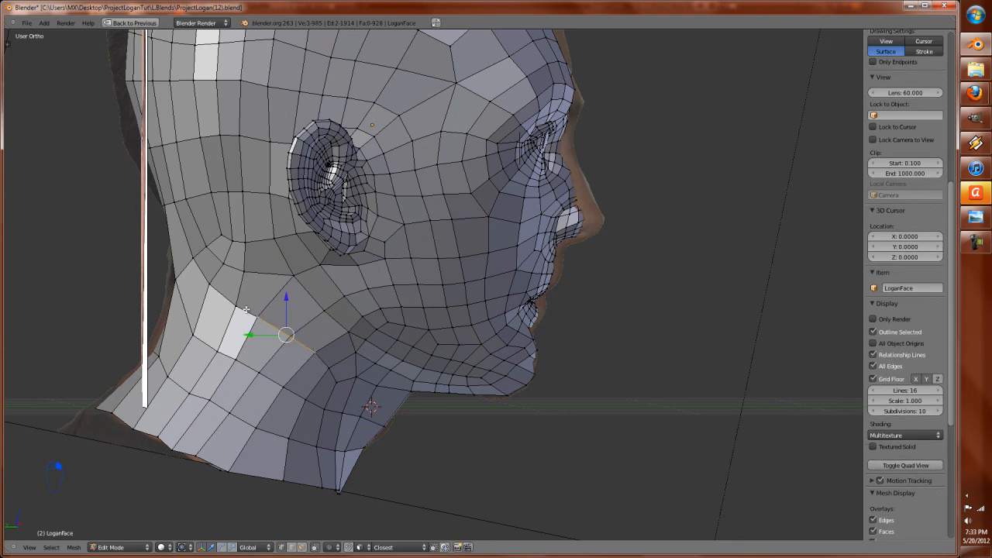
pyautogui.hotkey('ctrl', 'e')
pyautogui.click(298, 365)
pyautogui.click(299, 362)
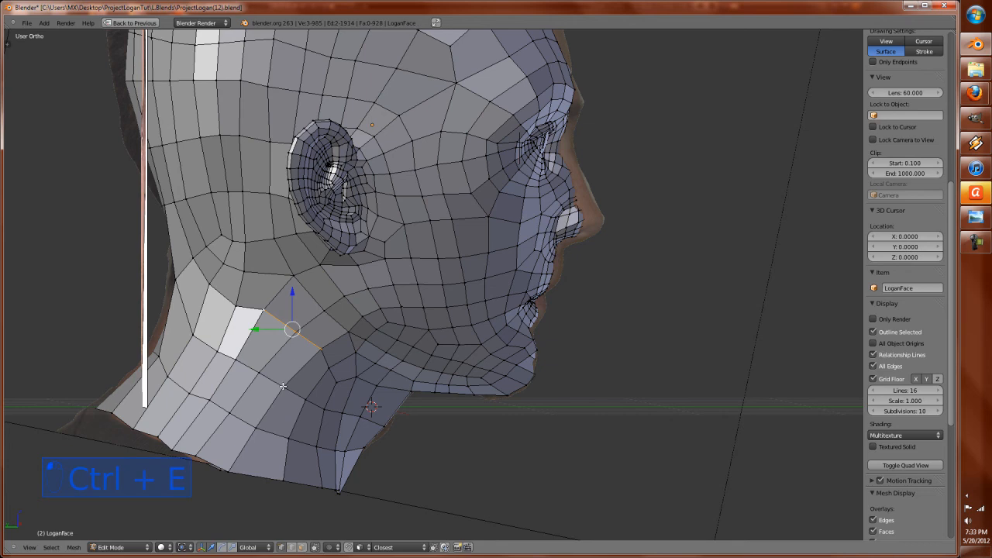
# Step: Edge-slide the next edge run down, across the middle of the neck's side
pyautogui.rightClick(220, 351)
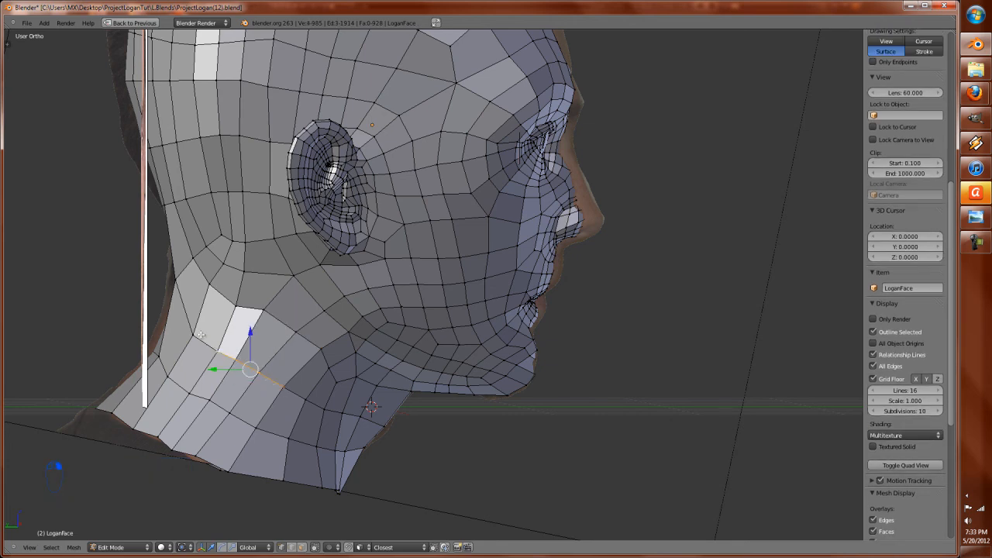
pyautogui.hotkey('ctrl', 'e')
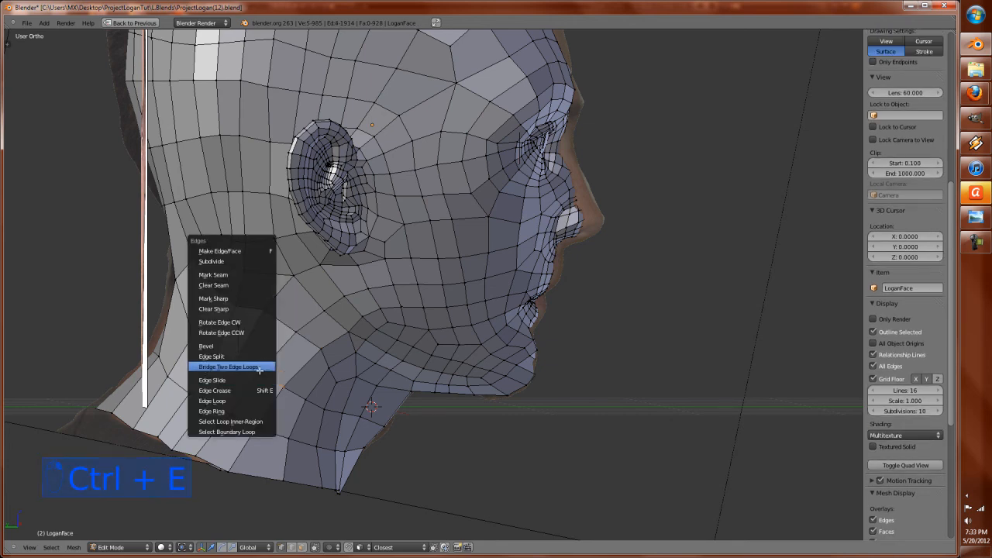
pyautogui.click(256, 379)
pyautogui.click(241, 363)
# Step: Select the lowest edge line above the neck's open border, from nape to throat, and edge-slide it up toward the head
pyautogui.moveTo(258, 369); pyautogui.dragTo(322, 368, button='middle')
pyautogui.scroll(2, 324, 377)
pyautogui.rightClick(318, 424)
pyautogui.keyDown('shift'); pyautogui.rightClick(261, 418); pyautogui.keyUp('shift')
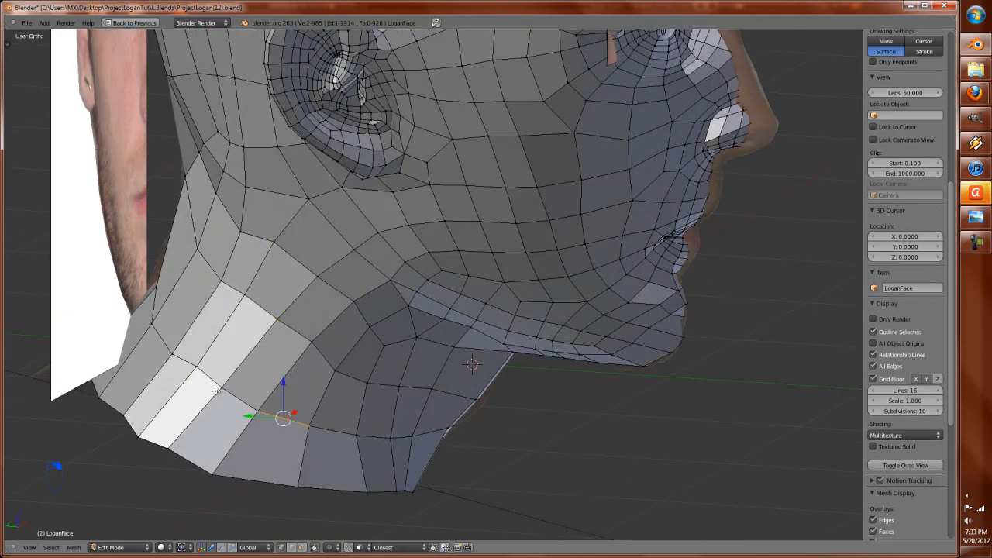
pyautogui.moveTo(145, 333)
pyautogui.mouseDown(button='middle')
pyautogui.moveTo(206, 345)
pyautogui.moveTo(155, 348)
pyautogui.moveTo(129, 336)
pyautogui.mouseUp(button='middle')
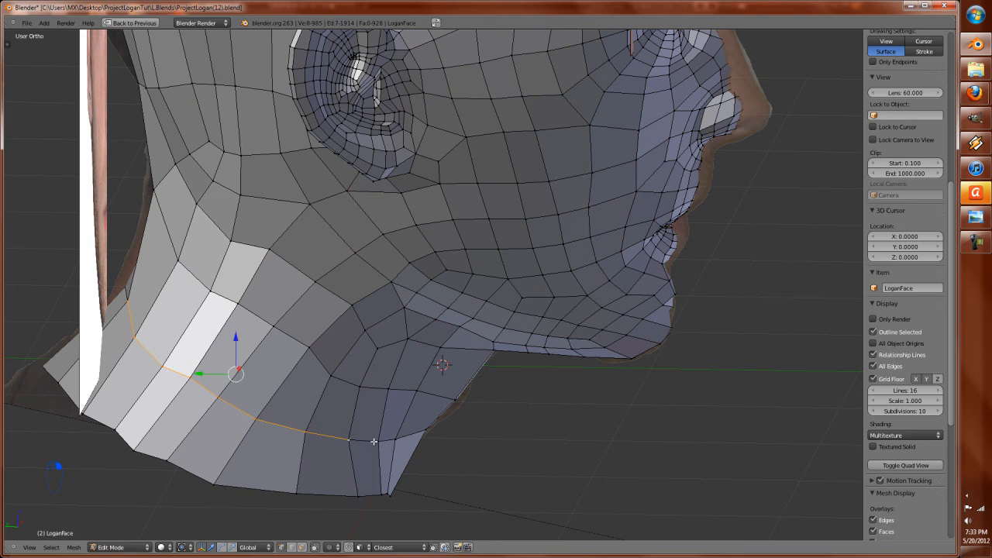
pyautogui.hotkey('ctrl', 'e')
pyautogui.click(411, 477)
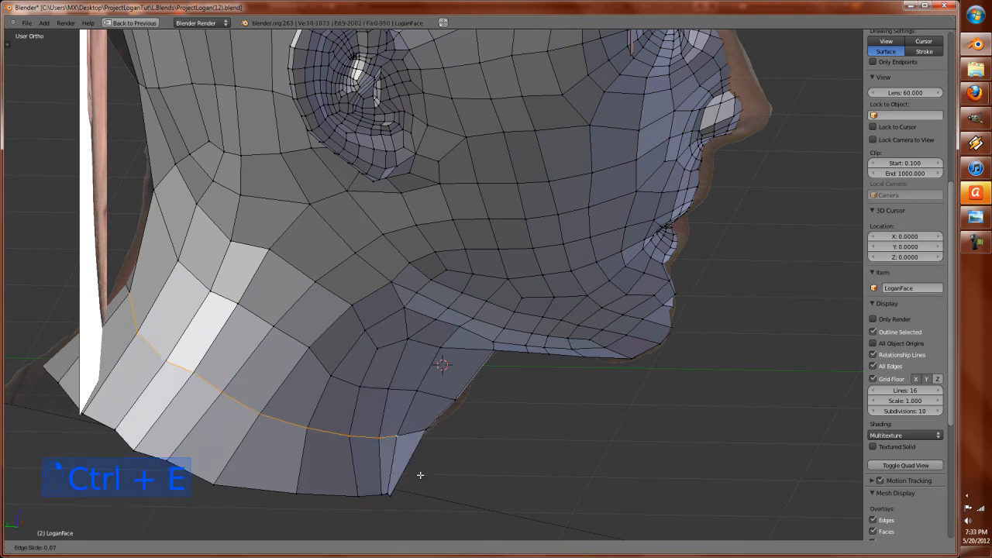
pyautogui.click(420, 468)
# Step: Cut one new edge loop around the base of the neck, just above its open border
pyautogui.hotkey('ctrl', 'r')
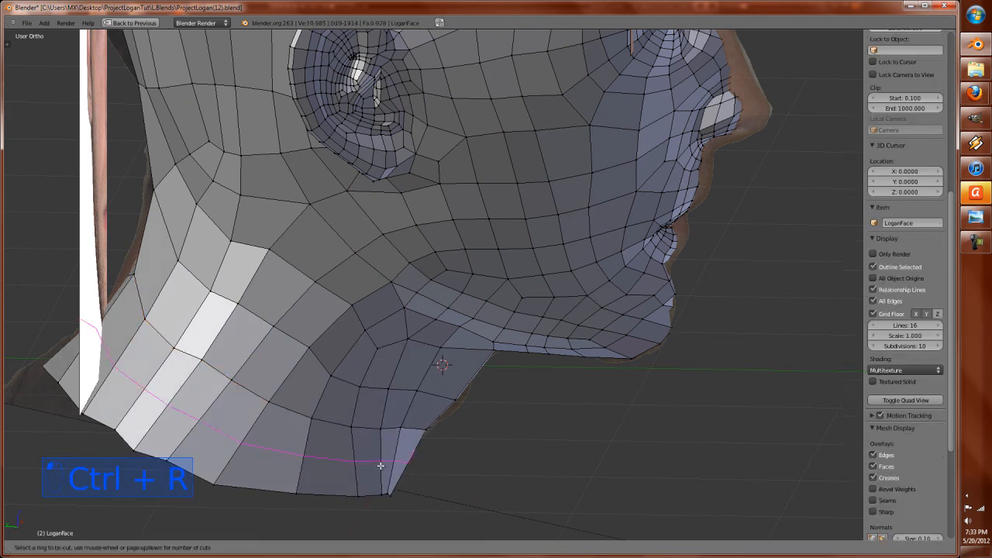
pyautogui.click(380, 465)
pyautogui.click(378, 462)
# Step: Select the new edge line around the neck base from throat to nape and edge-slide it slightly
pyautogui.rightClick(381, 461)
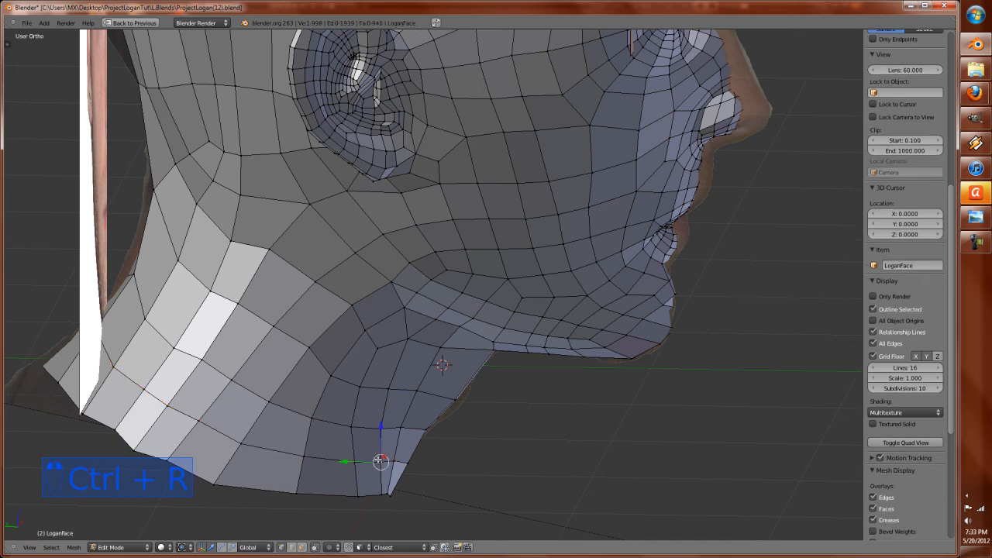
pyautogui.keyDown('shift'); pyautogui.rightClick(396, 462); pyautogui.keyUp('shift')
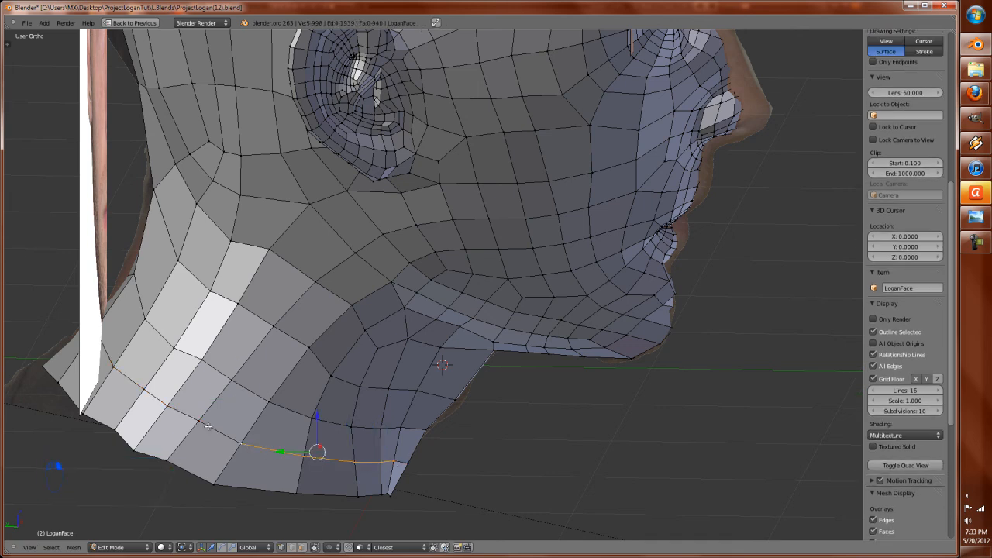
pyautogui.moveTo(105, 351); pyautogui.dragTo(107, 366, button='middle')
pyautogui.press('z')
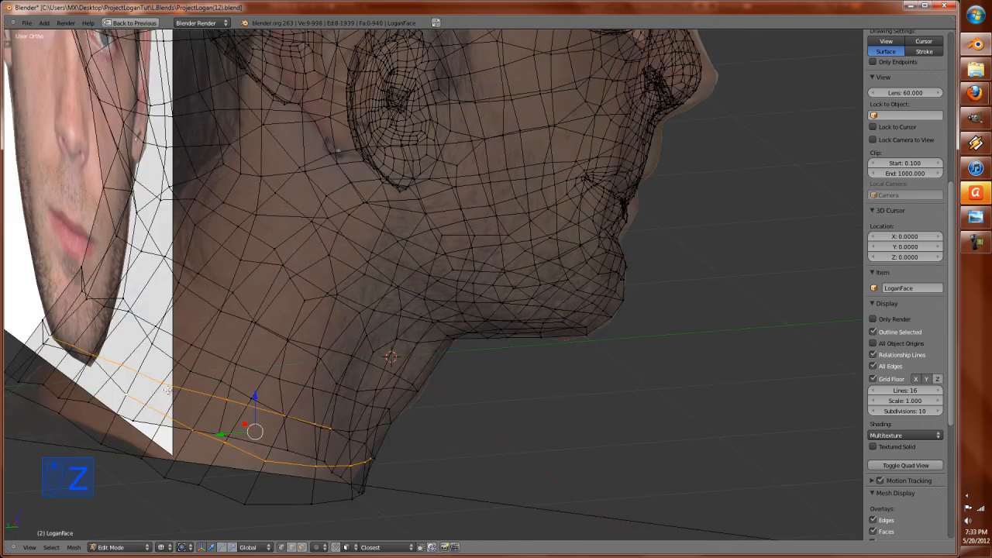
pyautogui.moveTo(151, 391)
pyautogui.mouseDown(button='middle')
pyautogui.moveTo(52, 372)
pyautogui.moveTo(37, 345)
pyautogui.mouseUp(button='middle')
pyautogui.press('z')
pyautogui.scroll(1, 39, 361)
pyautogui.scroll(-3, 113, 386)
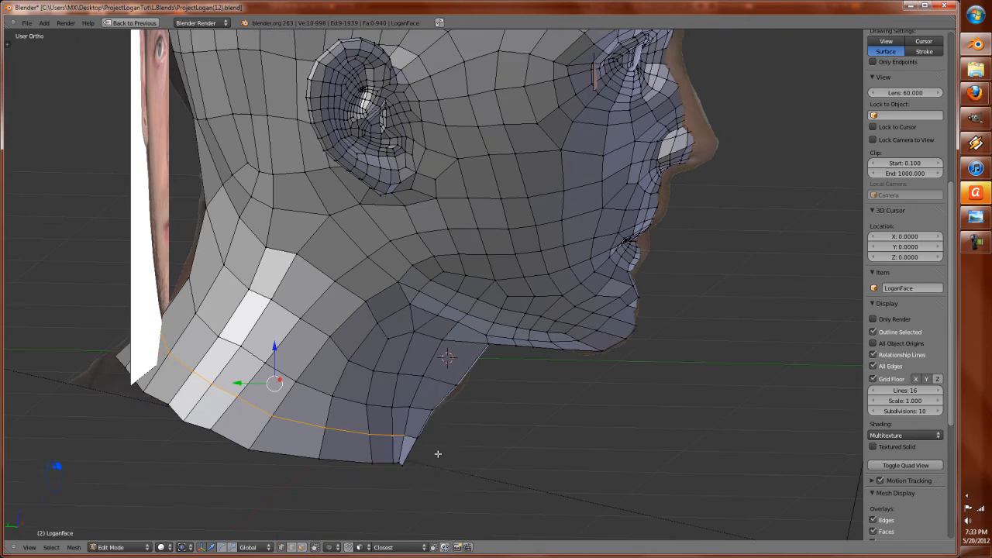
pyautogui.hotkey('ctrl', 'e')
pyautogui.click(442, 455)
pyautogui.click(438, 444)
# Step: Examine the shaded head and neck in Sculpt Mode from an angle and from the front against the reference
pyautogui.moveTo(439, 444); pyautogui.dragTo(363, 424, button='middle')
pyautogui.press('Tab')
pyautogui.scroll(-3, 436, 431)
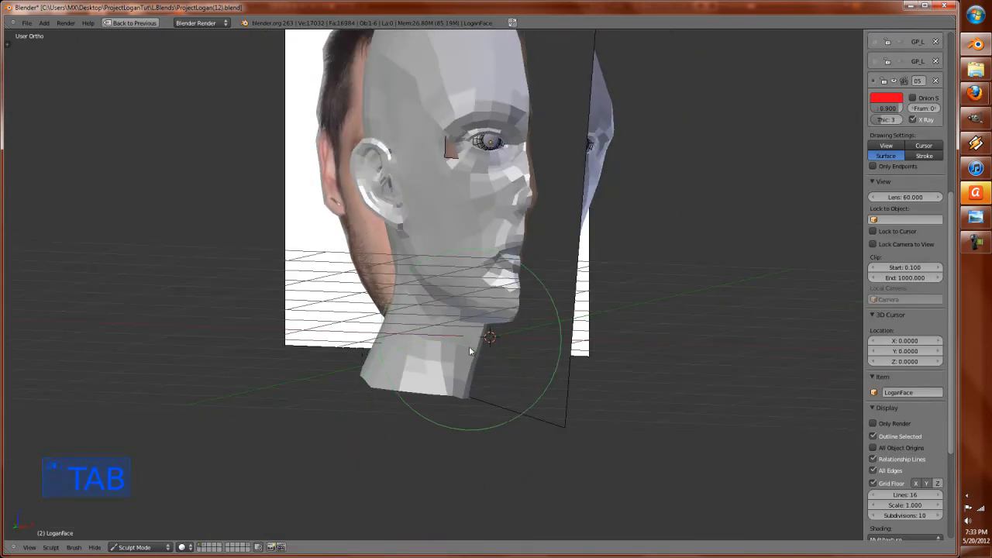
pyautogui.moveTo(470, 342); pyautogui.dragTo(447, 419, button='middle')
pyautogui.press('KP_1')
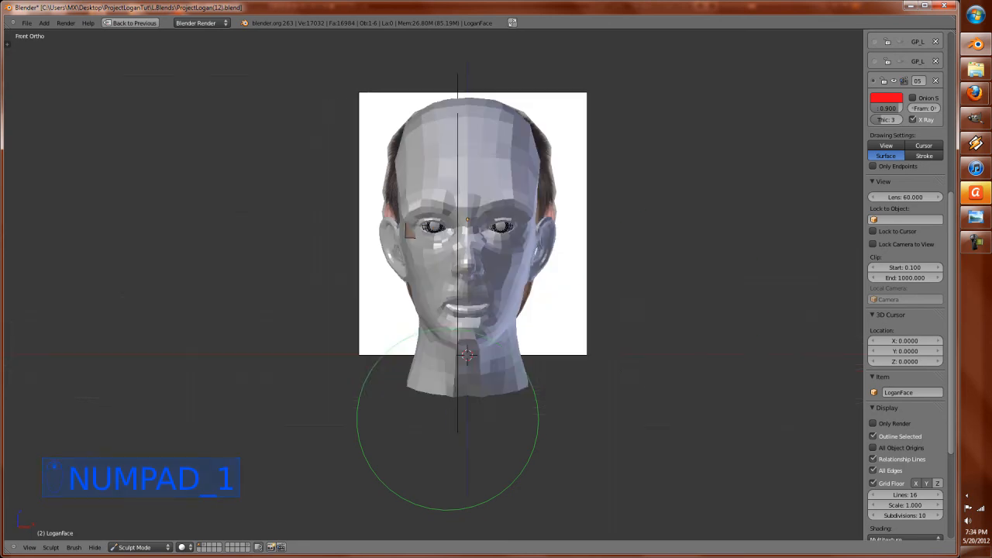
pyautogui.click(975, 244)
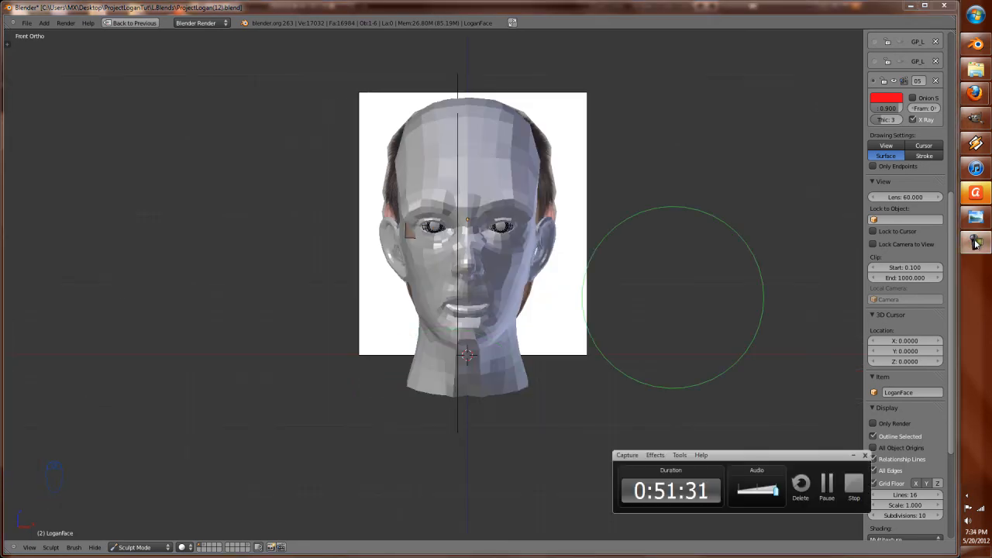
pyautogui.click(976, 244)
pyautogui.scroll(4, 534, 299)
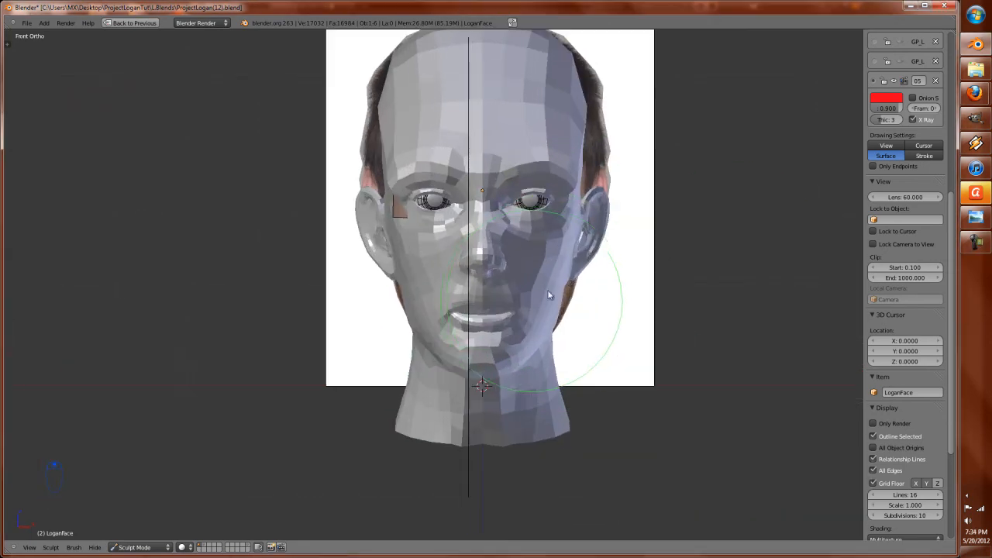
# Step: In Edit Mode, move two neighbouring vertices on the lower back of the skull behind the ear to even out the faces
pyautogui.moveTo(479, 308)
pyautogui.mouseDown(button='middle')
pyautogui.moveTo(554, 341)
pyautogui.moveTo(591, 312)
pyautogui.moveTo(645, 303)
pyautogui.moveTo(379, 344)
pyautogui.moveTo(303, 336)
pyautogui.moveTo(268, 316)
pyautogui.mouseUp(button='middle')
pyautogui.press('Tab')
pyautogui.rightClick(246, 290)
pyautogui.press('g')
pyautogui.click(238, 297)
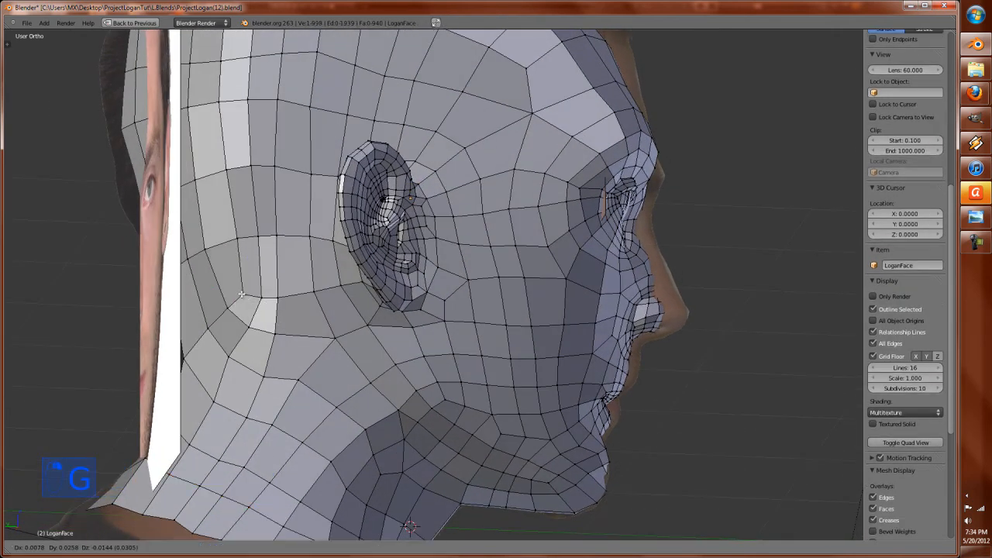
pyautogui.rightClick(265, 297)
pyautogui.press('g')
pyautogui.click(264, 299)
pyautogui.press('g')
pyautogui.click(275, 299)
# Step: Switch LoganFace from Edit Mode to Object Mode in the front view
pyautogui.moveTo(275, 298); pyautogui.dragTo(148, 304, button='middle')
pyautogui.press('KP_1')
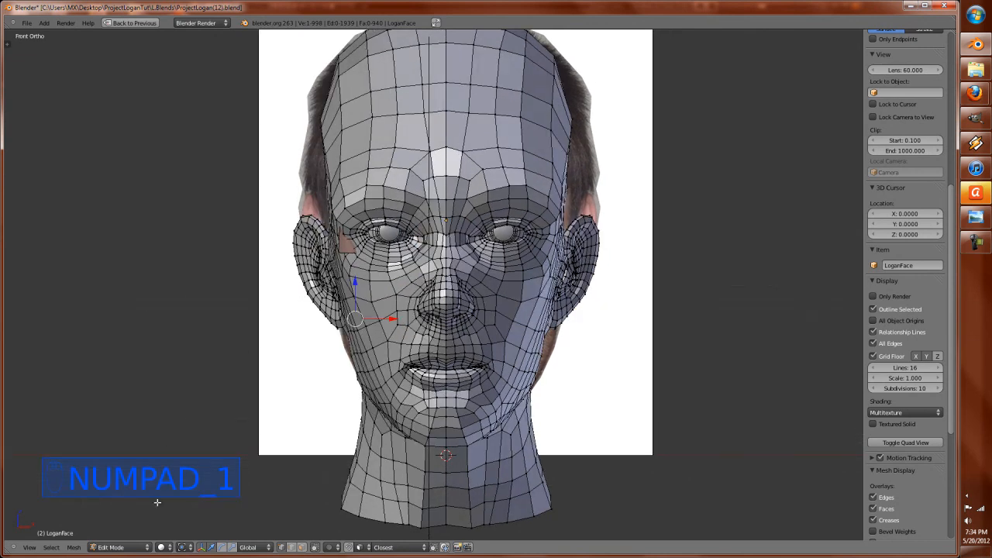
pyautogui.click(131, 548)
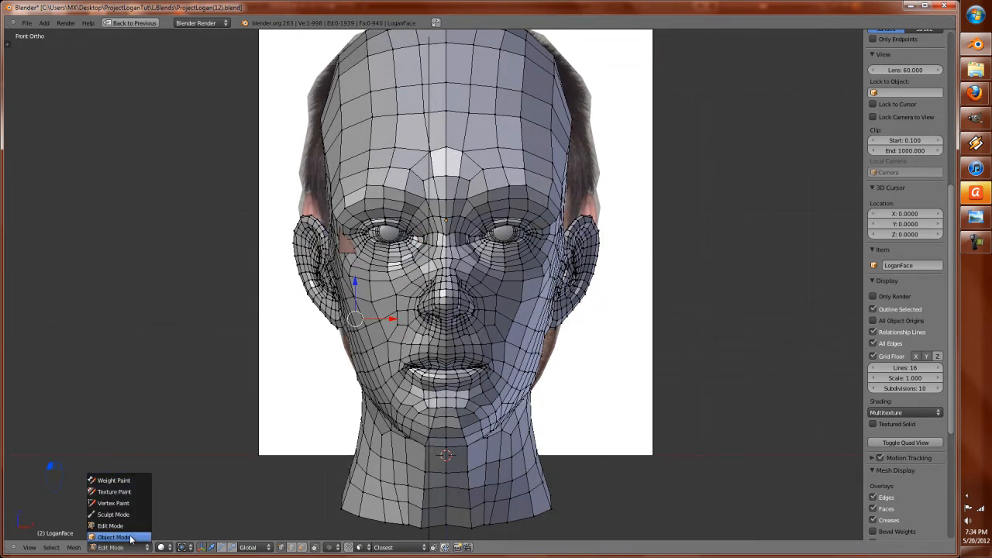
pyautogui.click(116, 537)
# Step: Hide Empty.002, the front reference image and the small brown reference piece beside the eye, leaving only the head and eyes
pyautogui.press('KP_4')
pyautogui.press('KP_4')
pyautogui.press('KP_4')
pyautogui.press('KP_4')
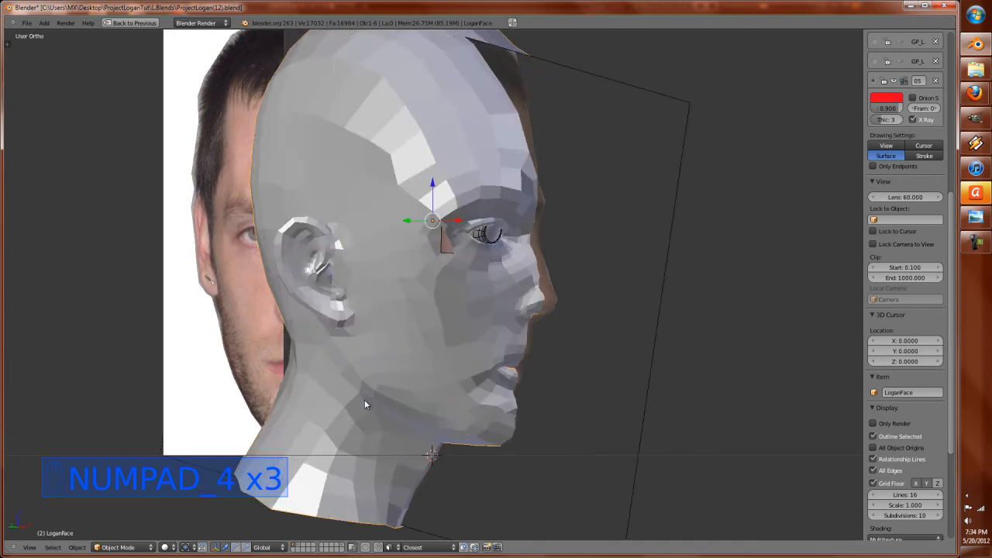
pyautogui.press('KP_6')
pyautogui.rightClick(403, 409)
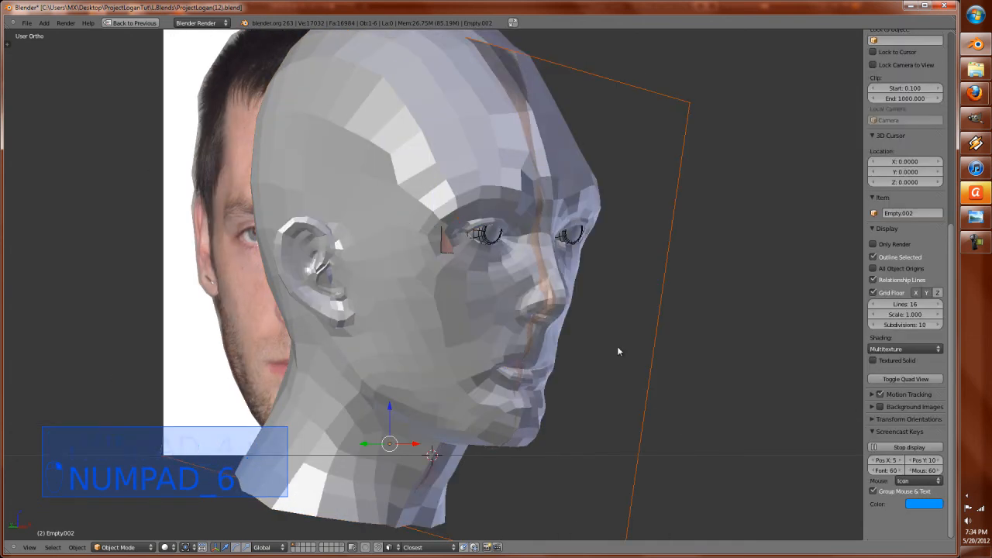
pyautogui.press('h')
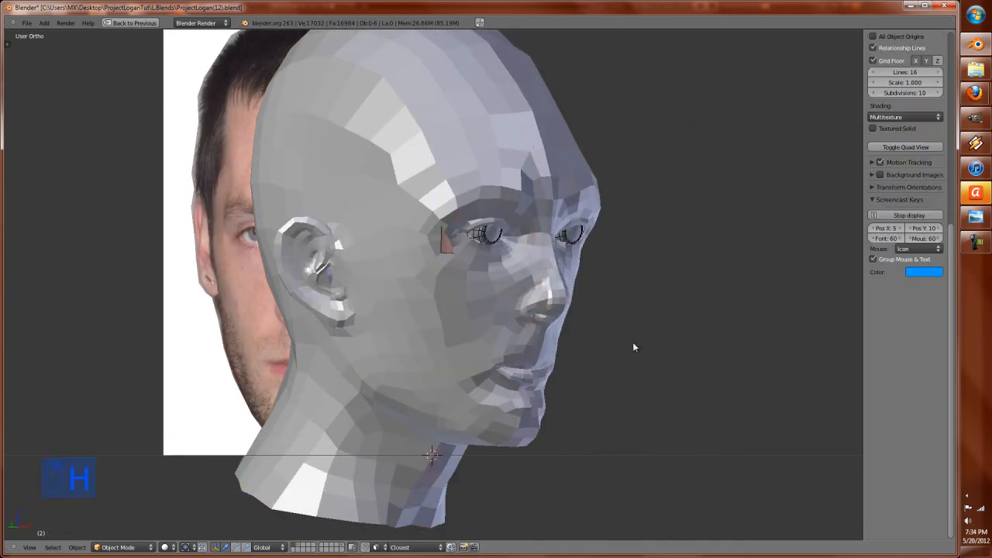
pyautogui.rightClick(238, 301)
pyautogui.press('h')
pyautogui.scroll(-2, 370, 261)
pyautogui.rightClick(445, 248)
pyautogui.press('h')
pyautogui.scroll(1, 483, 312)
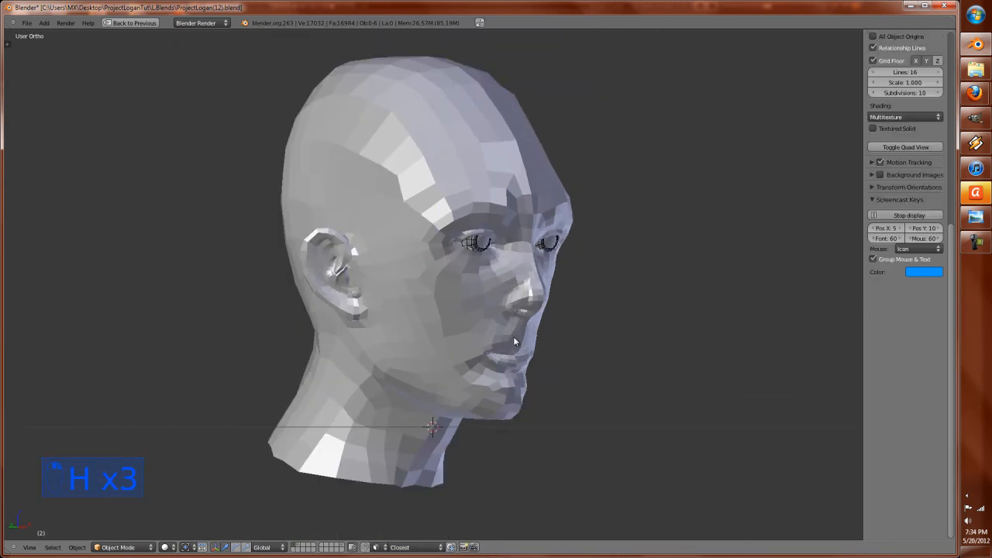
# Step: Rotate the view all the way around the head to examine its shape from the front, sides and back
pyautogui.press('KP_0')
pyautogui.press('KP_1')
pyautogui.press('KP_4')
pyautogui.press('KP_4')
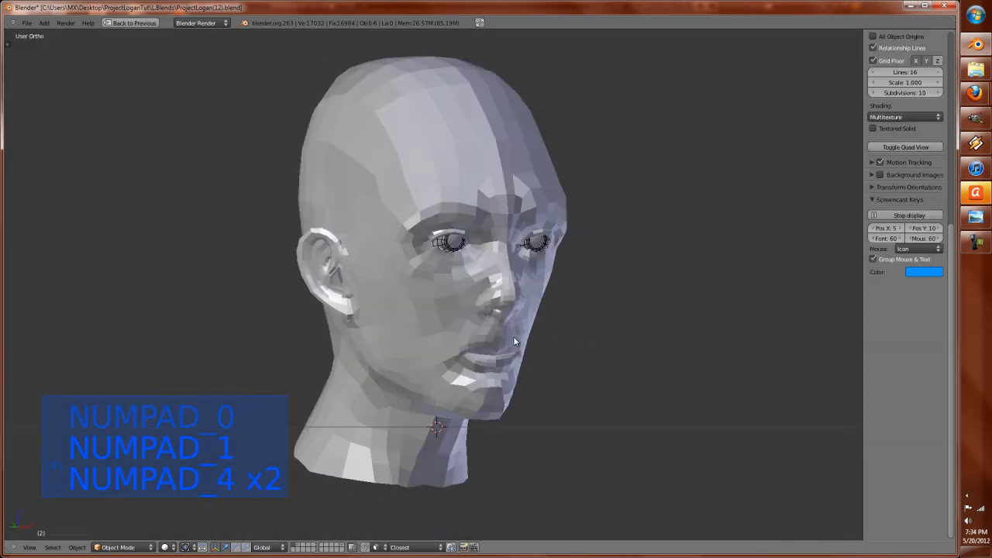
pyautogui.press('KP_4')
pyautogui.press('KP_4')
pyautogui.press('KP_4')
pyautogui.press('KP_4')
pyautogui.press('KP_4')
pyautogui.press('KP_4')
pyautogui.press('KP_4')
pyautogui.press('KP_4')
pyautogui.press('KP_4')
pyautogui.press('KP_4')
pyautogui.press('KP_4')
pyautogui.press('KP_4')
pyautogui.press('KP_4')
pyautogui.press('KP_4')
pyautogui.press('KP_4')
pyautogui.press('KP_4')
pyautogui.press('KP_4')
pyautogui.press('KP_4')
pyautogui.press('KP_4')
pyautogui.press('KP_4')
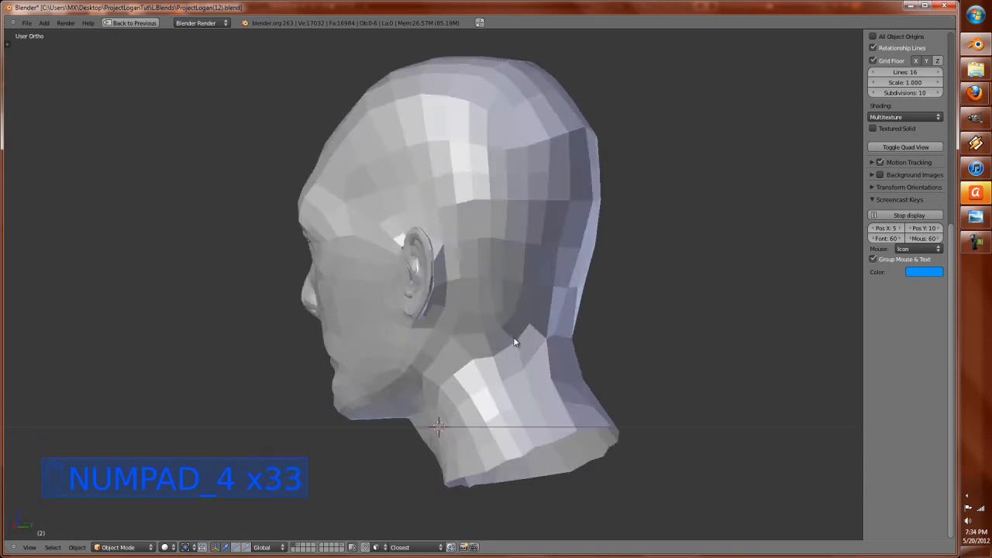
pyautogui.press('KP_4')
pyautogui.press('KP_4')
pyautogui.press('KP_4')
pyautogui.press('KP_4')
pyautogui.press('KP_4')
pyautogui.press('KP_4')
pyautogui.press('KP_4')
pyautogui.press('KP_4')
pyautogui.press('KP_4')
pyautogui.press('KP_4')
pyautogui.press('KP_4')
pyautogui.press('KP_4')
pyautogui.press('KP_4')
pyautogui.press('KP_4')
pyautogui.press('KP_4')
pyautogui.press('KP_4')
pyautogui.press('KP_4')
pyautogui.press('KP_4')
pyautogui.press('KP_4')
pyautogui.press('KP_4')
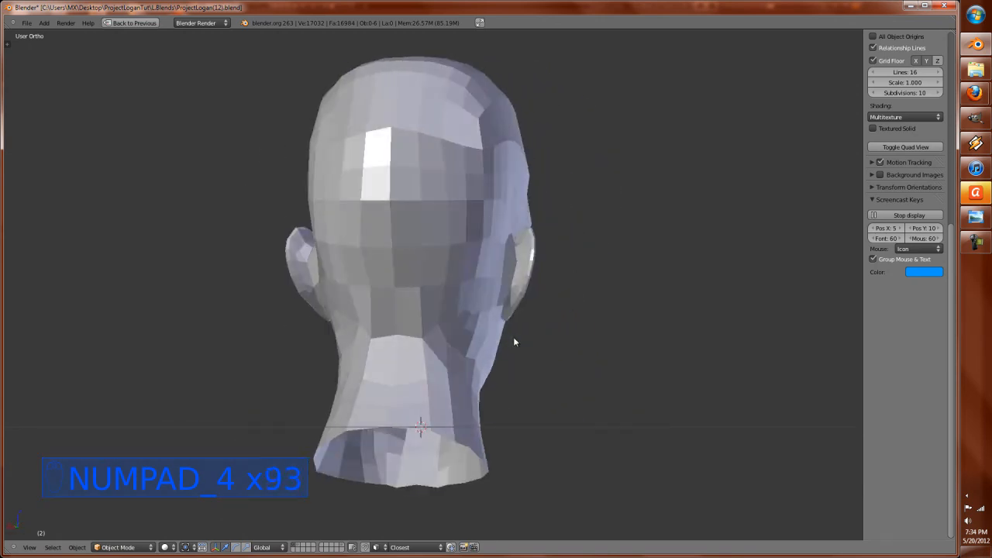
pyautogui.press('KP_4')
pyautogui.press('KP_4')
pyautogui.press('KP_4')
pyautogui.press('KP_4')
pyautogui.press('KP_4')
pyautogui.press('KP_4')
pyautogui.press('KP_4')
pyautogui.press('KP_4')
pyautogui.press('KP_4')
pyautogui.press('KP_4')
pyautogui.press('KP_4')
pyautogui.press('KP_4')
pyautogui.press('KP_4')
pyautogui.press('KP_4')
pyautogui.press('KP_4')
pyautogui.press('KP_4')
pyautogui.press('KP_4')
pyautogui.press('KP_4')
pyautogui.press('KP_4')
pyautogui.press('KP_4')
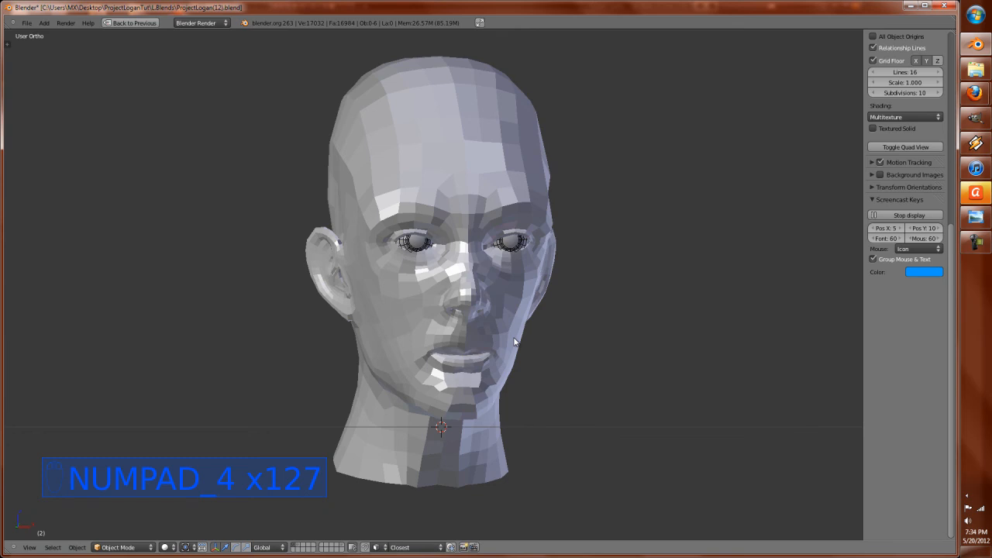
# Step: Return the maximized 3D view to the full multi-editor layout
pyautogui.hotkey('ctrl', 'Up')
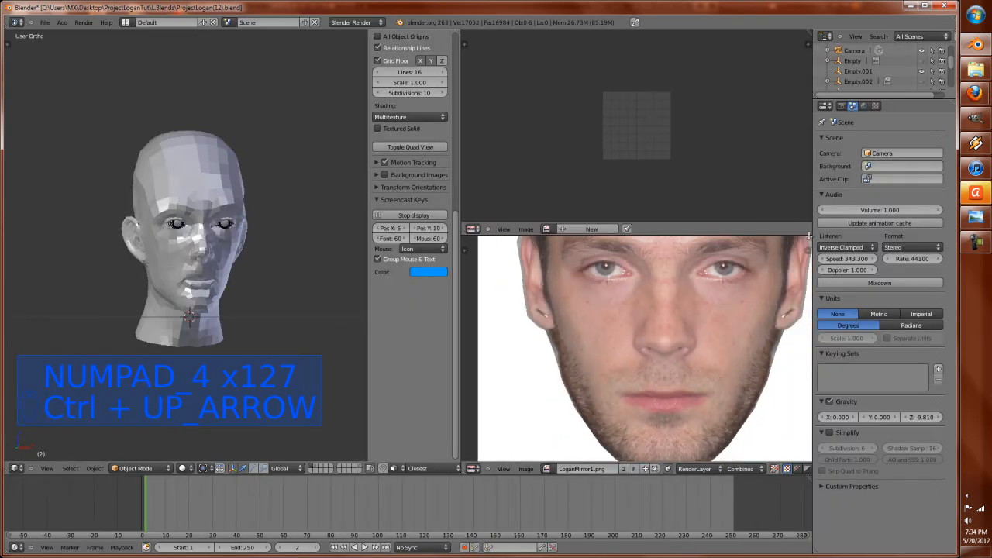
# Step: Merge the empty image area into the LoganMirror1.png area and shrink the timeline so the full face photo sits beside the head
pyautogui.moveTo(806, 230); pyautogui.dragTo(763, 182)
pyautogui.moveTo(643, 193); pyautogui.dragTo(587, 269, button='middle')
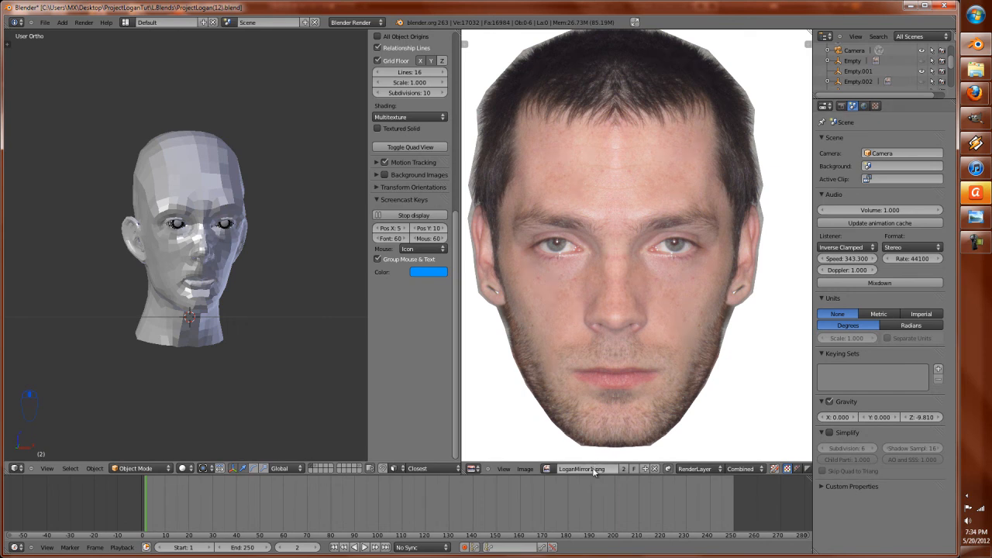
pyautogui.moveTo(591, 475); pyautogui.dragTo(594, 526)
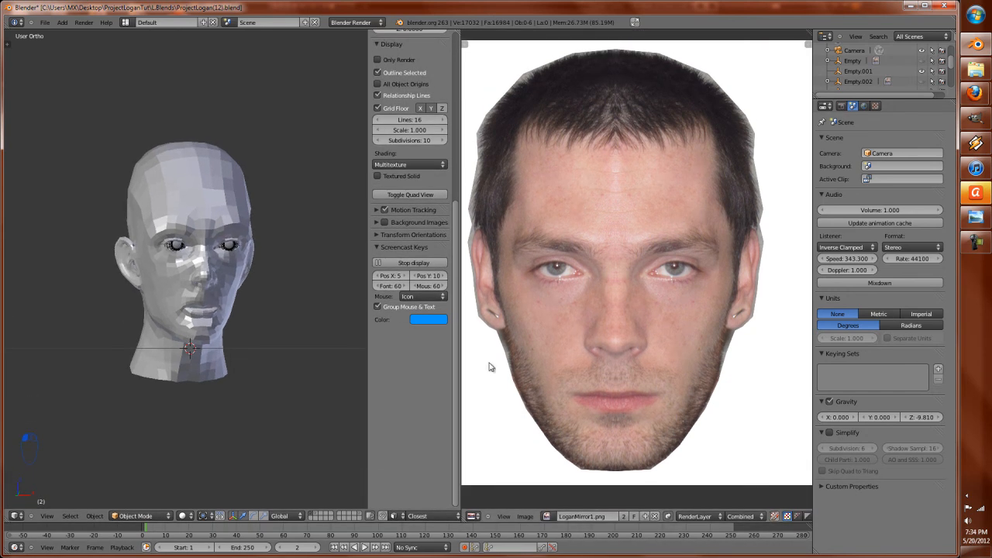
# Step: Save the project as a new incremented file, ProjectLogan(13).blend
pyautogui.click(46, 22)
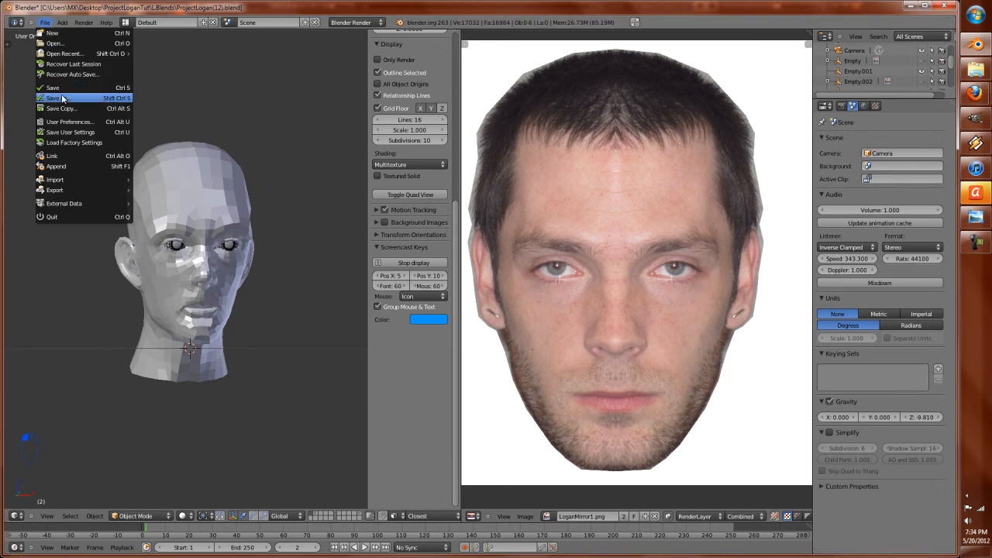
pyautogui.click(63, 99)
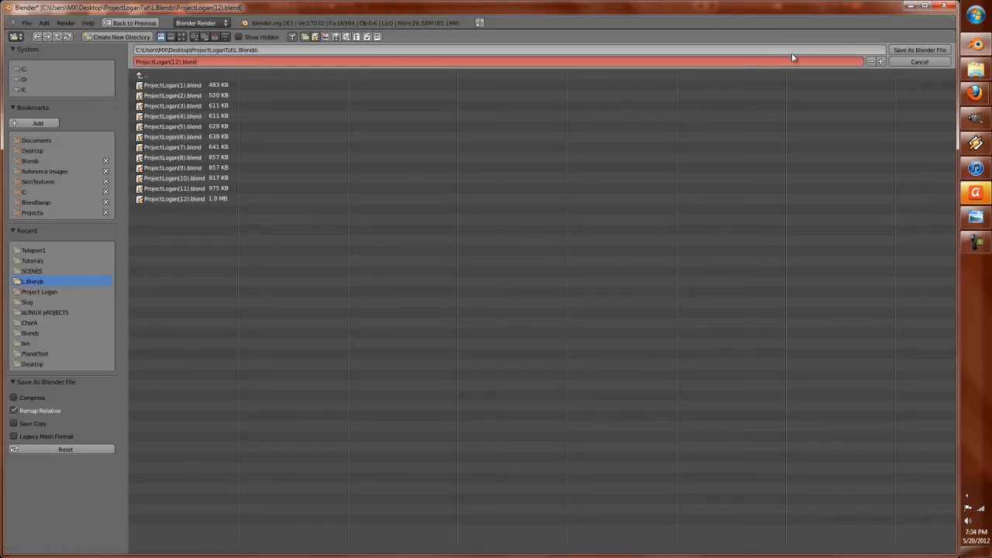
pyautogui.click(881, 62)
pyautogui.click(919, 50)
# Step: Examine the head up close from both sides and the back in orthographic view, with the face photo alongside
pyautogui.scroll(5, 250, 282)
pyautogui.scroll(-1, 250, 285)
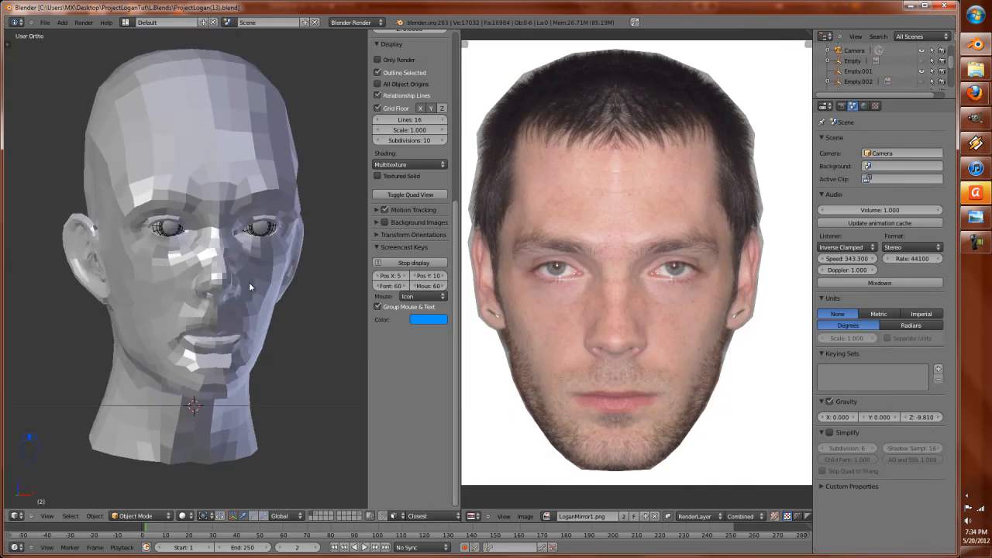
pyautogui.press('KP_4')
pyautogui.press('KP_4')
pyautogui.press('KP_4')
pyautogui.press('KP_4')
pyautogui.press('KP_6')
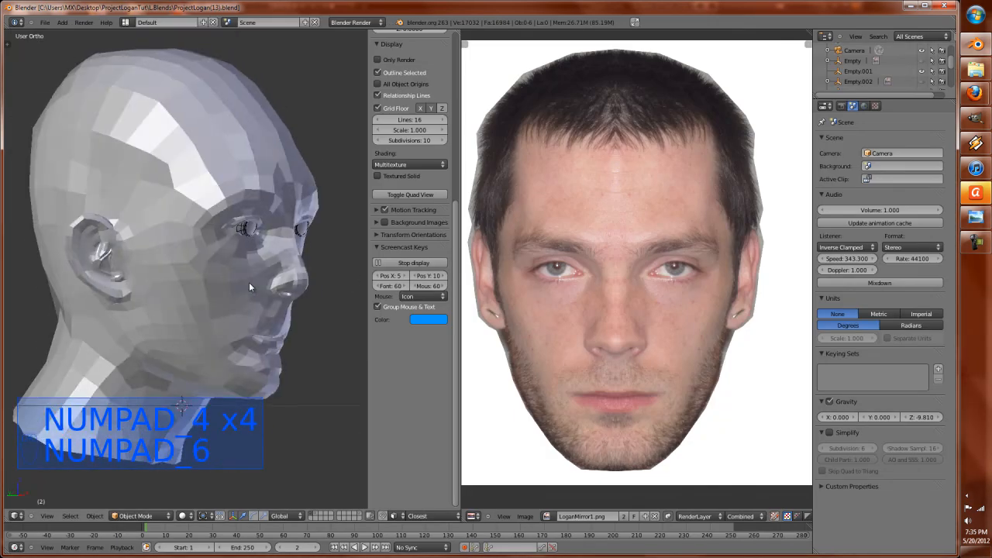
pyautogui.press('KP_6')
pyautogui.press('KP_6')
pyautogui.press('KP_6')
pyautogui.press('KP_6')
pyautogui.press('KP_6')
pyautogui.press('KP_6')
pyautogui.press('KP_6')
pyautogui.press('KP_6')
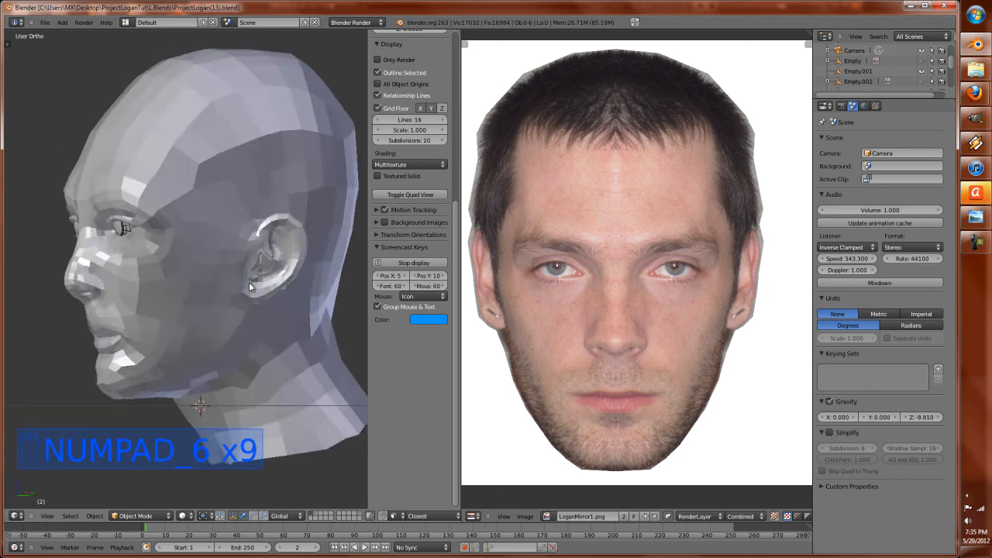
pyautogui.press('KP_6')
pyautogui.press('KP_6')
pyautogui.press('KP_6')
pyautogui.press('KP_6')
pyautogui.press('KP_6')
pyautogui.press('KP_6')
pyautogui.press('KP_6')
pyautogui.press('KP_6')
pyautogui.press('KP_6')
pyautogui.press('KP_6')
pyautogui.press('KP_6')
# Step: Switch the 3D view to perspective and examine the whole head from all around through several full turns
pyautogui.press('KP_5')
pyautogui.scroll(-6, 249, 282)
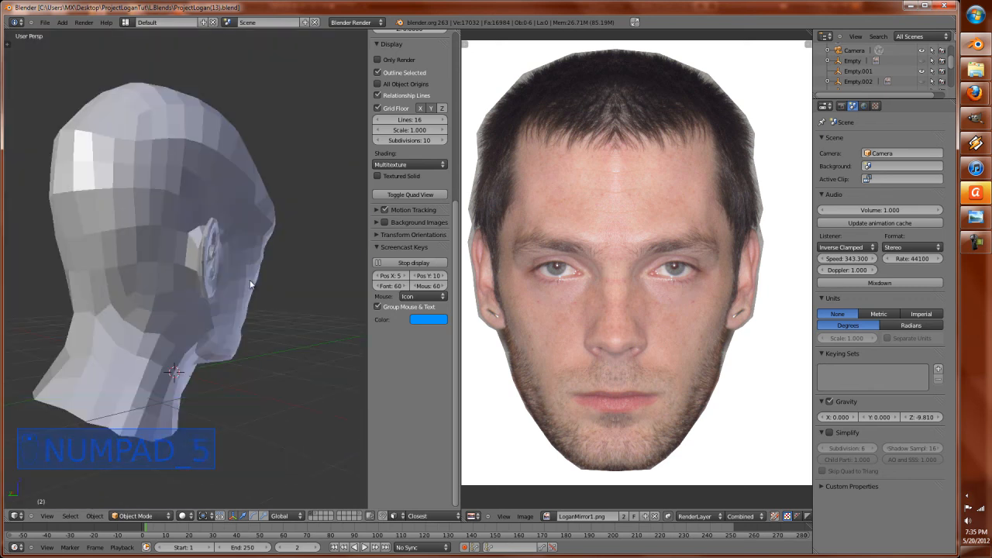
pyautogui.press('KP_6')
pyautogui.press('KP_6')
pyautogui.press('KP_6')
pyautogui.press('KP_6')
pyautogui.press('KP_6')
pyautogui.press('KP_6')
pyautogui.press('KP_6')
pyautogui.press('KP_6')
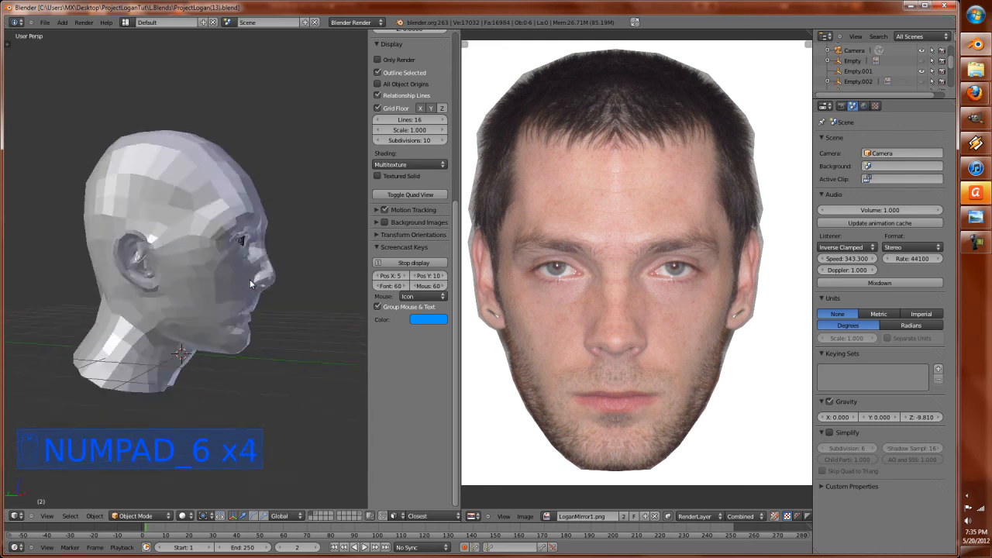
pyautogui.press('KP_6')
pyautogui.press('KP_6')
pyautogui.press('KP_6')
pyautogui.press('KP_6')
pyautogui.press('KP_6')
pyautogui.press('KP_6')
pyautogui.press('KP_6')
pyautogui.press('KP_6')
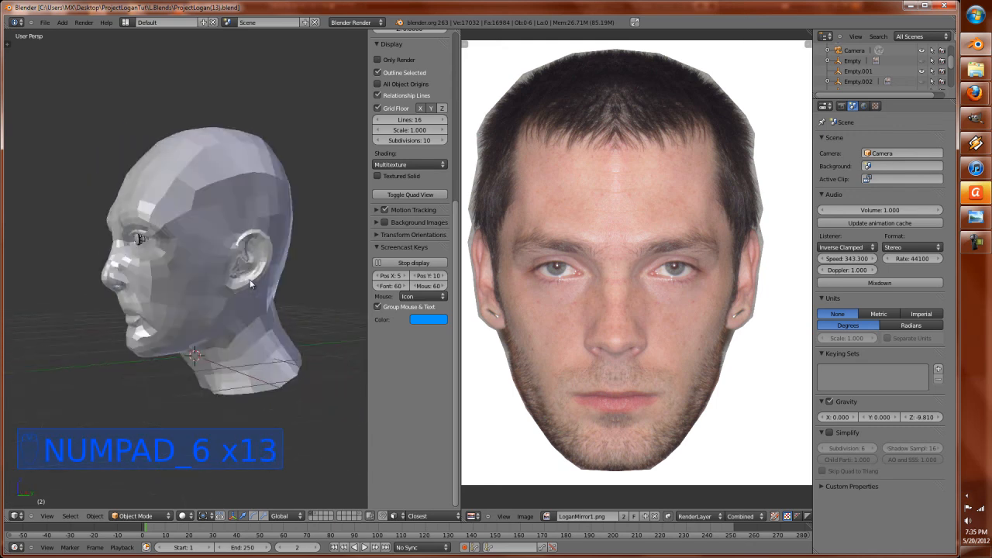
pyautogui.press('KP_6')
pyautogui.press('KP_6')
pyautogui.press('KP_6')
pyautogui.press('KP_6')
pyautogui.press('KP_6')
pyautogui.press('KP_6')
pyautogui.press('KP_6')
pyautogui.press('KP_6')
pyautogui.press('KP_6')
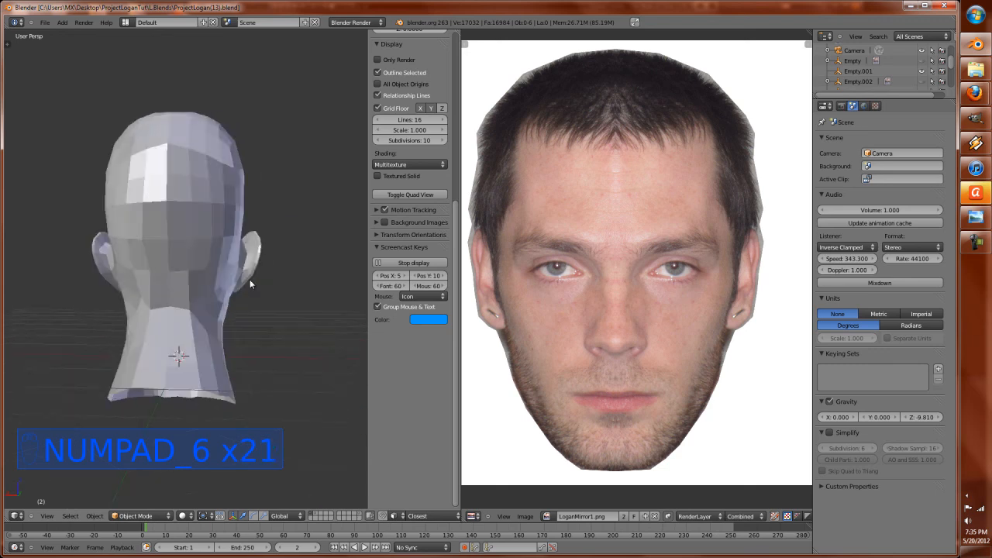
pyautogui.press('KP_6')
pyautogui.press('KP_6')
pyautogui.press('KP_6')
pyautogui.press('KP_6')
pyautogui.press('KP_6')
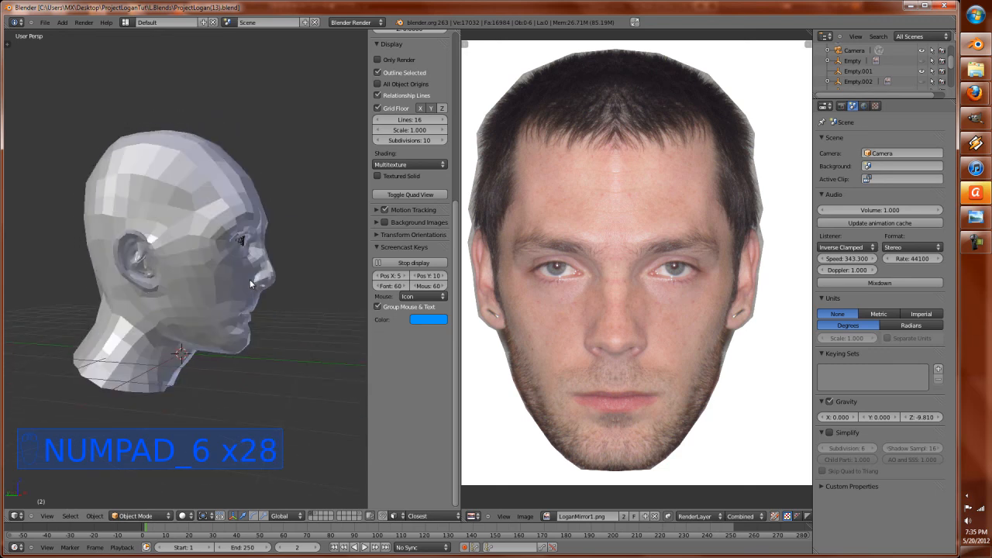
pyautogui.press('KP_6')
pyautogui.press('KP_6')
pyautogui.press('KP_6')
pyautogui.press('KP_6')
pyautogui.press('KP_6')
pyautogui.press('KP_6')
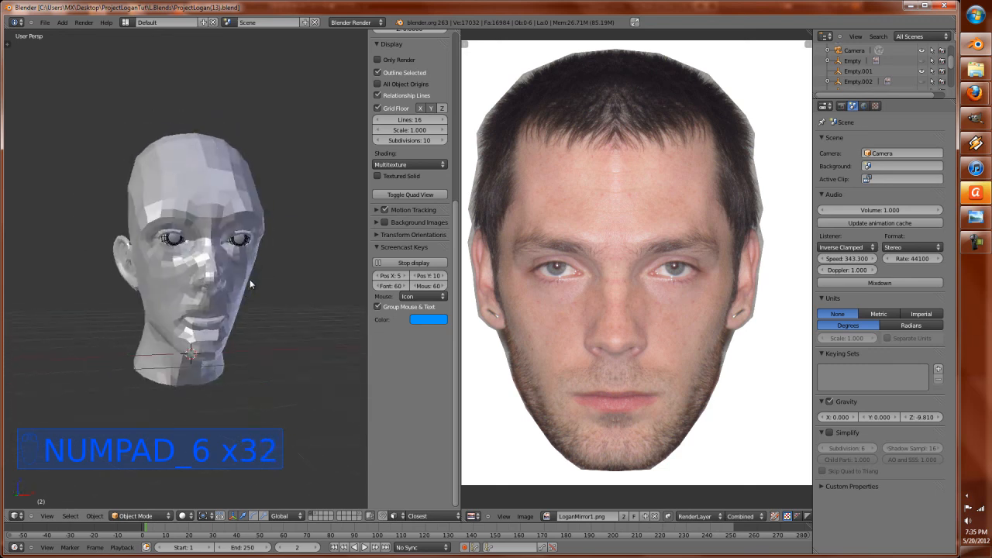
pyautogui.press('KP_6')
pyautogui.press('KP_6')
pyautogui.press('KP_6')
pyautogui.press('KP_6')
pyautogui.press('KP_6')
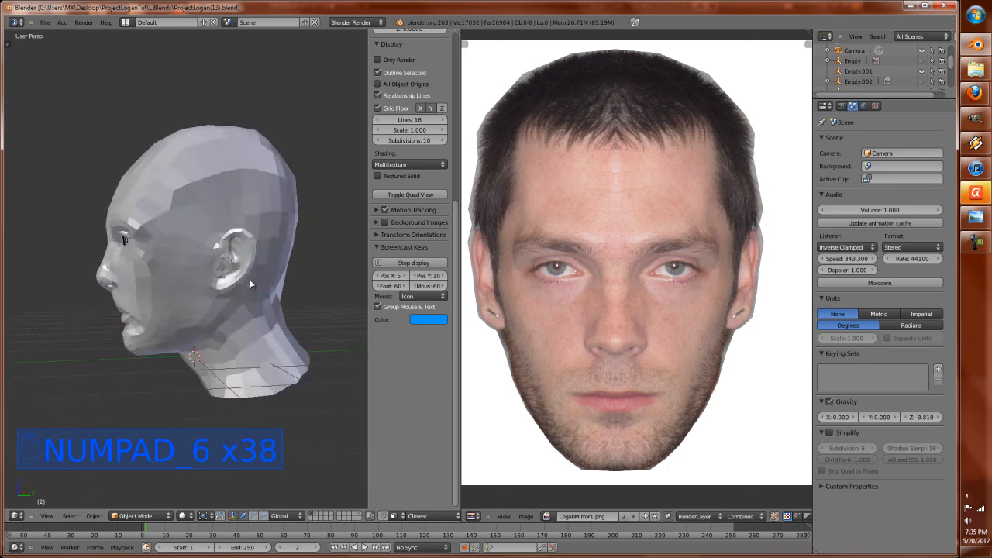
pyautogui.press('KP_6')
pyautogui.press('KP_6')
pyautogui.press('KP_6')
pyautogui.press('KP_6')
pyautogui.press('KP_6')
pyautogui.press('KP_6')
pyautogui.press('KP_6')
pyautogui.press('KP_6')
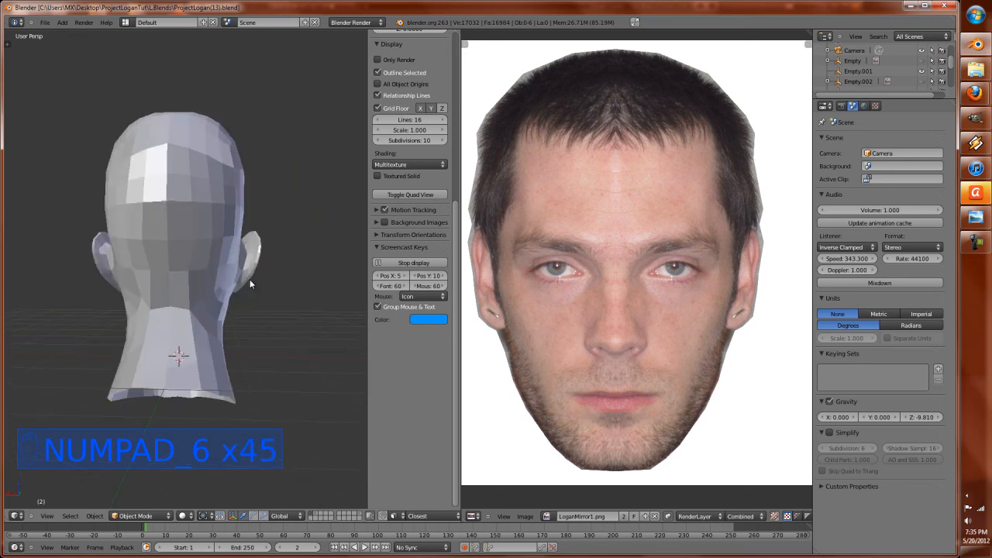
pyautogui.press('KP_6')
pyautogui.press('KP_6')
pyautogui.press('KP_6')
pyautogui.press('KP_6')
pyautogui.press('KP_6')
pyautogui.press('KP_6')
pyautogui.press('KP_6')
pyautogui.press('KP_6')
pyautogui.press('KP_6')
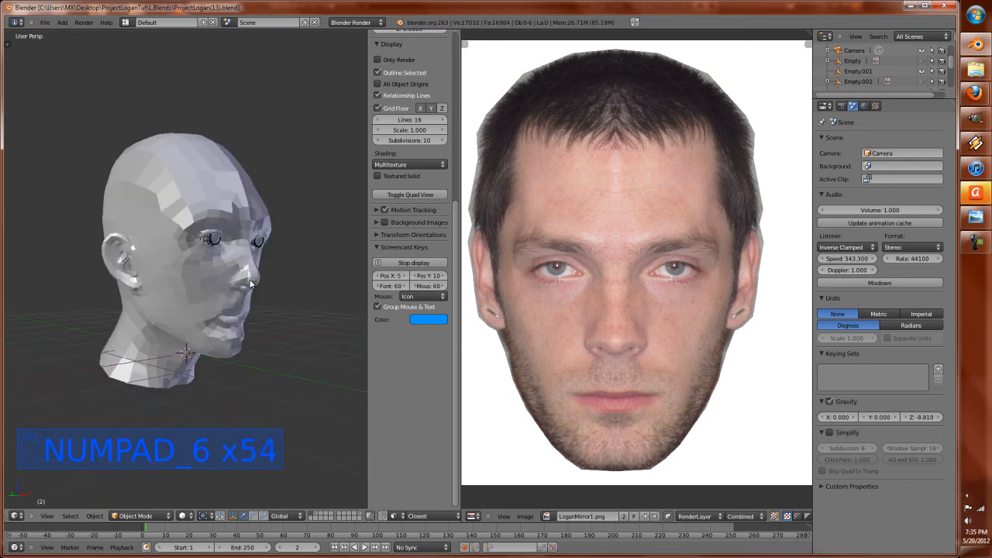
pyautogui.press('KP_6')
pyautogui.press('KP_6')
pyautogui.press('KP_6')
pyautogui.press('KP_6')
pyautogui.press('KP_6')
pyautogui.press('KP_6')
pyautogui.press('KP_6')
pyautogui.press('KP_6')
pyautogui.press('KP_6')
pyautogui.press('KP_6')
pyautogui.press('KP_6')
pyautogui.press('KP_6')
pyautogui.press('KP_6')
pyautogui.press('KP_6')
pyautogui.press('KP_6')
pyautogui.press('KP_6')
pyautogui.press('KP_6')
pyautogui.press('KP_6')
pyautogui.press('KP_6')
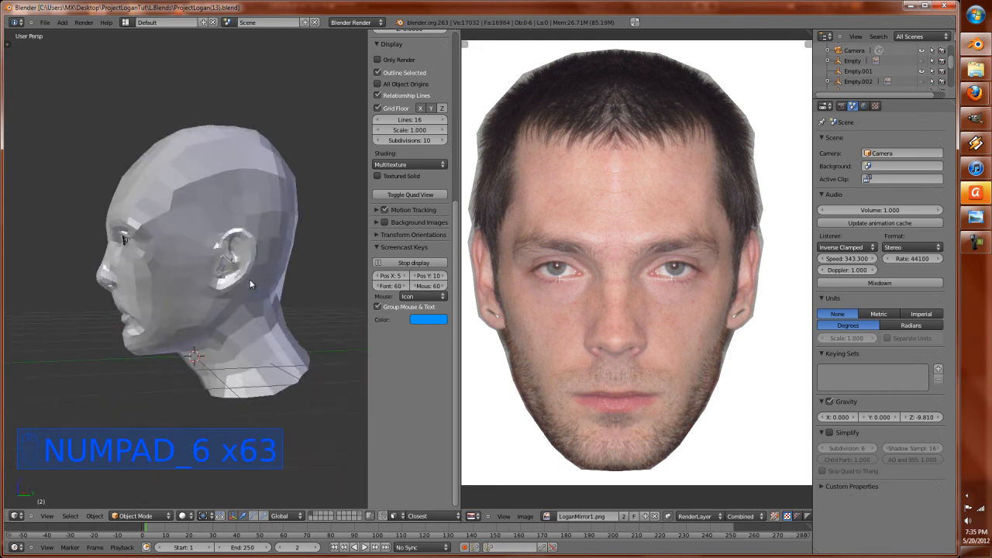
pyautogui.press('KP_6')
pyautogui.press('KP_6')
pyautogui.press('KP_6')
pyautogui.press('KP_6')
pyautogui.press('KP_6')
pyautogui.press('KP_6')
pyautogui.press('KP_6')
pyautogui.press('KP_6')
pyautogui.press('KP_6')
pyautogui.press('KP_6')
pyautogui.press('KP_6')
pyautogui.press('KP_6')
pyautogui.press('KP_6')
pyautogui.press('KP_6')
pyautogui.press('KP_6')
pyautogui.press('KP_6')
pyautogui.press('KP_6')
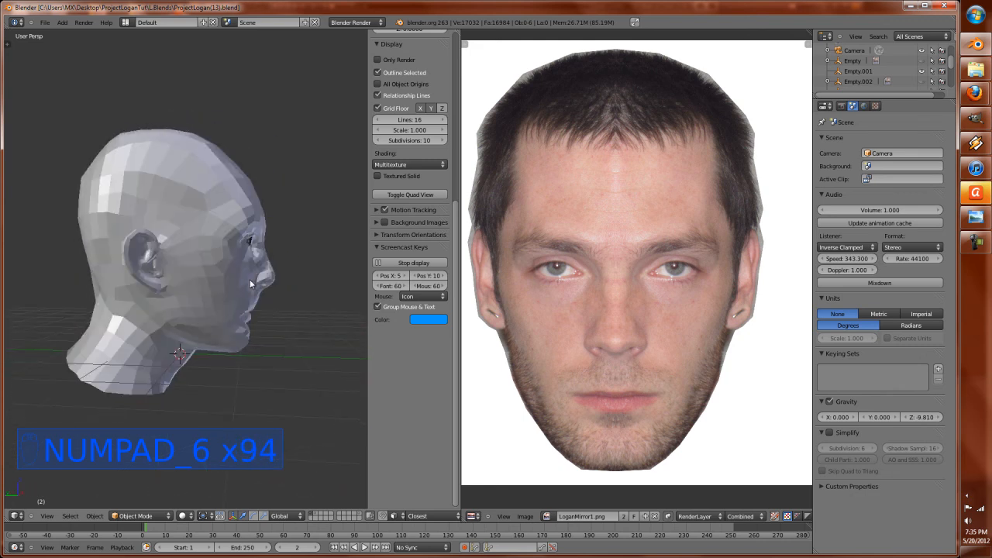